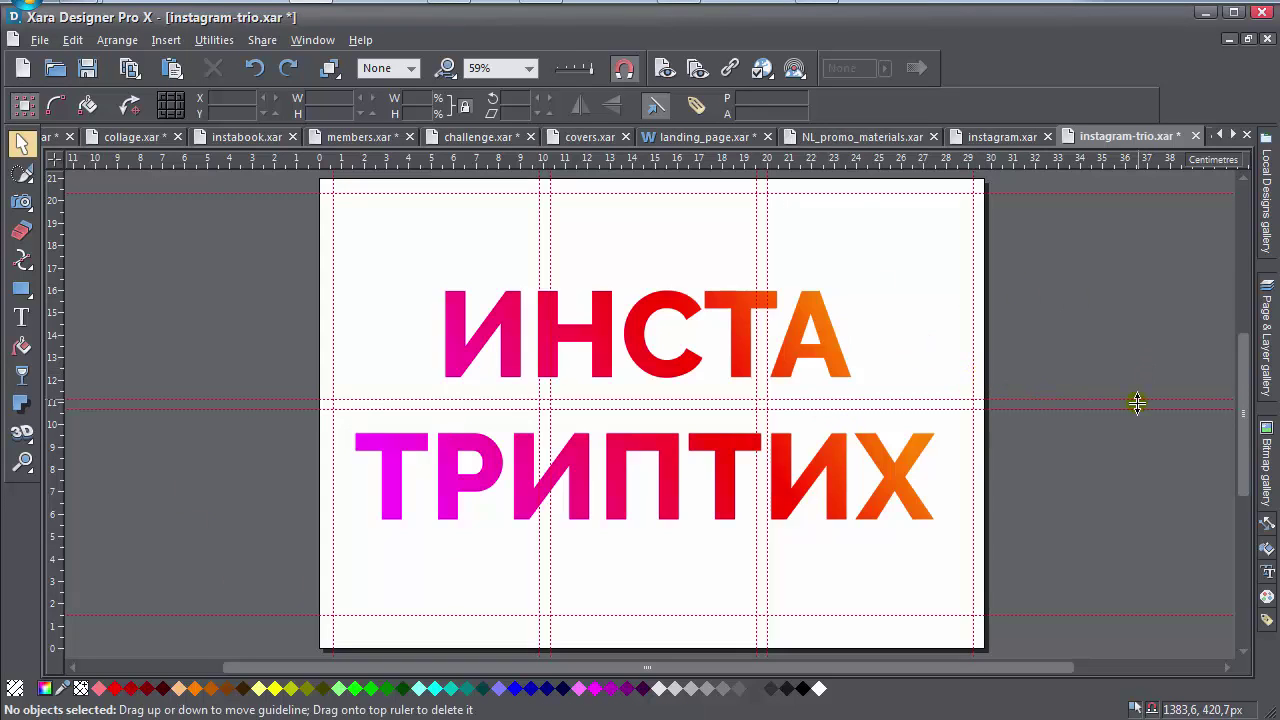
Scale the two-line headline down proportionally to about 288 px wide so it fits the upper-left grid cell.
scroll(1144, 380, up, 2)
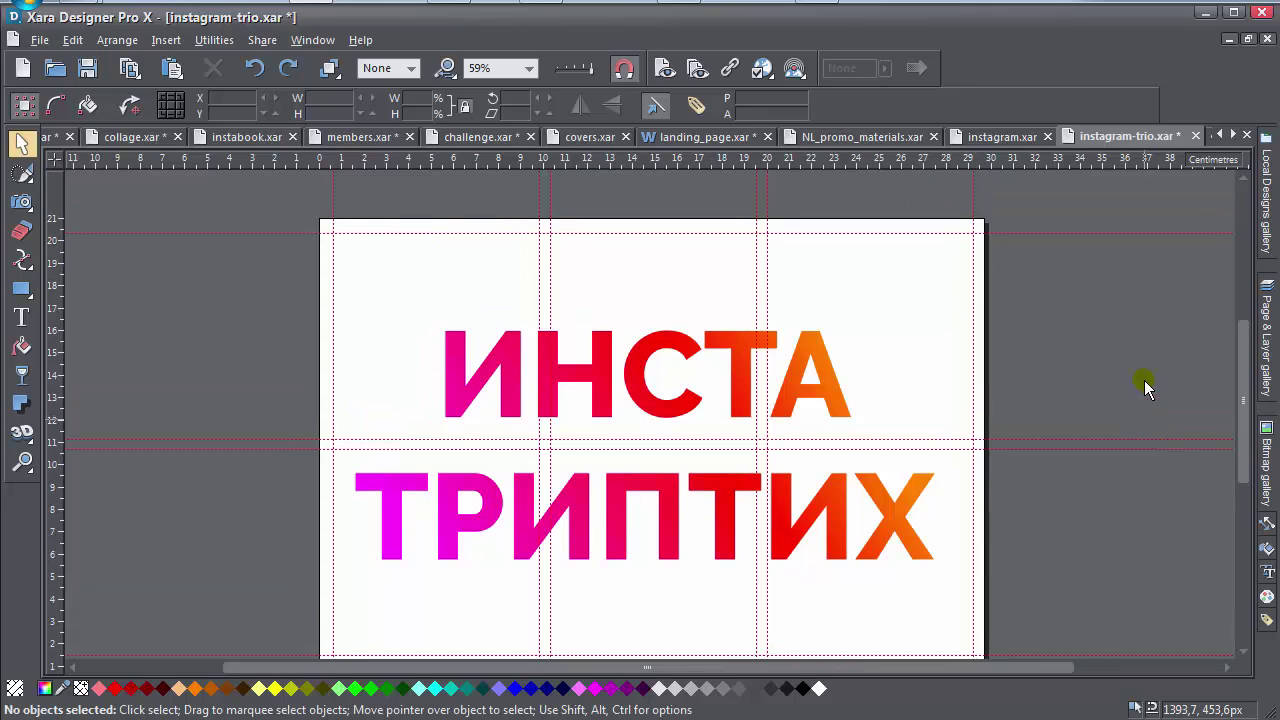
scroll(1144, 380, down, 2)
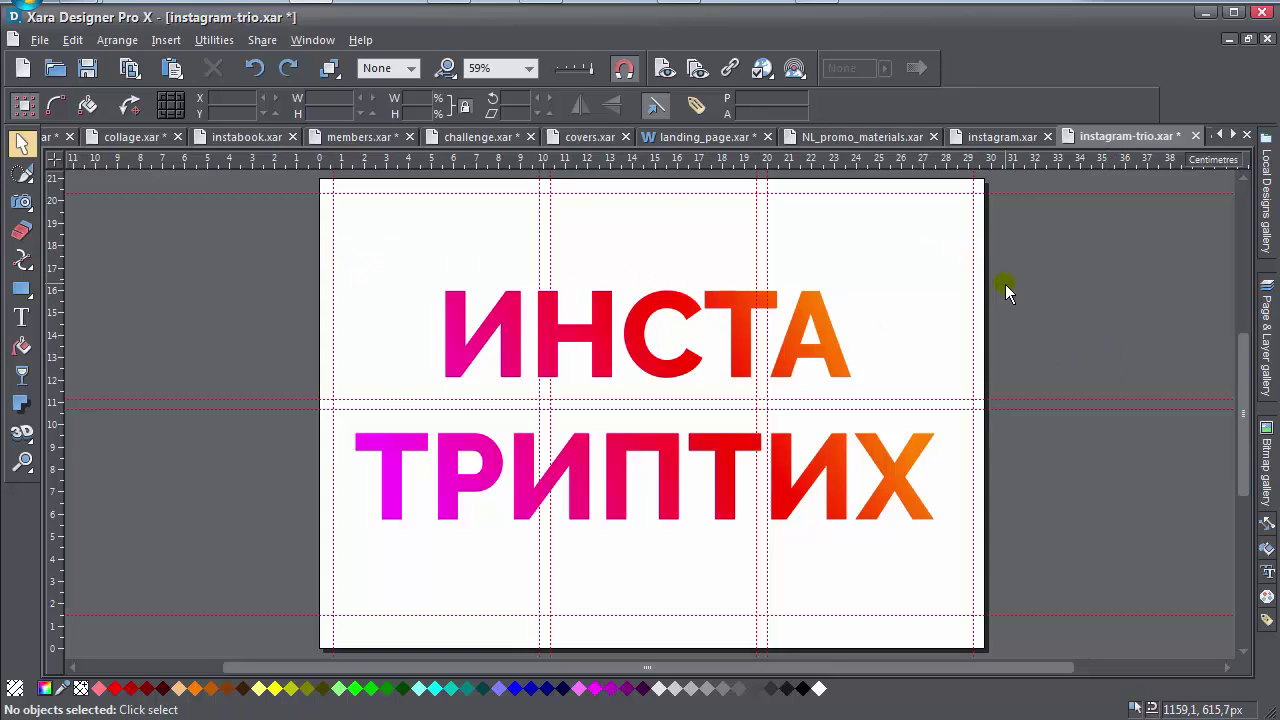
click(729, 478)
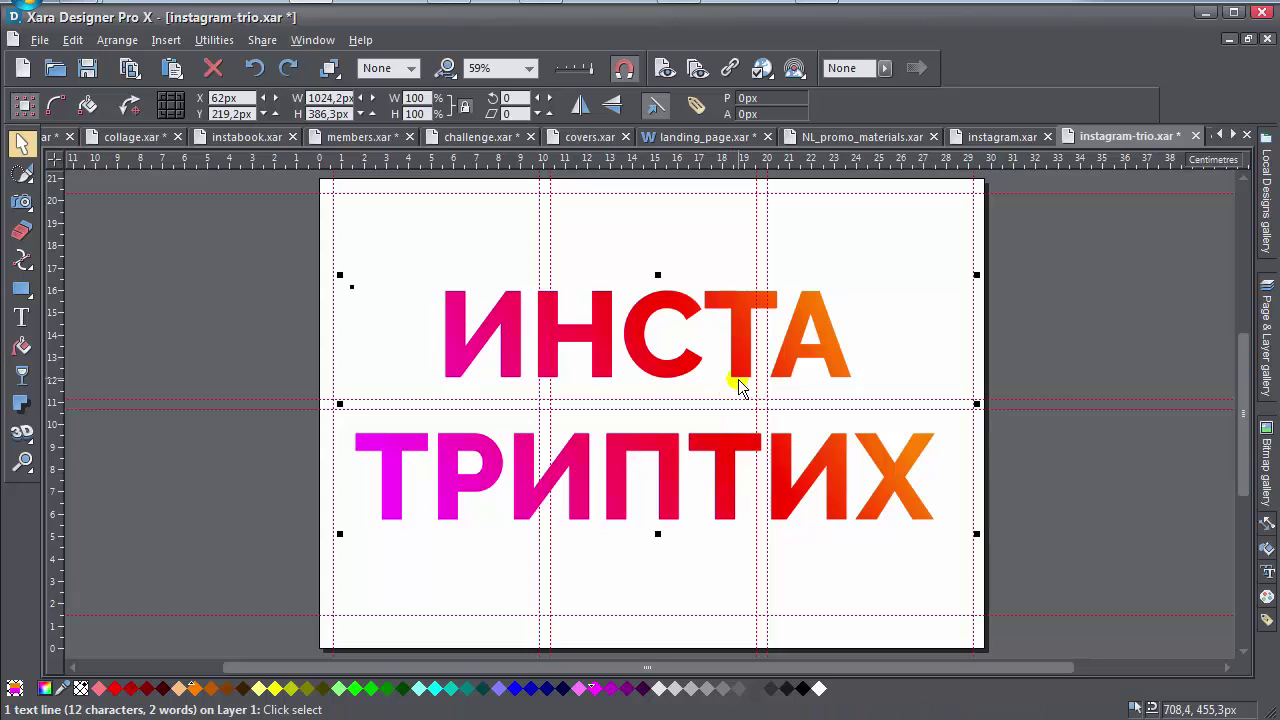
drag(976, 533, 499, 314)
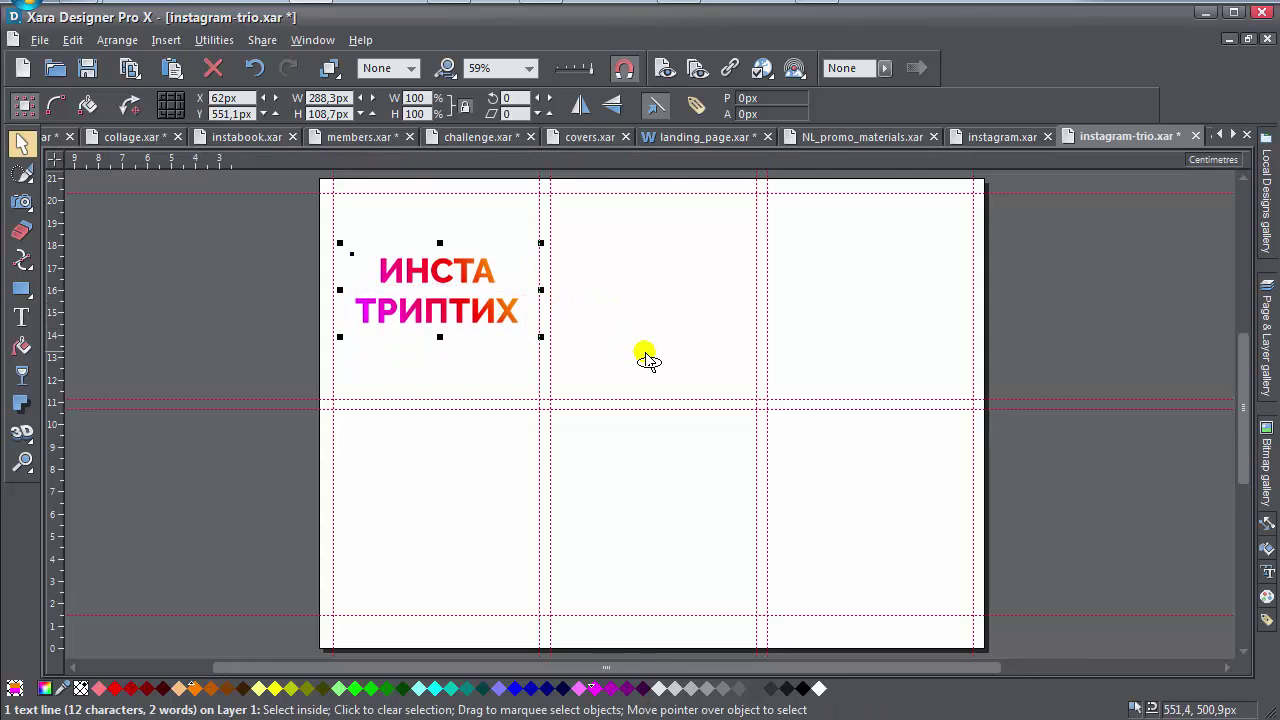
Shift the headline text slightly to centre it within the upper-left cell, and clear the selection.
scroll(645, 362, up, 3)
scroll(640, 410, down, 3)
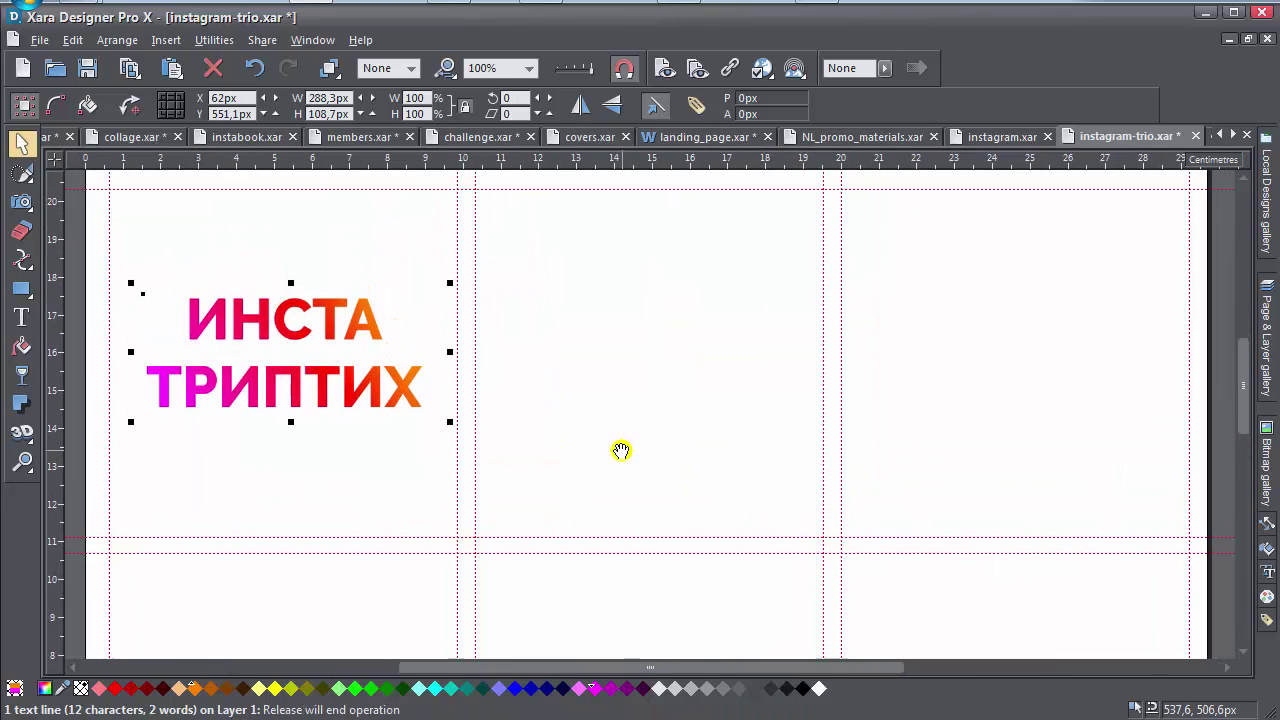
drag(670, 420, 609, 446)
click(610, 446)
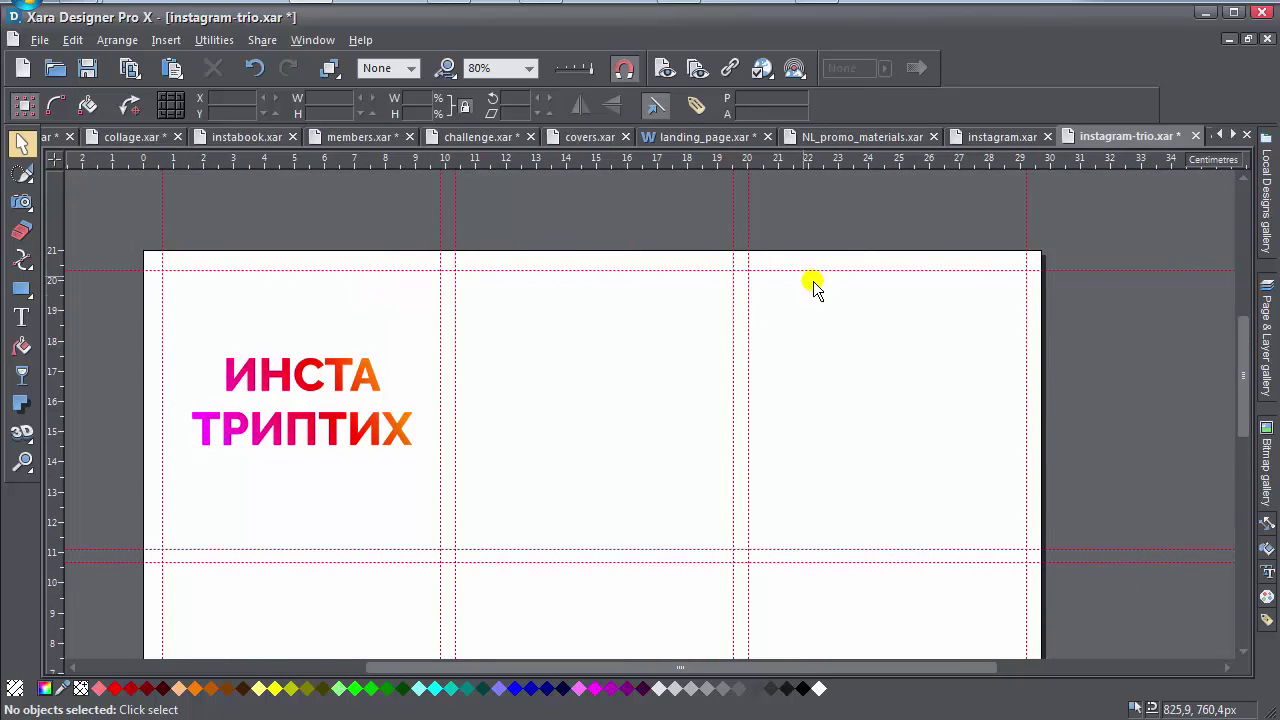
drag(840, 337, 890, 318)
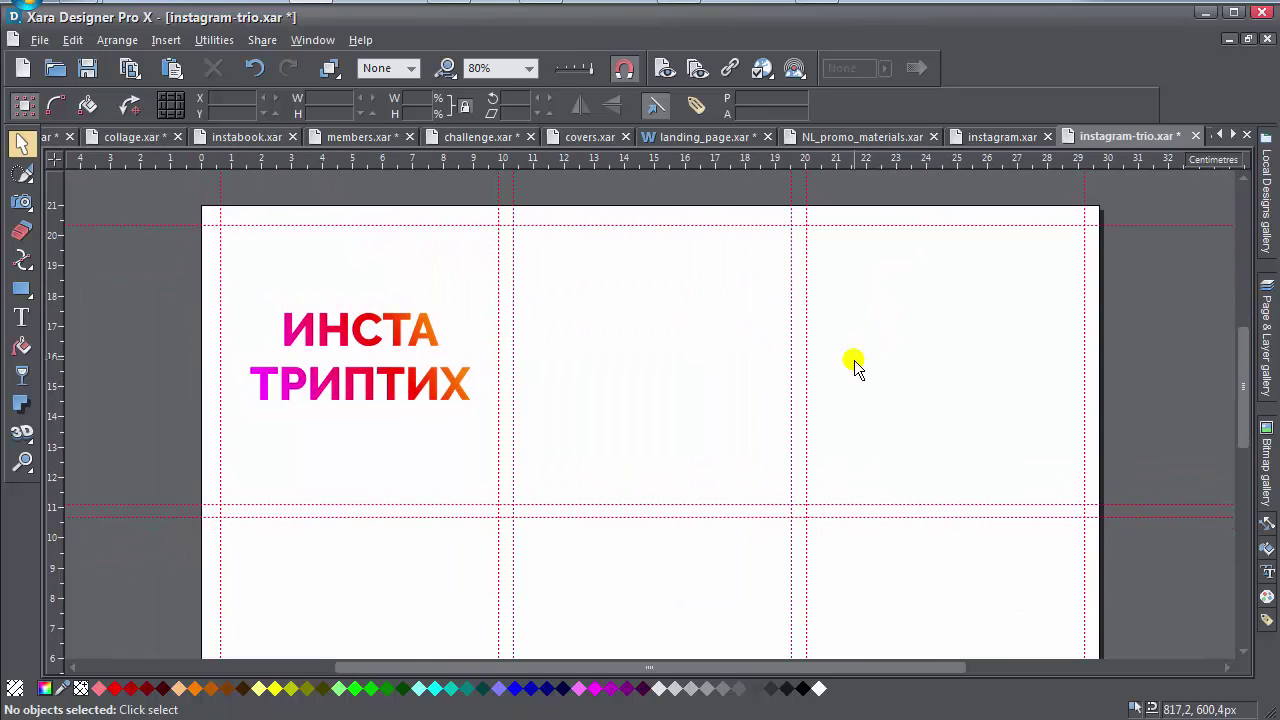
click(376, 342)
mouse_move(376, 342)
mouse_down()
mouse_move(374, 366)
mouse_move(382, 357)
mouse_up()
click(371, 457)
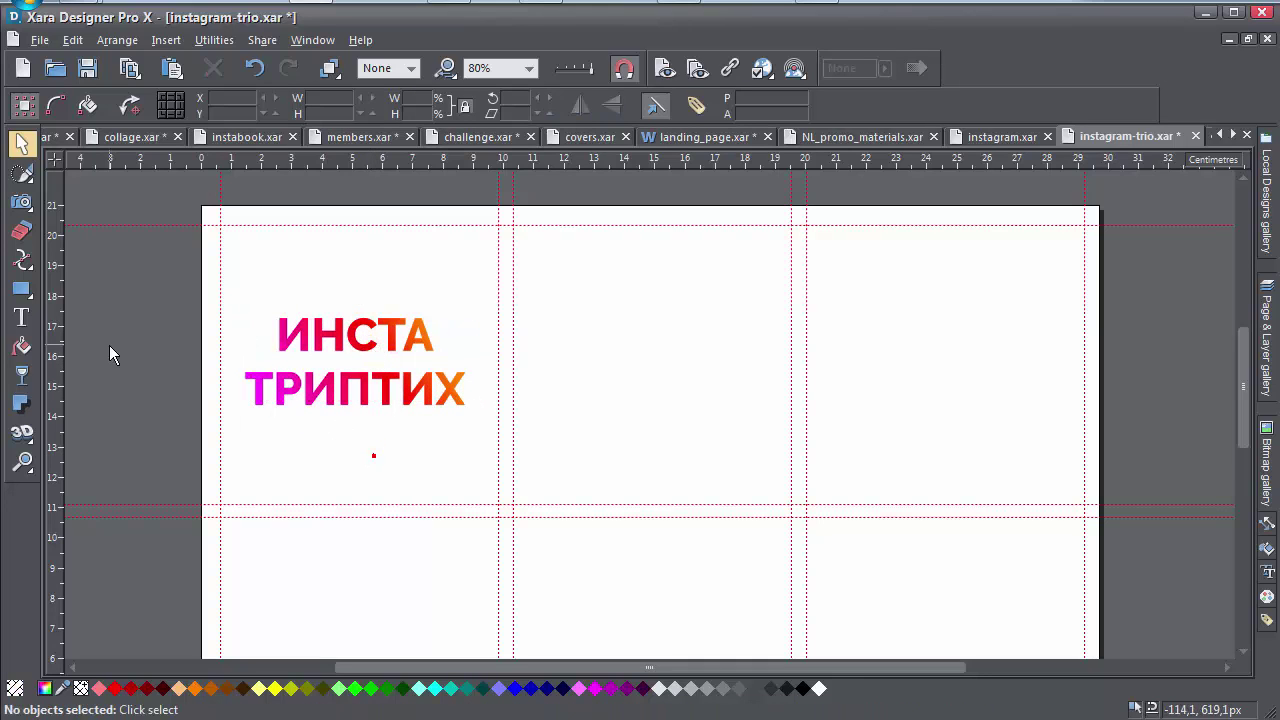
click(22, 290)
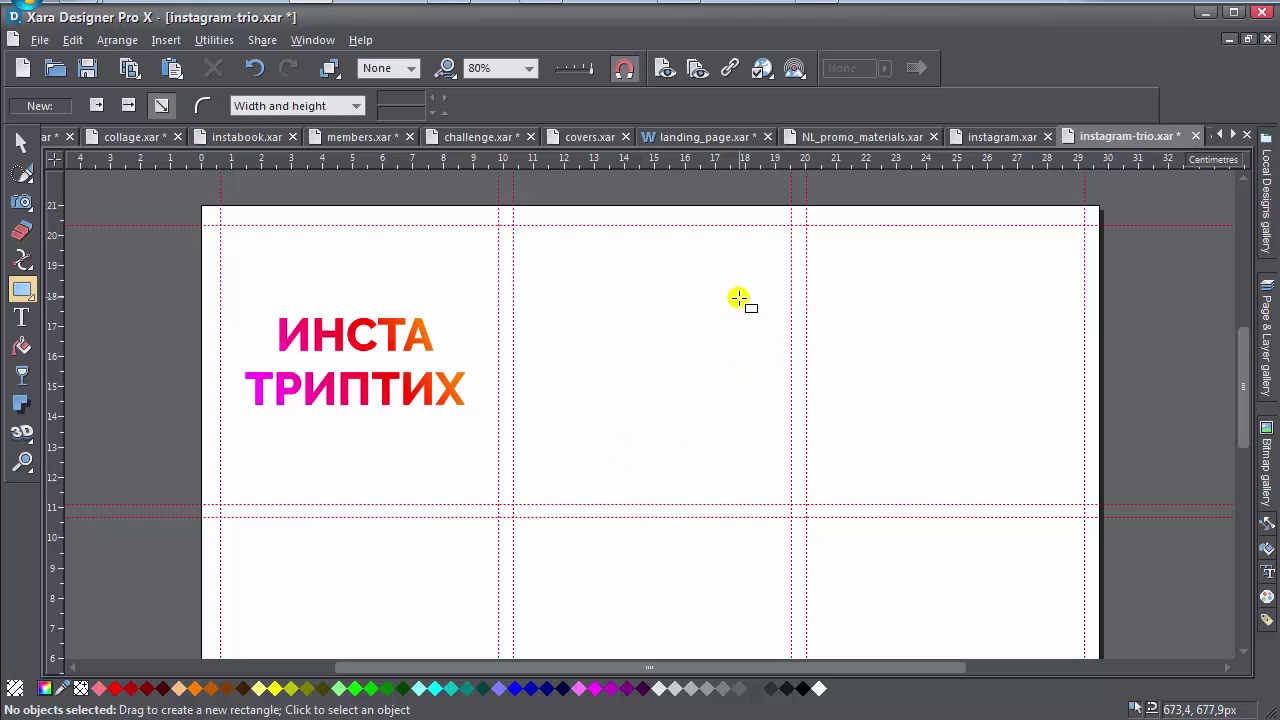
drag(244, 253, 300, 358)
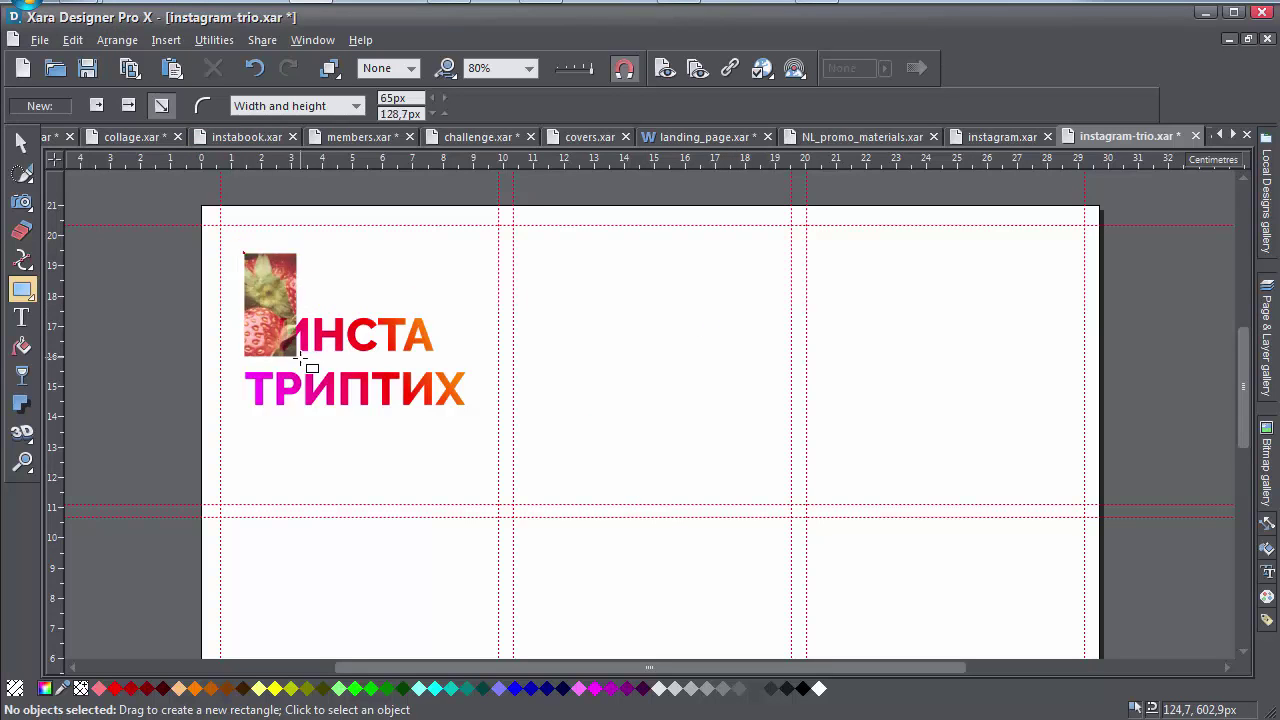
click(20, 143)
scroll(215, 235, up, 3)
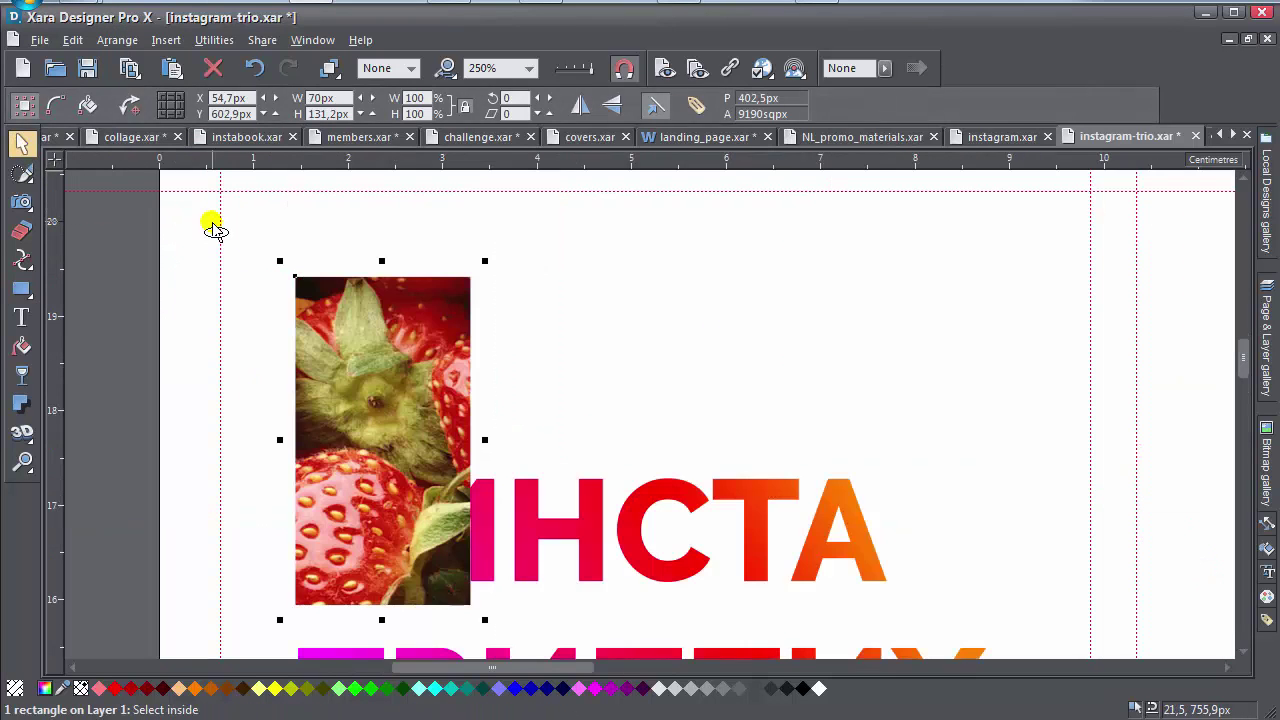
key(Delete)
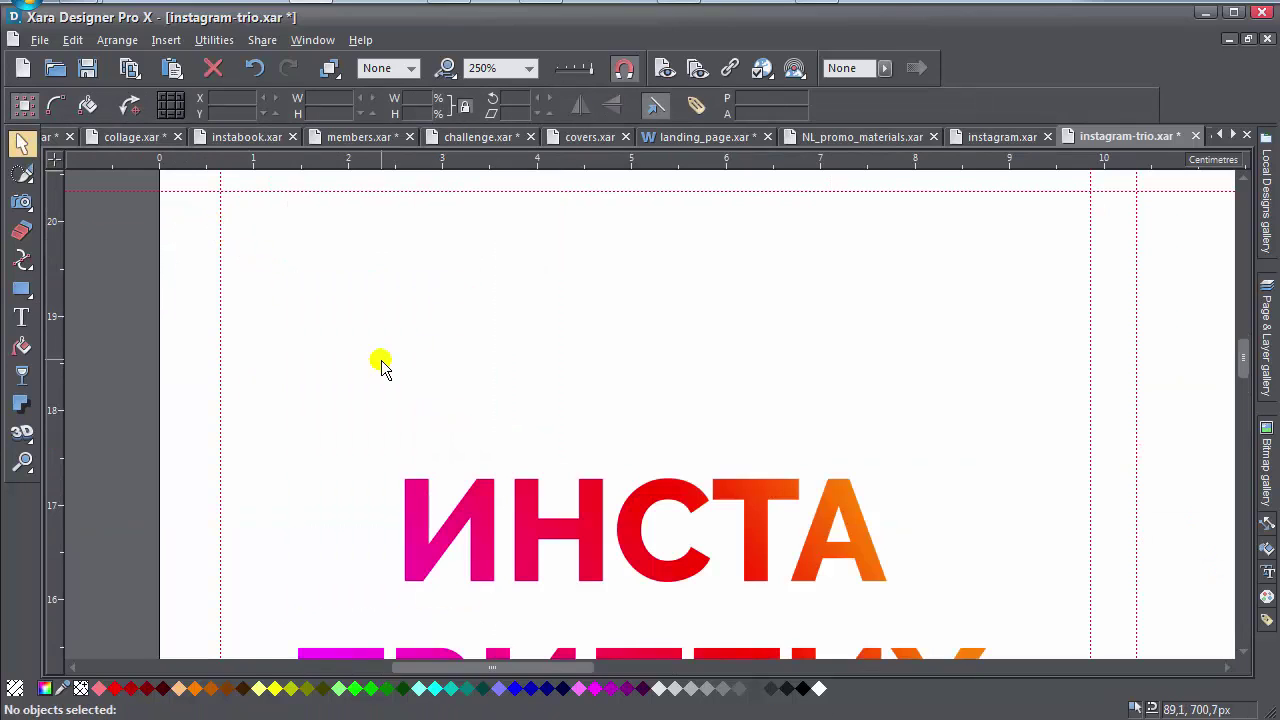
Draw a strawberry-filled square, snap it to the upper-left cell's guides and enlarge it to about 348 px to fill the cell.
click(21, 289)
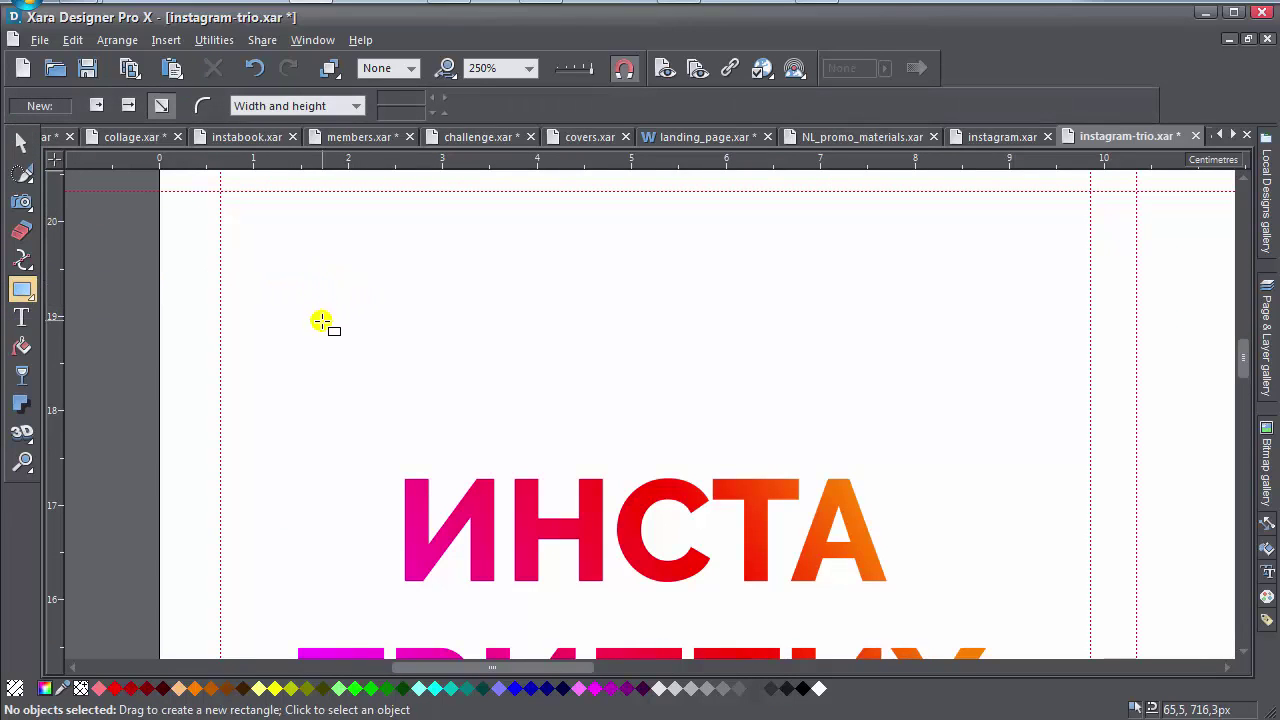
drag(335, 330, 530, 533)
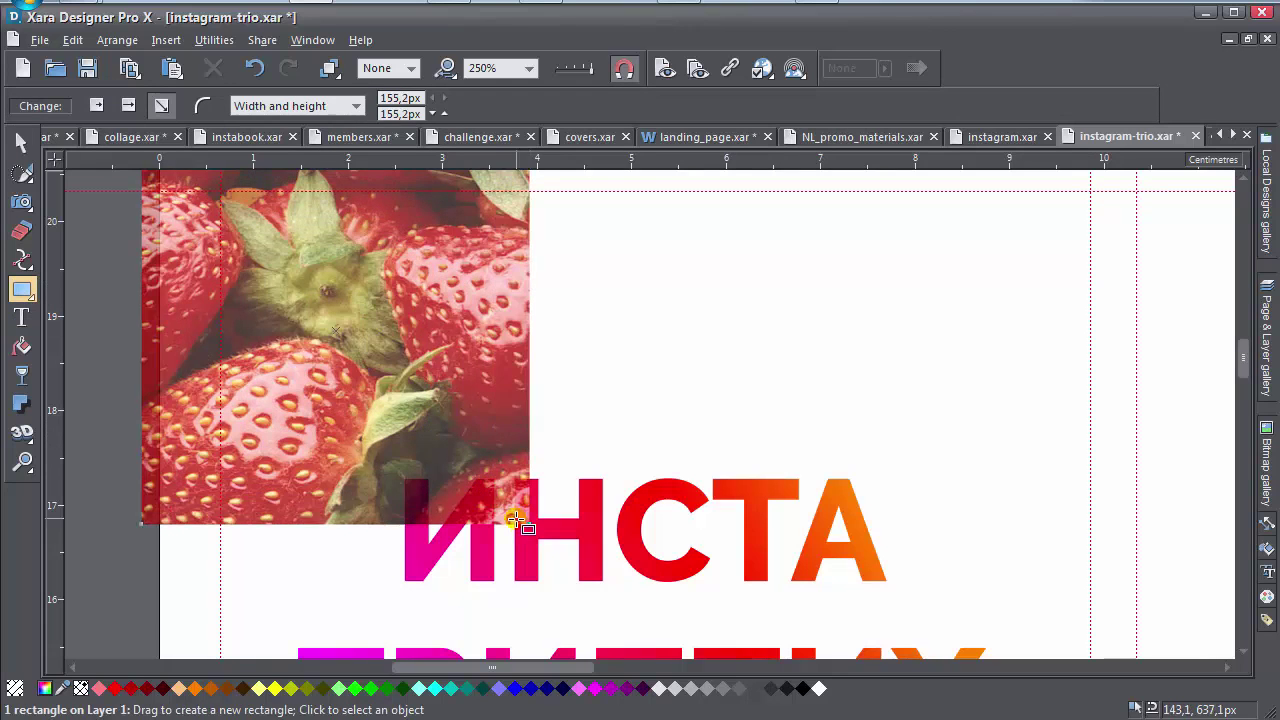
key(F2)
drag(263, 270, 342, 298)
scroll(342, 298, down, 3)
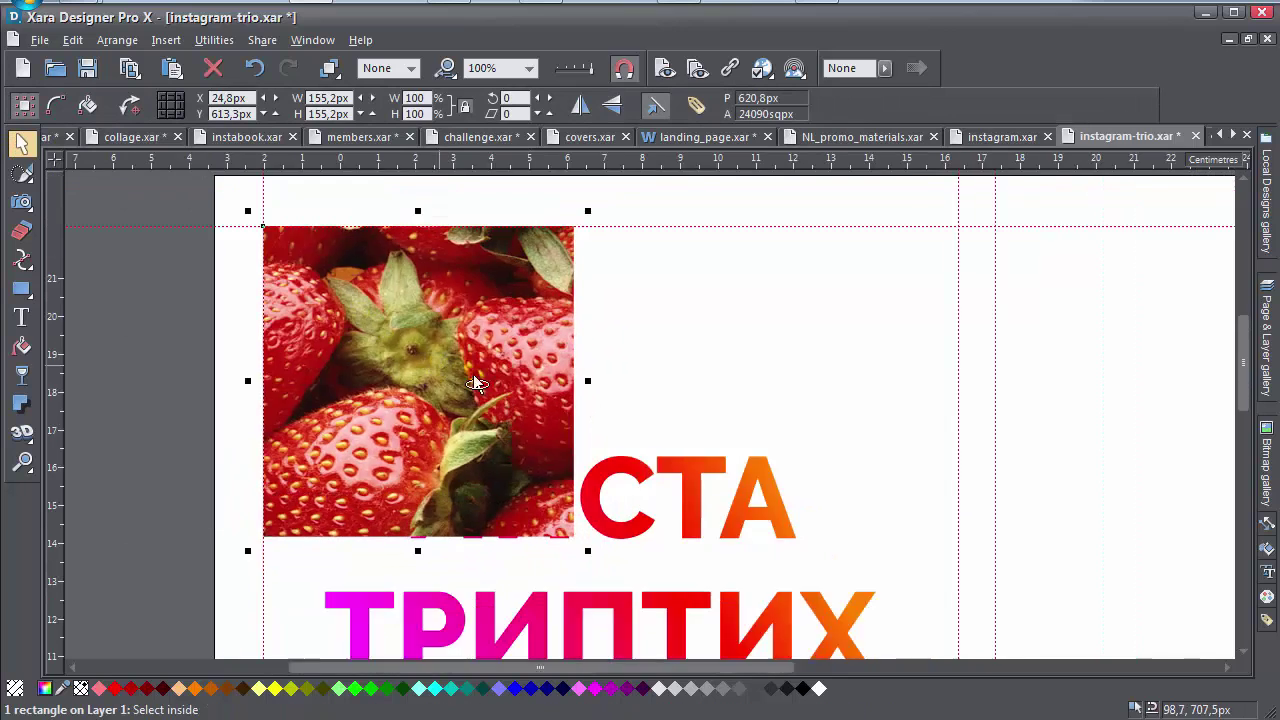
drag(535, 395, 728, 552)
scroll(728, 552, right, 4)
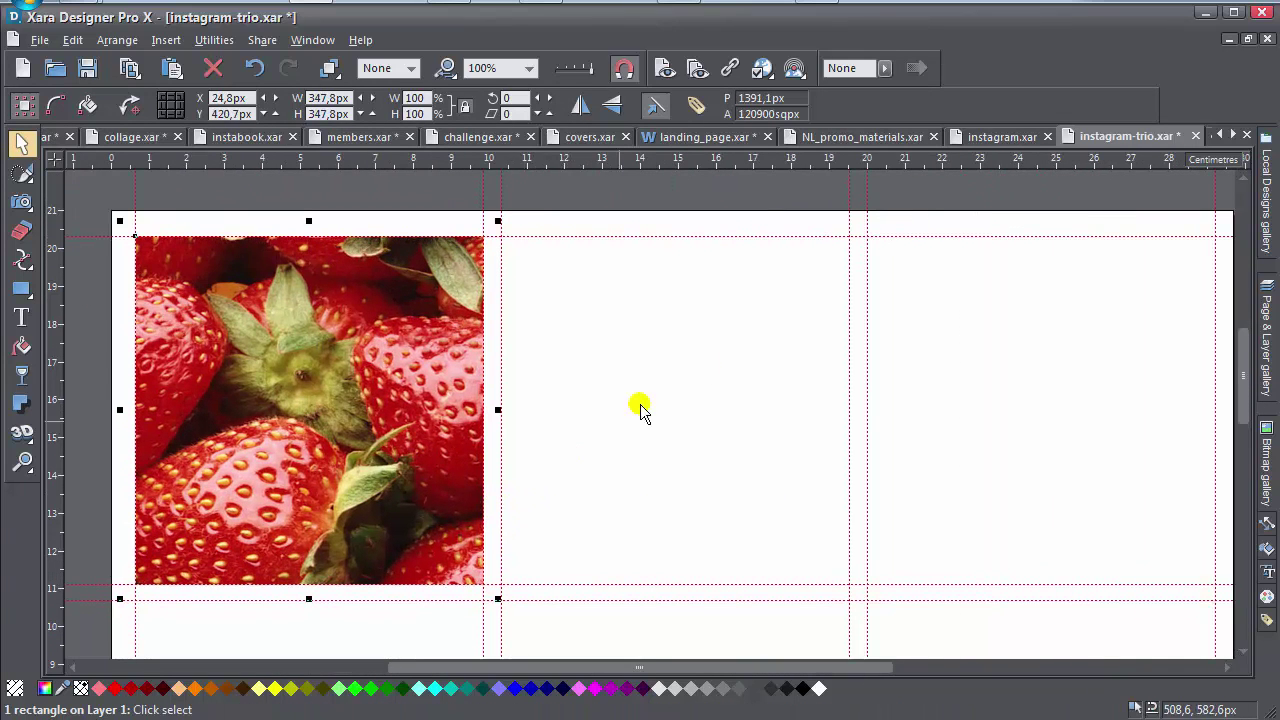
Examine the fruit triptych and image grid in the instagram.xar document, and return to instagram-trio.xar.
click(996, 139)
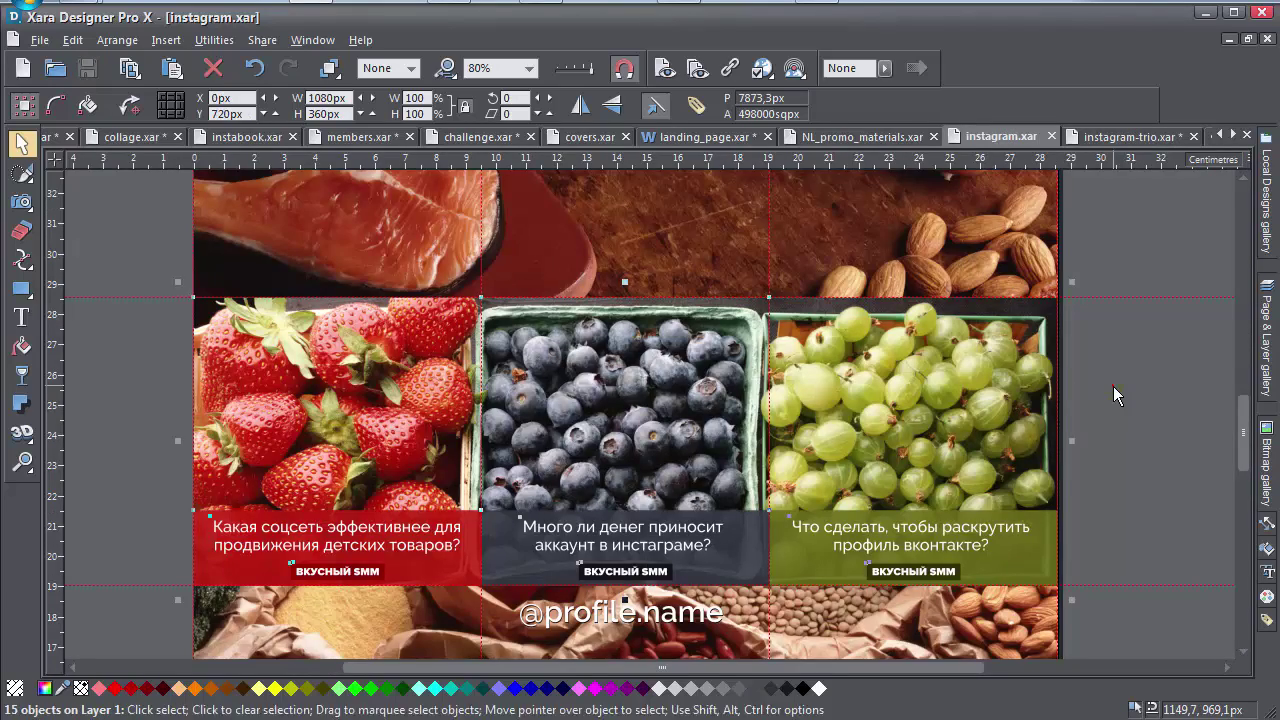
scroll(1108, 390, down, 2)
scroll(731, 416, right, 6)
scroll(730, 417, up, 5)
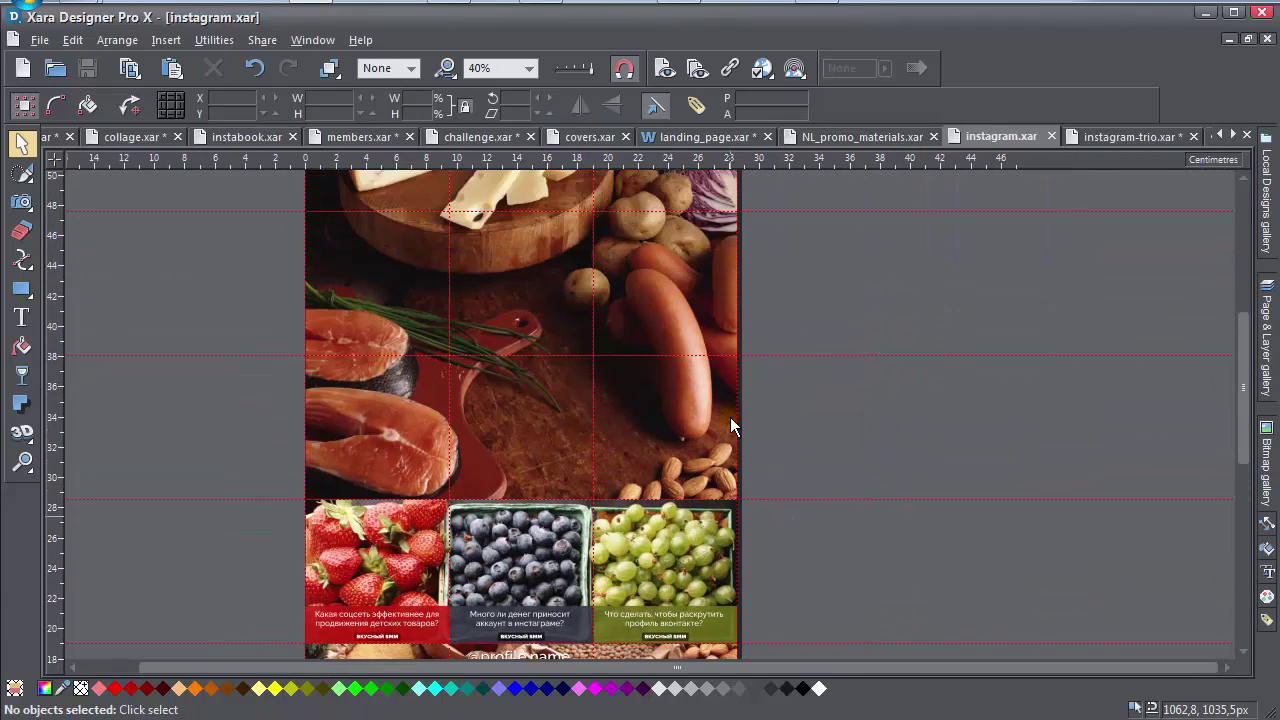
scroll(465, 509, down, 6)
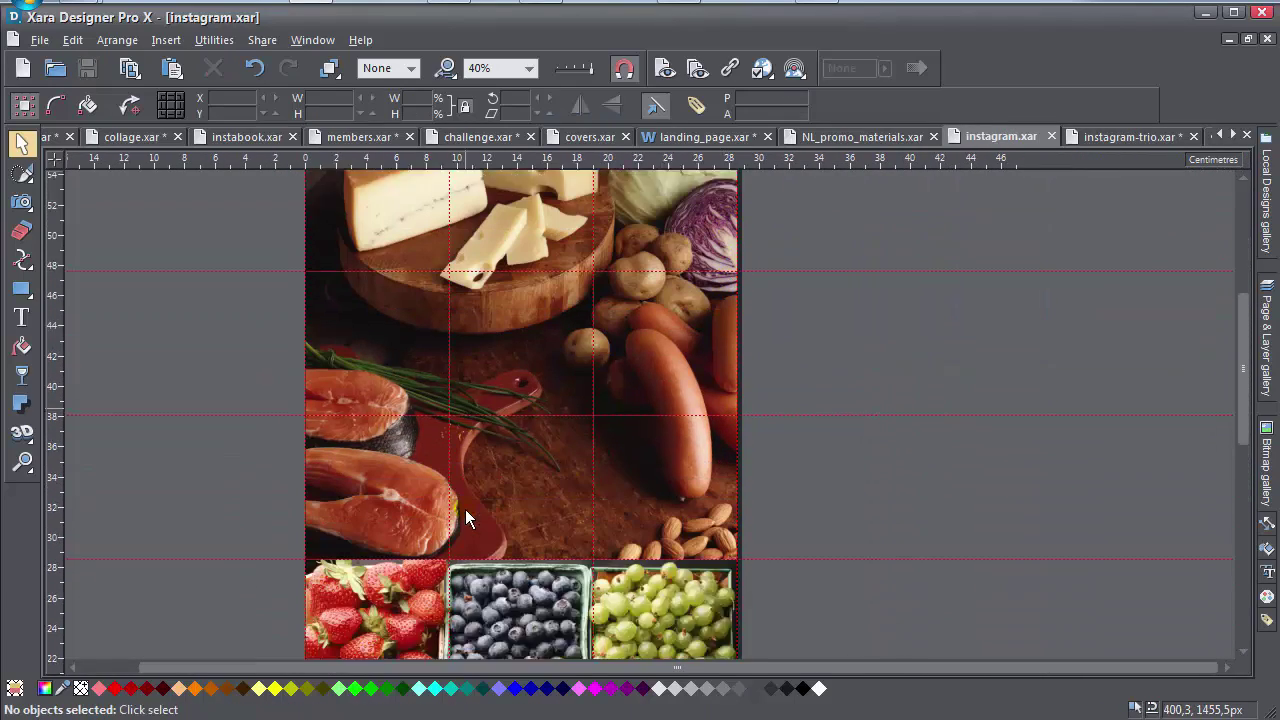
scroll(437, 365, down, 2)
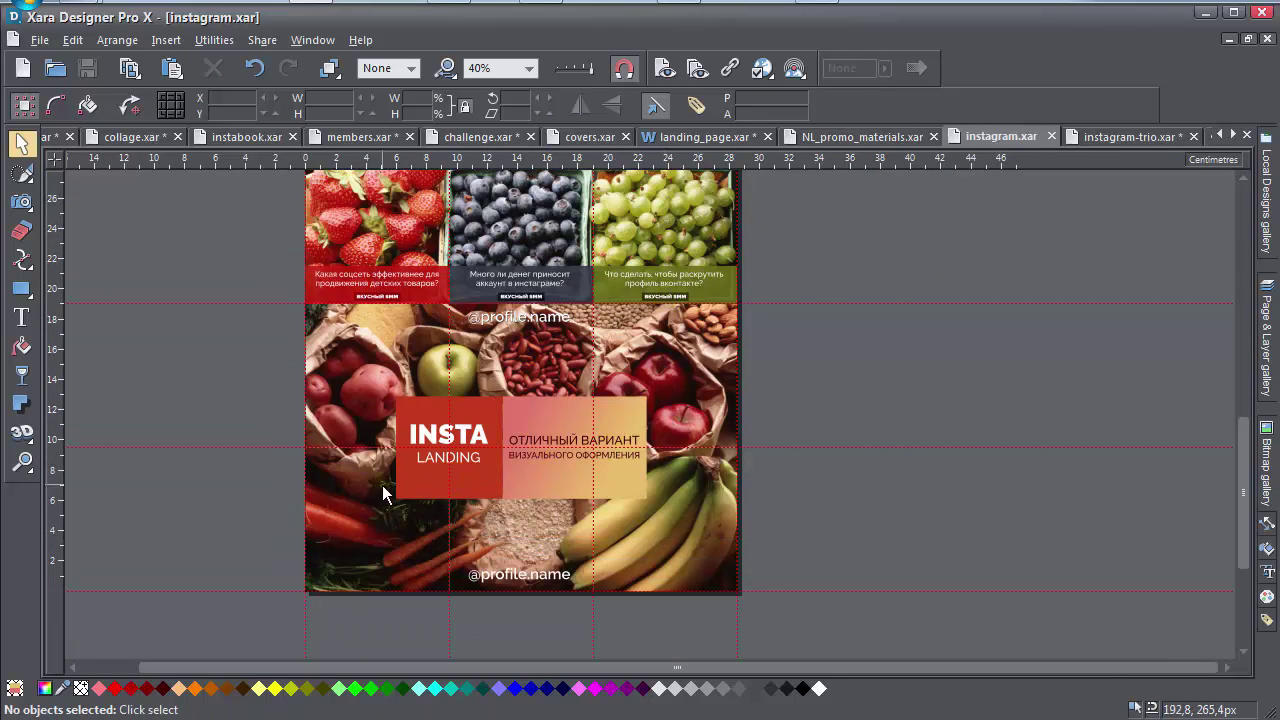
drag(702, 381, 845, 402)
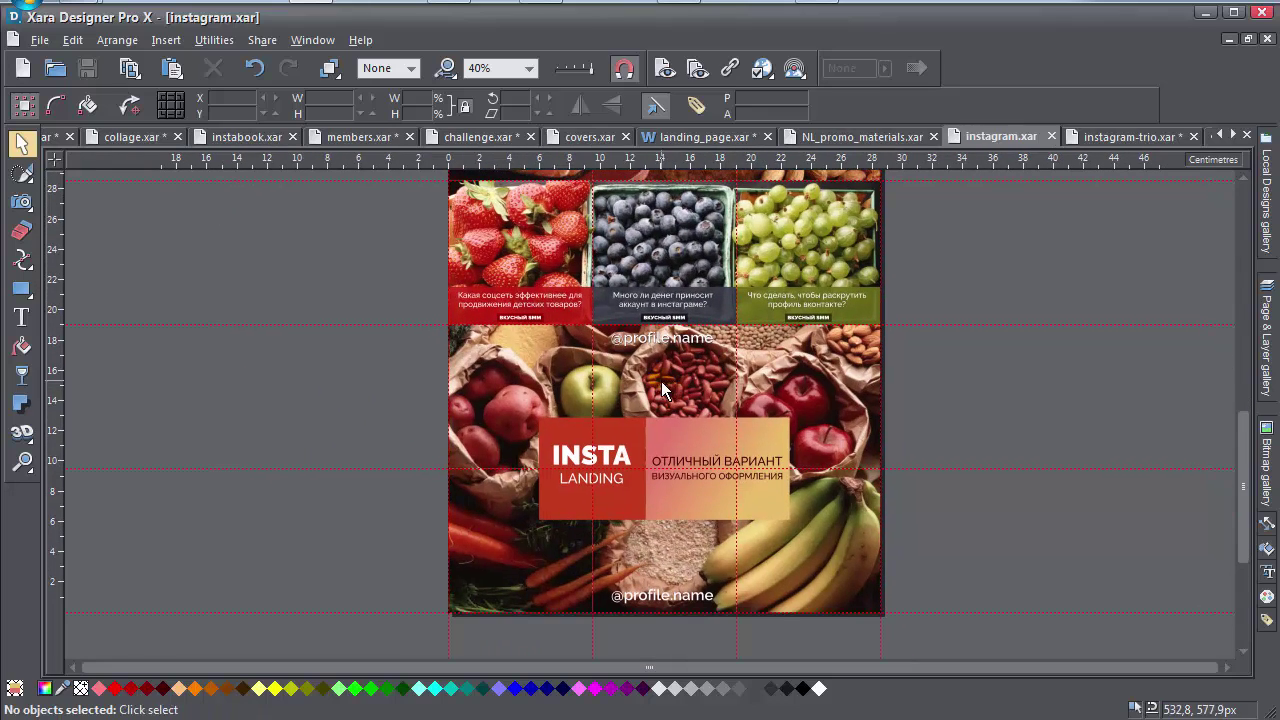
click(1122, 137)
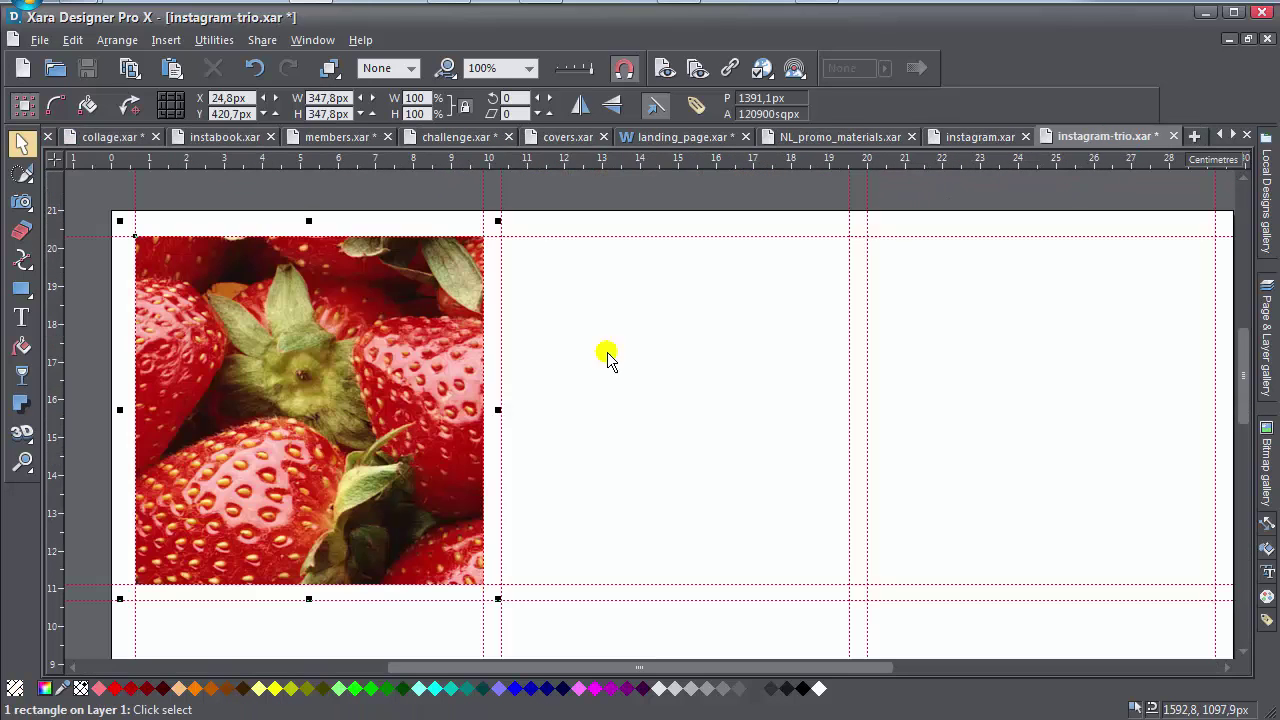
Copy the strawberry square into the second and third cells of the upper row, aligned to the guides.
click(214, 399)
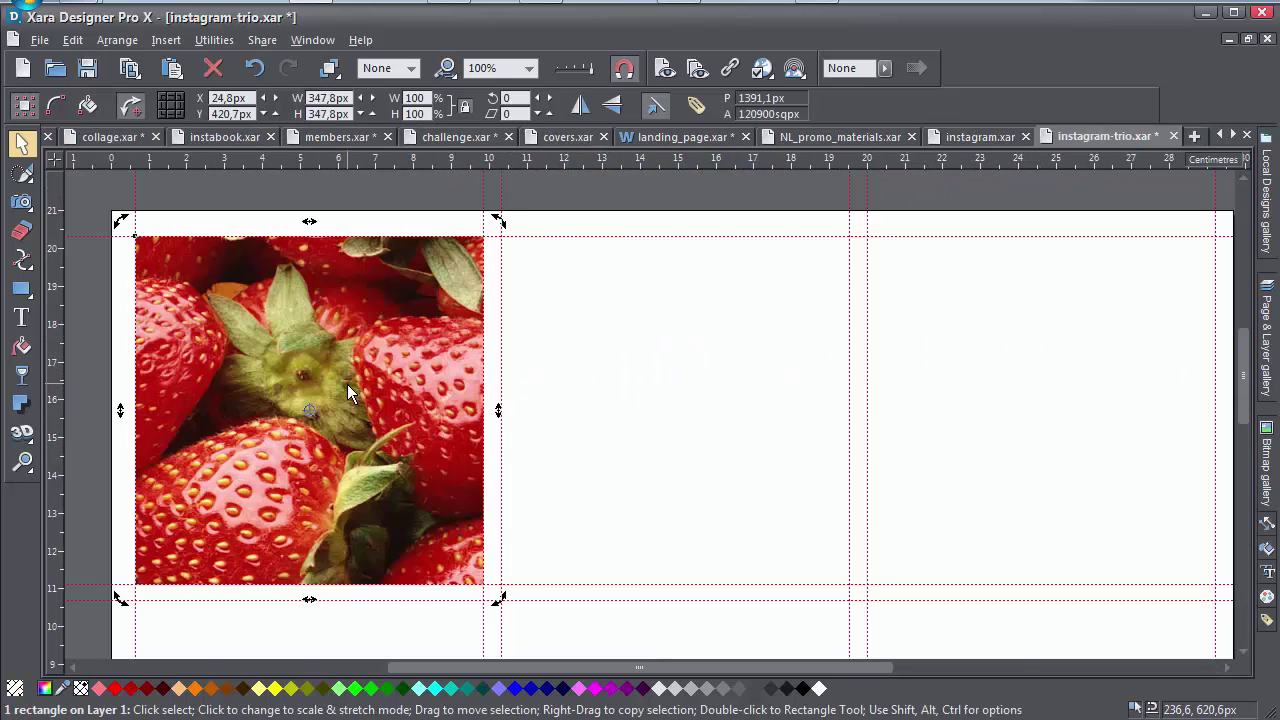
drag(219, 396, 948, 410)
right_click(571, 394)
right_click(920, 409)
Send all three strawberry squares to the back, behind the headline text, and deselect them.
shift+click(576, 358)
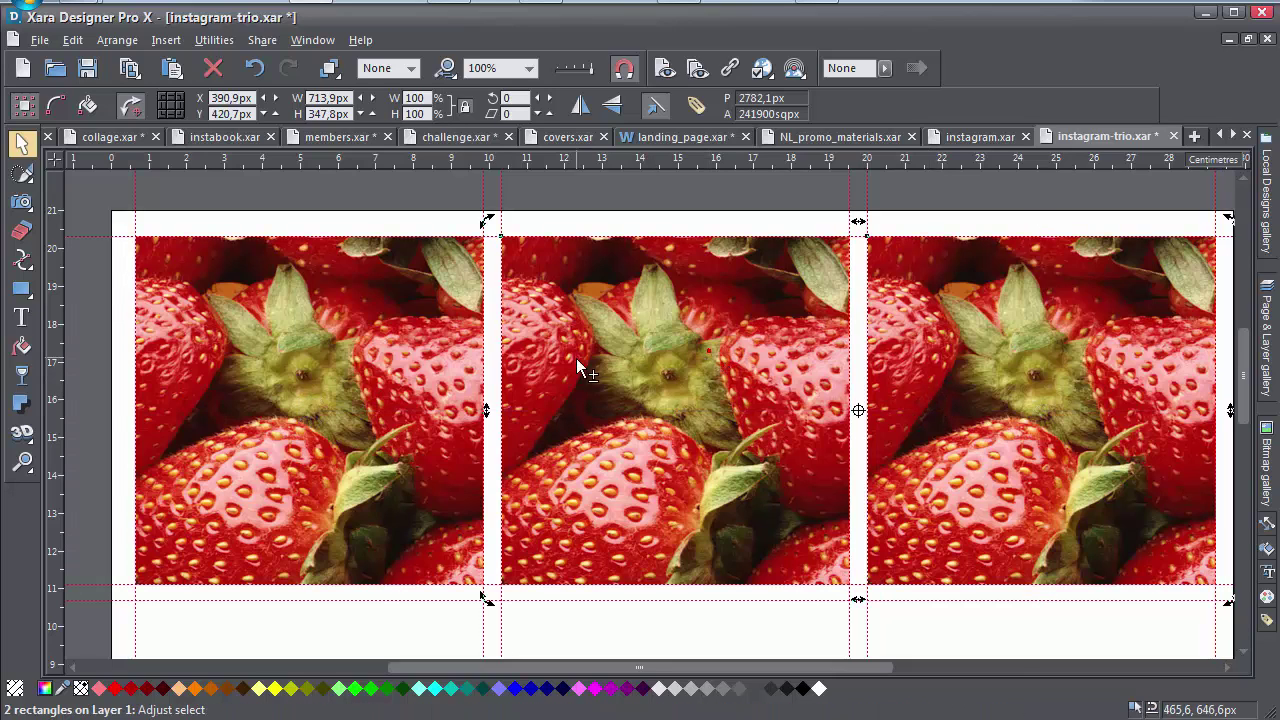
shift+click(407, 346)
key(ctrl+b)
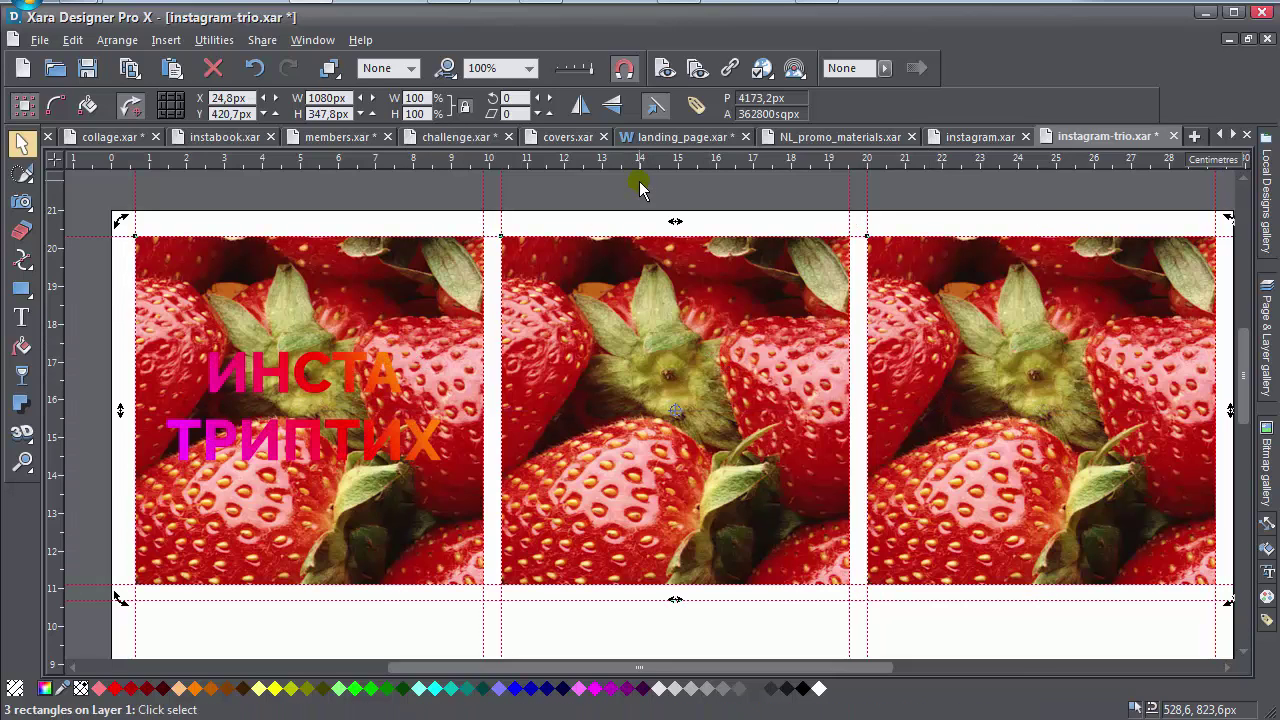
click(569, 234)
Recolour the headline text white and set its line spacing to 75%.
click(371, 373)
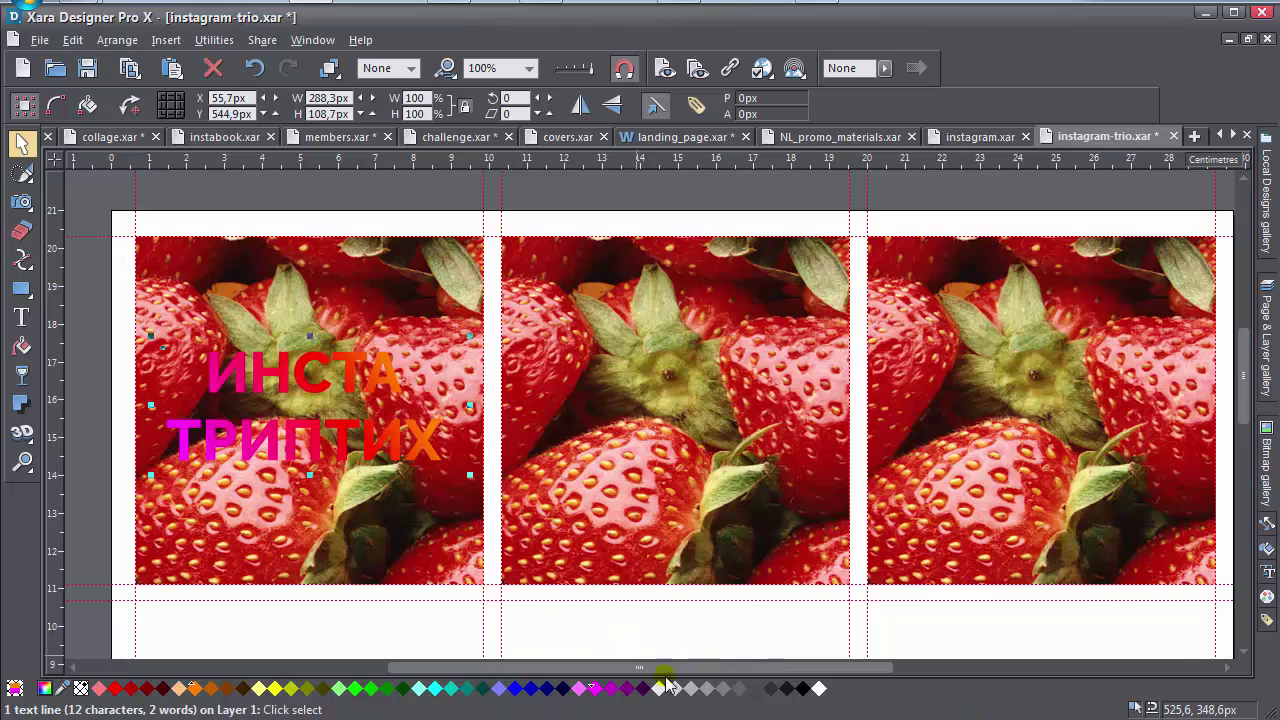
click(818, 689)
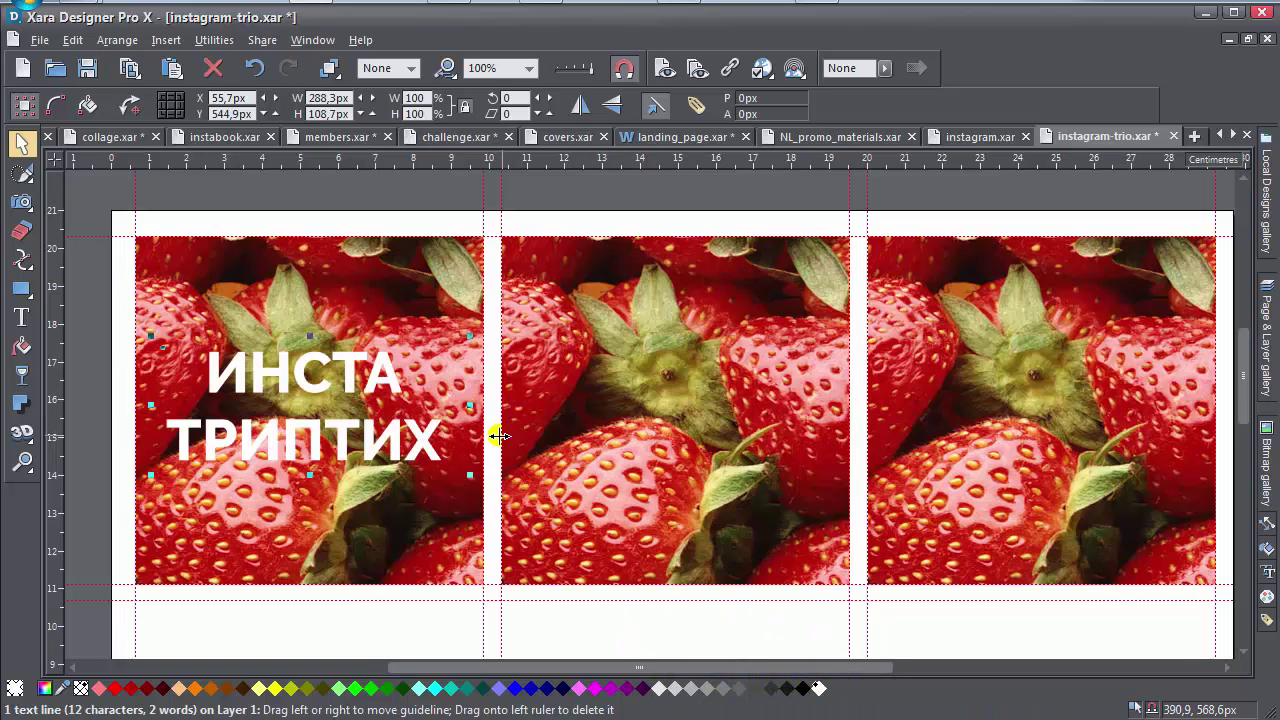
click(21, 317)
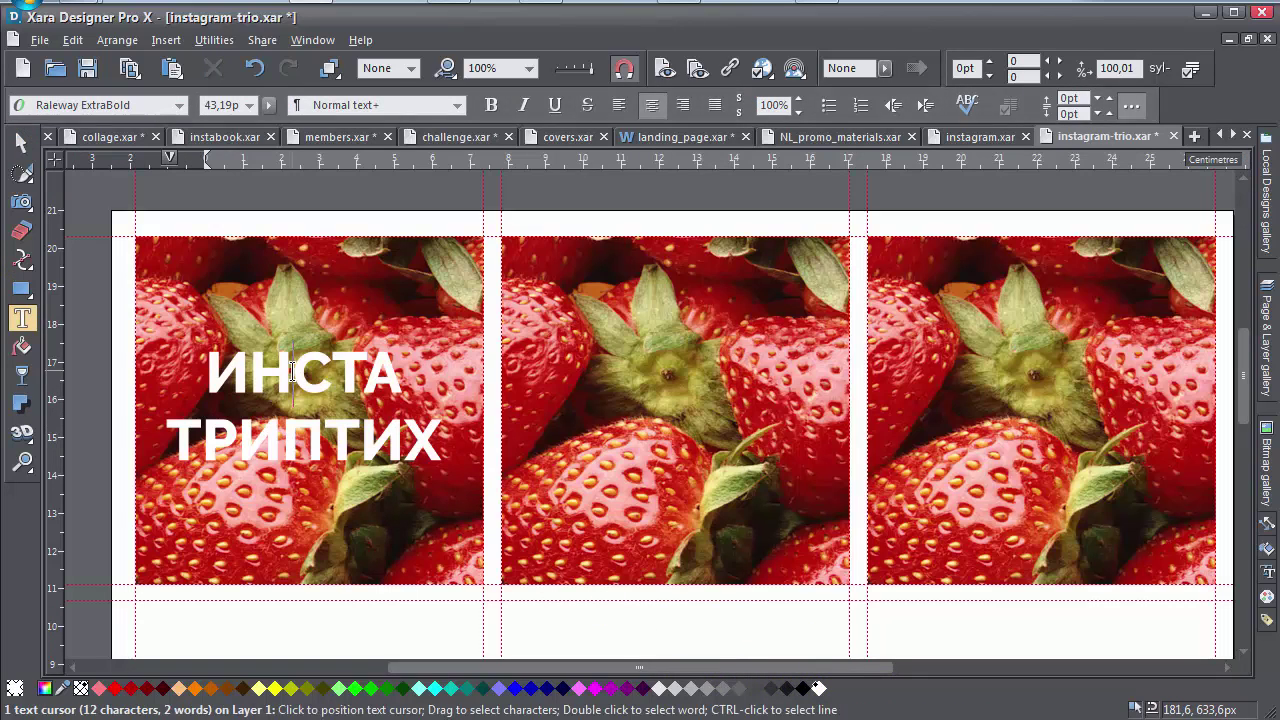
drag(205, 352, 480, 443)
drag(800, 110, 785, 131)
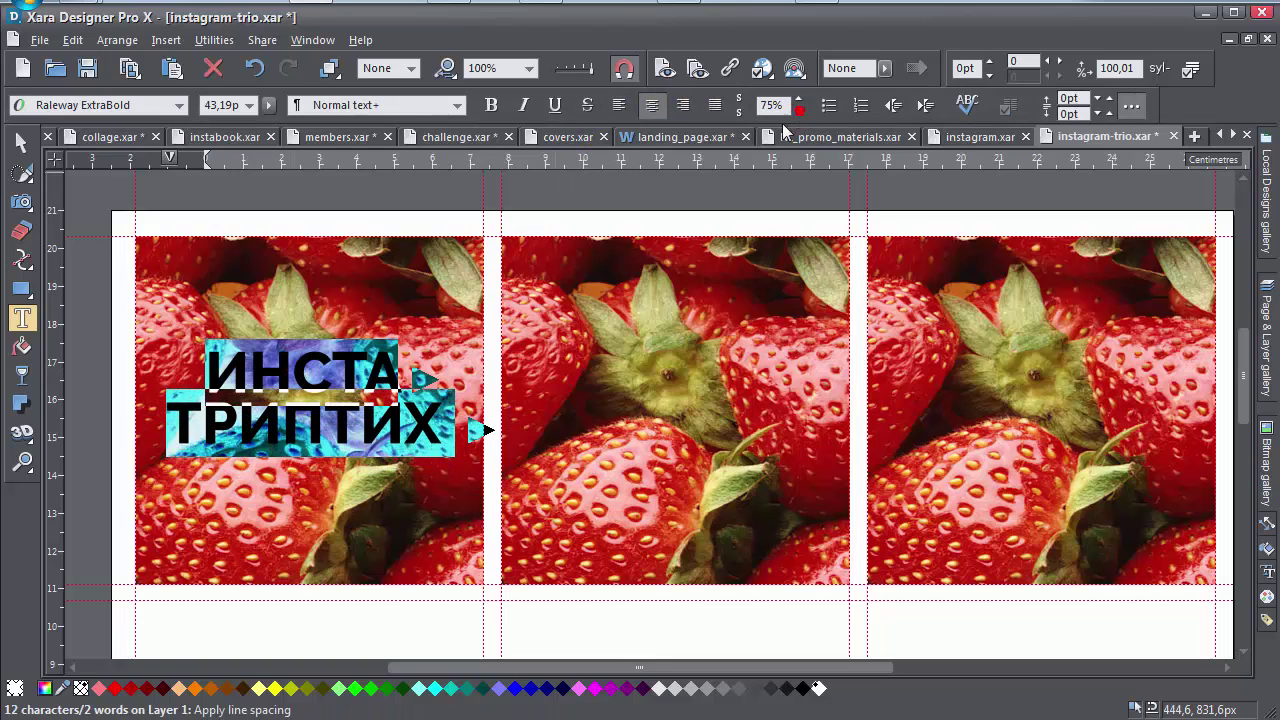
click(21, 142)
click(186, 194)
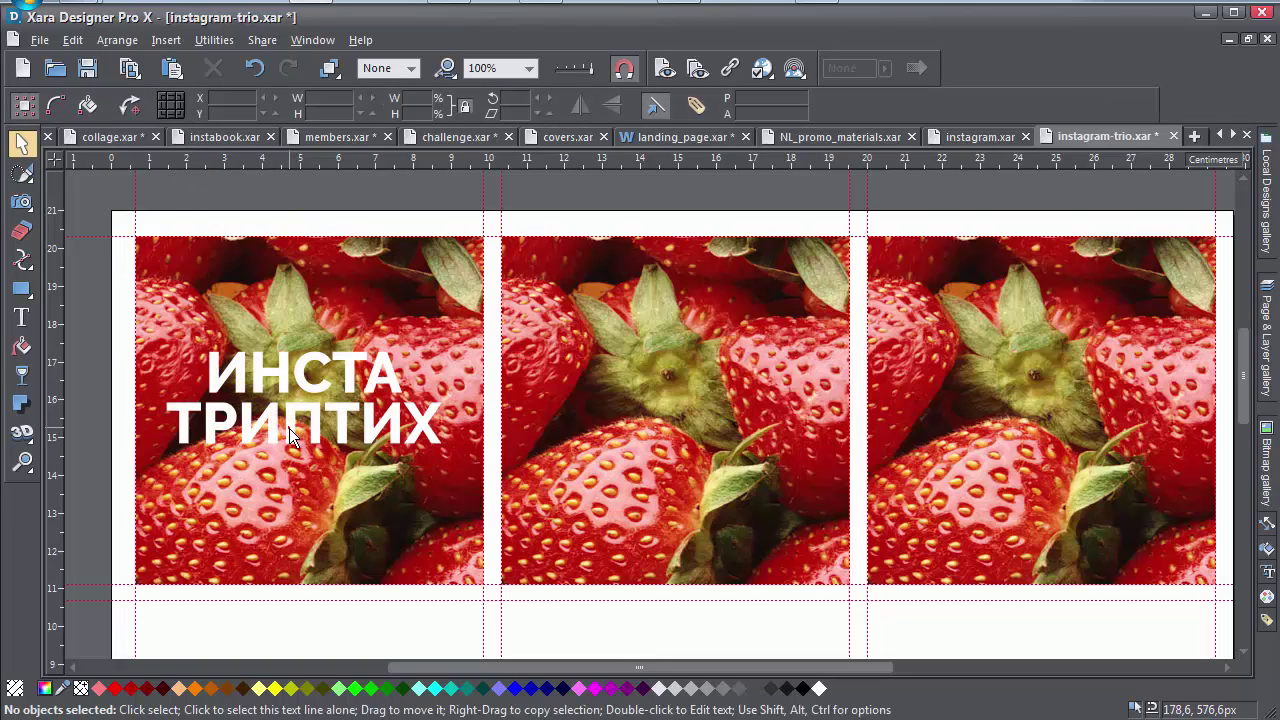
Copy the white headline onto the second and third strawberry squares.
drag(289, 428, 1017, 492)
right_click(657, 455)
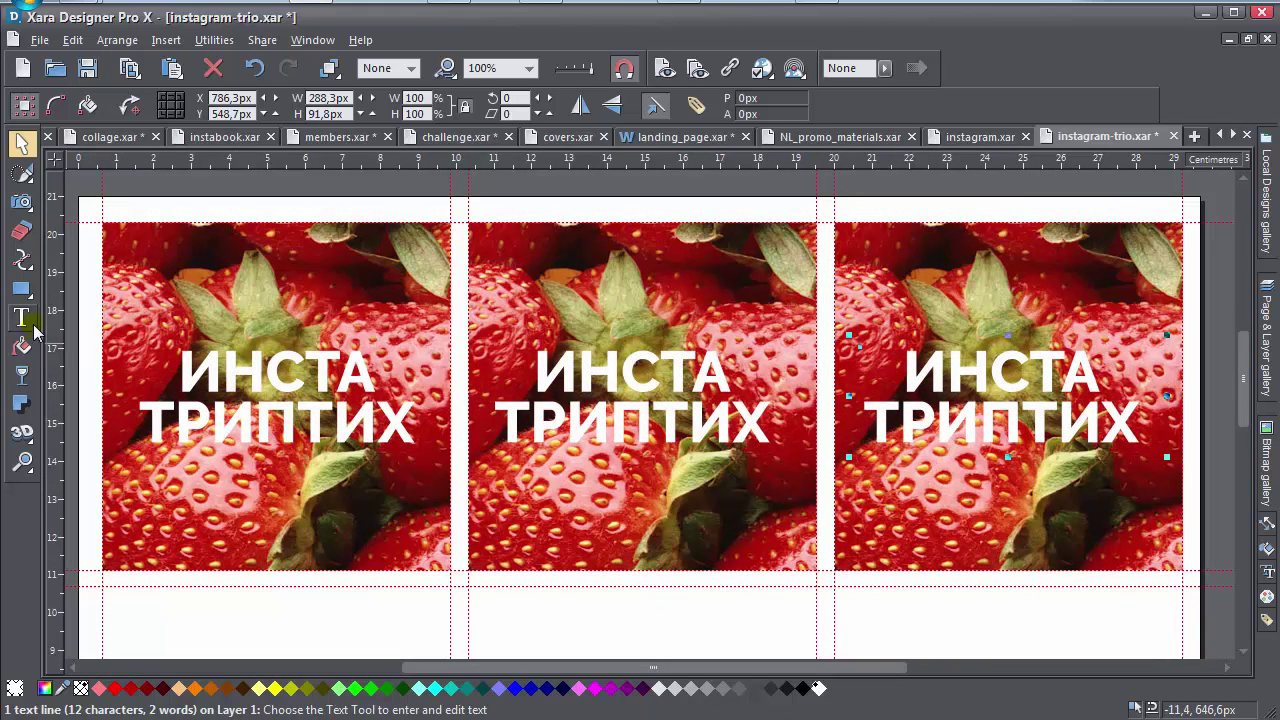
scroll(748, 447, down, 1)
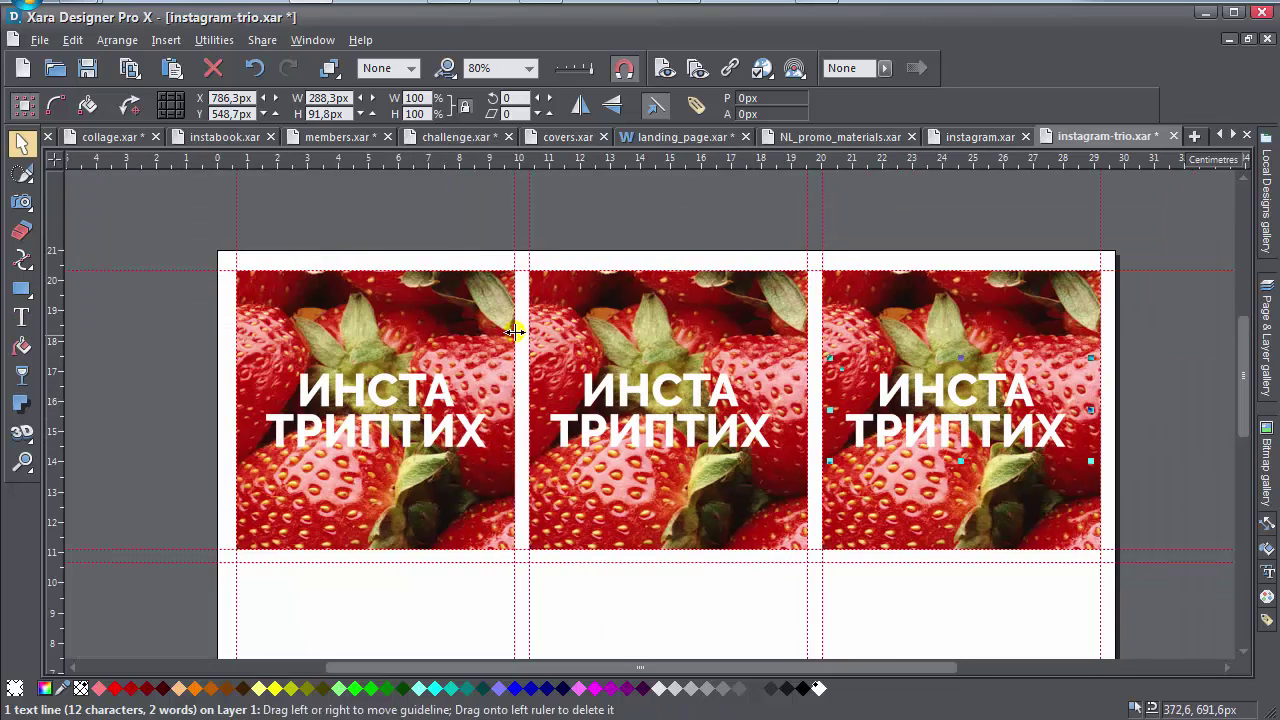
drag(557, 414, 701, 469)
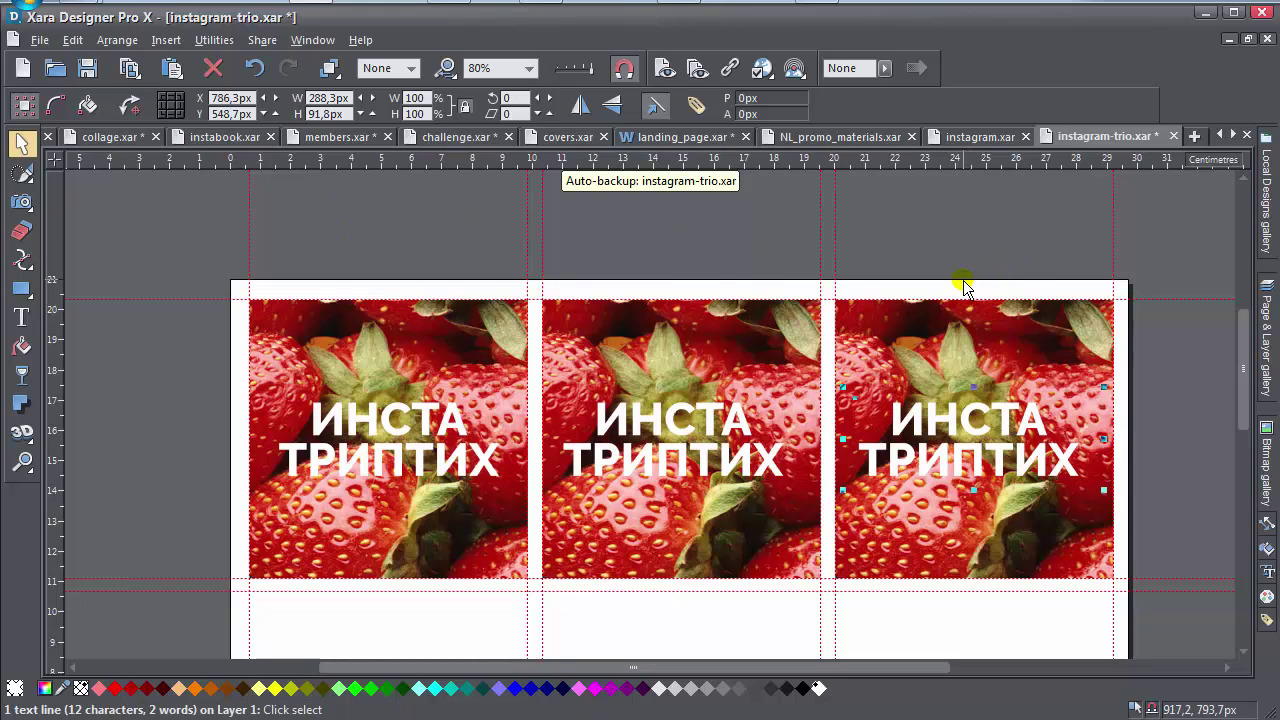
Select the three strawberry squares and inspect the gaps between them against the guidelines.
drag(423, 230, 922, 328)
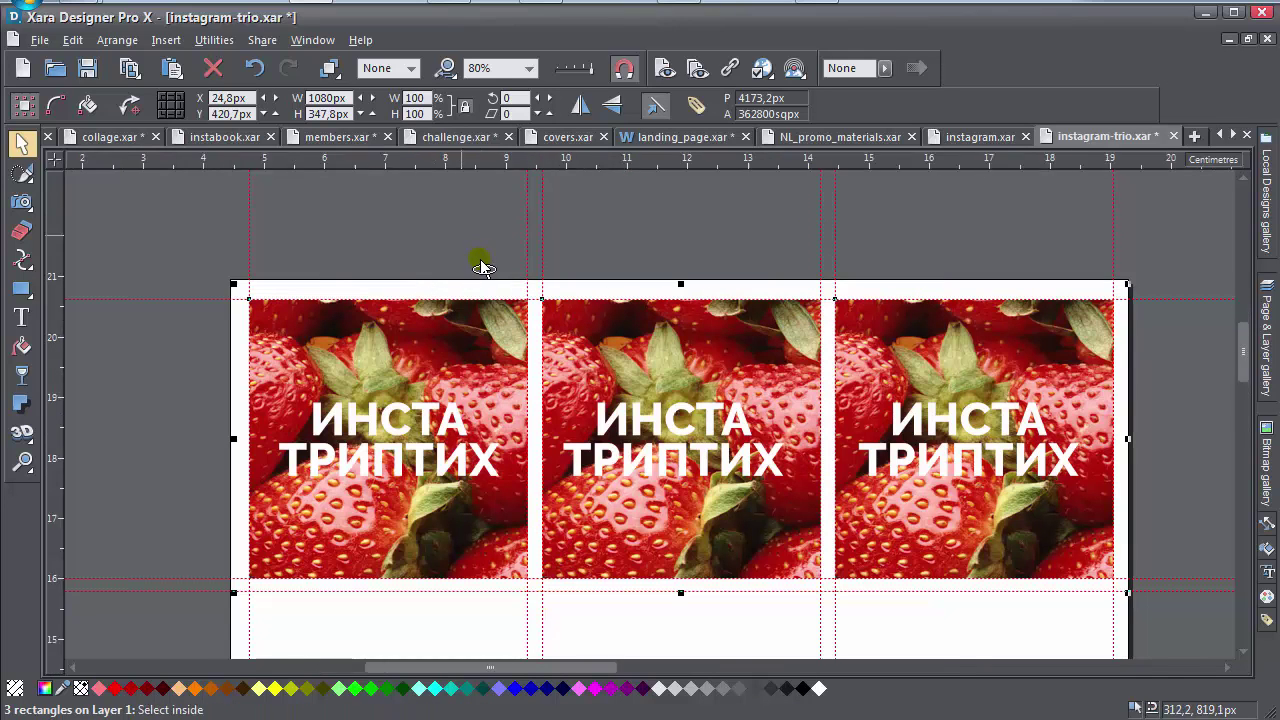
scroll(480, 263, up, 5)
scroll(725, 386, down, 10)
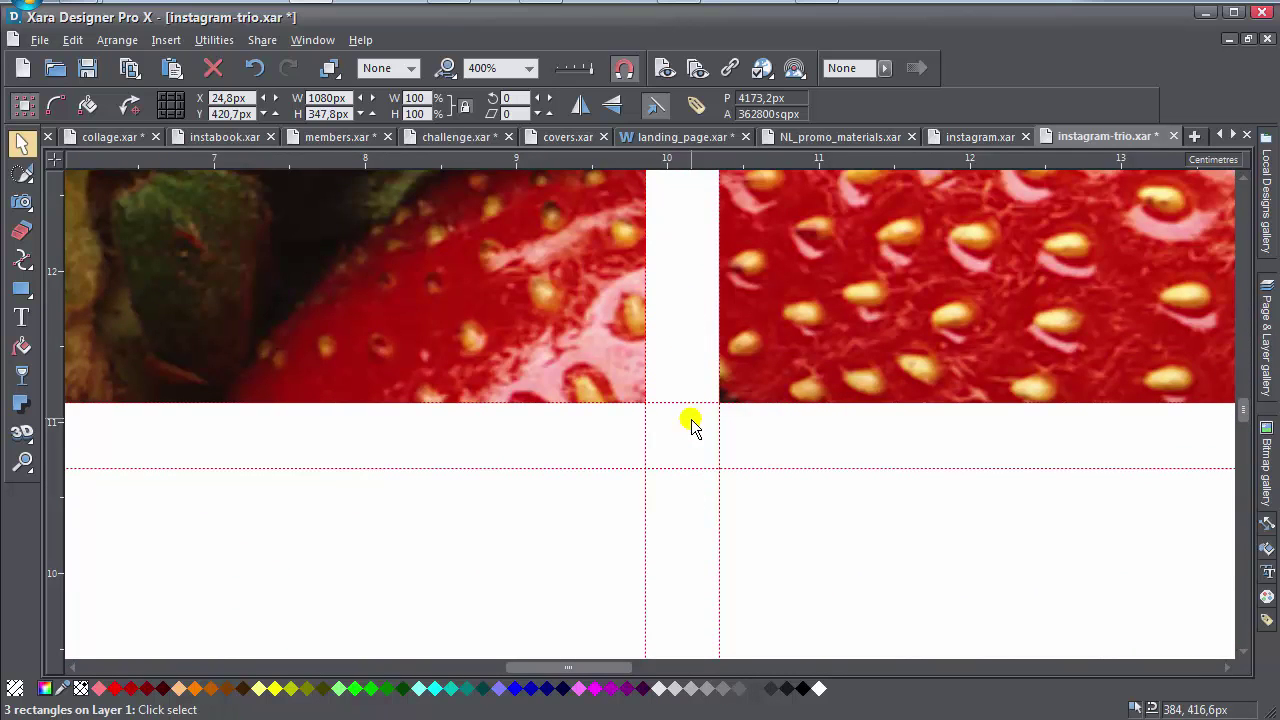
Copy the three strawberry squares straight down as a second row snapped to the lower guidelines, and deselect the copies.
scroll(690, 425, down, 8)
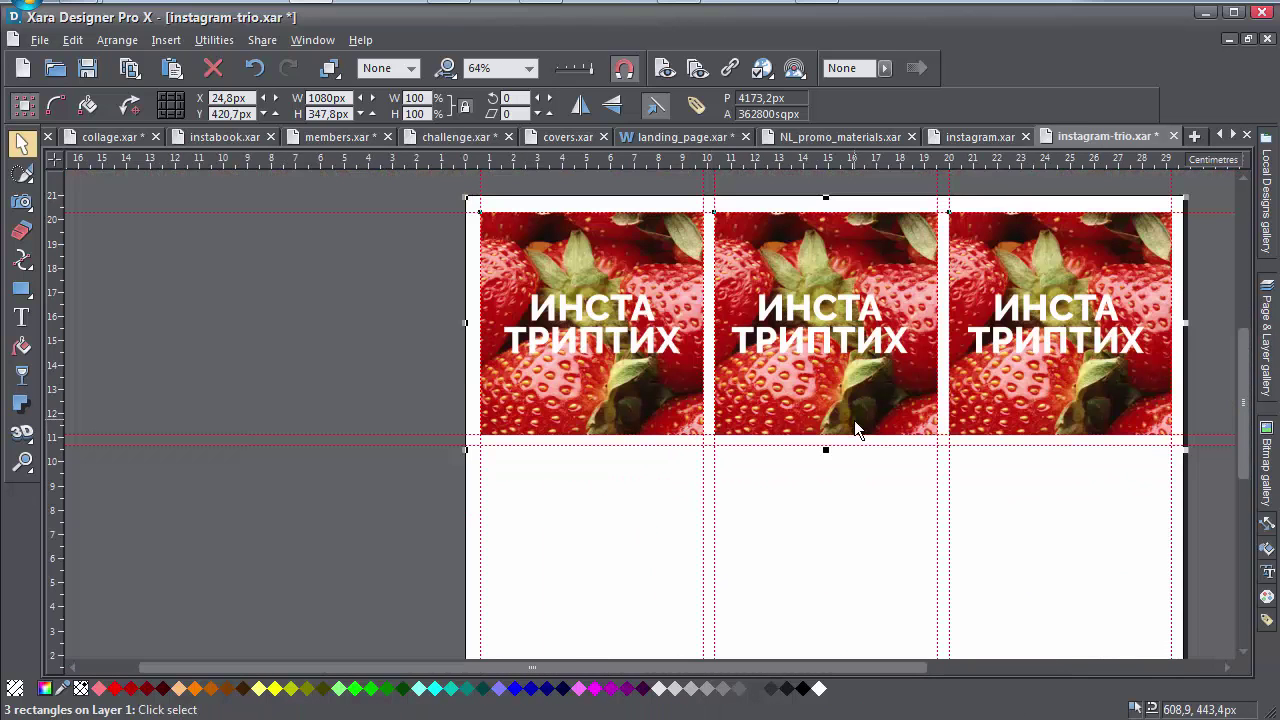
drag(855, 428, 620, 455)
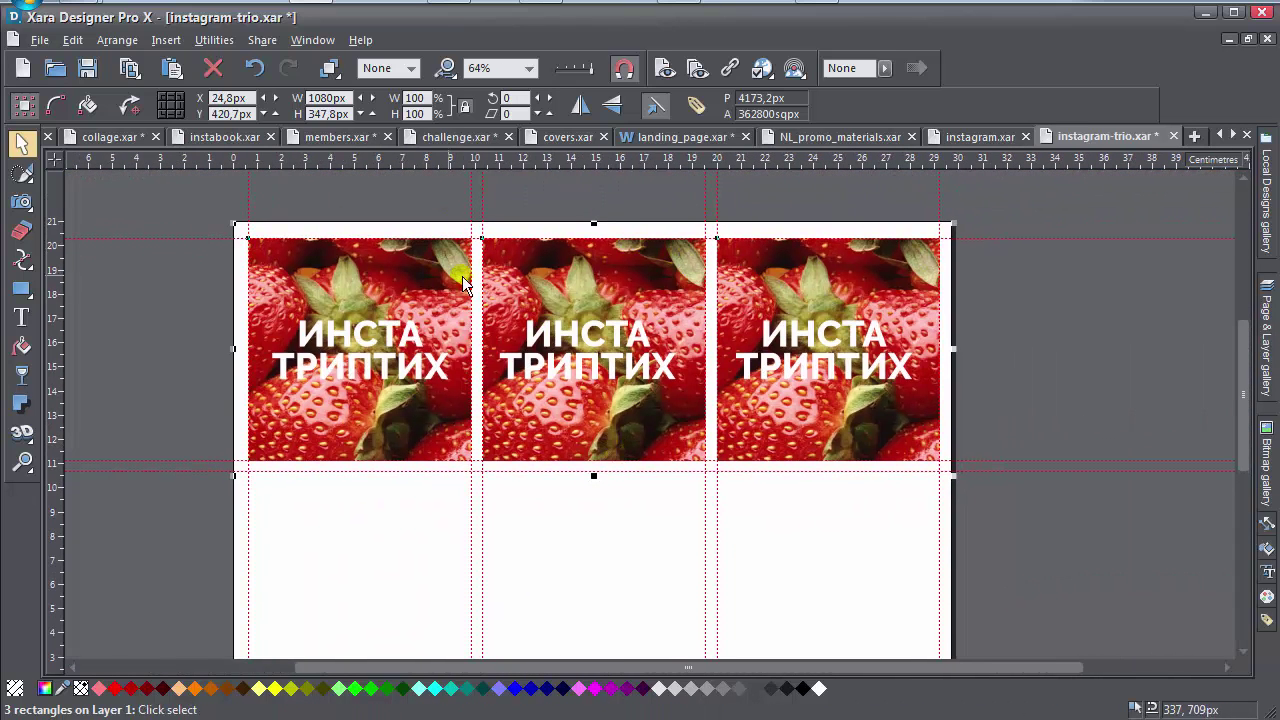
click(577, 537)
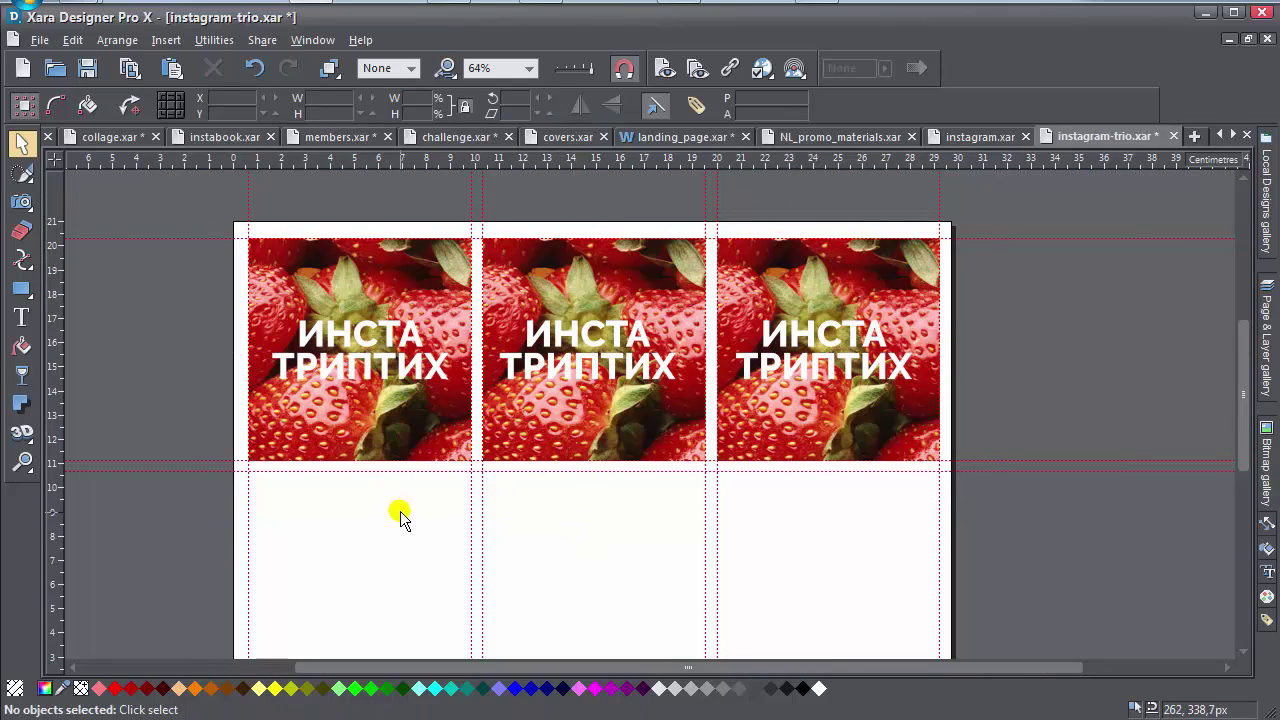
drag(400, 515, 791, 443)
scroll(666, 209, down, 4)
scroll(623, 254, up, 1)
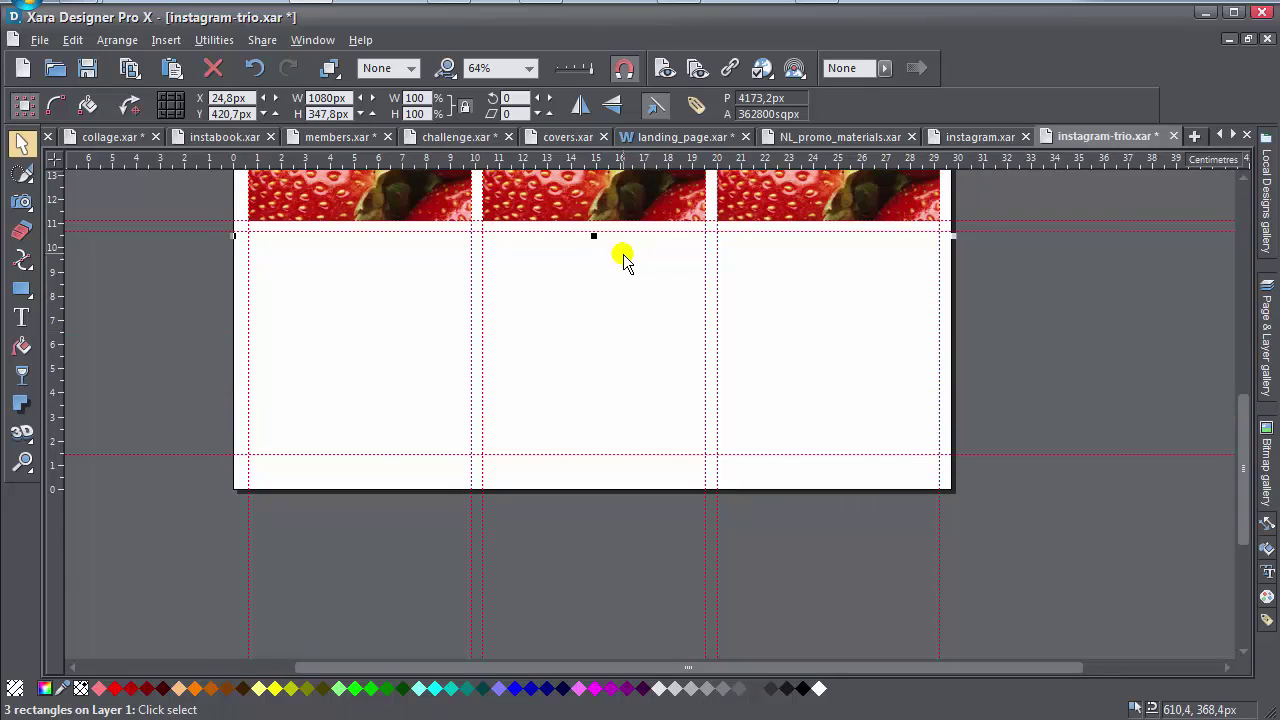
drag(640, 224, 666, 377)
drag(630, 207, 657, 428)
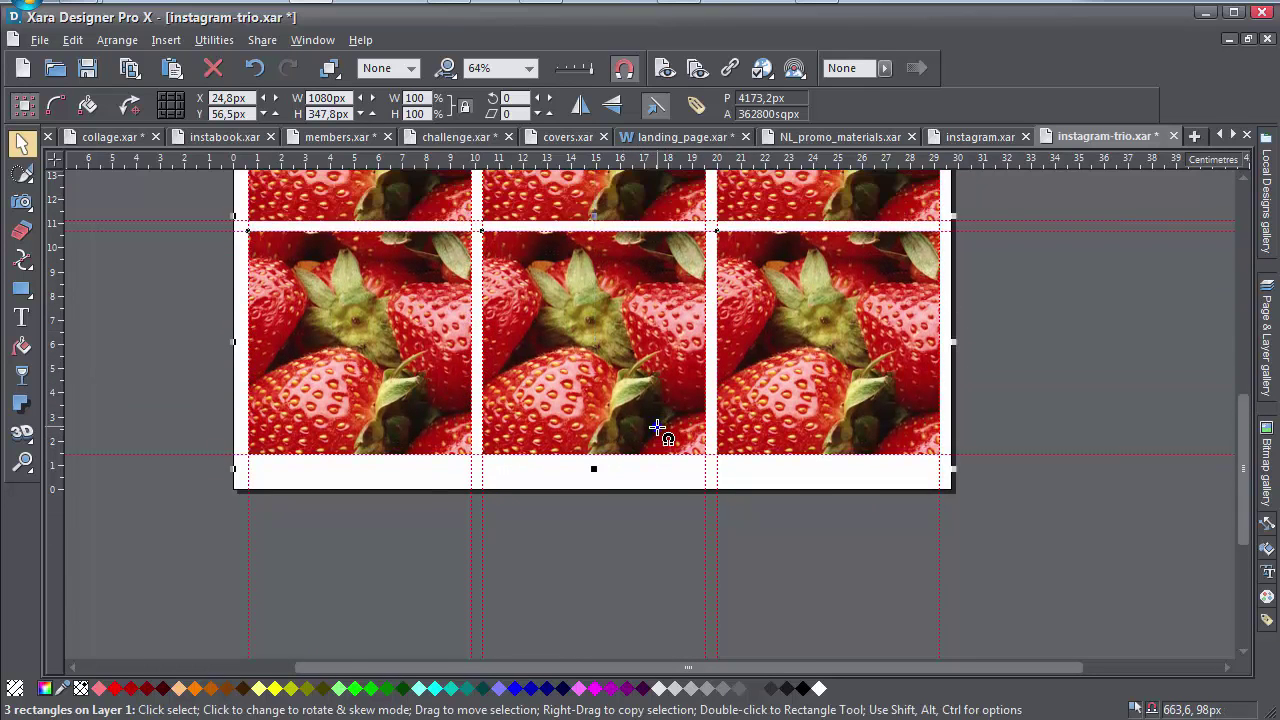
scroll(657, 428, up, 3)
scroll(657, 428, down, 1)
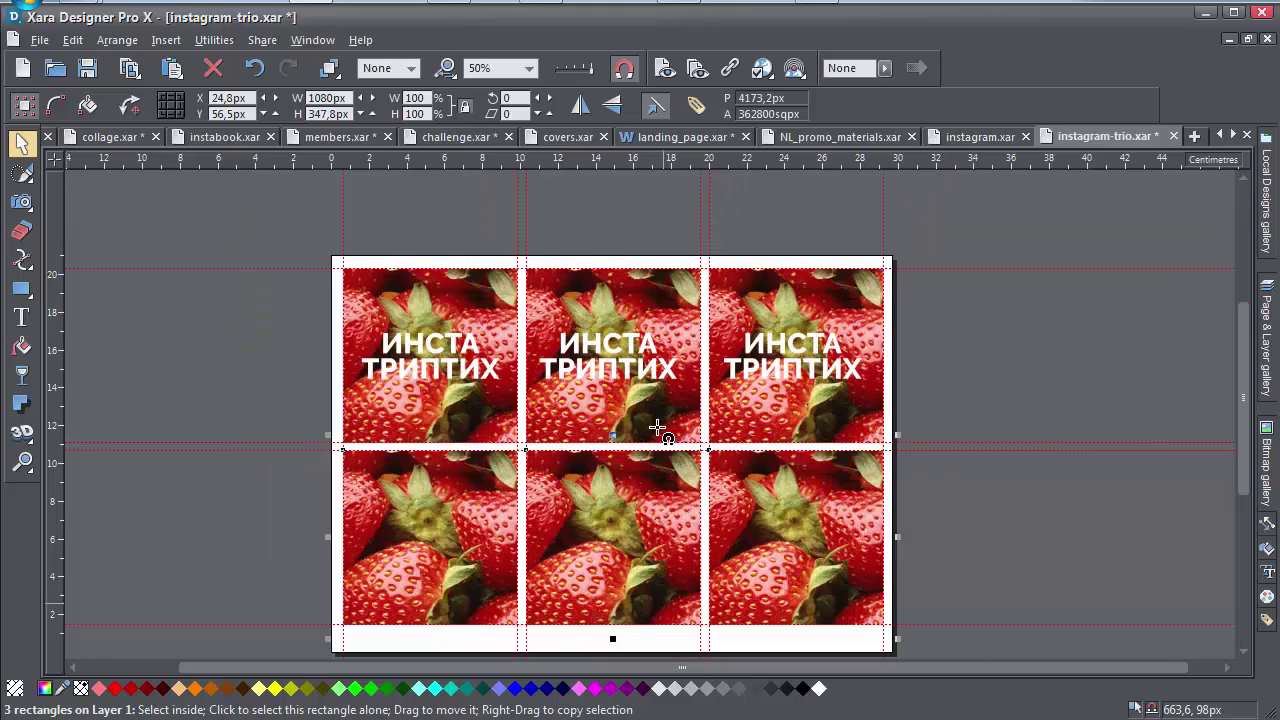
click(949, 494)
Refit the bitmap fill of all six squares so one berry photo spans the grid, with a different berry in each square.
scroll(636, 497, up, 2)
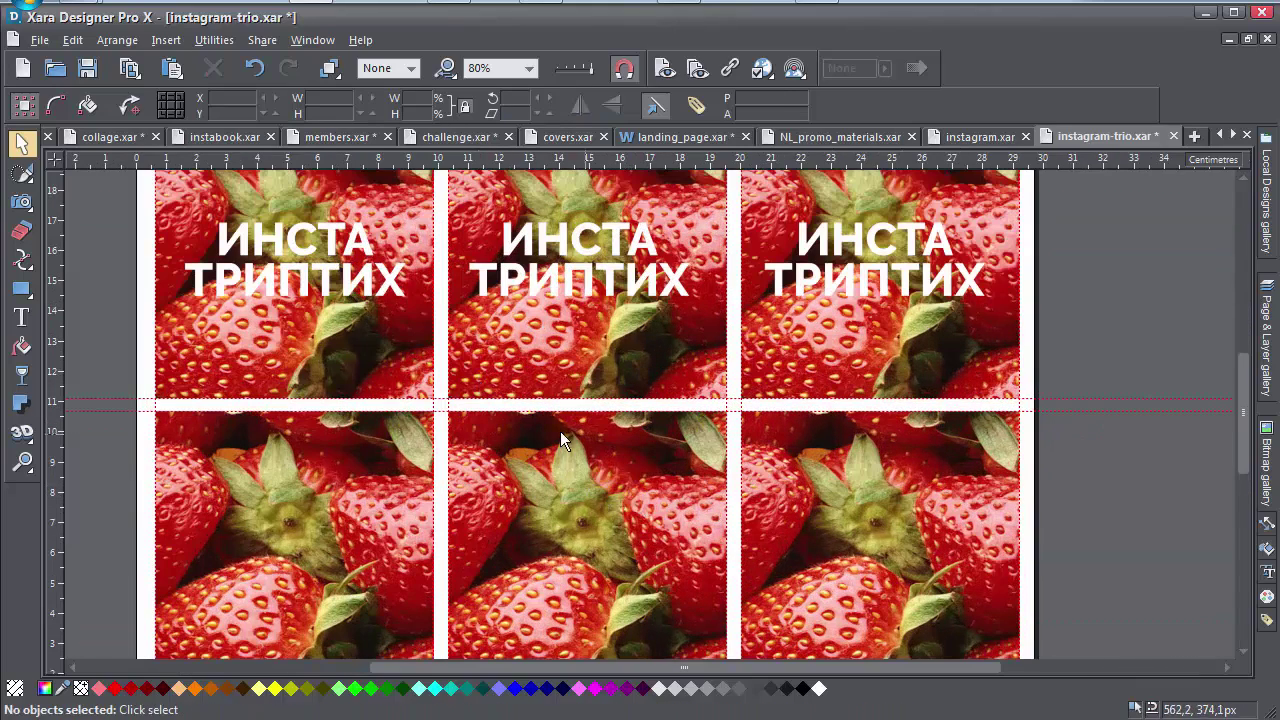
scroll(584, 449, up, 1)
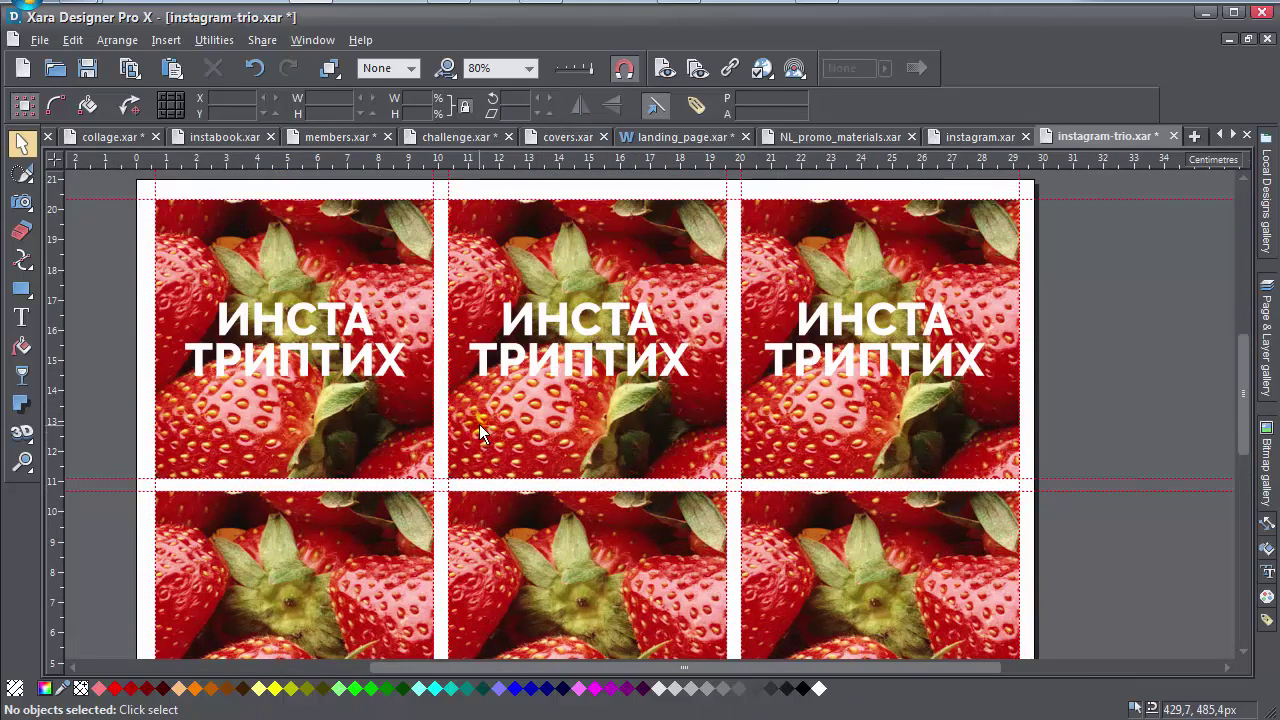
scroll(487, 432, down, 1)
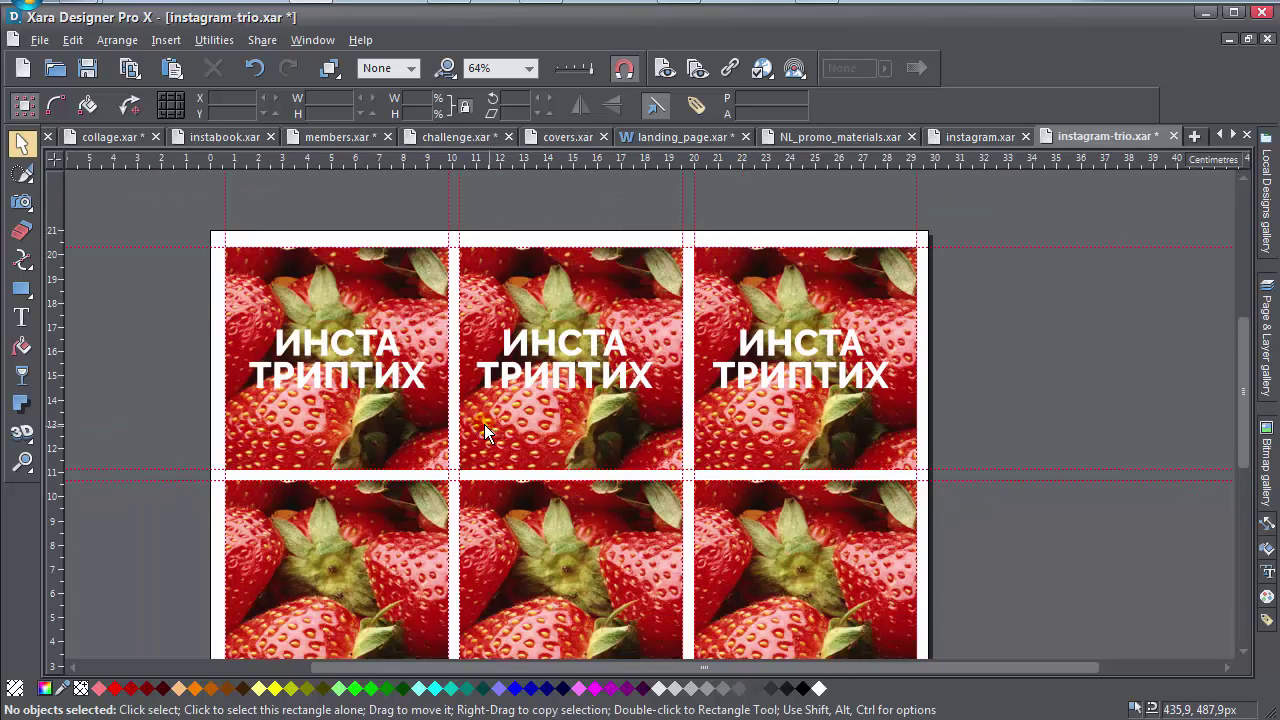
scroll(485, 425, down, 1)
scroll(485, 425, up, 1)
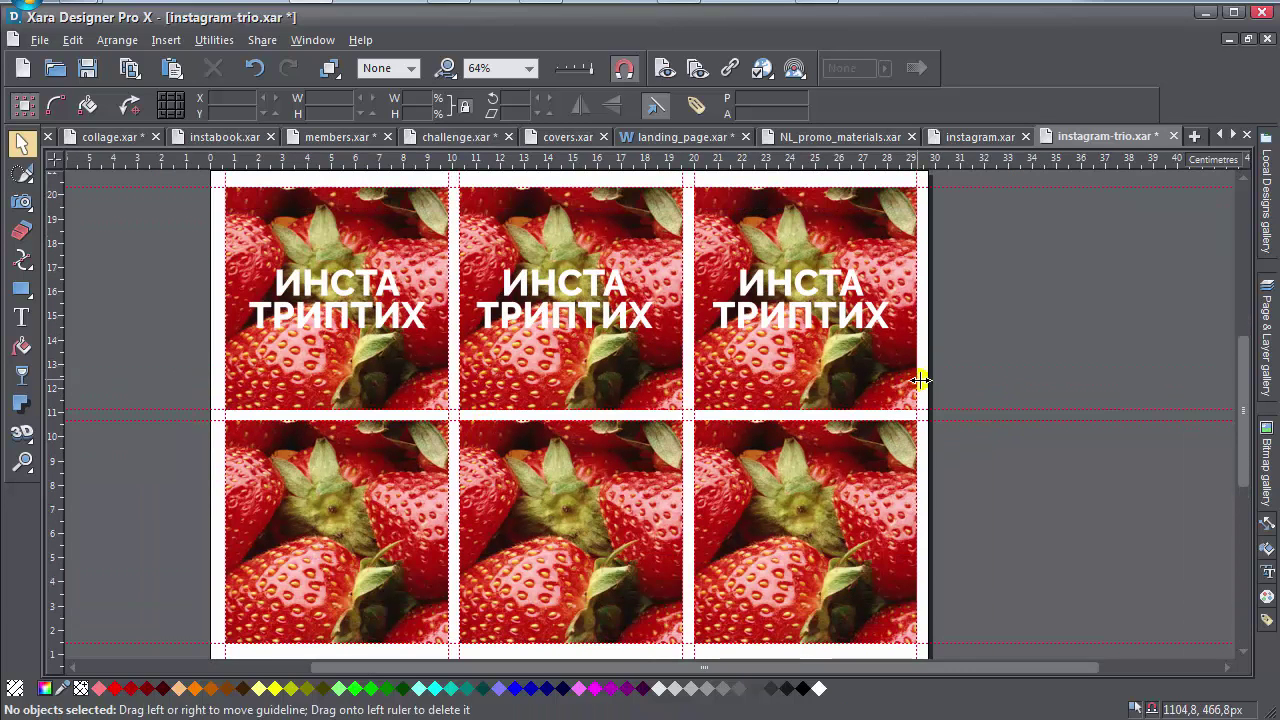
drag(980, 358, 347, 454)
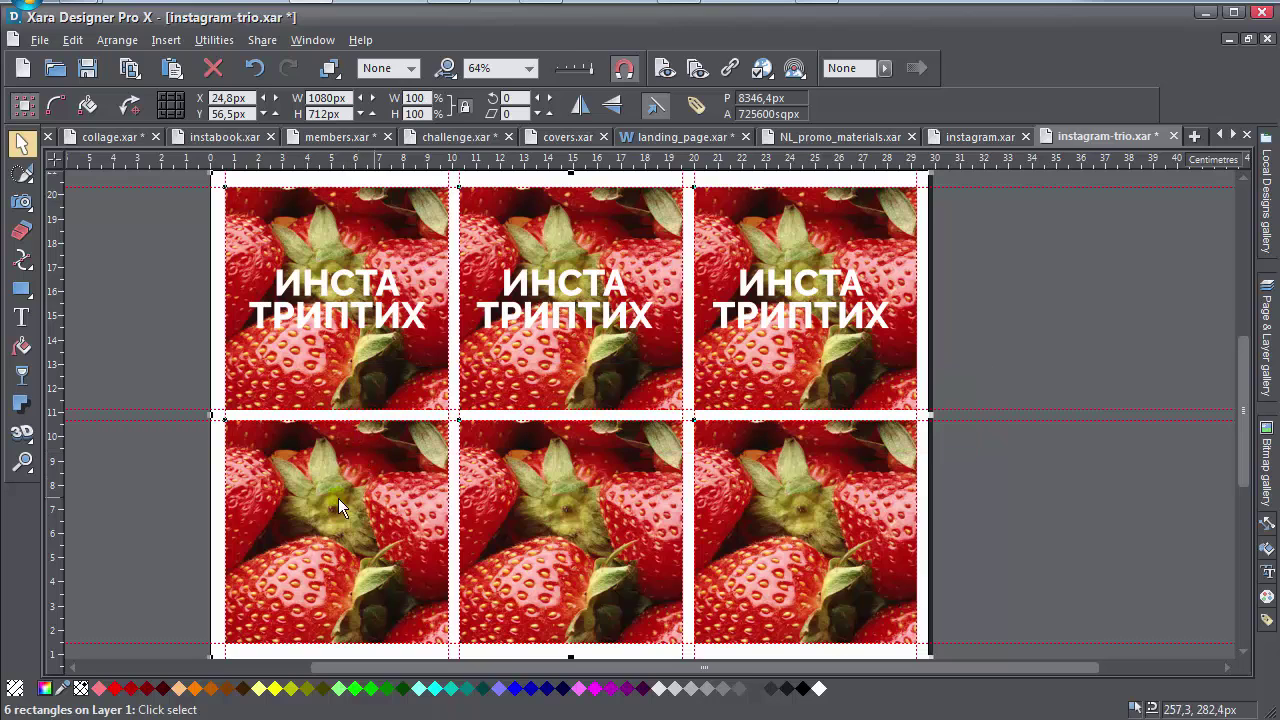
click(21, 345)
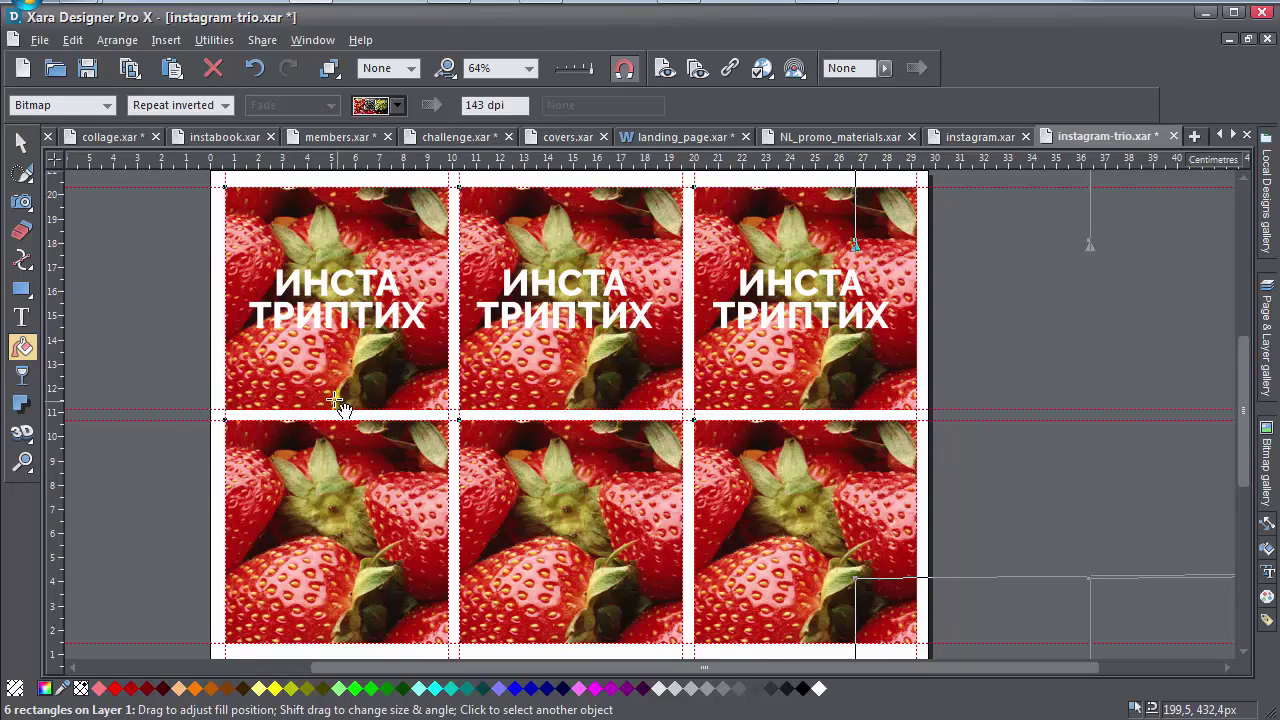
scroll(337, 405, left, 3)
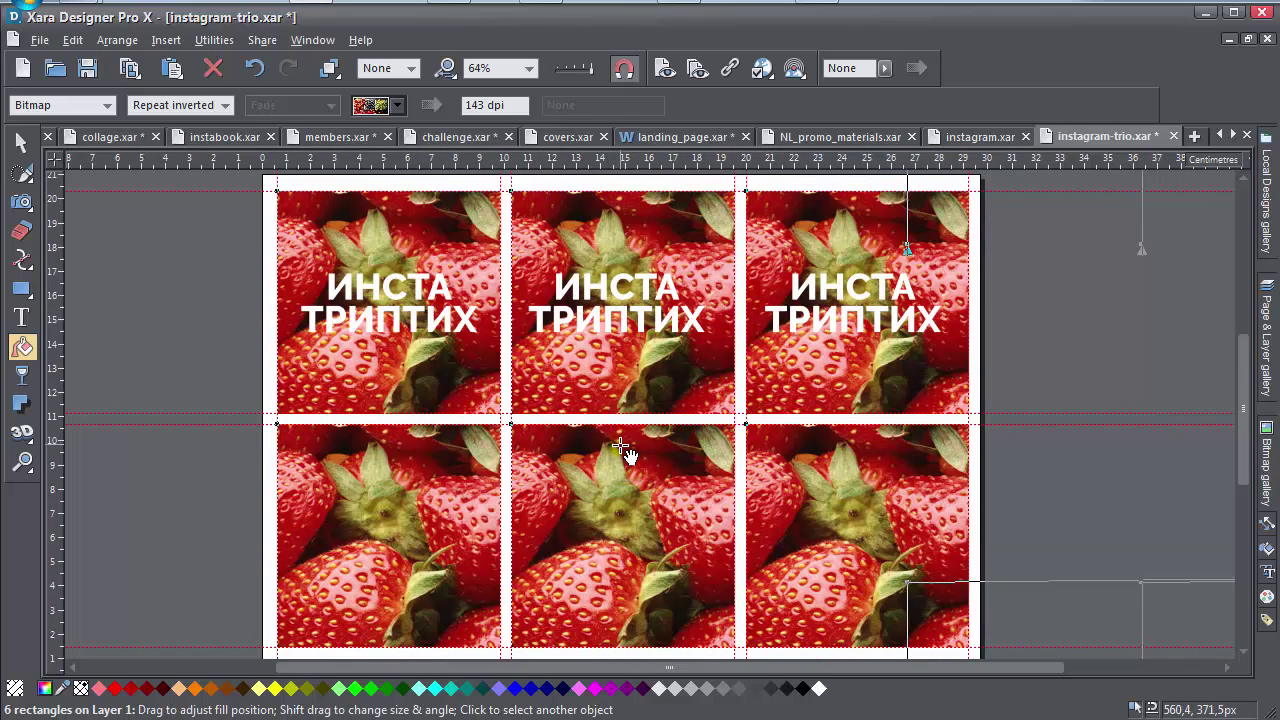
drag(625, 453, 676, 455)
drag(818, 464, 957, 446)
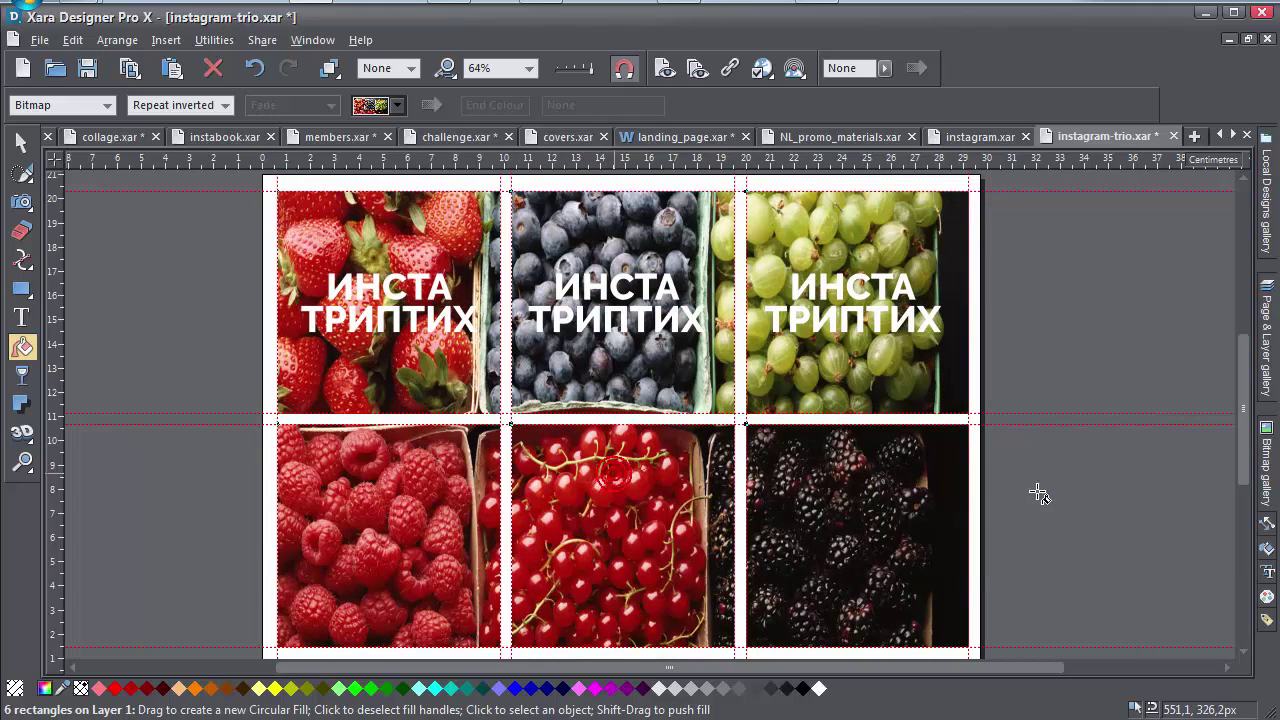
Enlarge the shared berry photo fill and centre it on the grid so each berry type fills its own square.
drag(980, 491, 986, 491)
drag(621, 474, 652, 450)
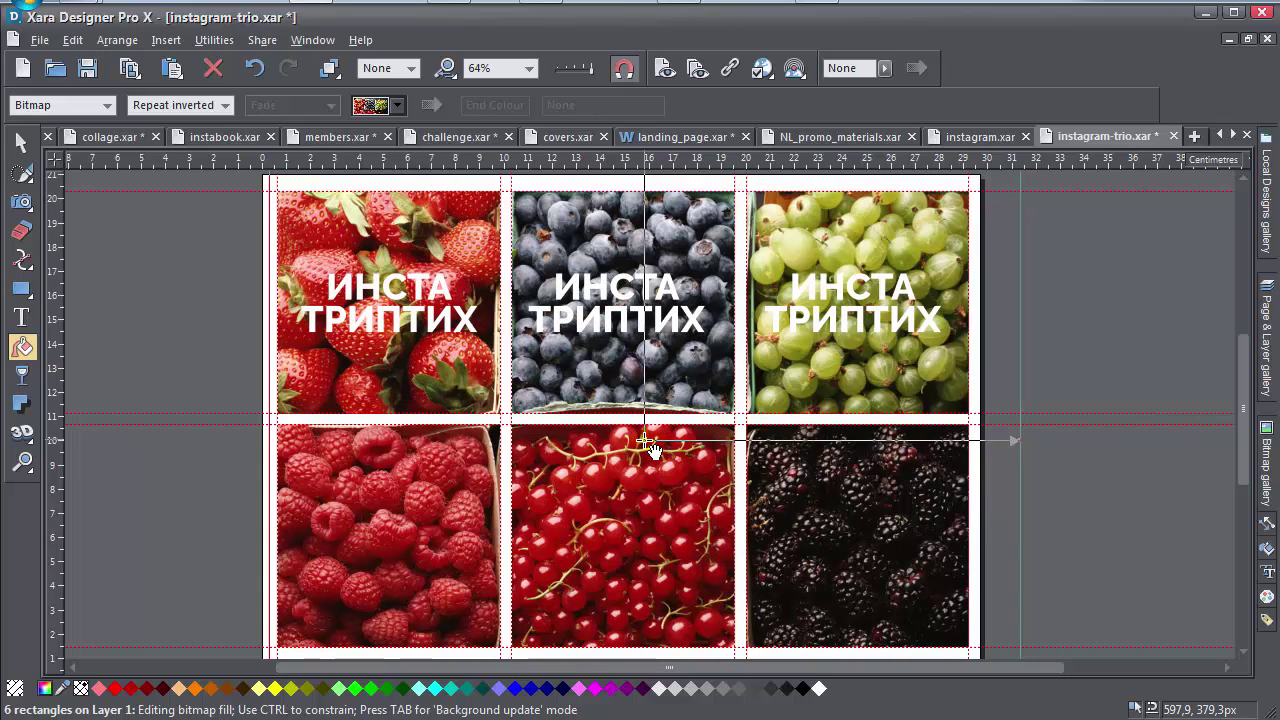
drag(652, 450, 652, 450)
Shift the photo fill to the right within the strawberry square.
click(443, 389)
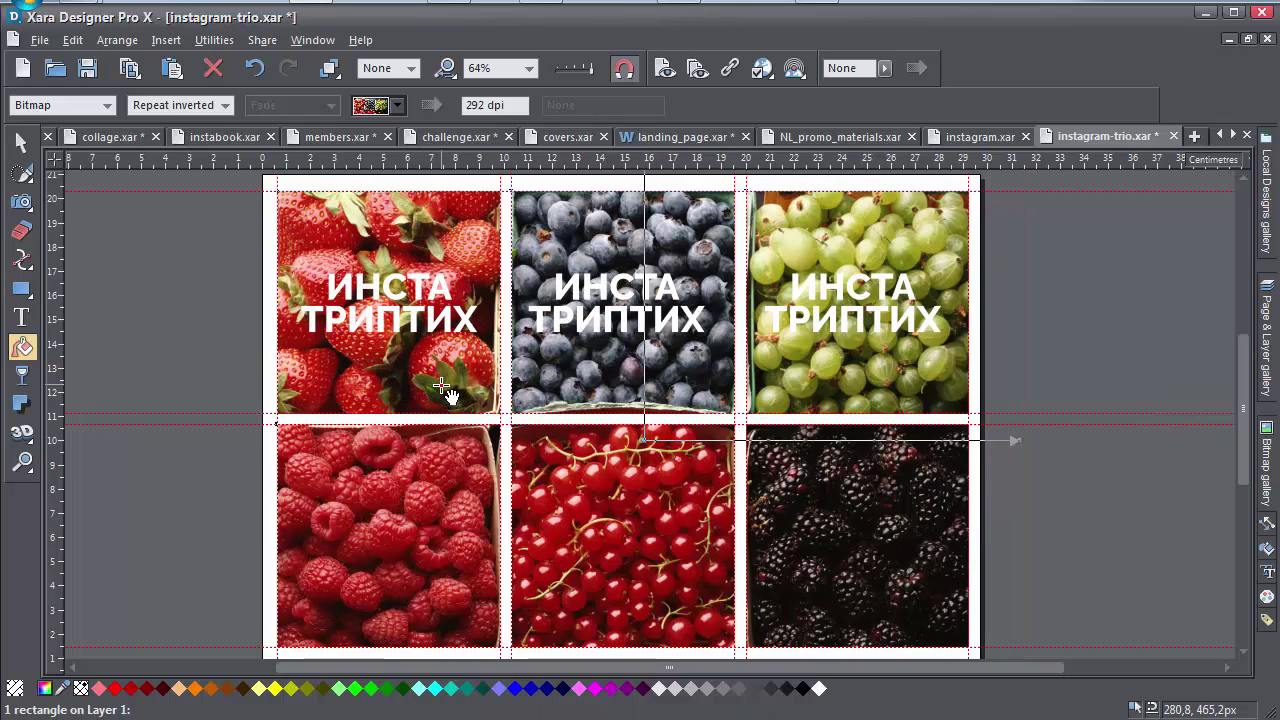
drag(1020, 441, 1051, 441)
drag(426, 419, 440, 397)
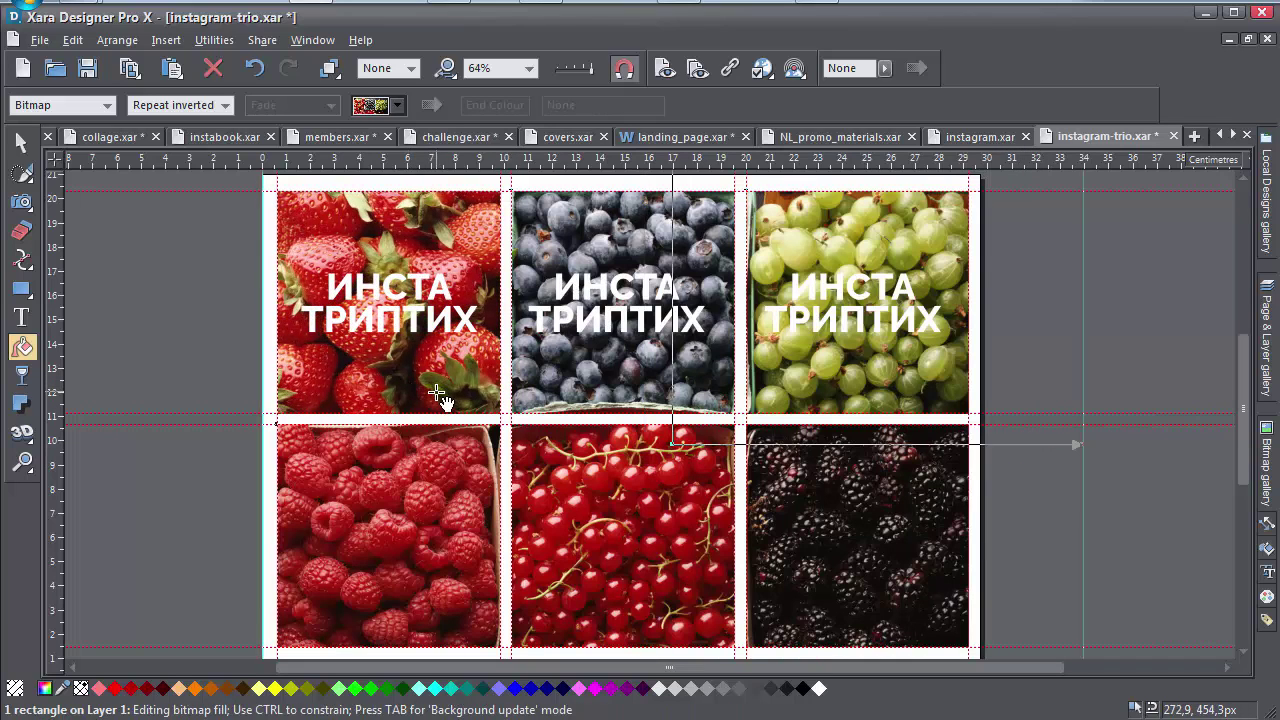
Shift the photo fill downward within the red currant square.
click(667, 417)
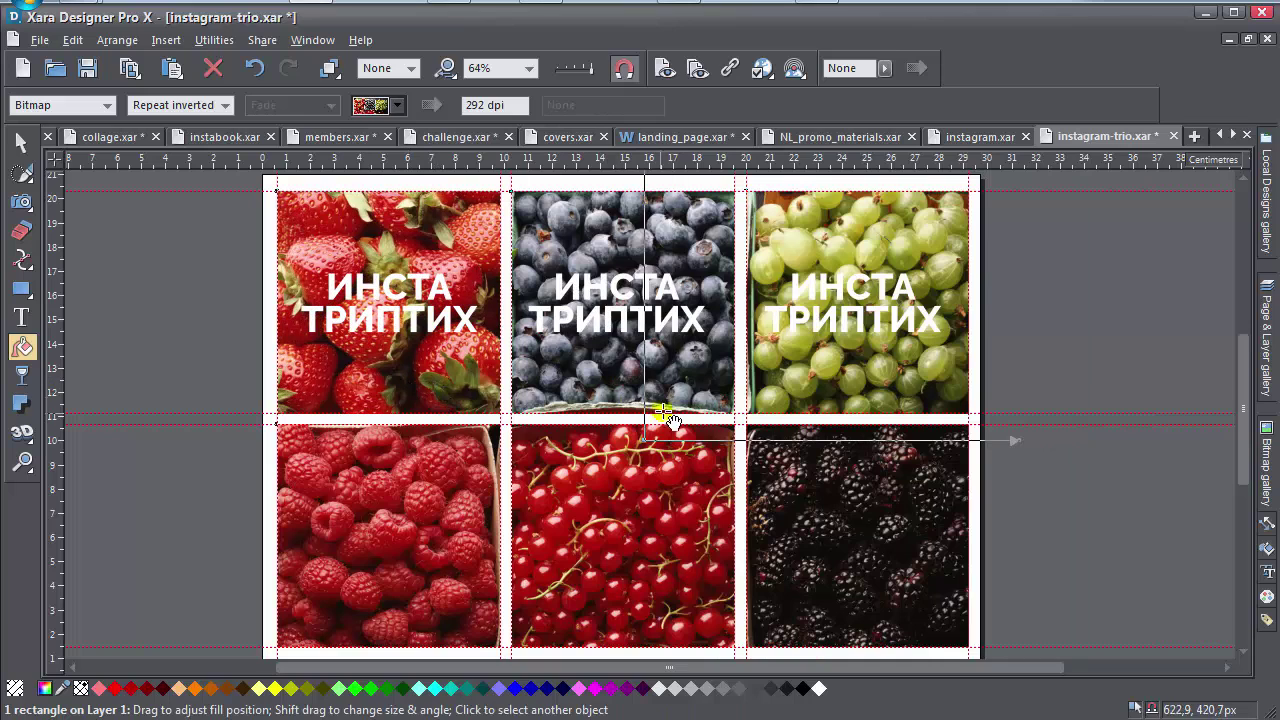
drag(1014, 440, 1020, 450)
drag(770, 430, 712, 386)
mouse_move(630, 497)
mouse_down()
mouse_move(634, 522)
mouse_move(634, 506)
mouse_up()
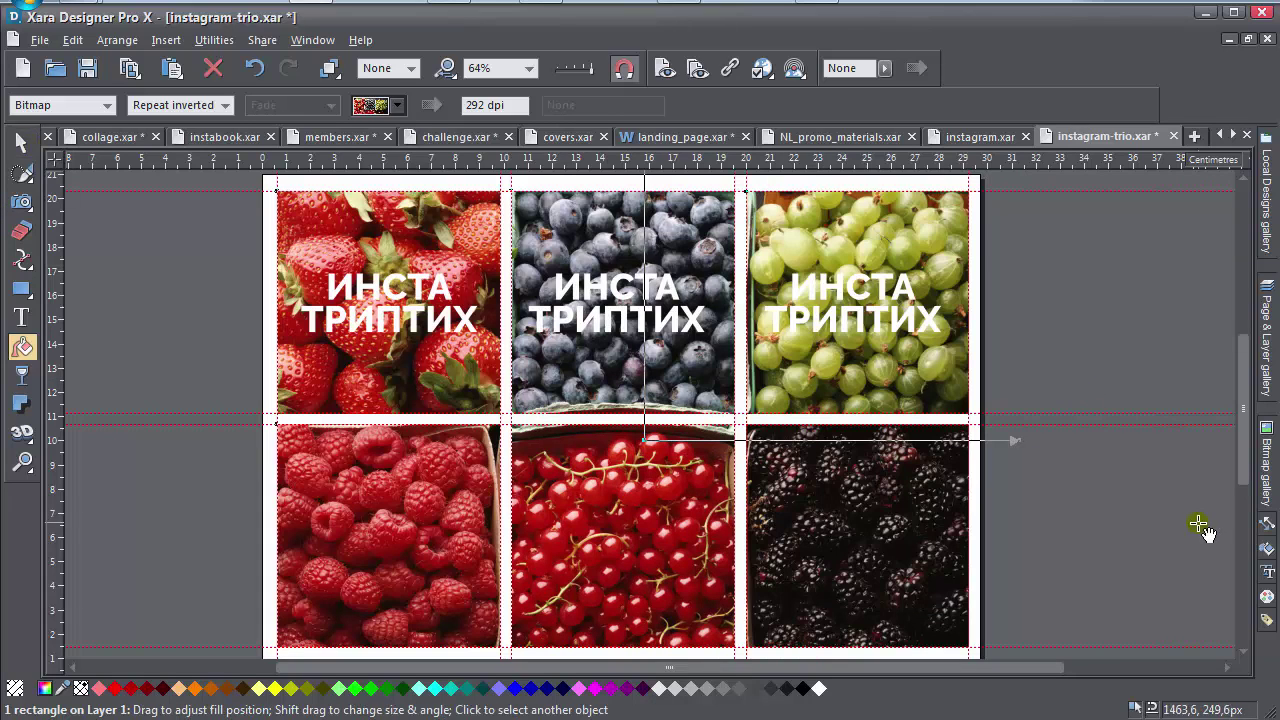
Insert the complete six-berry photo from the document's bitmaps and place it on the pasteboard to the right of the page.
click(1266, 460)
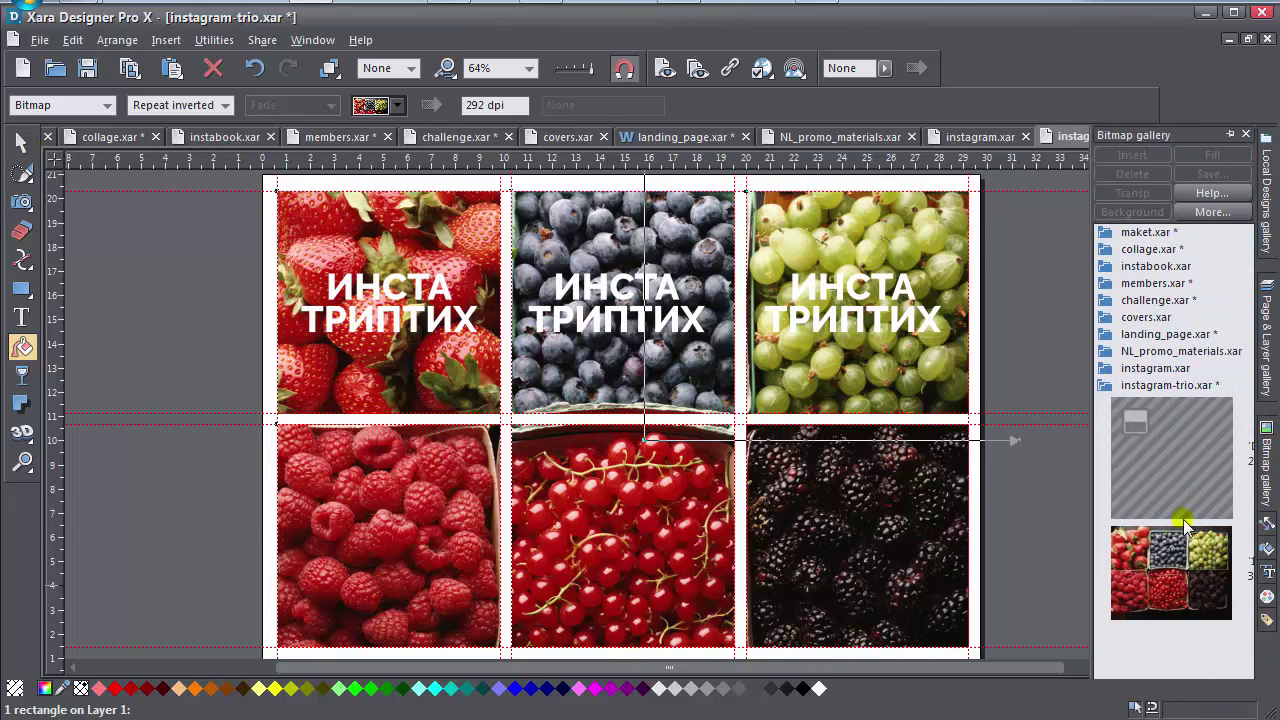
drag(1190, 590, 1063, 471)
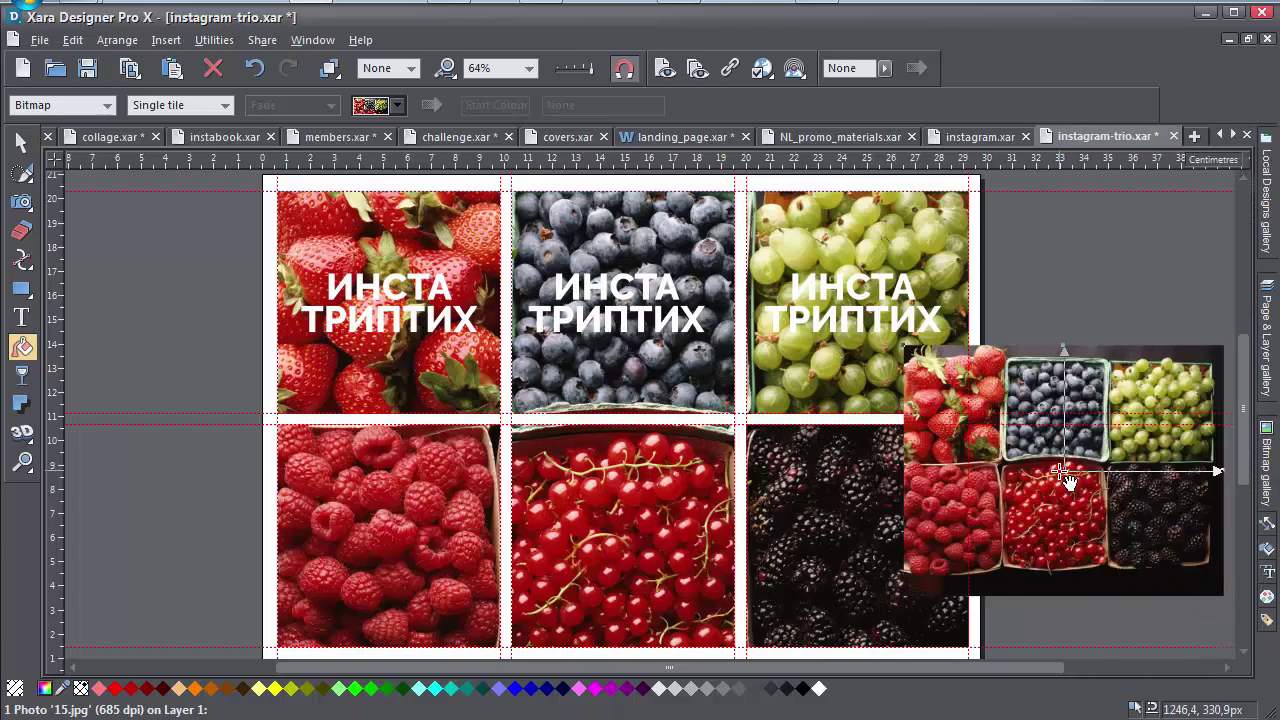
click(22, 143)
scroll(836, 486, right, 5)
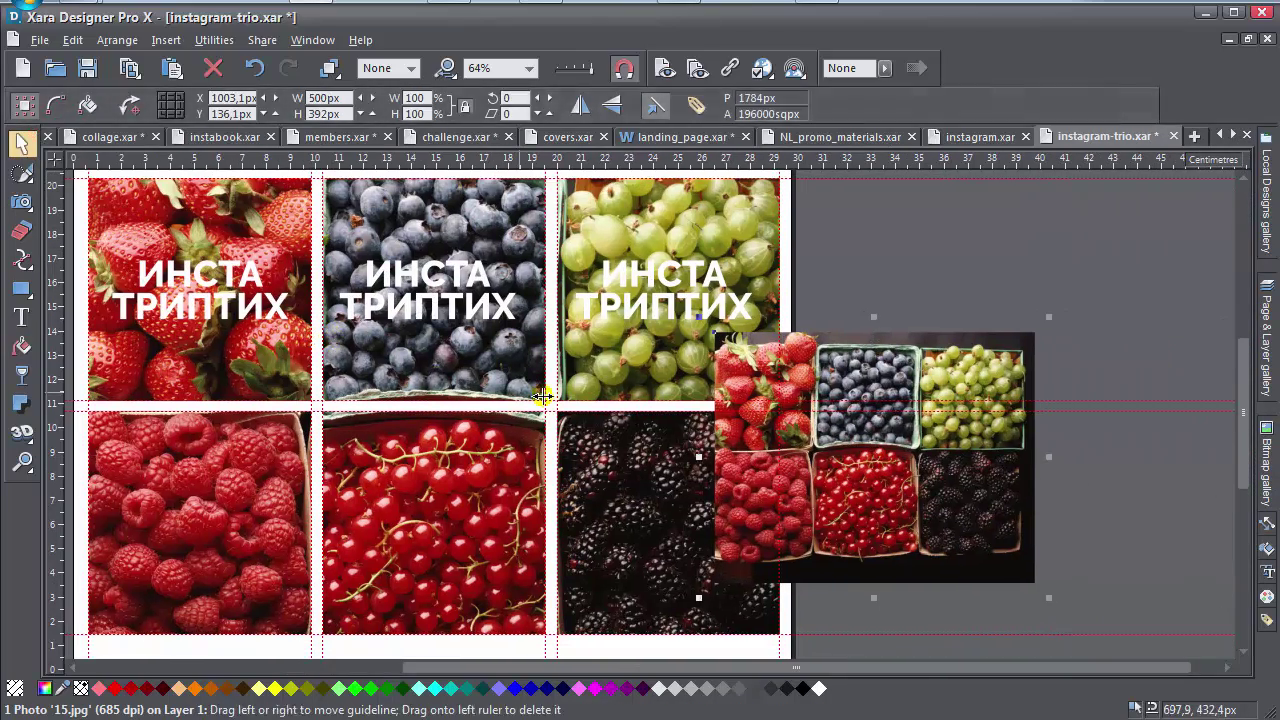
drag(836, 486, 975, 424)
Examine the inserted berry photo up close, comparing how its six baskets line up with the squares of the grid.
scroll(976, 423, up, 5)
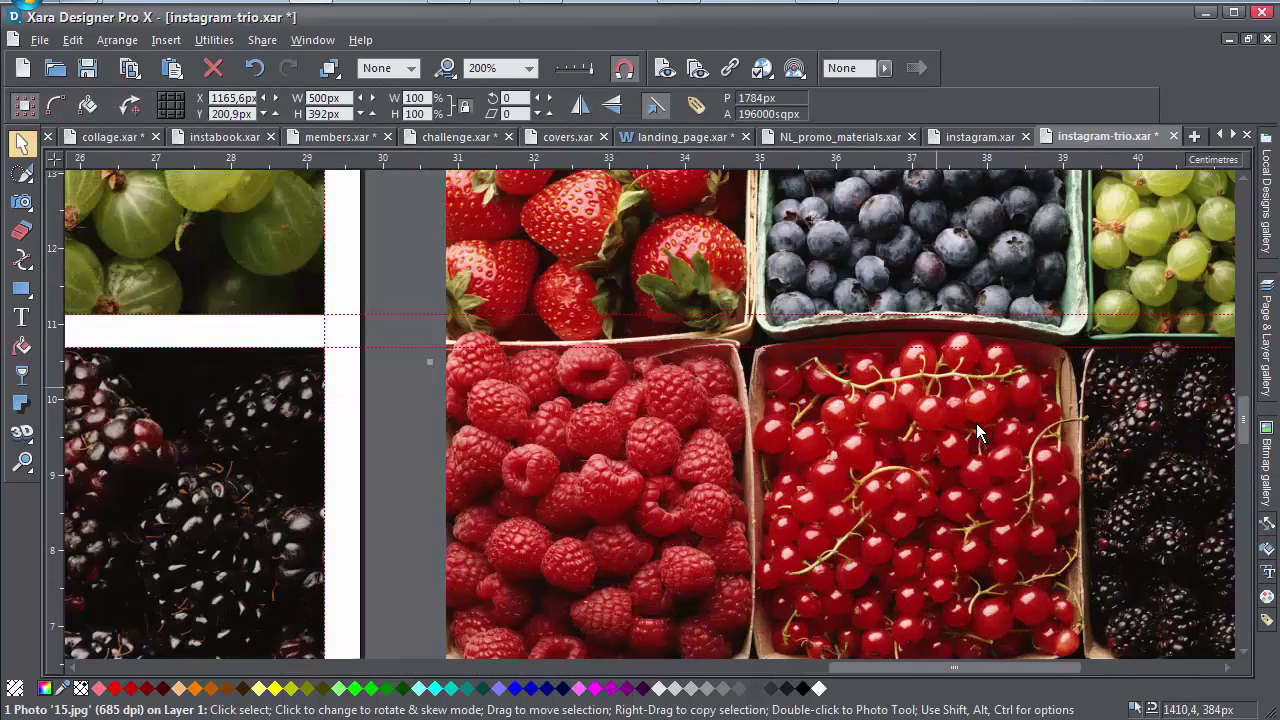
scroll(910, 433, up, 3)
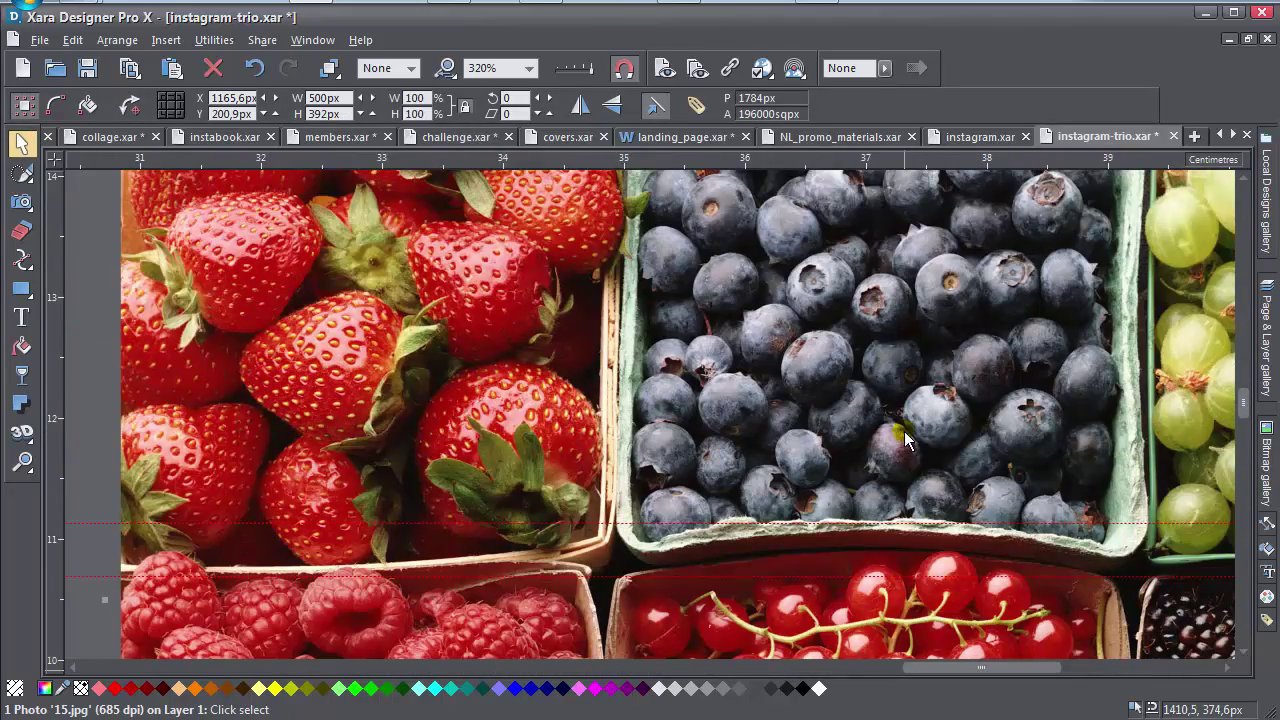
drag(985, 445, 475, 408)
scroll(713, 444, down, 5)
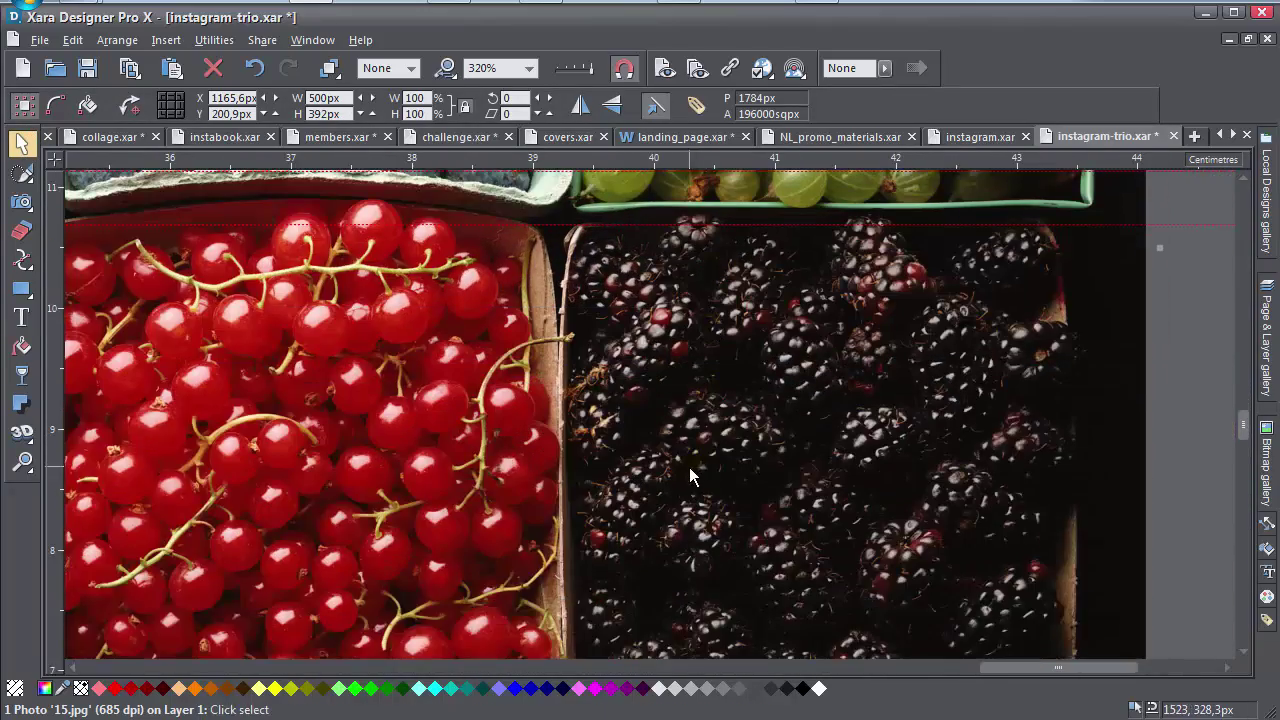
scroll(600, 490, down, 2)
drag(445, 483, 690, 498)
scroll(688, 497, down, 3)
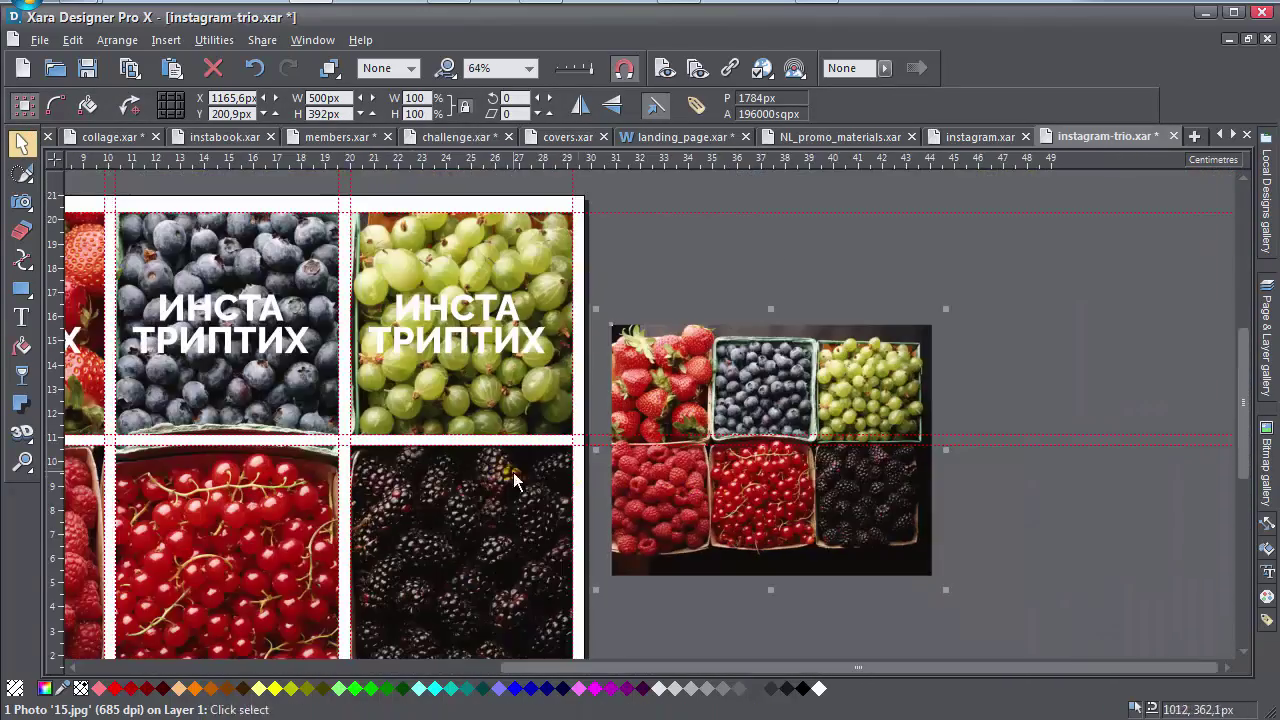
scroll(997, 438, up, 3)
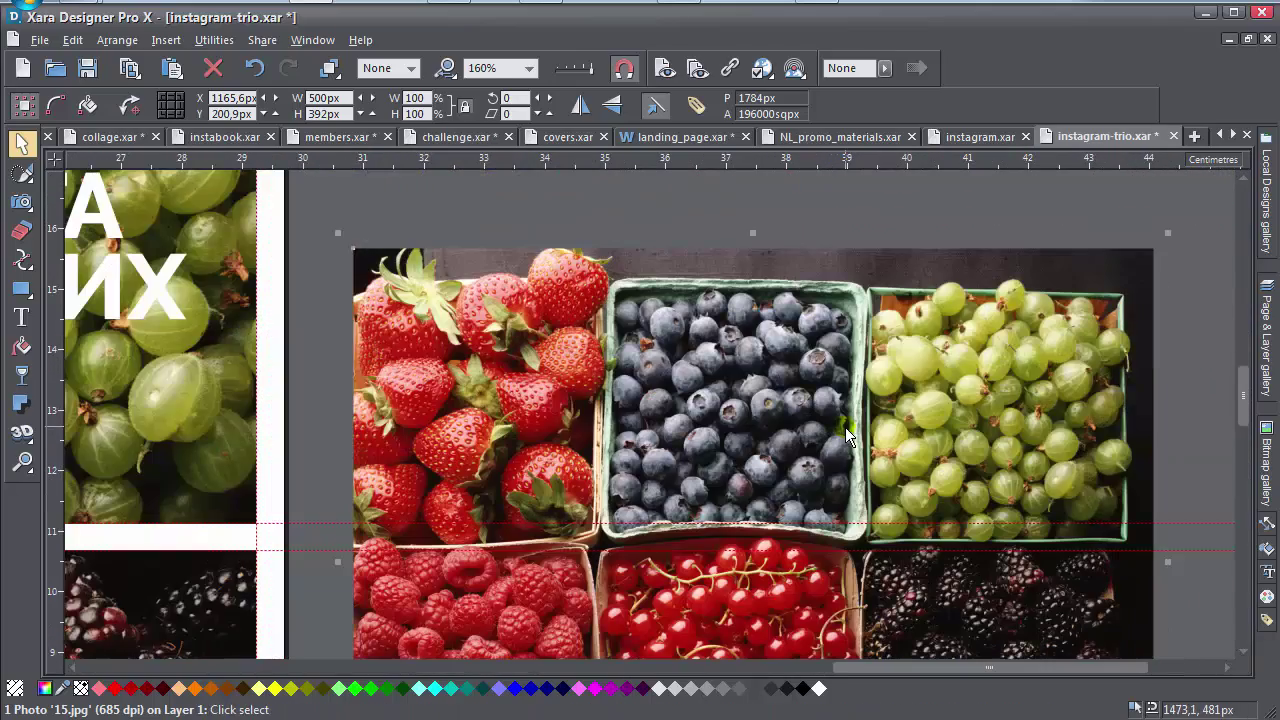
scroll(845, 435, down, 5)
scroll(845, 427, up, 3)
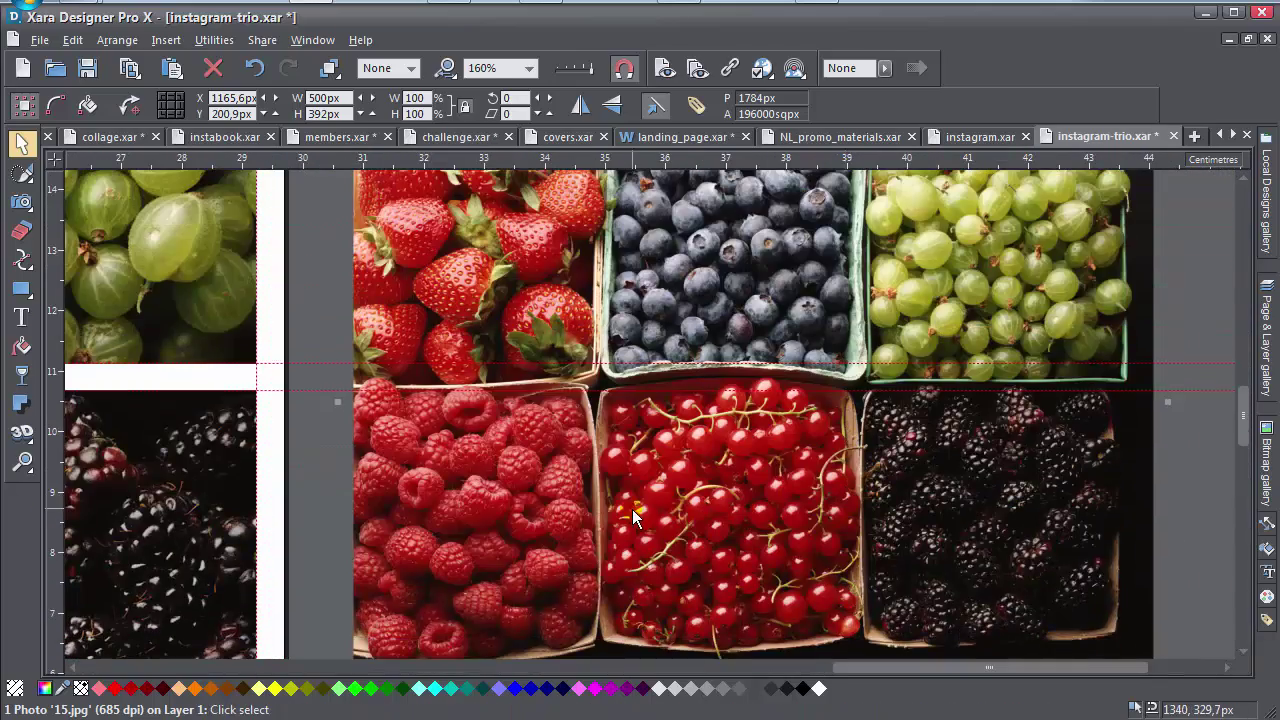
scroll(563, 500, down, 2)
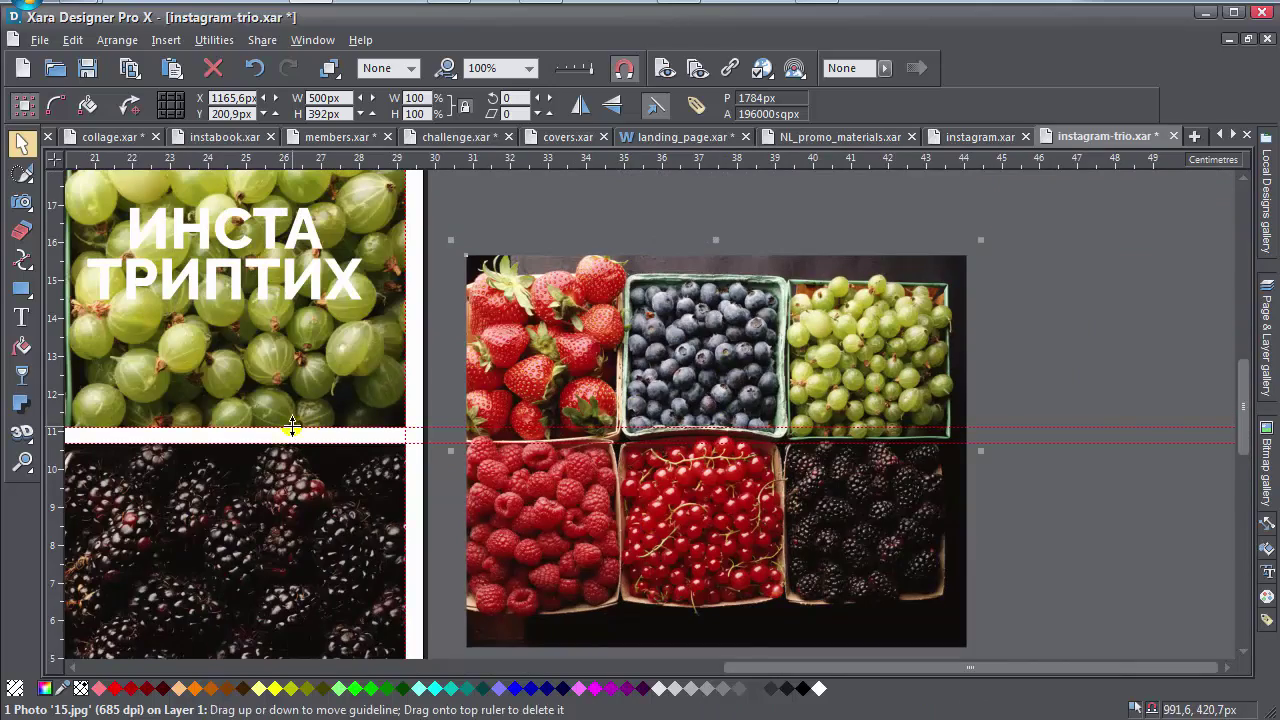
Delete the berry photo placed beside the page.
scroll(866, 432, left, 5)
key(Delete)
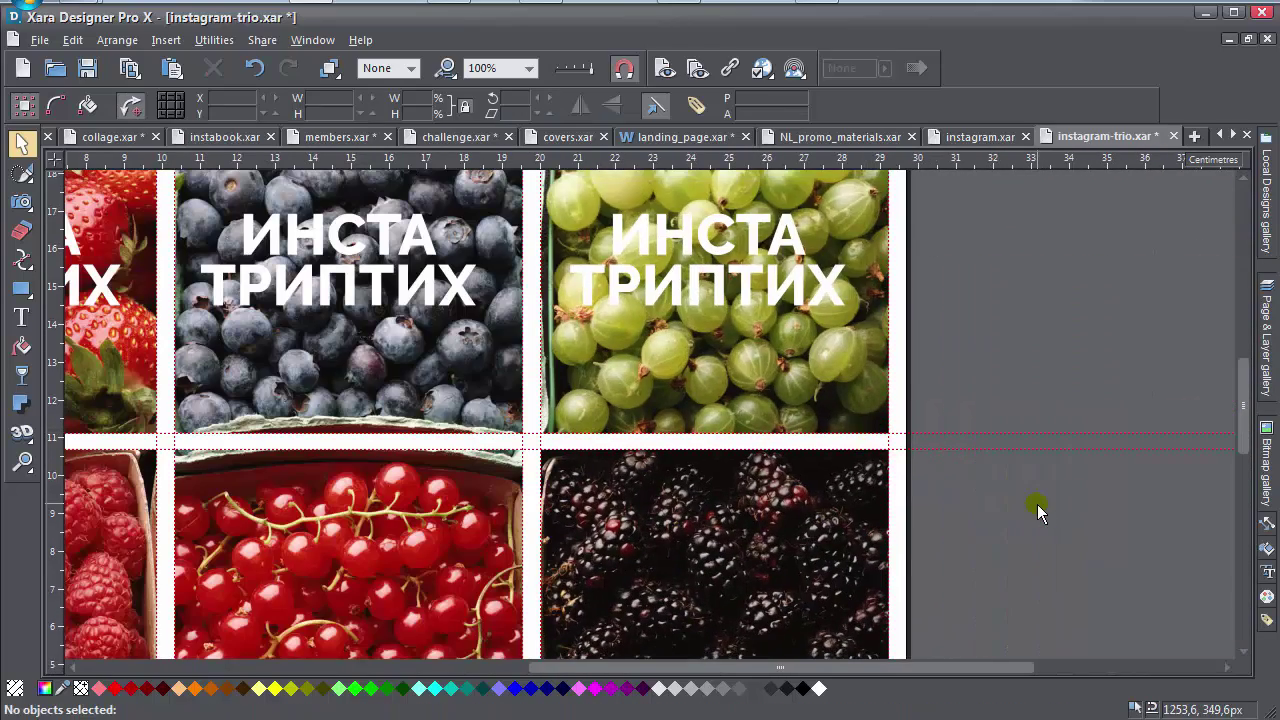
Adjust the photo fill position, moving it left in the strawberry square and slightly down in the raspberry square.
scroll(1026, 507, down, 1)
scroll(1018, 519, left, 4)
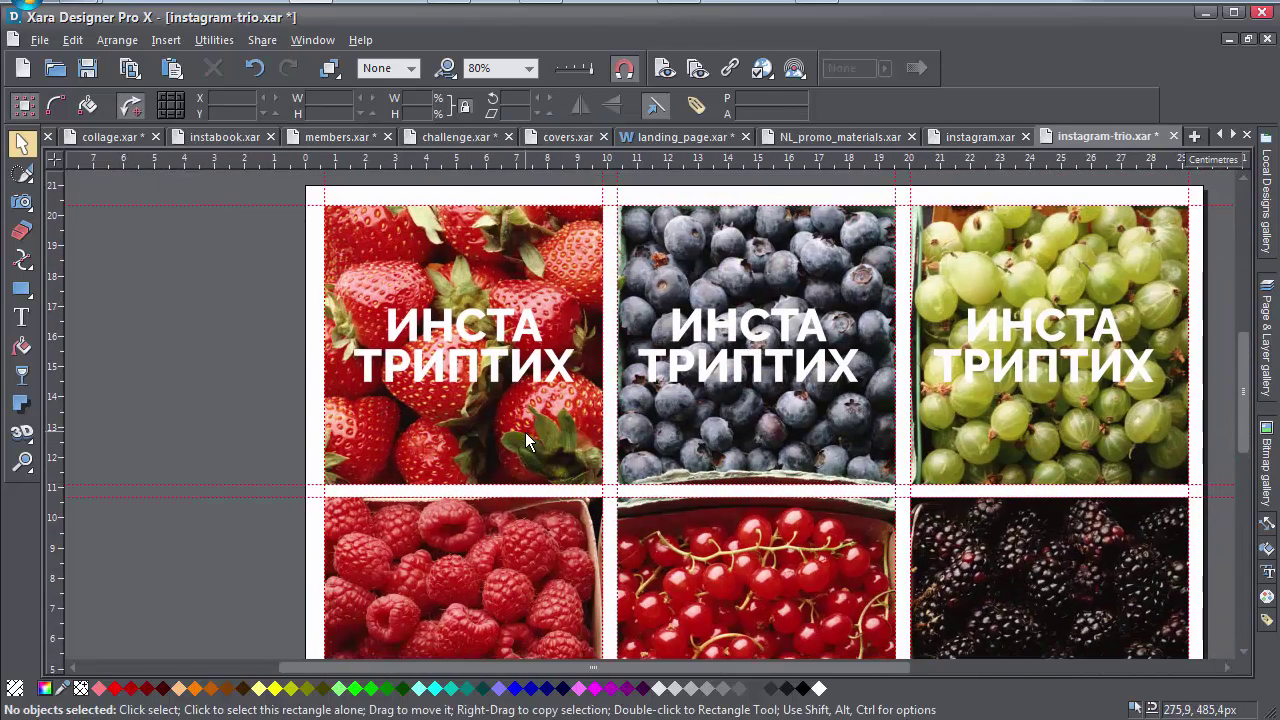
click(529, 437)
click(30, 345)
drag(514, 434, 505, 430)
click(565, 537)
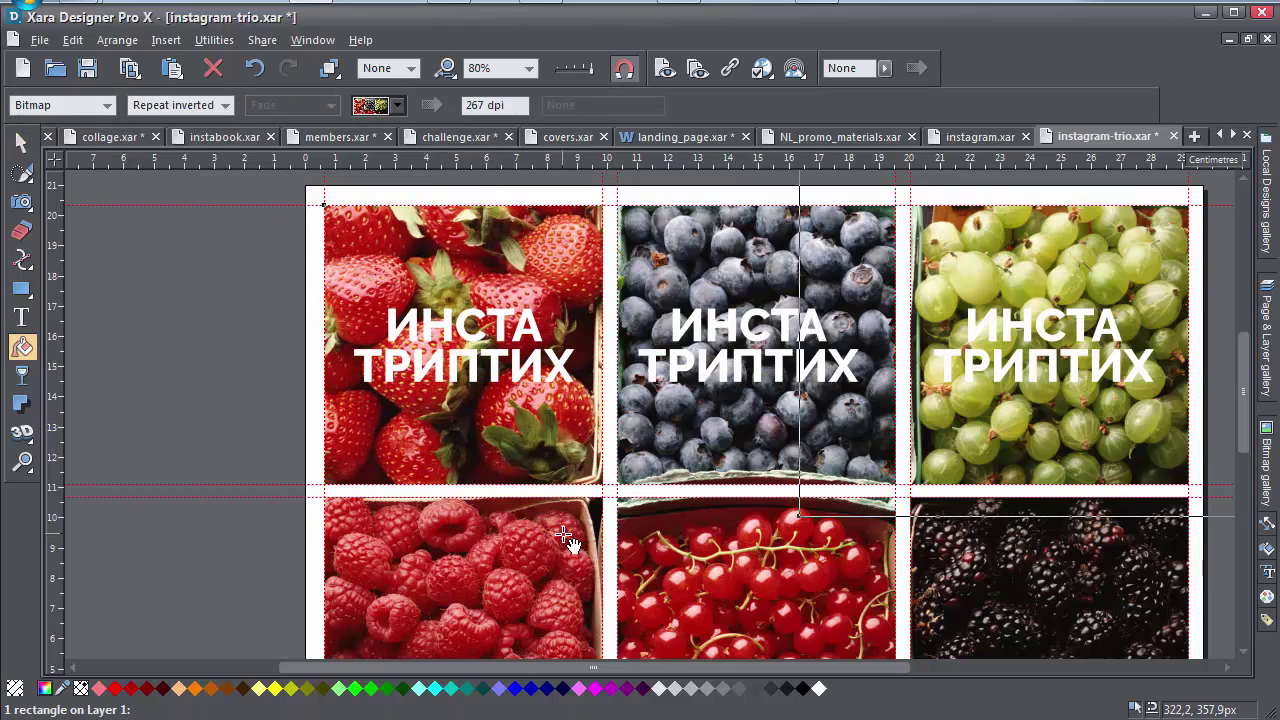
drag(571, 537, 588, 540)
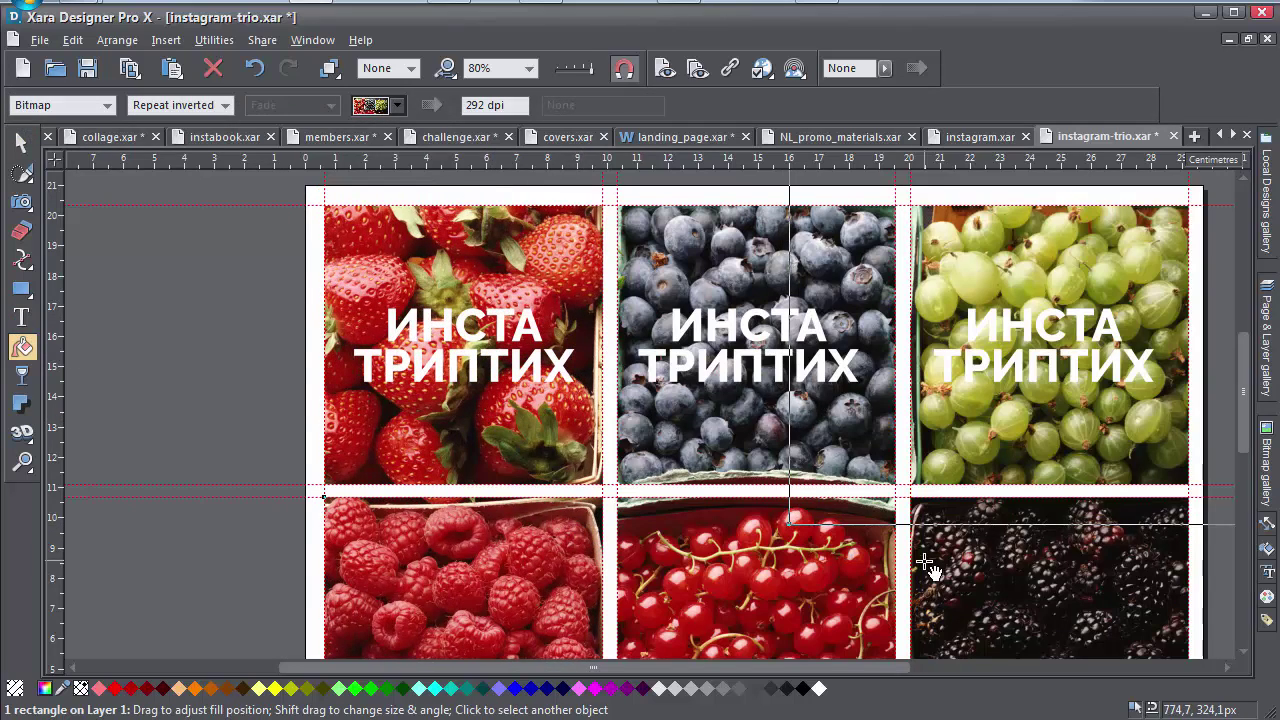
Adjust the photo fill position, moving it down in the blackberry square and up in the gooseberry square, and deselect everything.
click(804, 572)
drag(970, 572, 975, 558)
drag(1017, 447, 1018, 441)
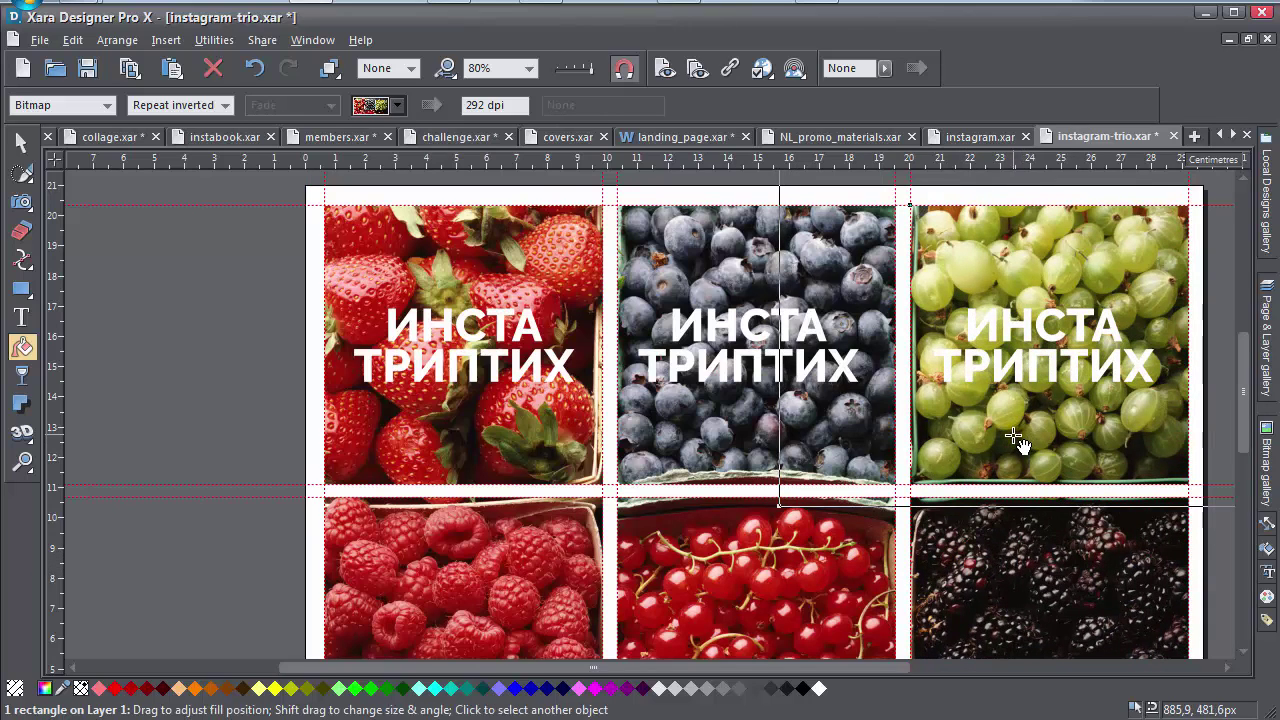
click(21, 142)
click(183, 323)
scroll(623, 451, down, 3)
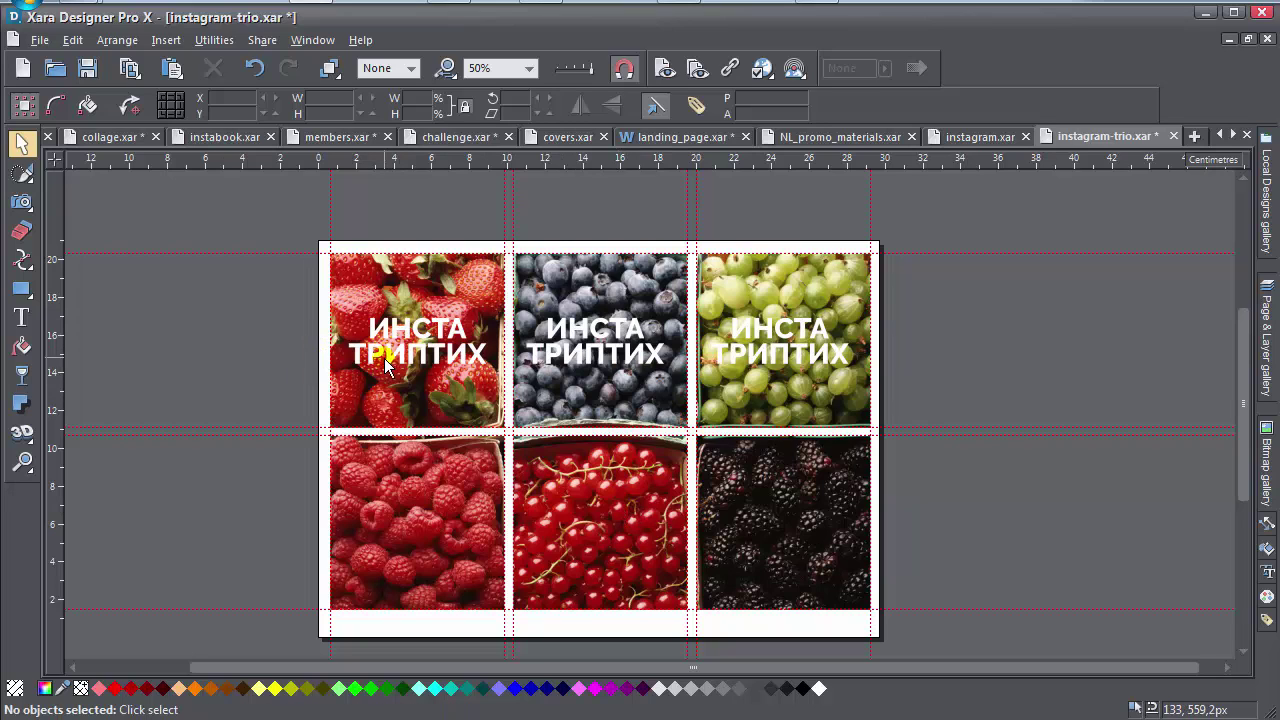
Move the photo fill in the red currant square slightly down.
scroll(691, 492, up, 2)
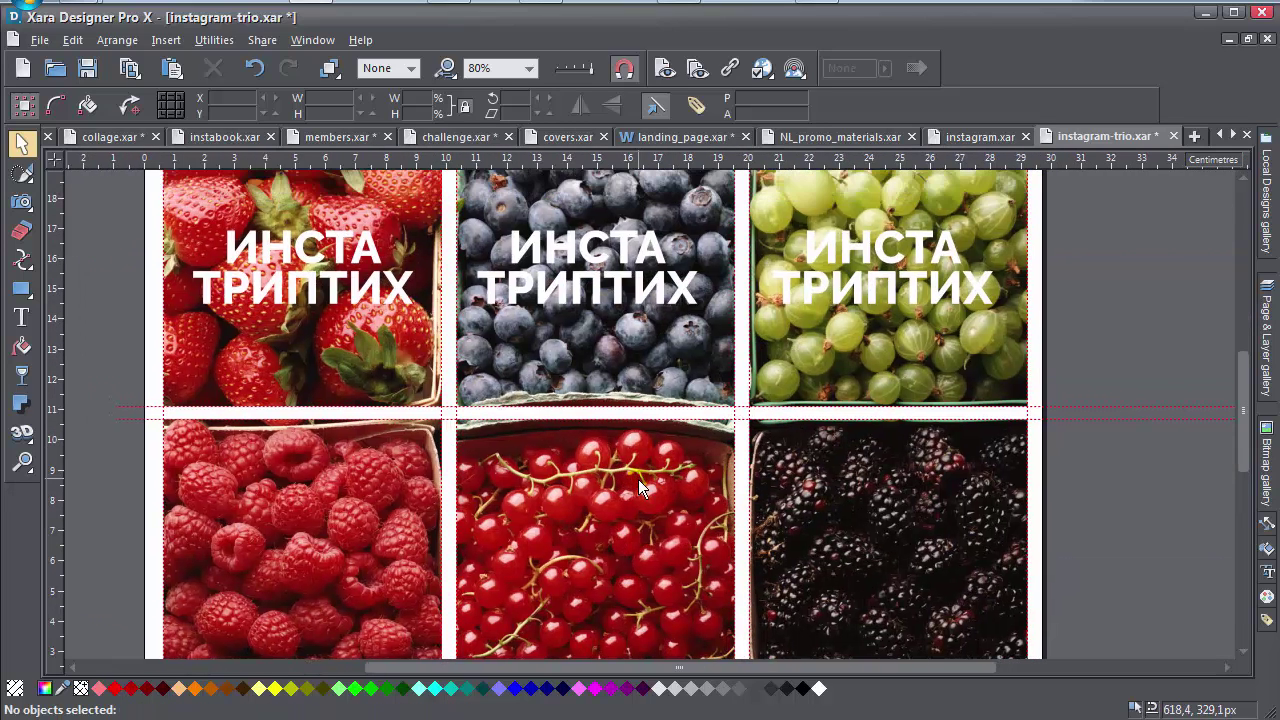
scroll(378, 437, up, 3)
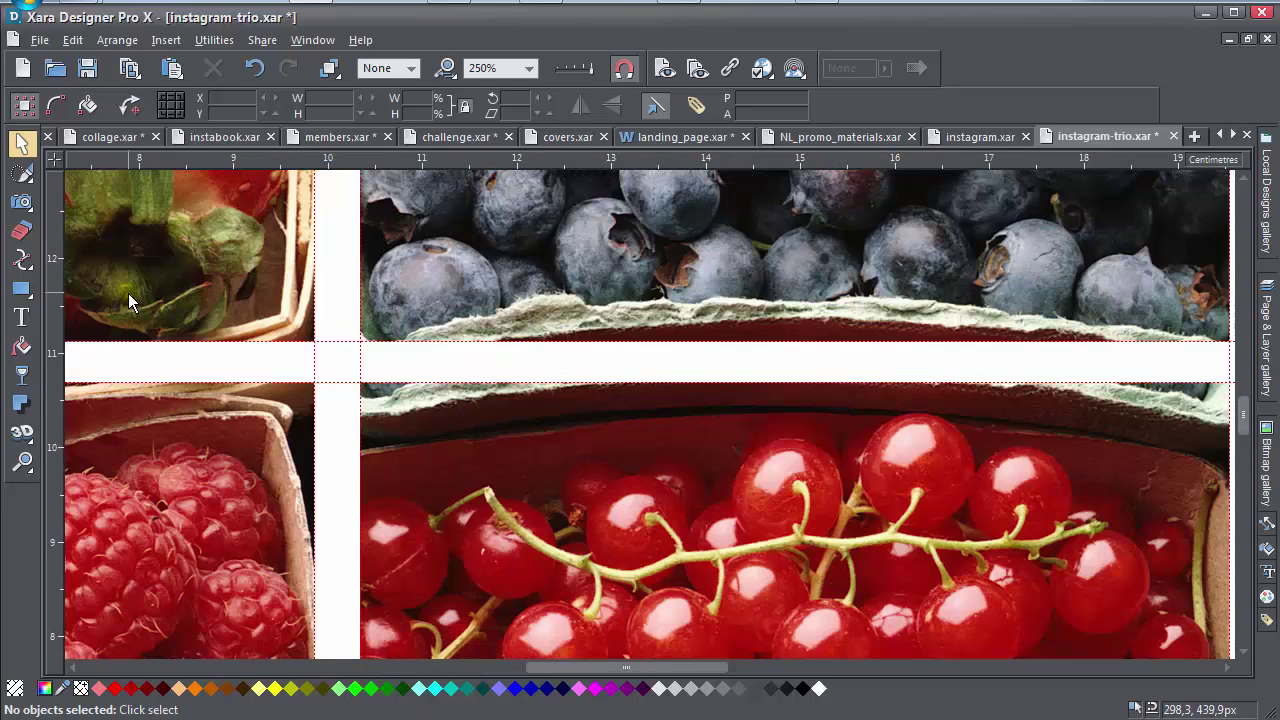
scroll(1024, 398, down, 3)
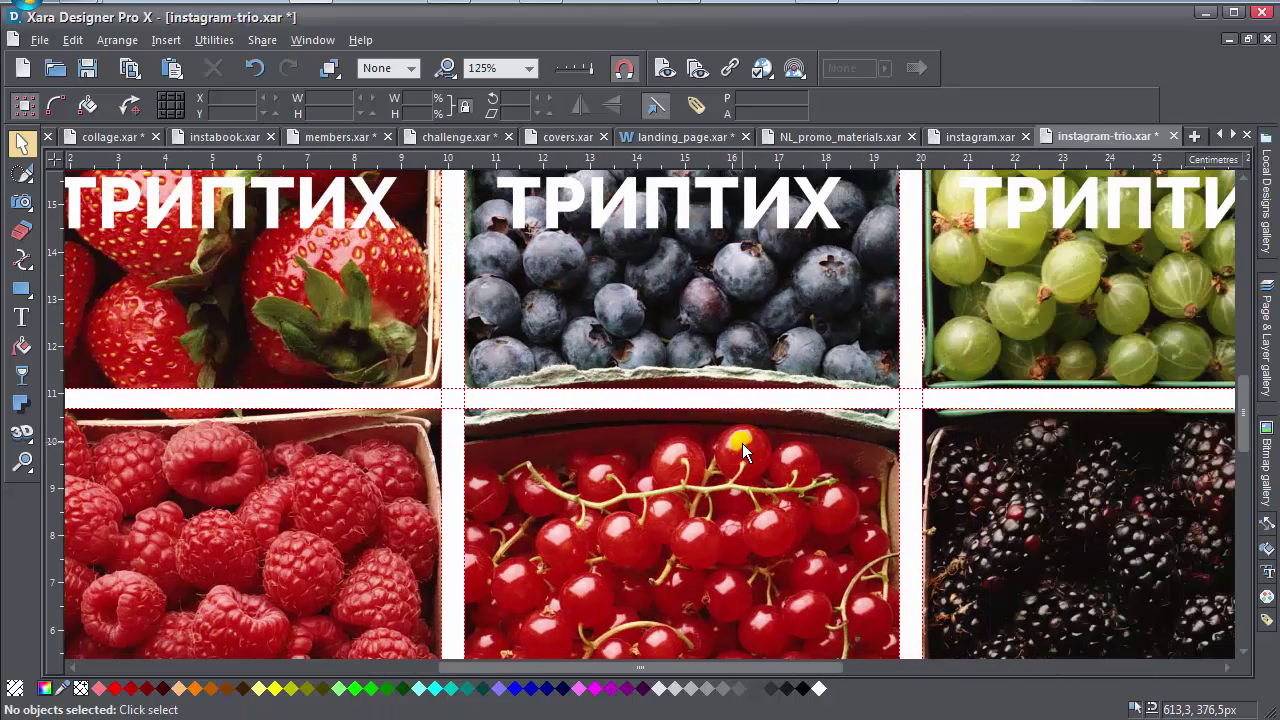
click(531, 456)
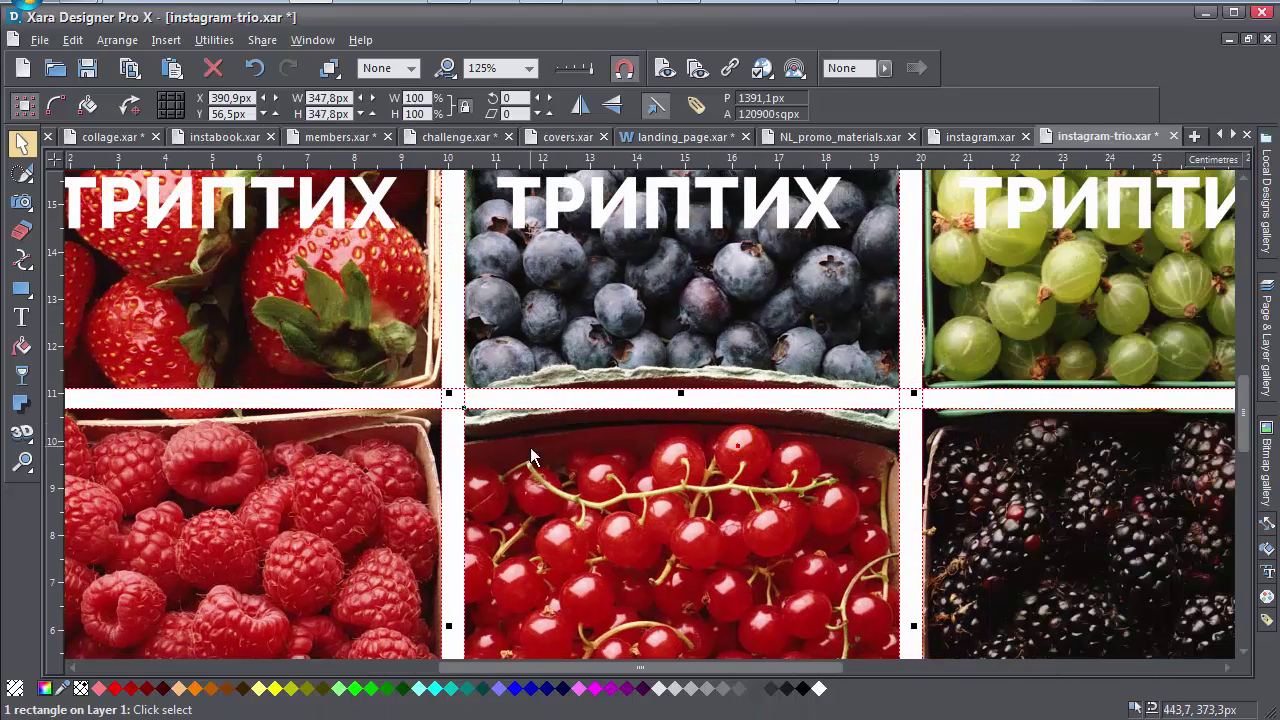
click(22, 346)
drag(660, 462, 661, 472)
scroll(818, 390, down, 1)
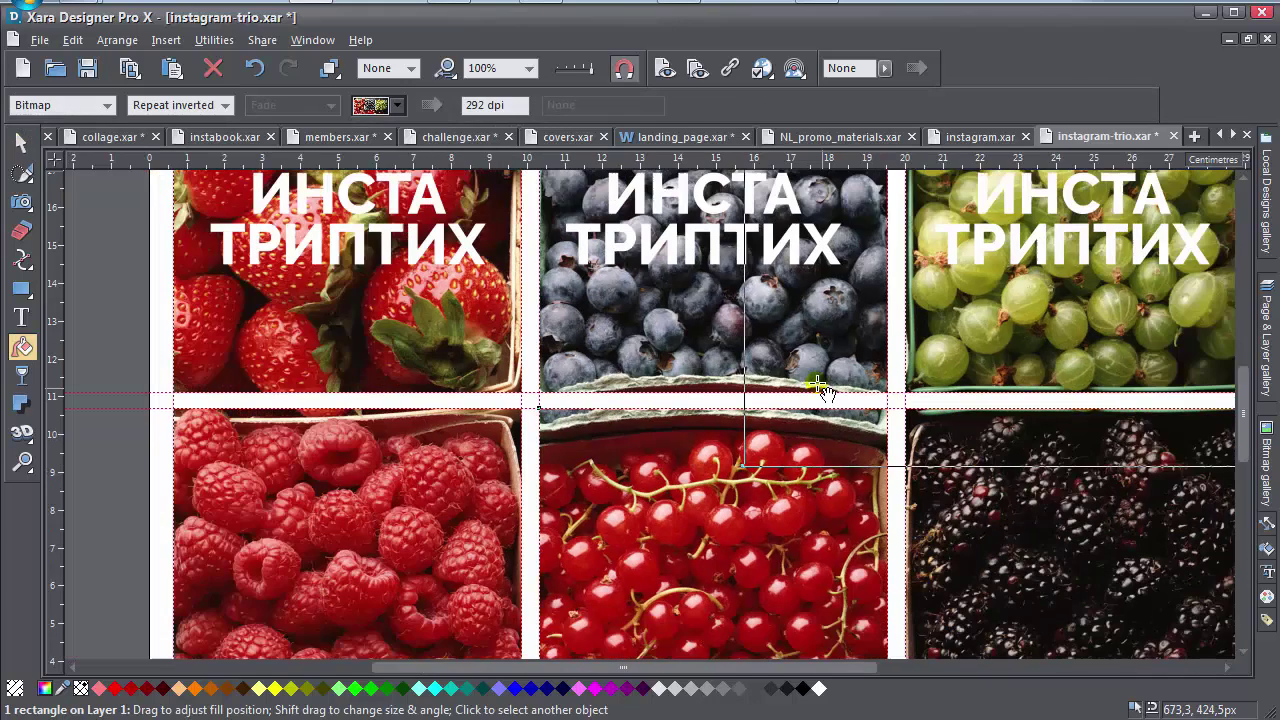
Move the blueberry square's photo fill down and slightly left, and scale it down a little to 304 dpi.
scroll(818, 390, up, 2)
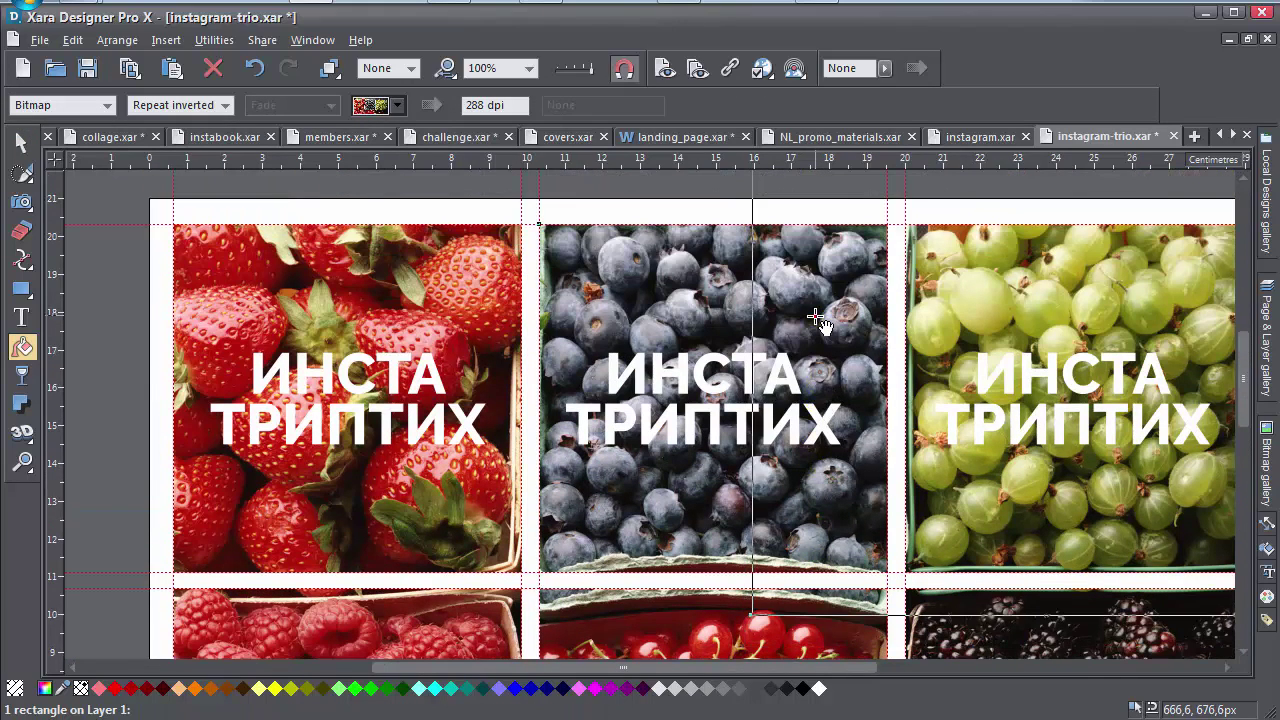
drag(826, 318, 814, 343)
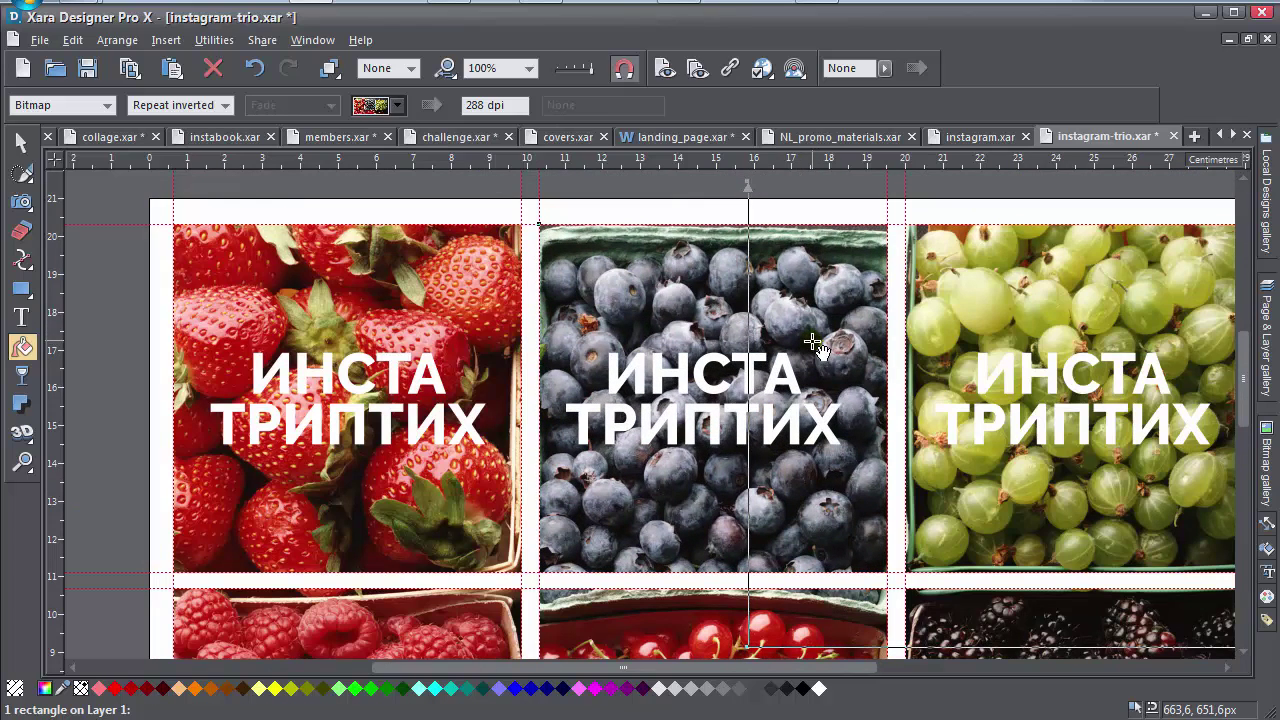
scroll(925, 535, right, 9)
scroll(925, 535, down, 2)
drag(980, 571, 957, 580)
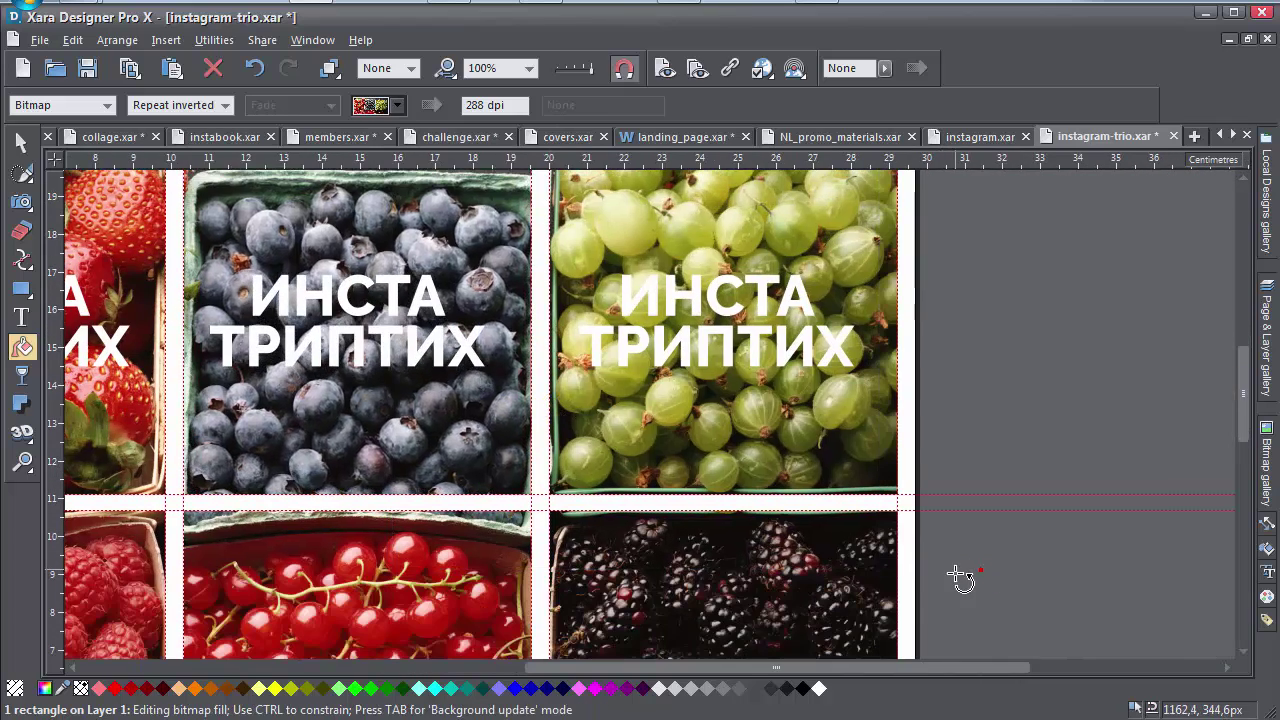
scroll(535, 403, up, 2)
drag(535, 403, 500, 293)
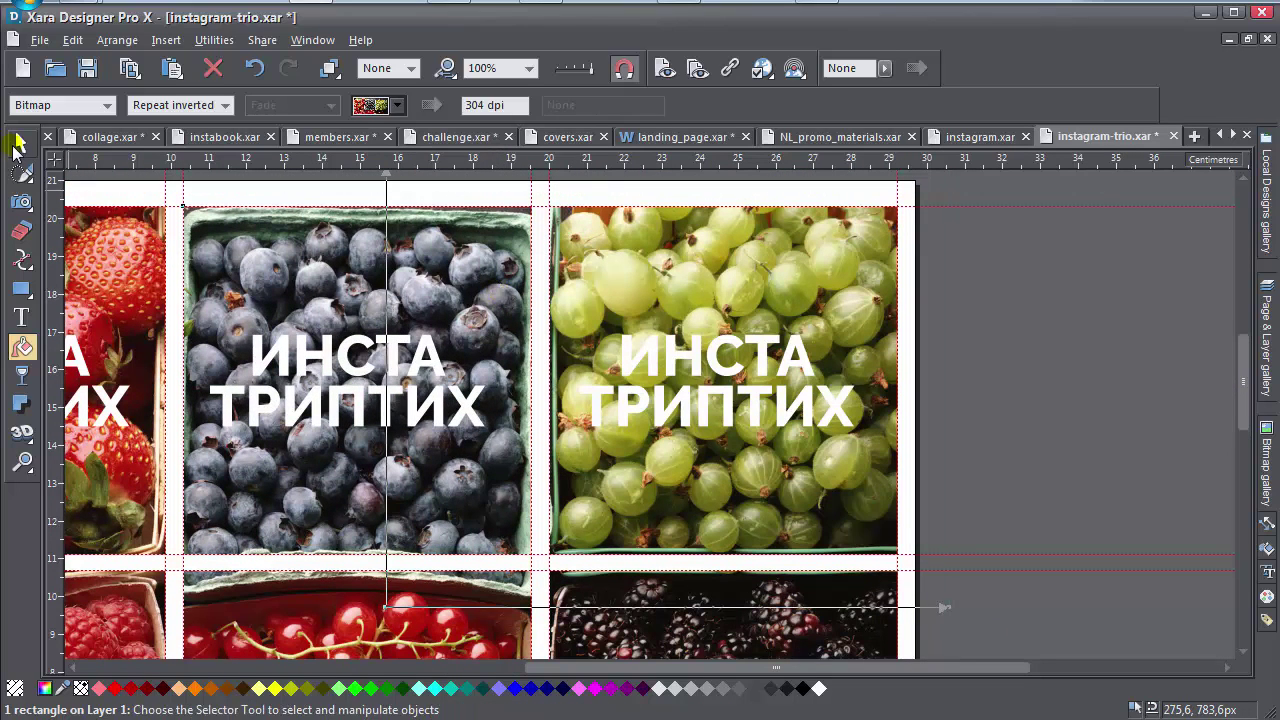
Flip the blueberry square horizontally, also trying a vertical flip and undoing it.
click(20, 142)
click(580, 105)
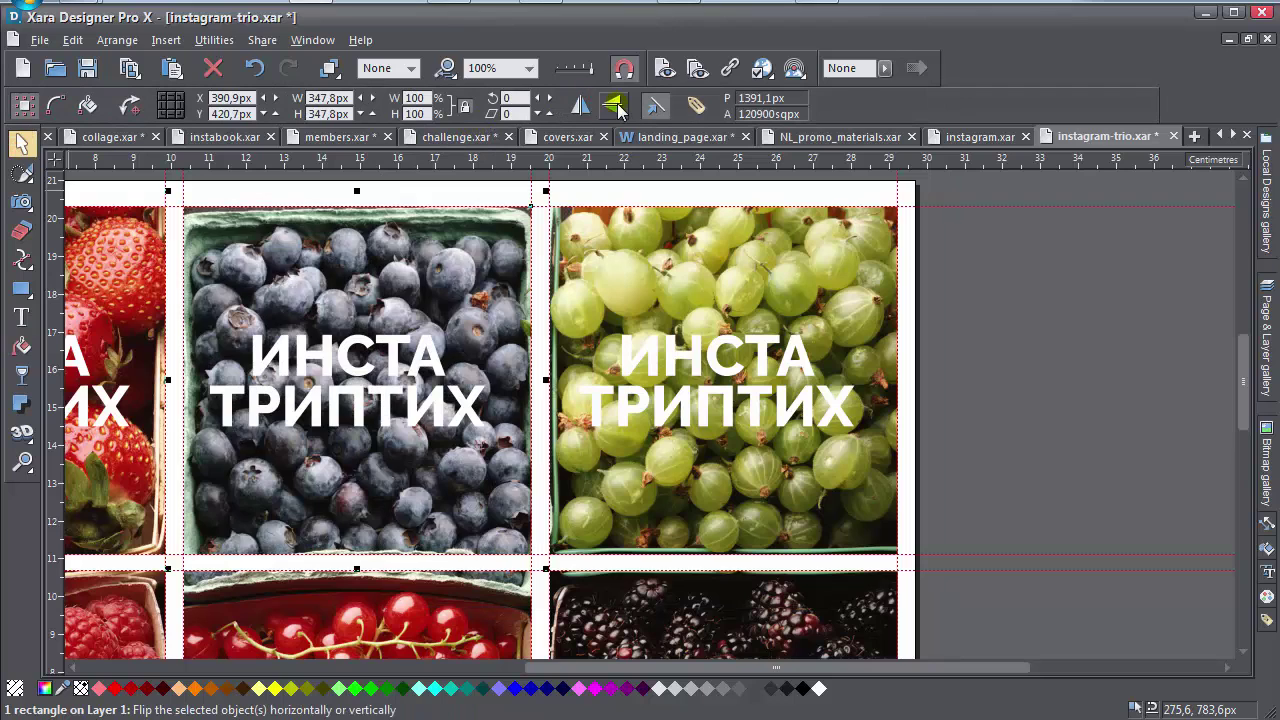
click(606, 110)
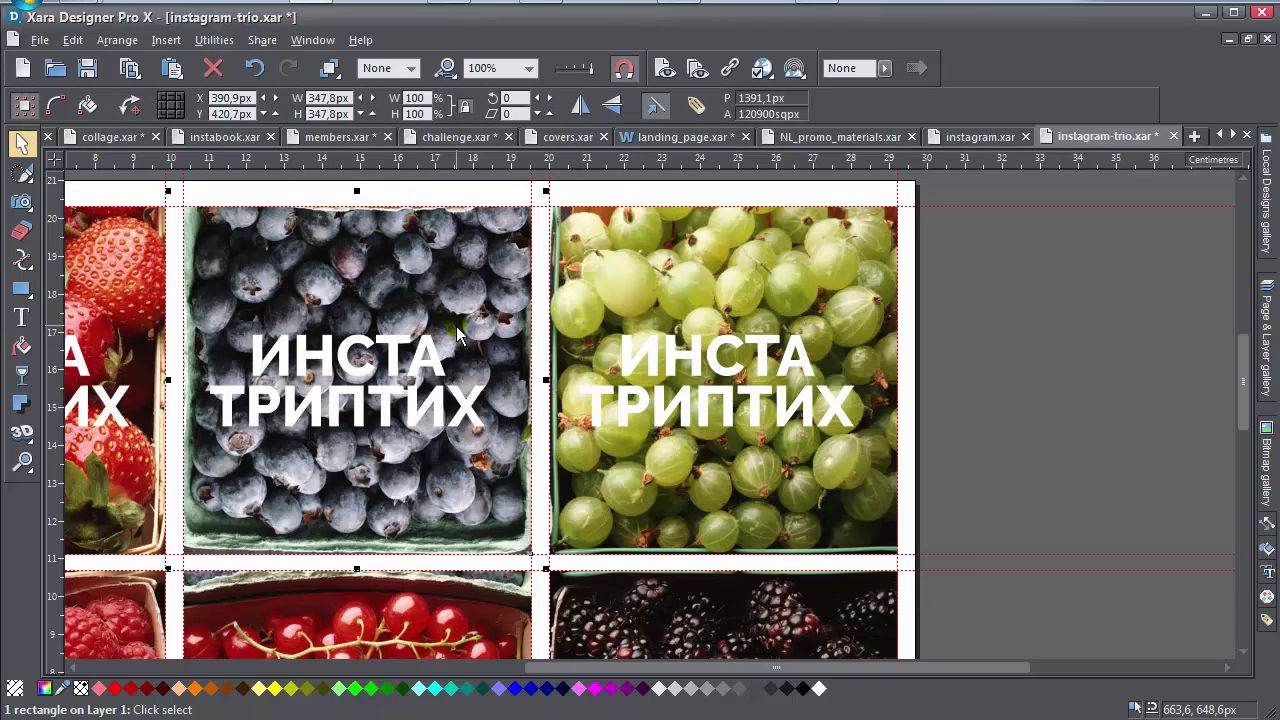
drag(425, 406, 591, 372)
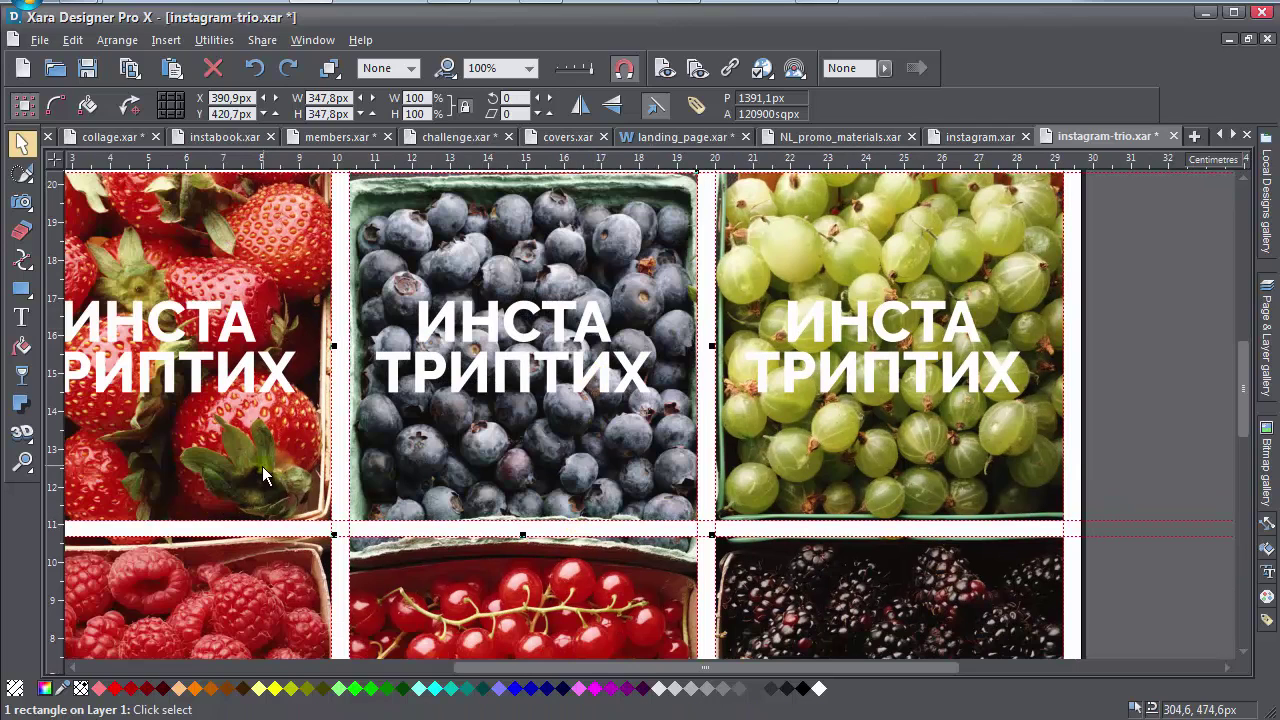
Nudge the photo fill up in the blueberry square and slightly left in the blackberry square.
click(24, 346)
mouse_move(600, 488)
mouse_down()
mouse_move(609, 457)
mouse_move(594, 460)
mouse_move(600, 477)
mouse_move(591, 466)
mouse_up()
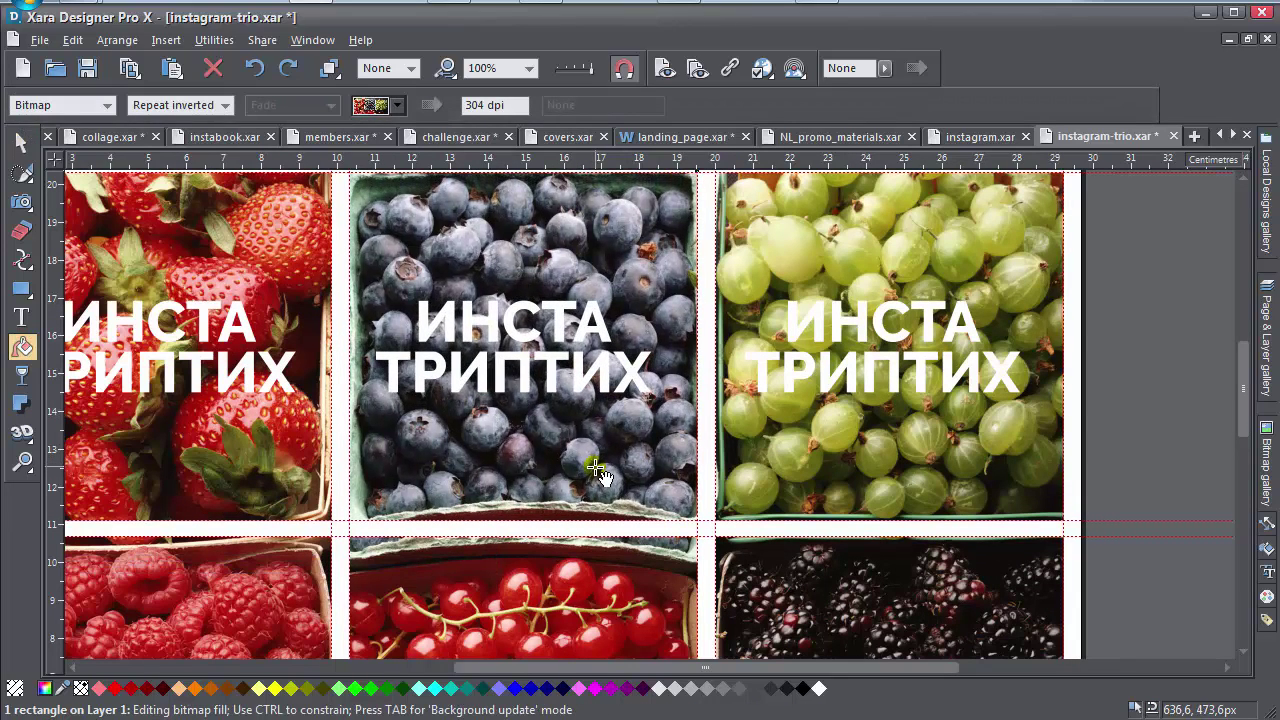
drag(733, 455, 735, 507)
drag(682, 582, 676, 413)
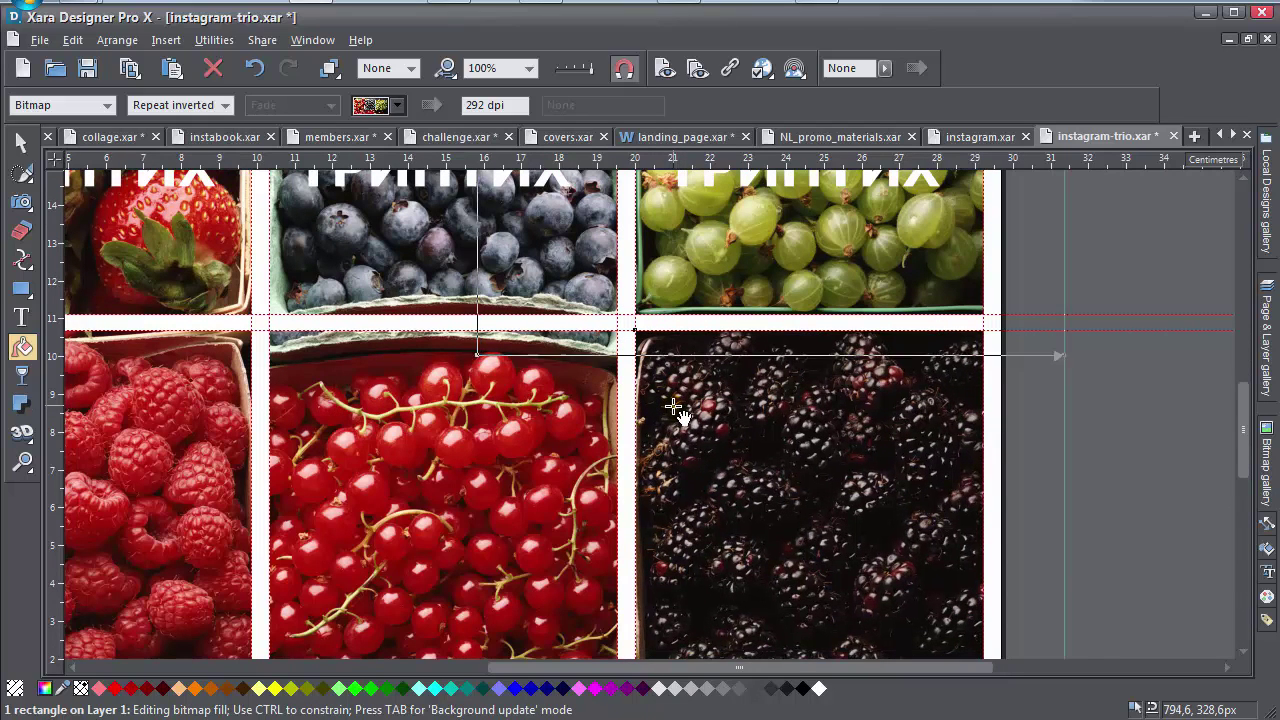
drag(380, 400, 873, 417)
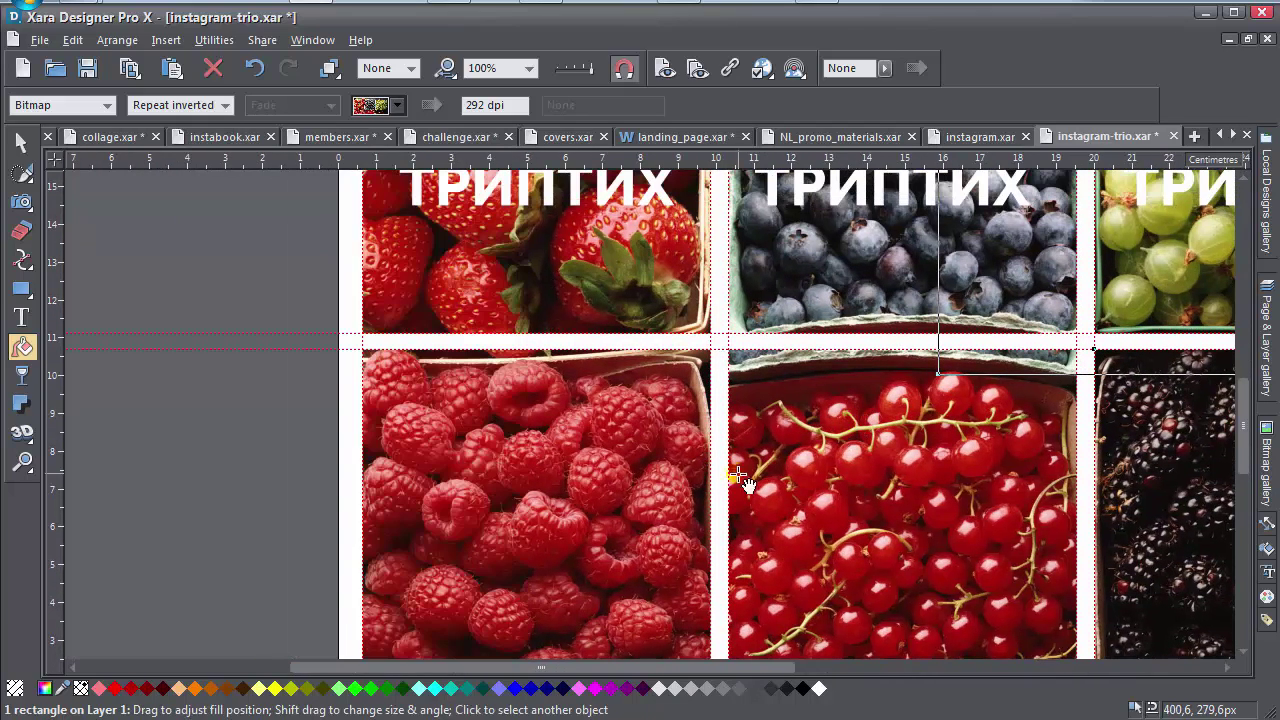
Shift the raspberry square's photo fill slightly up and left, fine-tune the strawberry fill position, and deselect everything.
mouse_move(600, 451)
mouse_down()
mouse_move(600, 432)
mouse_move(589, 437)
mouse_move(606, 449)
mouse_up()
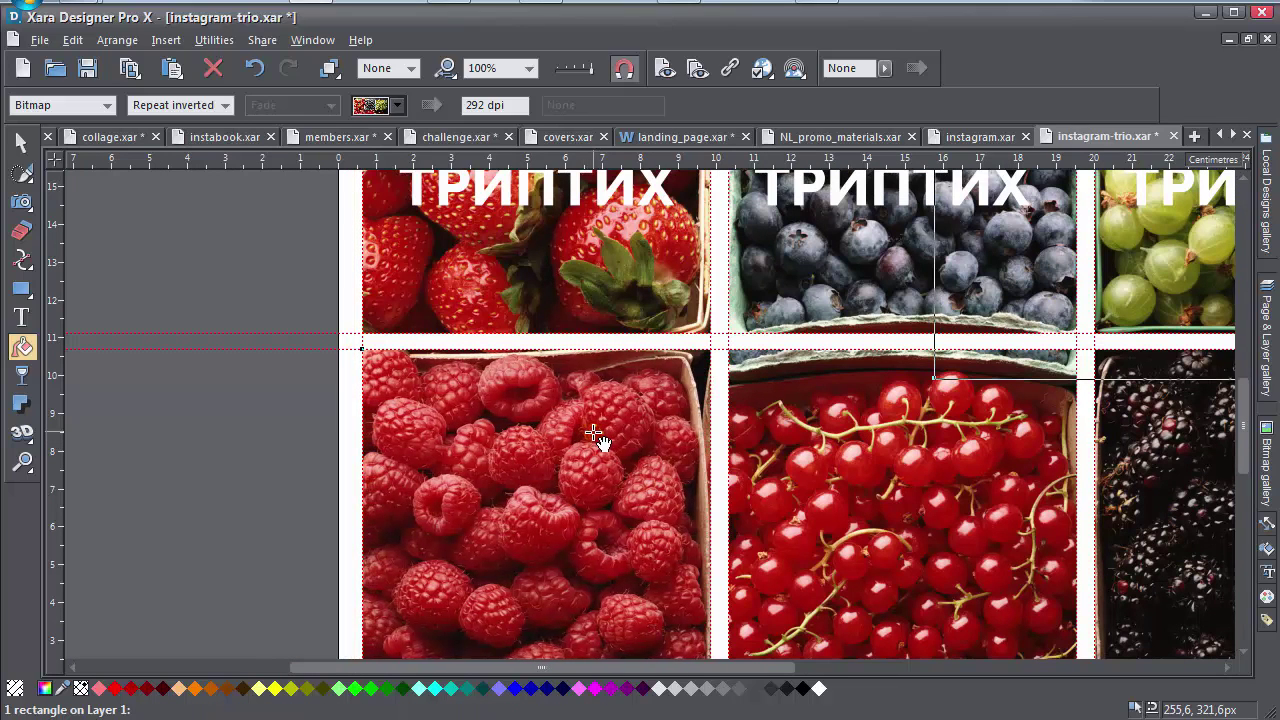
scroll(594, 437, up, 2)
scroll(652, 400, up, 1)
drag(656, 400, 665, 405)
scroll(660, 405, down, 2)
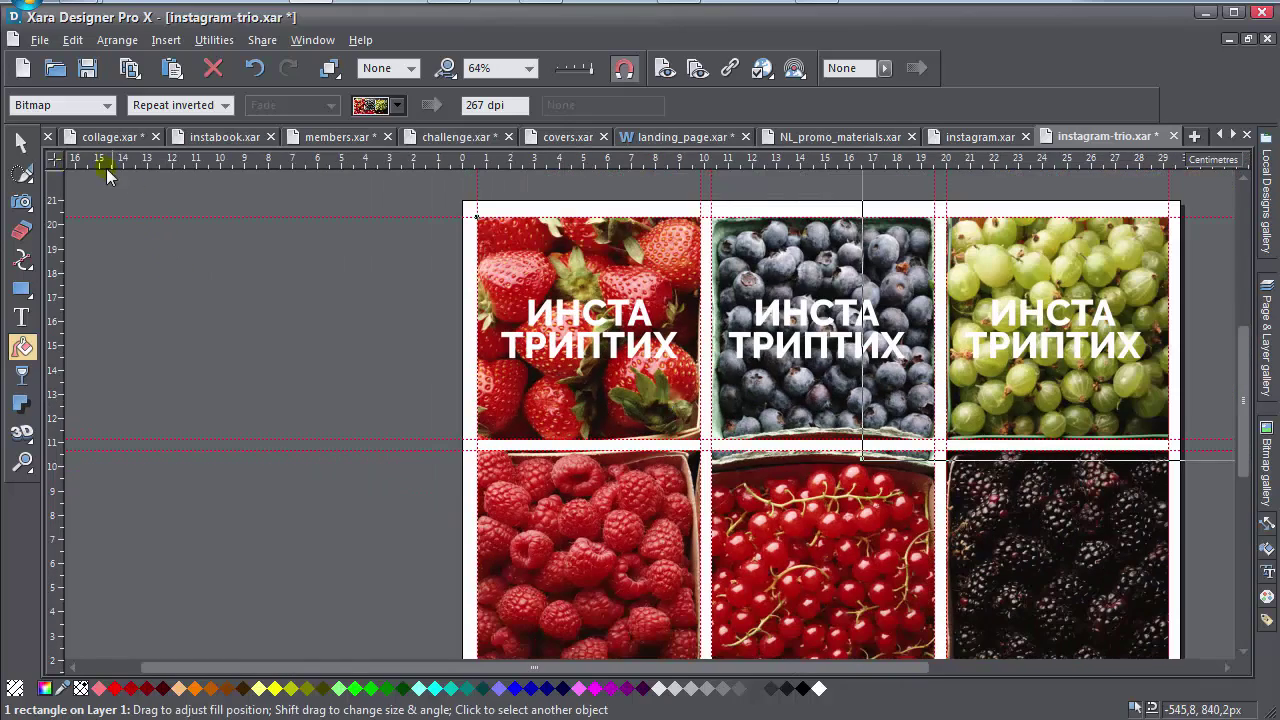
click(21, 143)
scroll(600, 400, right, 4)
scroll(600, 400, down, 1)
click(1094, 428)
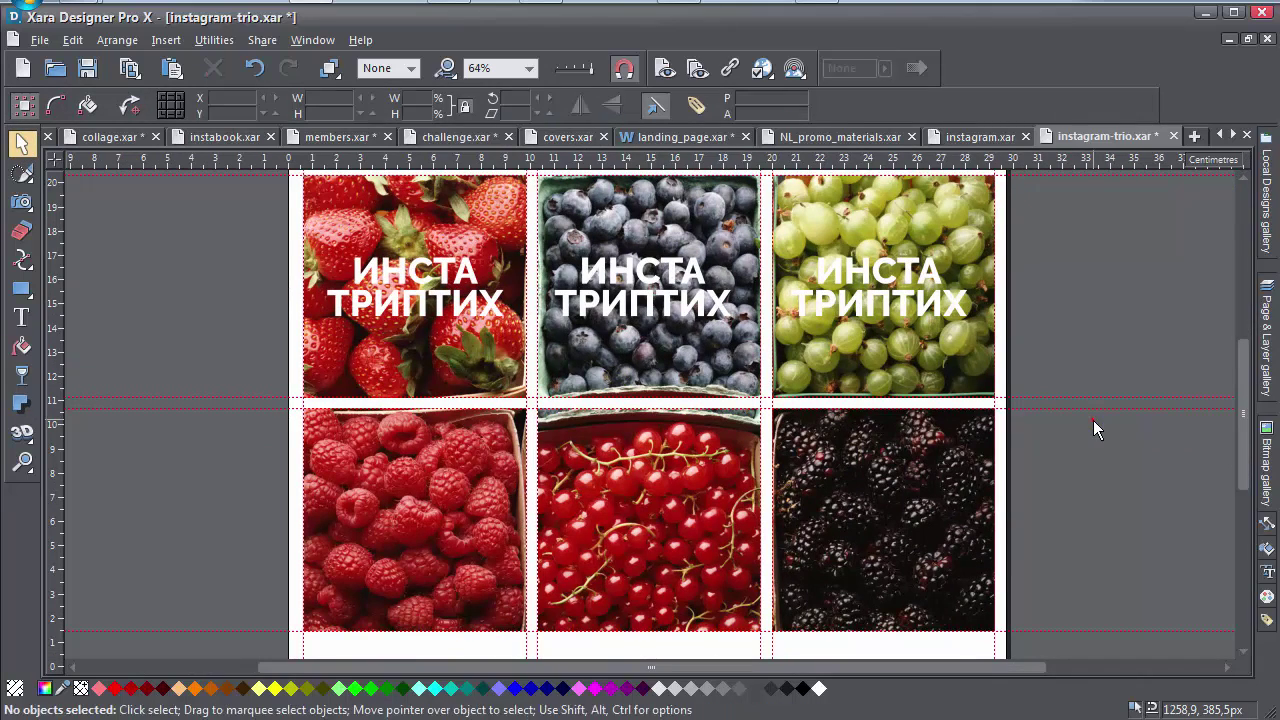
click(732, 530)
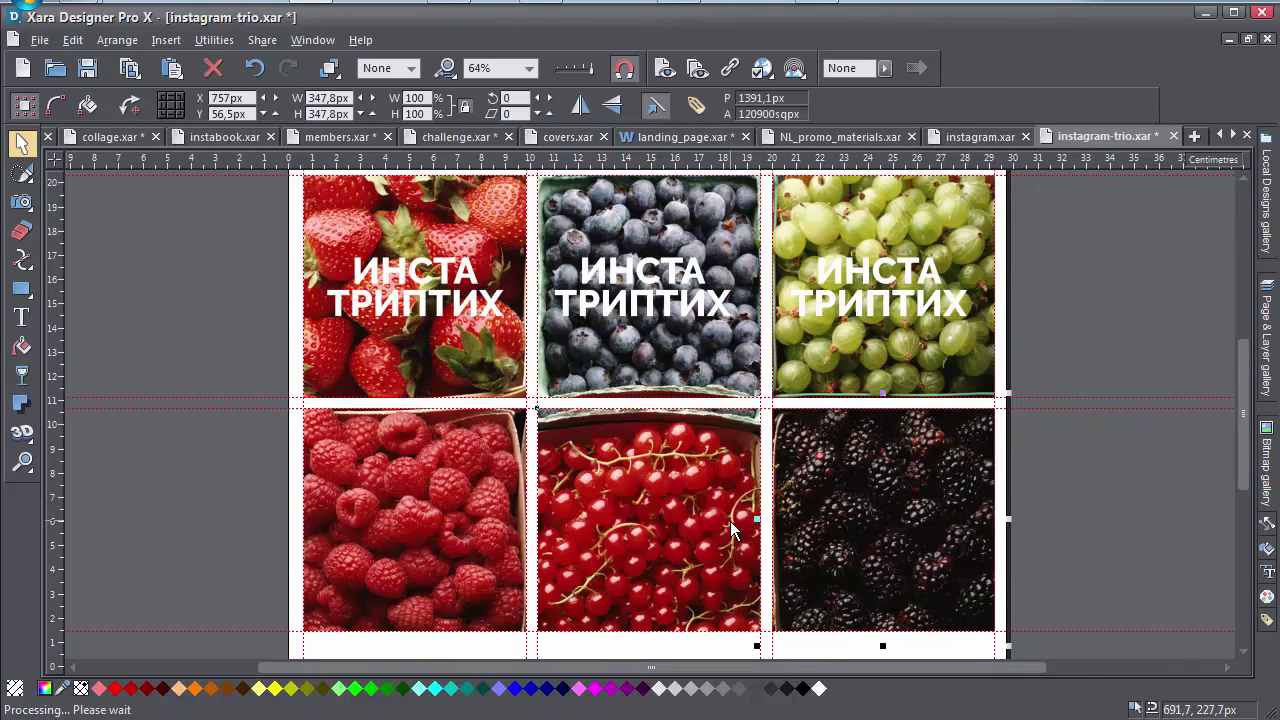
click(518, 385)
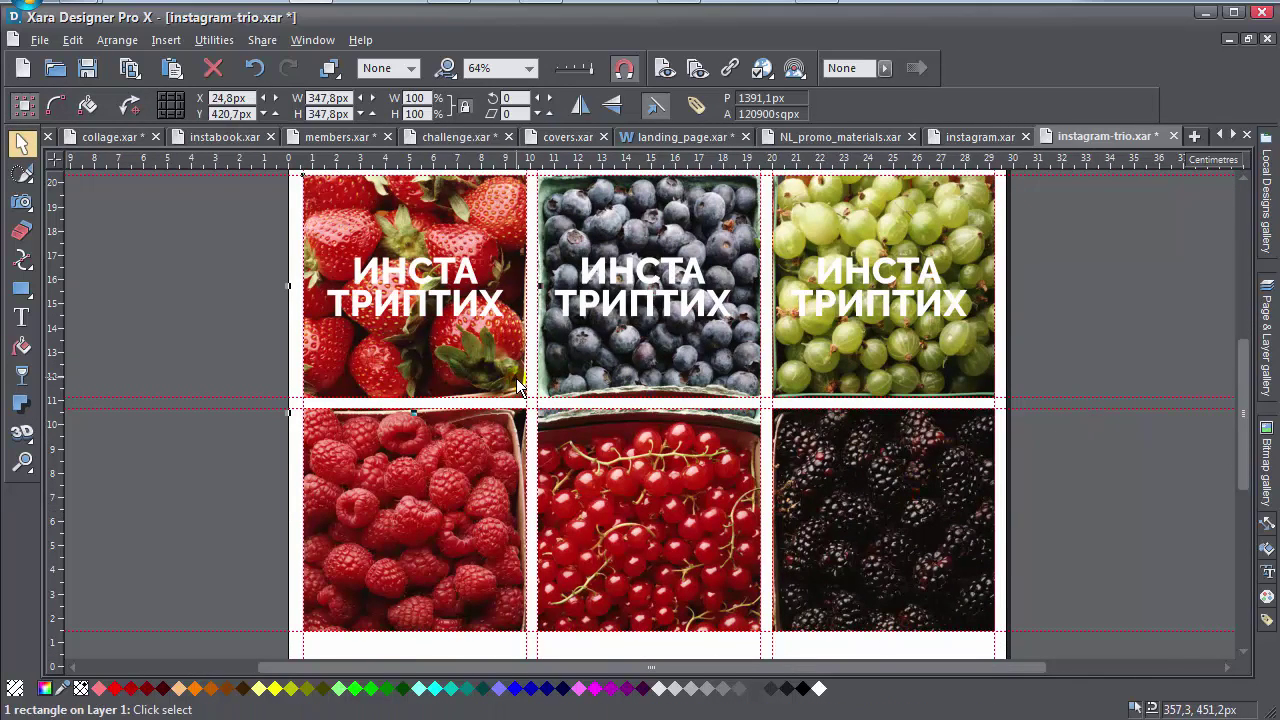
click(1055, 288)
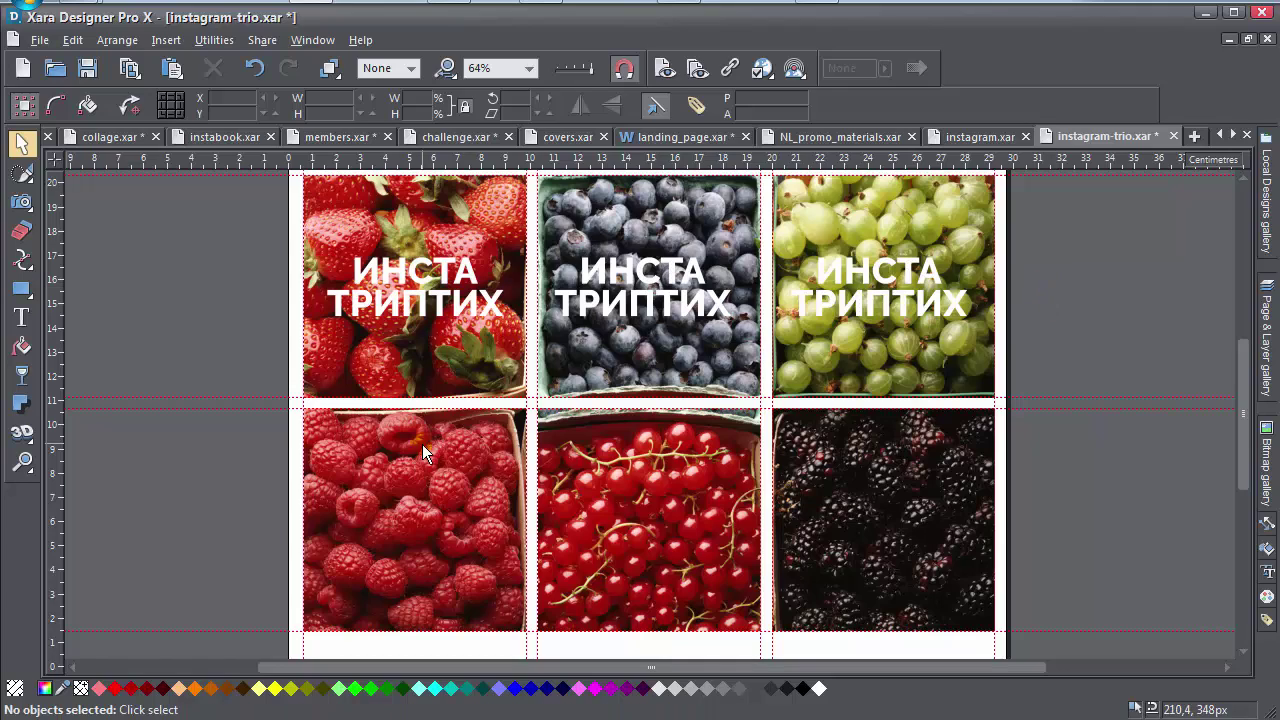
Move the photo fill in the raspberry square to the right to hide the basket's side, and deselect it.
click(398, 512)
click(22, 347)
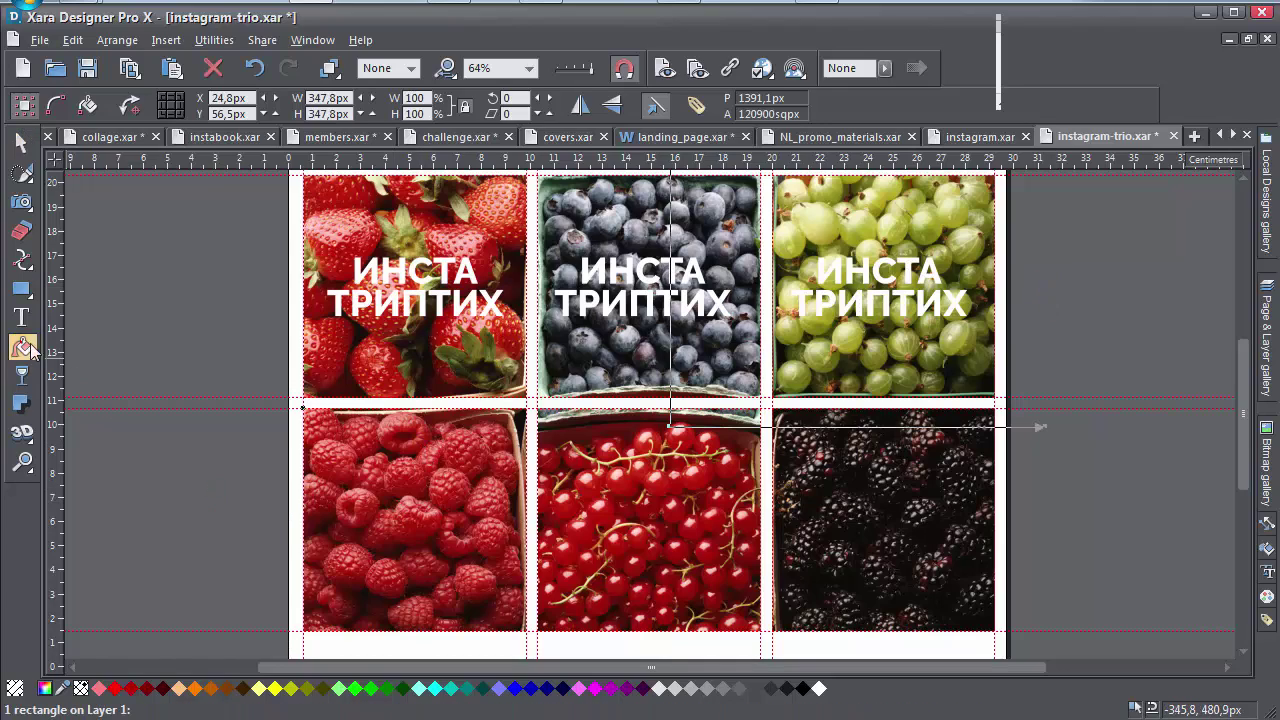
scroll(514, 534, up, 2)
drag(594, 429, 708, 404)
drag(607, 410, 663, 423)
scroll(663, 418, down, 1)
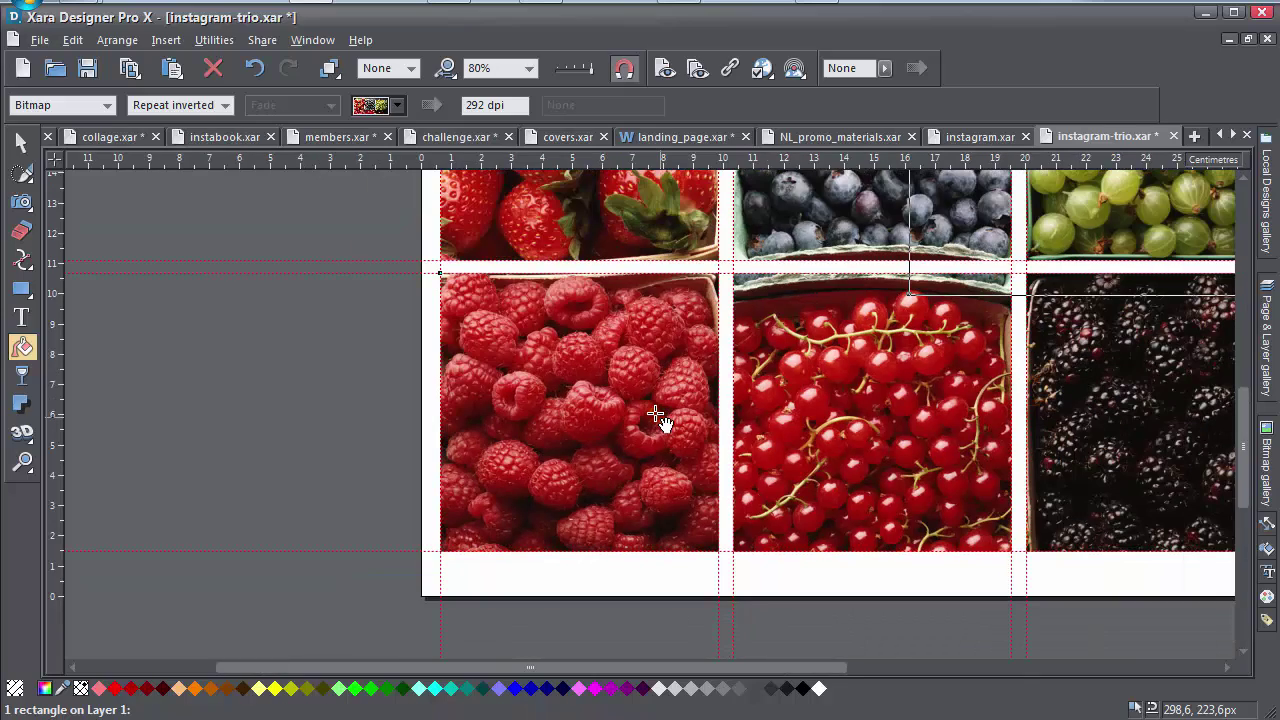
key(F2)
click(326, 446)
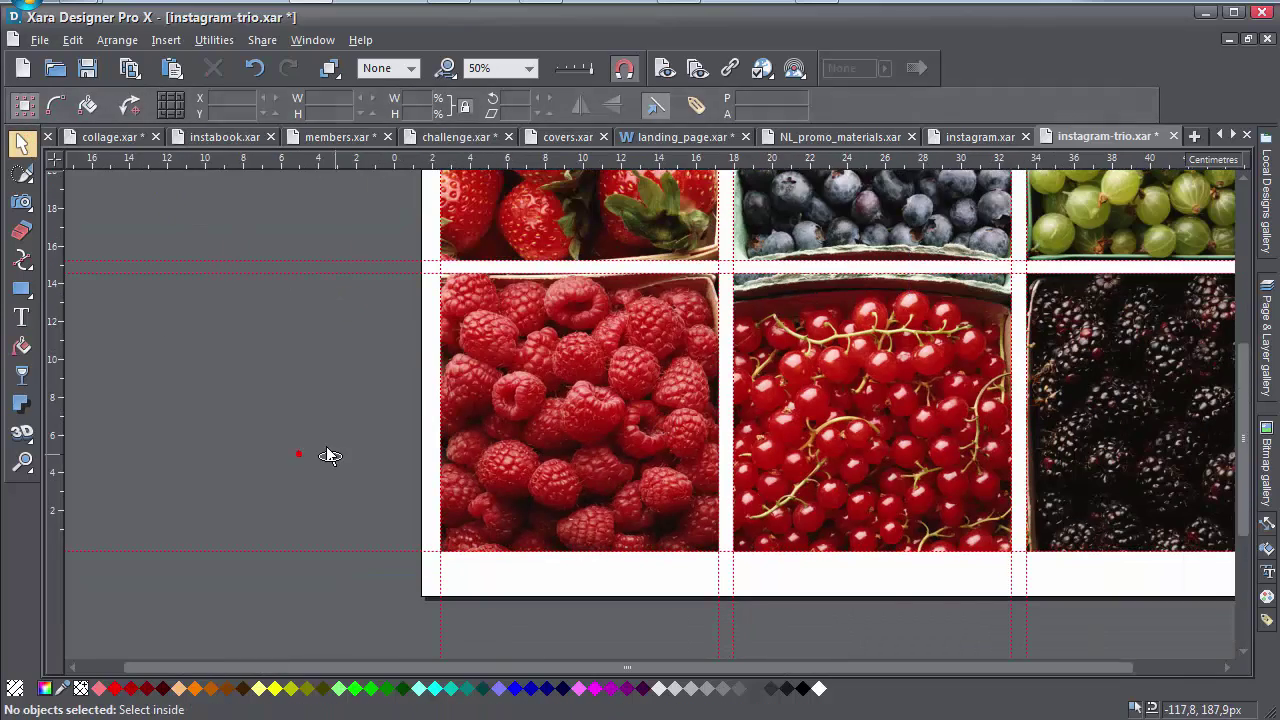
Review how the photo fills and basket edges line up across the six berry squares.
scroll(326, 446, down, 2)
scroll(453, 452, up, 2)
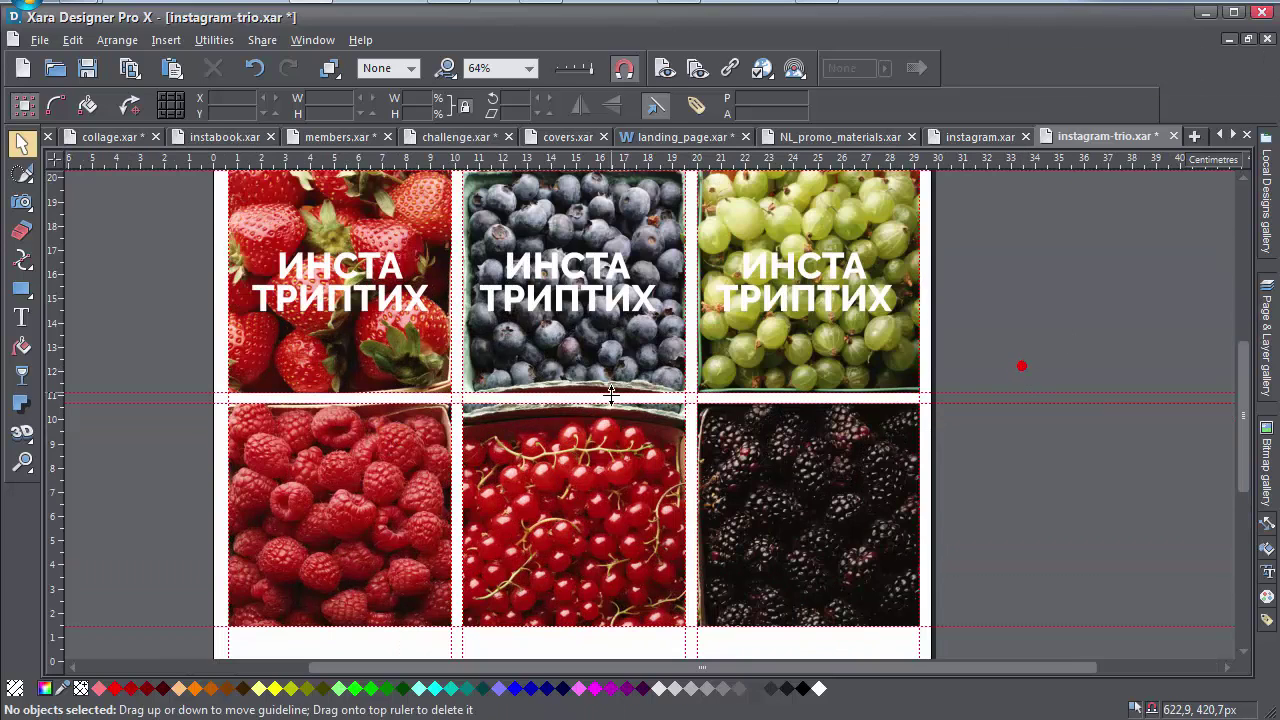
drag(633, 402, 684, 423)
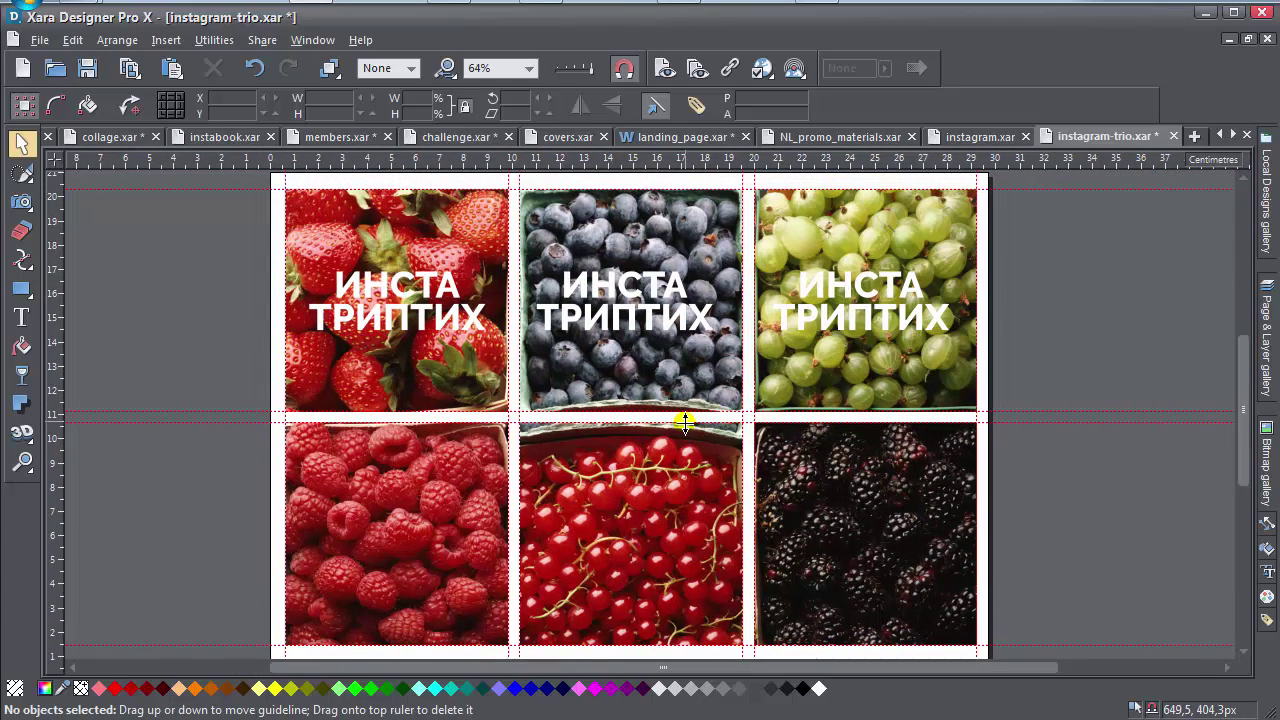
scroll(812, 396, down, 2)
scroll(819, 432, up, 2)
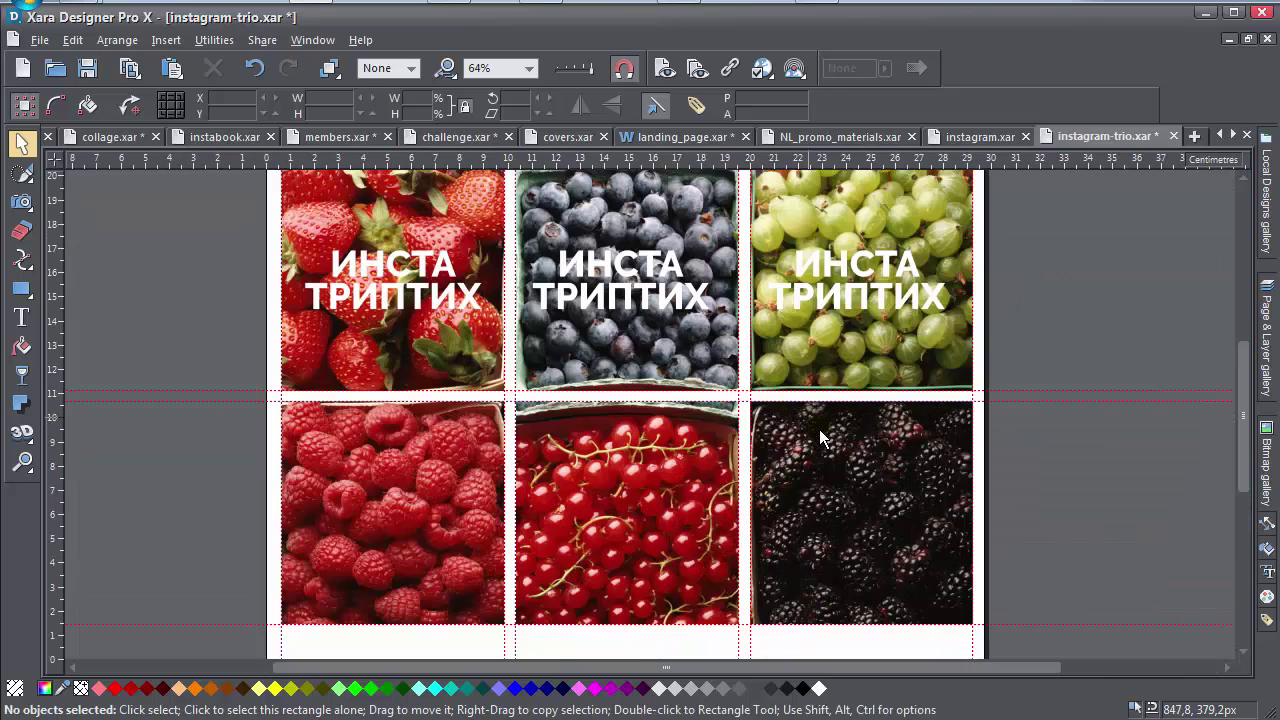
drag(819, 433, 761, 440)
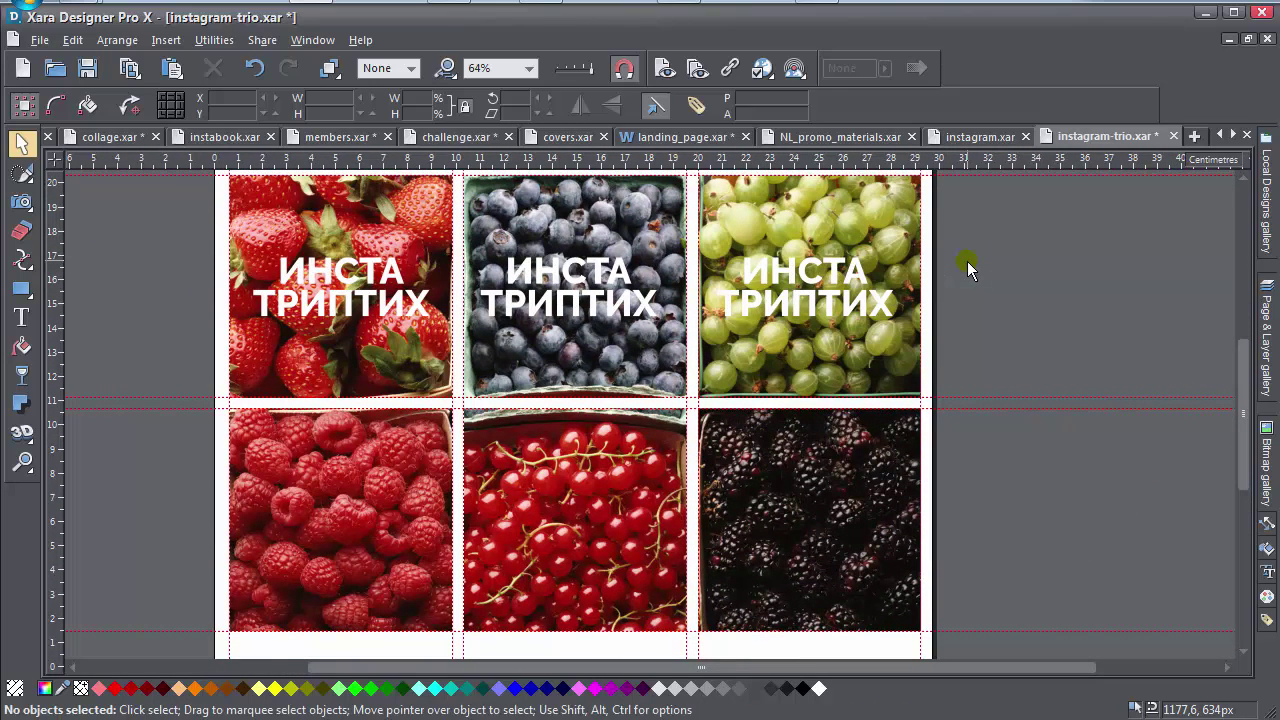
drag(970, 294, 1015, 296)
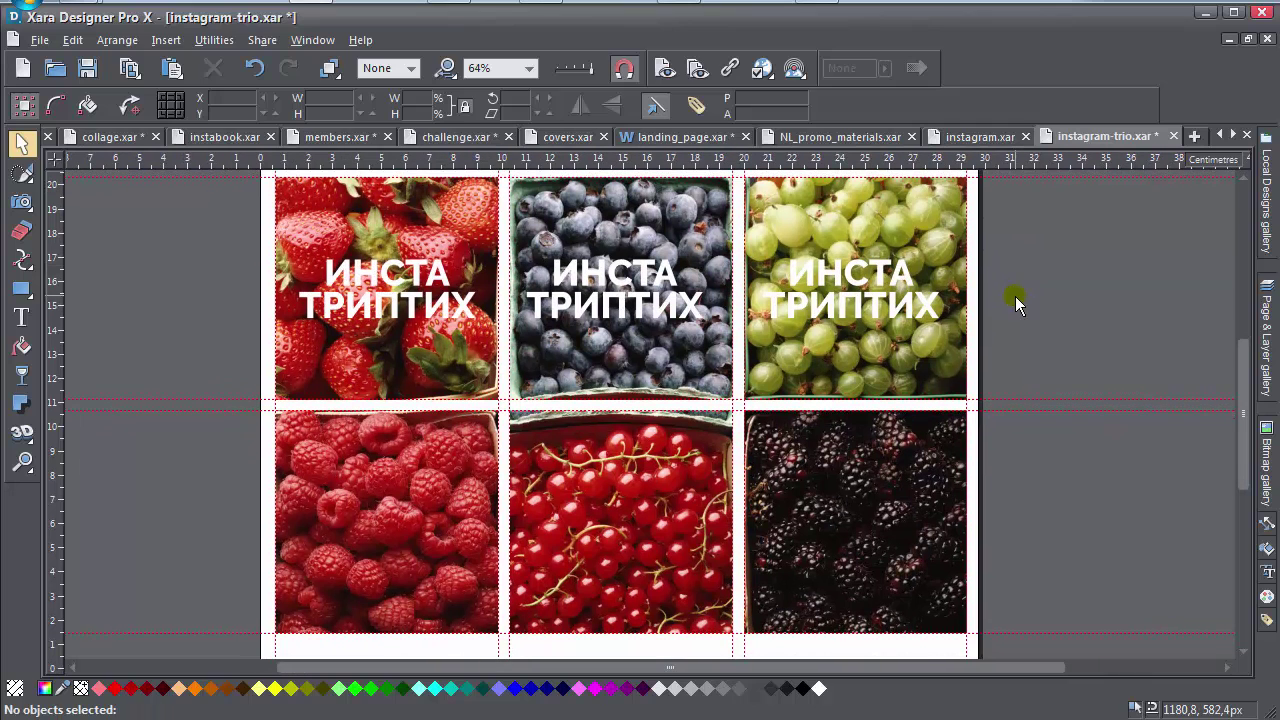
Delete the headlines on the strawberry and gooseberry squares.
click(413, 312)
key(Delete)
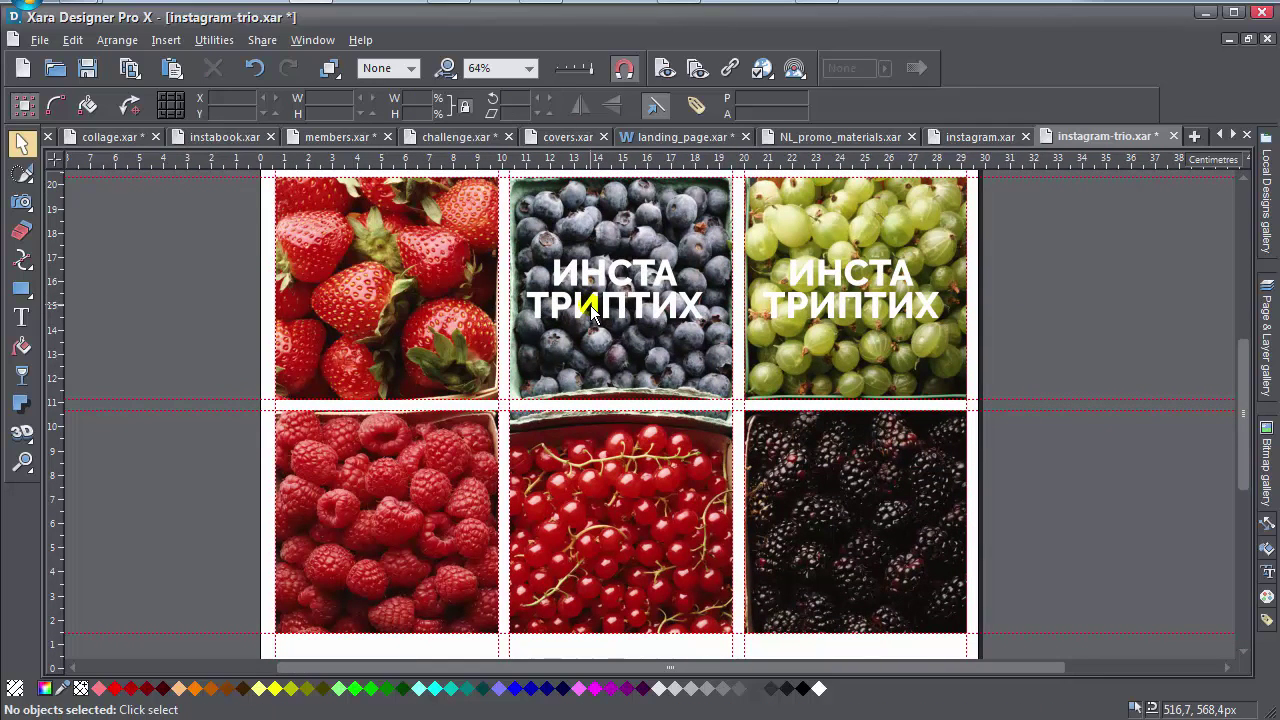
click(811, 305)
key(Delete)
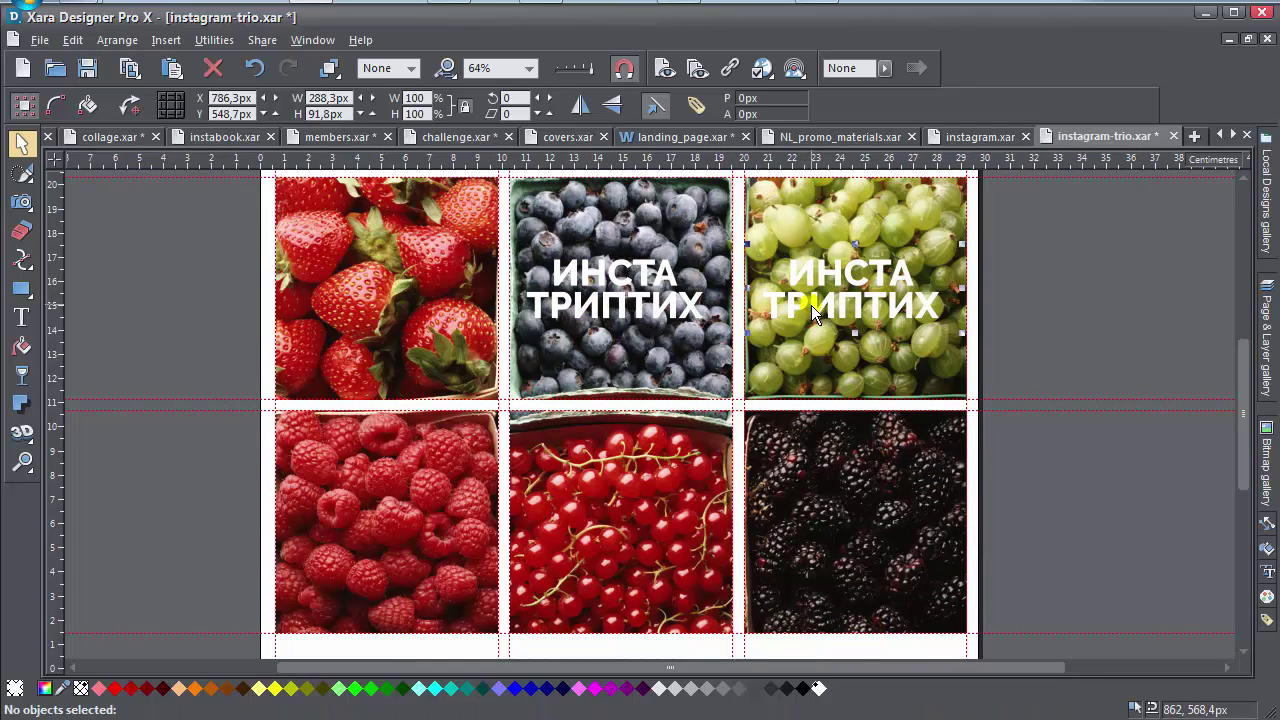
Enlarge the blueberry square's headline to about 1046 px wide and position it across all six squares.
click(674, 315)
drag(674, 315, 803, 383)
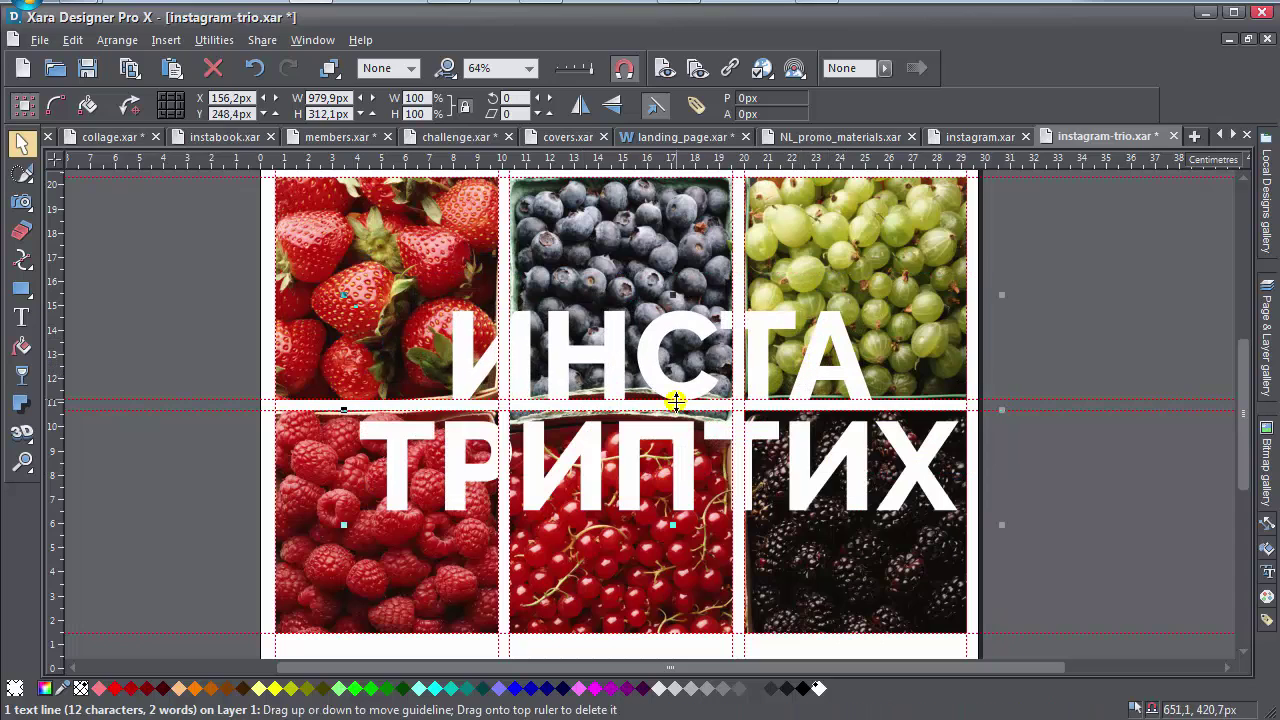
mouse_move(668, 404)
mouse_down()
mouse_move(680, 409)
mouse_move(668, 388)
mouse_up()
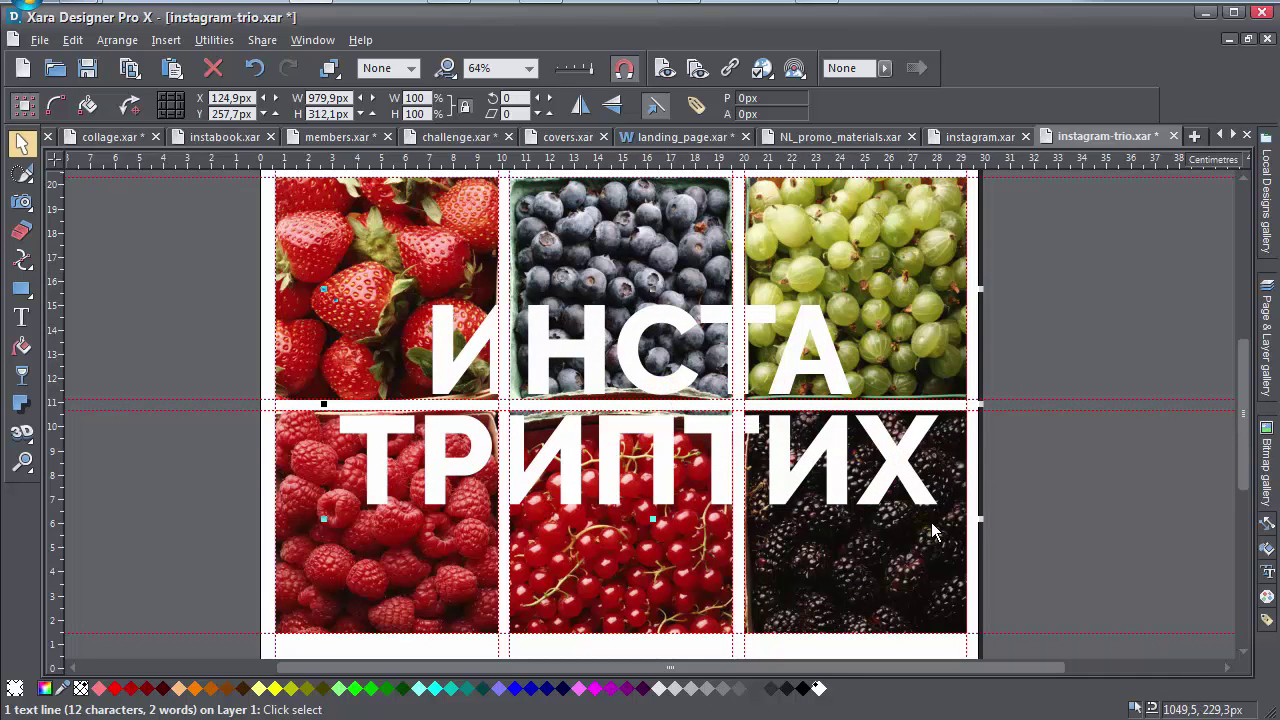
drag(977, 533, 984, 533)
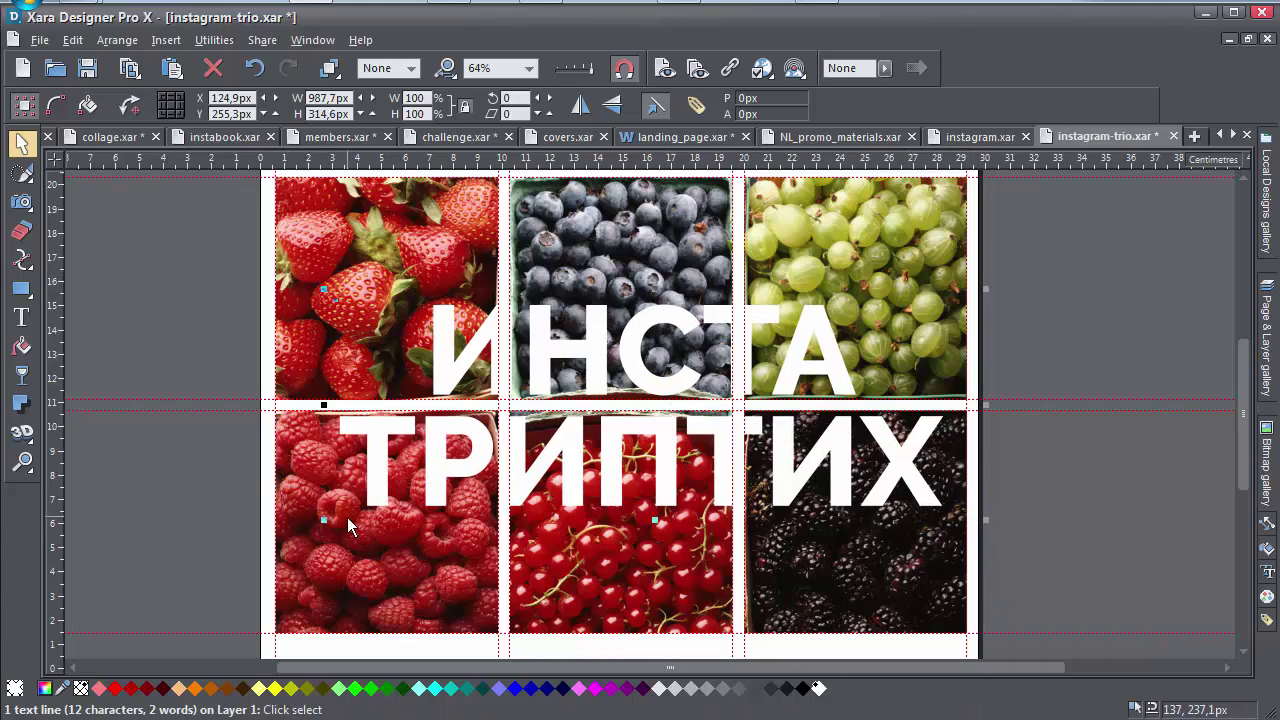
drag(323, 520, 287, 532)
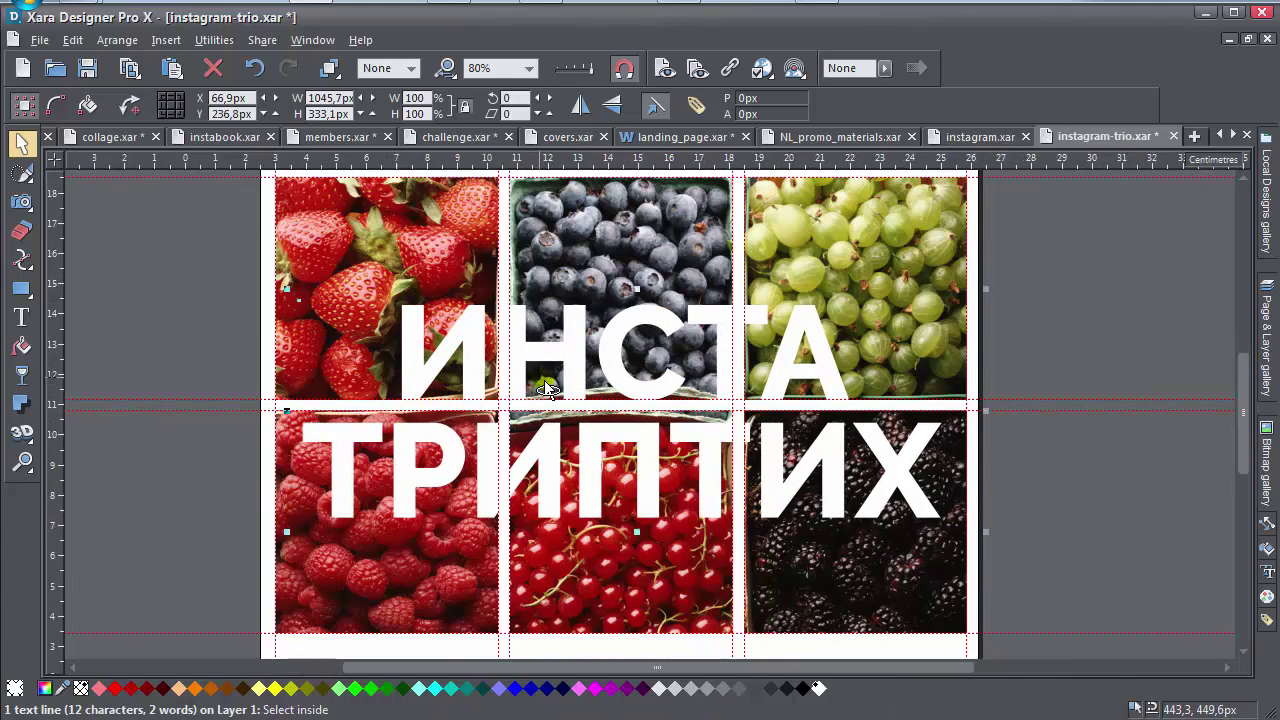
Fine-tune the headline's position across the six squares to X 76,9 px and Y 244,8 px, and deselect it.
ctrl+scroll(572, 372, up, 1)
drag(572, 372, 570, 365)
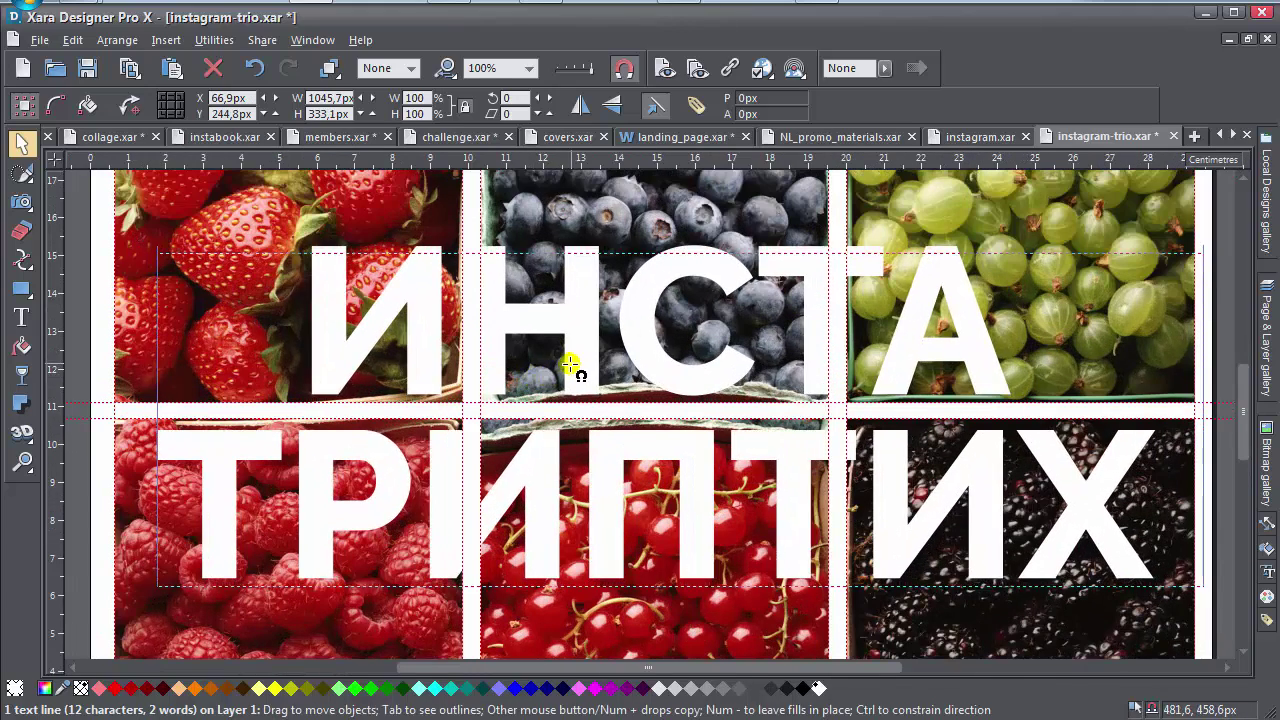
ctrl+scroll(733, 422, down, 2)
drag(743, 455, 663, 470)
ctrl+scroll(636, 481, up, 1)
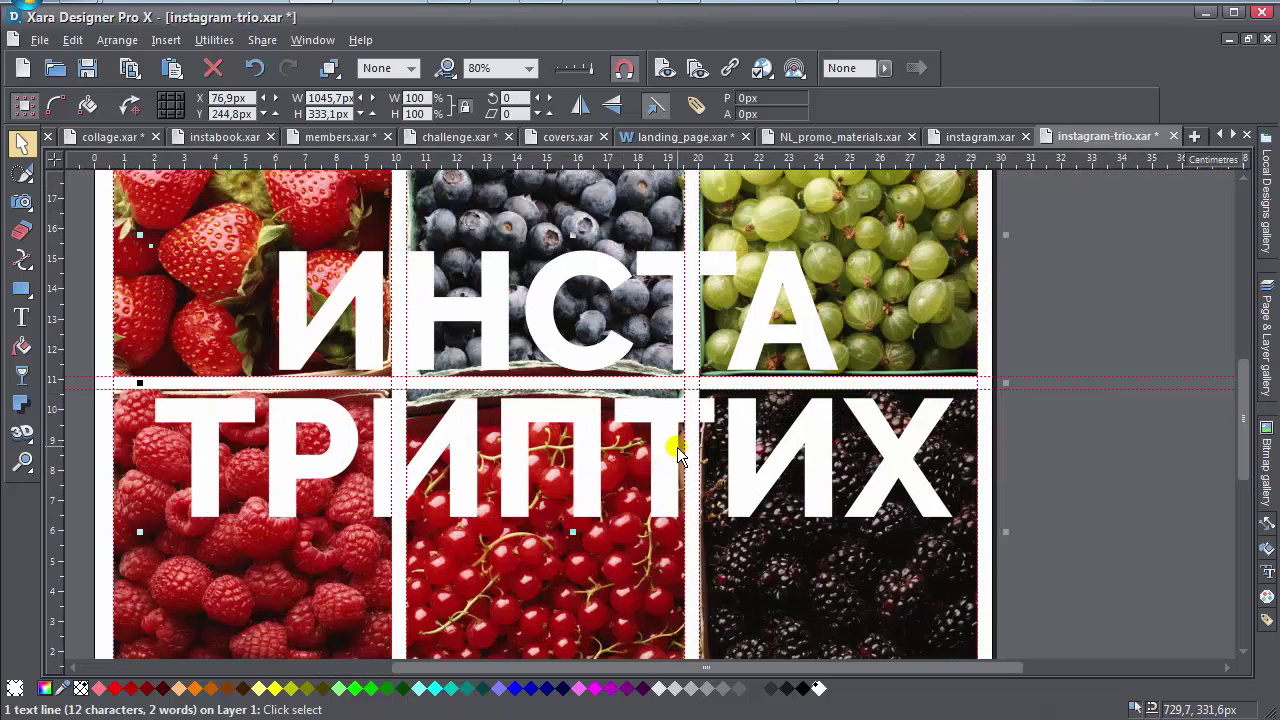
click(1112, 312)
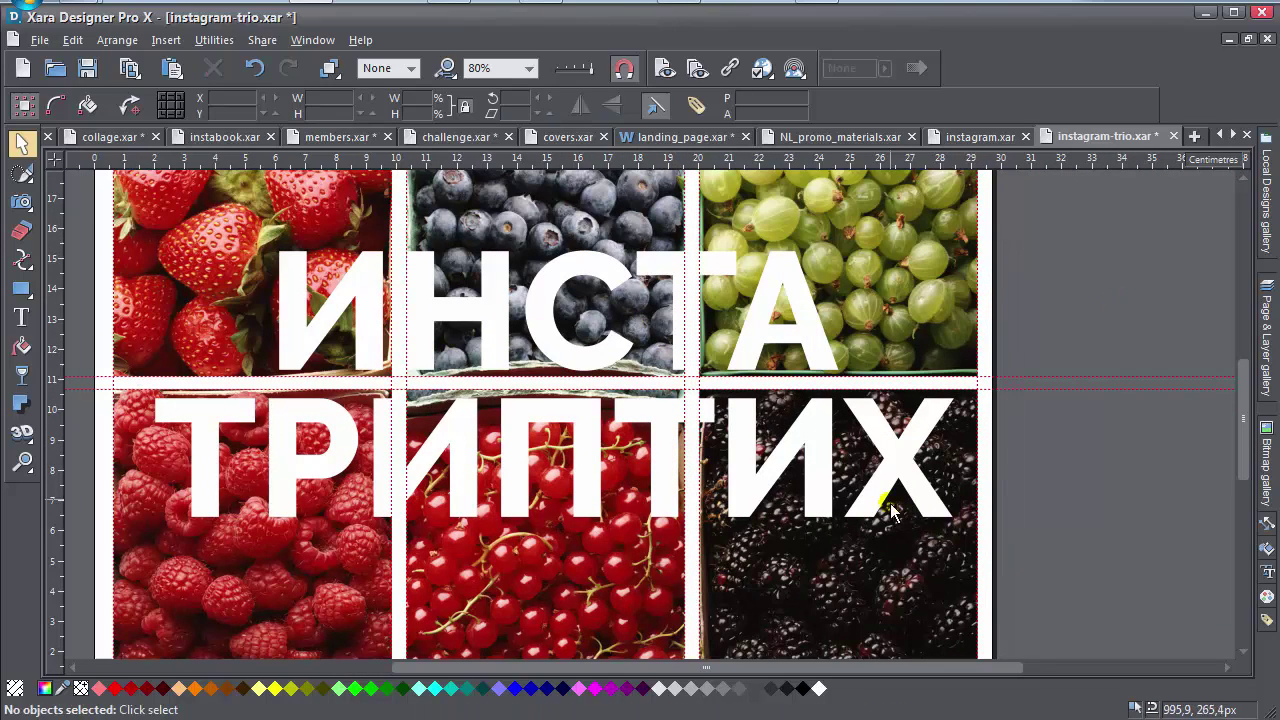
Examine where the headline's letters cross the white gaps between the berry squares.
scroll(940, 470, up, 3)
drag(940, 470, 671, 480)
scroll(671, 480, down, 2)
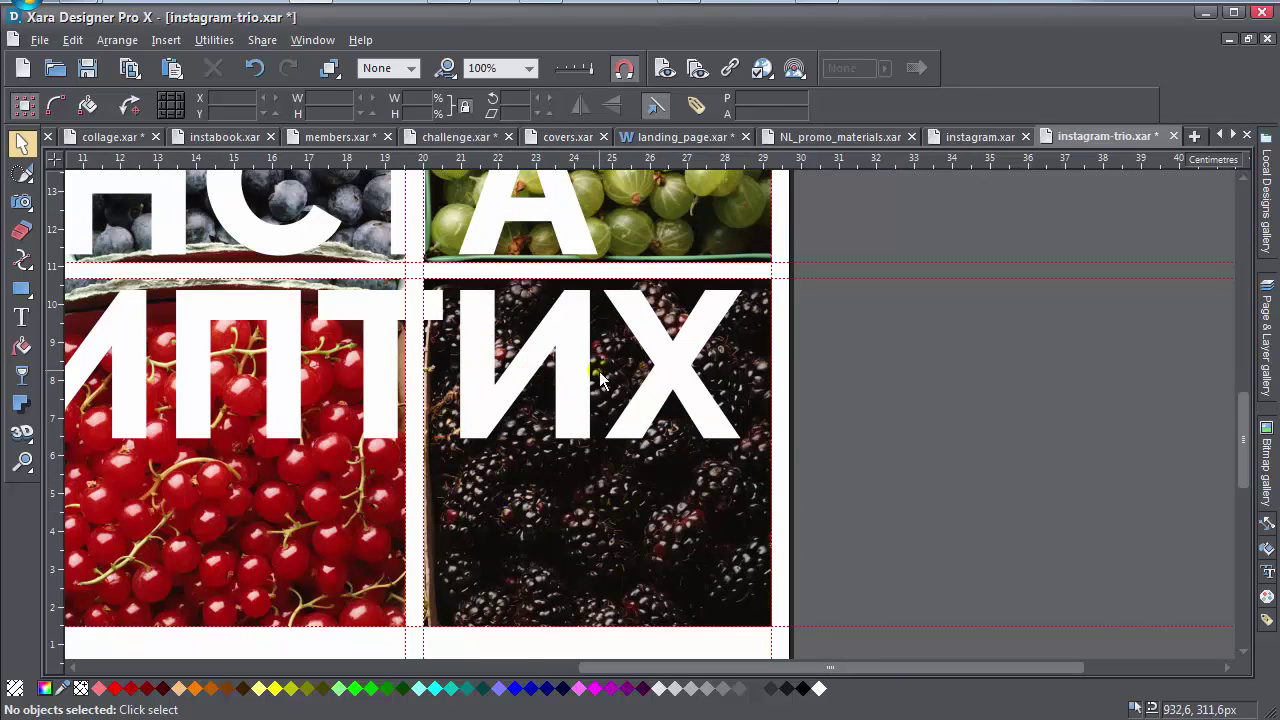
drag(583, 403, 689, 412)
scroll(797, 437, up, 2)
scroll(689, 412, down, 2)
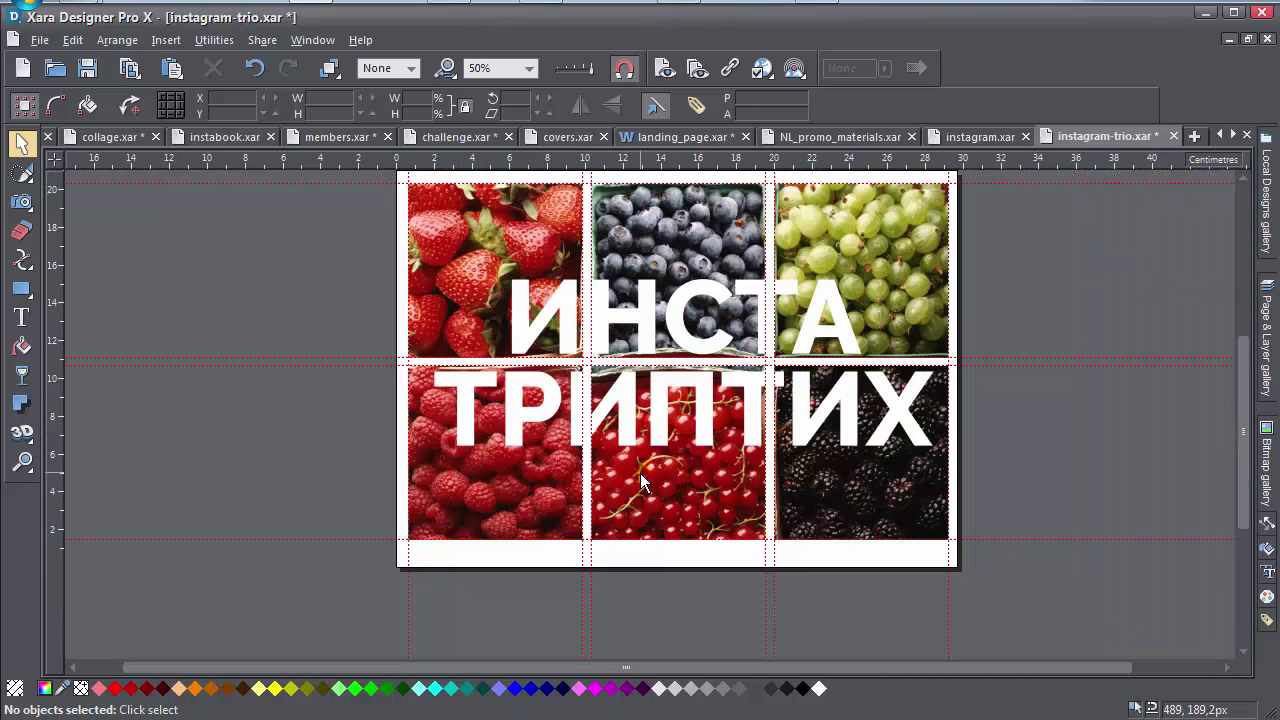
scroll(672, 398, up, 2)
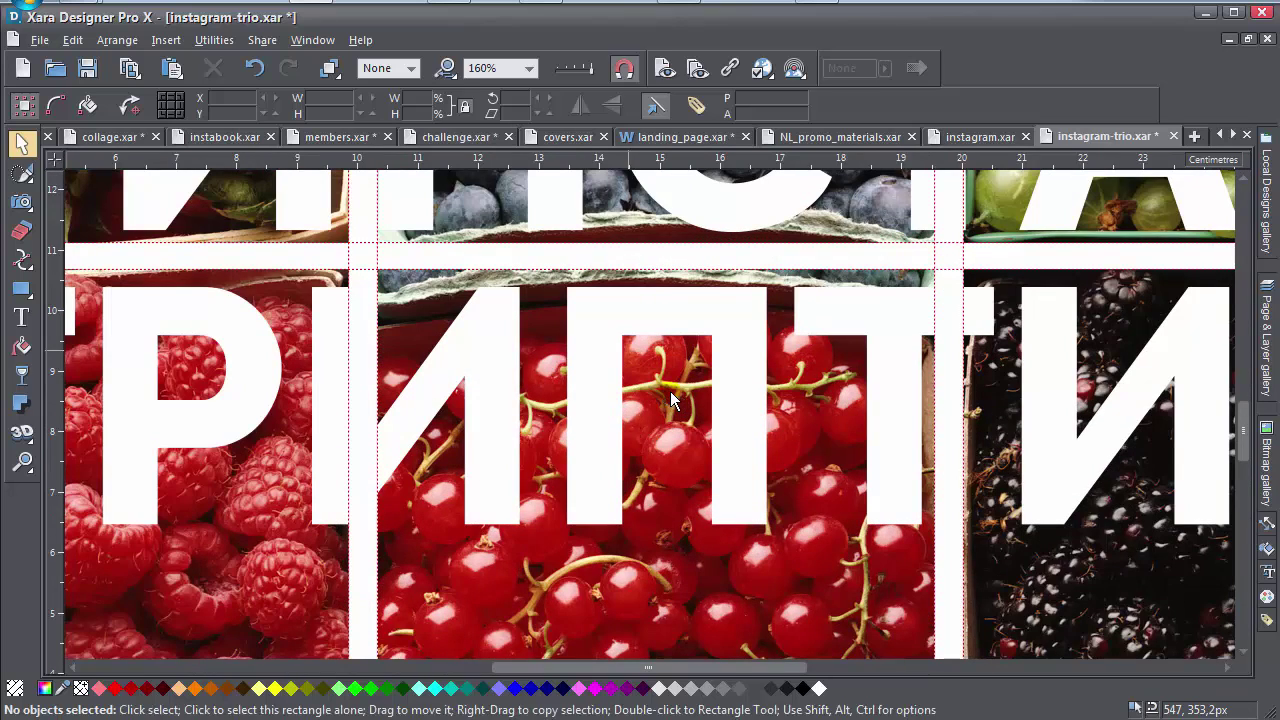
Add a shadow to the headline, cast slightly down and to the right, with a blur of 7,6 px.
click(590, 434)
click(22, 401)
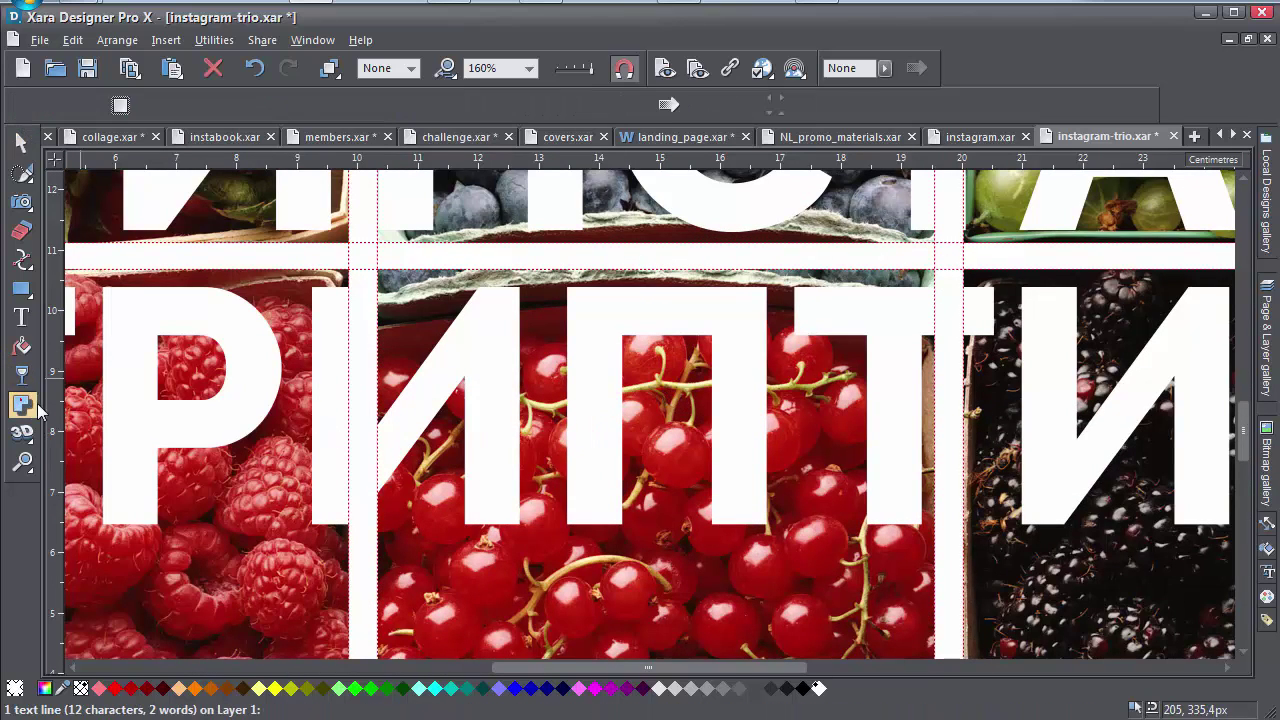
drag(514, 391, 493, 395)
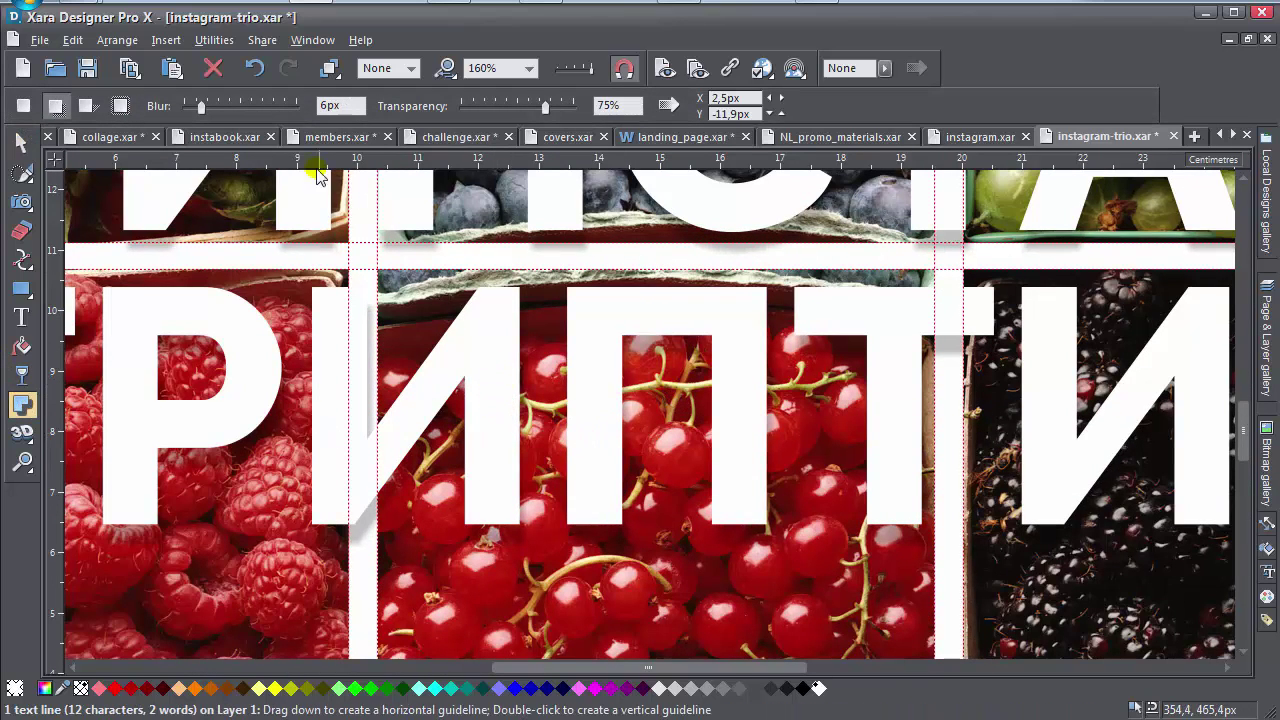
drag(212, 106, 189, 106)
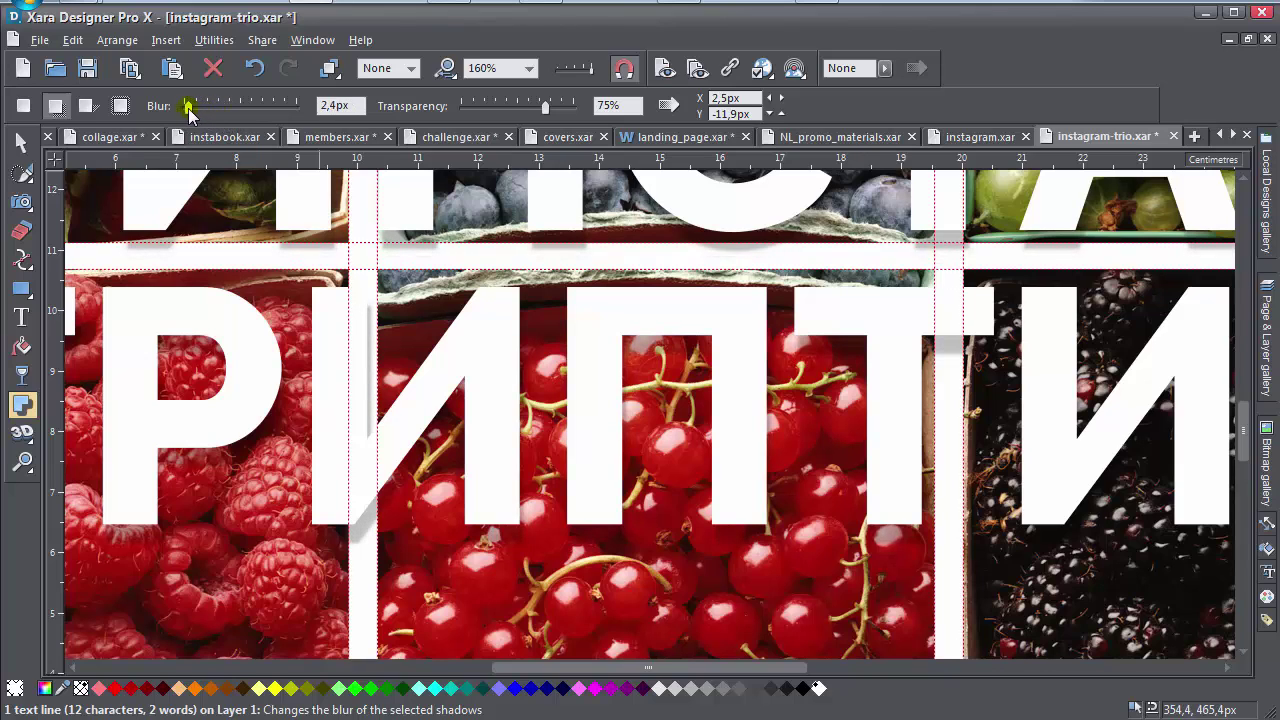
Set the headline shadow's transparency to 18% and its offset to about -3,8 px and -10,6 px, and deselect the headline.
click(497, 107)
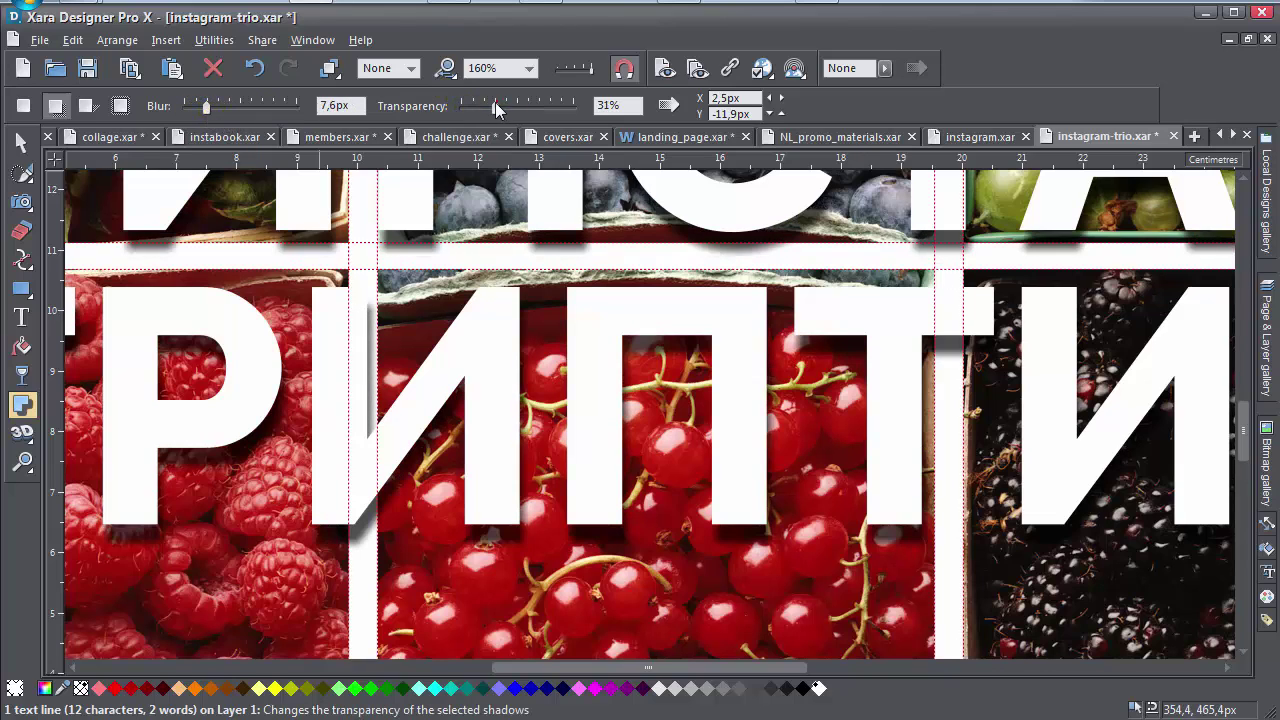
drag(591, 508, 584, 546)
scroll(637, 594, down, 2)
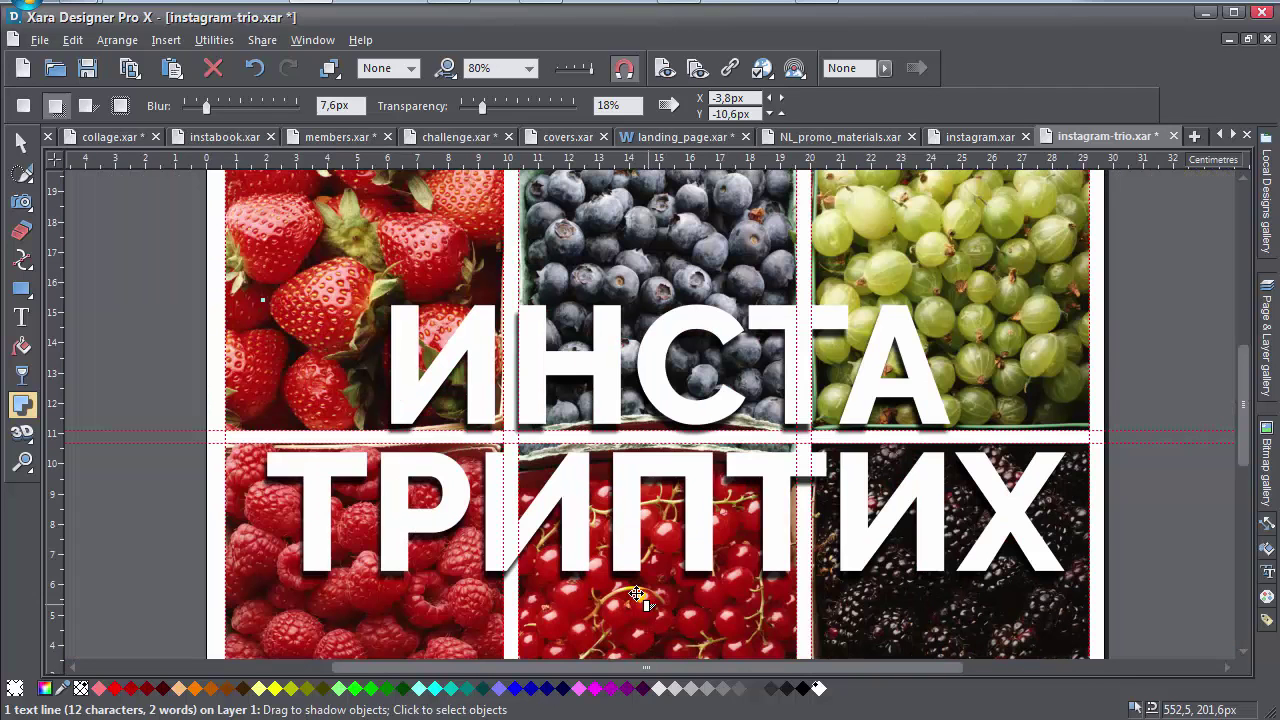
click(24, 140)
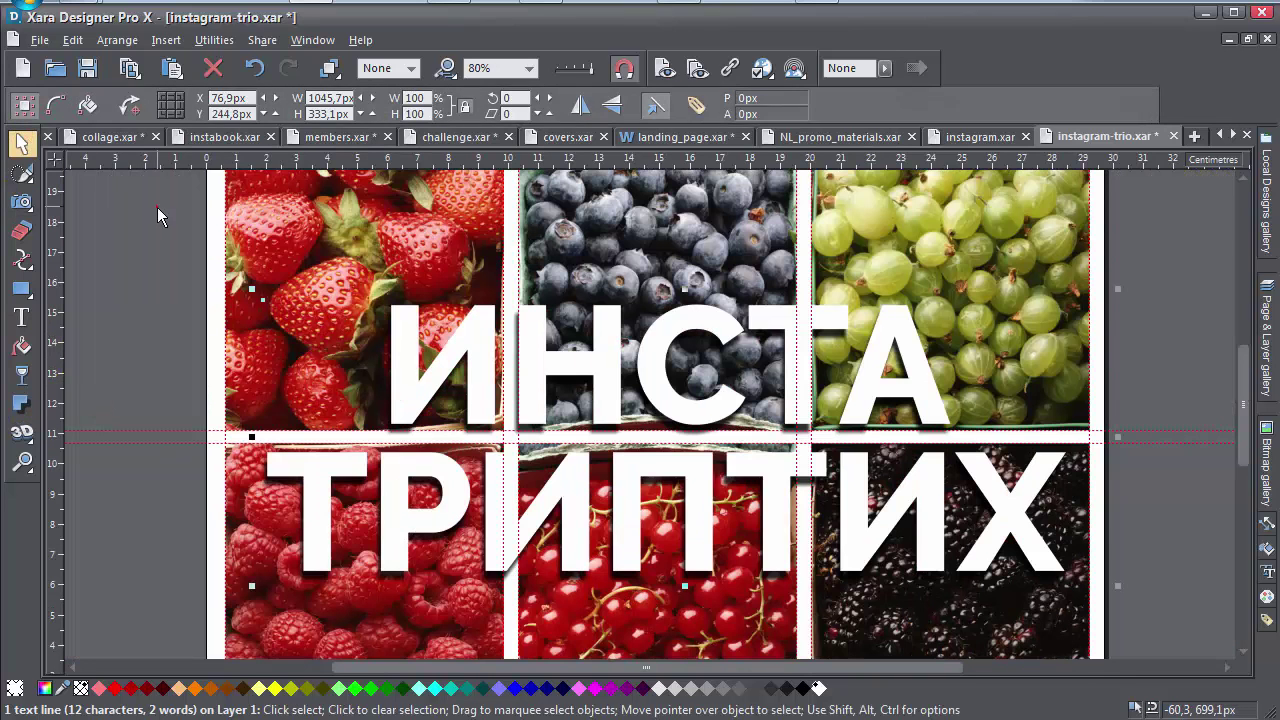
key(Escape)
scroll(921, 383, up, 2)
scroll(930, 478, down, 1)
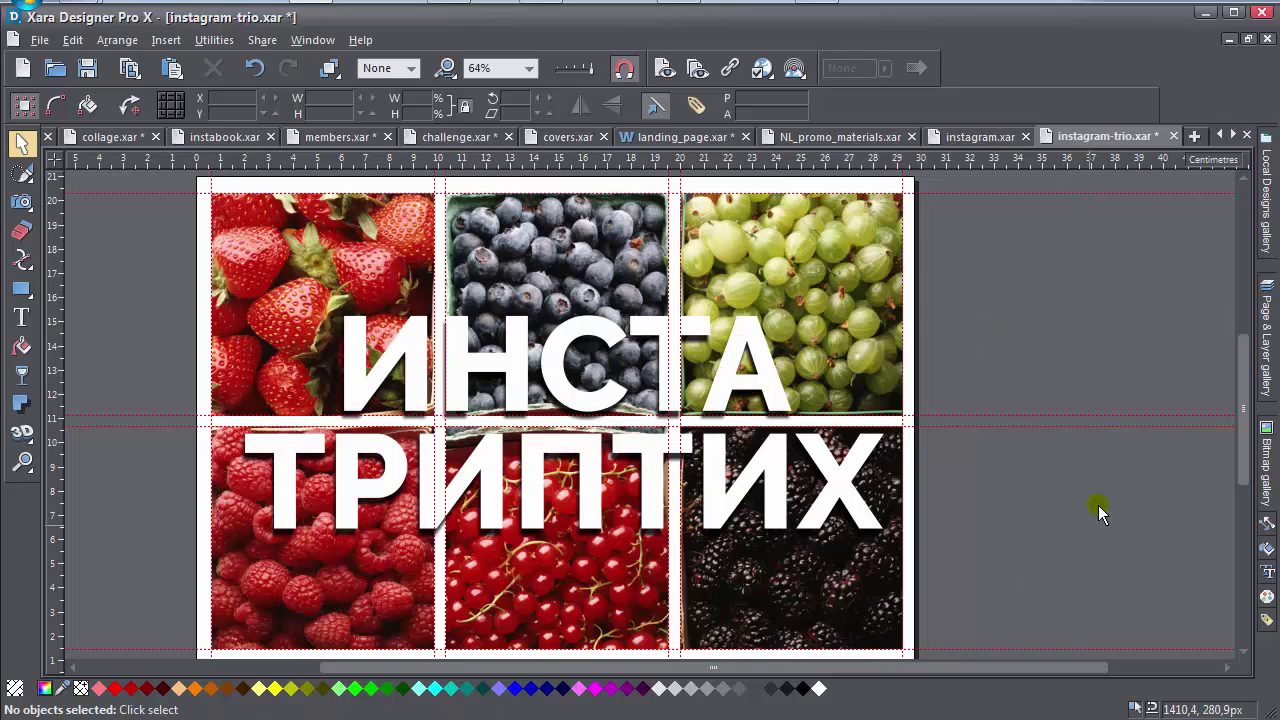
Duplicate the page and delete the headline "ИНСТА ТРИПТИХ" on the copy.
right_click(1008, 288)
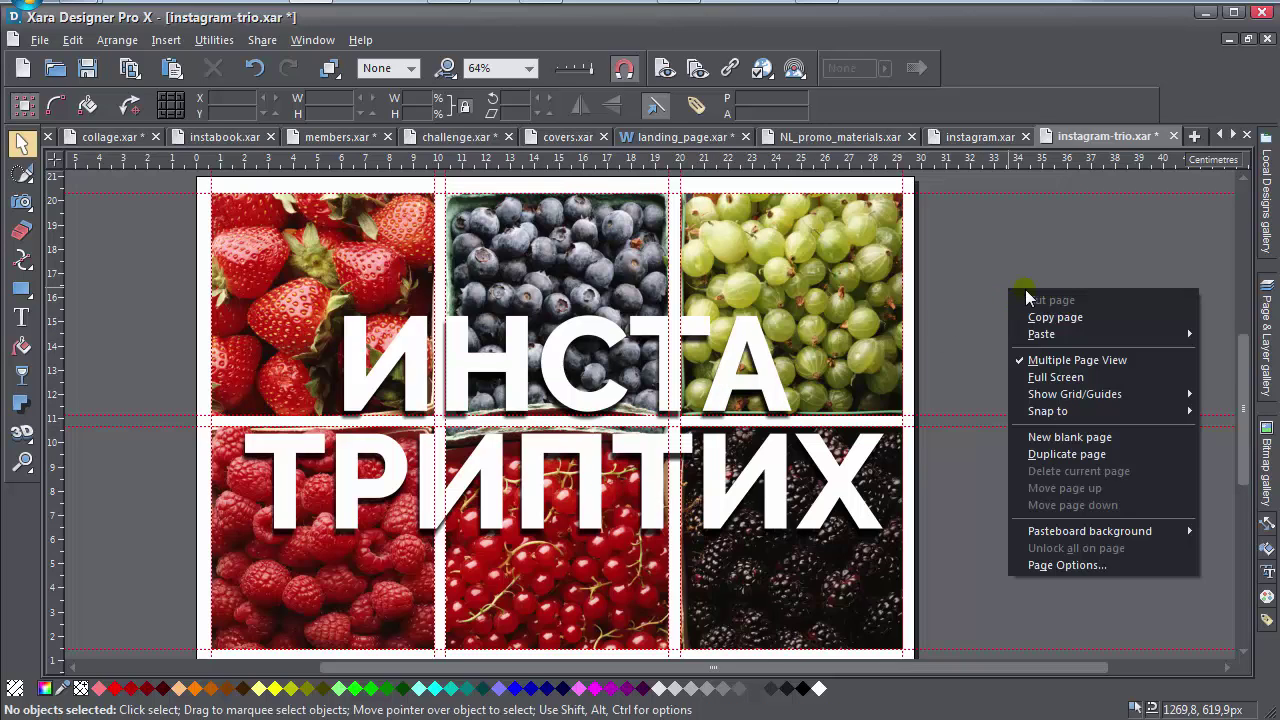
click(1066, 454)
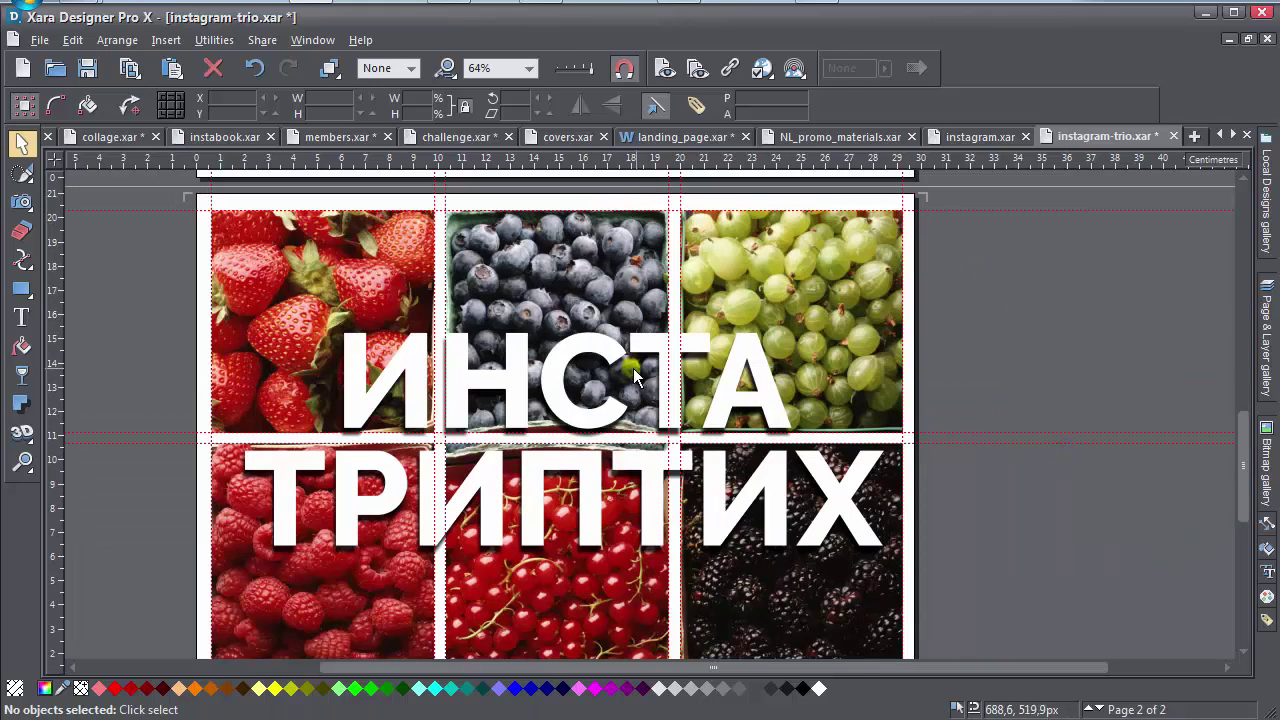
scroll(634, 375, down, 10)
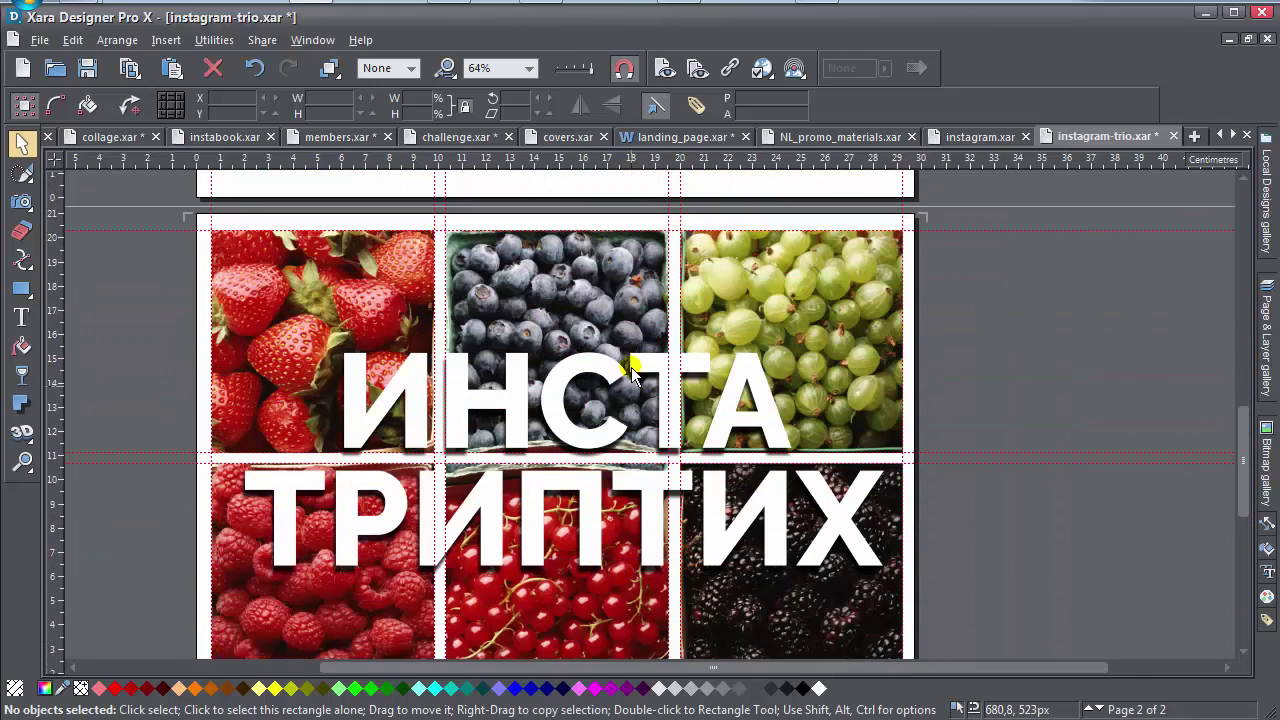
drag(579, 412, 660, 358)
click(622, 447)
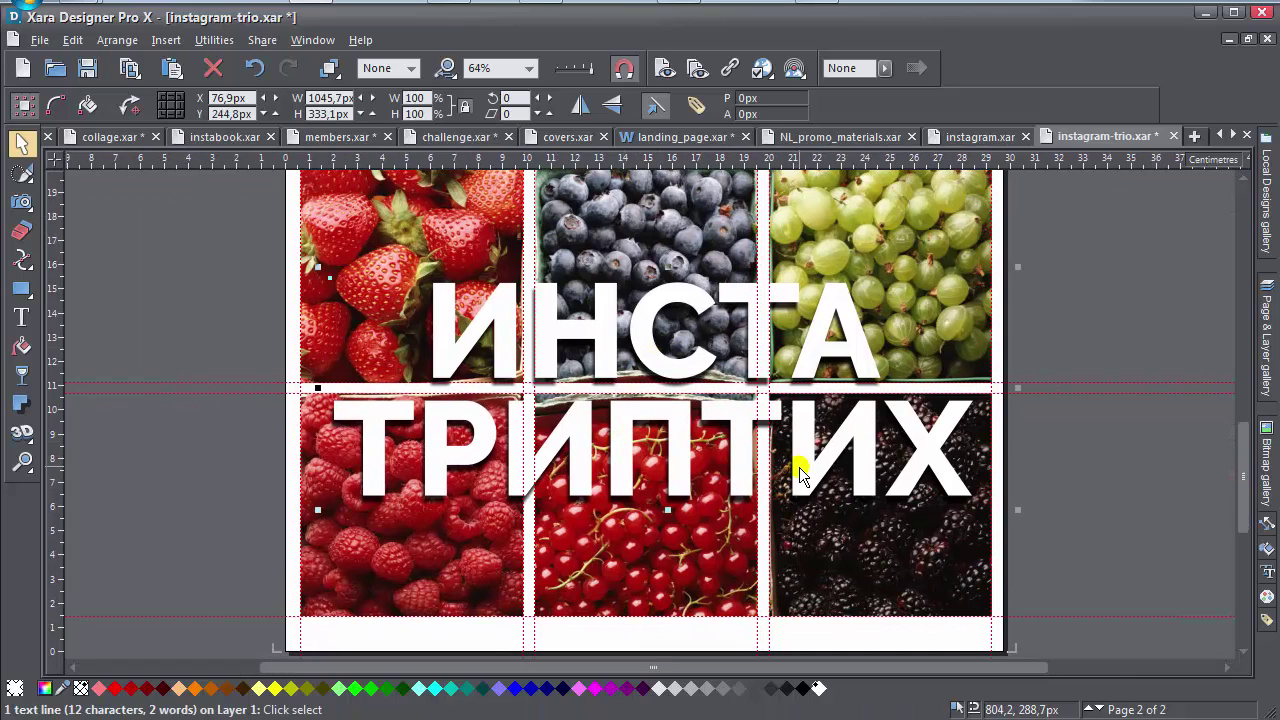
key(Delete)
scroll(799, 467, up, 2)
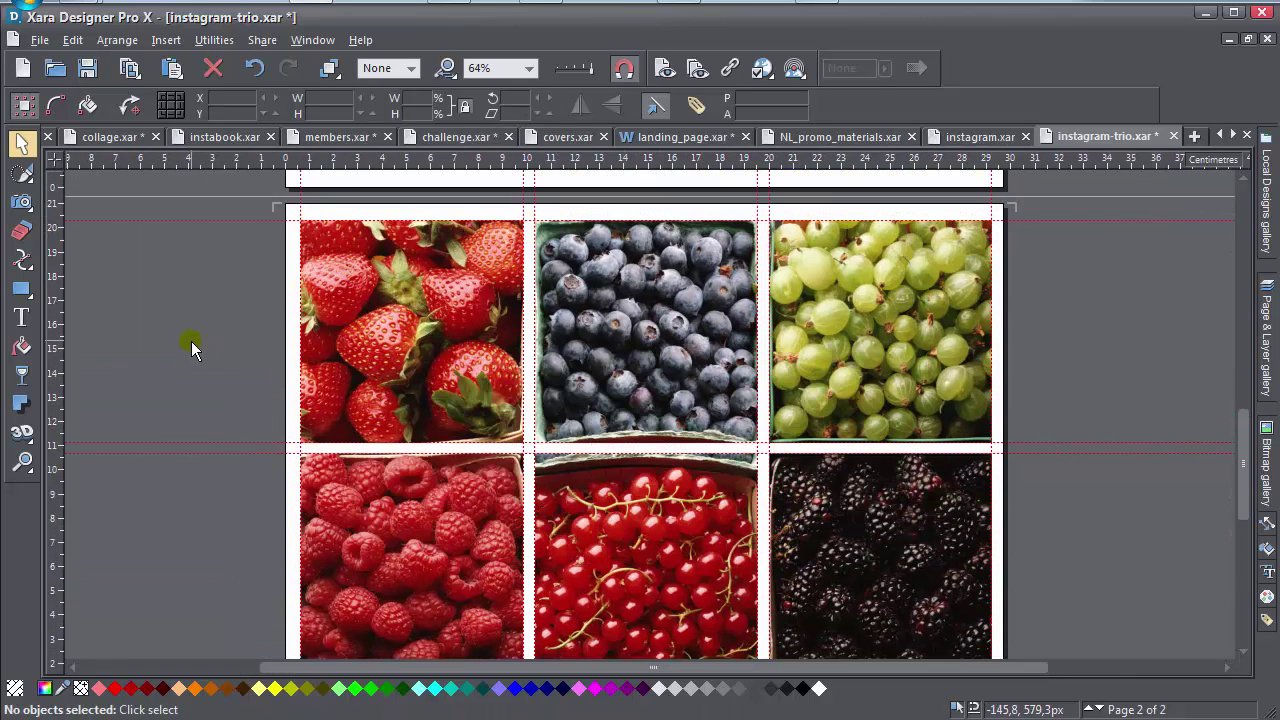
Draw a rectangle about 153 × 178 px beside the second page's strawberry square and give it a flat white fill.
click(21, 289)
drag(167, 297, 266, 411)
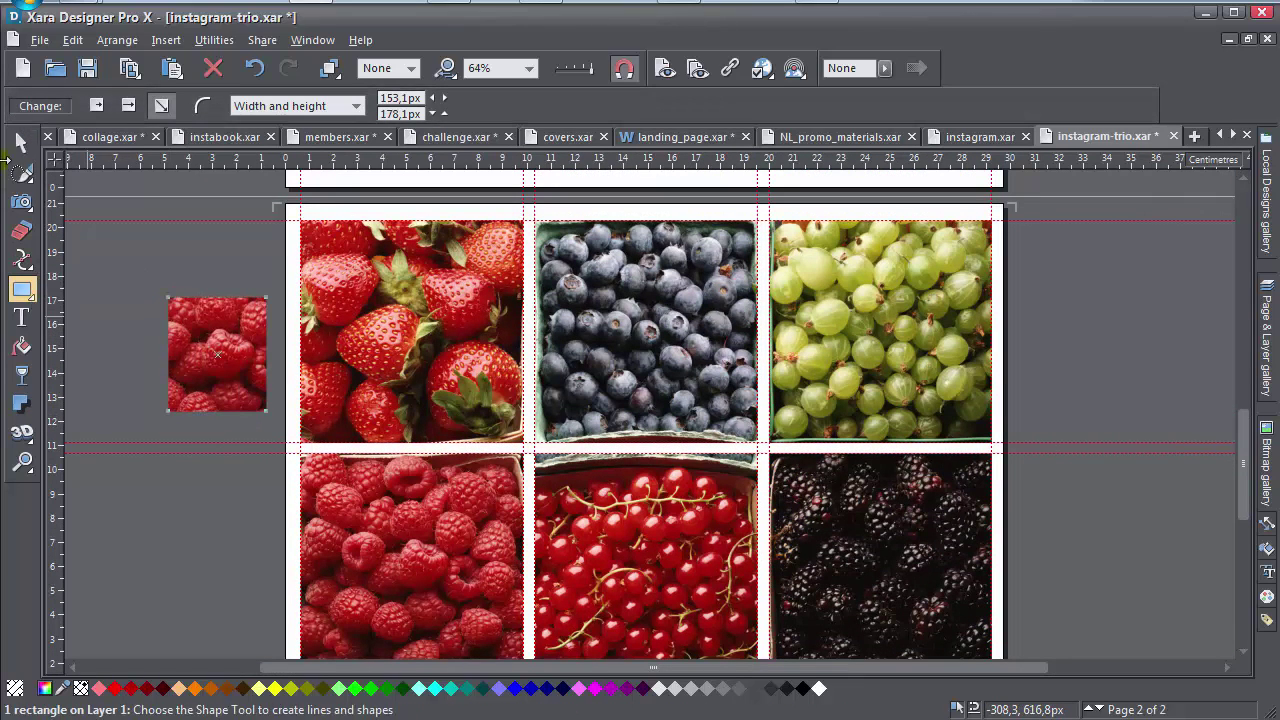
click(22, 347)
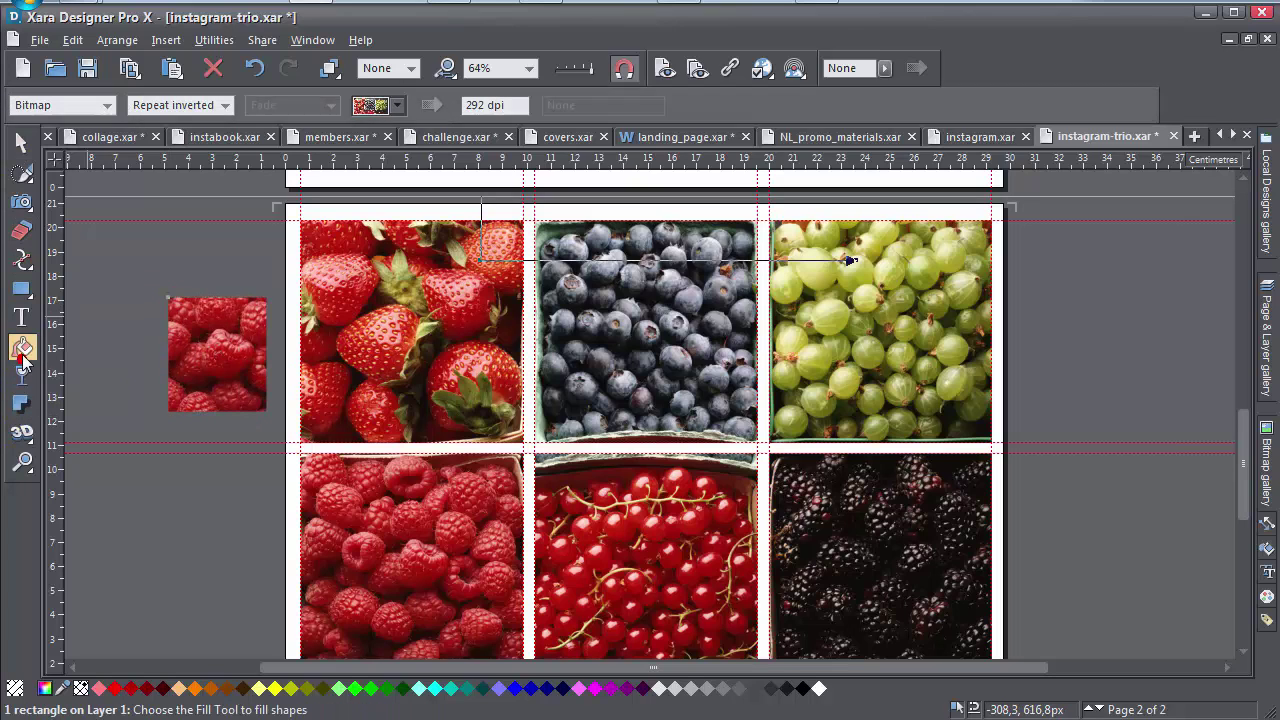
click(106, 105)
click(40, 124)
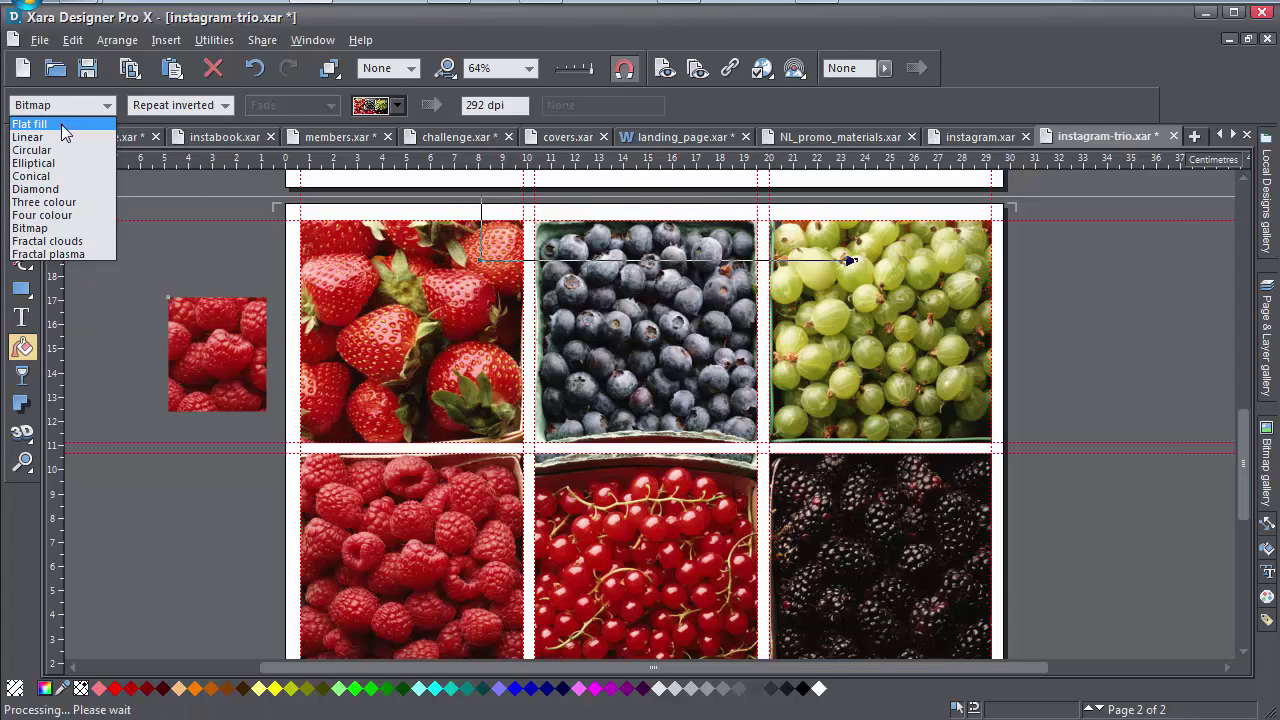
click(21, 143)
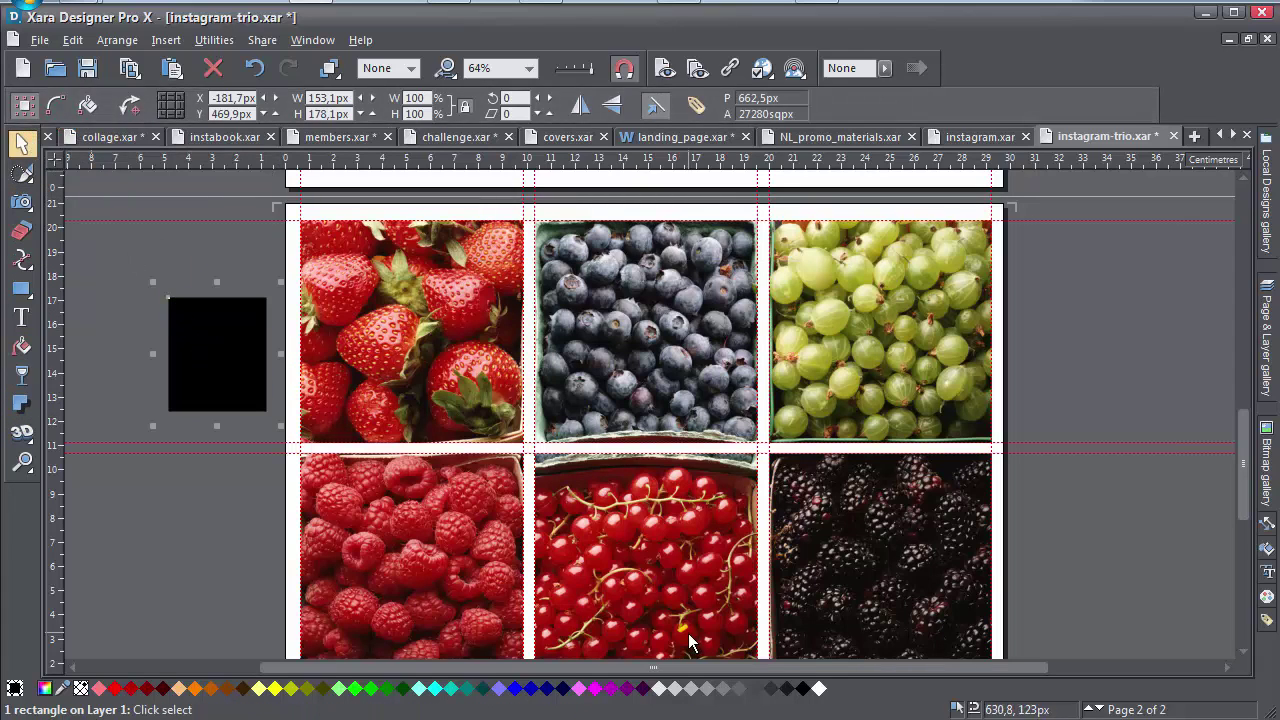
click(819, 688)
Move the white rectangle to X 0 px over the gap between the two rows and widen it to about 1111 px.
drag(214, 343, 302, 425)
scroll(314, 437, up, 3)
scroll(505, 484, down, 3)
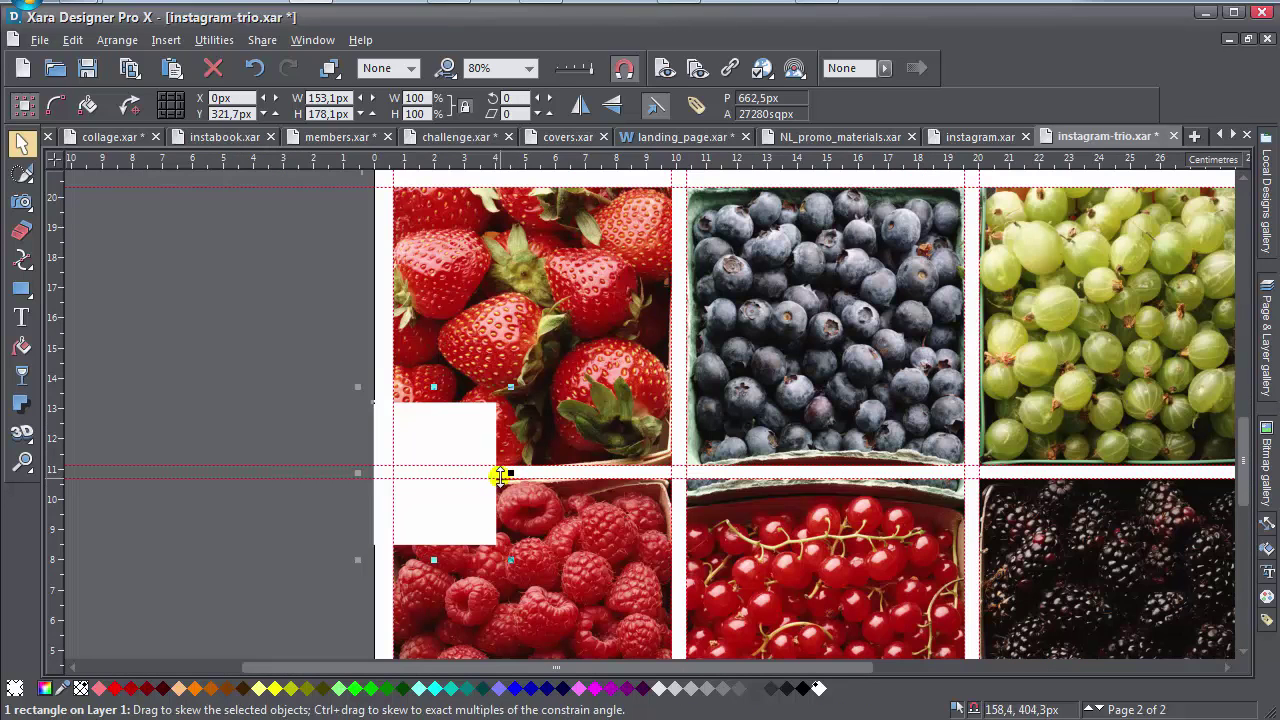
drag(500, 468, 1197, 500)
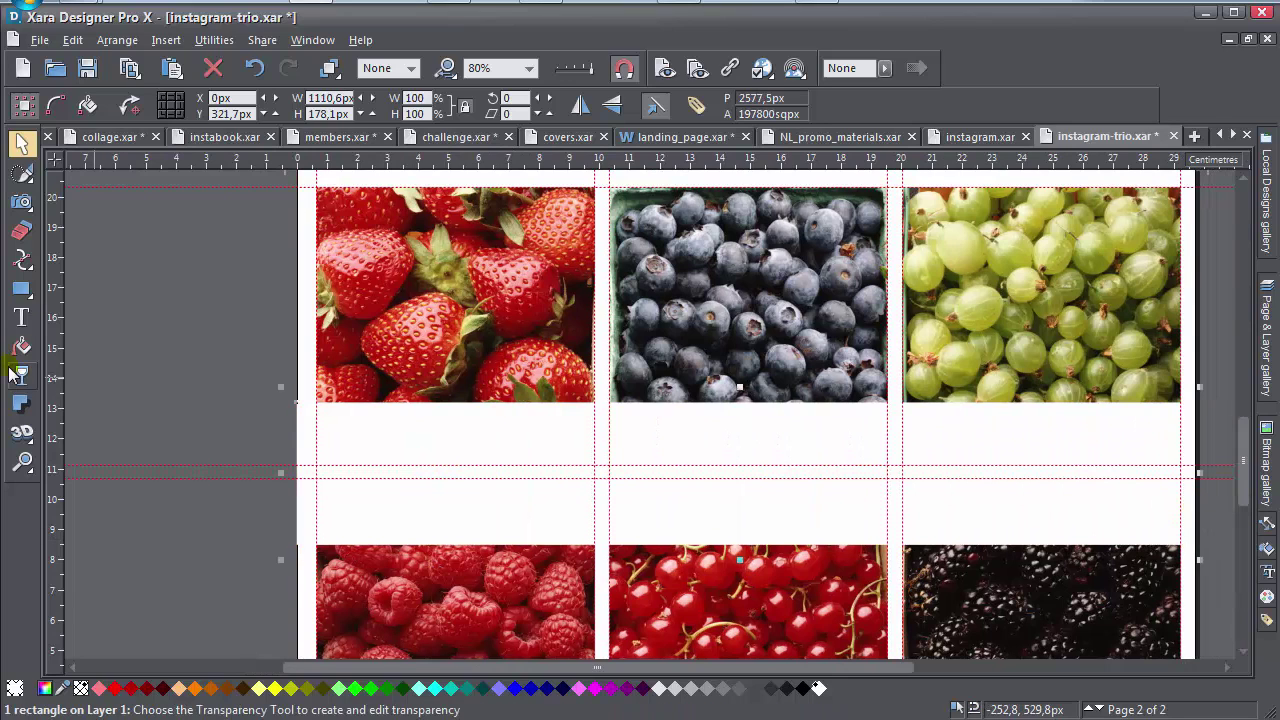
Make the white strip between the two rows semi-transparent and deselect it.
click(23, 373)
drag(567, 105, 609, 110)
click(21, 142)
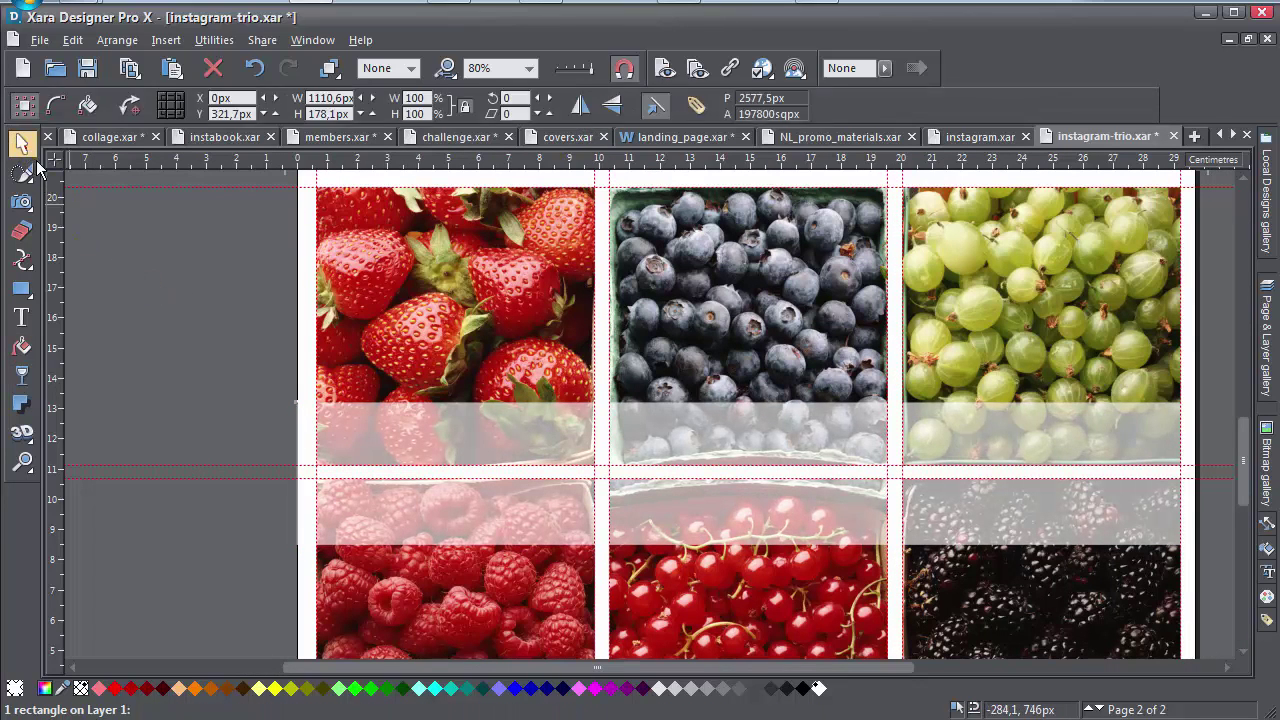
key(Escape)
scroll(546, 403, down, 1)
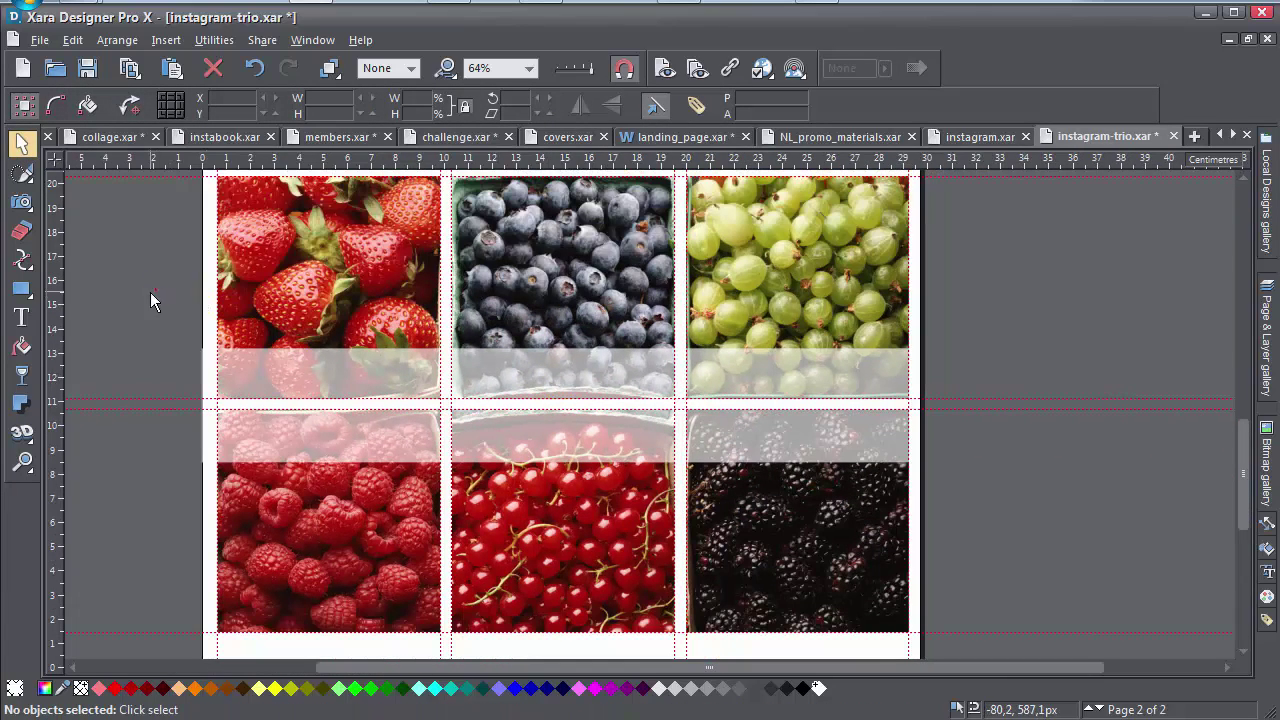
Place a text line reading "ТУТ ТЕУСТ" on the part of the strip that covers the strawberry square.
click(22, 318)
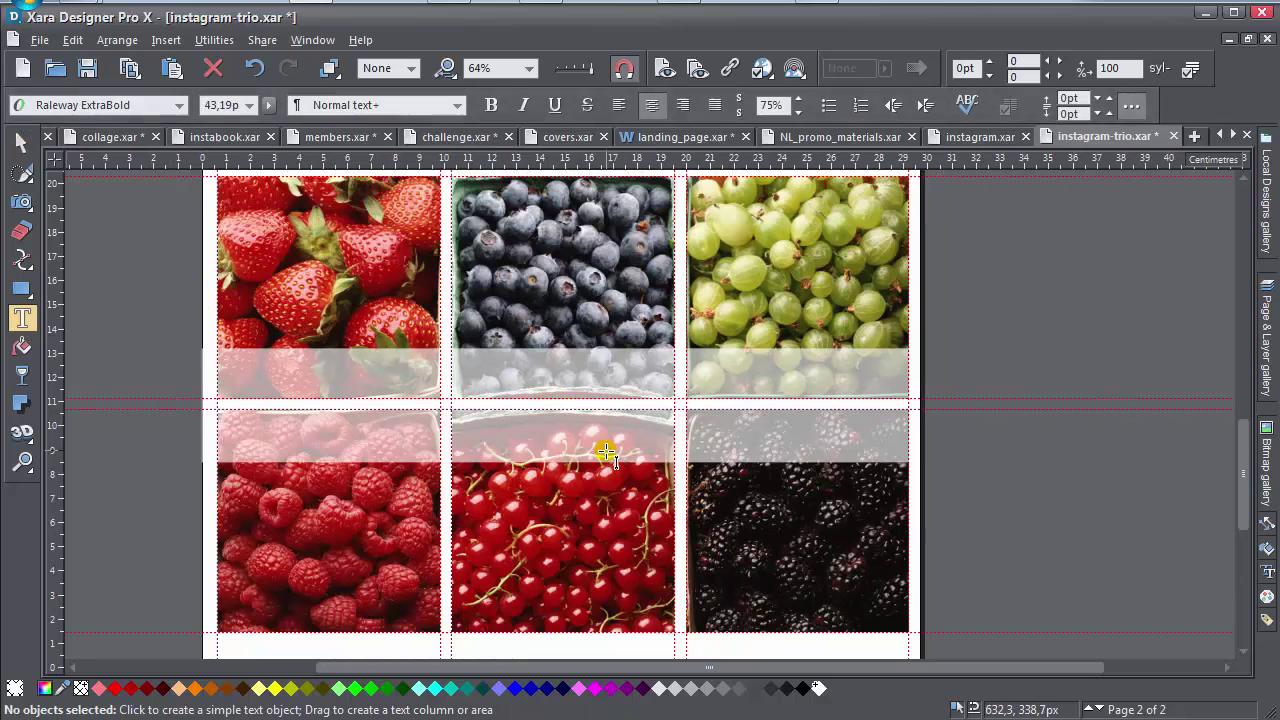
scroll(335, 370, up, 3)
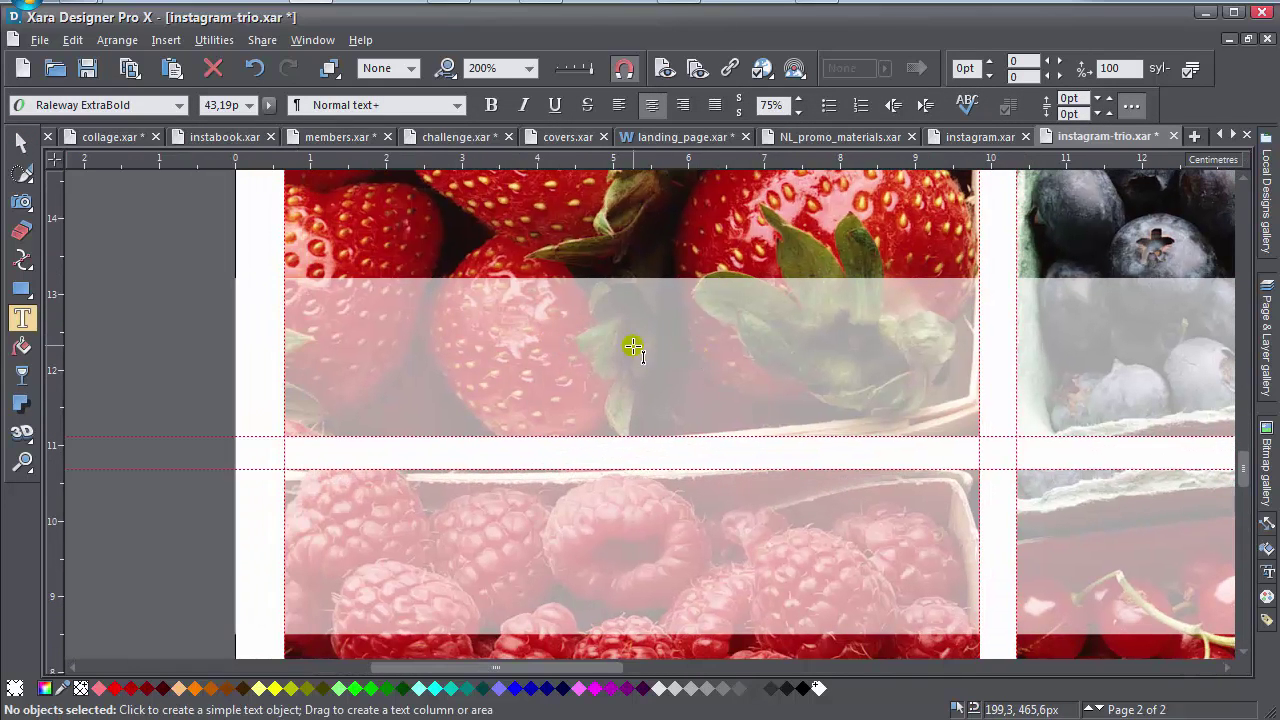
click(614, 343)
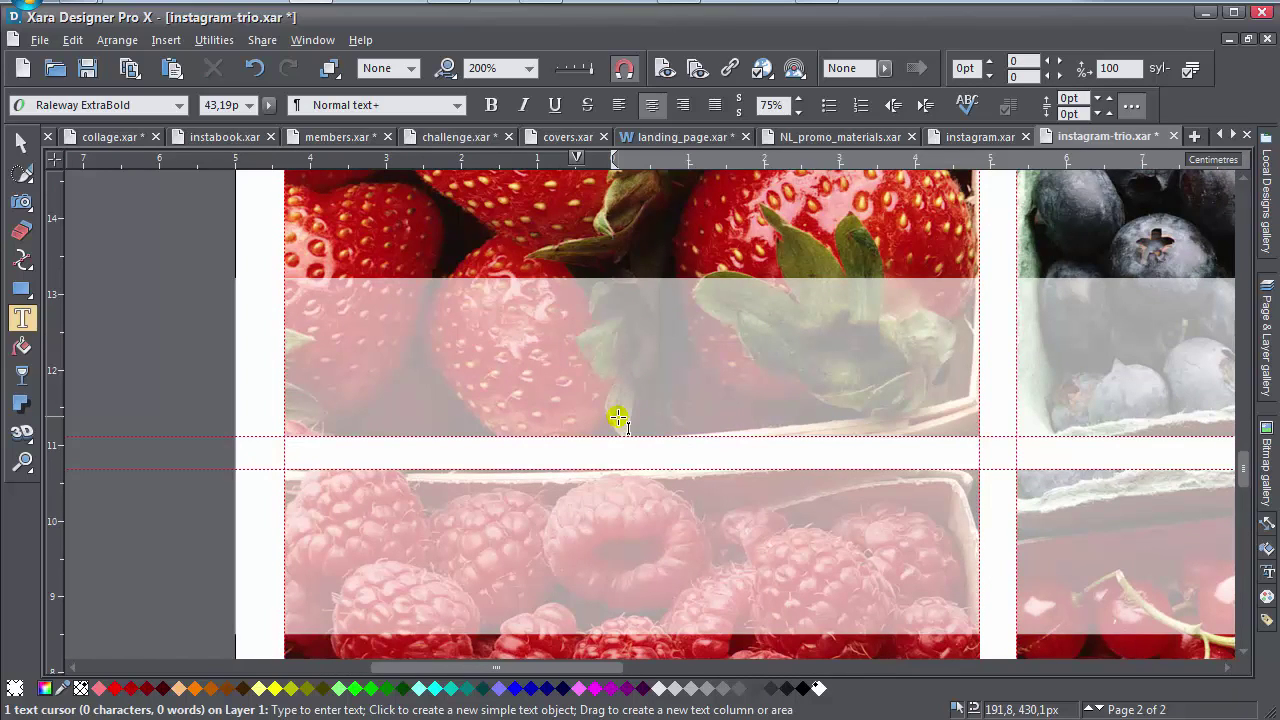
text(ТУТ ТЕУС)
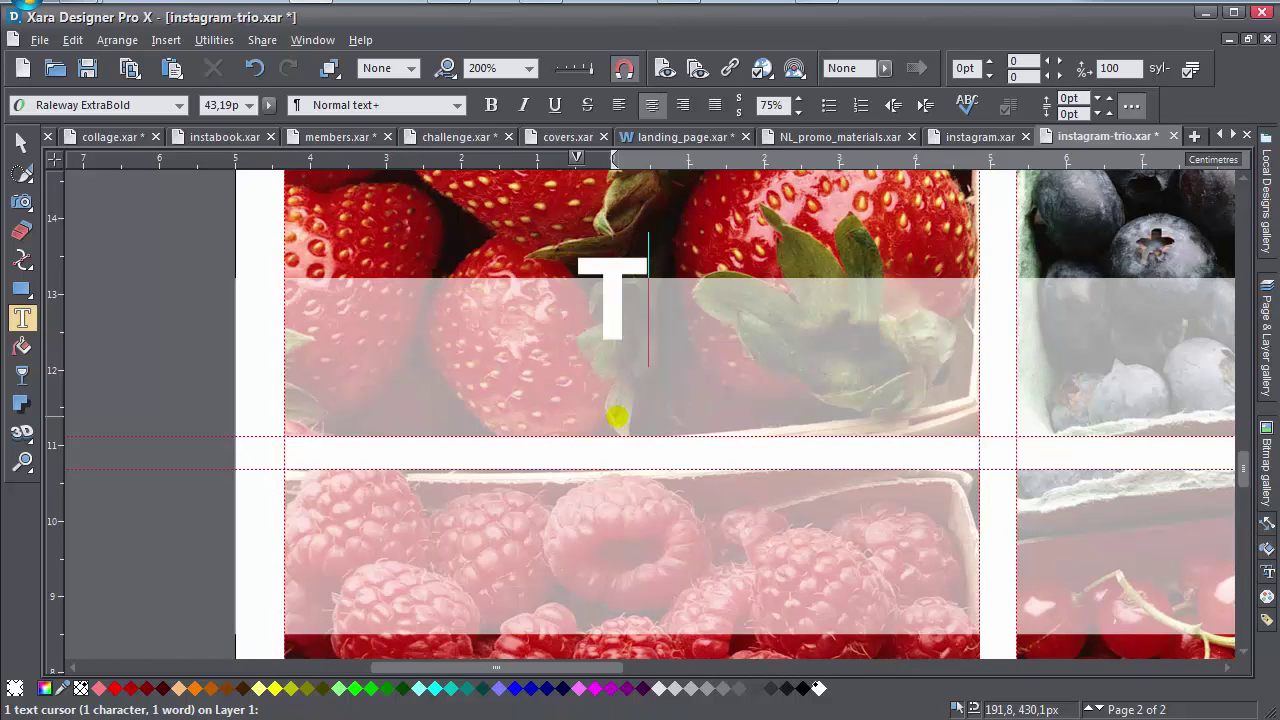
text(Т)
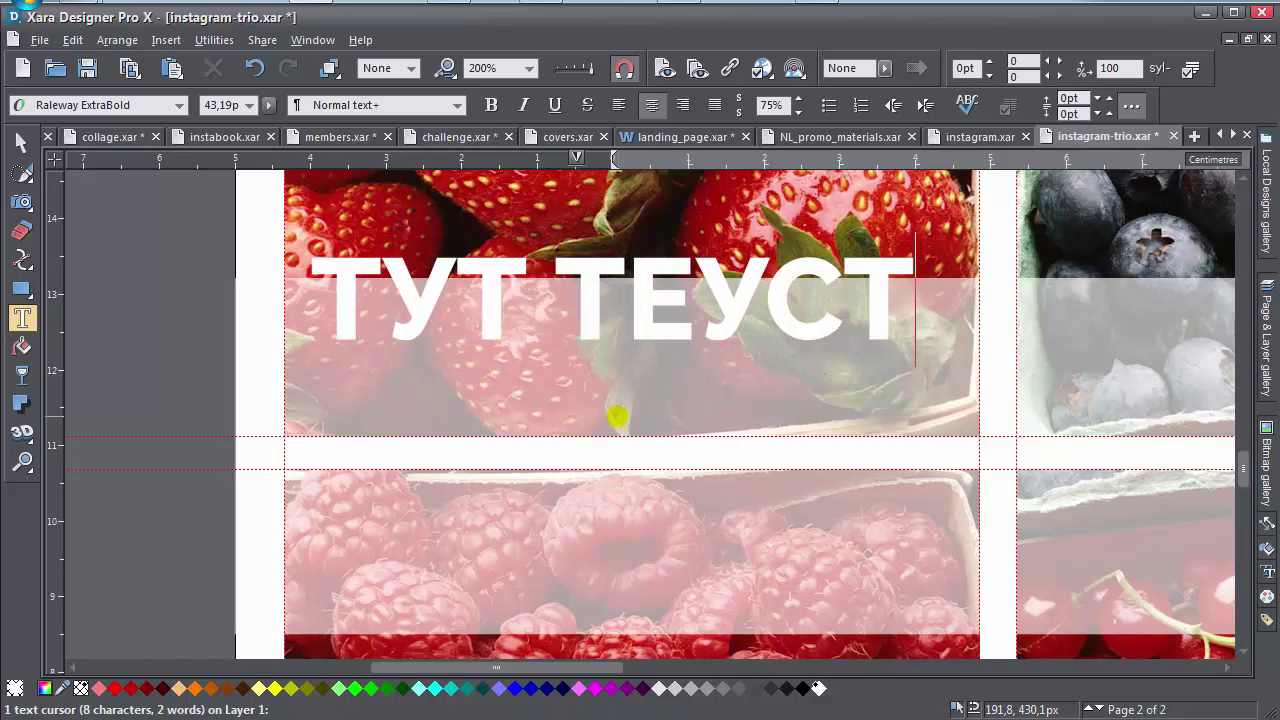
Correct the text line's second word to "ТЕКСТ", append "ТЕМЫ" and select the whole line.
key(Left)
key(Left)
key(shift+Left)
text(Е)
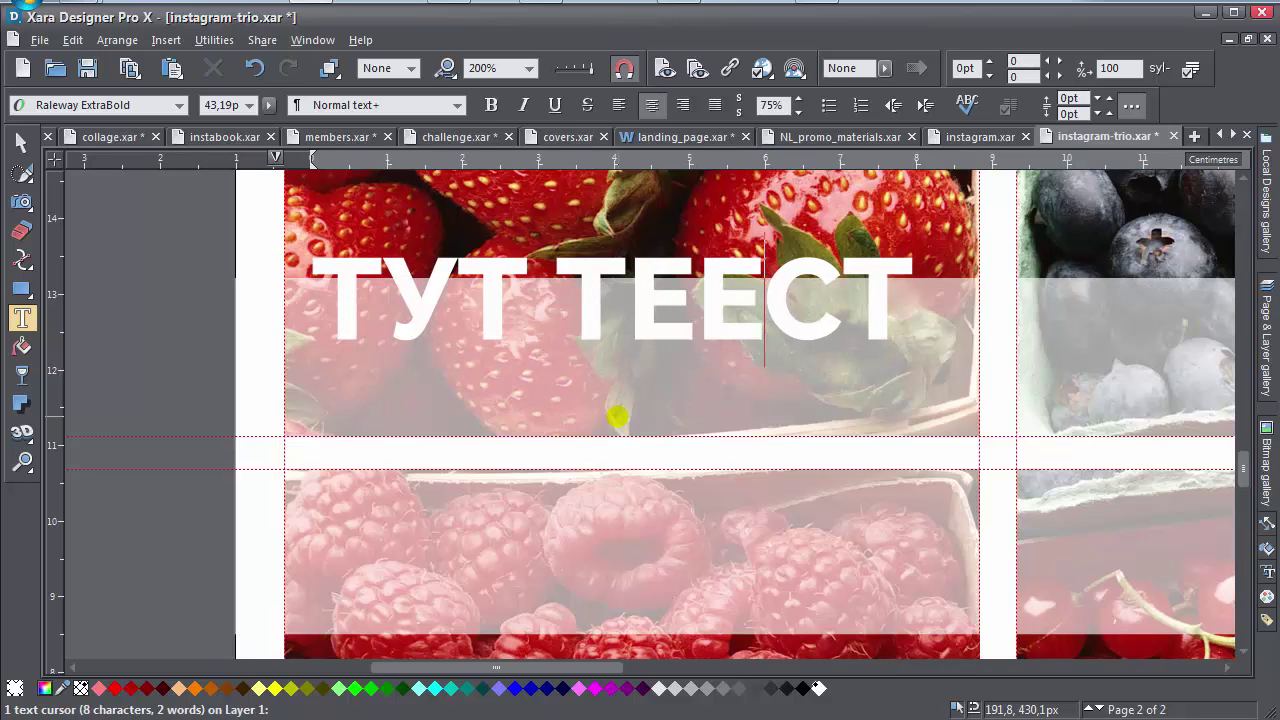
text(К)
key(shift+Left)
key(Left)
key(BackSpace)
key(End)
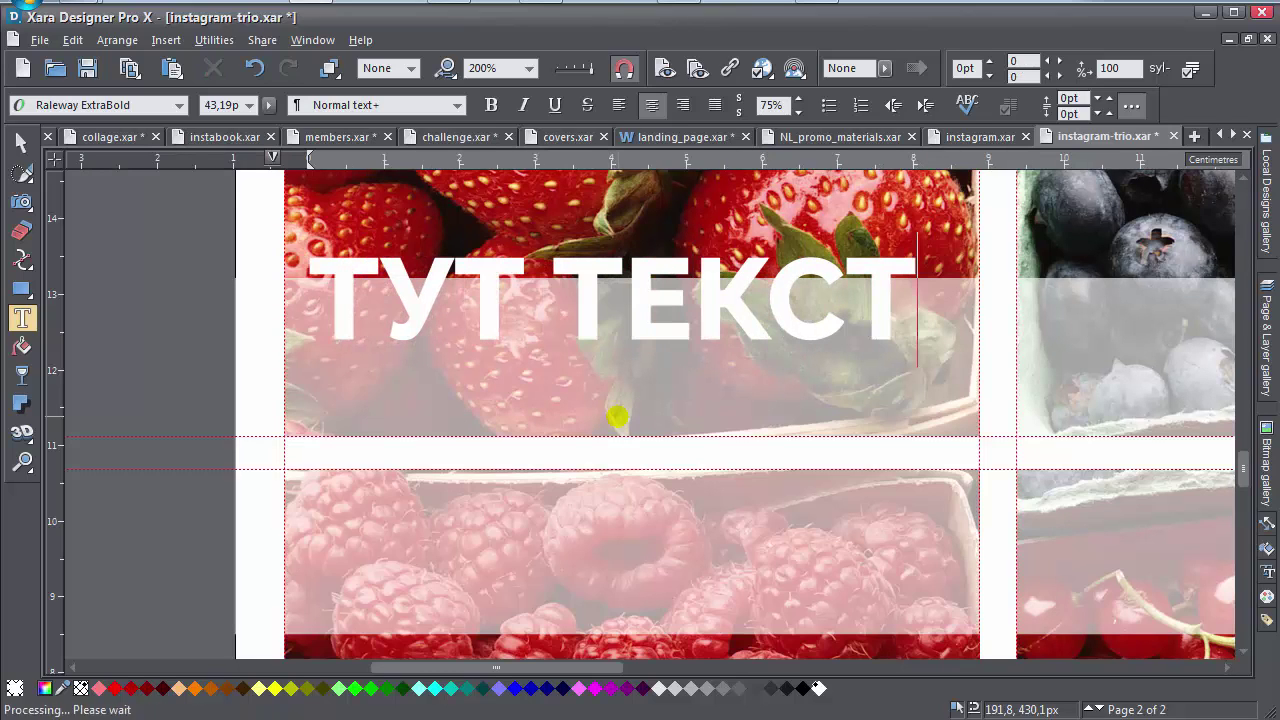
text(ТЕМЫ)
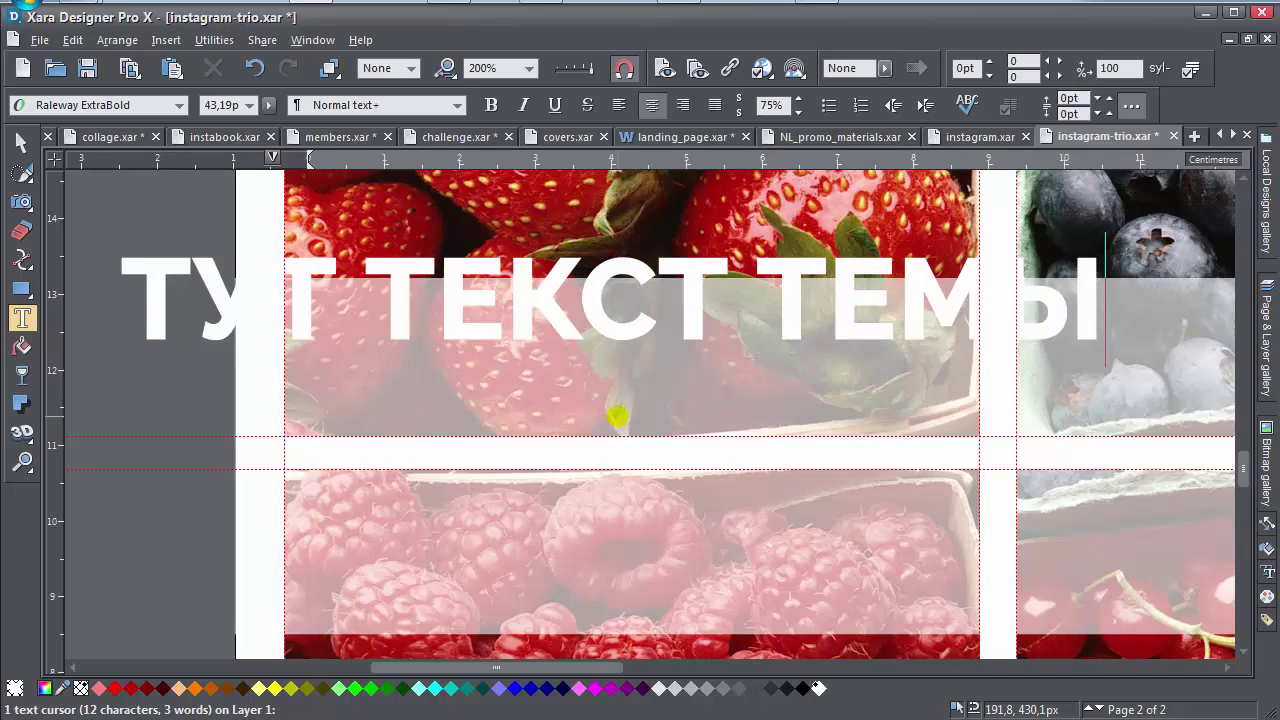
key(ctrl+a)
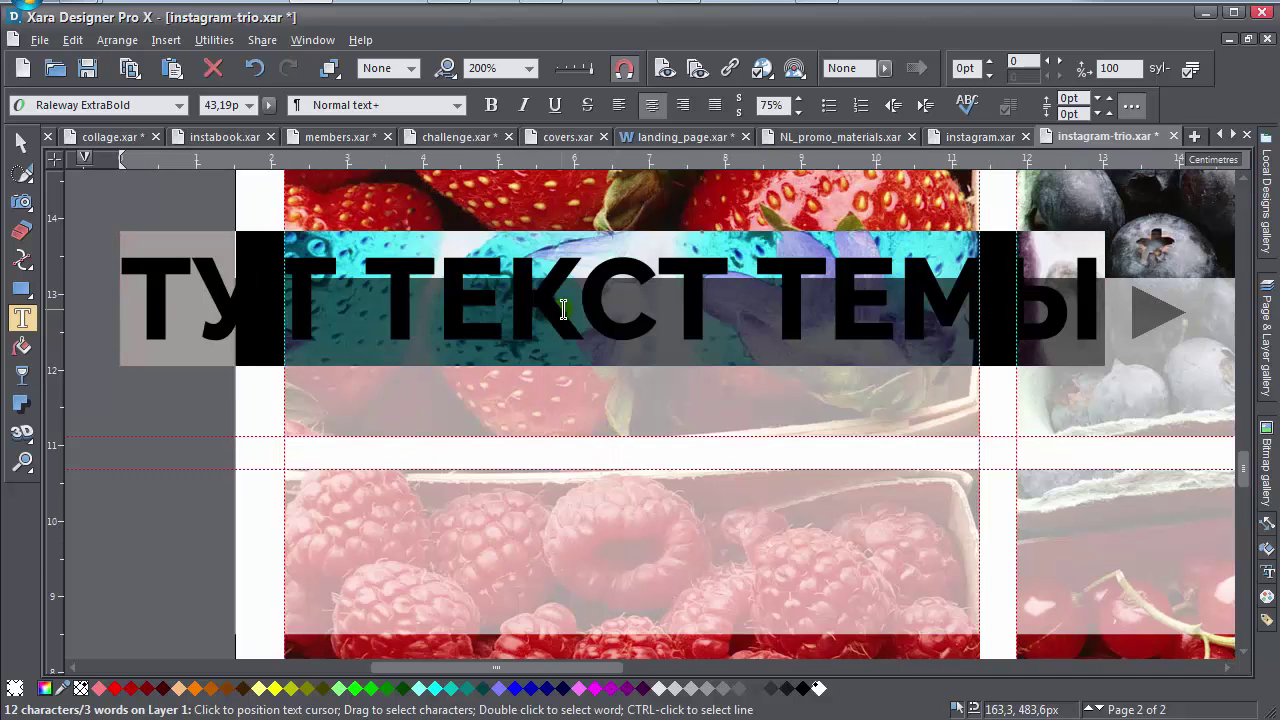
Colour the "ТУТ ТЕКСТ ТЕМЫ" line dark red, shrink it and centre it near the strip's lower edge on the strawberry square.
scroll(505, 545, up, 3)
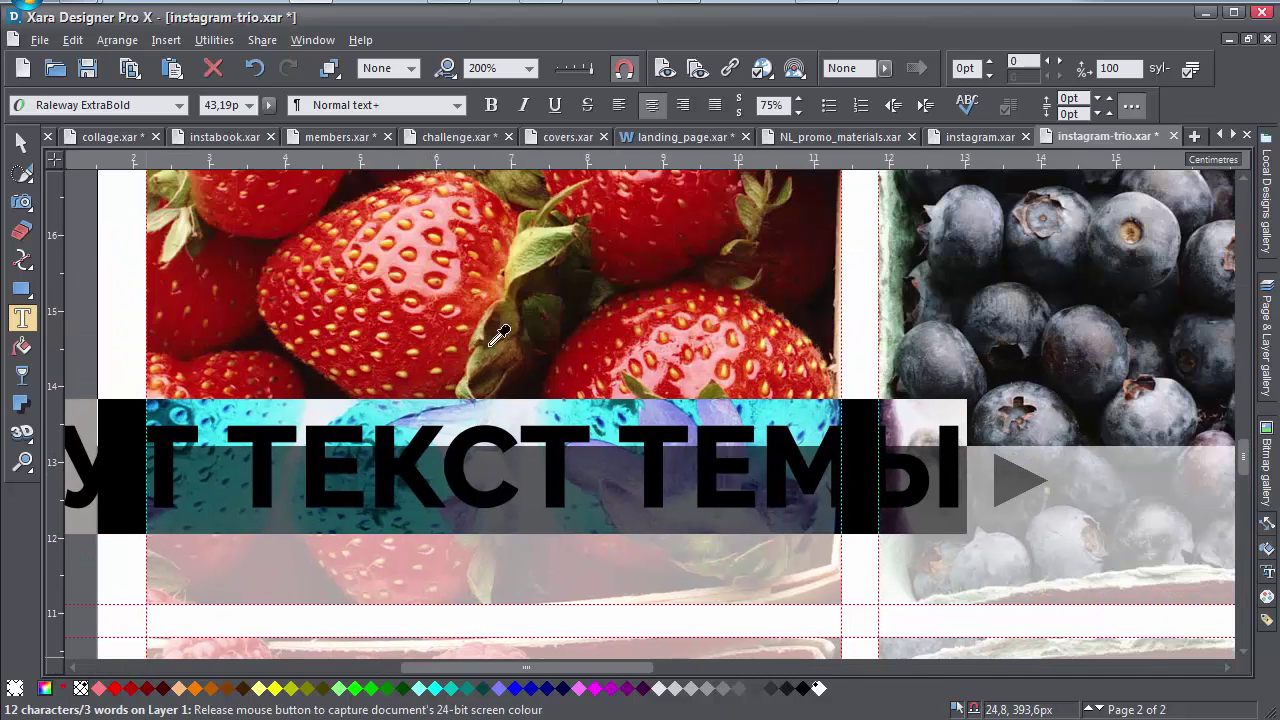
click(131, 688)
click(20, 142)
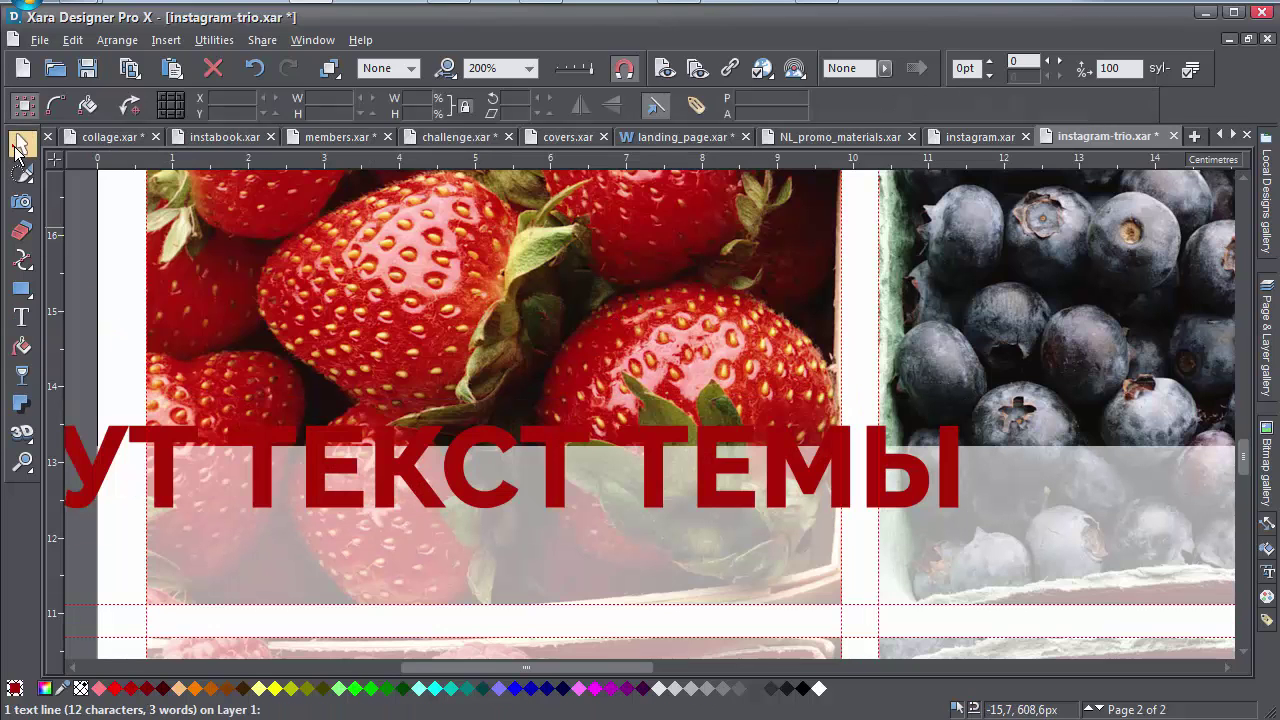
drag(970, 466, 603, 577)
key(Escape)
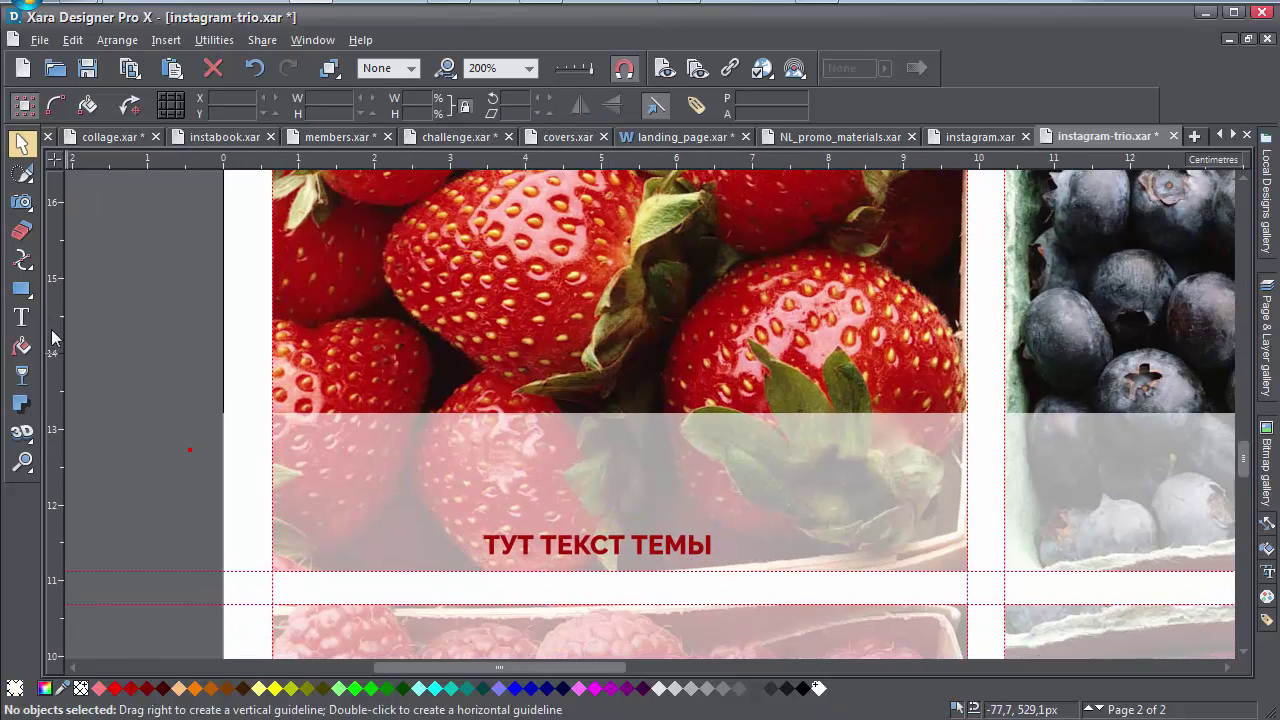
Add a centred two-line text "Название материала, о которо" / "вы хотите поговорить" on the strip over the strawberry square.
click(22, 317)
click(363, 484)
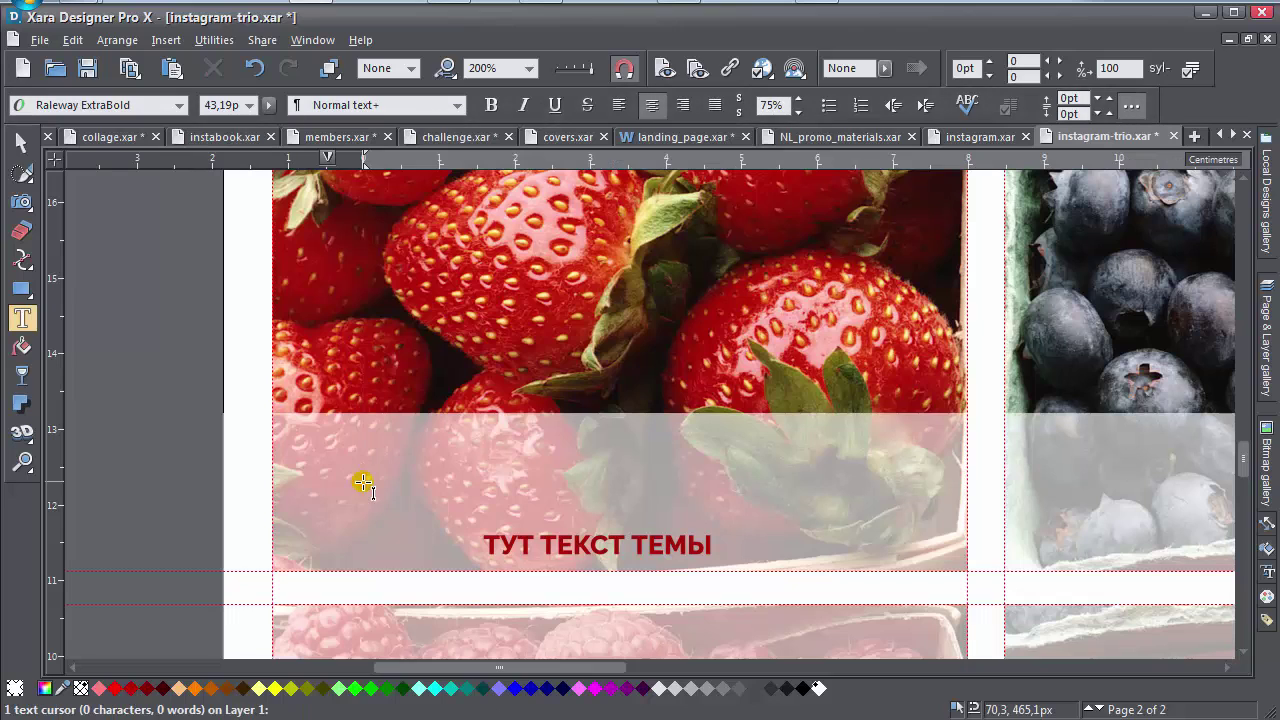
text(Название)
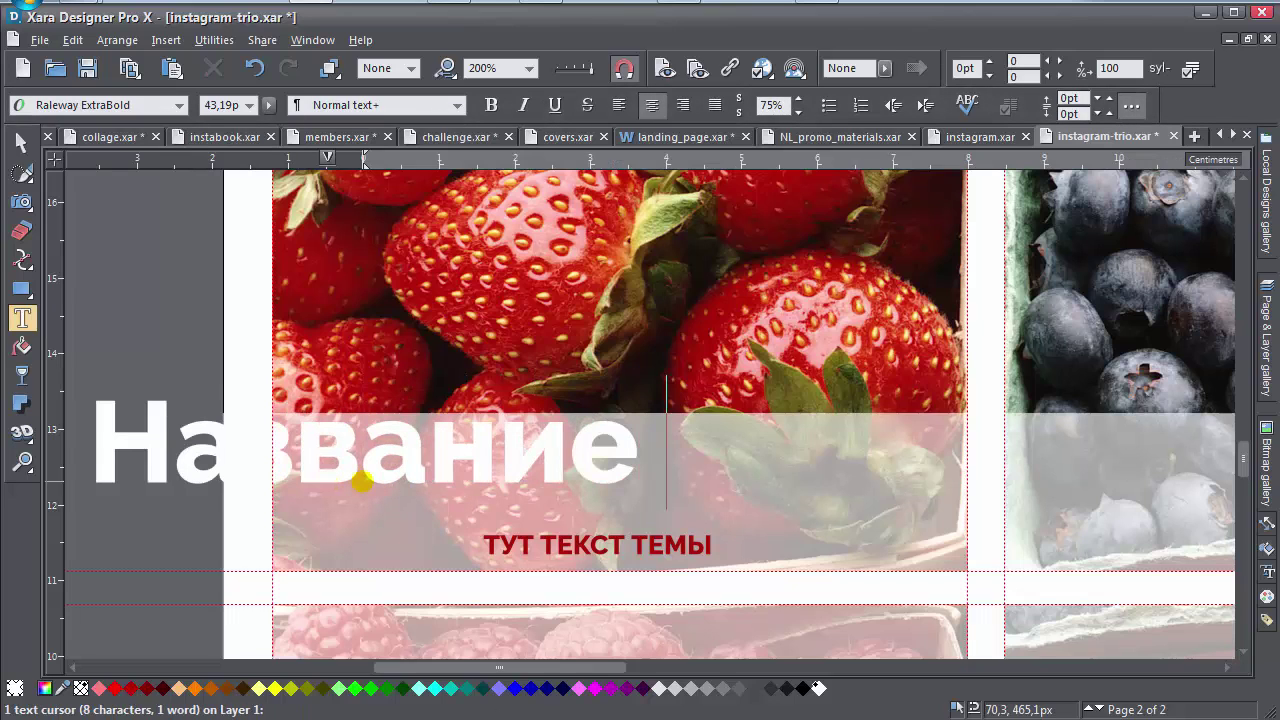
text( мате)
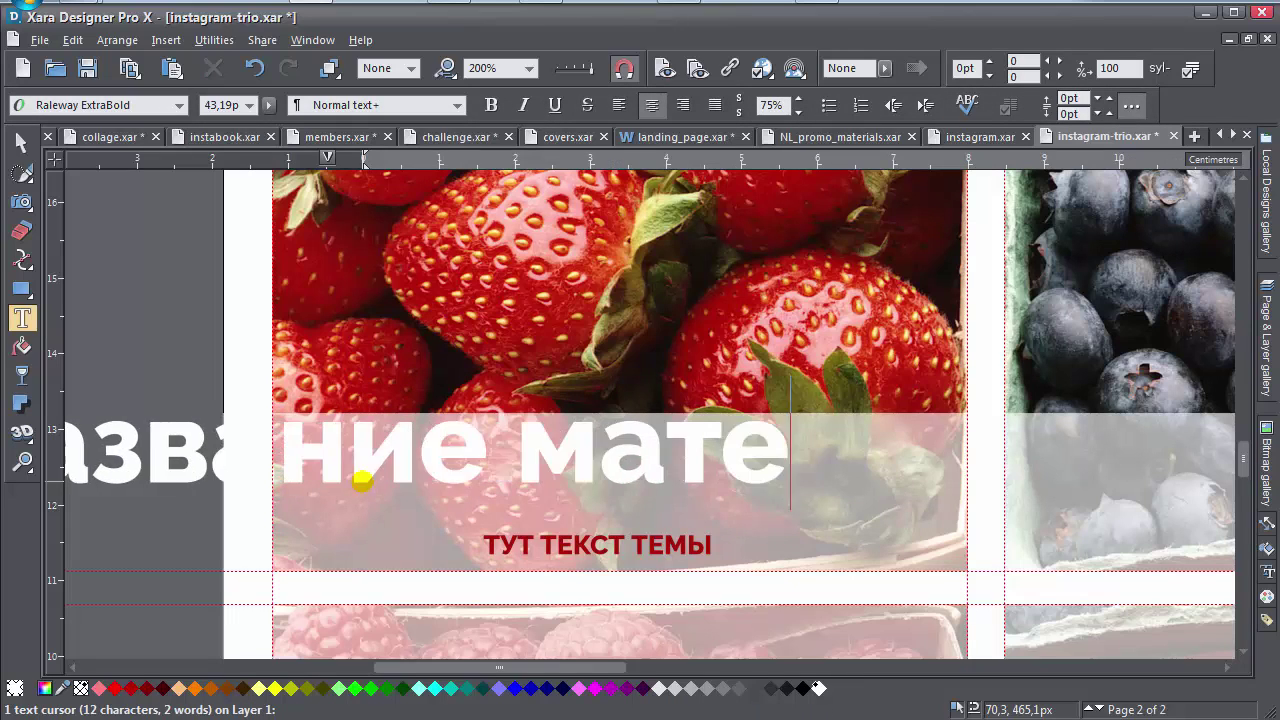
text(риала,)
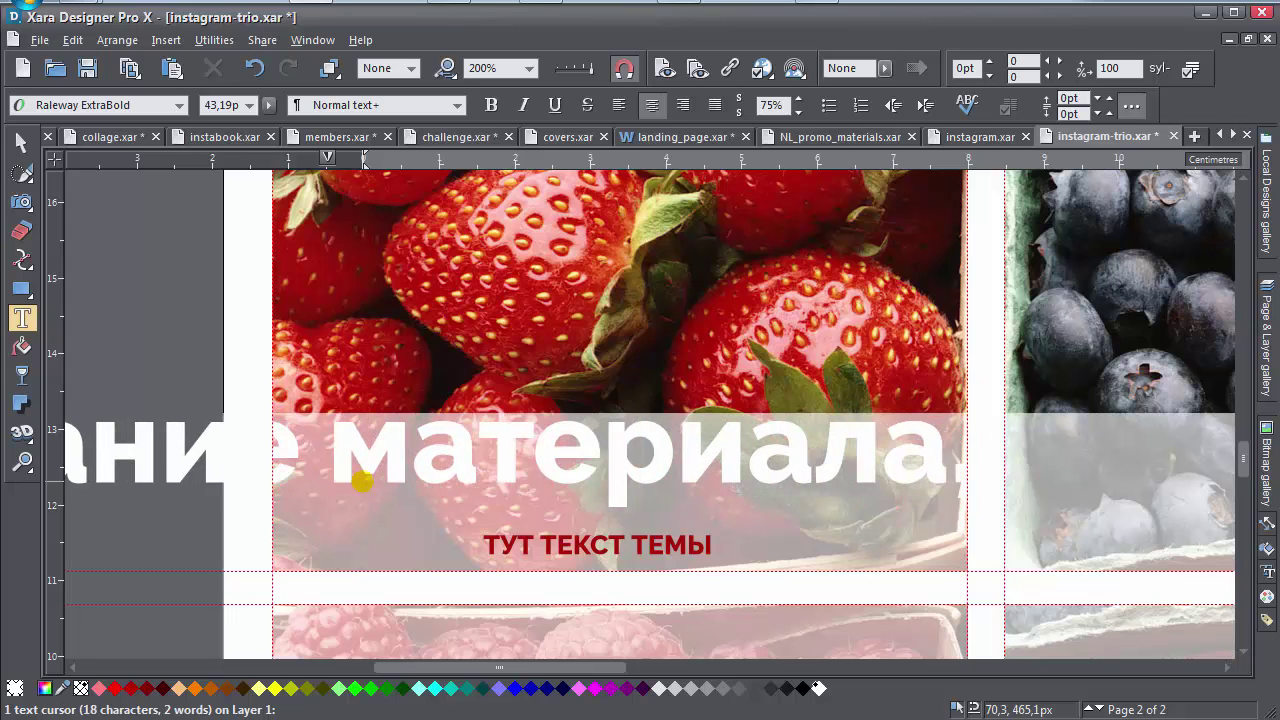
text( о котором в)
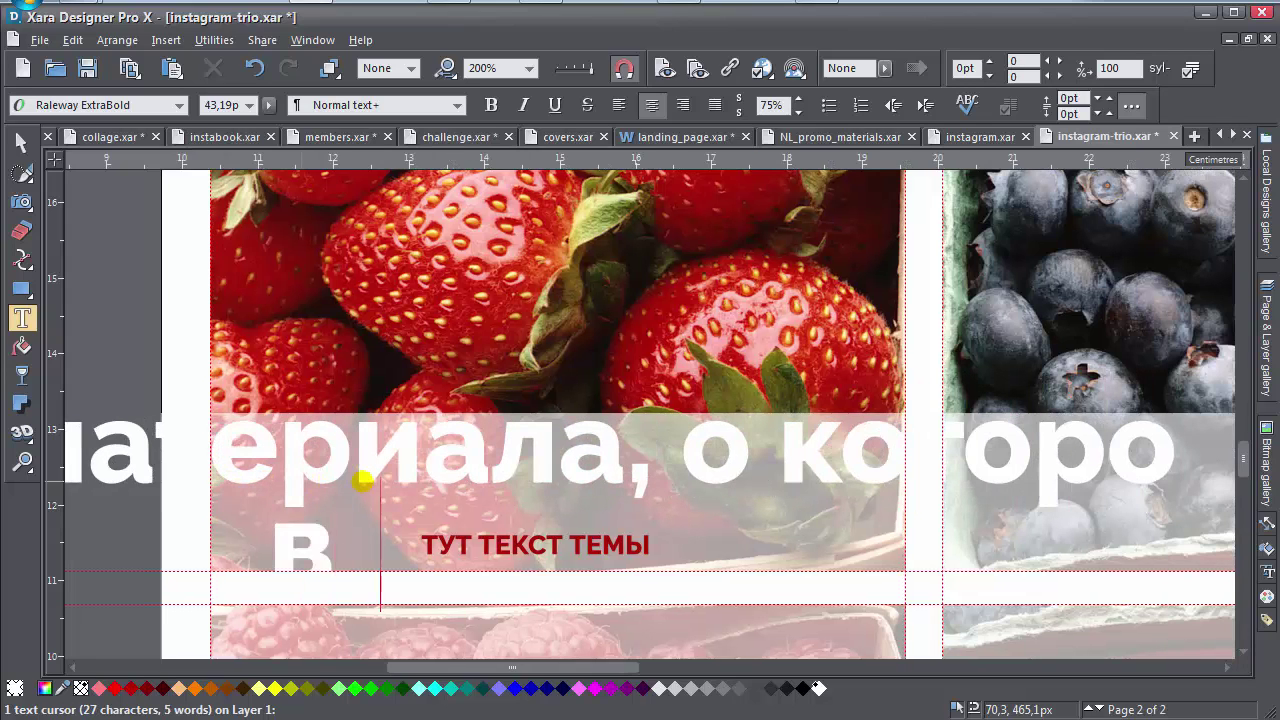
text(ы хотите п)
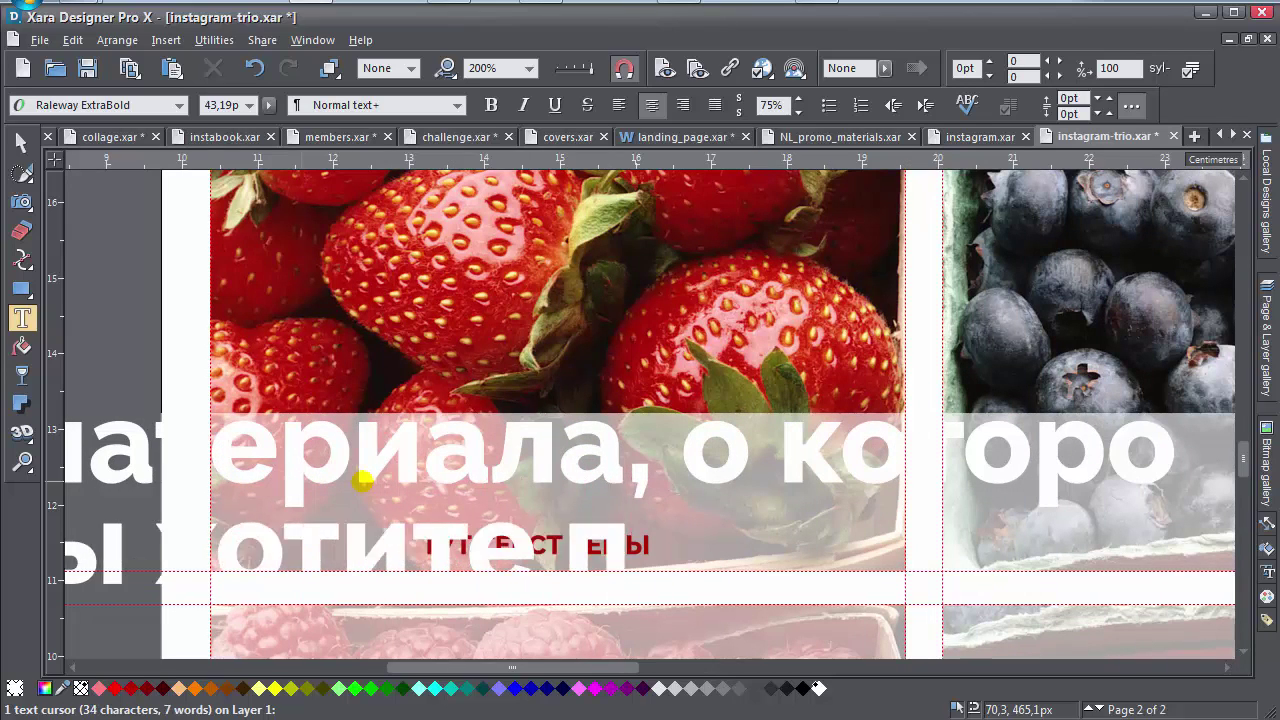
text(оговорить)
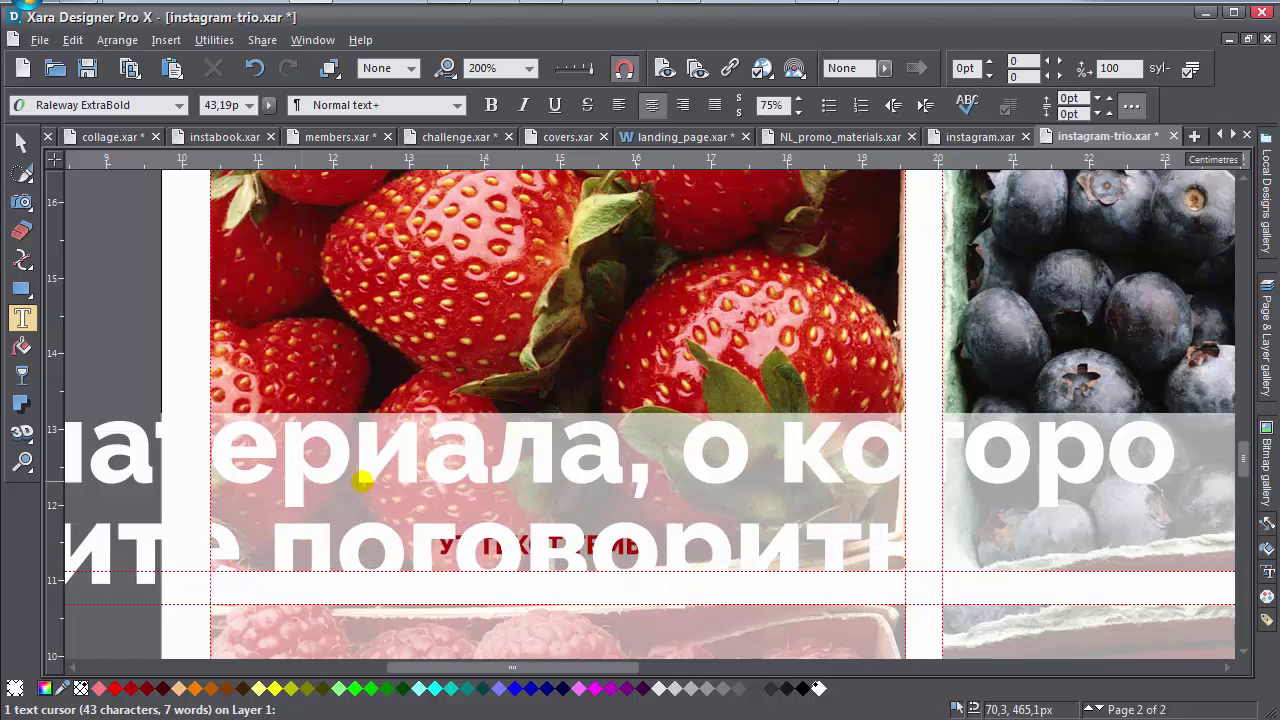
Format the whole new title text in Raleway Medium, near-black, at 16,5 pt.
key(ctrl+a)
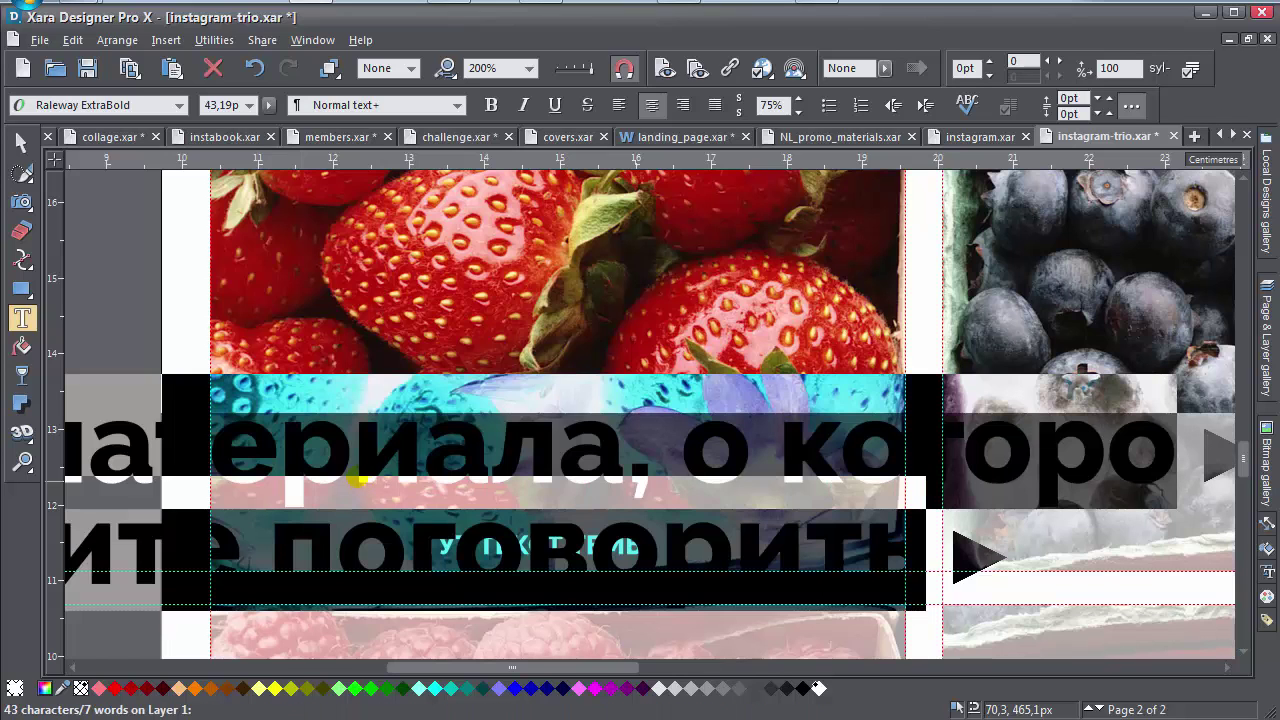
click(180, 106)
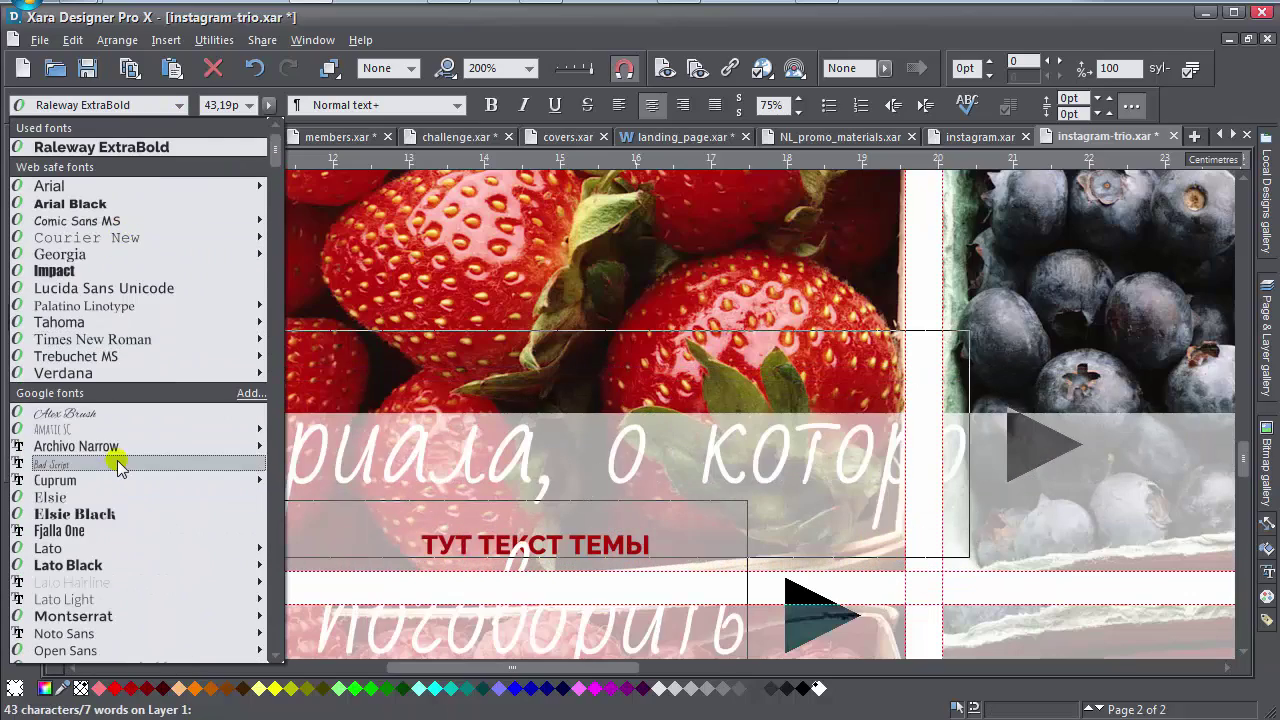
scroll(114, 466, down, 8)
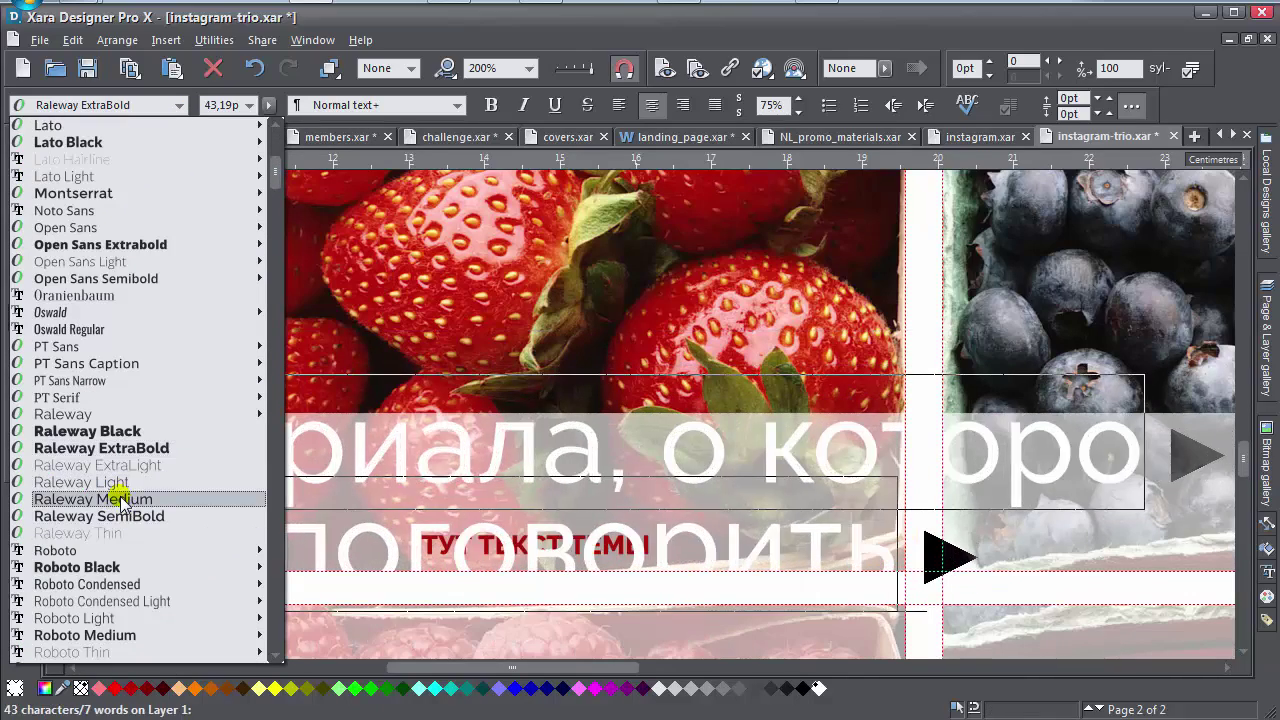
click(120, 499)
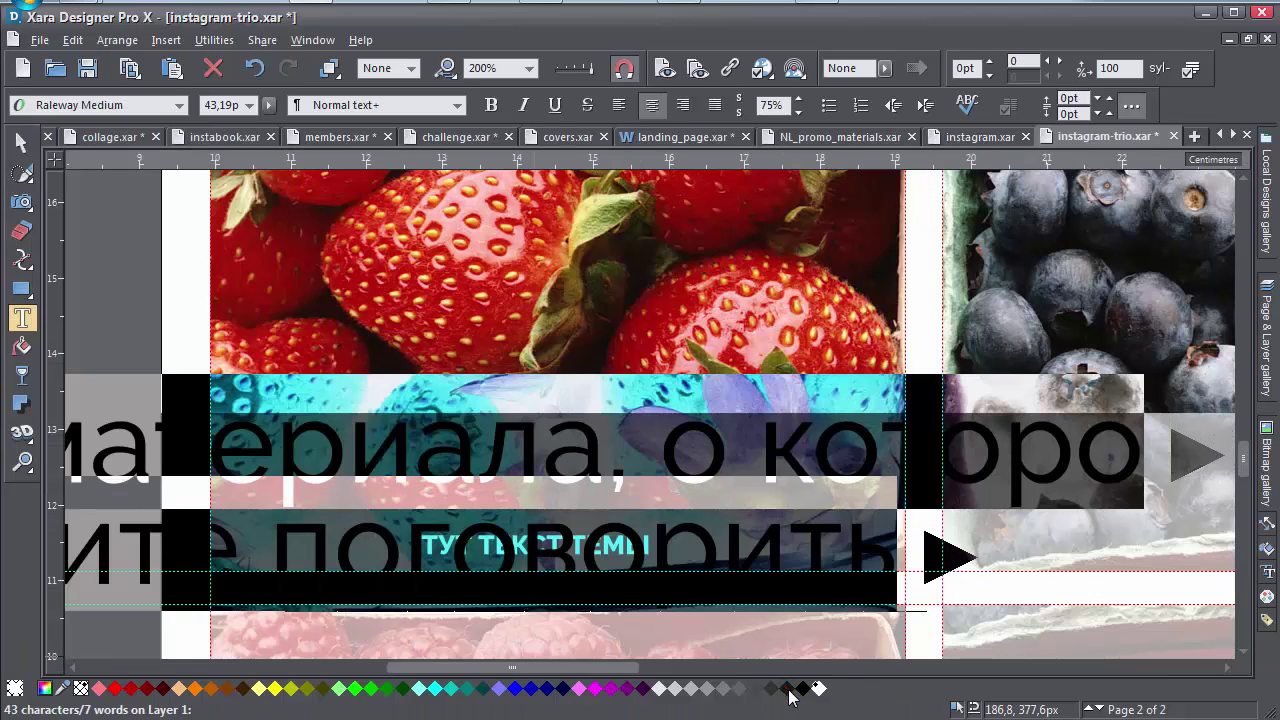
click(818, 688)
click(269, 106)
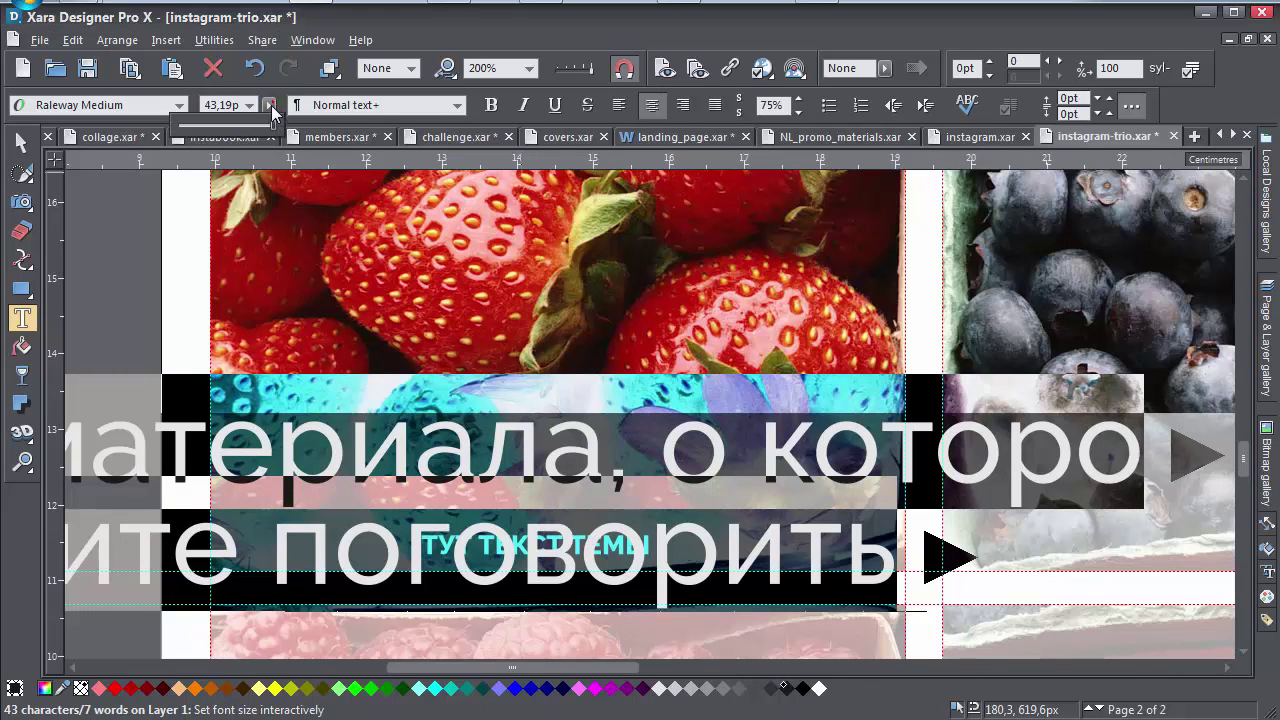
drag(272, 128, 226, 123)
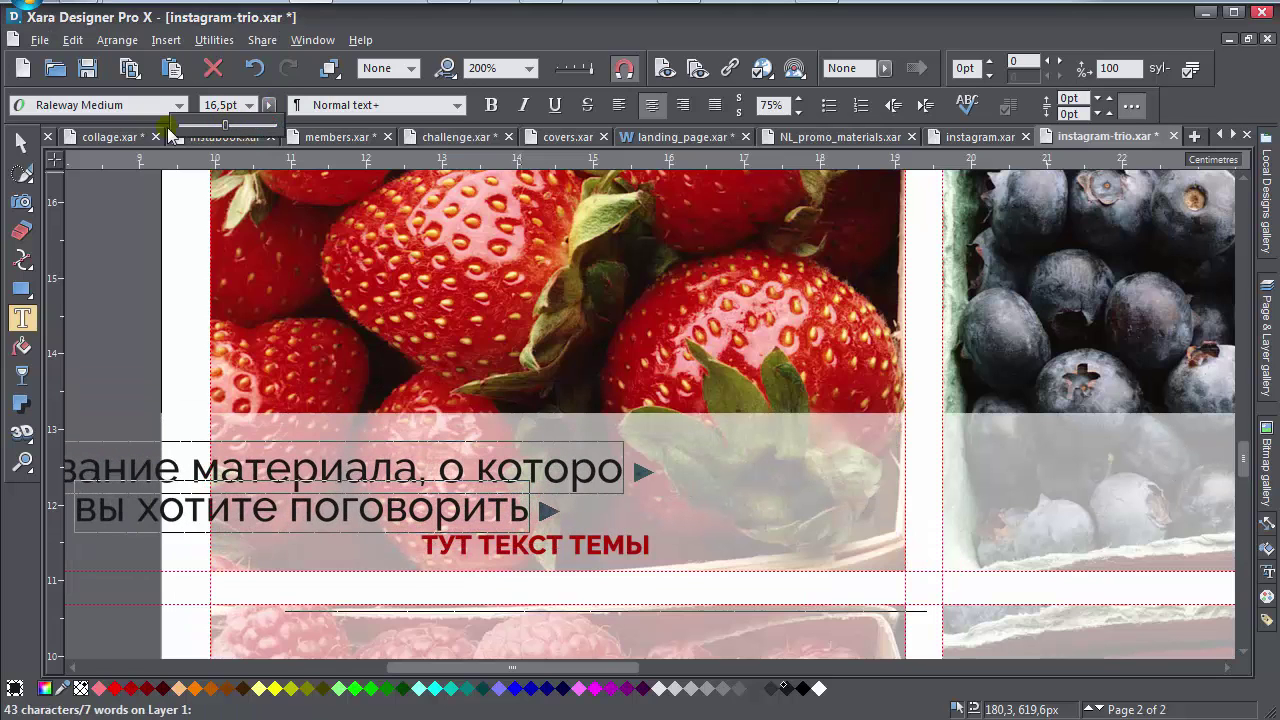
Move the title onto the strip above the dark red line, at about X 35,8 px, Y 448,5 px.
click(22, 145)
click(378, 455)
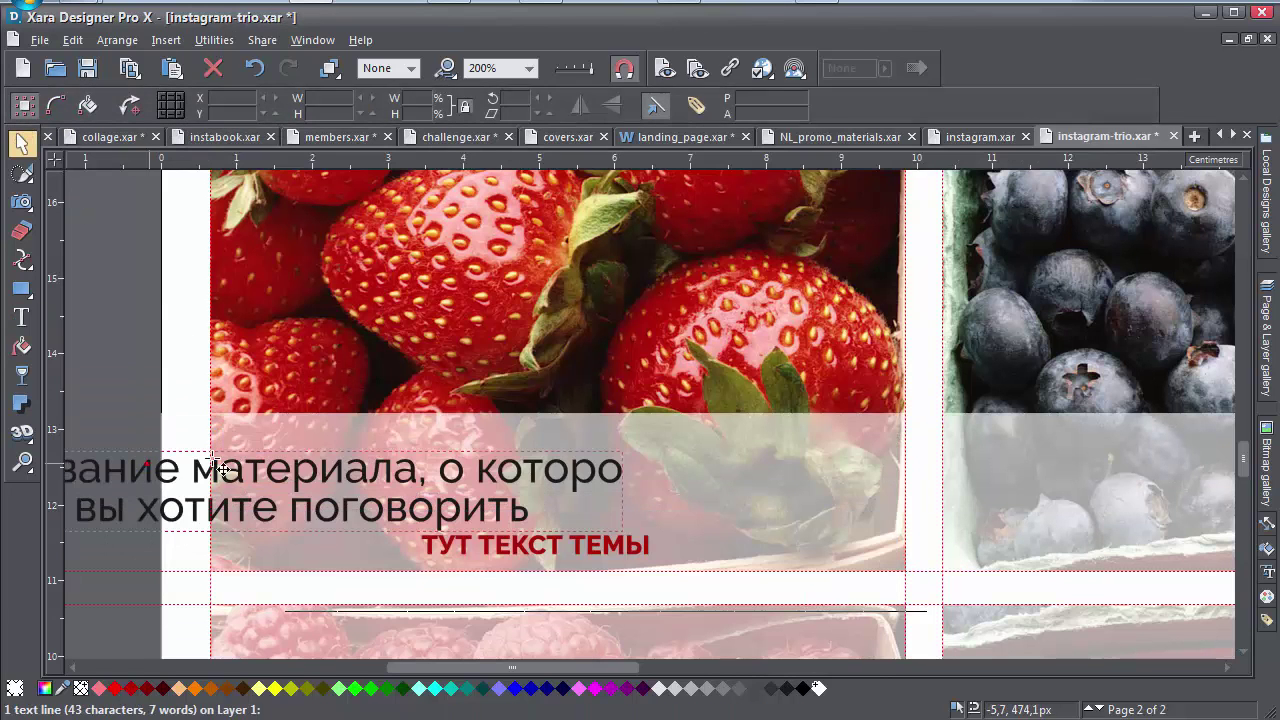
drag(377, 453, 398, 452)
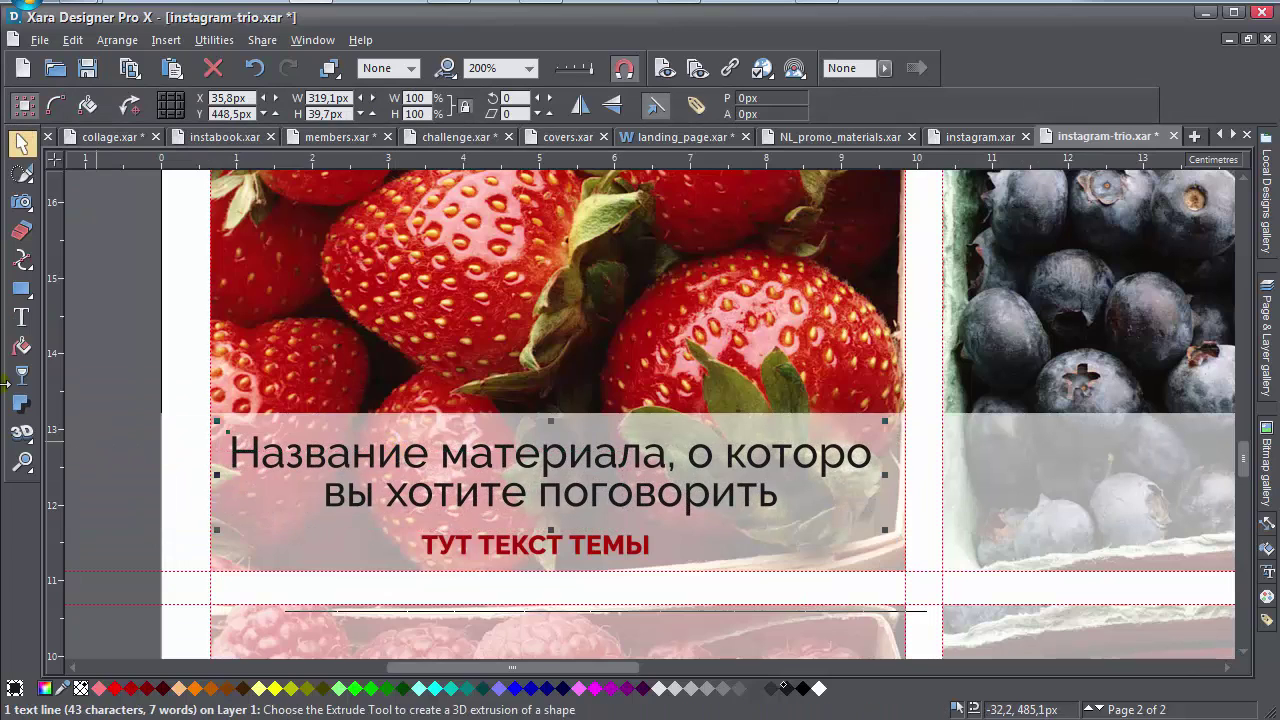
Complete the title's word "котором", set the whole title to 15 pt and deselect it.
click(23, 319)
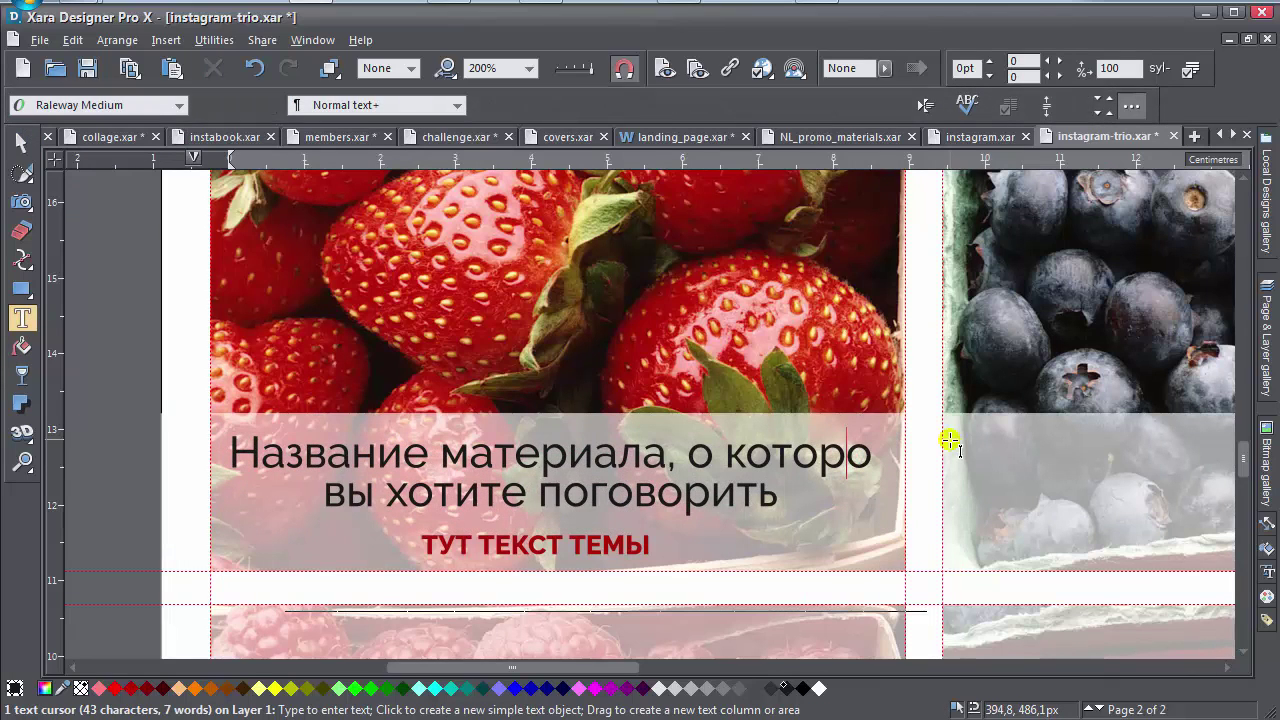
text(м)
key(ctrl+a)
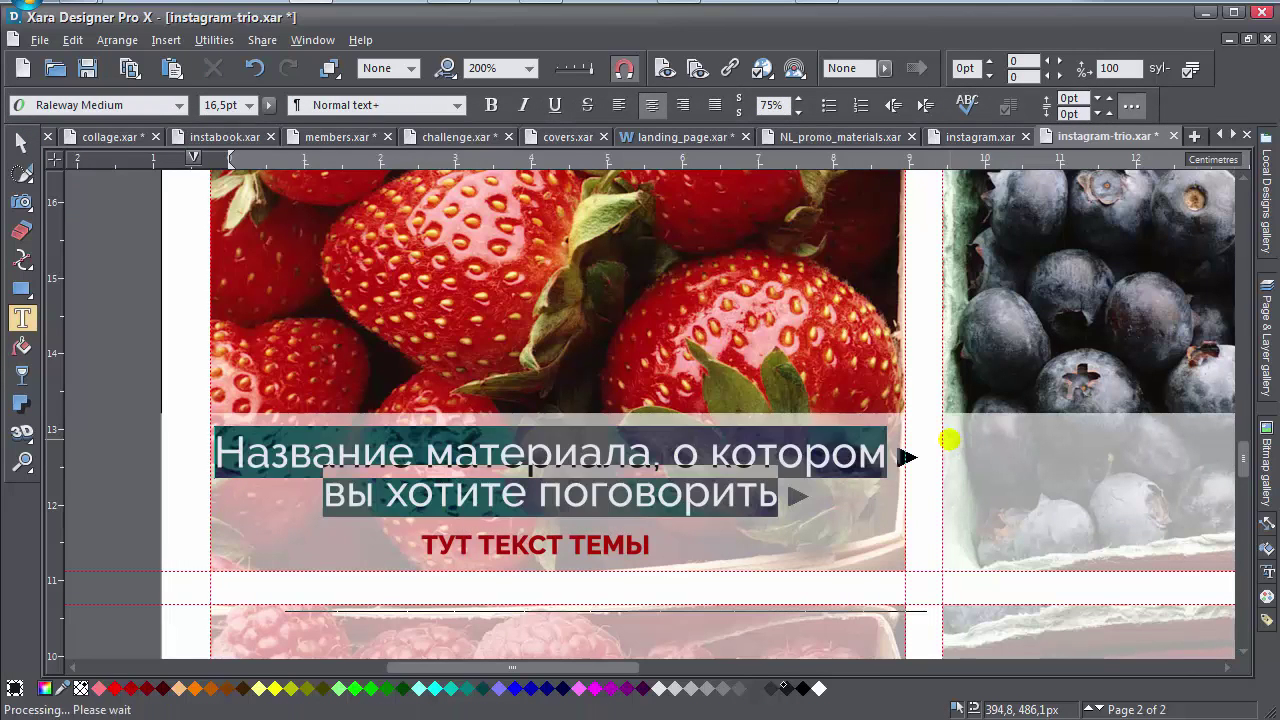
click(233, 105)
text(1)
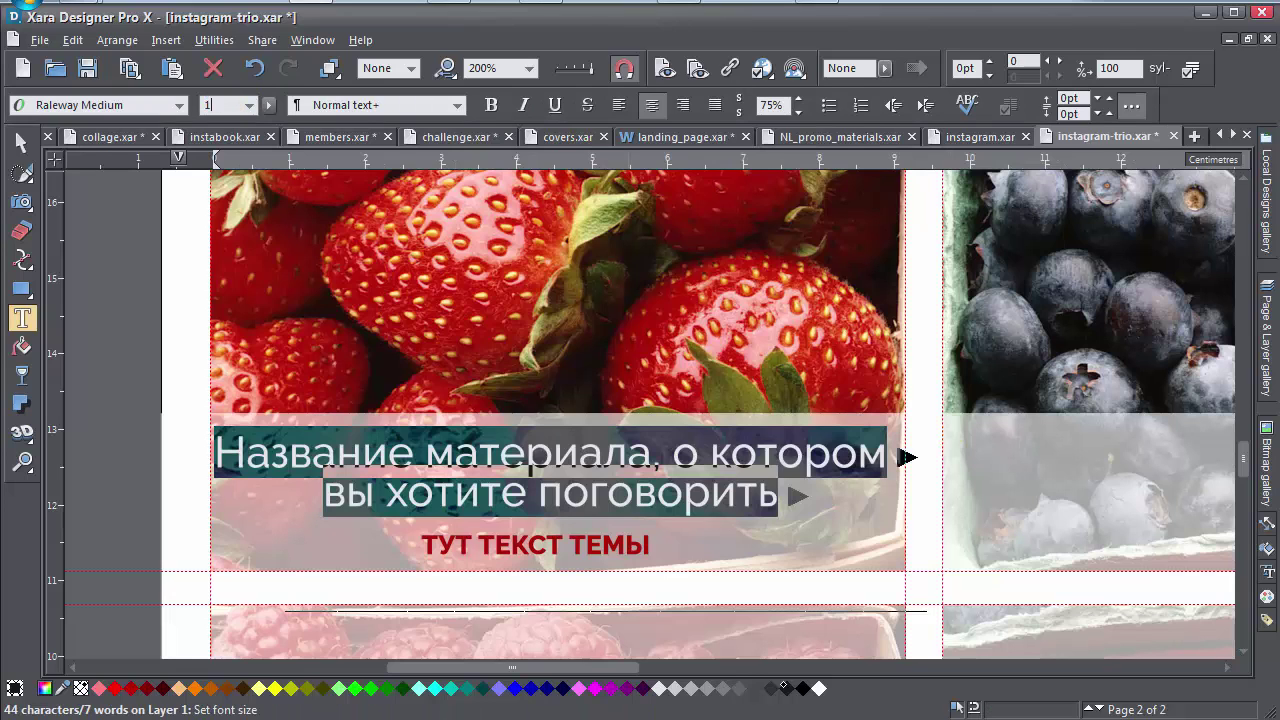
text(5)
key(Return)
click(20, 142)
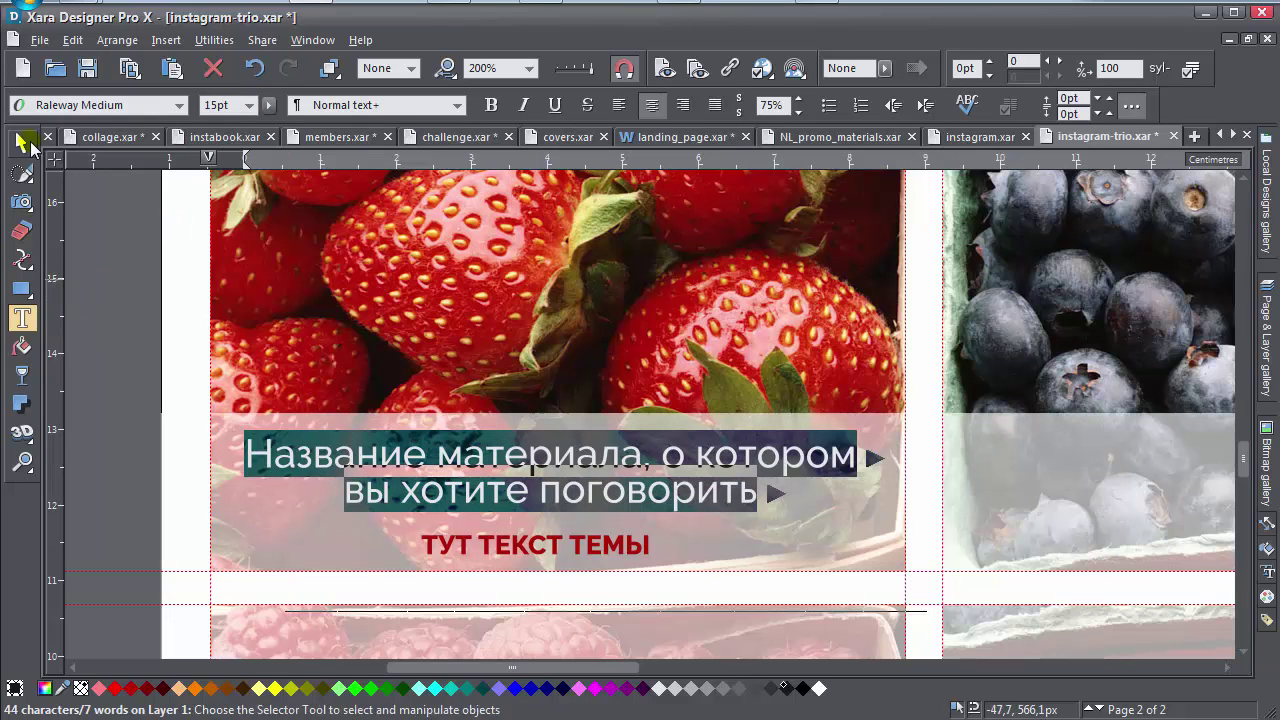
click(657, 603)
Draw a white rectangle about 115 × 14 px over "ТУТ ТЕКСТ ТЕМЫ" and bring the text in front of it.
ctrl+scroll(553, 565, up, 3)
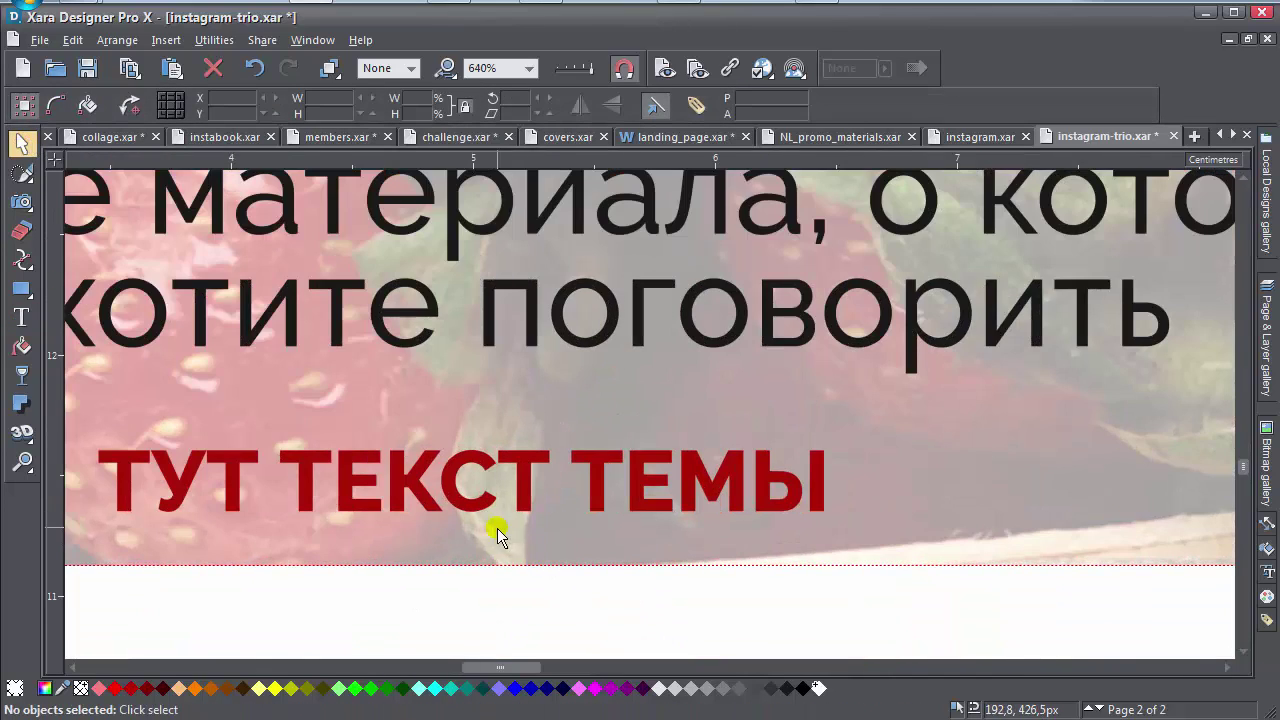
click(21, 289)
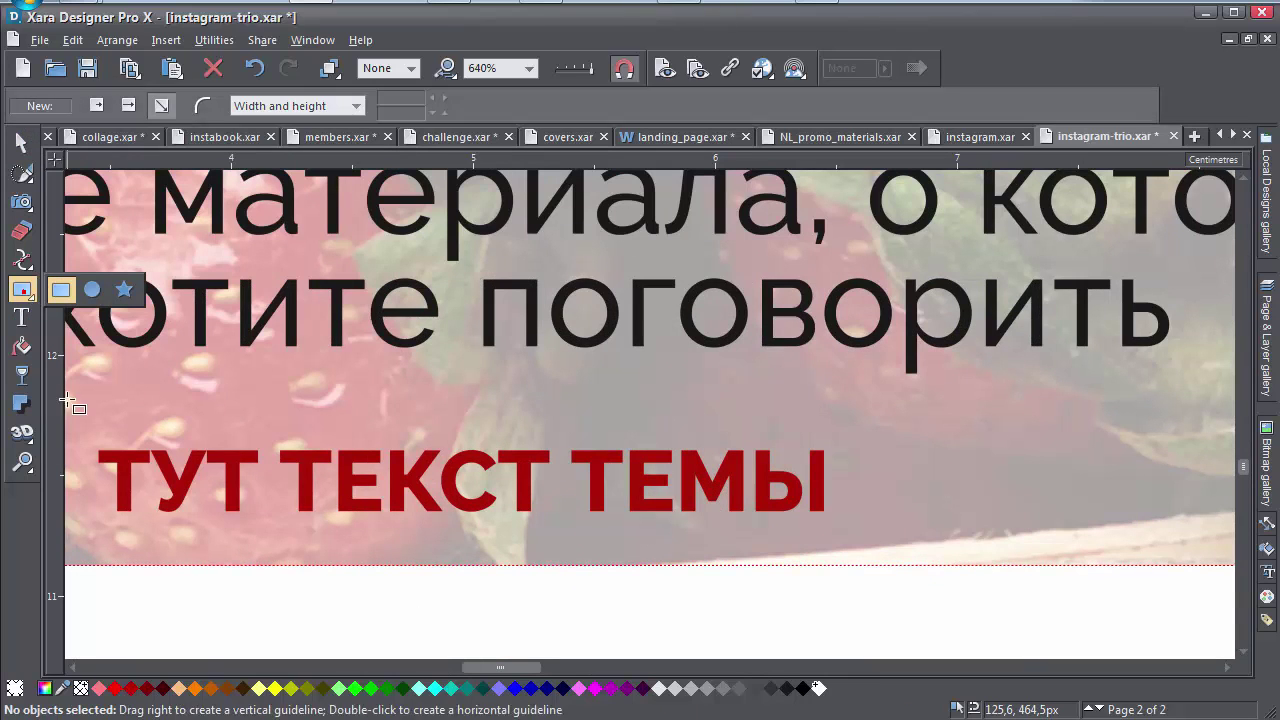
mouse_move(92, 432)
mouse_down()
mouse_move(316, 521)
mouse_move(500, 508)
mouse_move(849, 531)
mouse_up()
key(F2)
alt+click(798, 475)
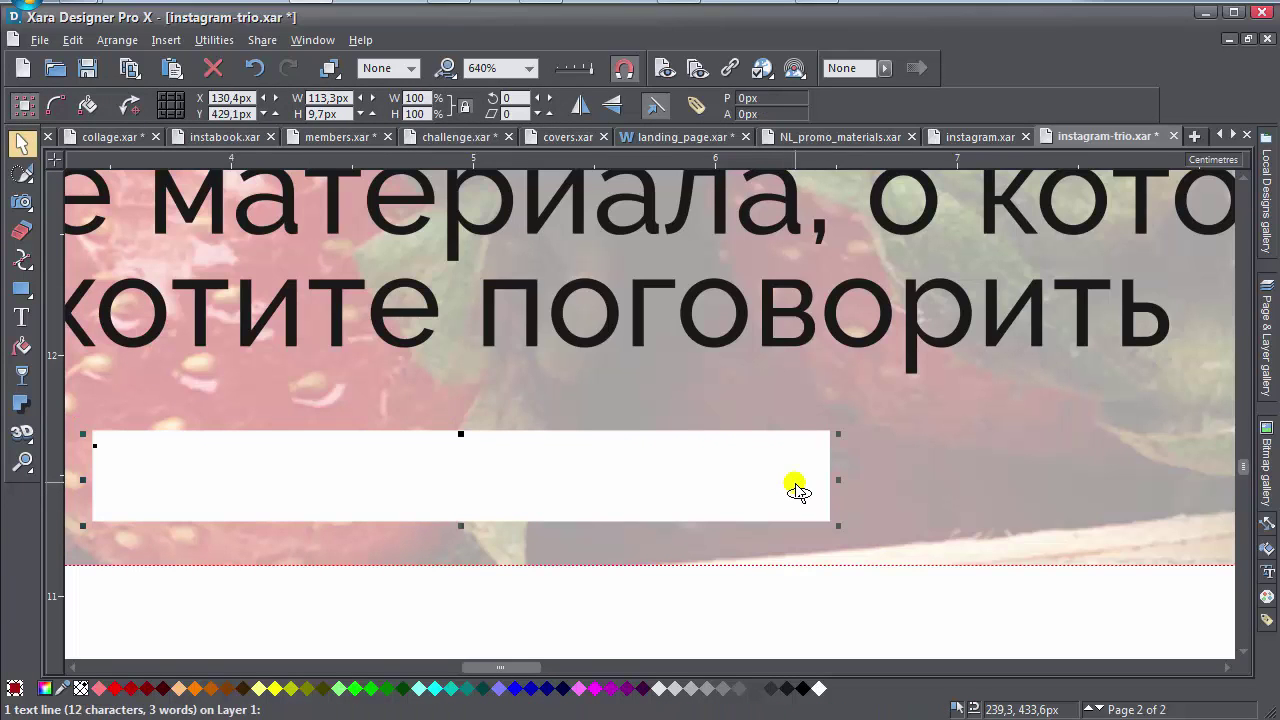
key(ctrl+f)
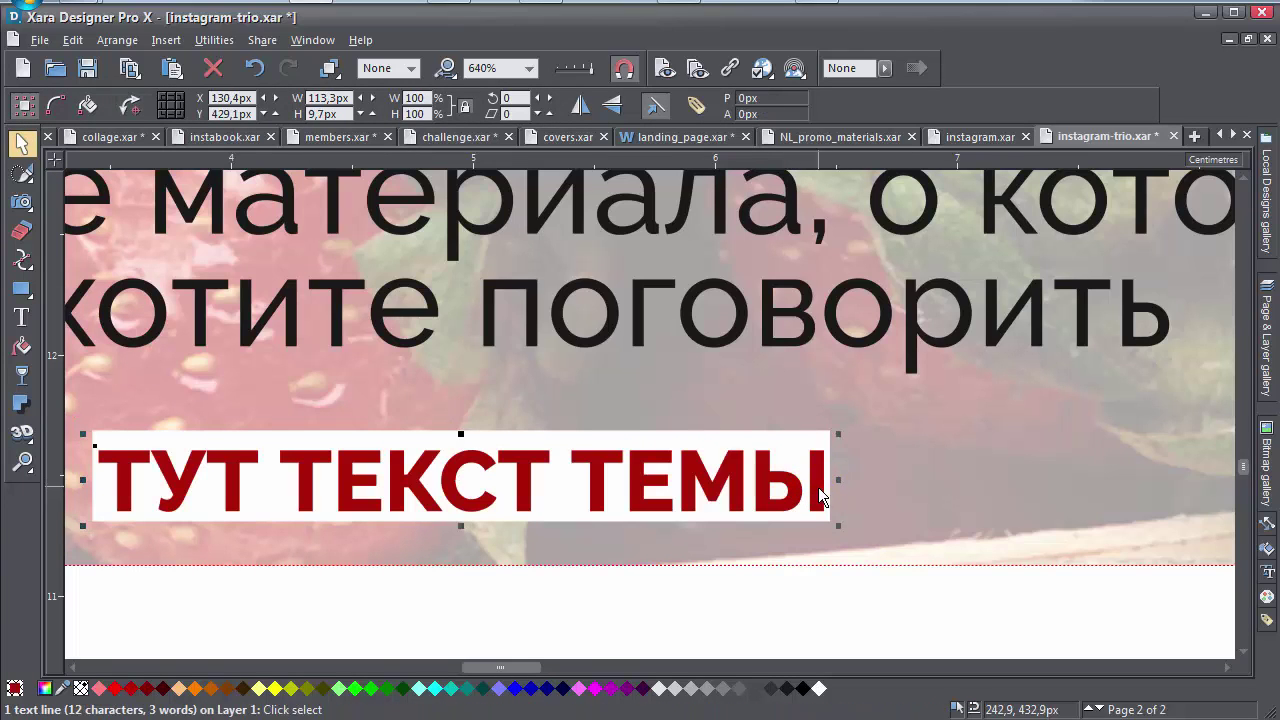
Shrink "ТУТ ТЕКСТ ТЕМЫ" to about 82 px wide and trim the white rectangle behind it to about 94 × 13 px.
drag(838, 480, 737, 484)
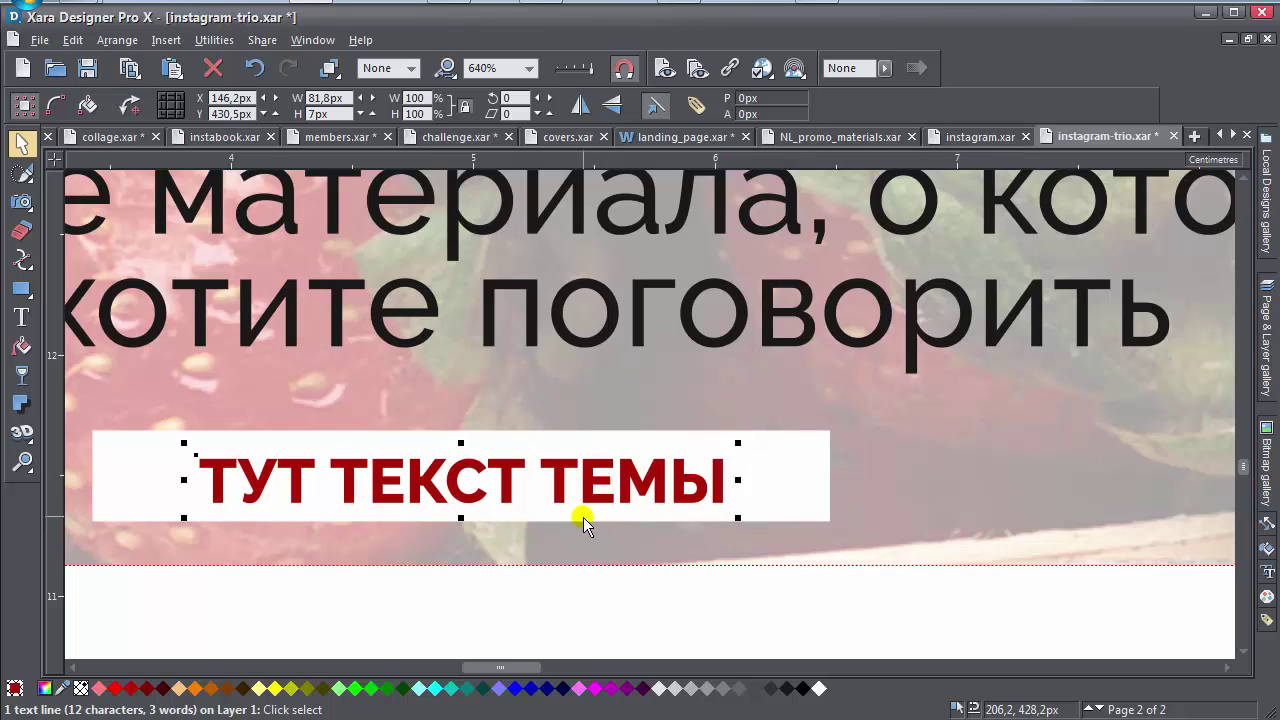
click(515, 475)
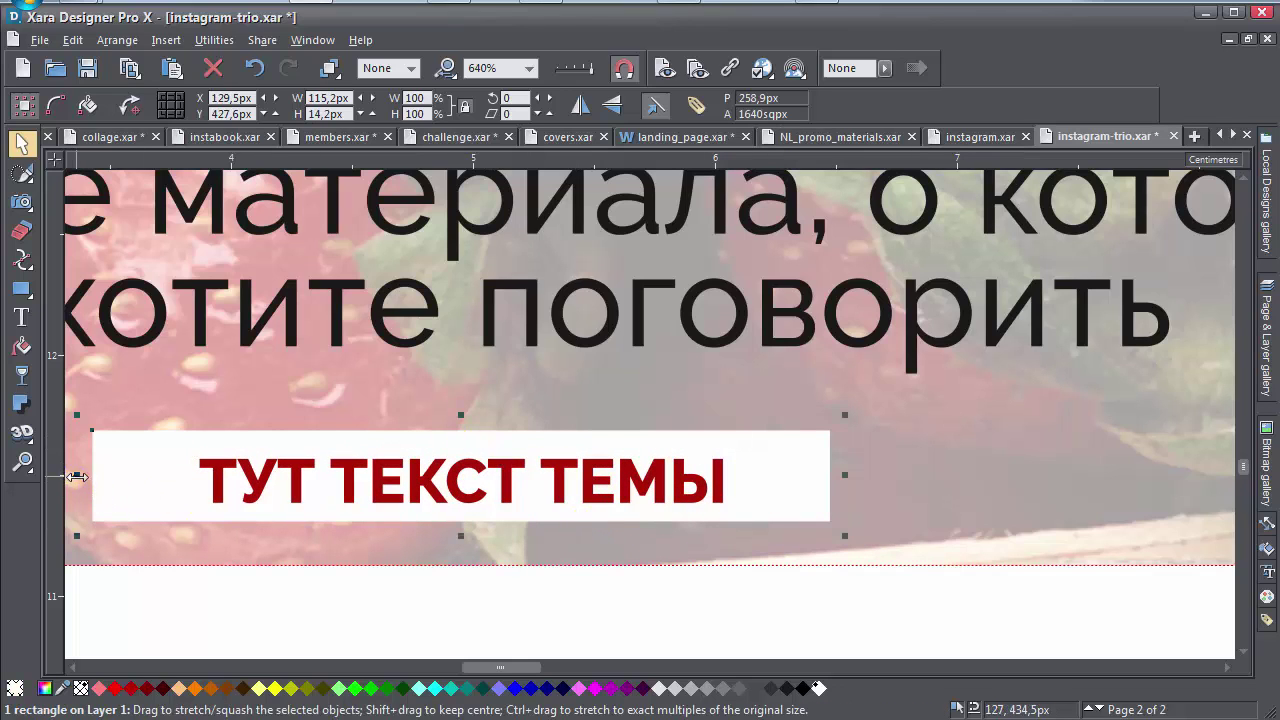
drag(77, 475, 146, 476)
click(218, 492)
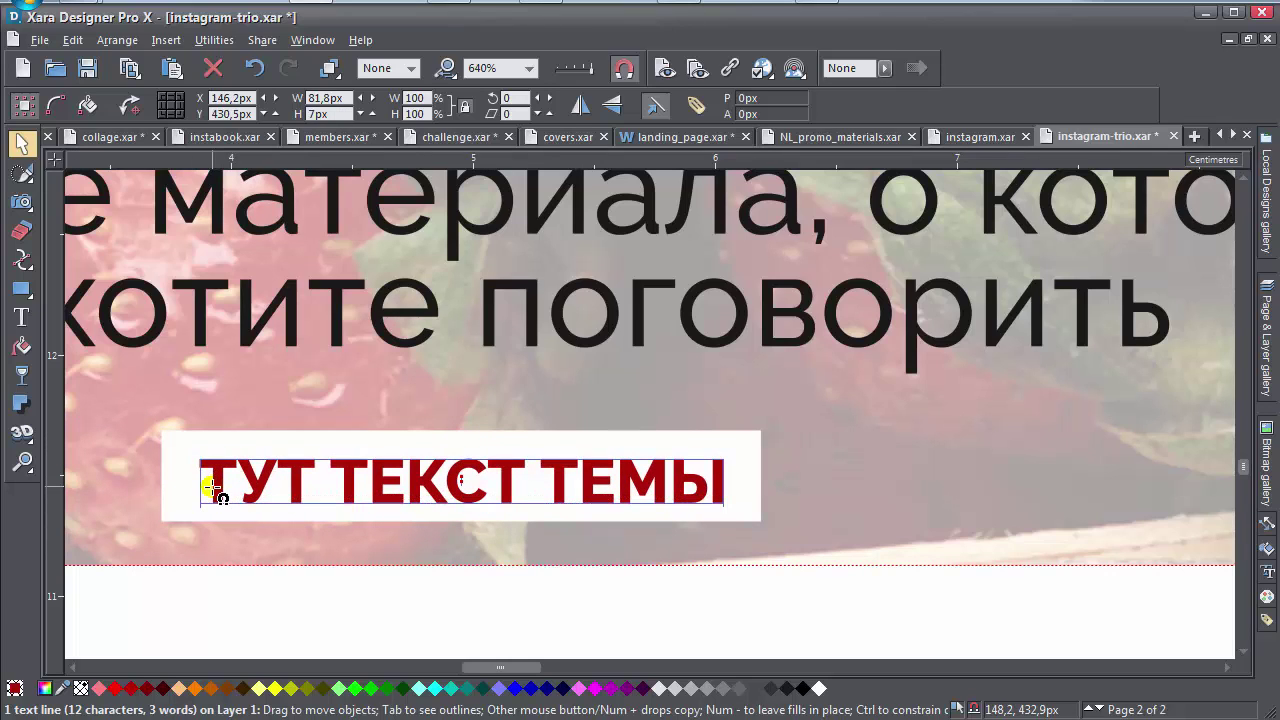
click(269, 442)
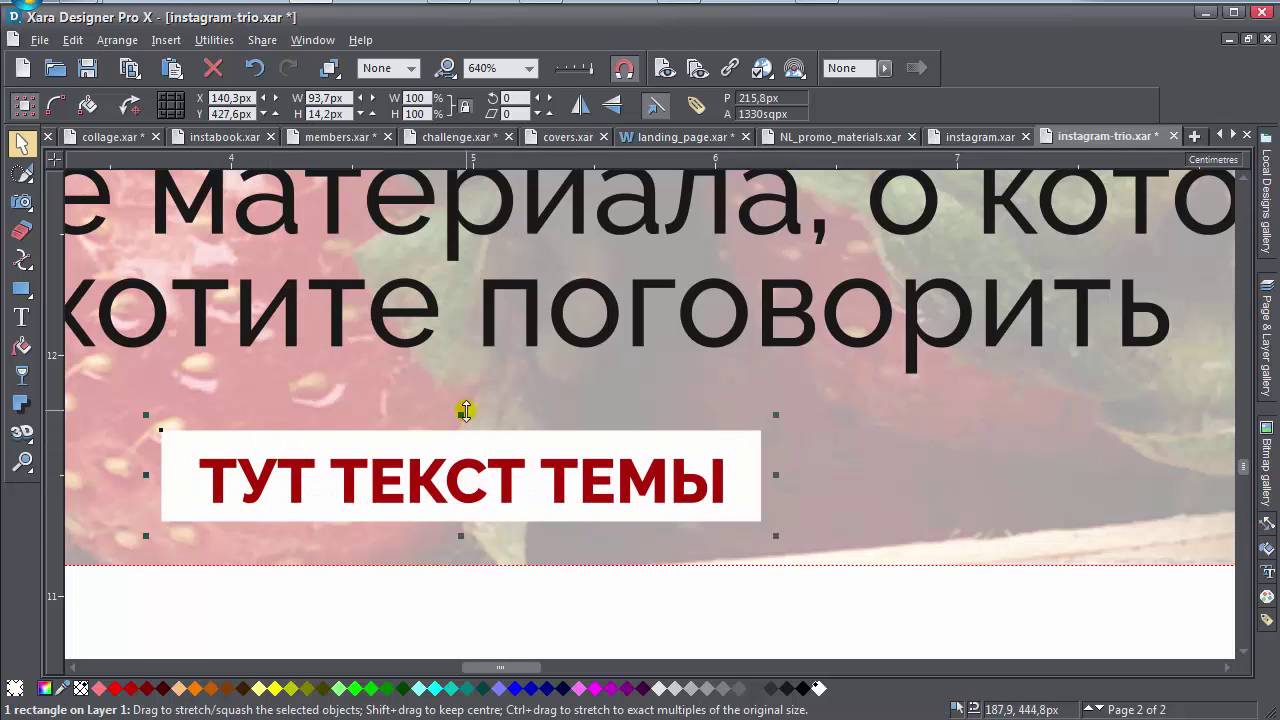
drag(461, 414, 461, 424)
scroll(467, 520, down, 2)
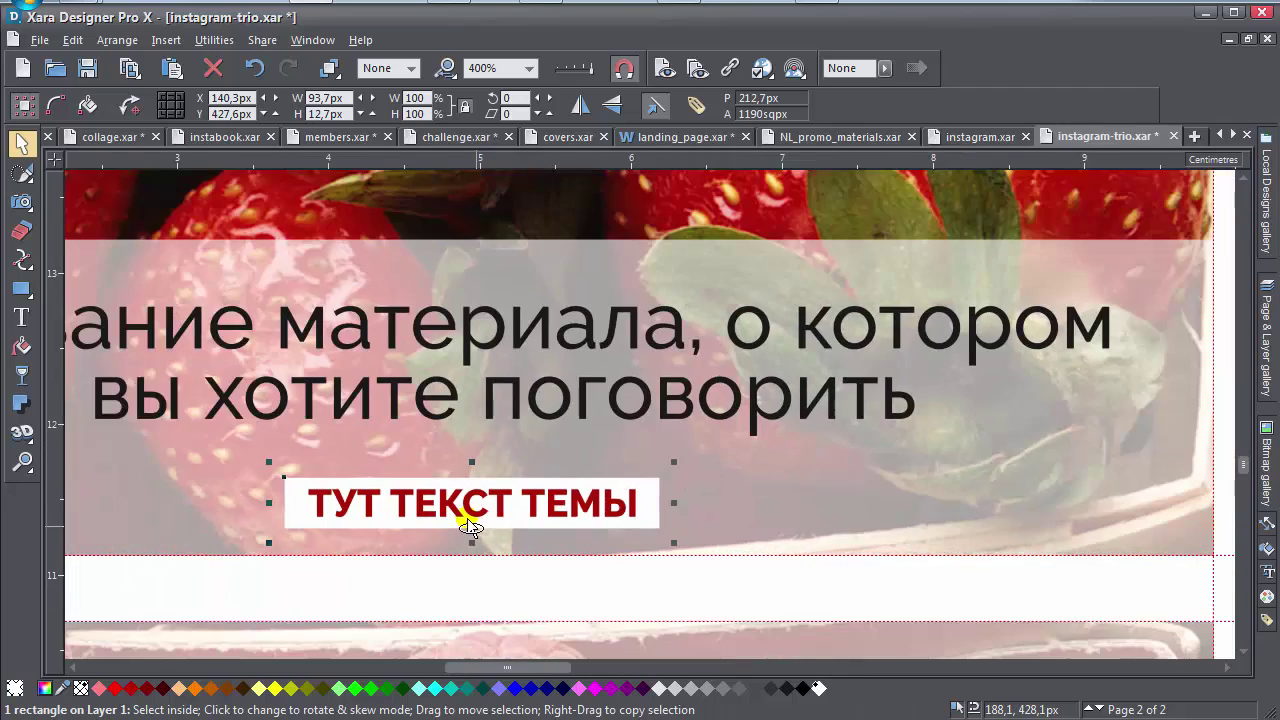
click(194, 490)
Create a thin white bar about 290 × 1,7 px from the label rectangle's shape, centred on the label at about Y 433 px.
click(21, 290)
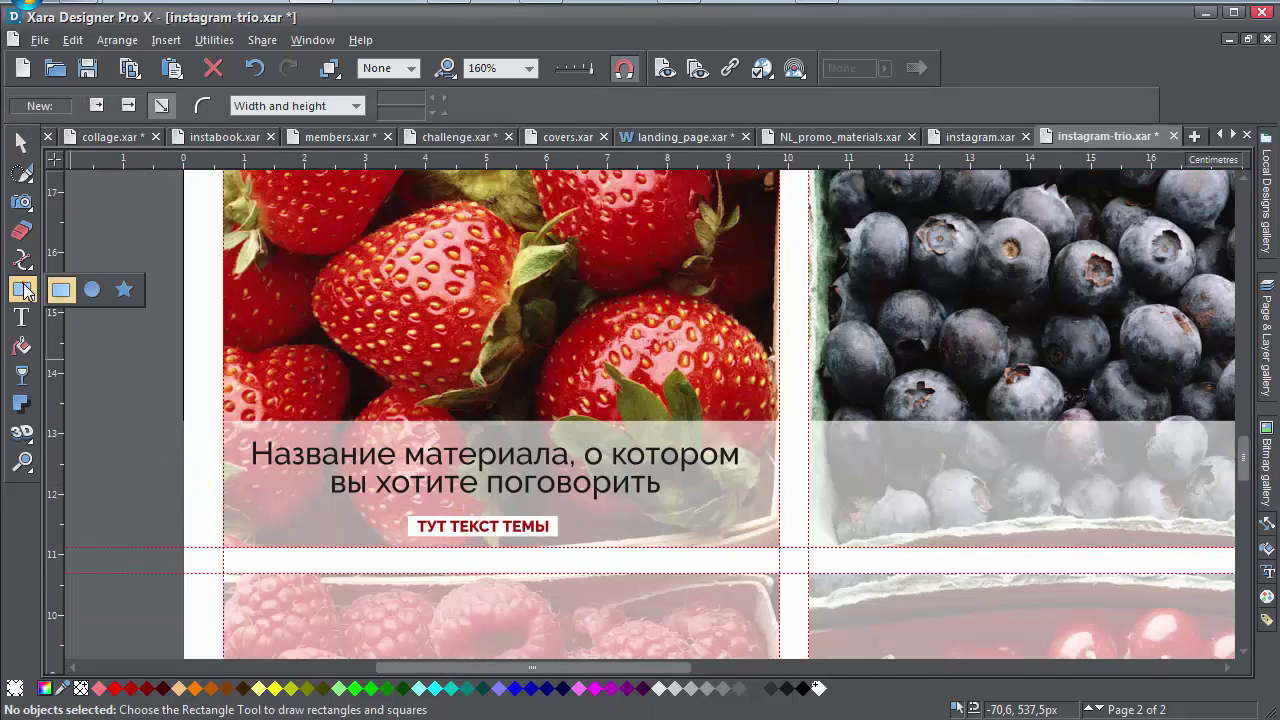
click(23, 143)
scroll(531, 499, up, 2)
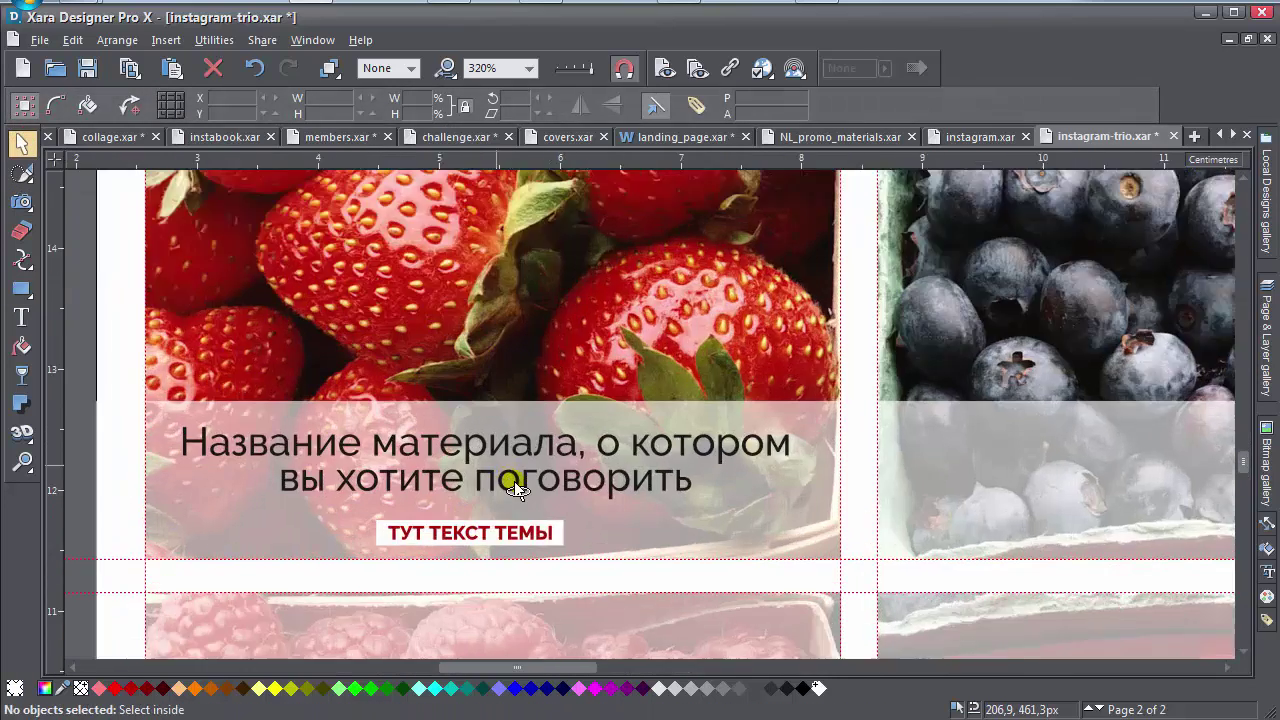
click(415, 598)
drag(420, 604, 494, 595)
click(600, 568)
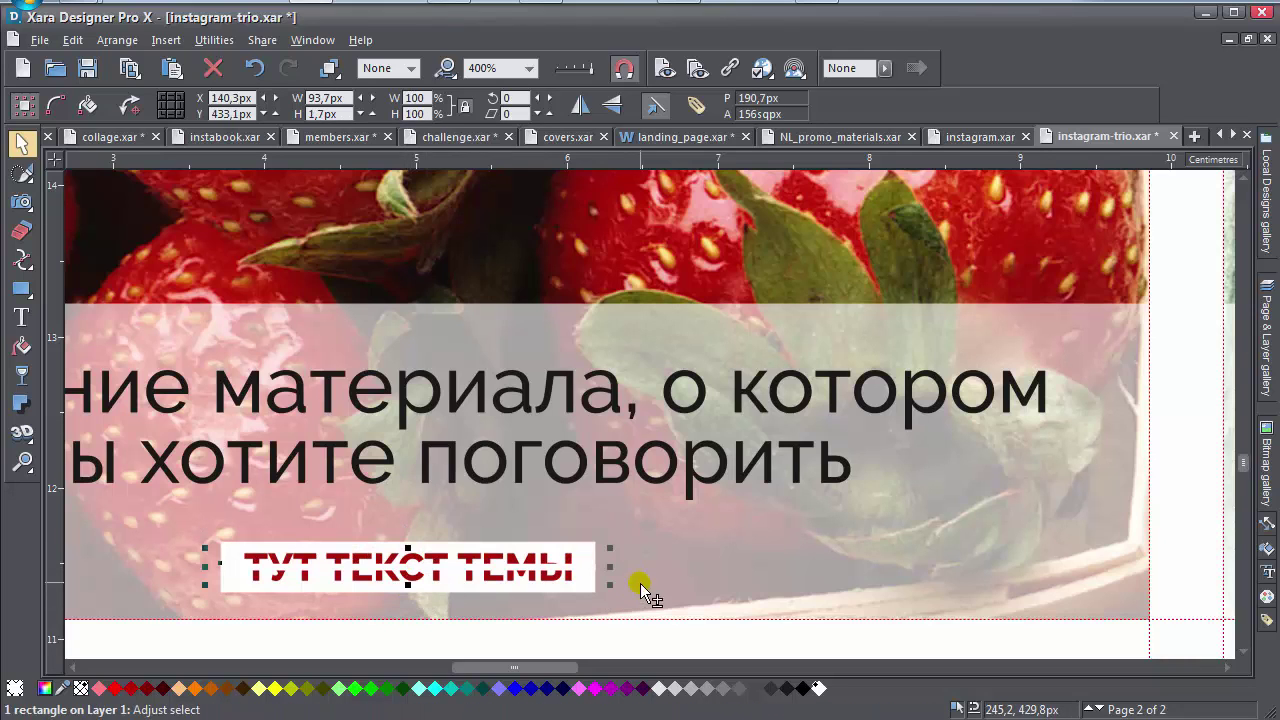
drag(605, 568, 990, 586)
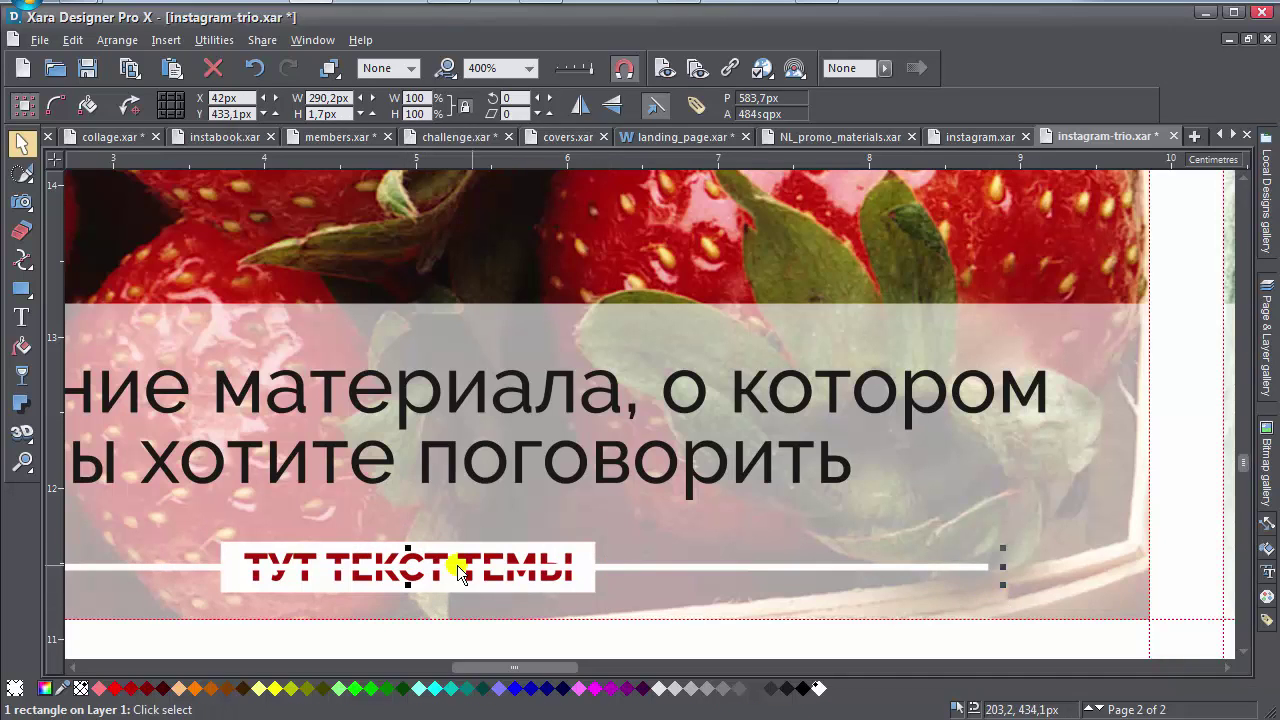
Recolour the thin bar with the dark red sampled from the label and bring the white rectangle and label text in front of it.
drag(62, 688, 248, 558)
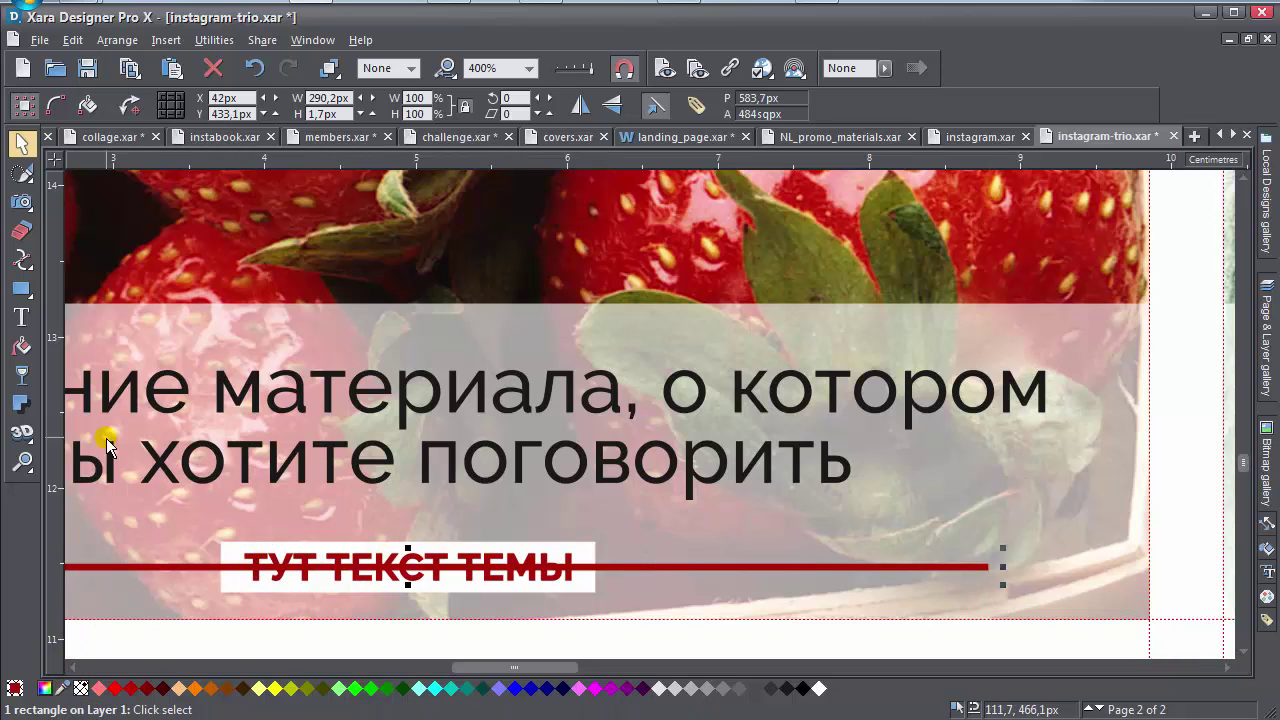
click(235, 553)
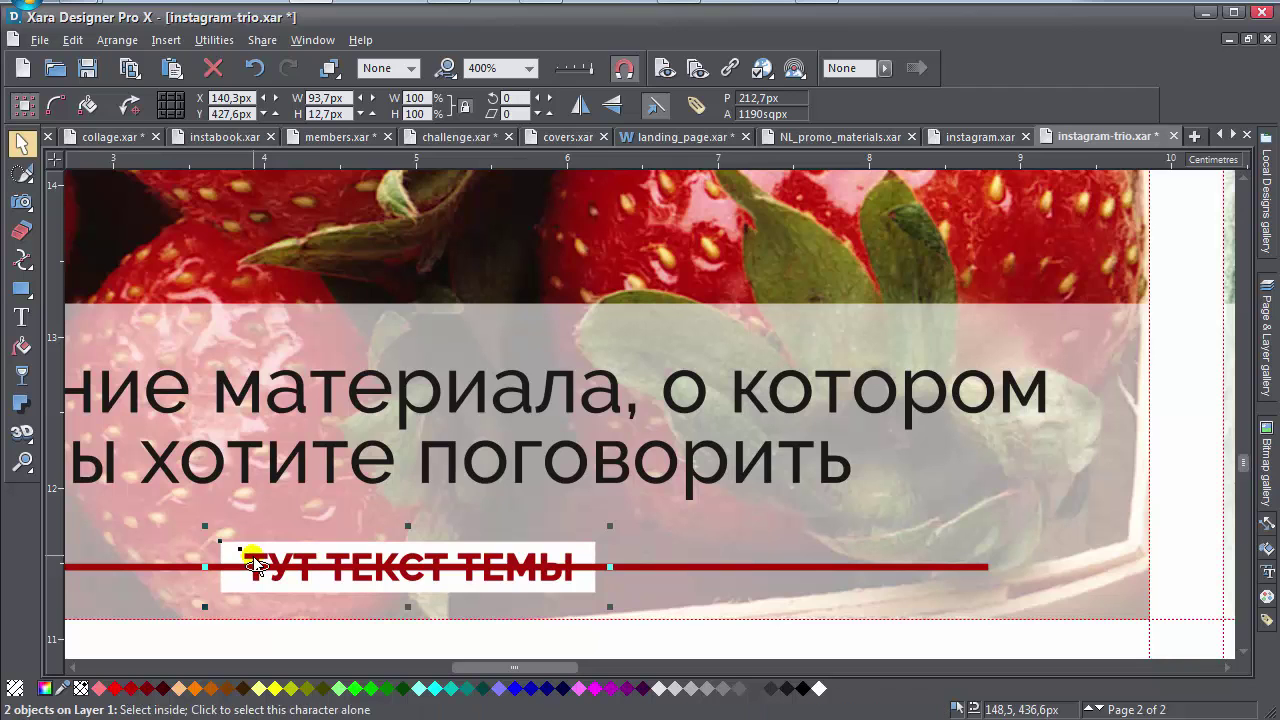
scroll(254, 555, down, 3)
click(177, 485)
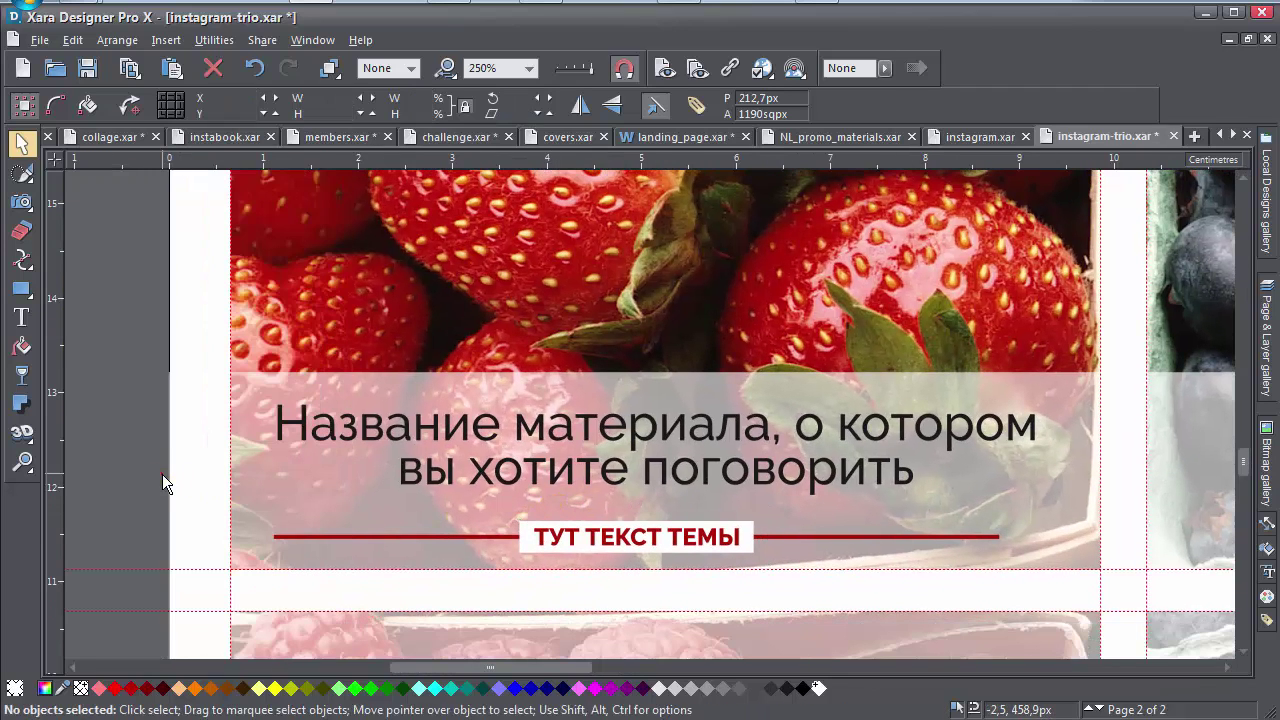
Move the label text, its white rectangle and the bar together about 8 px right to X 49,9 px, centred under the title.
click(687, 538)
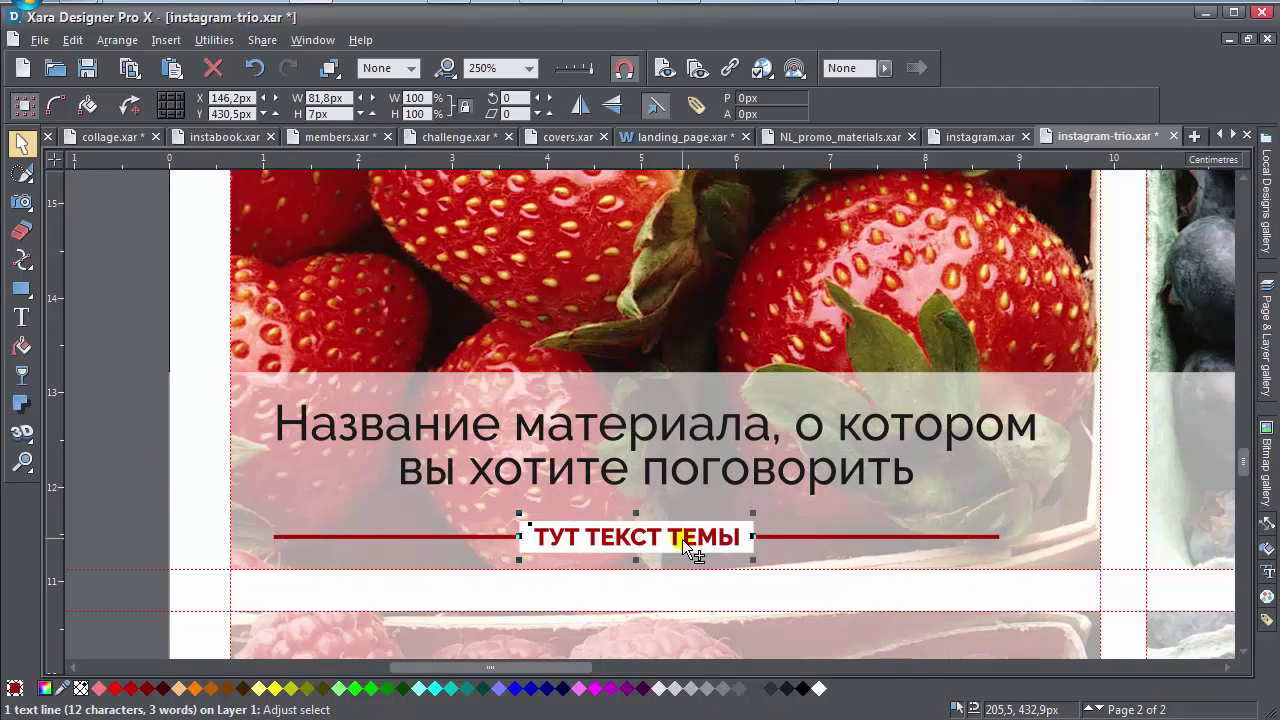
shift+click(665, 547)
shift+click(803, 546)
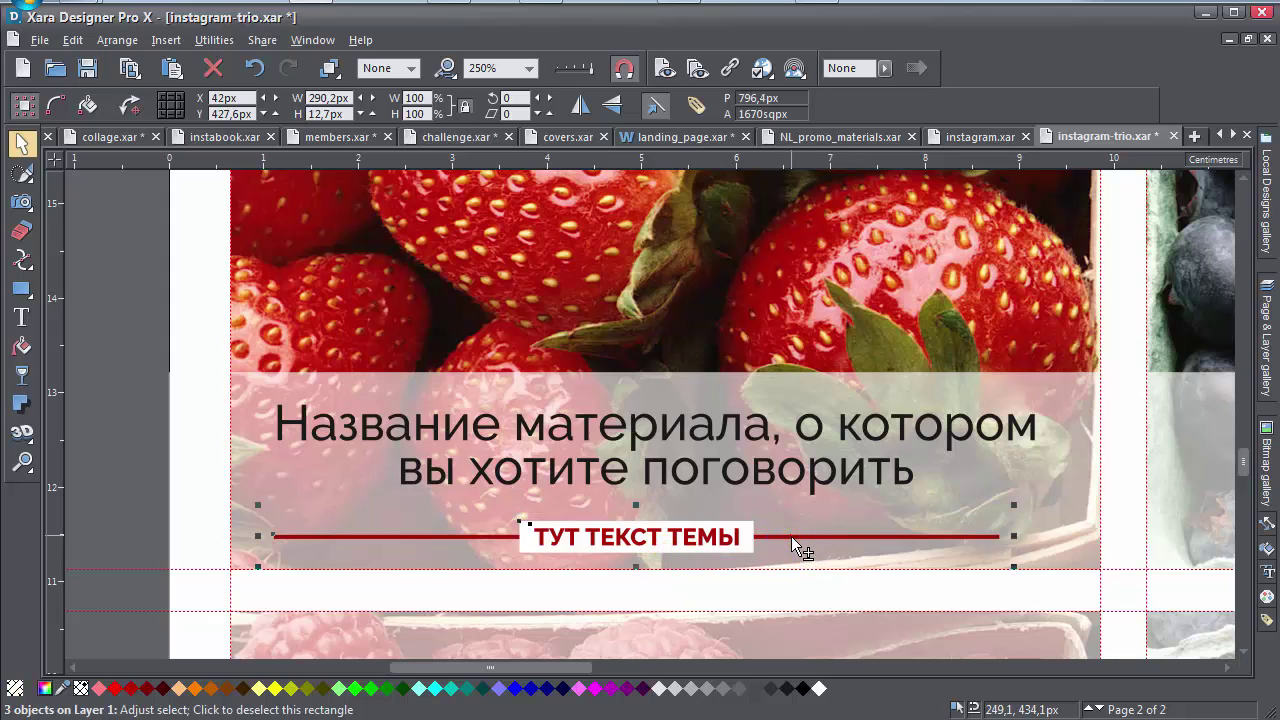
drag(803, 546, 814, 540)
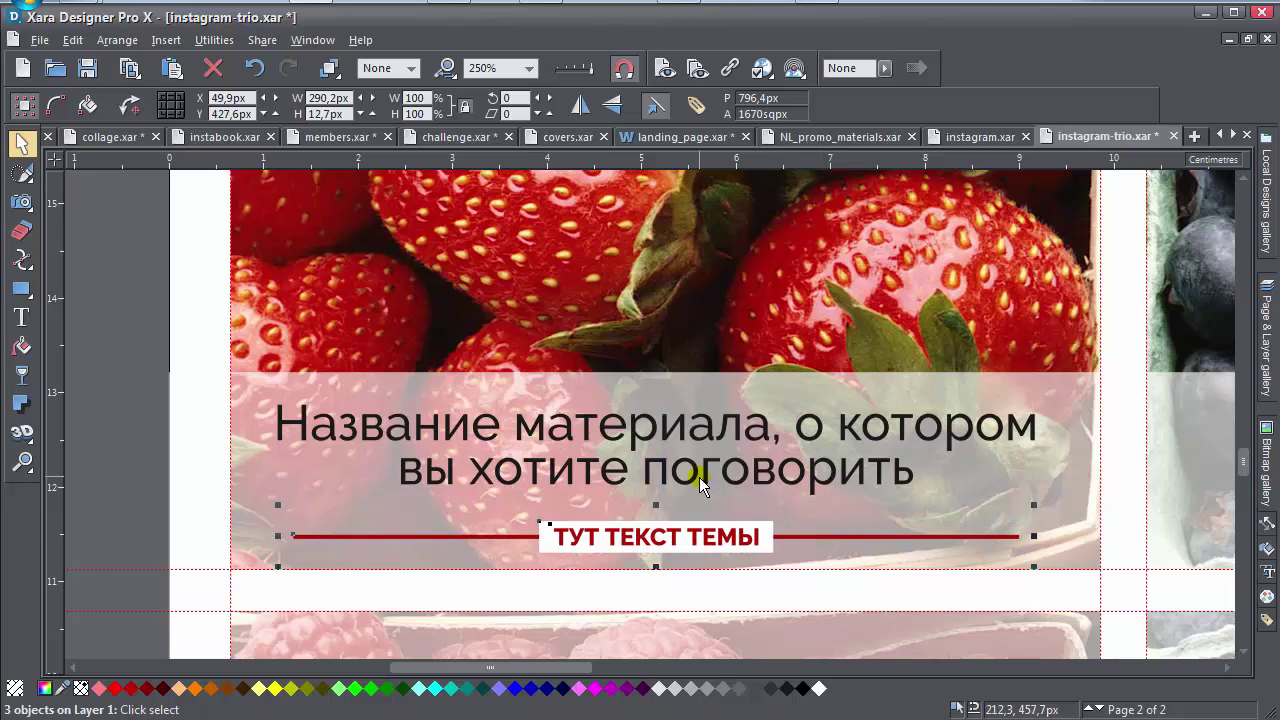
Copy the strawberry cell's title, label text, white rectangle and bar onto the strips over the blueberry and gooseberry photos.
scroll(200, 423, down, 3)
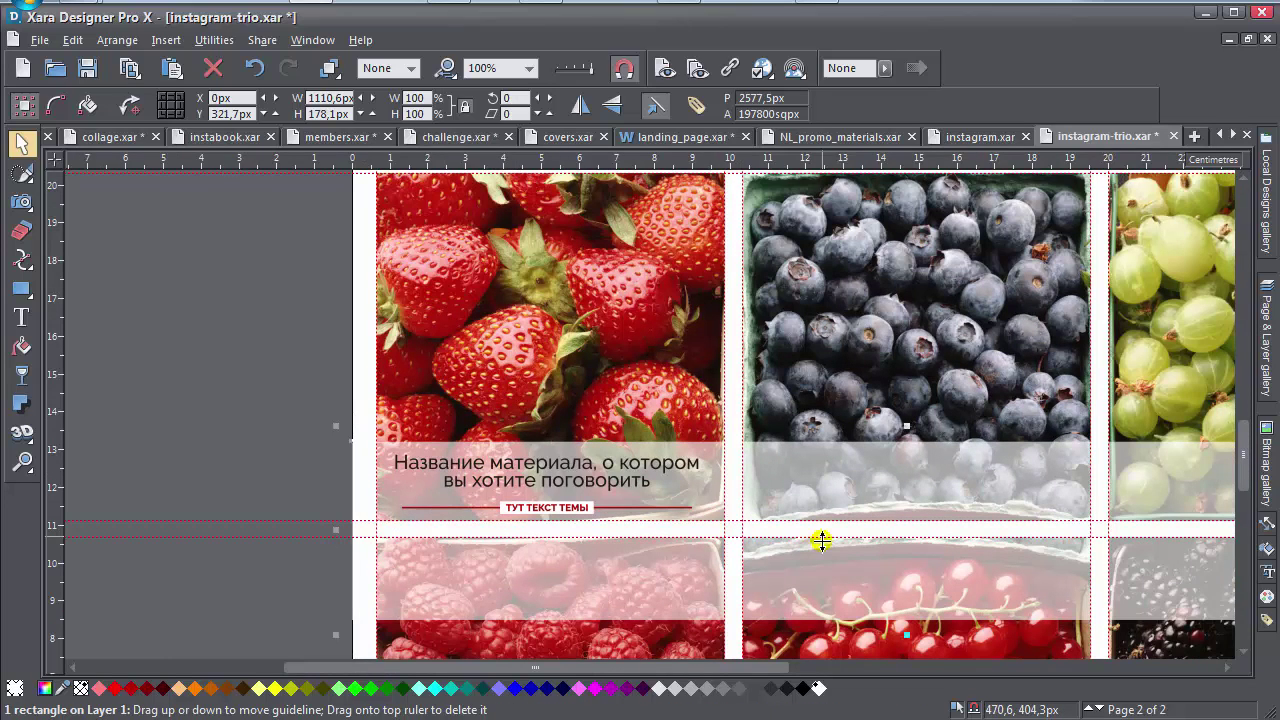
drag(820, 537, 572, 508)
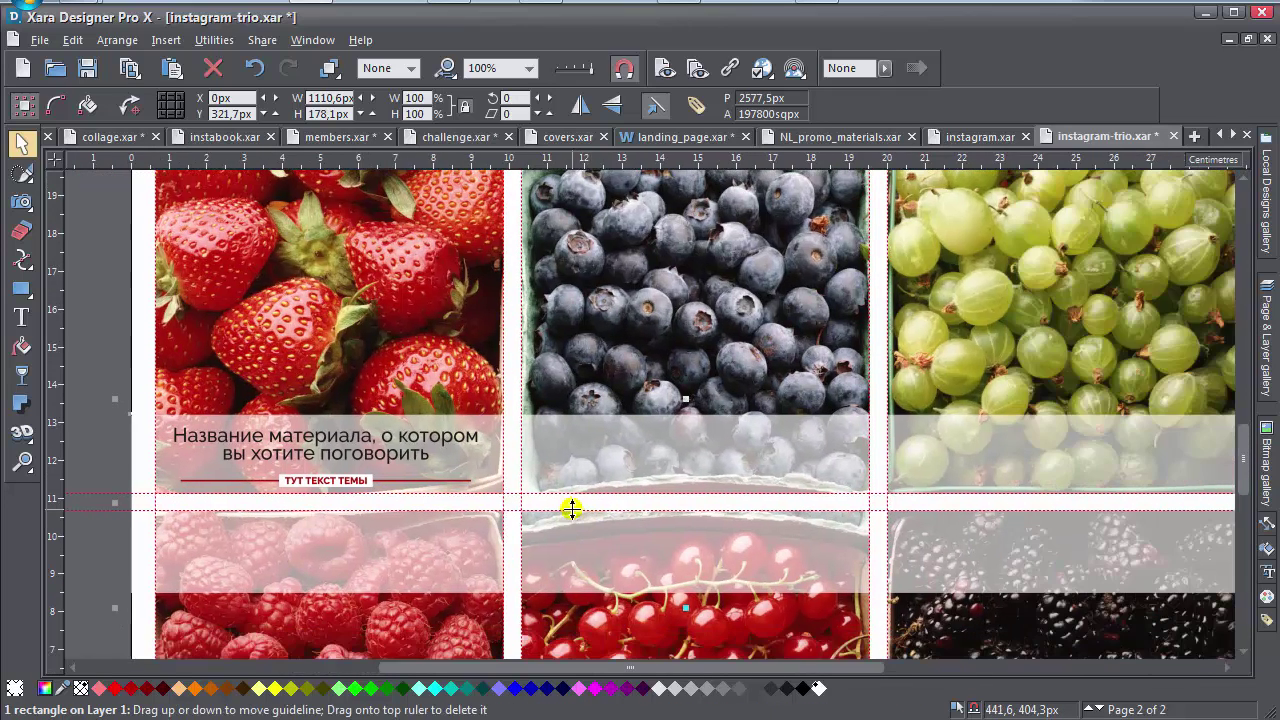
click(333, 453)
shift+click(300, 484)
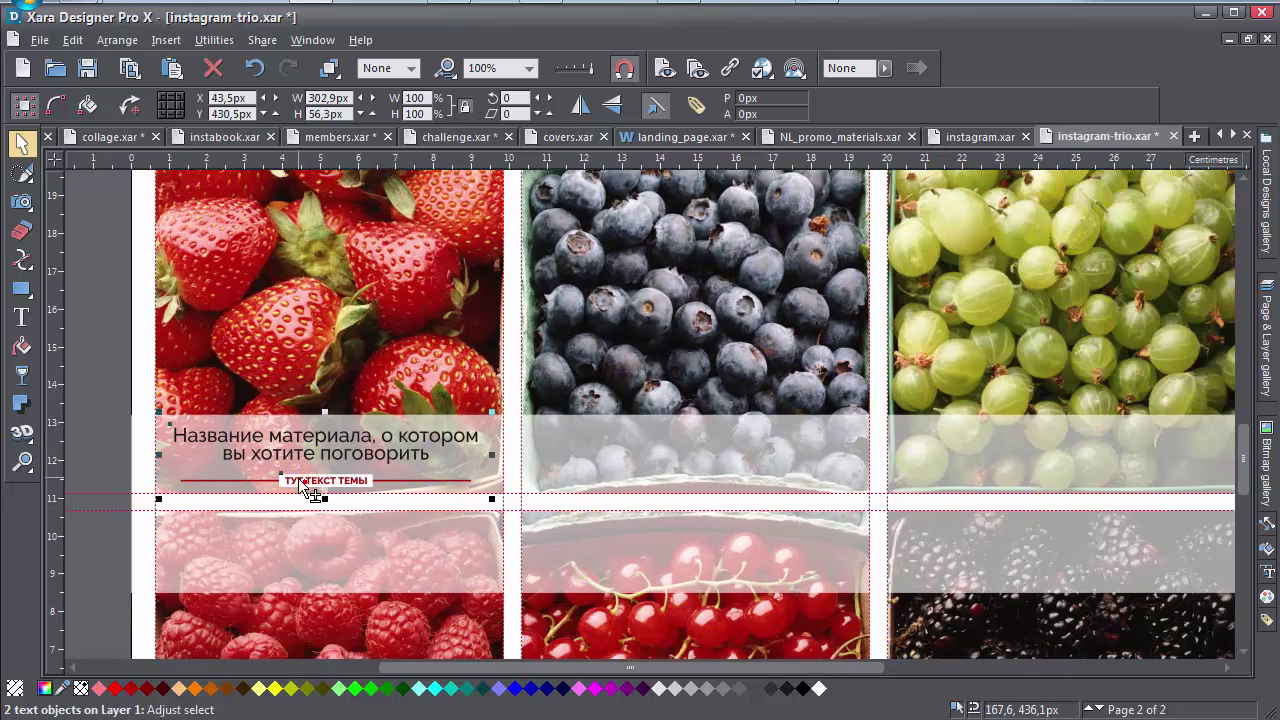
click(267, 484)
shift+click(268, 482)
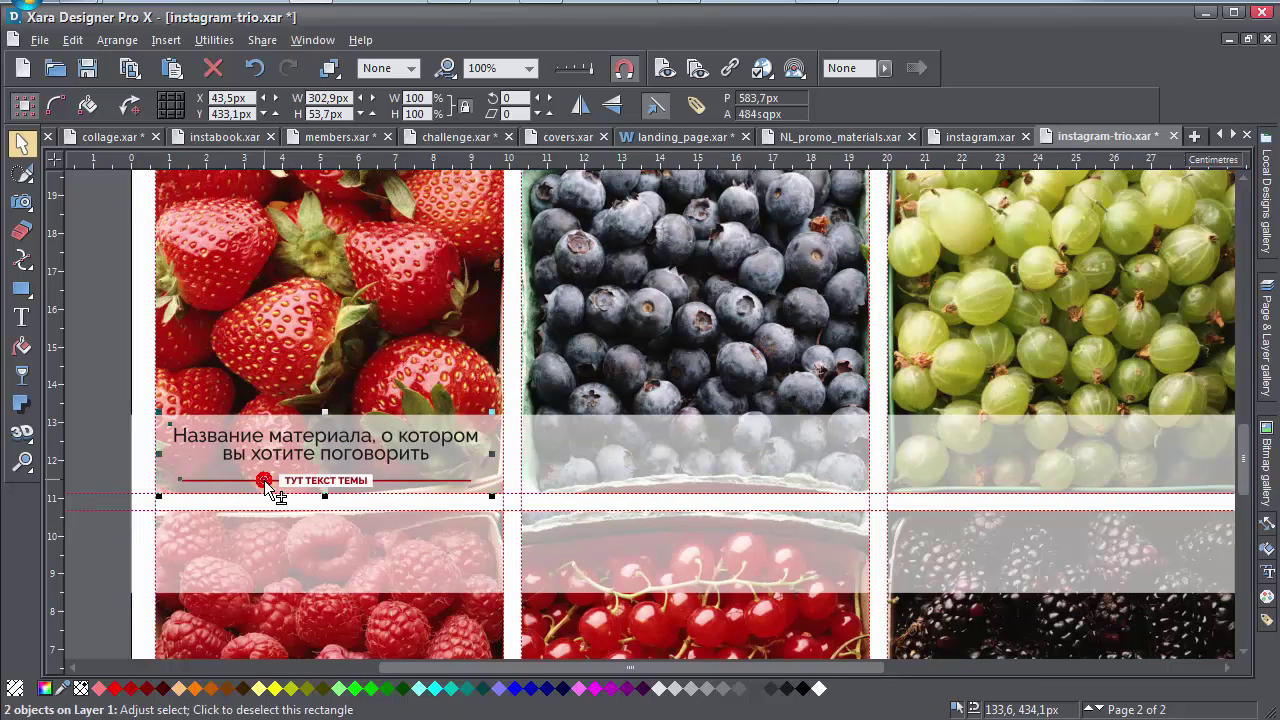
shift+click(292, 484)
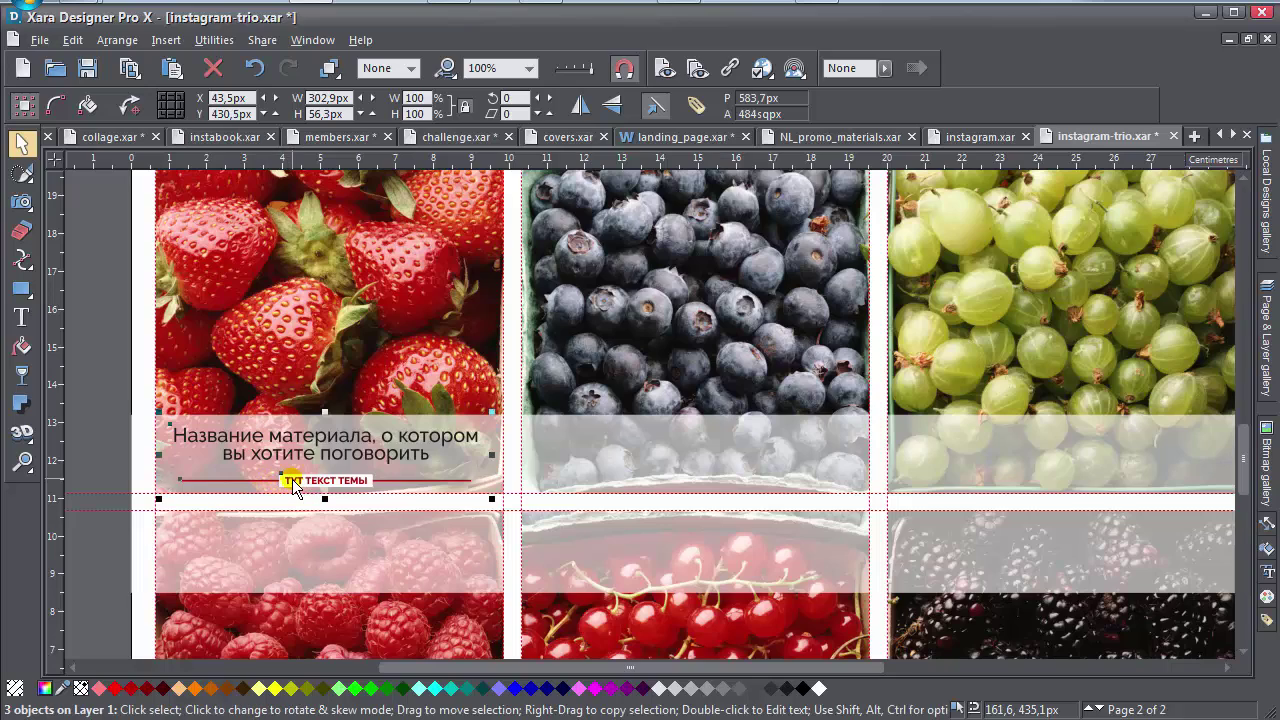
scroll(223, 449, up, 3)
shift+click(220, 447)
scroll(228, 452, down, 3)
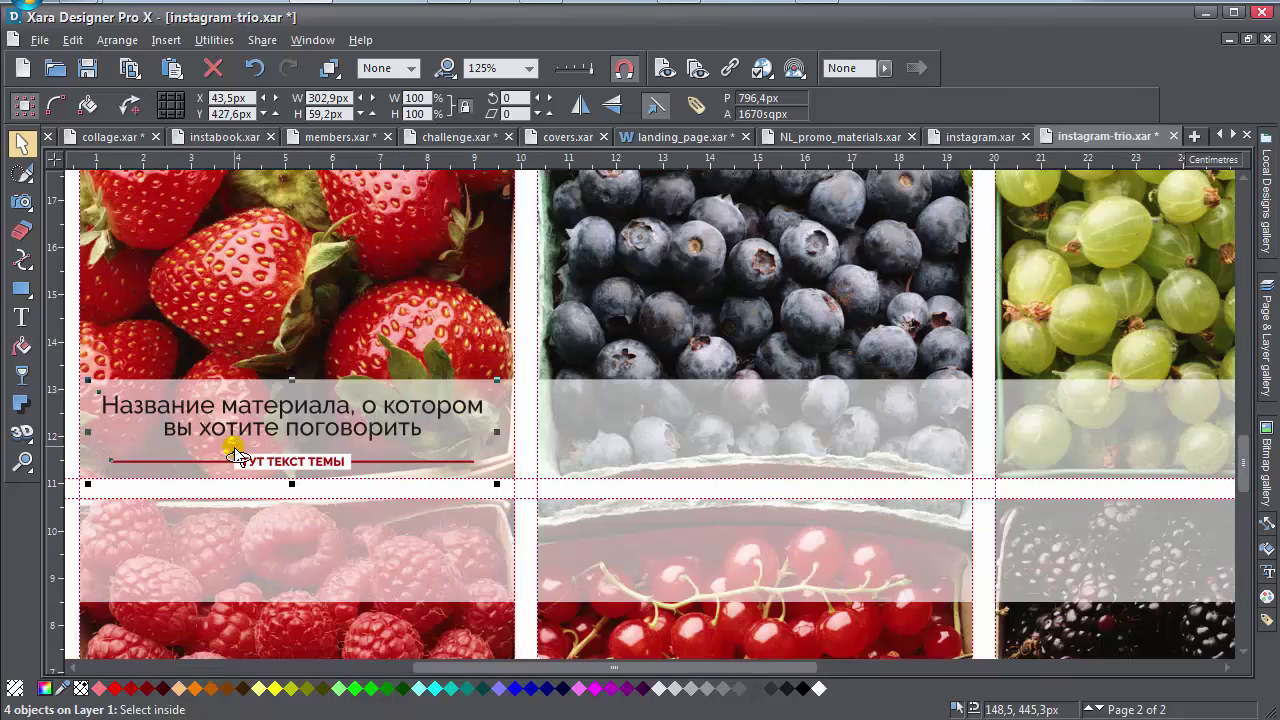
scroll(240, 450, left, 3)
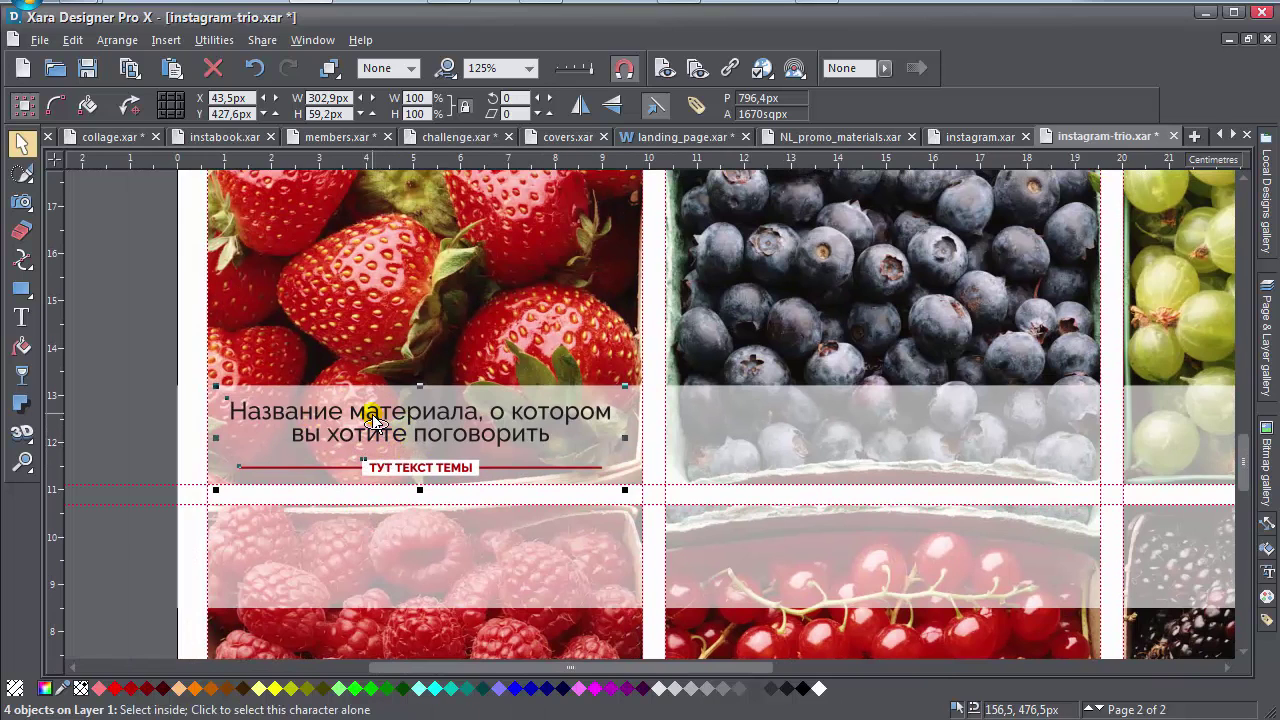
drag(372, 420, 797, 466)
right_click(831, 449)
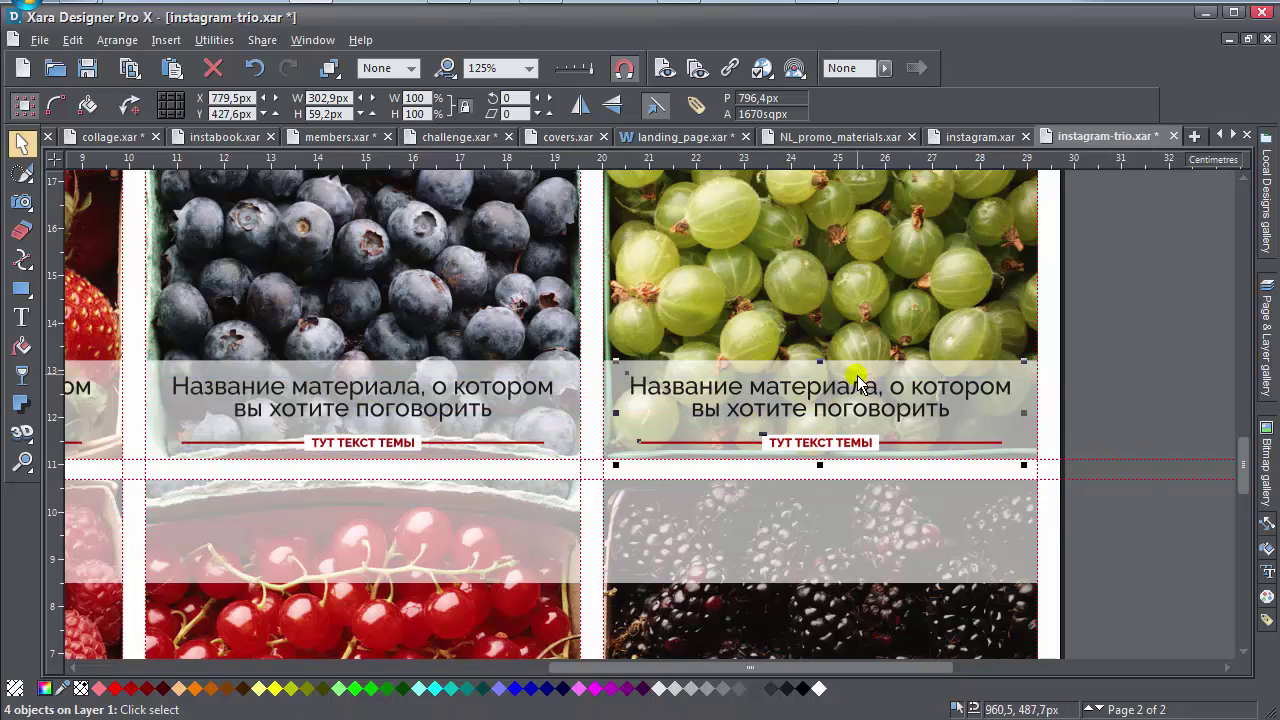
click(1151, 383)
Recolour the gooseberry cell's bar and "ТУТ ТЕКСТ ТЕМЫ" with a dark green sampled from the gooseberry photo.
click(899, 443)
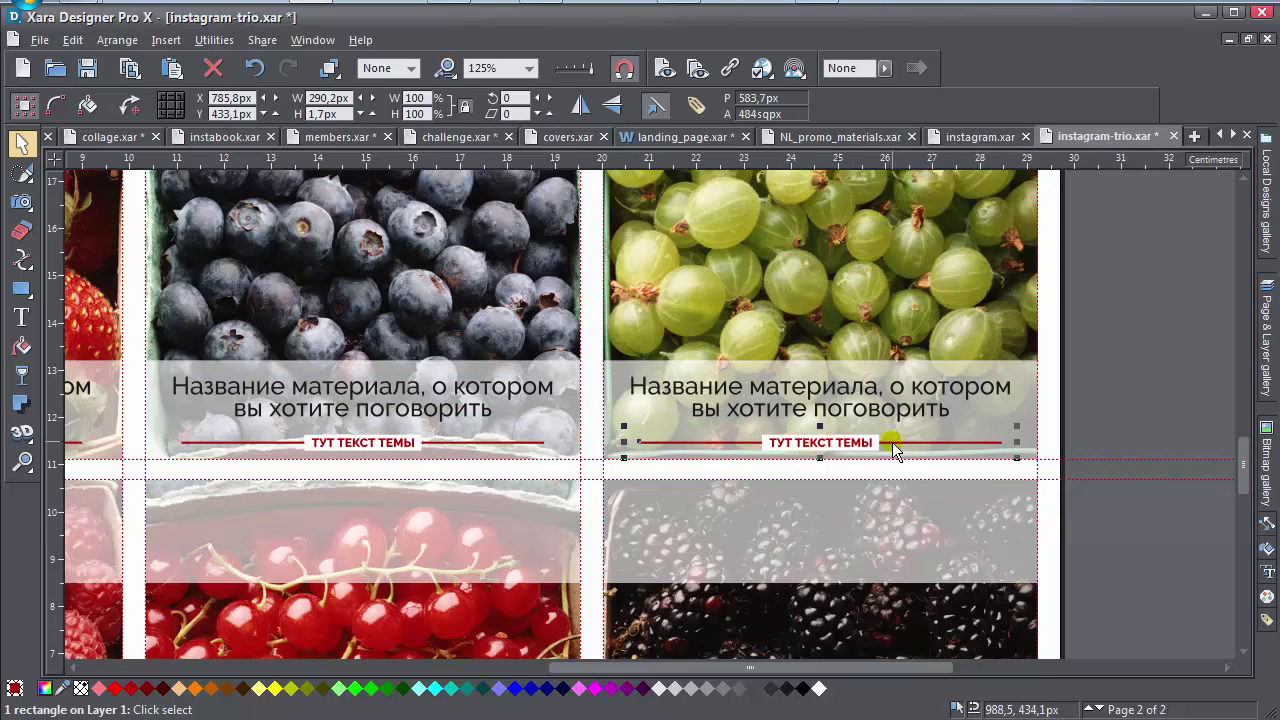
scroll(899, 444, up, 3)
shift+click(747, 421)
scroll(750, 420, down, 4)
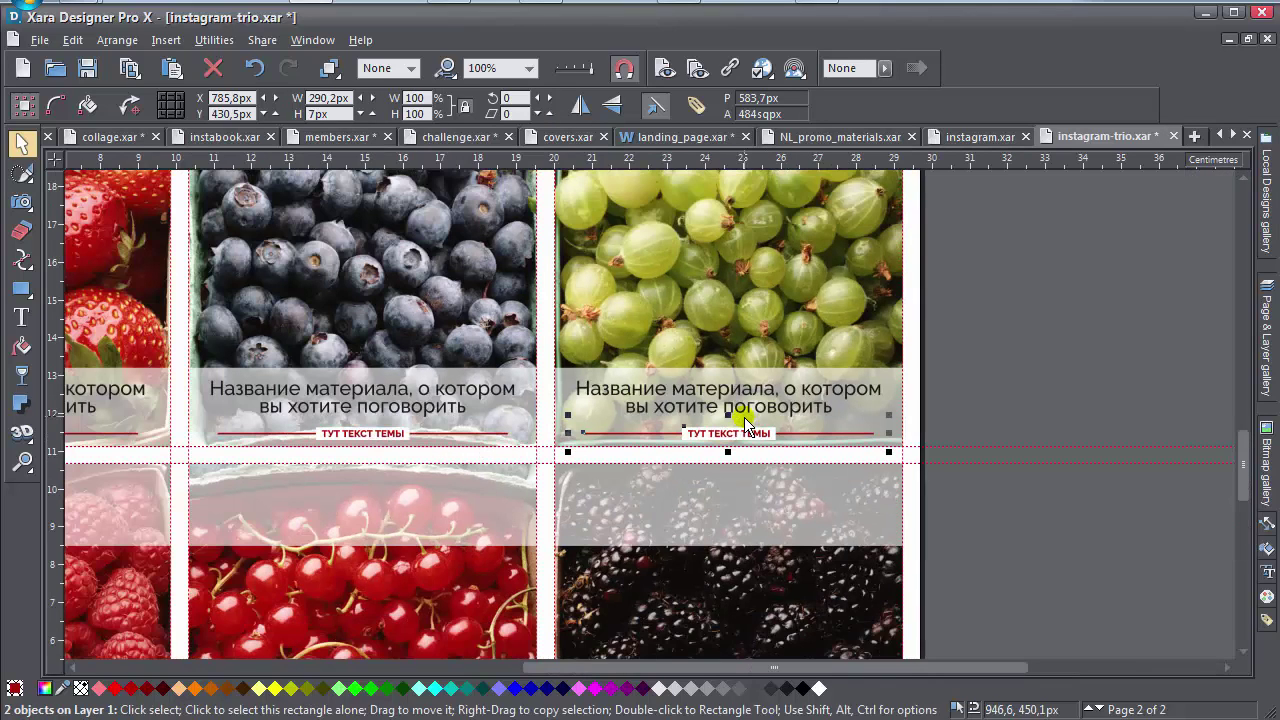
scroll(744, 417, up, 2)
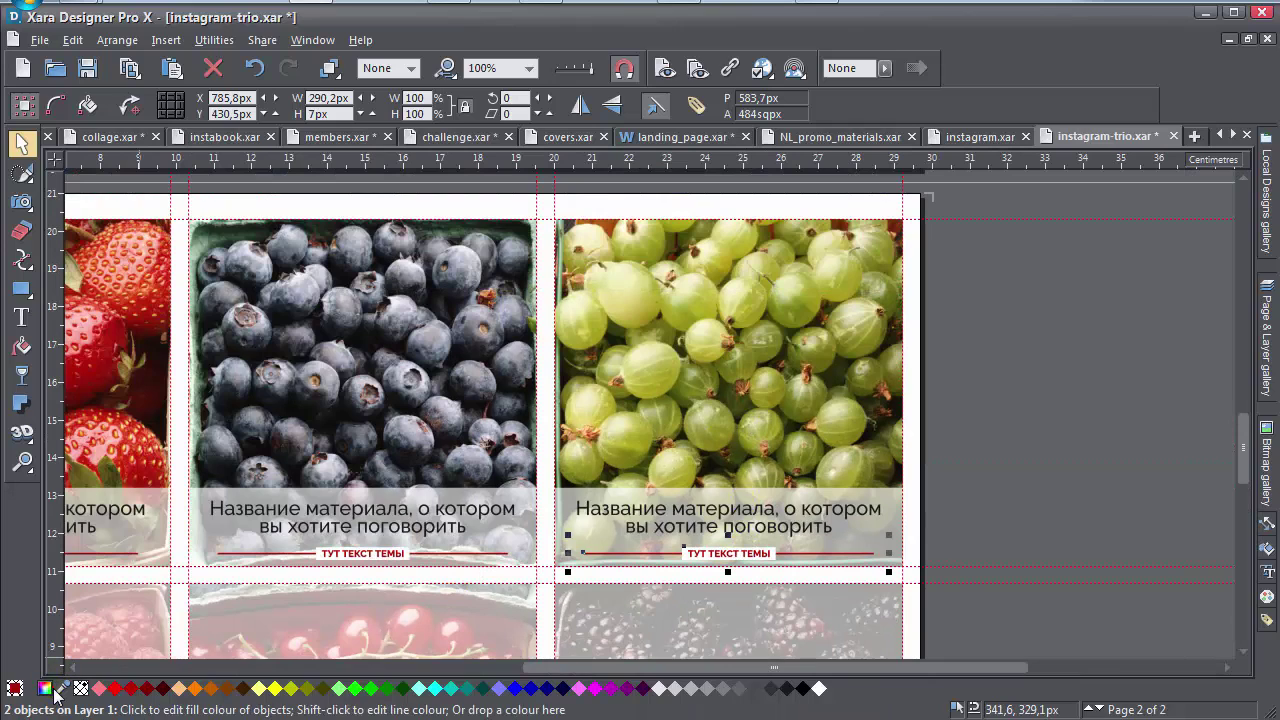
drag(64, 690, 738, 391)
Recolour the blueberry cell's bar and "ТУТ ТЕКСТ ТЕМЫ" with a dark blue-grey sampled from the blueberry photo, and deselect them.
click(397, 558)
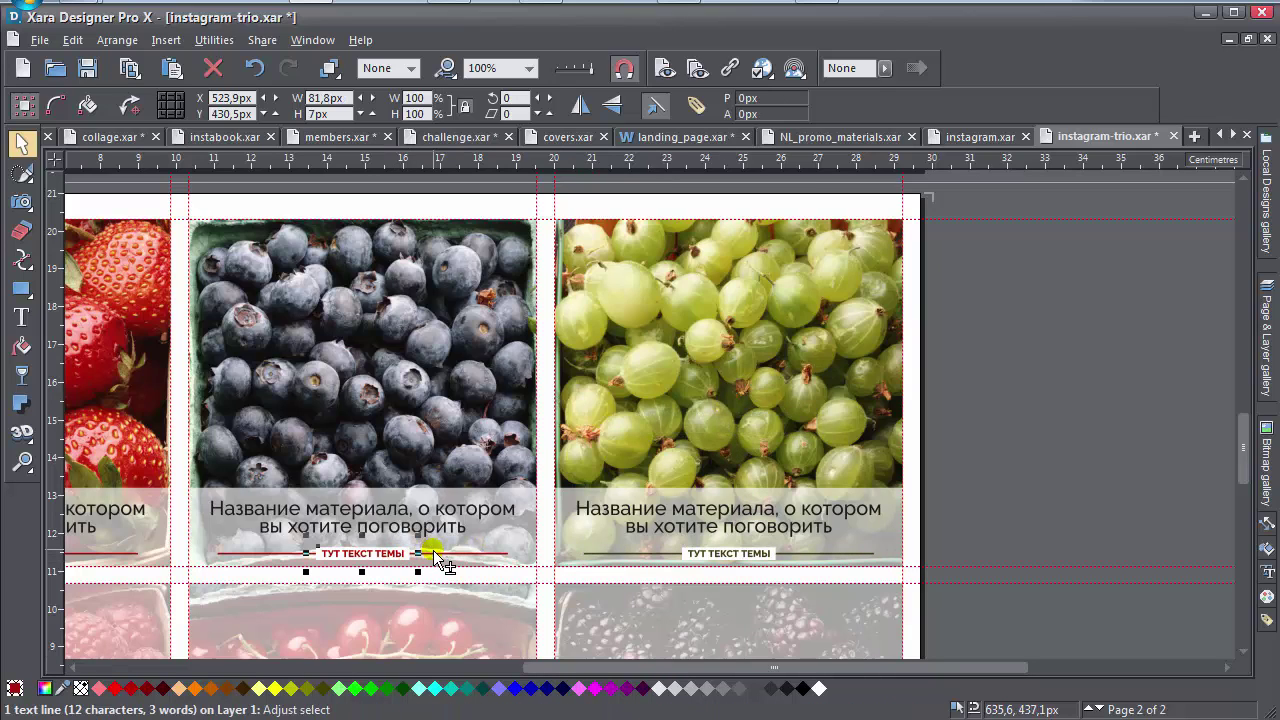
shift+click(434, 553)
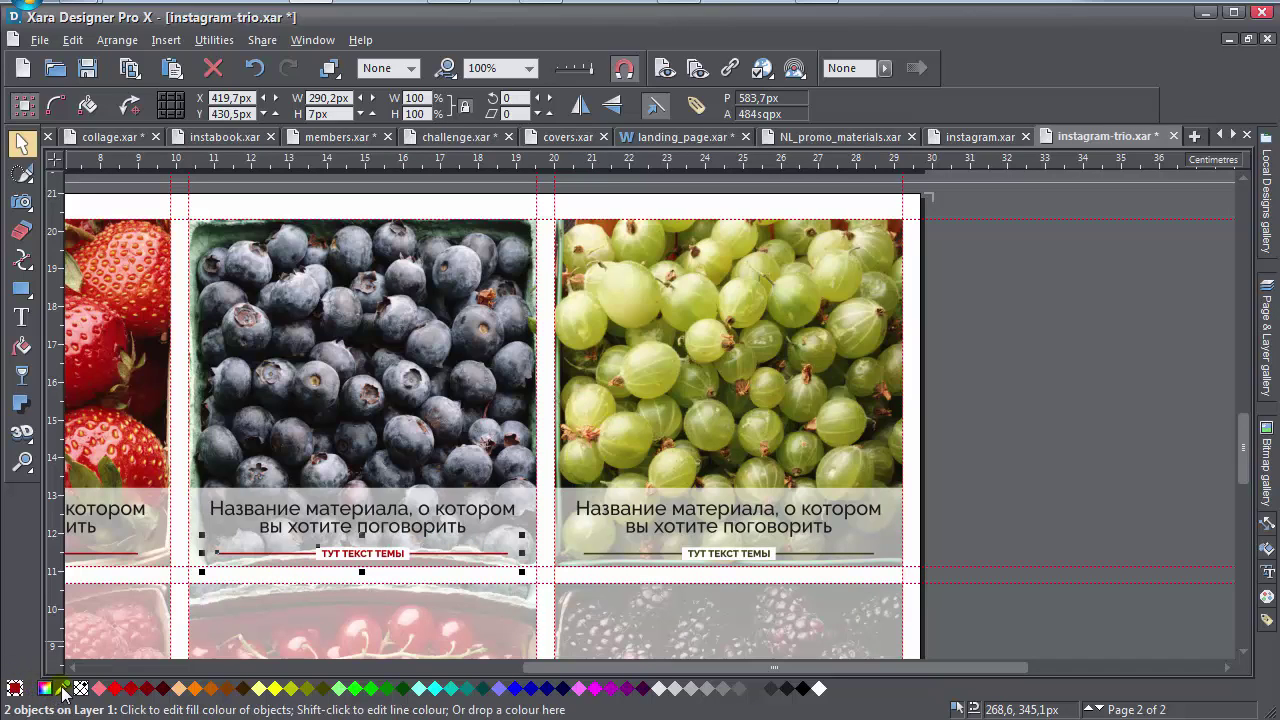
drag(63, 688, 351, 365)
click(1033, 418)
Examine the recoloured labels and bars of the blueberry and gooseberry cells up close, and the page's overall look.
scroll(503, 443, up, 5)
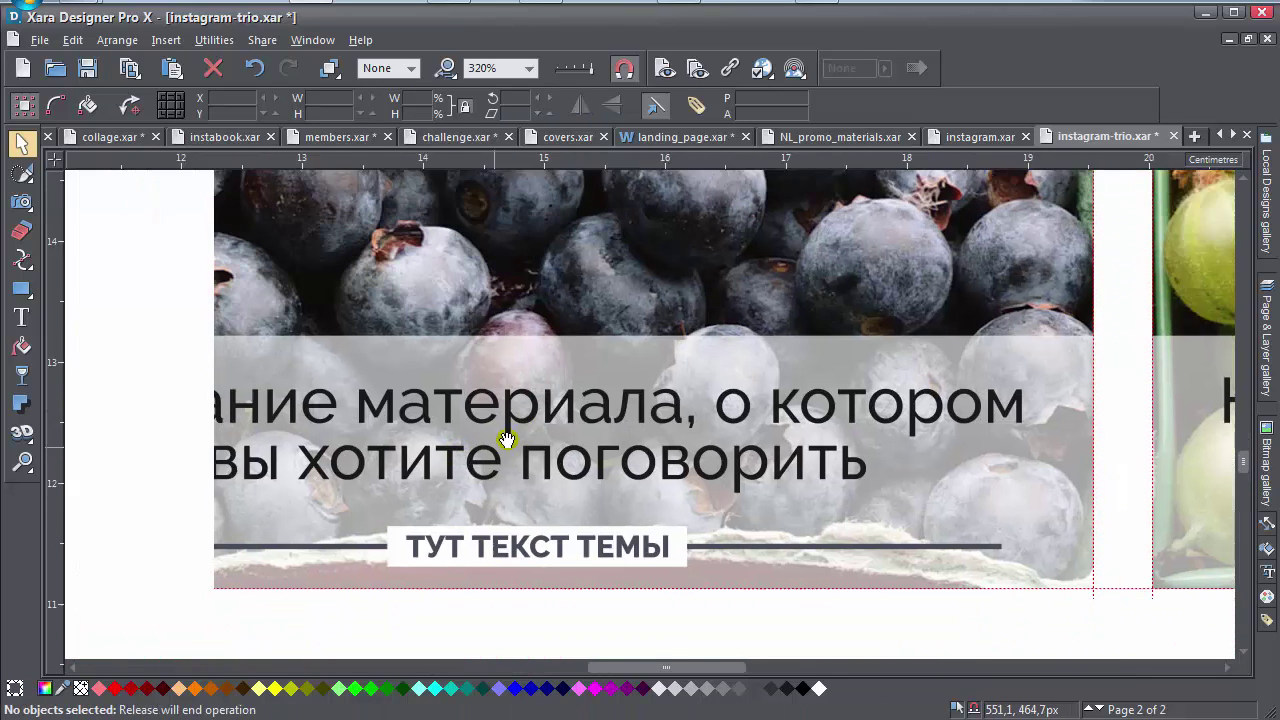
drag(966, 465, 463, 420)
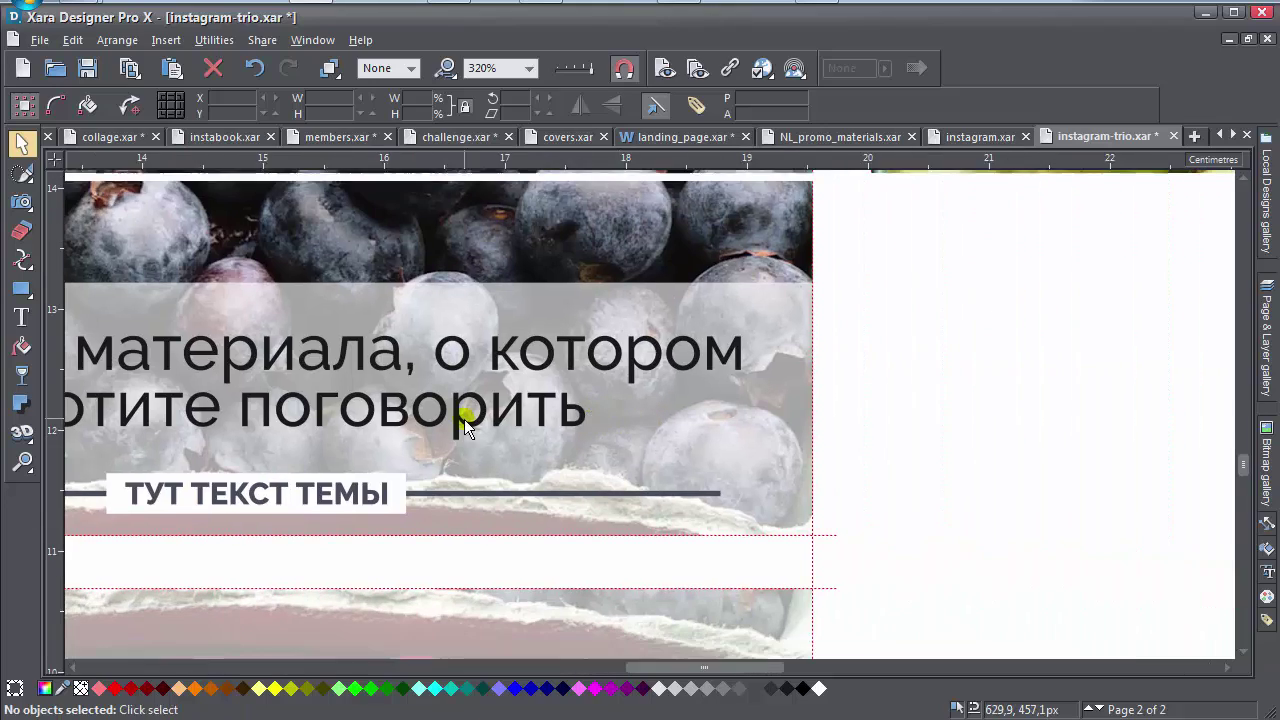
drag(1065, 405, 757, 410)
drag(970, 487, 756, 503)
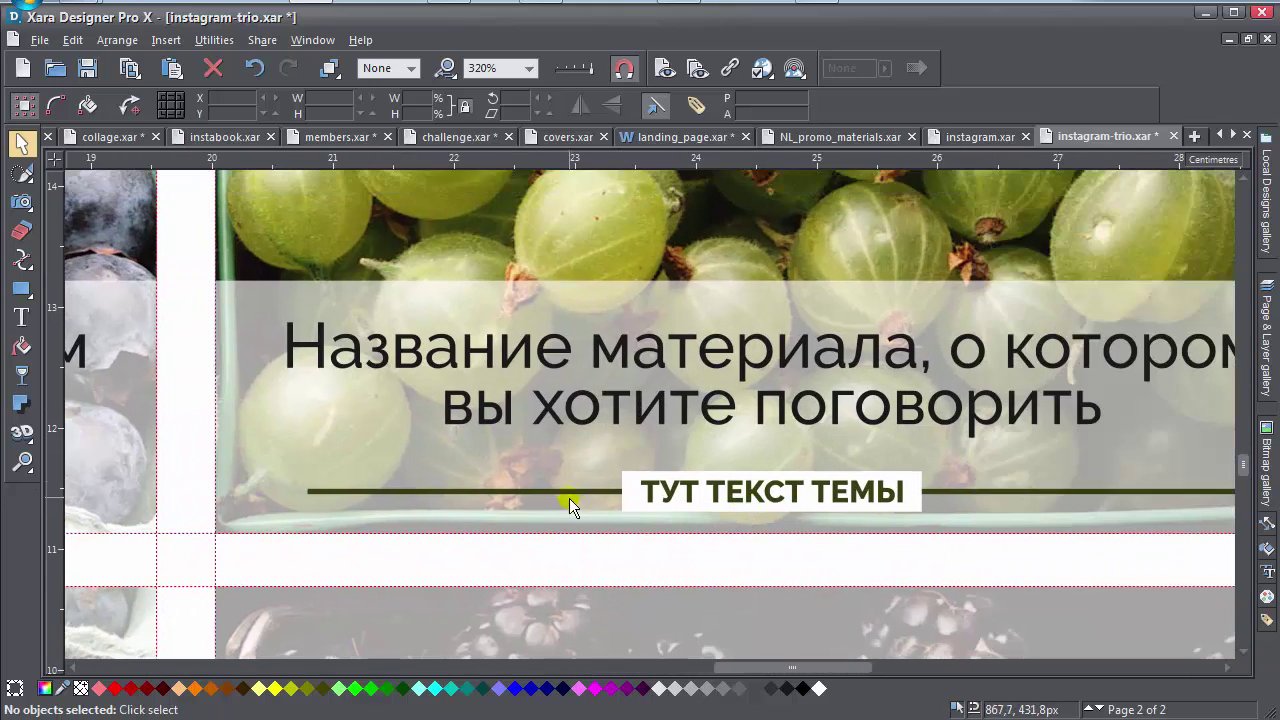
scroll(717, 464, down, 1)
scroll(717, 464, up, 5)
scroll(820, 410, down, 2)
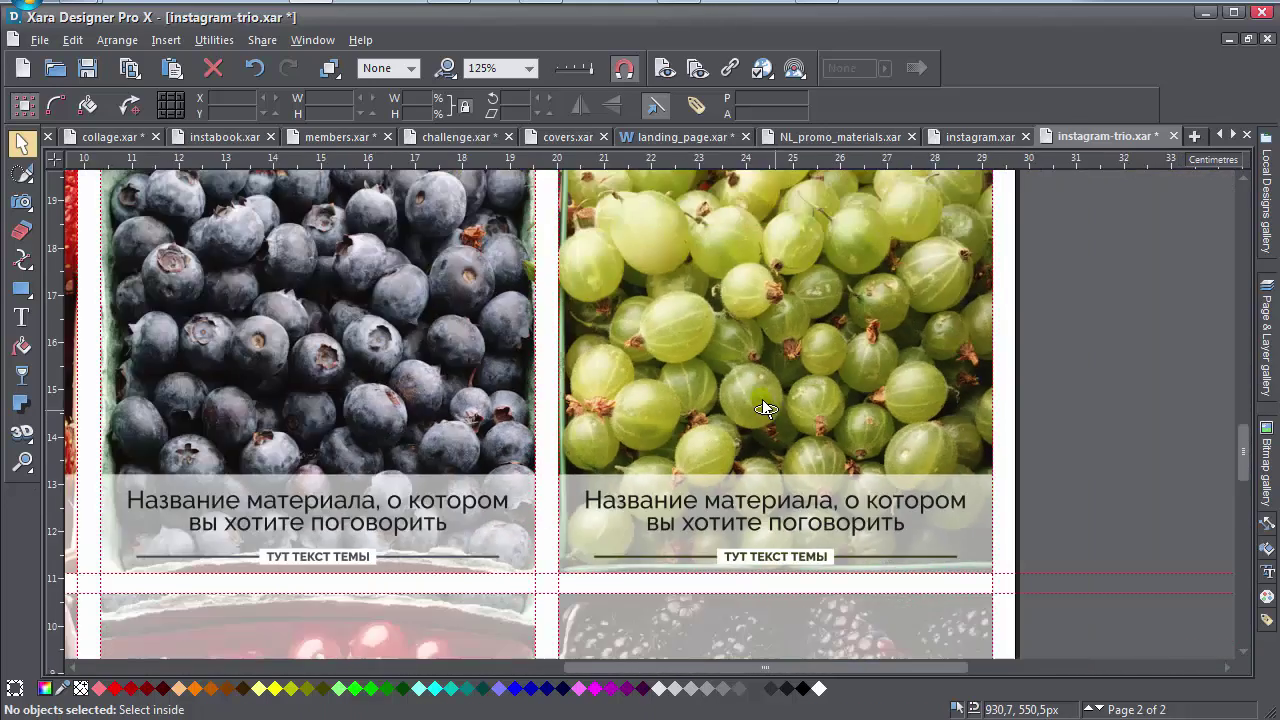
scroll(869, 442, down, 2)
scroll(867, 442, down, 2)
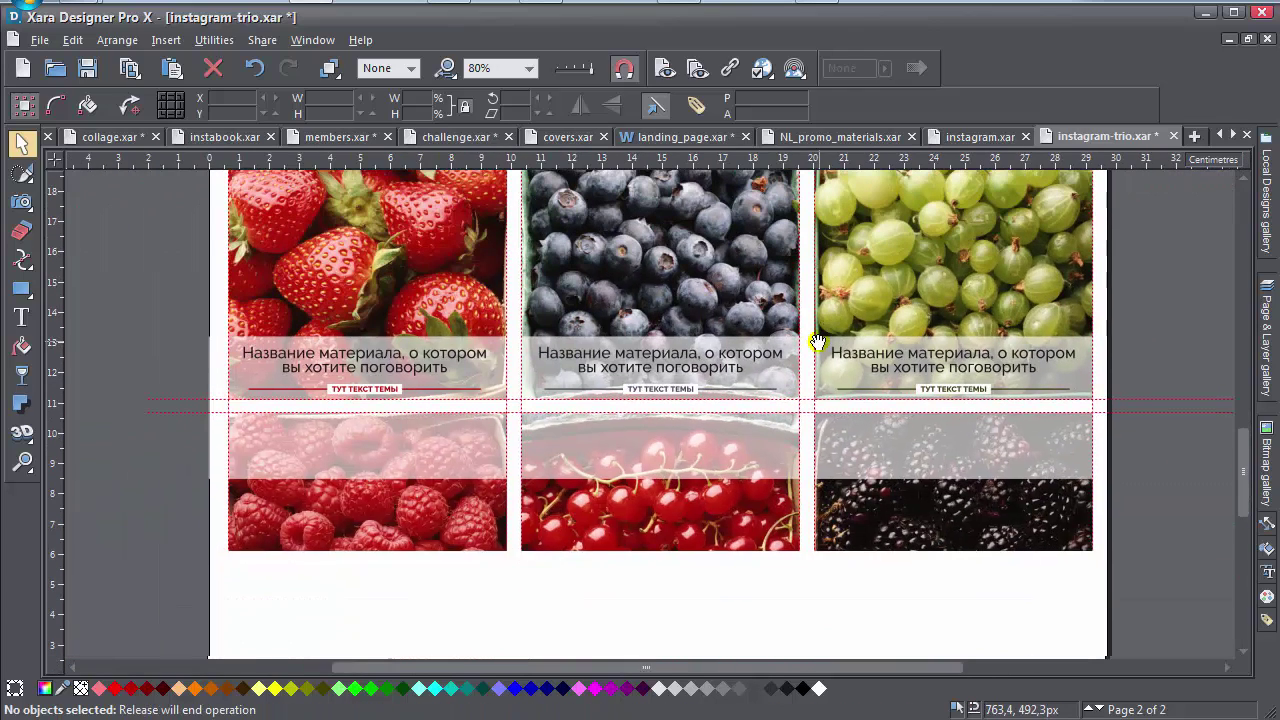
Select the strawberry cell's title, label text, white rectangle and bar together.
click(346, 360)
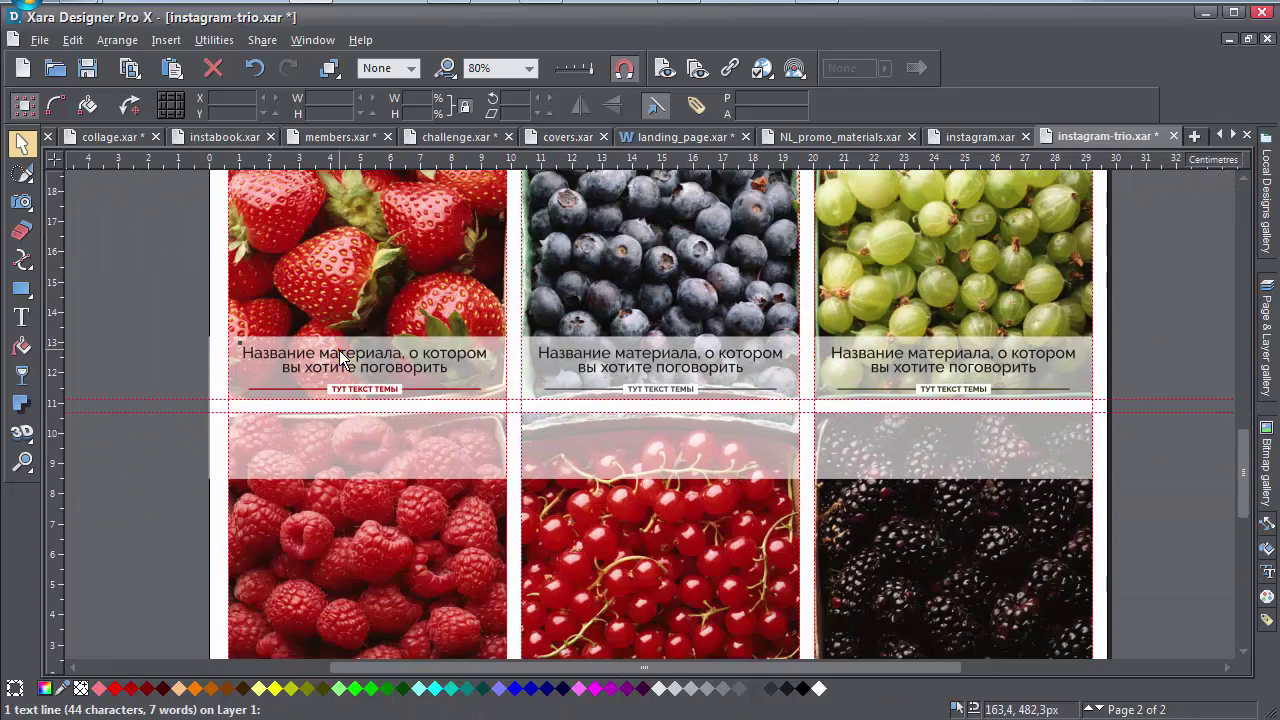
click(336, 391)
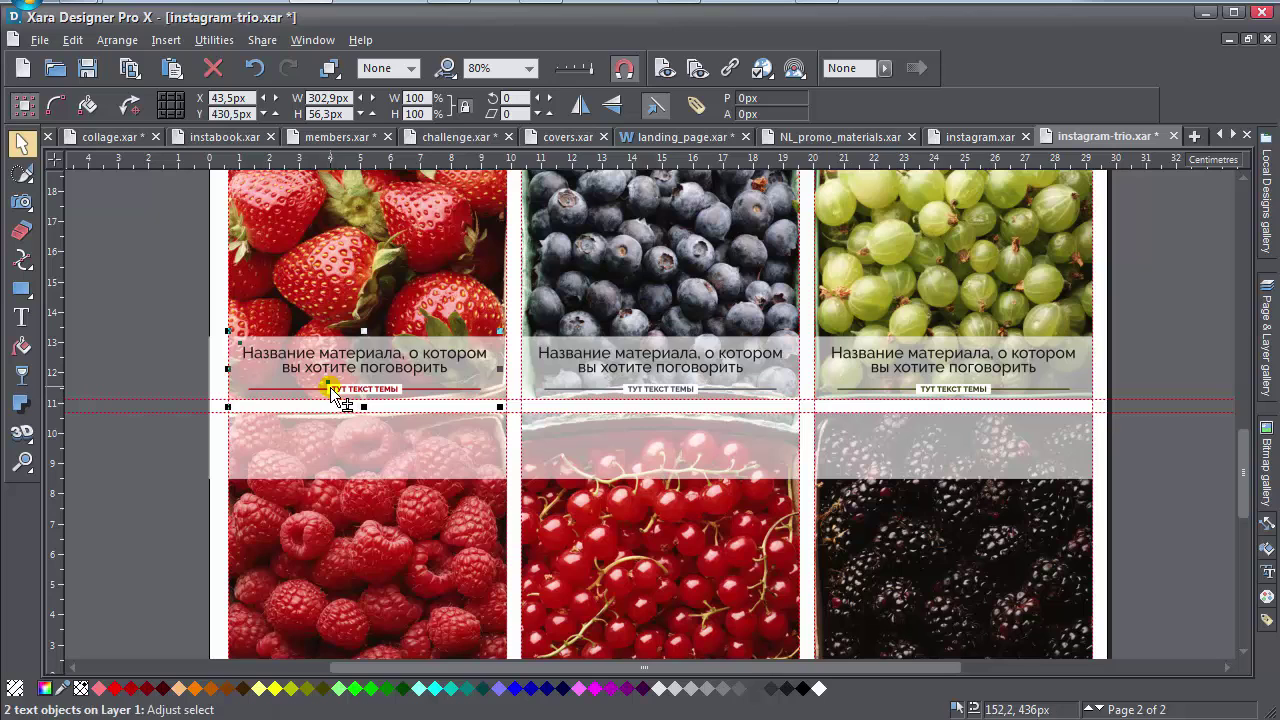
click(330, 388)
ctrl+scroll(318, 397, up, 4)
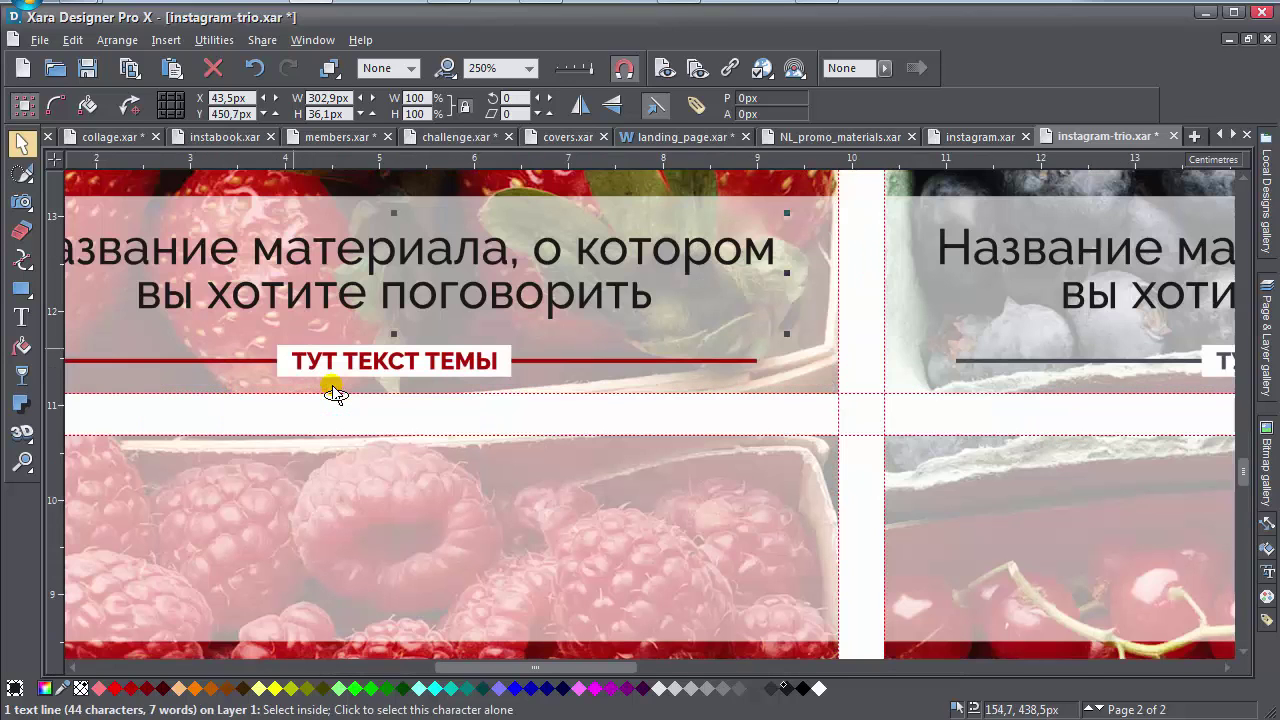
shift+click(280, 372)
shift+click(280, 375)
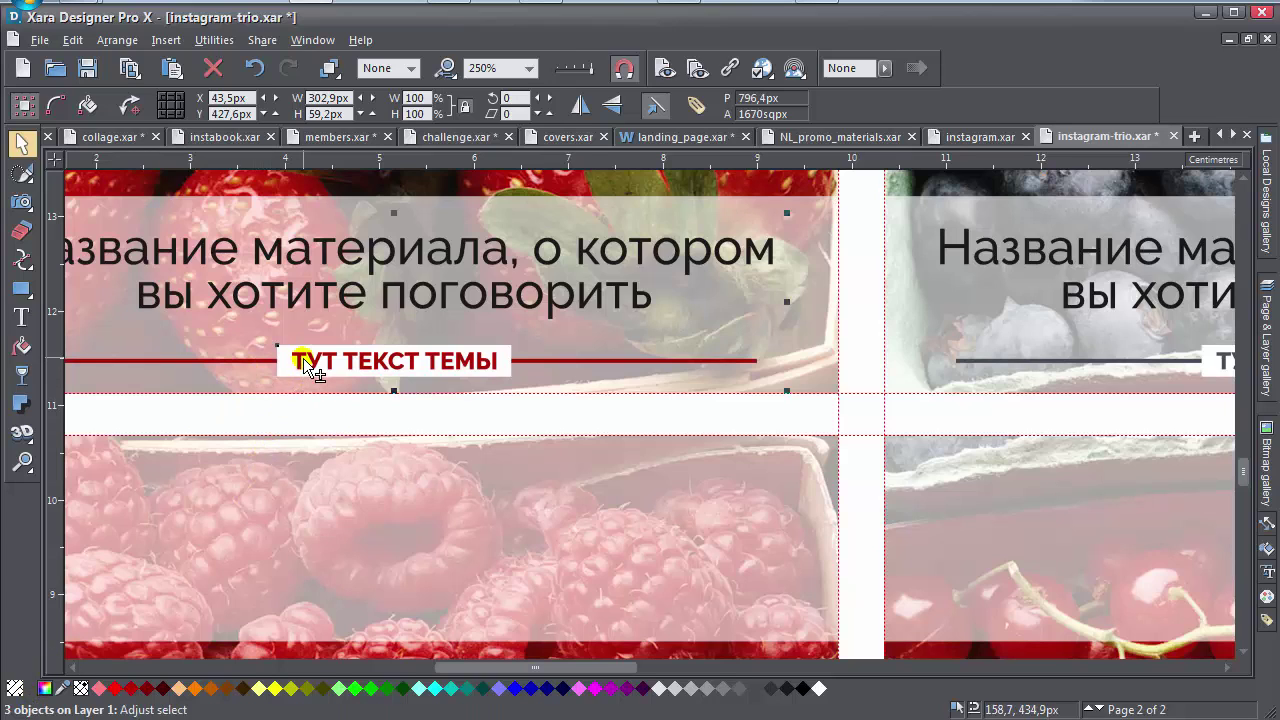
shift+click(303, 358)
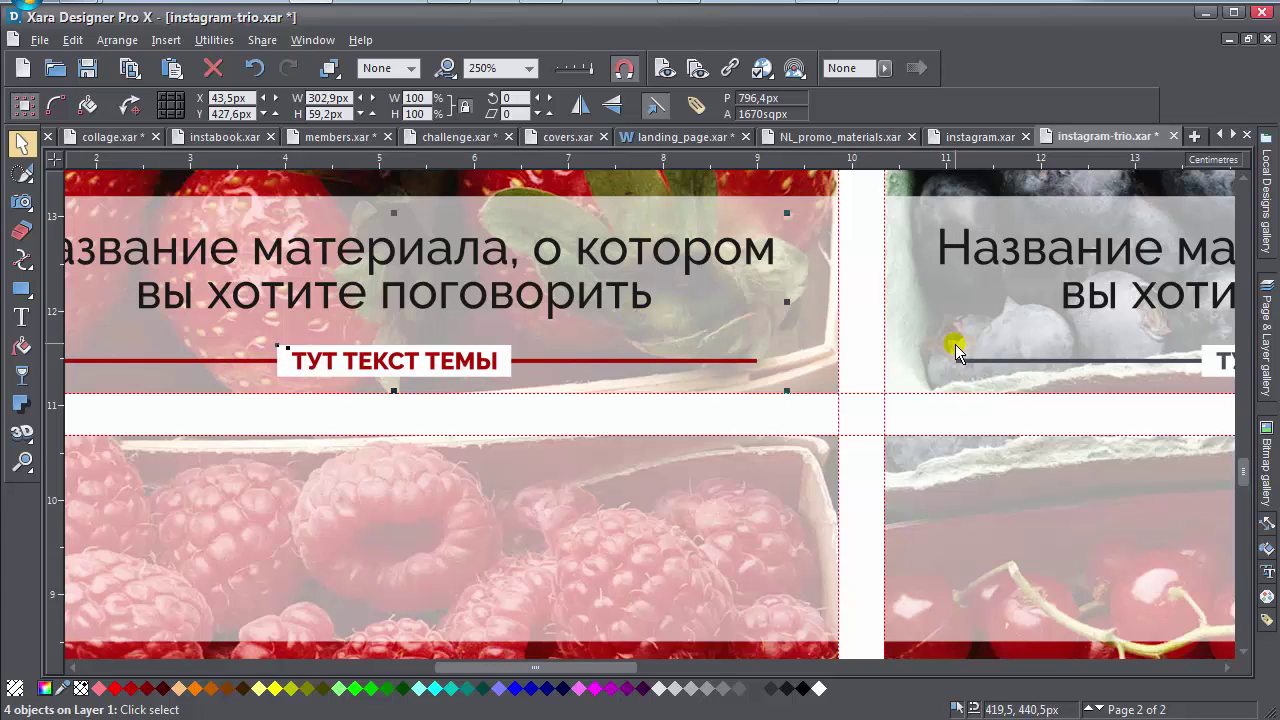
Add the blueberry cell's title, label text, white rectangle and bar to the selection.
scroll(366, 343, right, 5)
shift+click(493, 364)
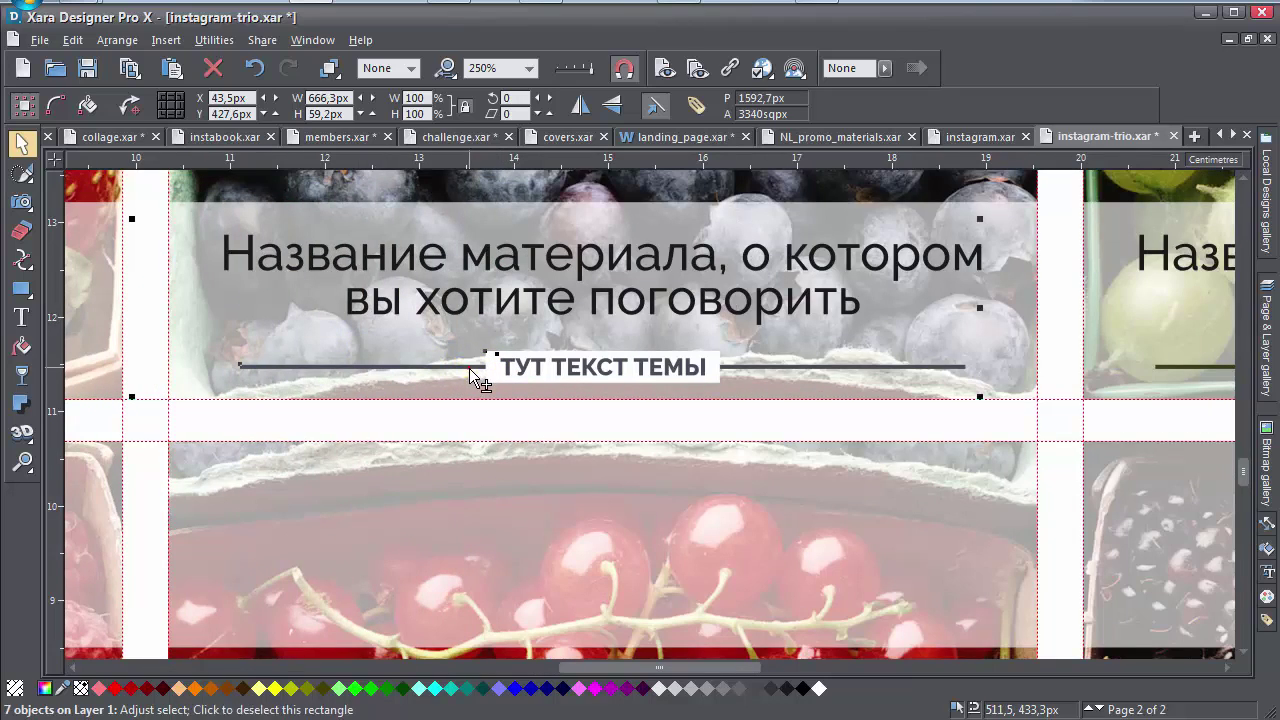
shift+click(458, 343)
shift+click(428, 307)
scroll(445, 350, right, 5)
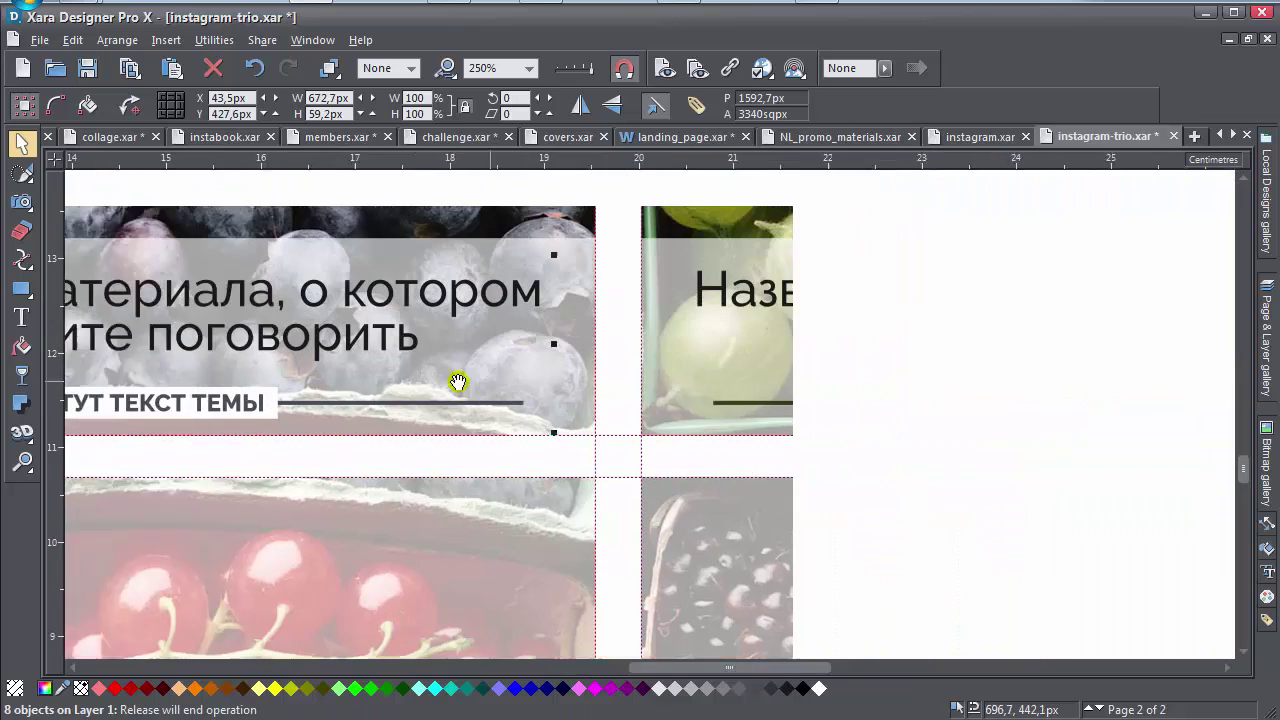
Add the gooseberry cell's title, label text, white rectangle and bar to the selection.
shift+click(508, 307)
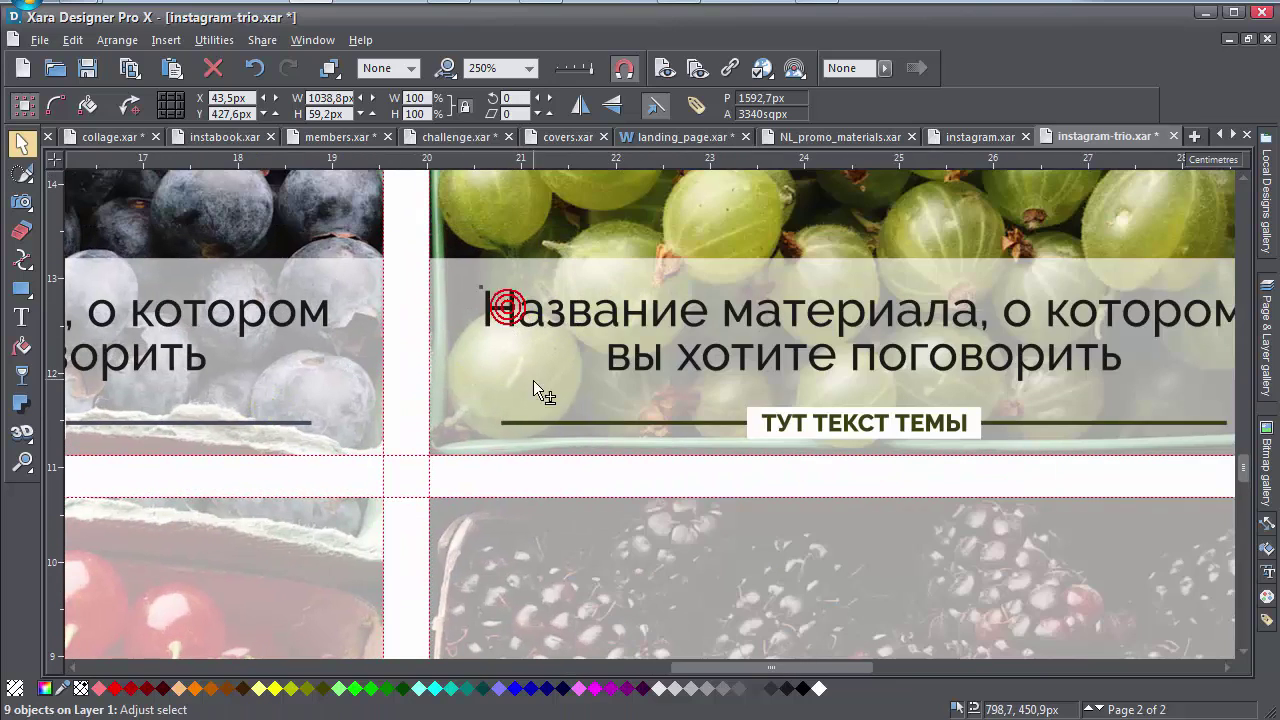
shift+click(754, 421)
shift+click(765, 424)
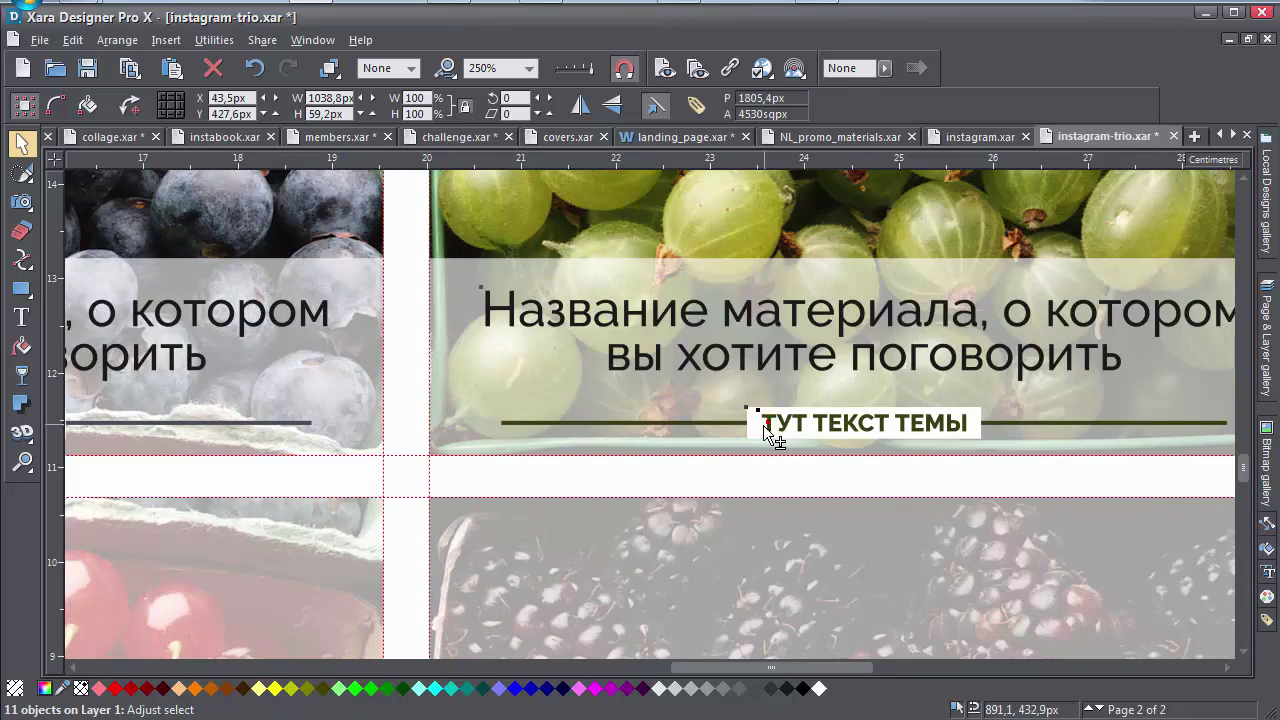
shift+click(716, 423)
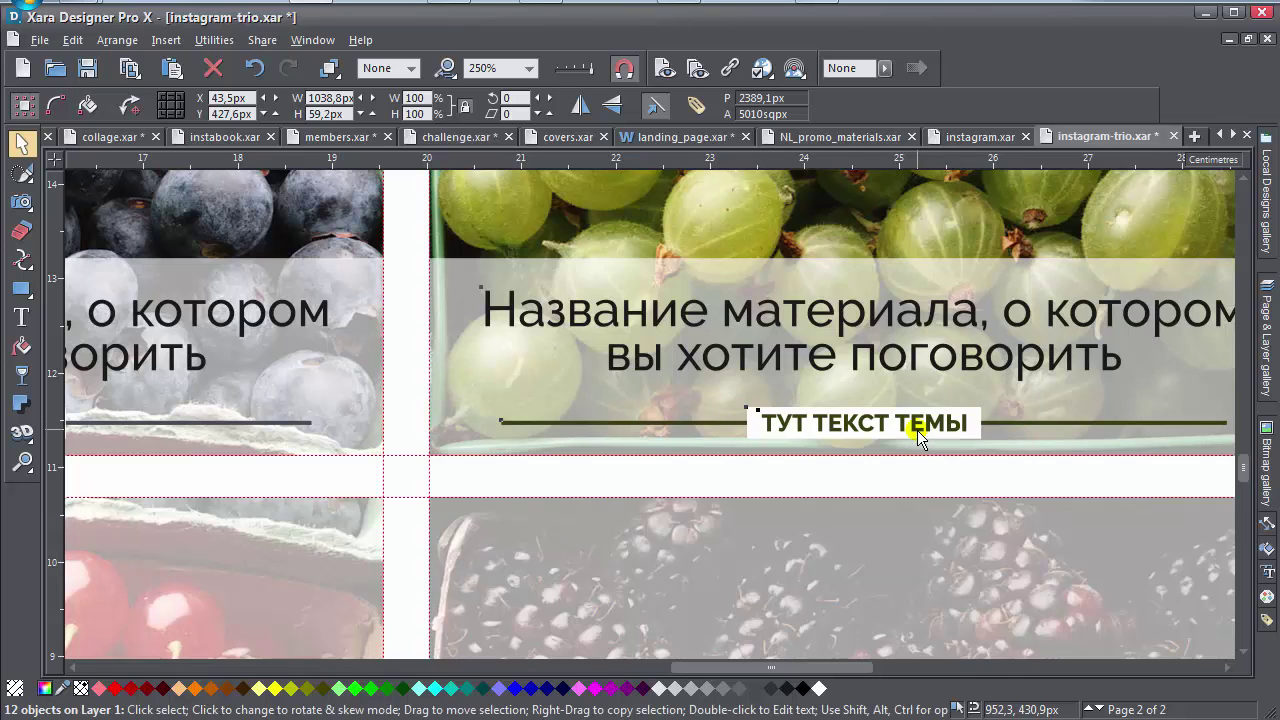
Copy the selected titles, labels, white rectangles and bars down onto the raspberry, red currant and blackberry cells.
scroll(910, 415, down, 2)
scroll(900, 380, up, 1)
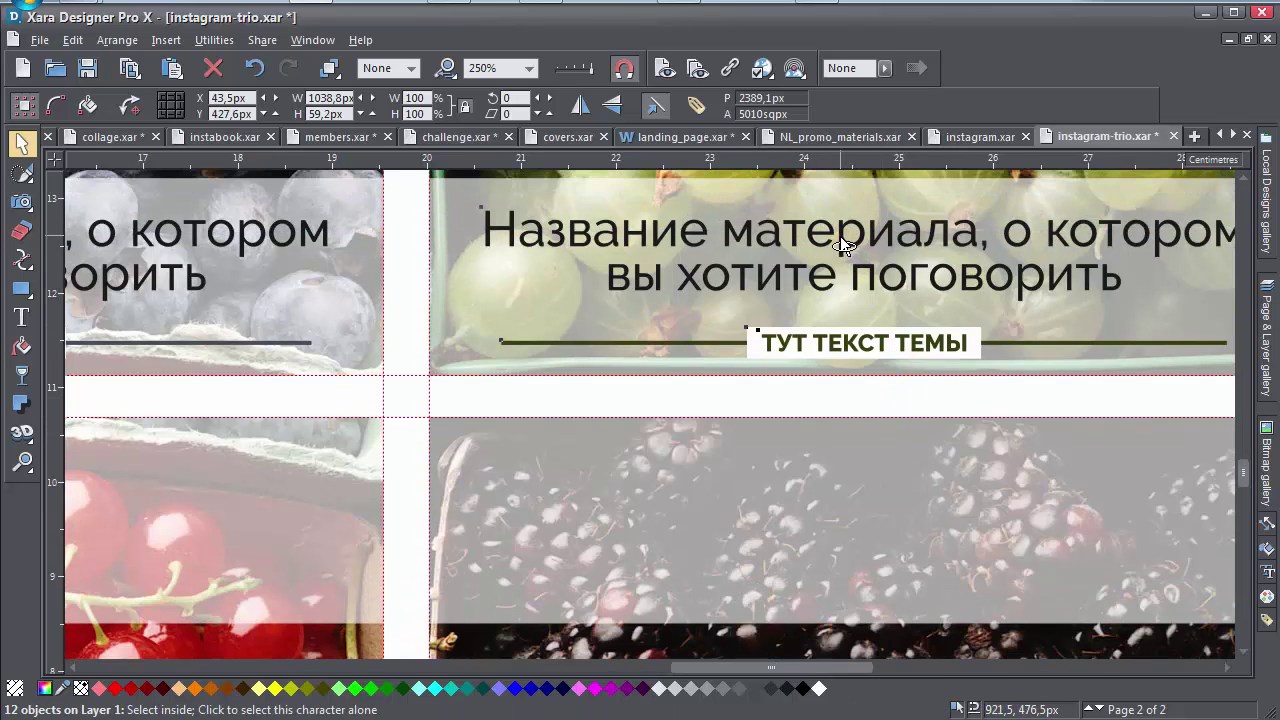
drag(840, 237, 823, 532)
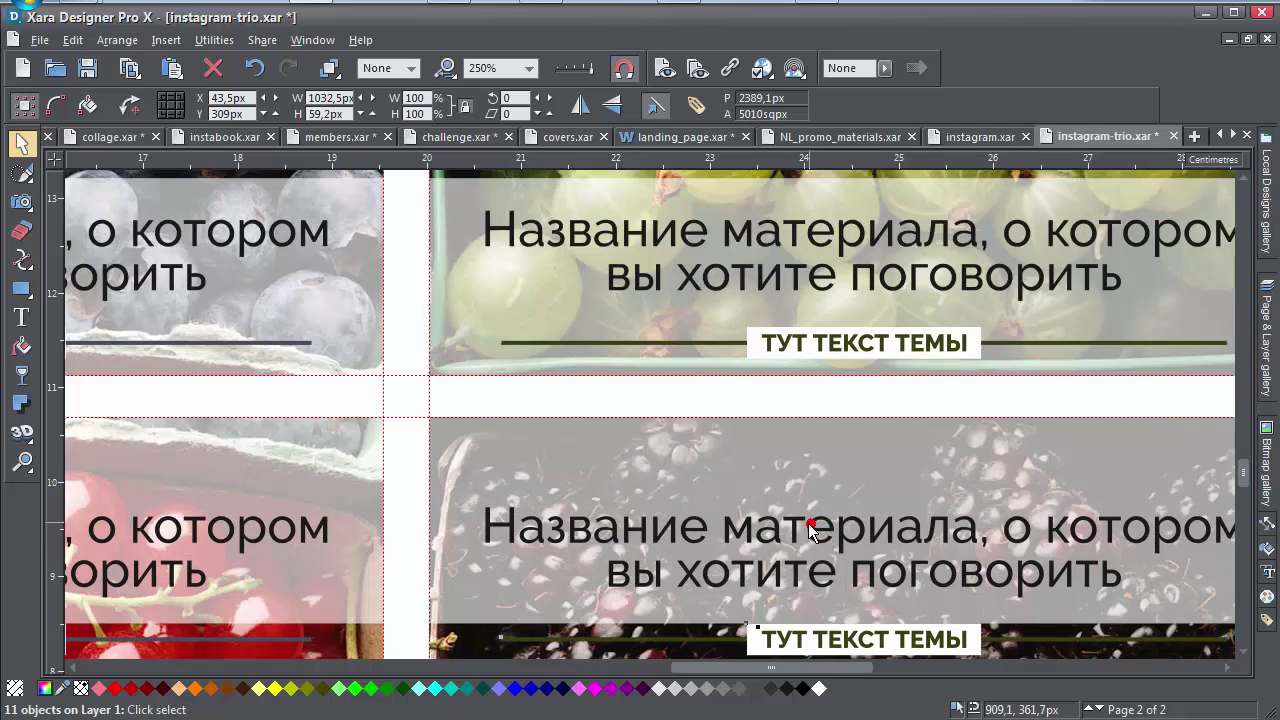
Drop the lower row's titles from the selection, move its labels, white rectangles and bars above the titles, and deselect them.
scroll(812, 530, down, 2)
scroll(371, 443, left, 10)
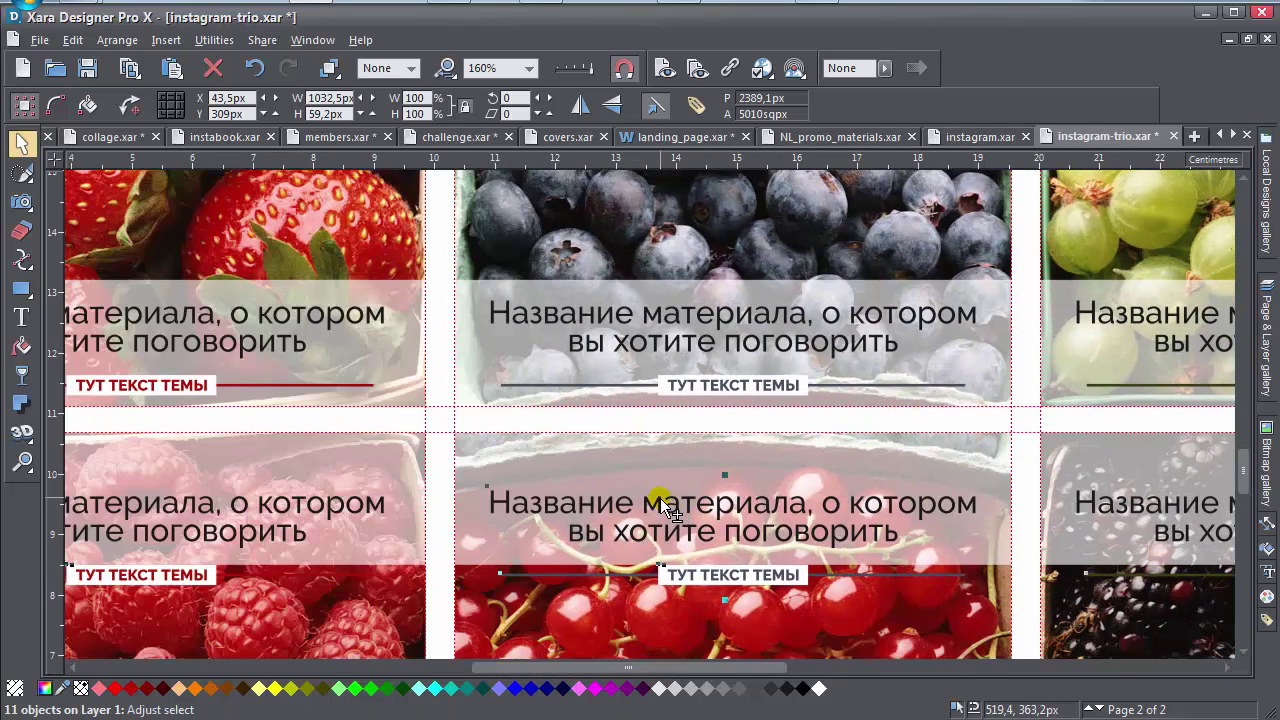
shift+click(660, 498)
shift+click(350, 503)
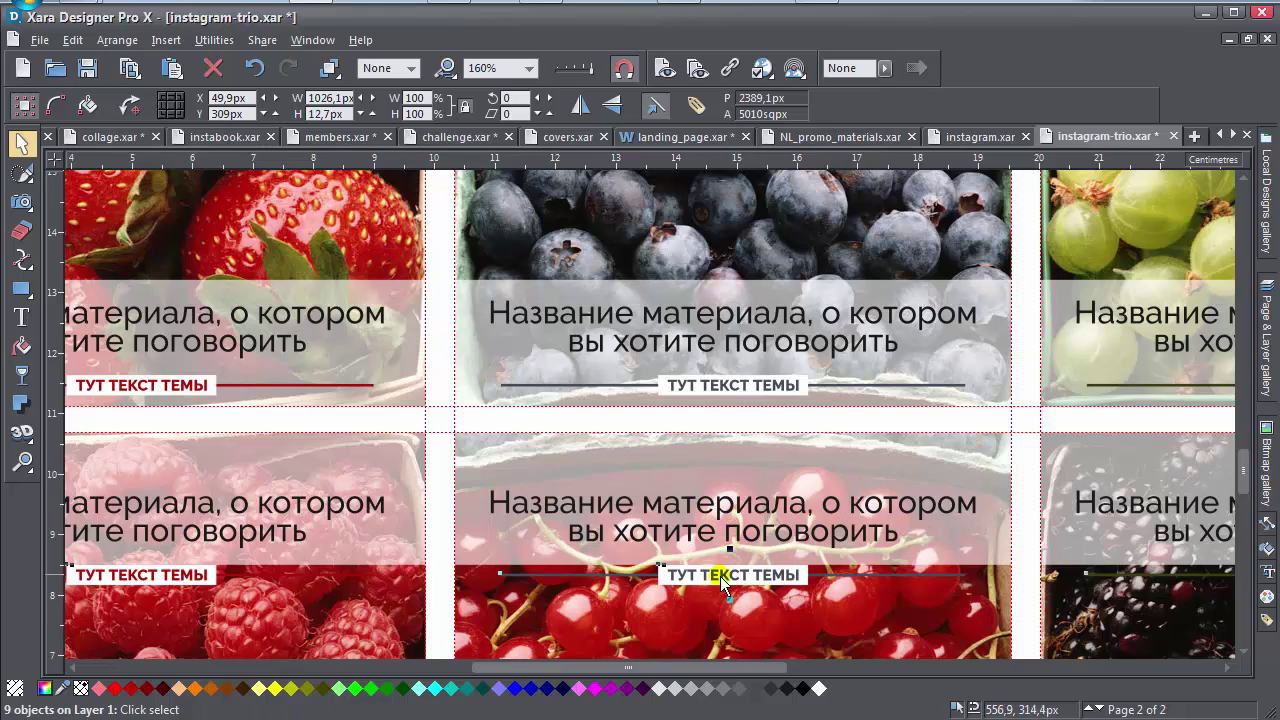
drag(714, 578, 720, 455)
key(1)
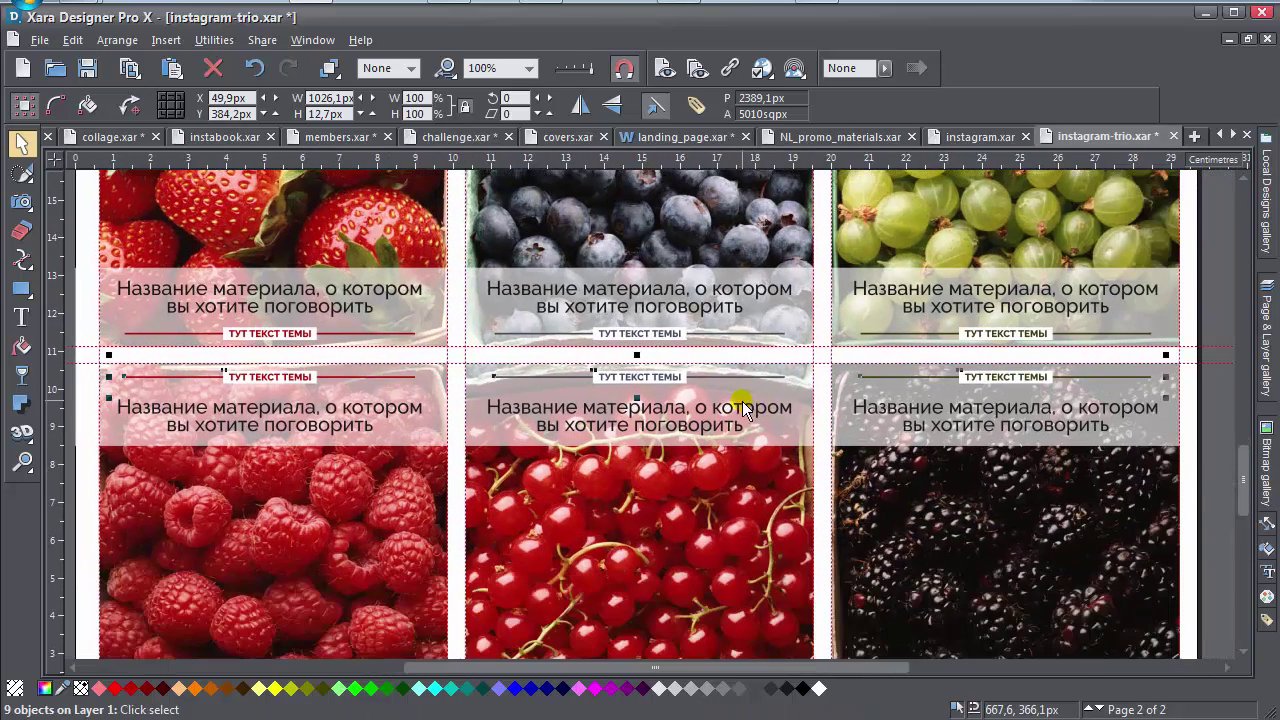
click(1191, 458)
Recolour the red currant cell's "ТУТ ТЕКСТ ТЕМЫ" and bar with a deep red sampled from the currant photo.
scroll(604, 433, up, 3)
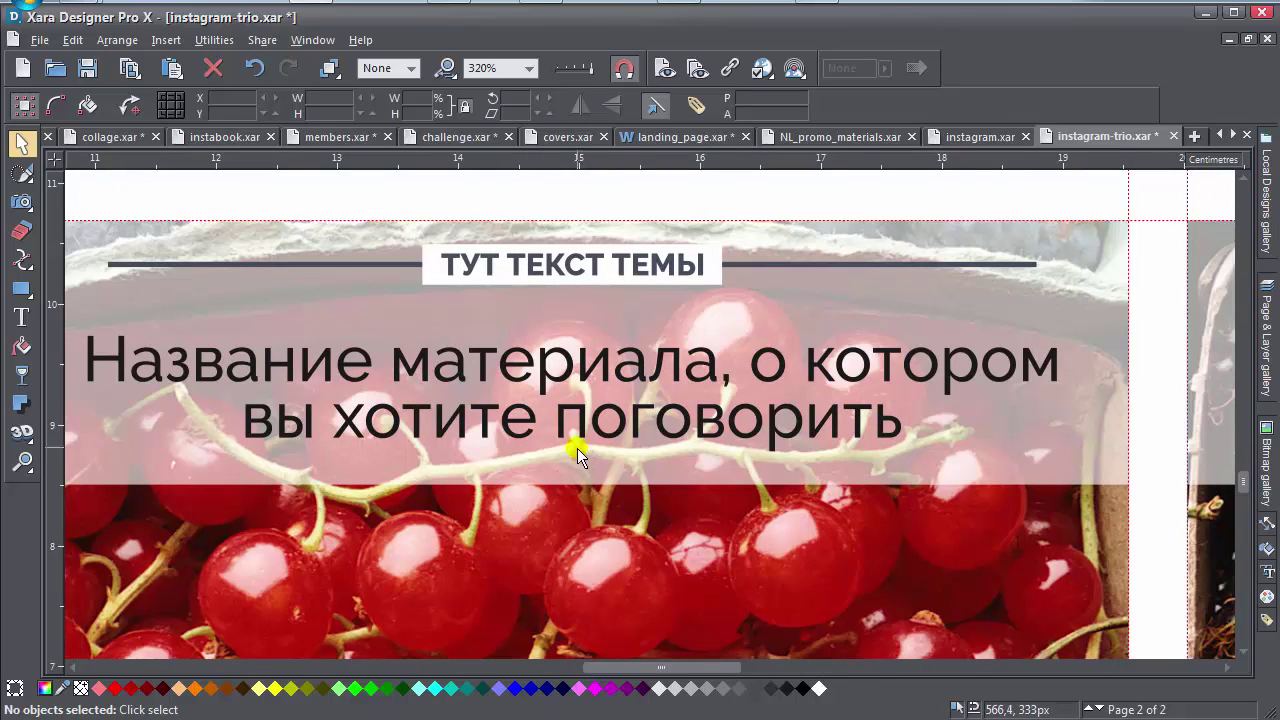
click(582, 274)
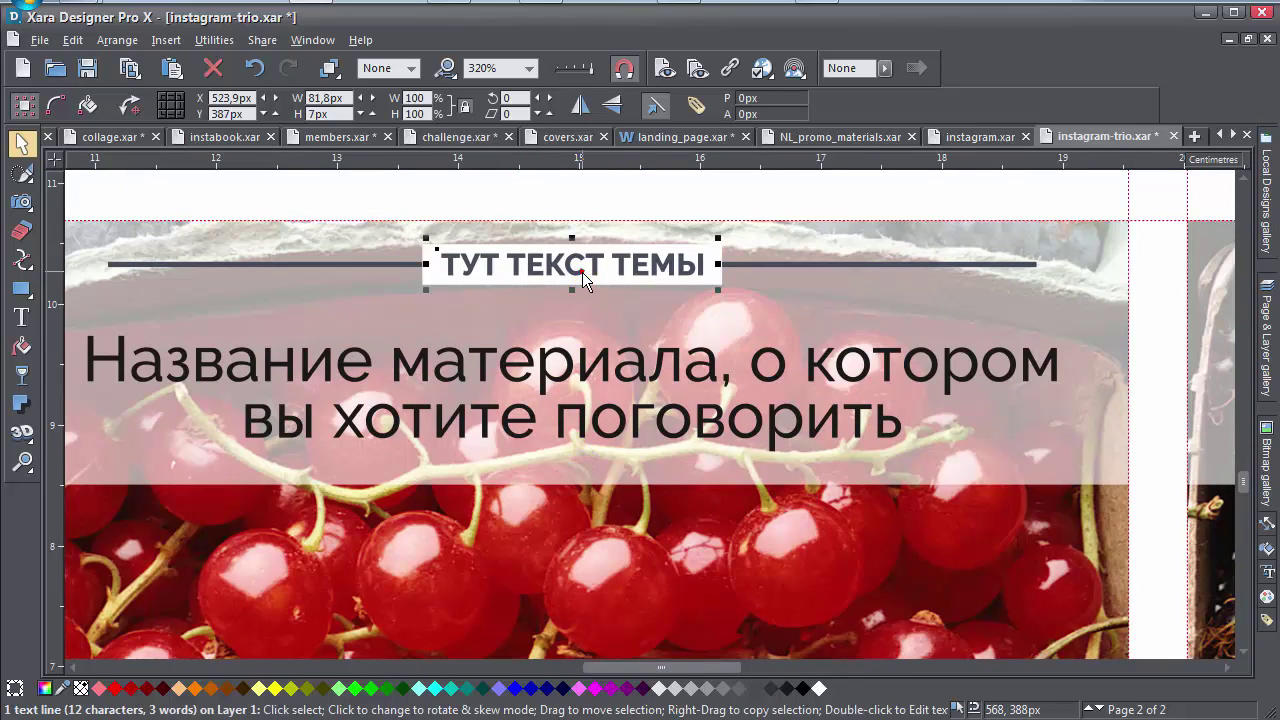
shift+click(756, 263)
drag(62, 688, 730, 613)
drag(828, 580, 1057, 471)
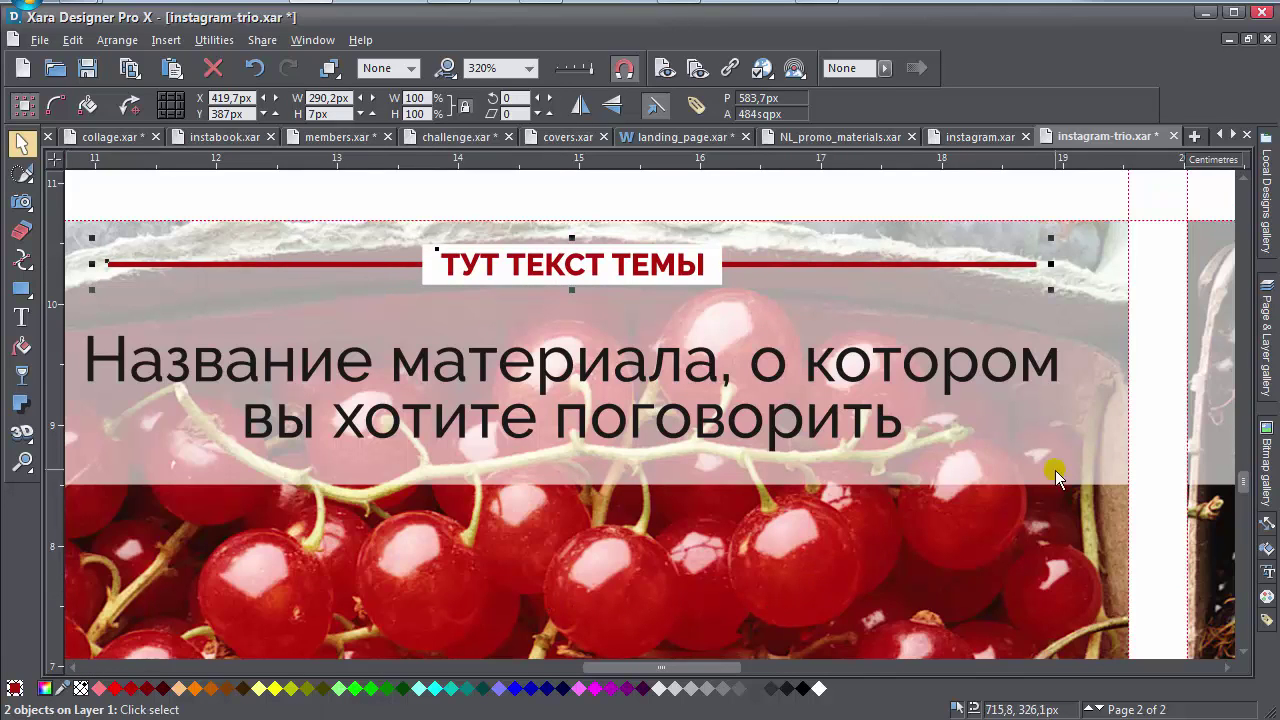
Recolour the blackberry cell's "ТУТ ТЕКСТ ТЕМЫ" and bar with a dark maroon sampled from the blackberry photo, and deselect them.
scroll(94, 486, right, 5)
click(641, 308)
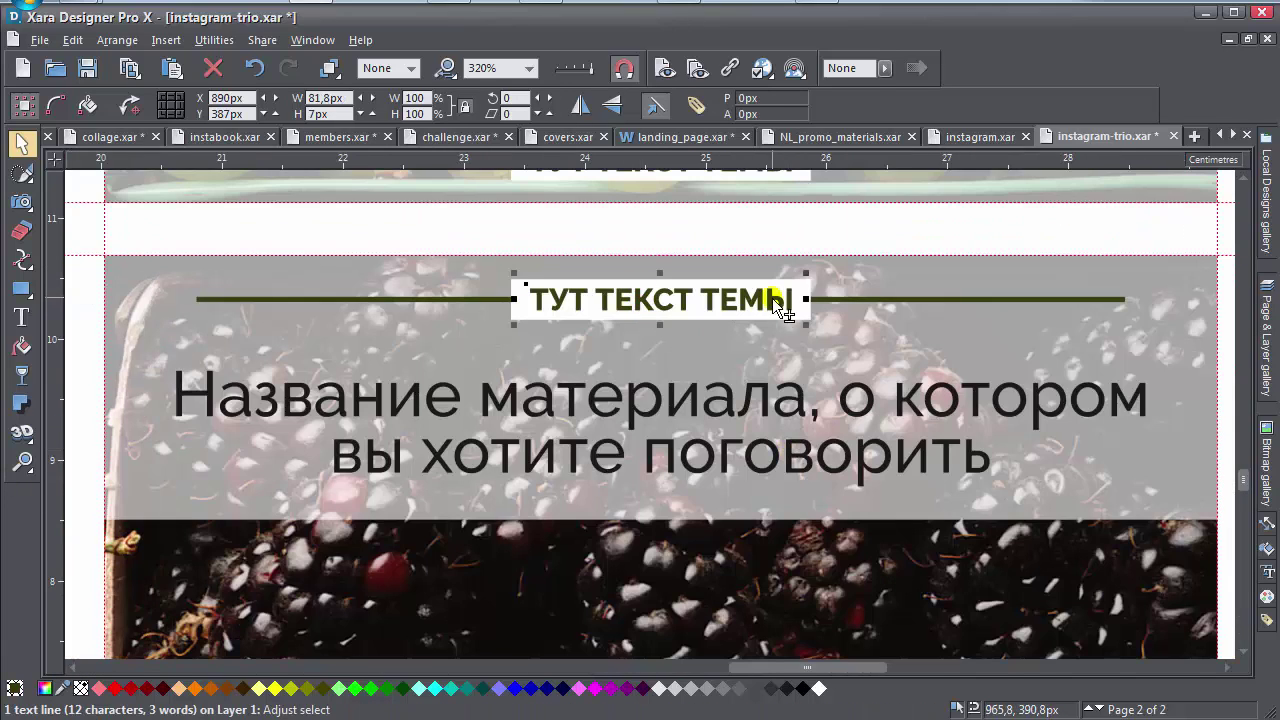
shift+click(828, 297)
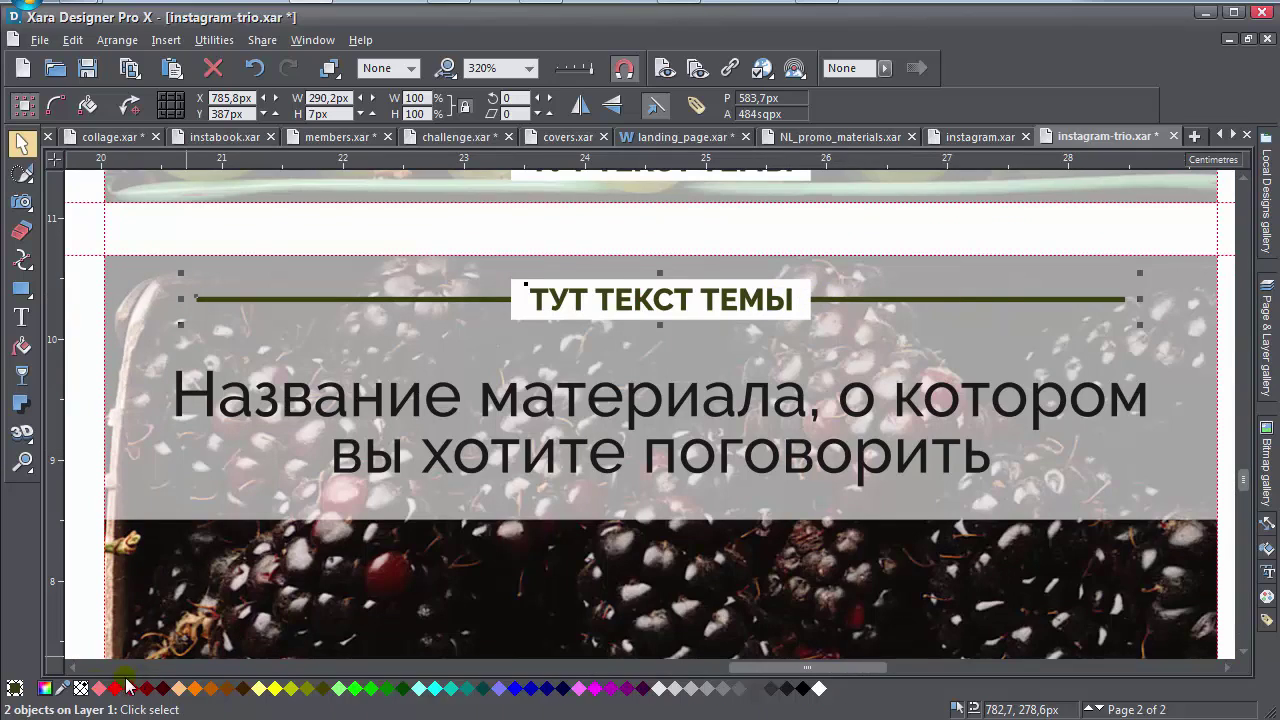
scroll(580, 516, down, 2)
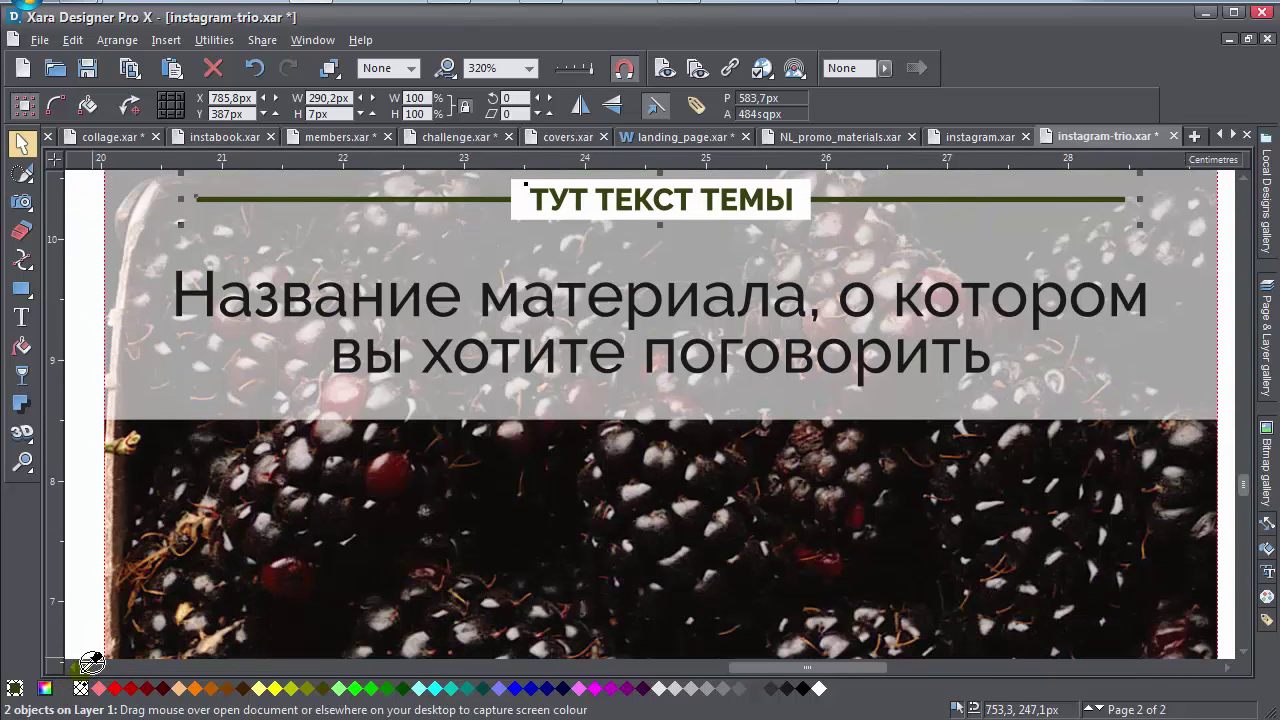
drag(91, 663, 277, 567)
scroll(1000, 420, down, 4)
scroll(1113, 404, down, 2)
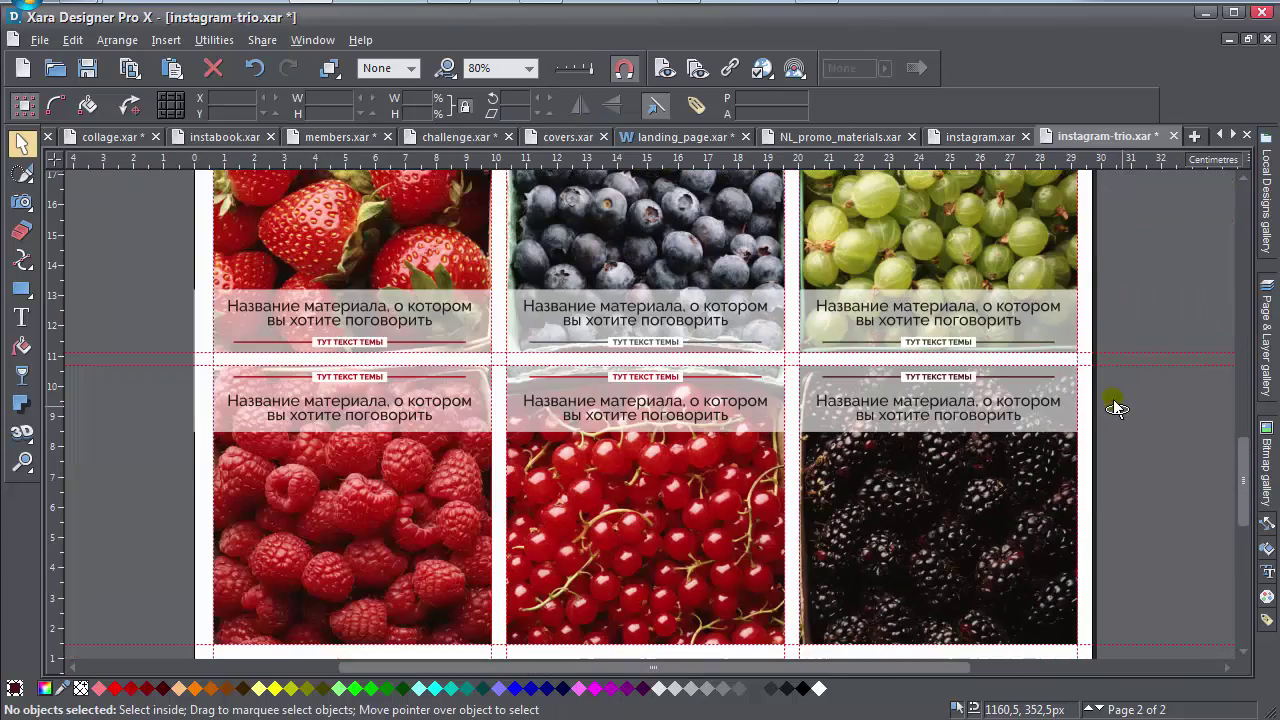
Examine the titles, labels and strips of both rows at whole-page level and up close.
scroll(668, 368, down, 1)
drag(669, 366, 622, 398)
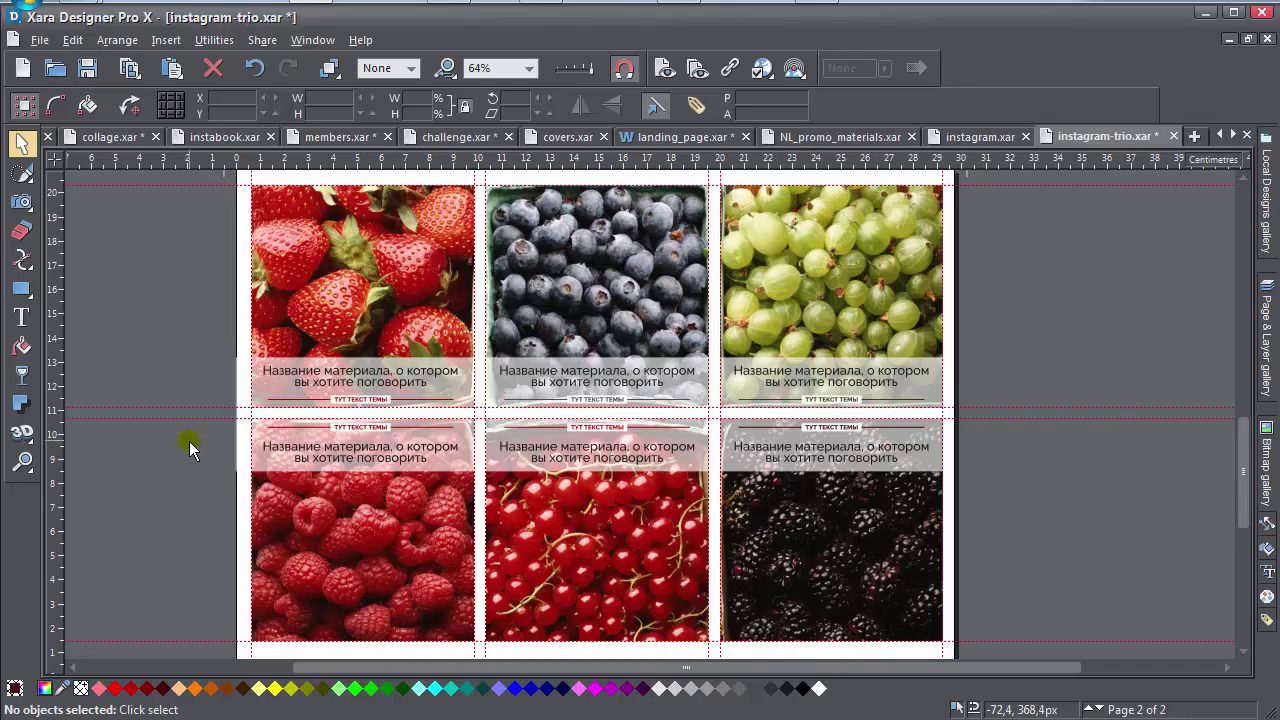
drag(205, 557, 437, 426)
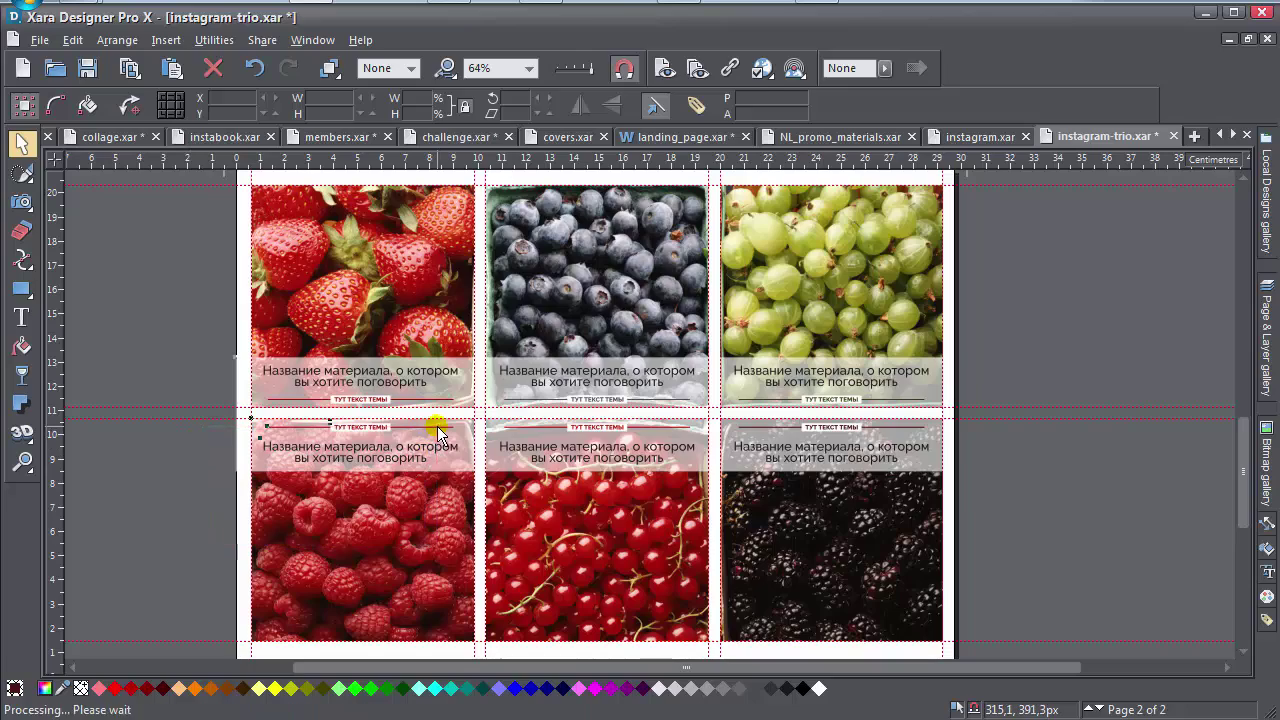
click(155, 495)
scroll(490, 440, up, 2)
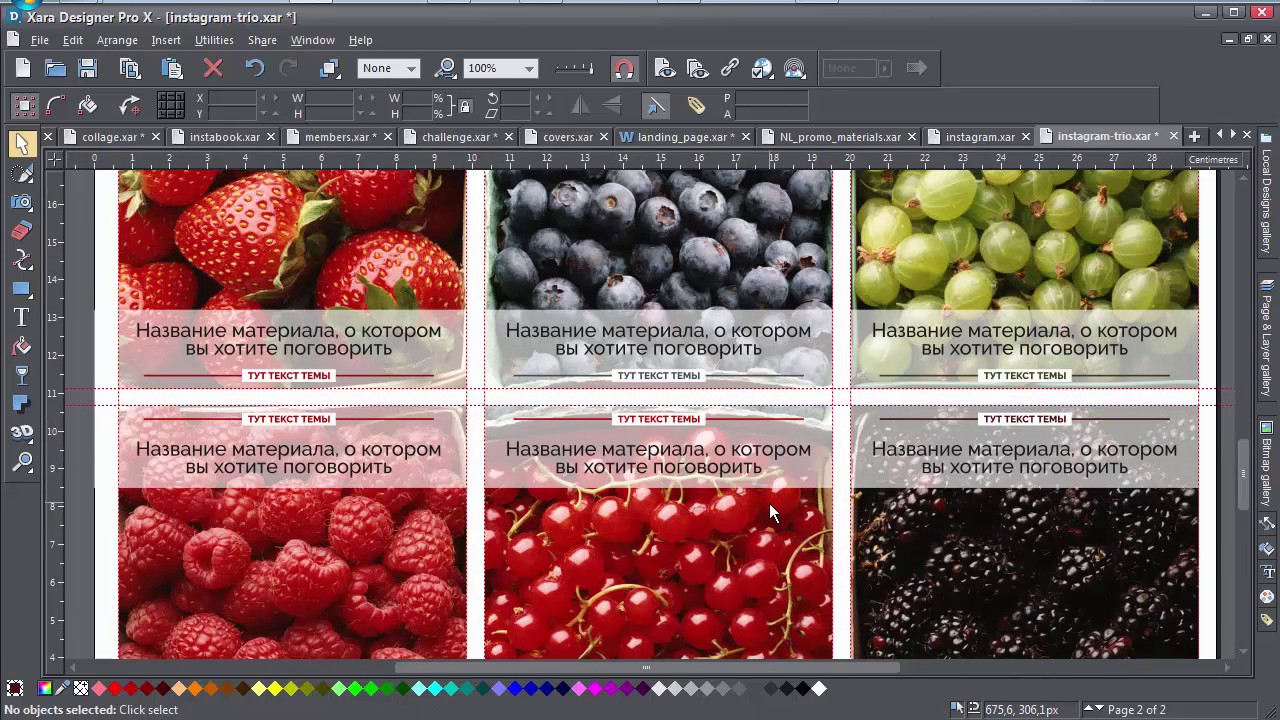
scroll(770, 512, down, 2)
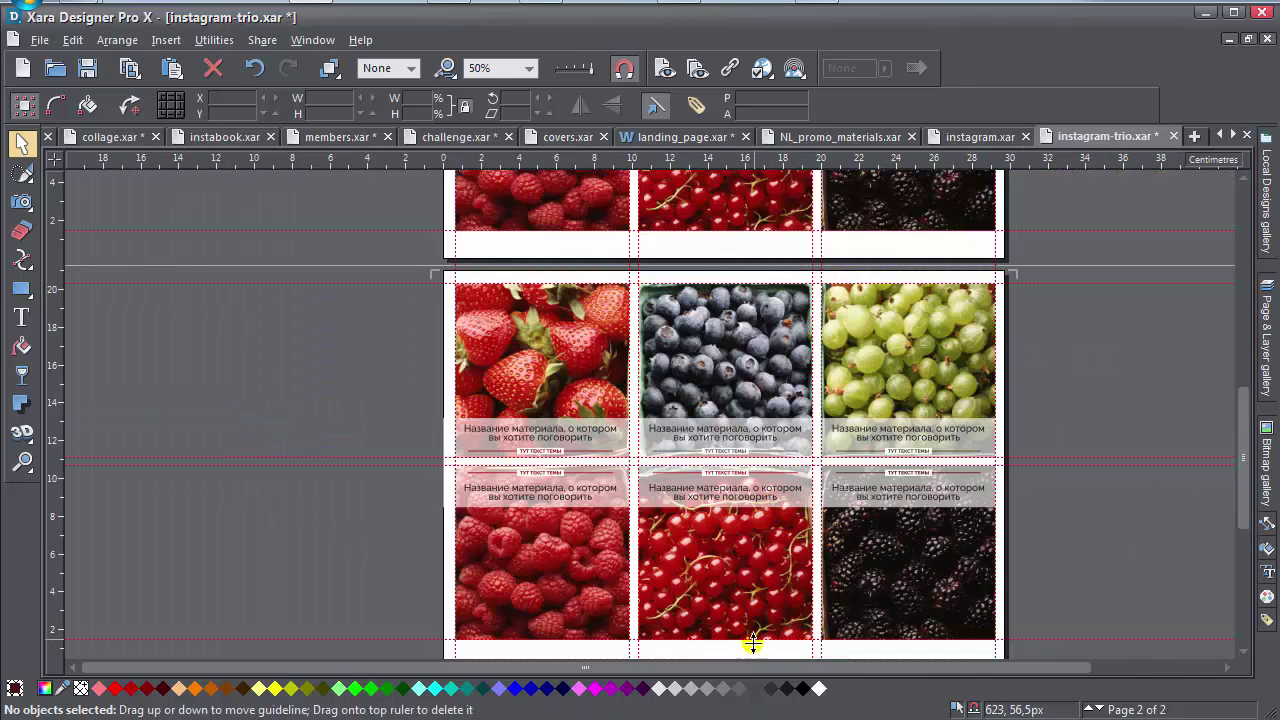
drag(764, 650, 674, 468)
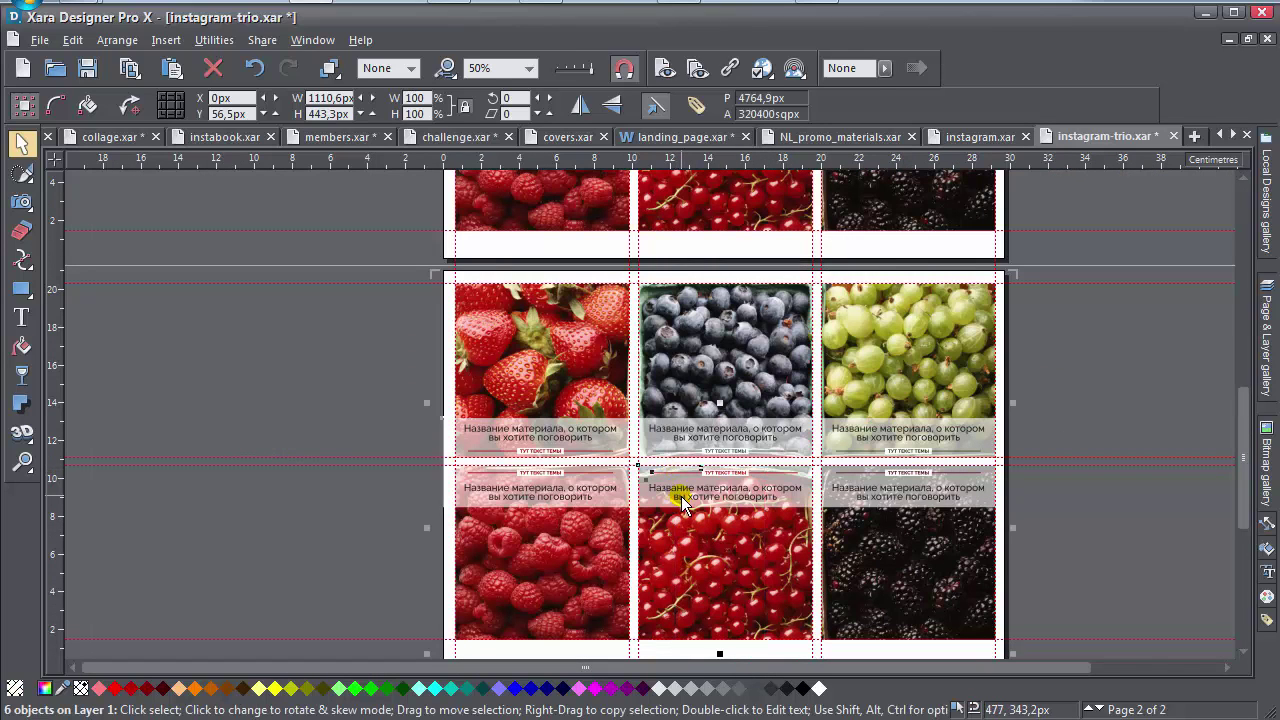
drag(720, 542, 724, 565)
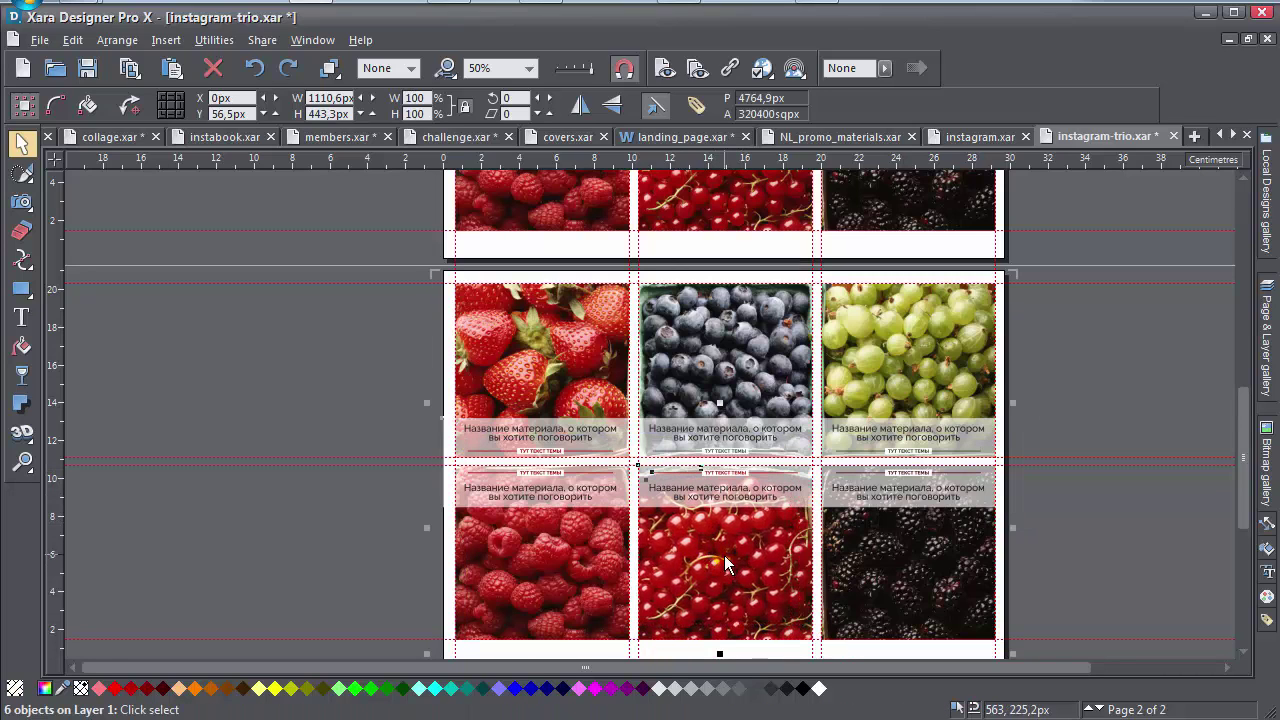
click(1096, 505)
ctrl+scroll(753, 448, up, 2)
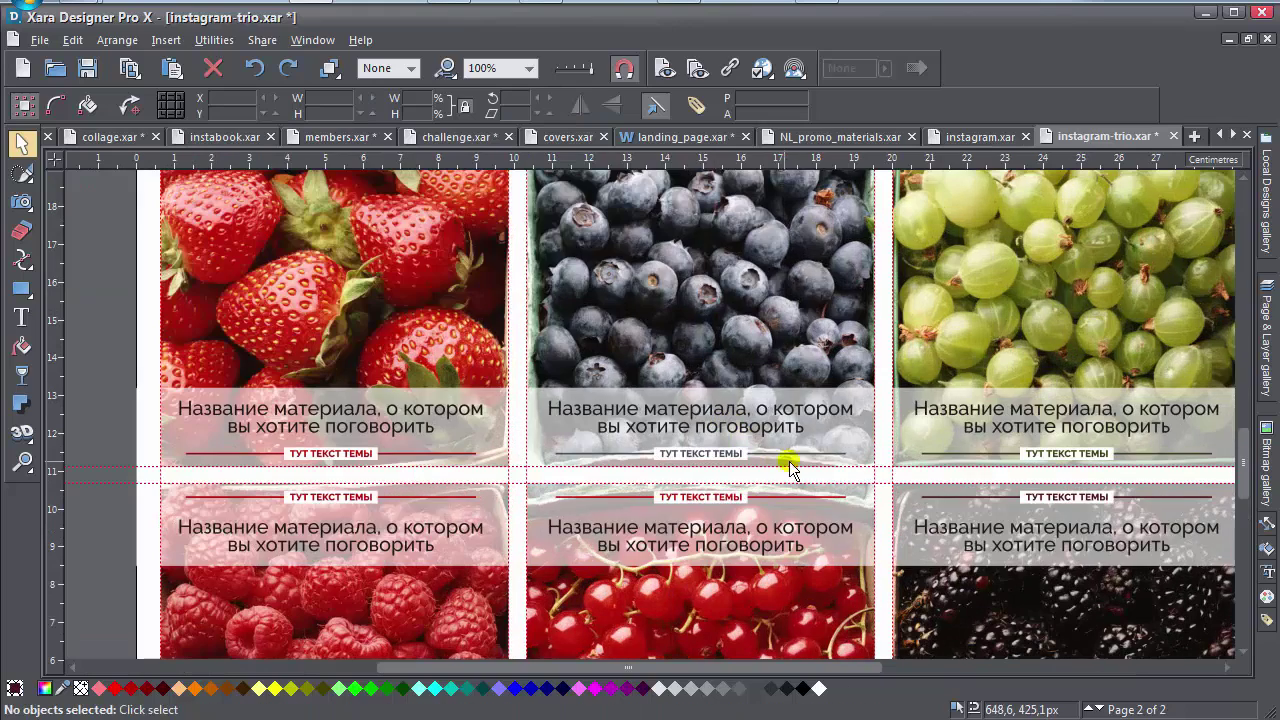
Create separate 372.6 px wide translucent strips over the strawberry and raspberry text, and delete the page-wide strip.
click(829, 443)
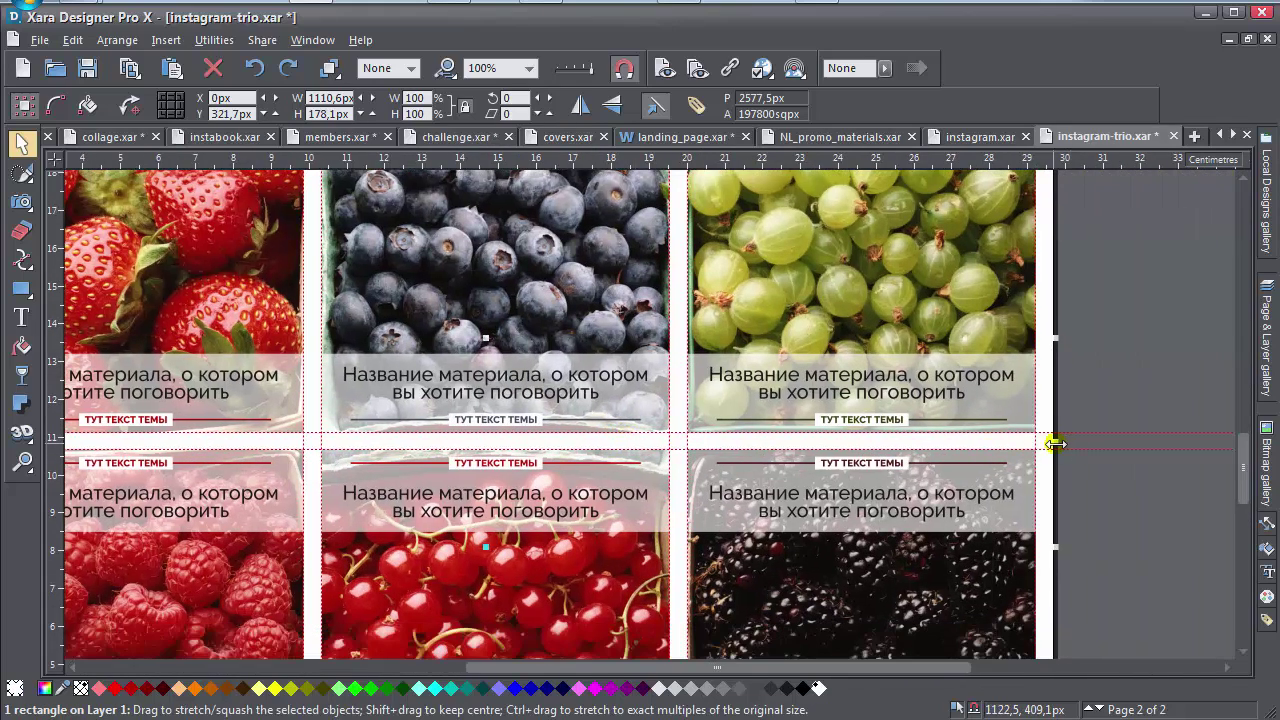
drag(1055, 443, 316, 438)
drag(130, 544, 548, 501)
drag(650, 460, 690, 553)
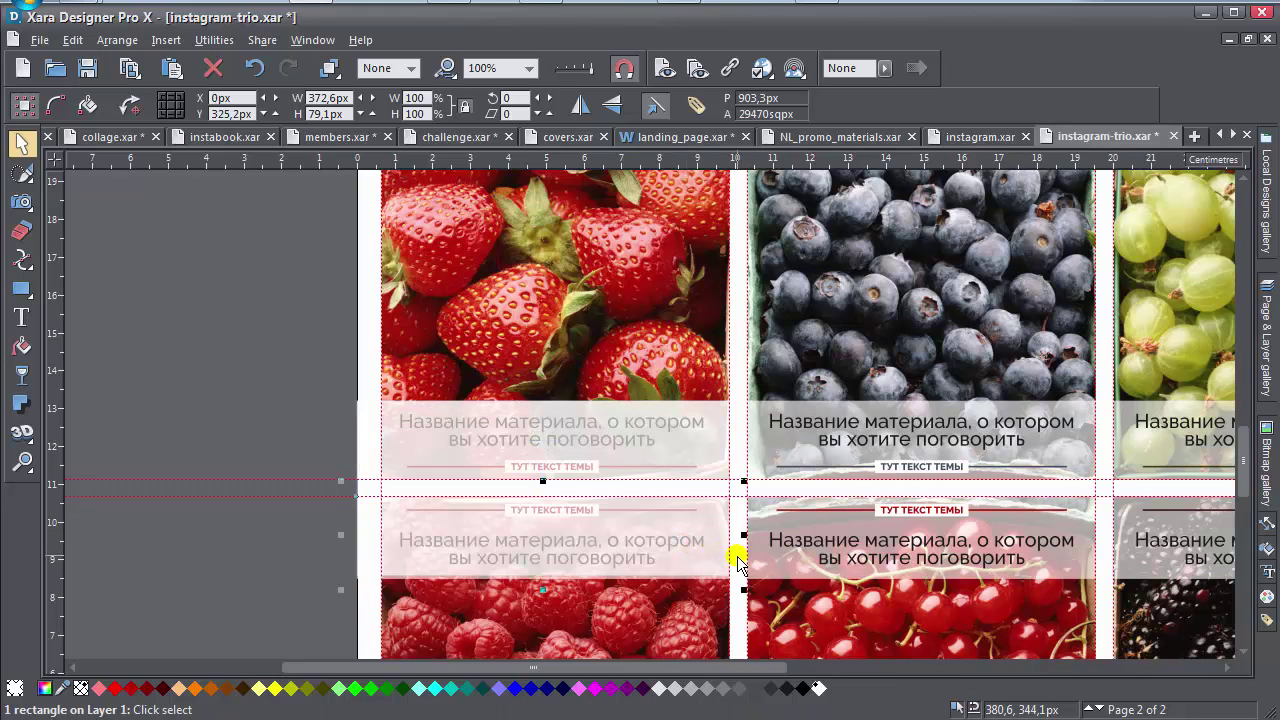
click(737, 558)
key(Delete)
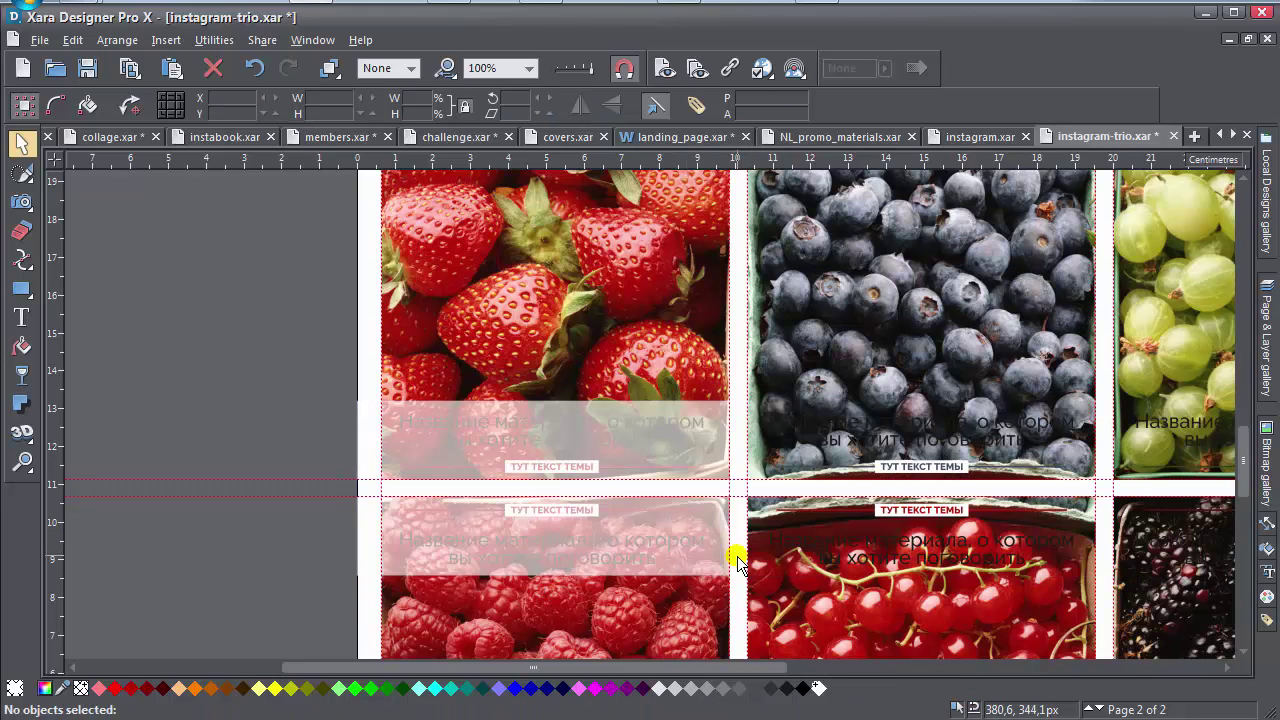
Copy the strawberry and raspberry strips together onto the blueberry and red currant cells.
click(680, 465)
shift+click(688, 528)
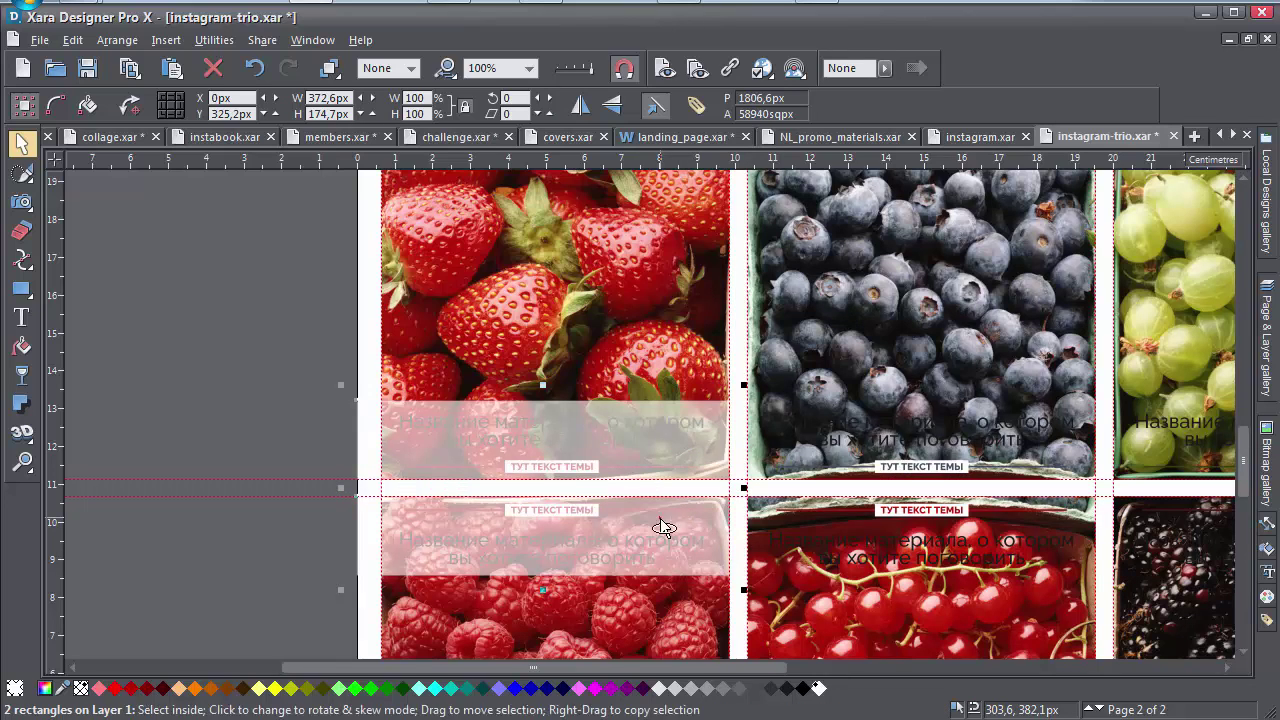
drag(664, 528, 1047, 531)
key(Escape)
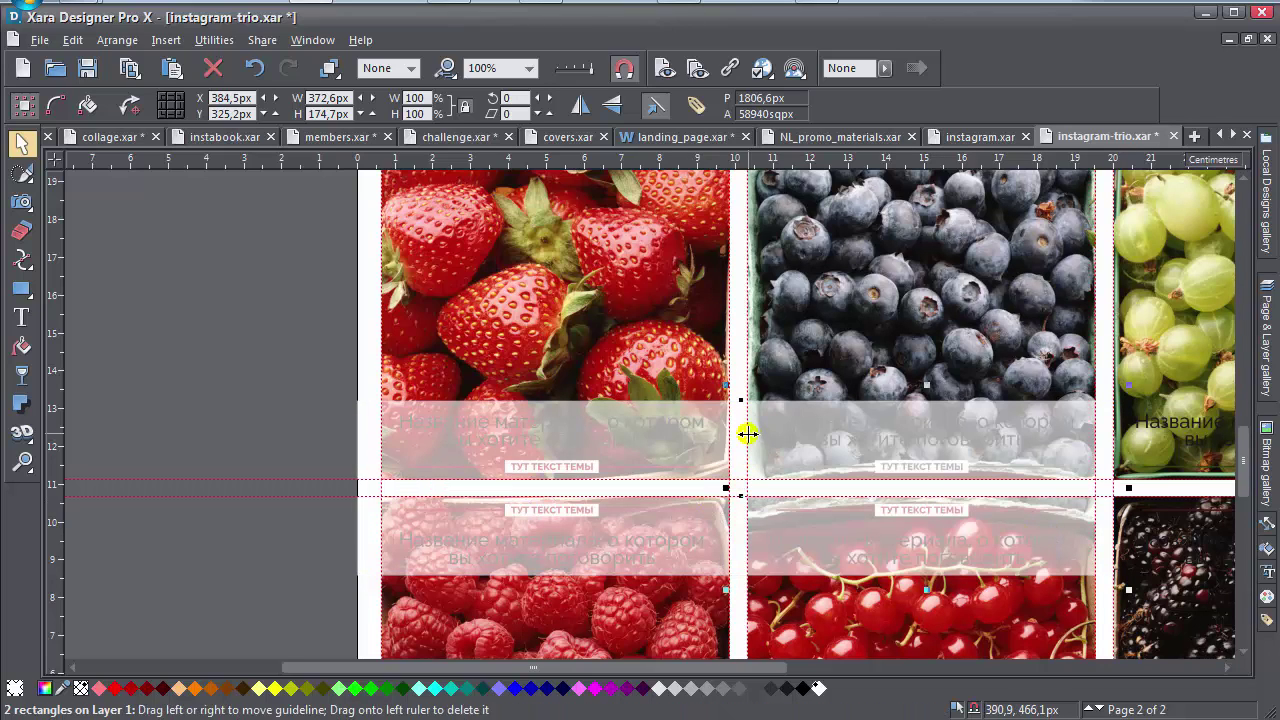
Narrow the blueberry and red currant strips to 354.2 px, and trim the right edges of the strawberry and raspberry strips.
drag(1117, 487, 626, 494)
scroll(626, 494, up, 3)
click(697, 380)
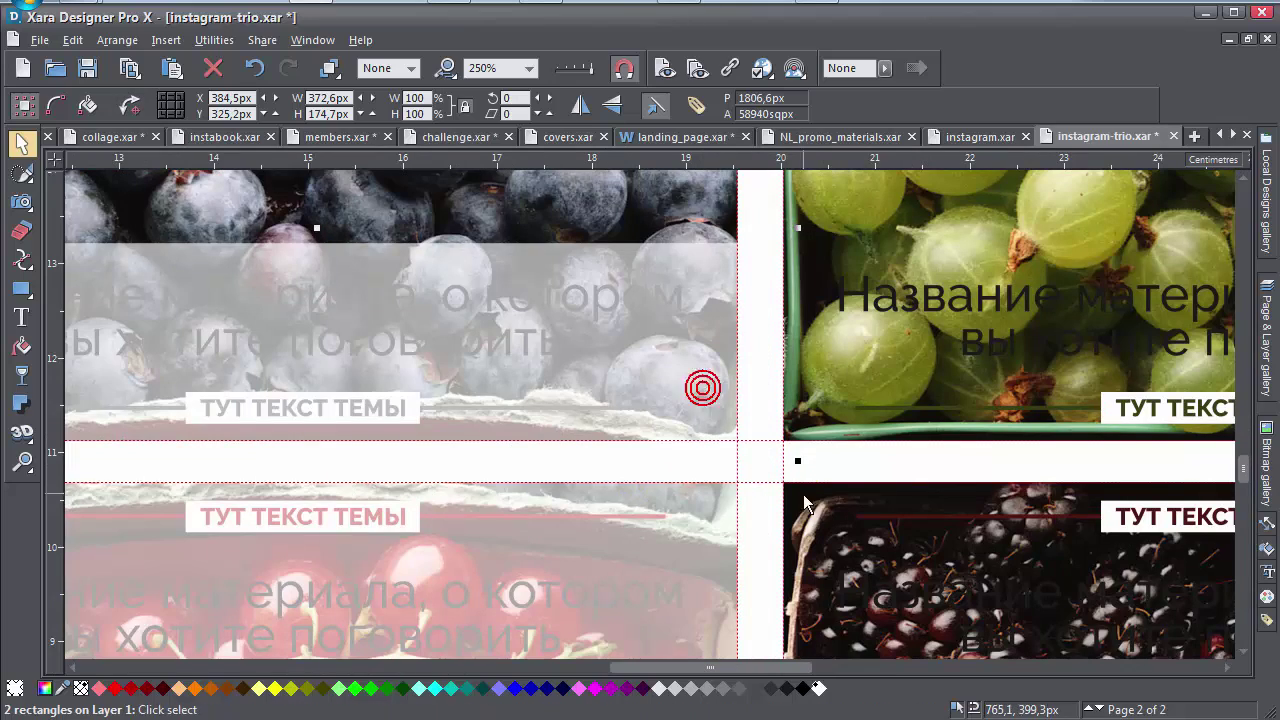
drag(800, 462, 760, 471)
scroll(760, 471, down, 2)
drag(394, 497, 946, 467)
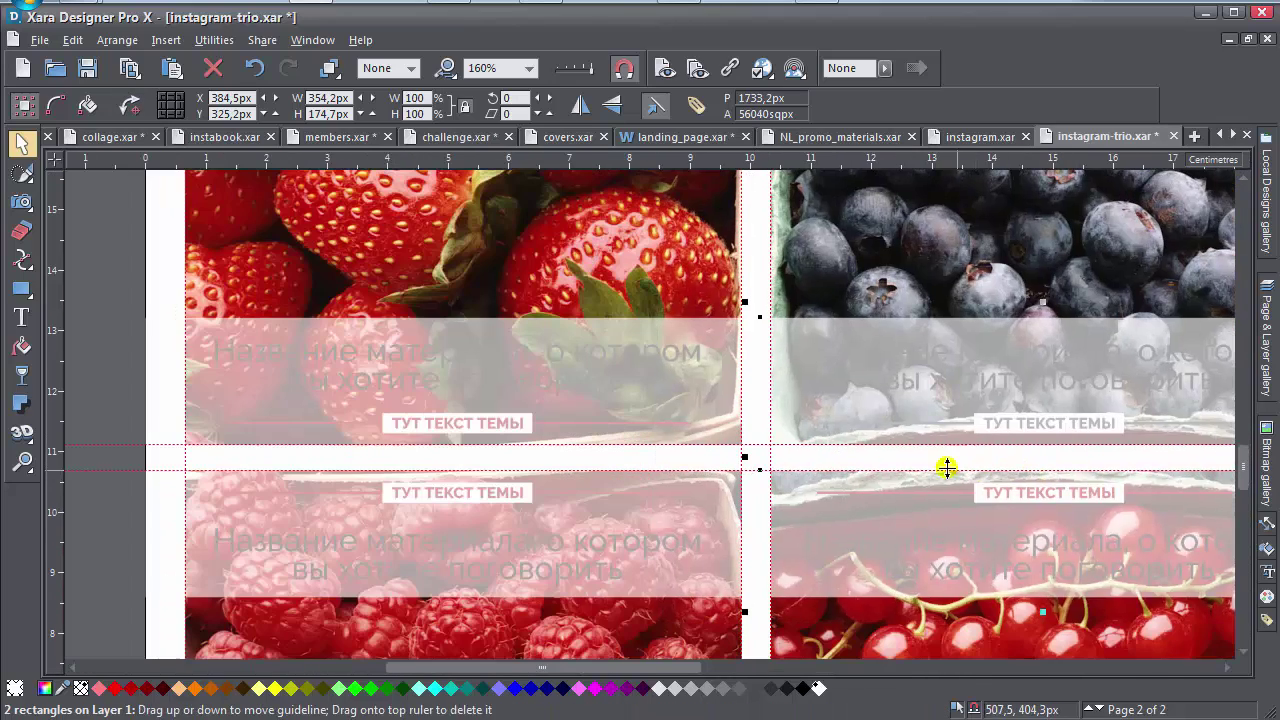
click(729, 408)
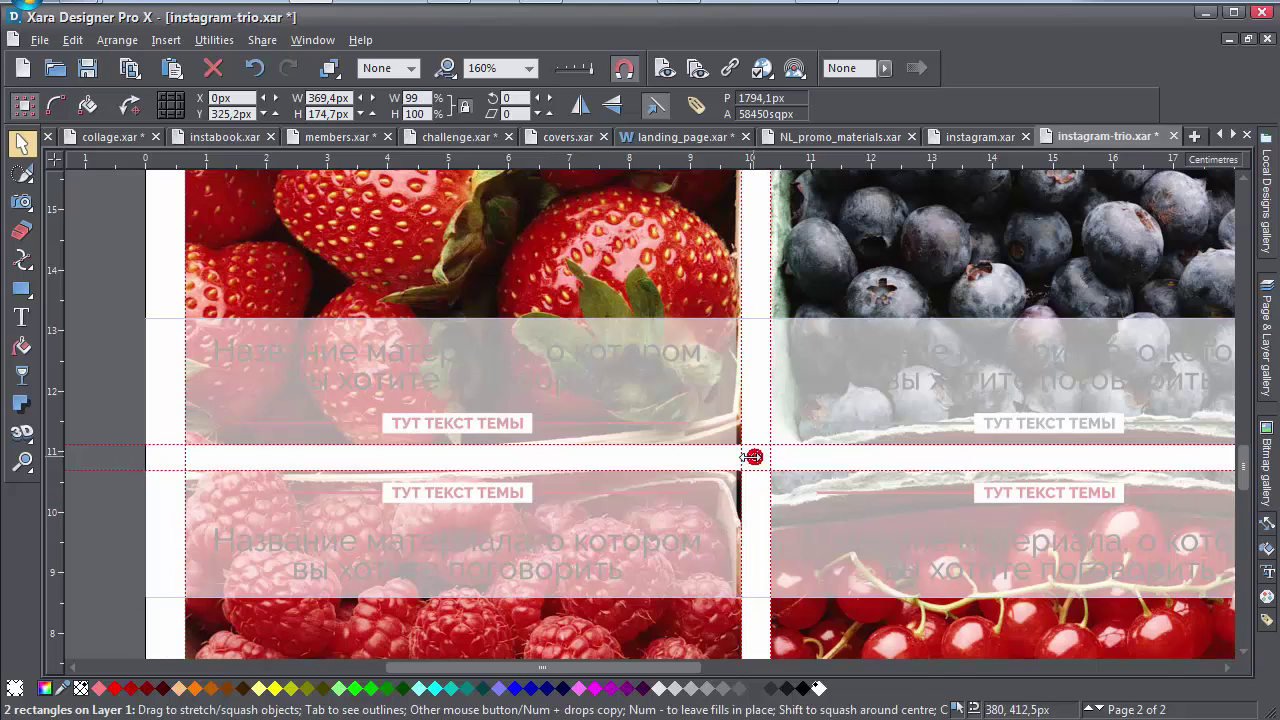
Copy two translucent strips onto the gooseberry and blackberry cells, and send all six strips with the photos behind the titles and labels.
scroll(751, 467, down, 2)
drag(1006, 491, 961, 566)
click(589, 534)
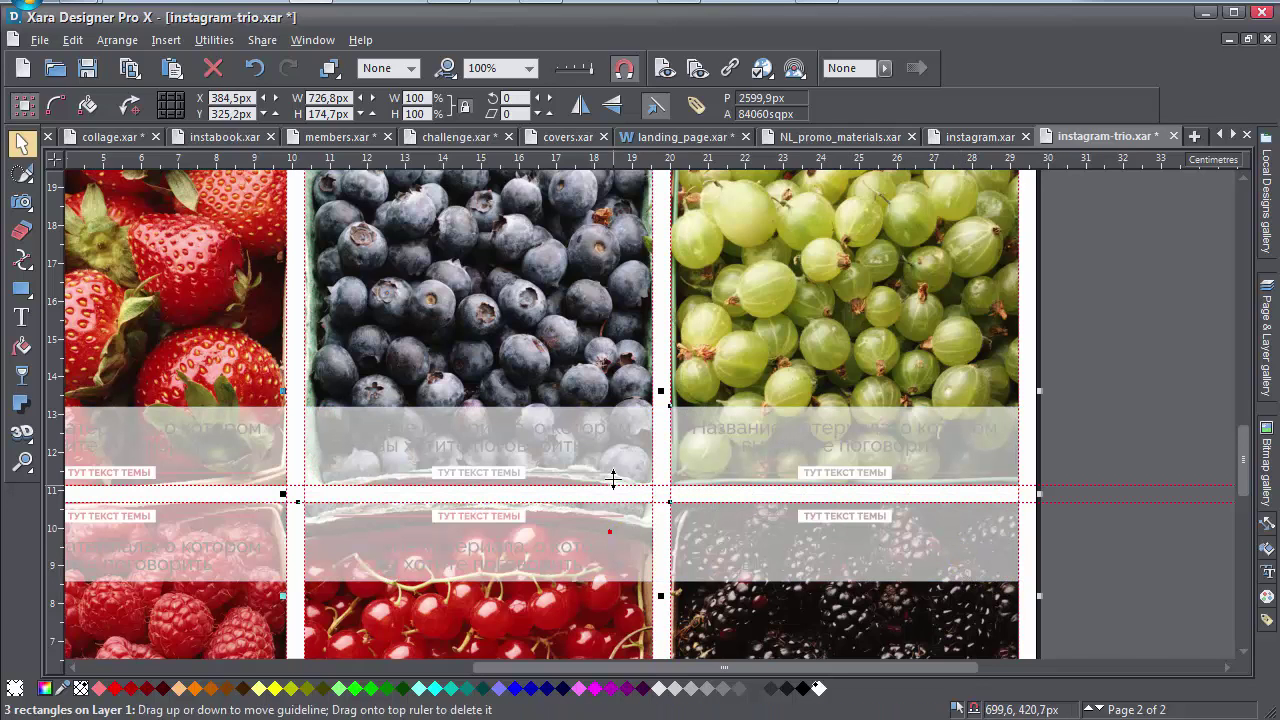
shift+click(397, 462)
shift+click(200, 514)
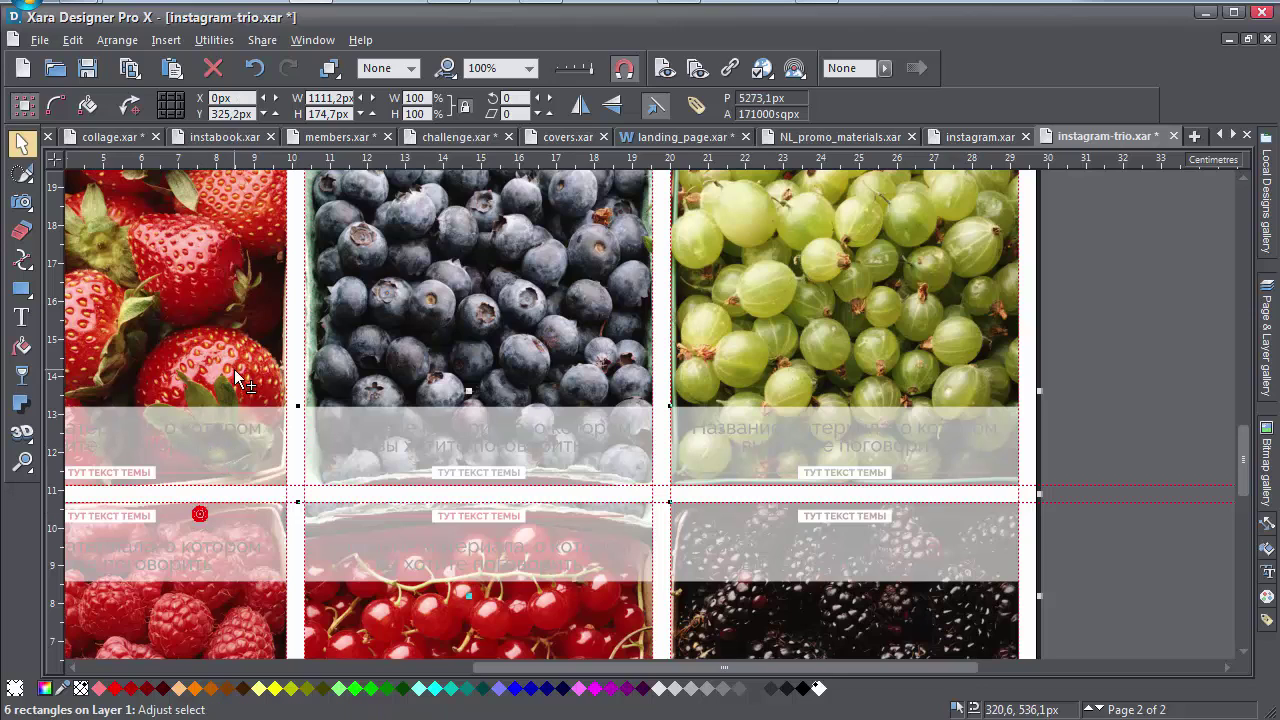
shift+click(730, 635)
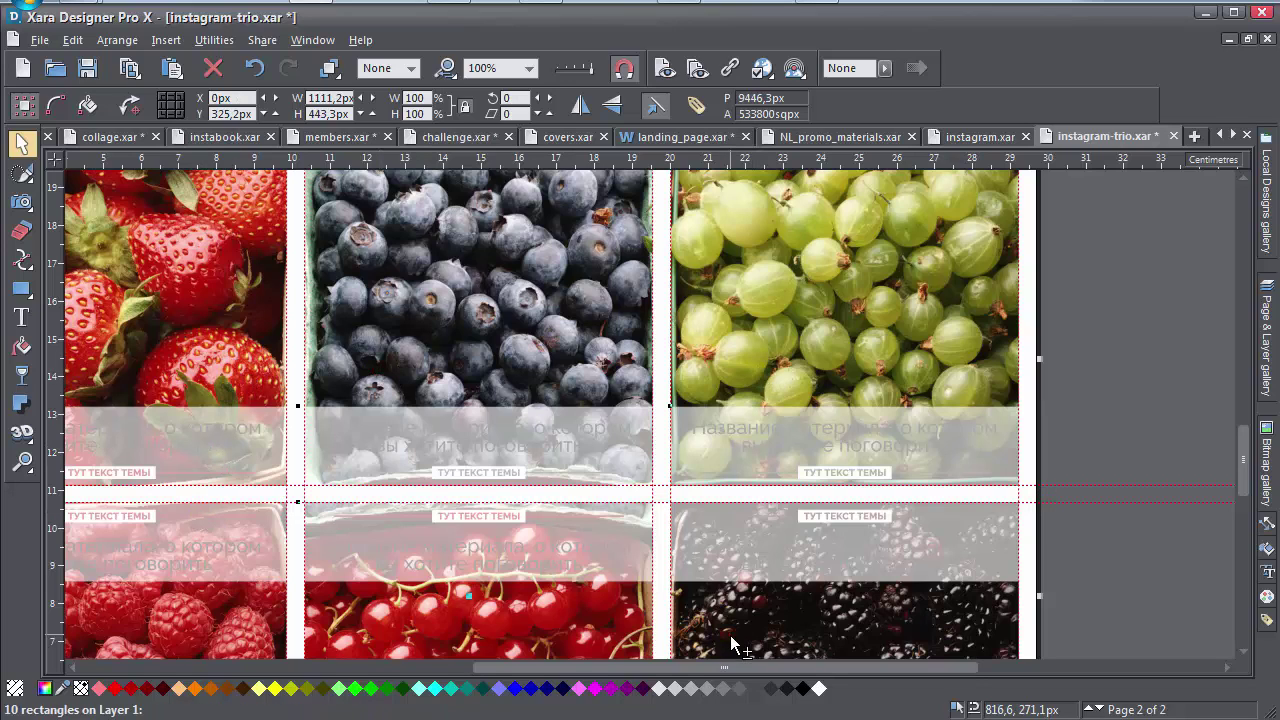
shift+click(266, 627)
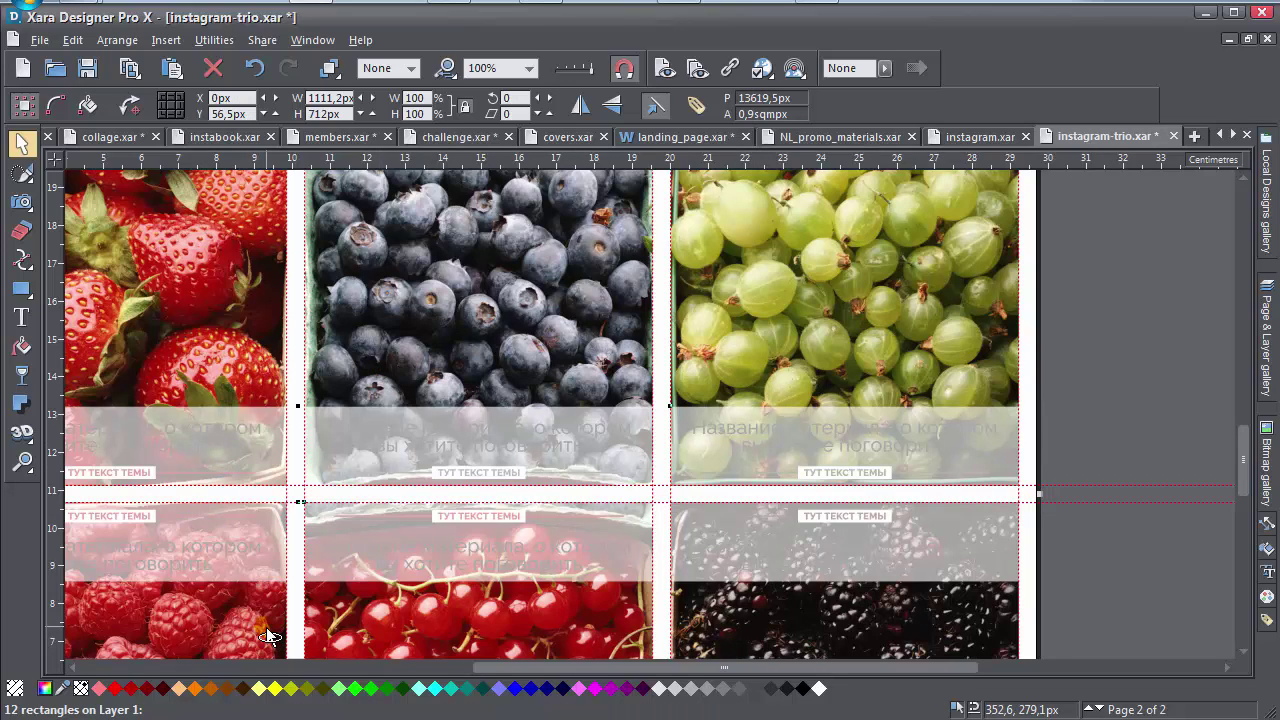
click(1180, 373)
drag(337, 457, 741, 425)
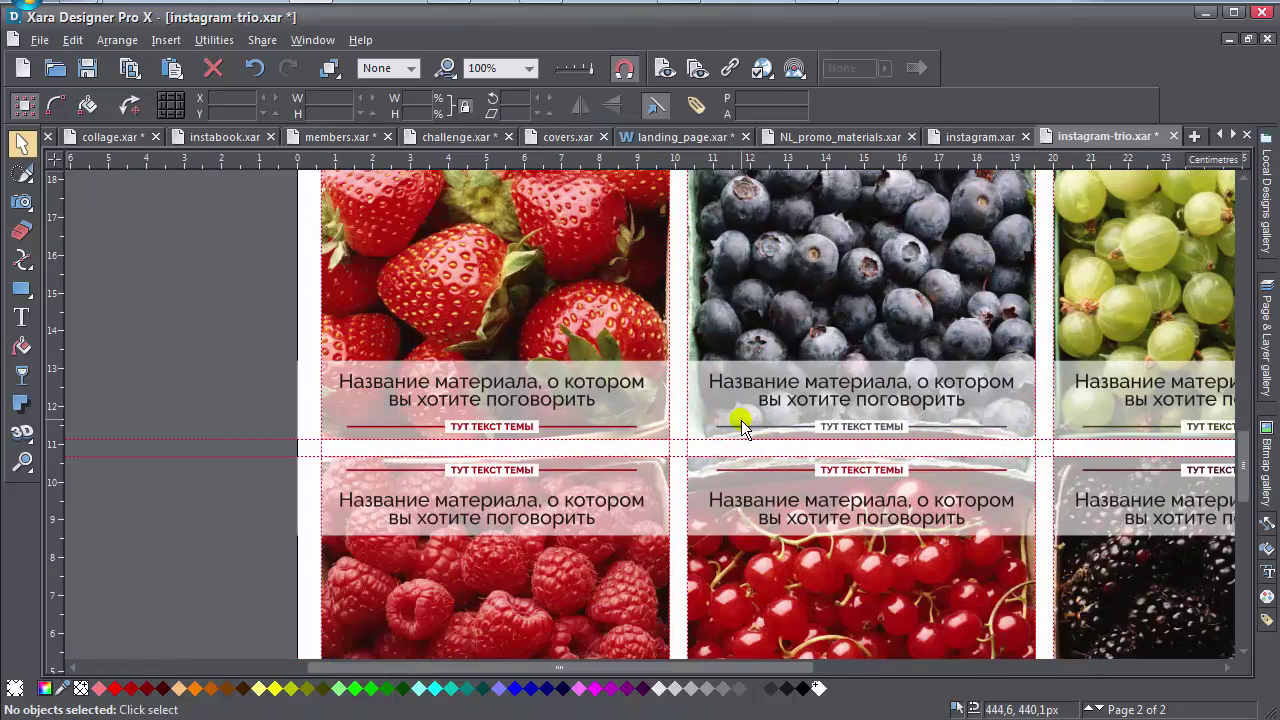
Recolour the translucent strip on the blueberry cell black and set its transparency to 23.5%.
scroll(705, 472, down, 3)
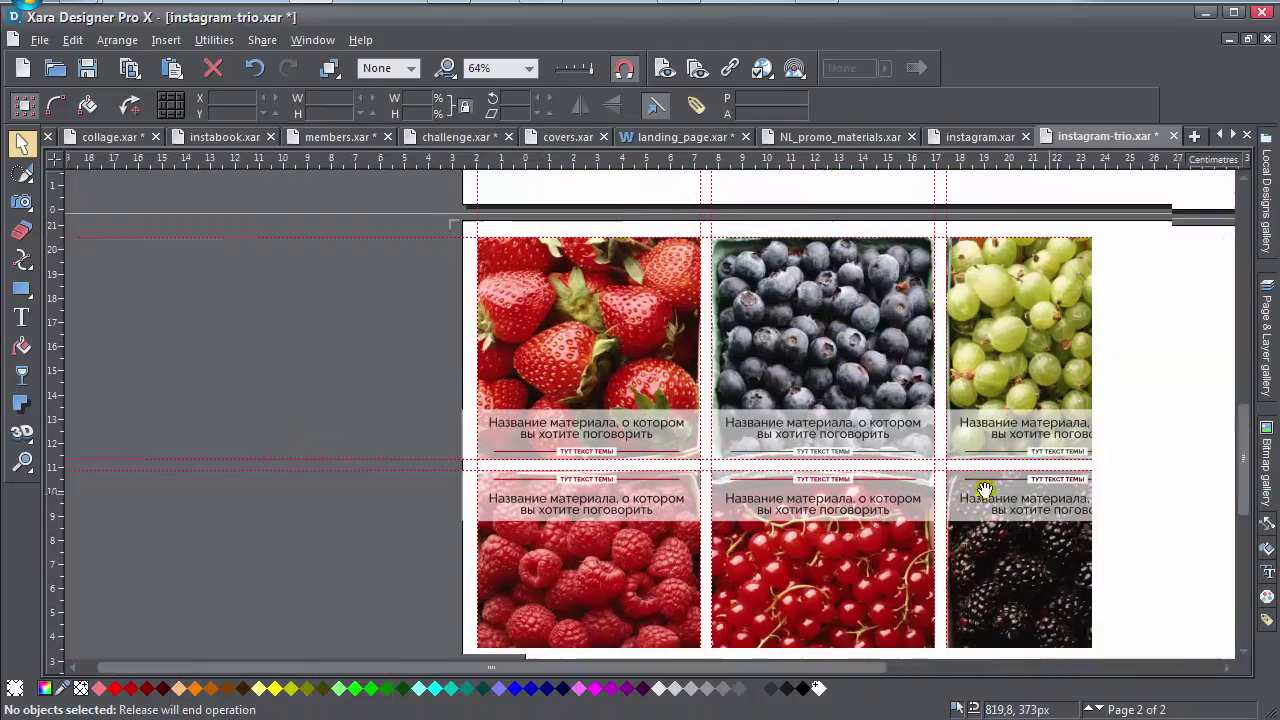
scroll(578, 428, up, 8)
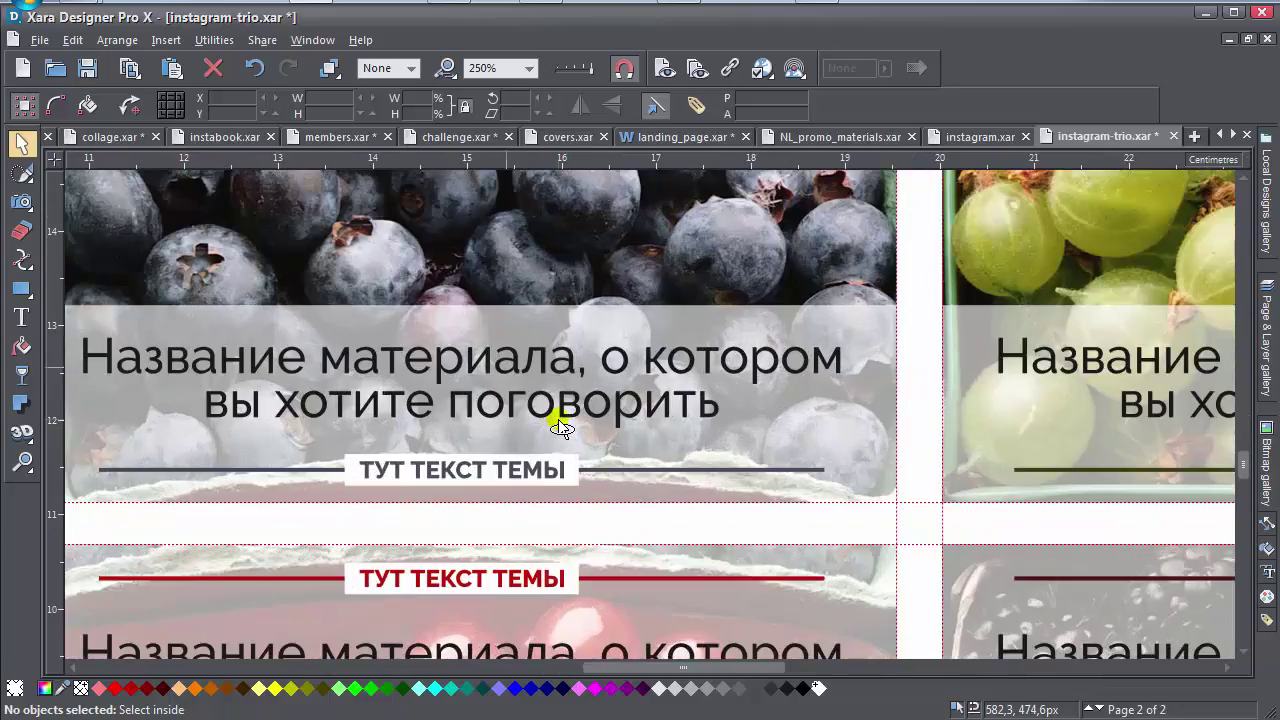
click(803, 411)
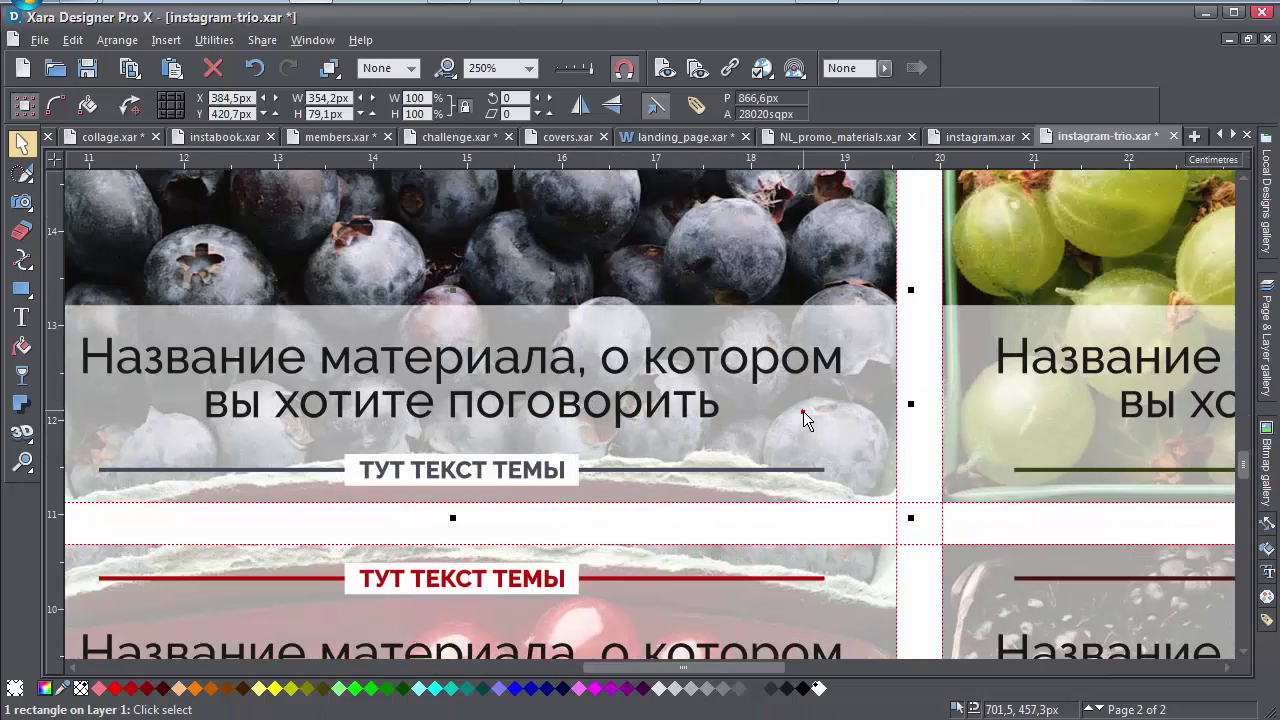
click(21, 376)
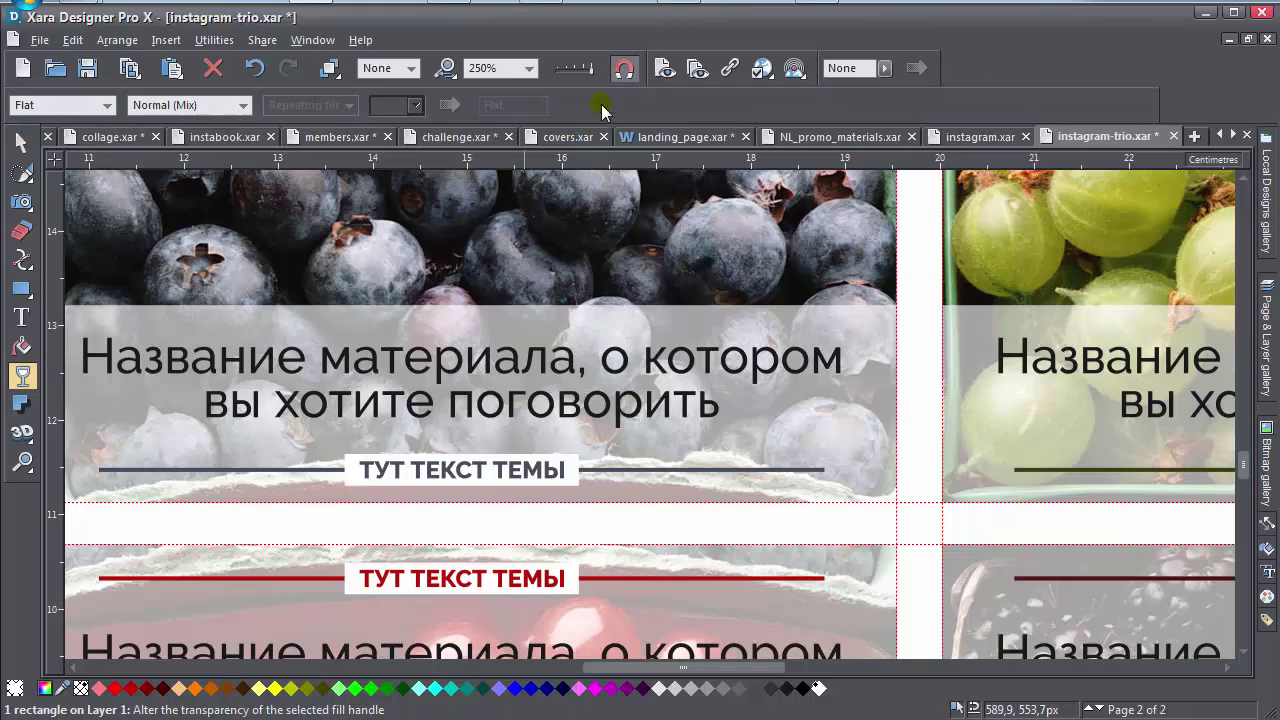
drag(602, 110, 656, 110)
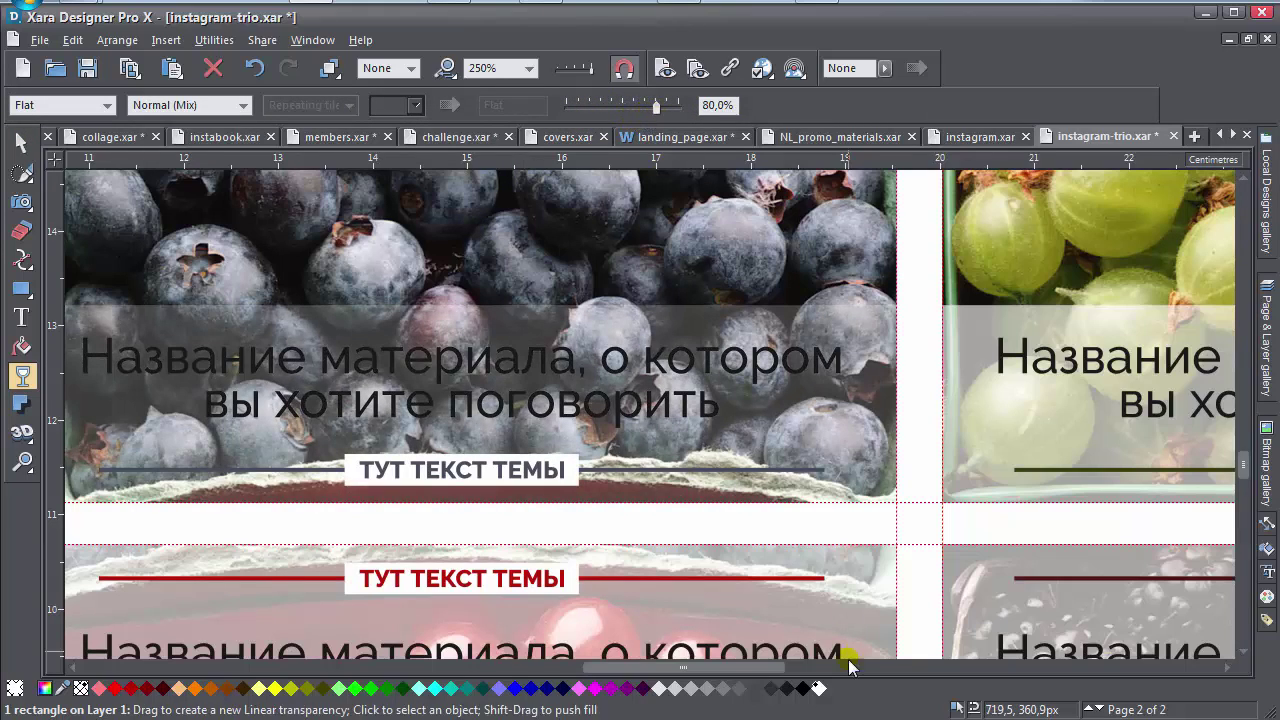
click(810, 690)
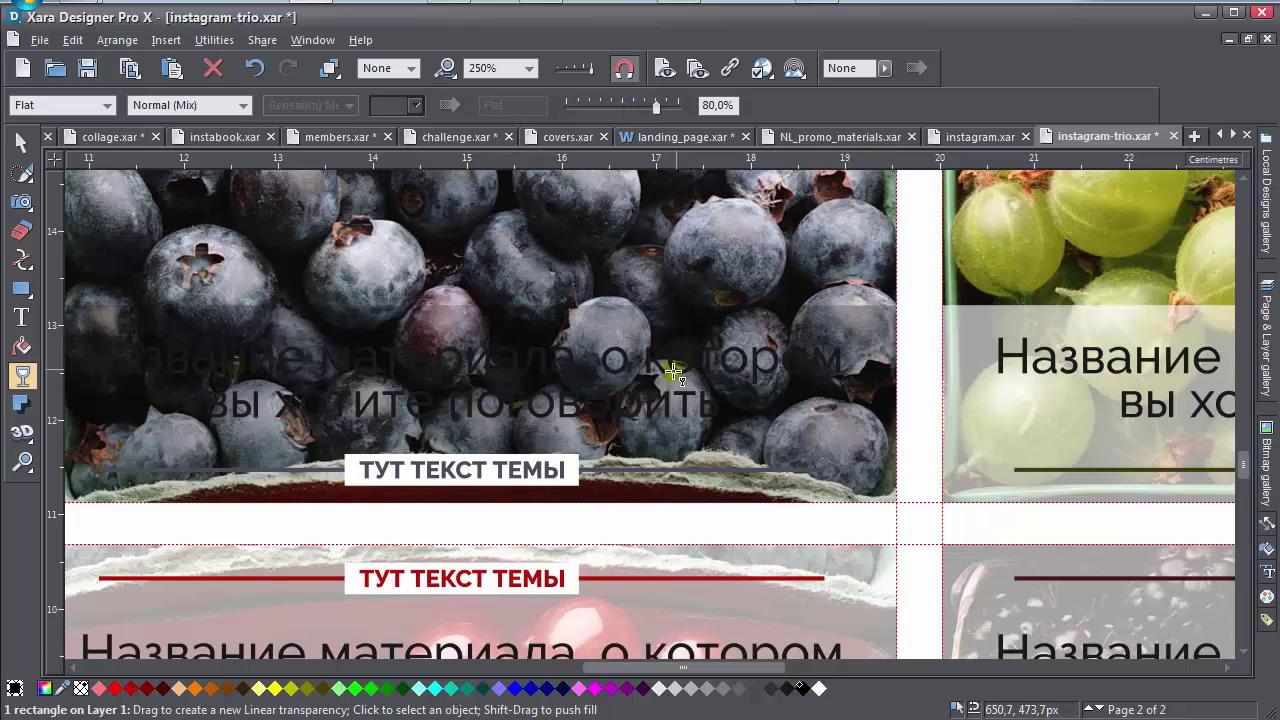
drag(656, 108, 594, 110)
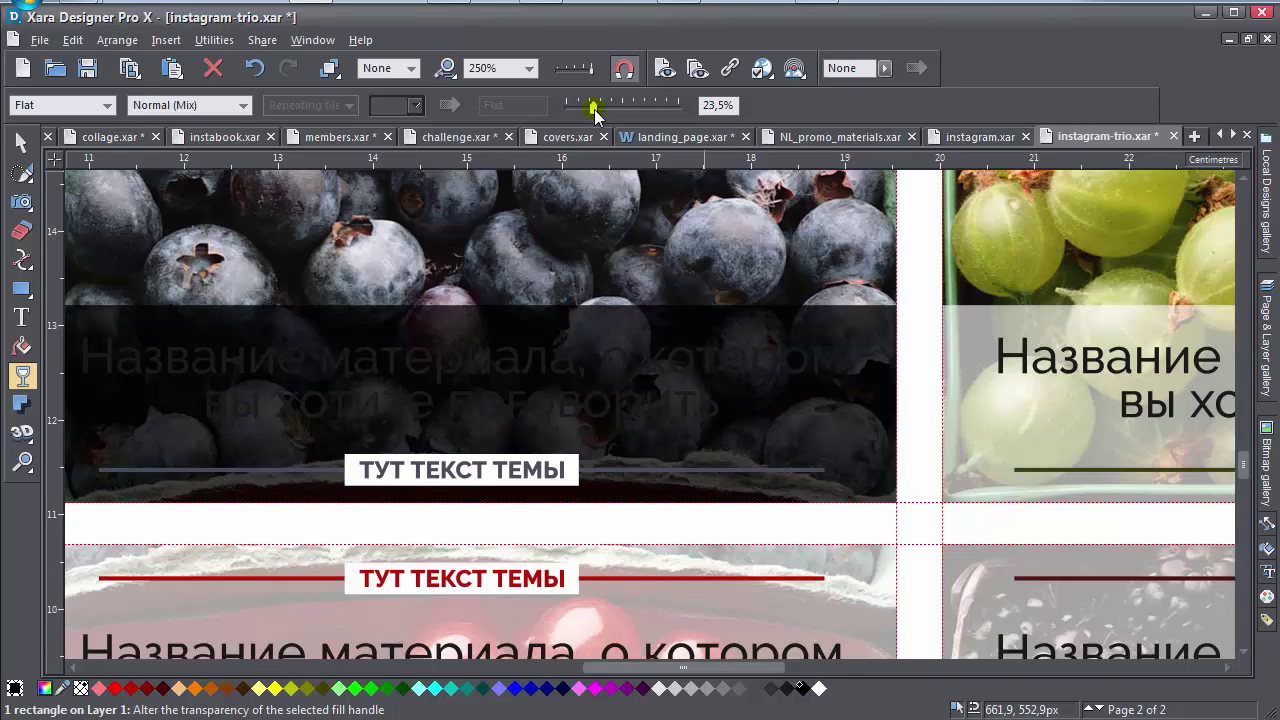
Change the title text on the blueberry cell to white.
click(21, 143)
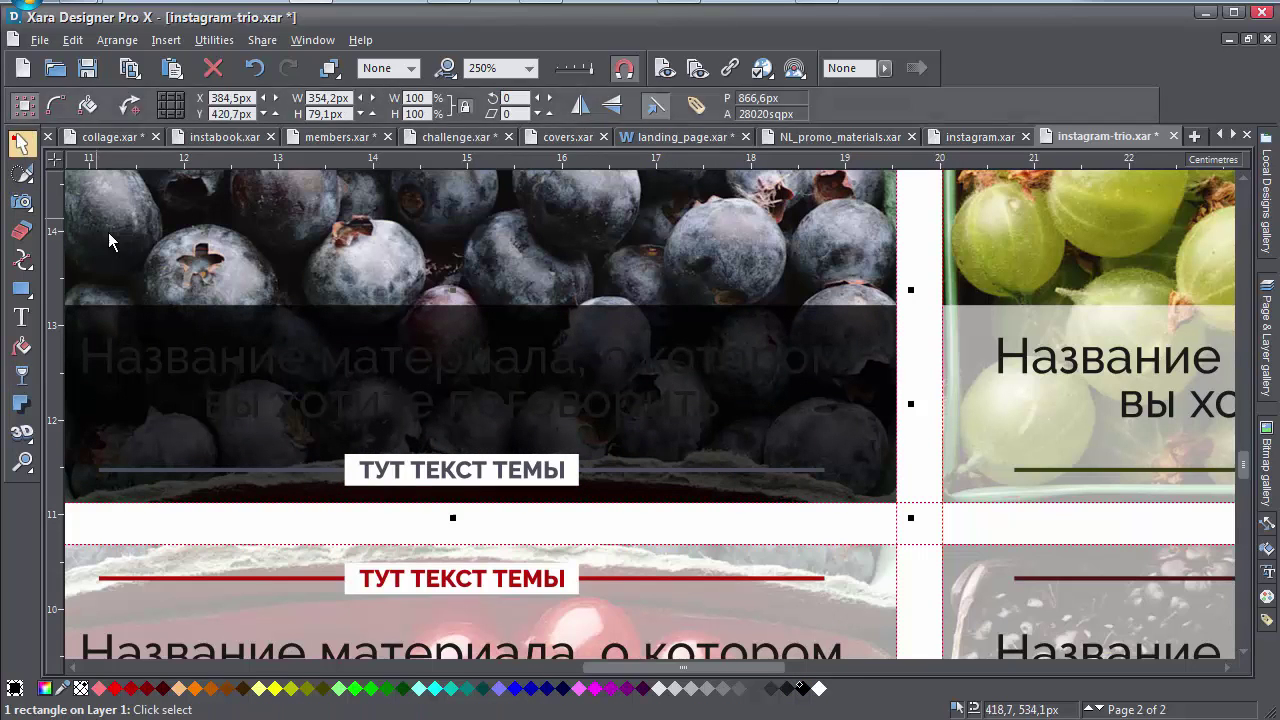
click(240, 366)
click(820, 689)
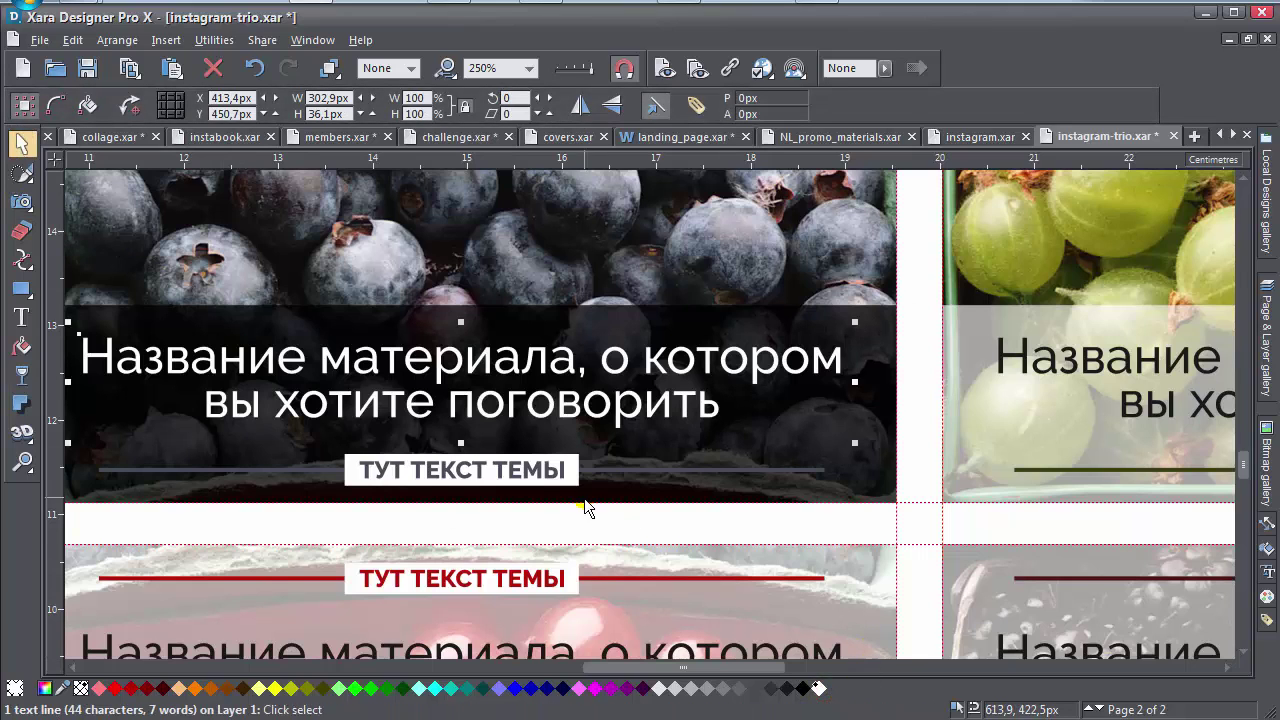
Recolour the red currant cell's strip black and set its transparency to 24.5%.
scroll(584, 498, down, 2)
click(593, 535)
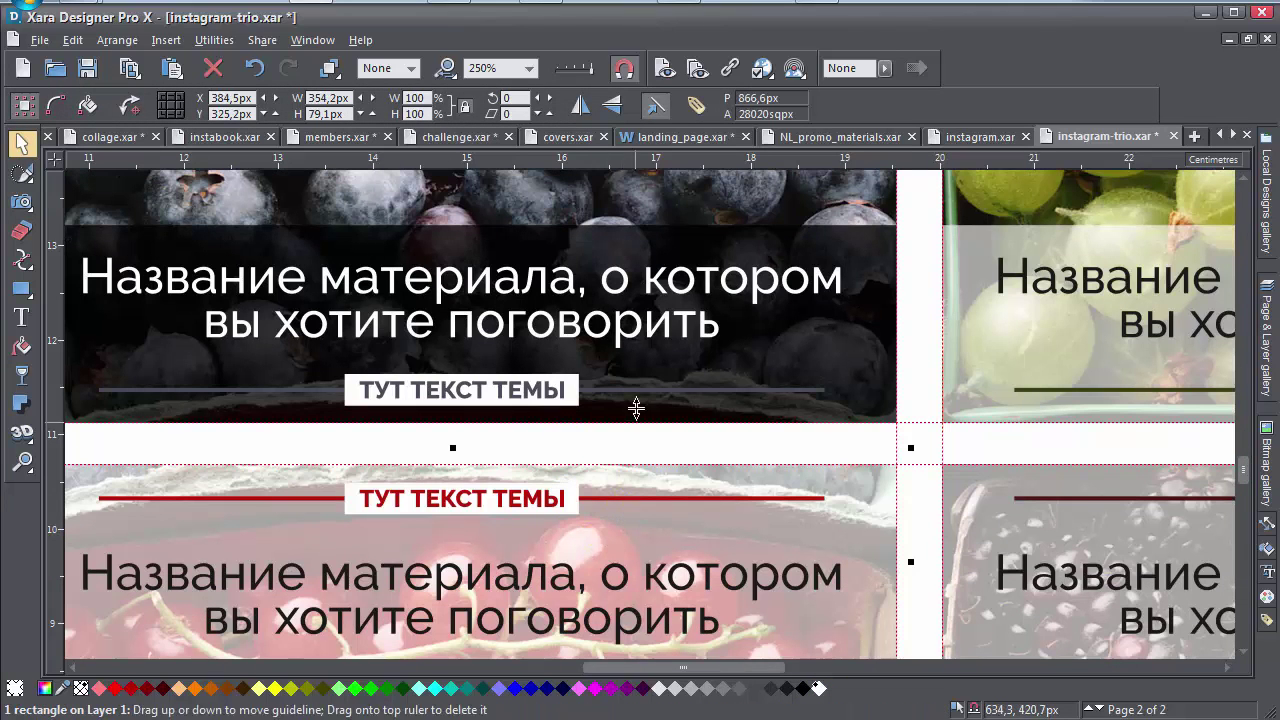
click(803, 689)
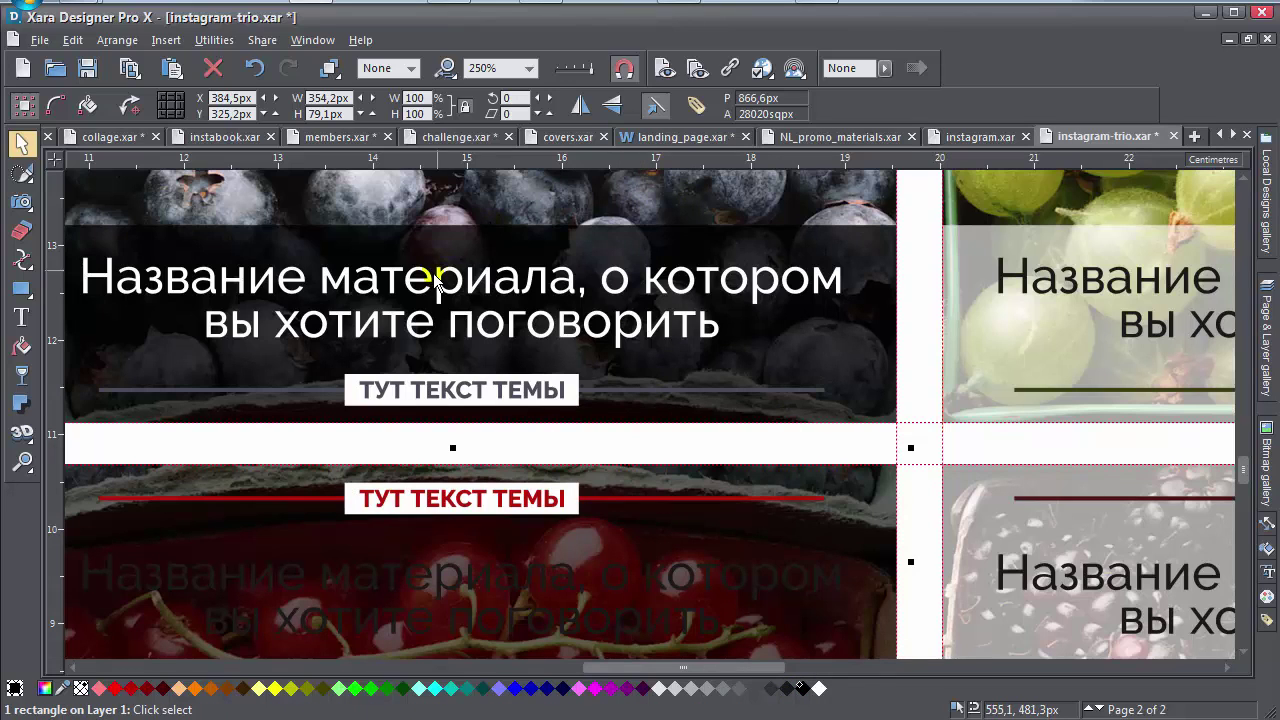
click(22, 374)
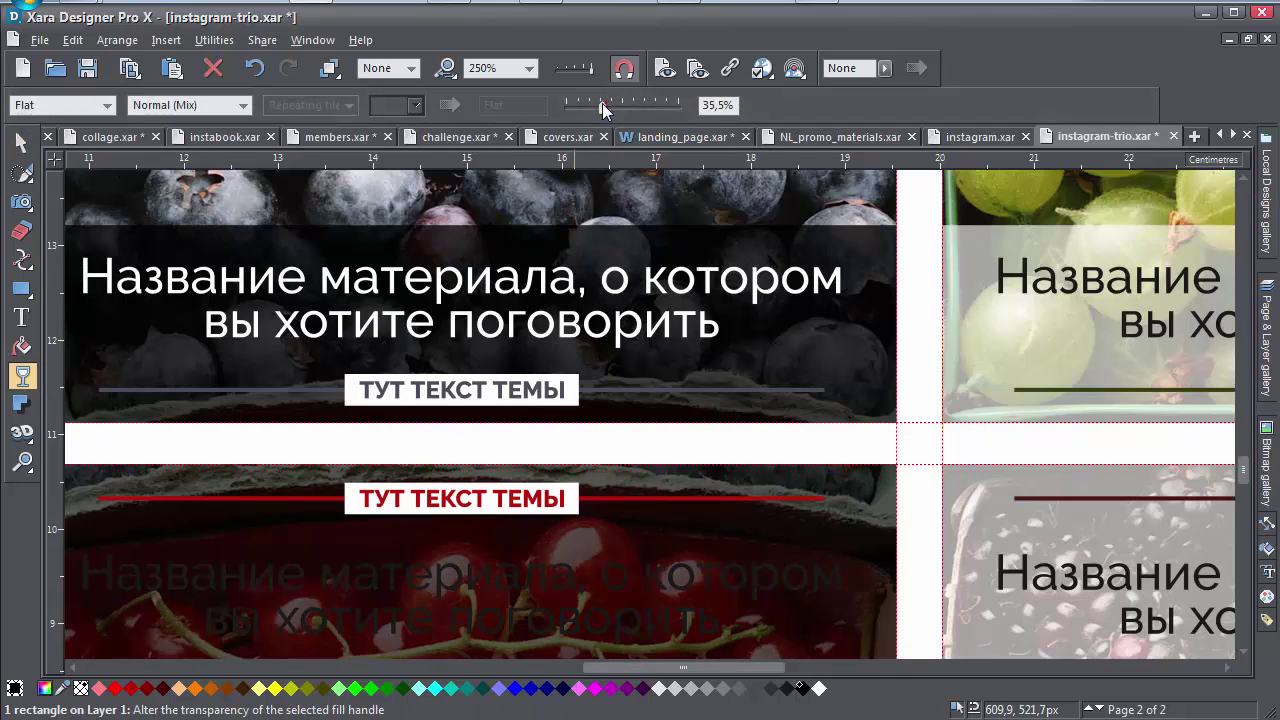
drag(604, 103, 600, 103)
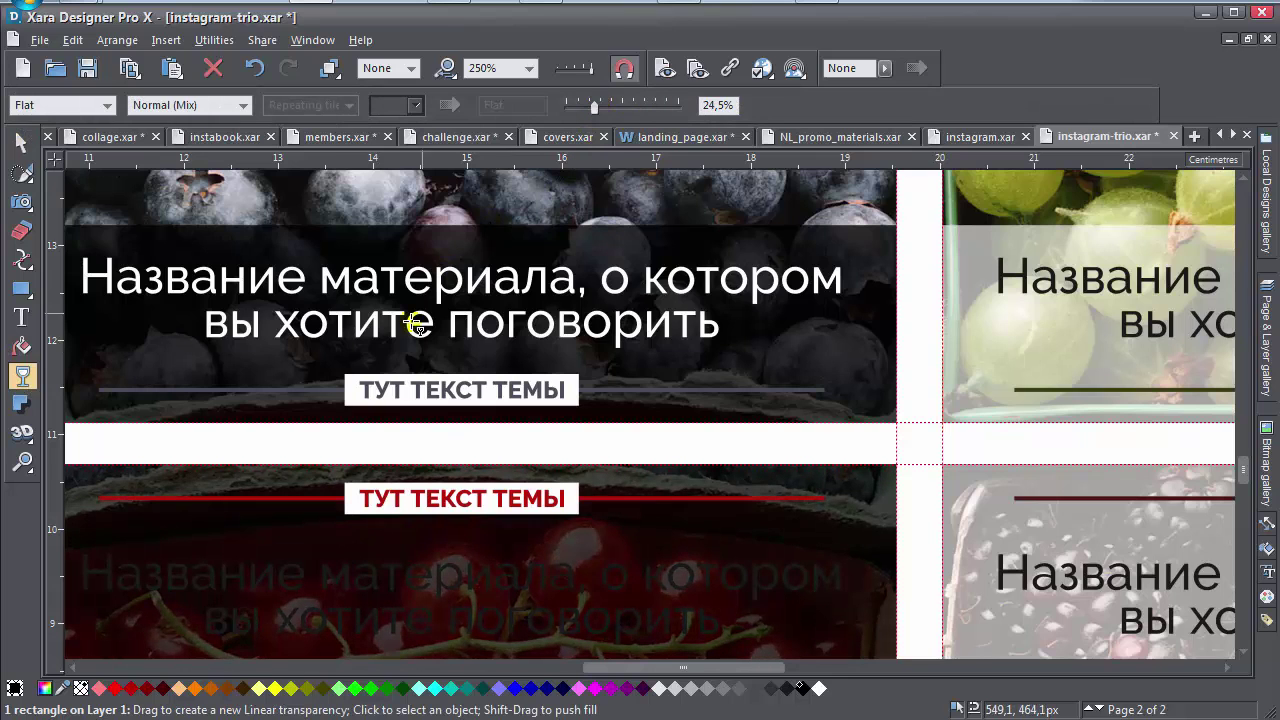
Change the title text on the red currant cell to white and deselect it.
click(22, 142)
scroll(630, 513, down, 1)
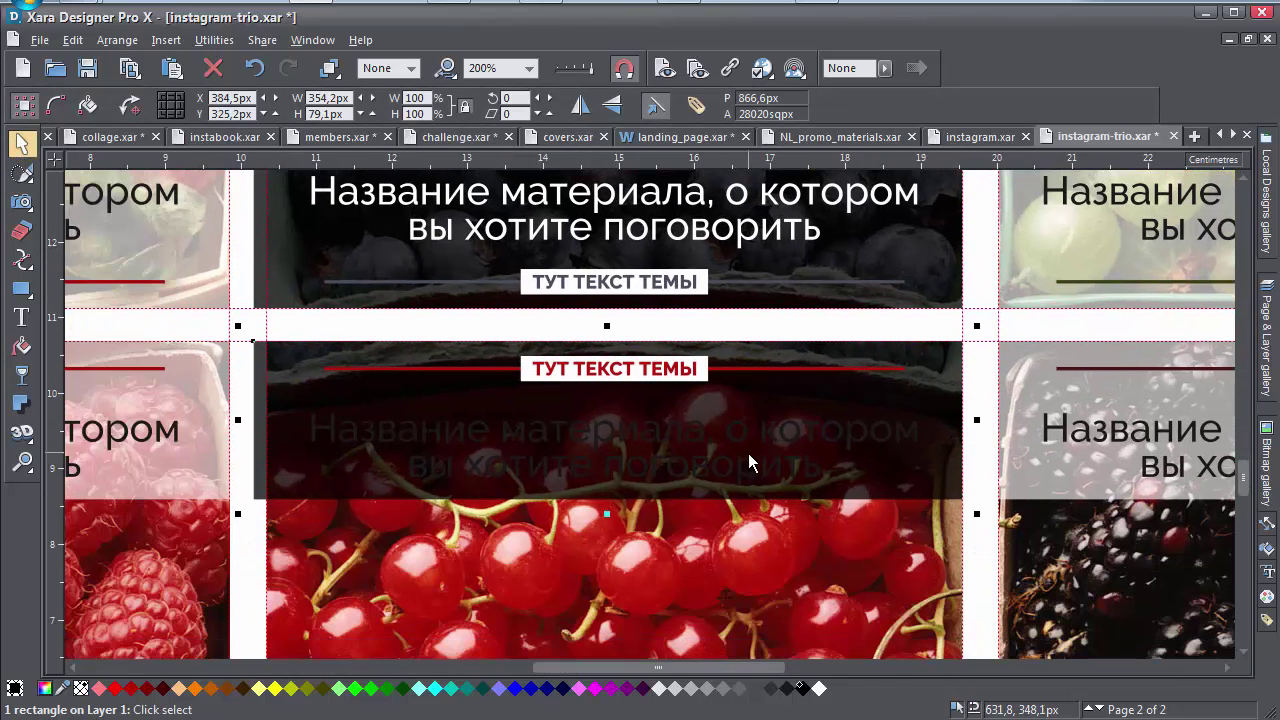
click(749, 434)
click(821, 689)
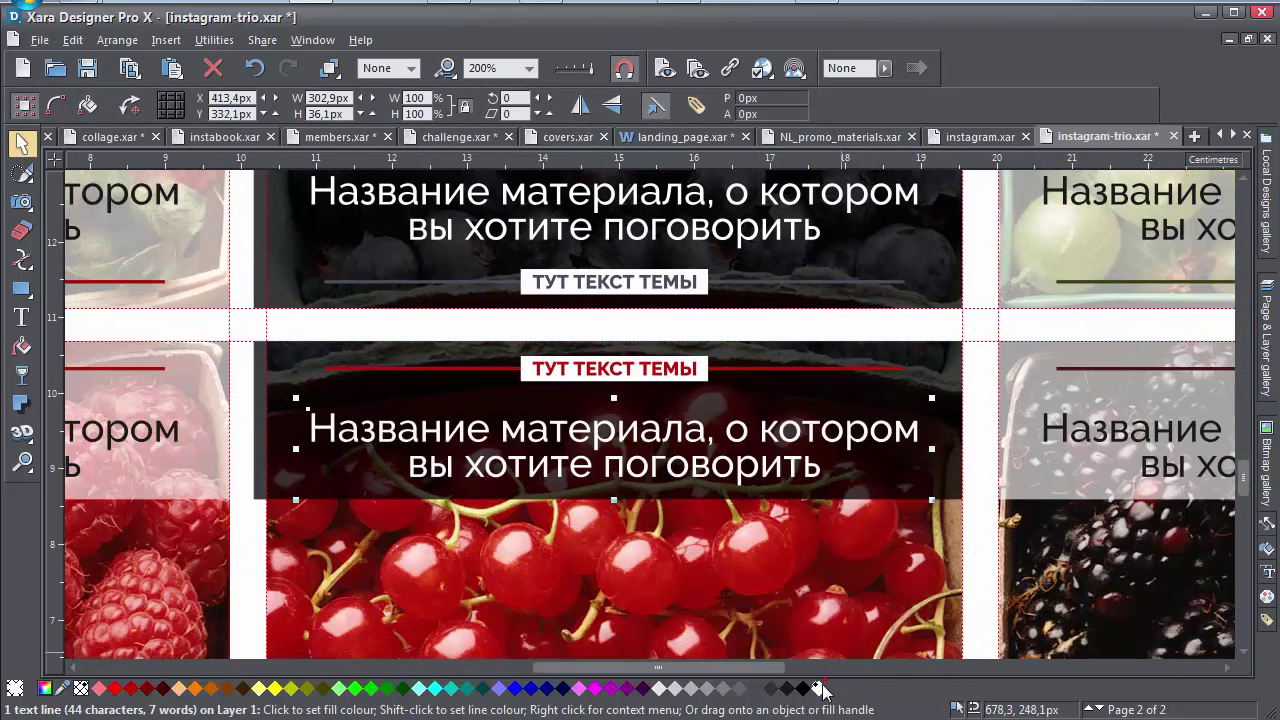
scroll(727, 455, down, 2)
scroll(727, 455, down, 1)
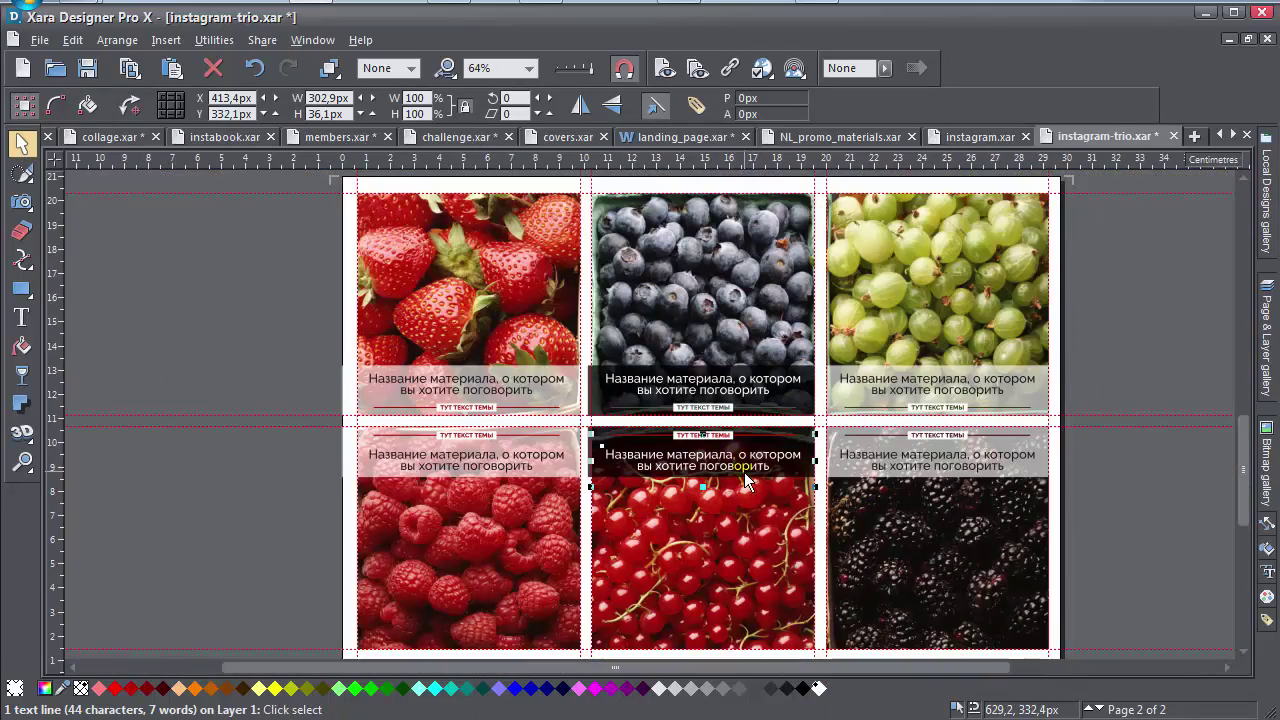
click(983, 390)
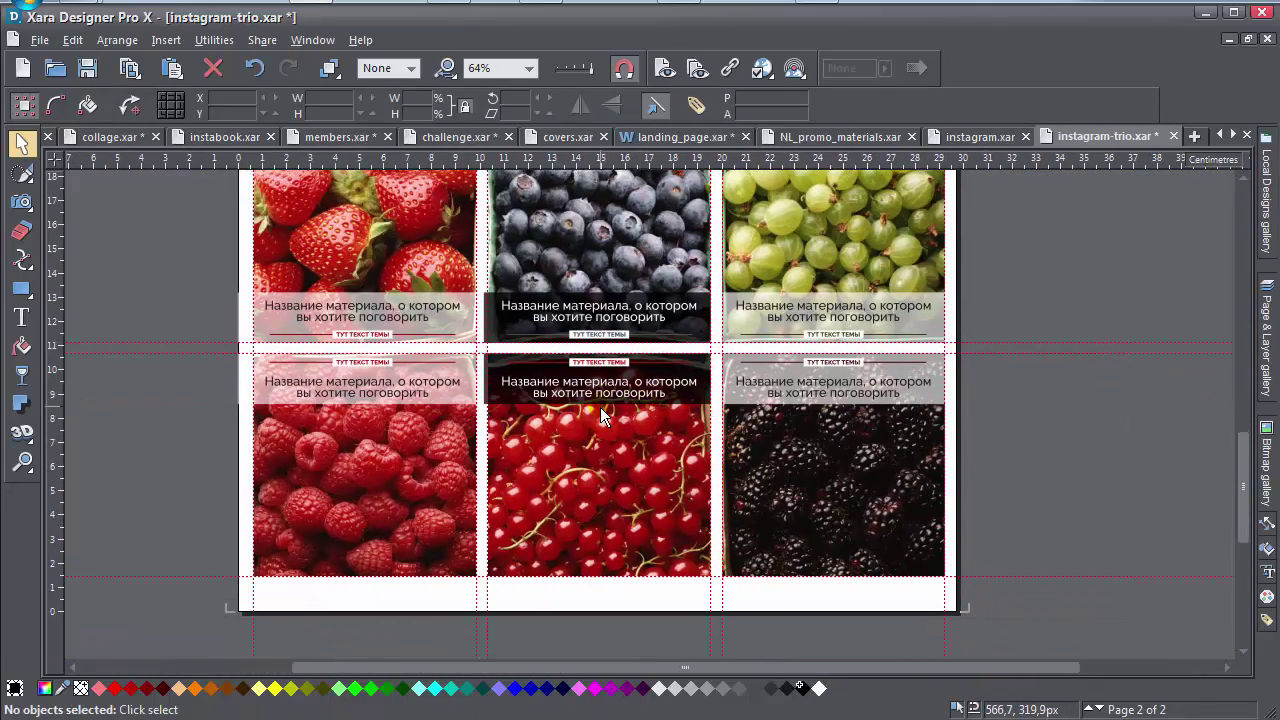
Group the red currant photo with its strip and text, and group the blueberry photo with its own elements.
scroll(600, 407, up, 1)
scroll(577, 443, down, 1)
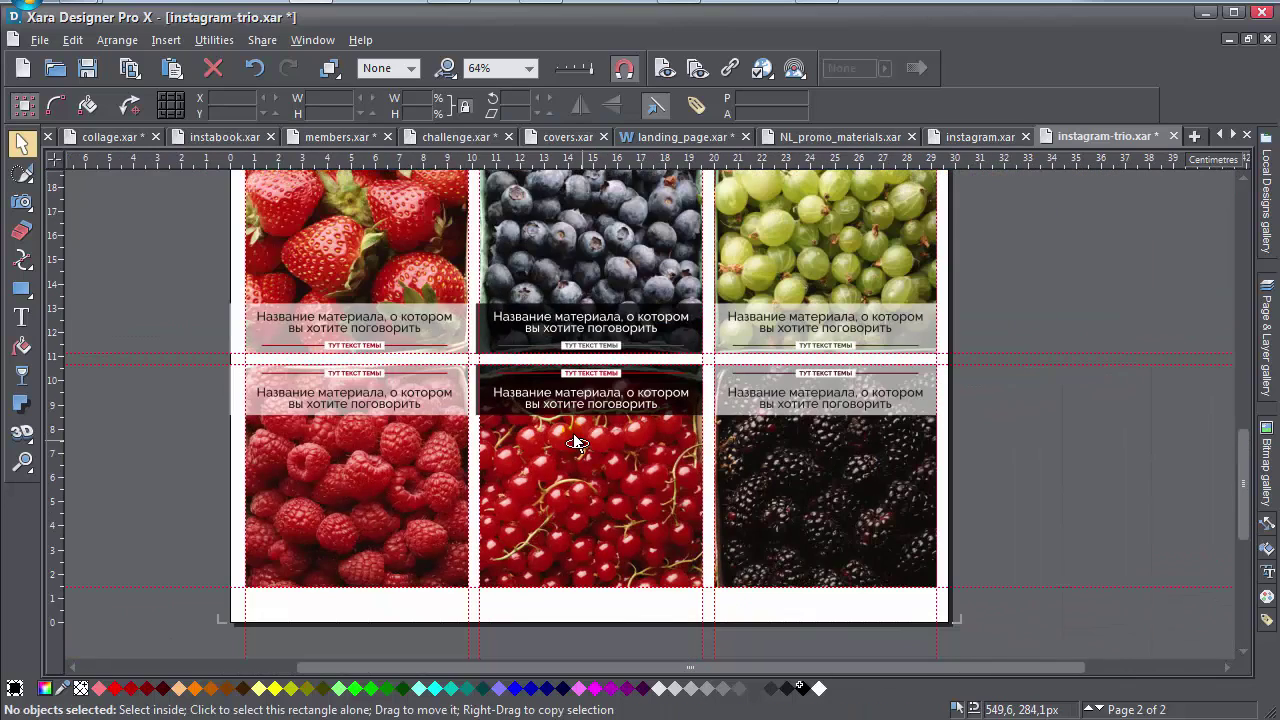
drag(643, 604, 537, 378)
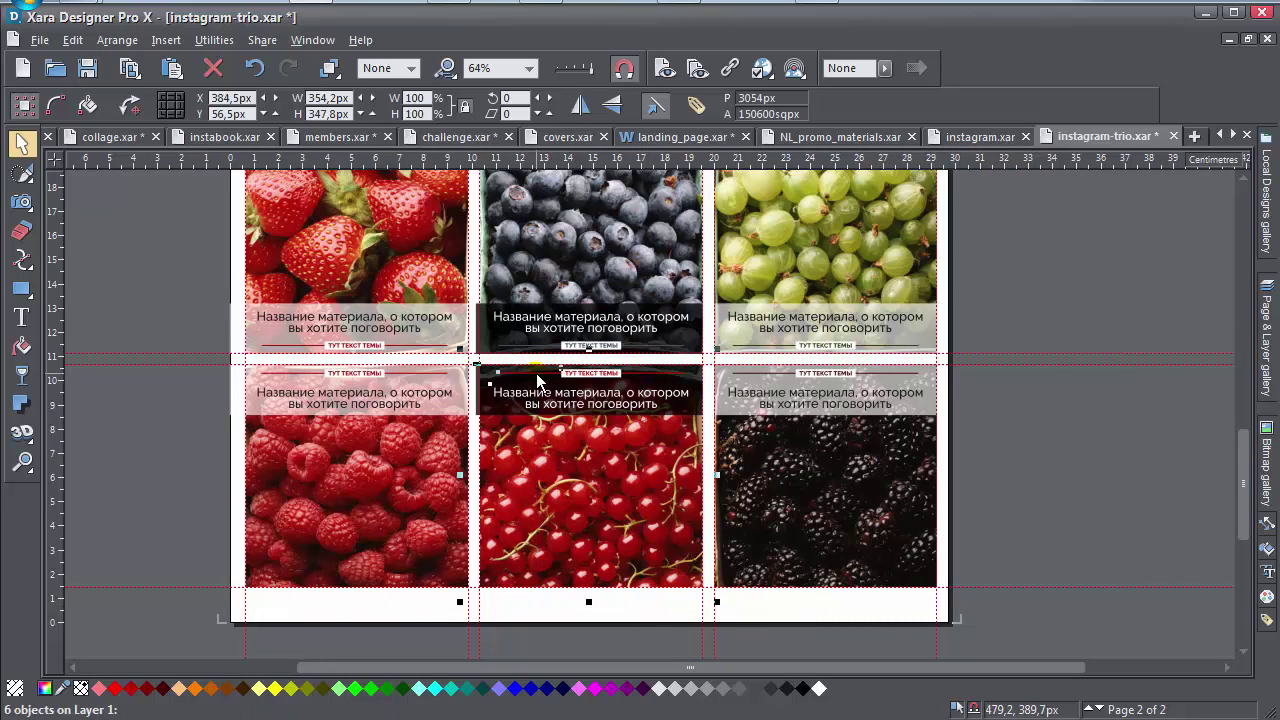
key(ctrl+g)
scroll(537, 378, up, 3)
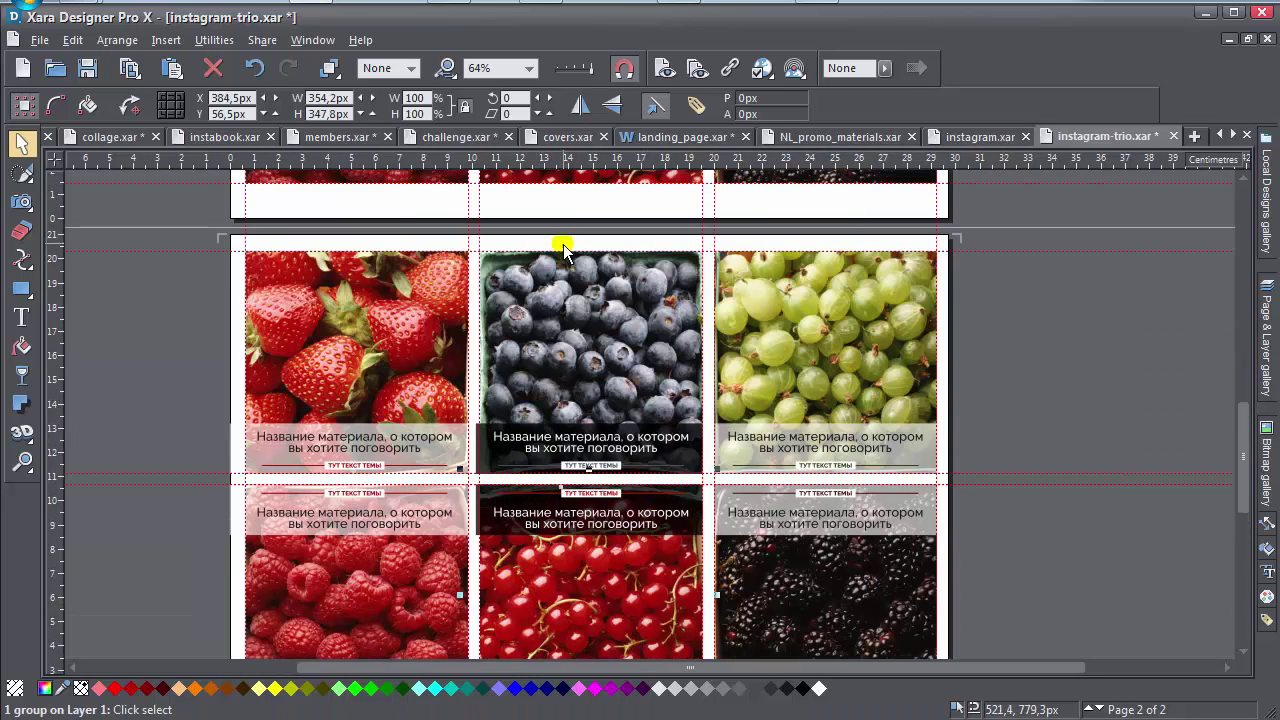
drag(553, 243, 648, 480)
key(ctrl+g)
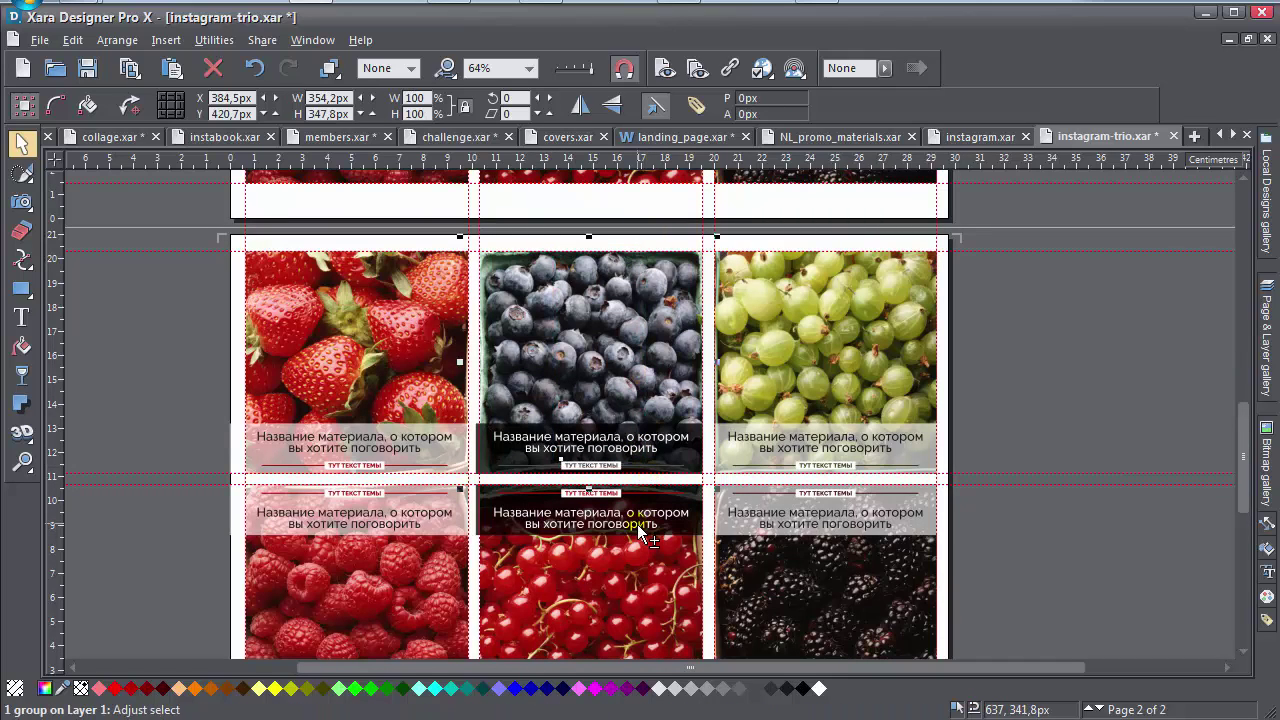
Flip the blueberry and red currant groups together vertically so that the two cells swap places.
shift+click(640, 530)
click(612, 104)
click(1010, 378)
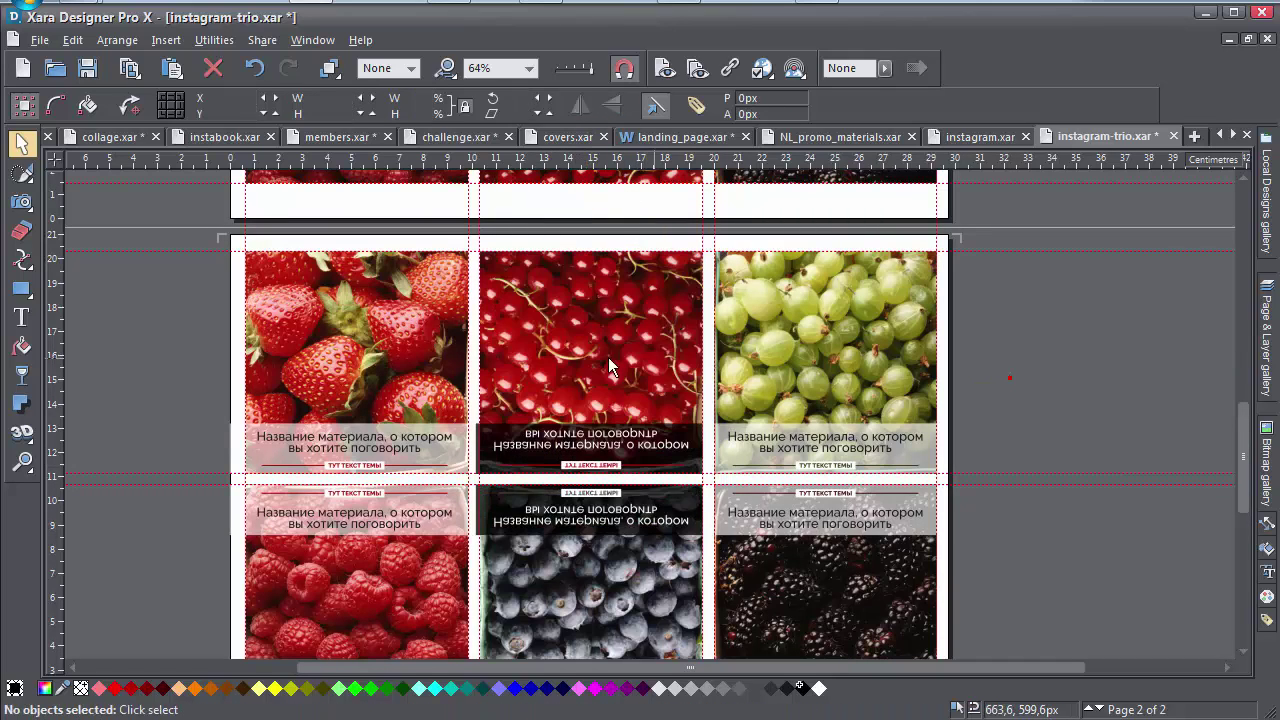
Flip the red currant and blueberry groups vertically one at a time so their text reads upright.
click(612, 367)
click(612, 104)
scroll(623, 478, down, 1)
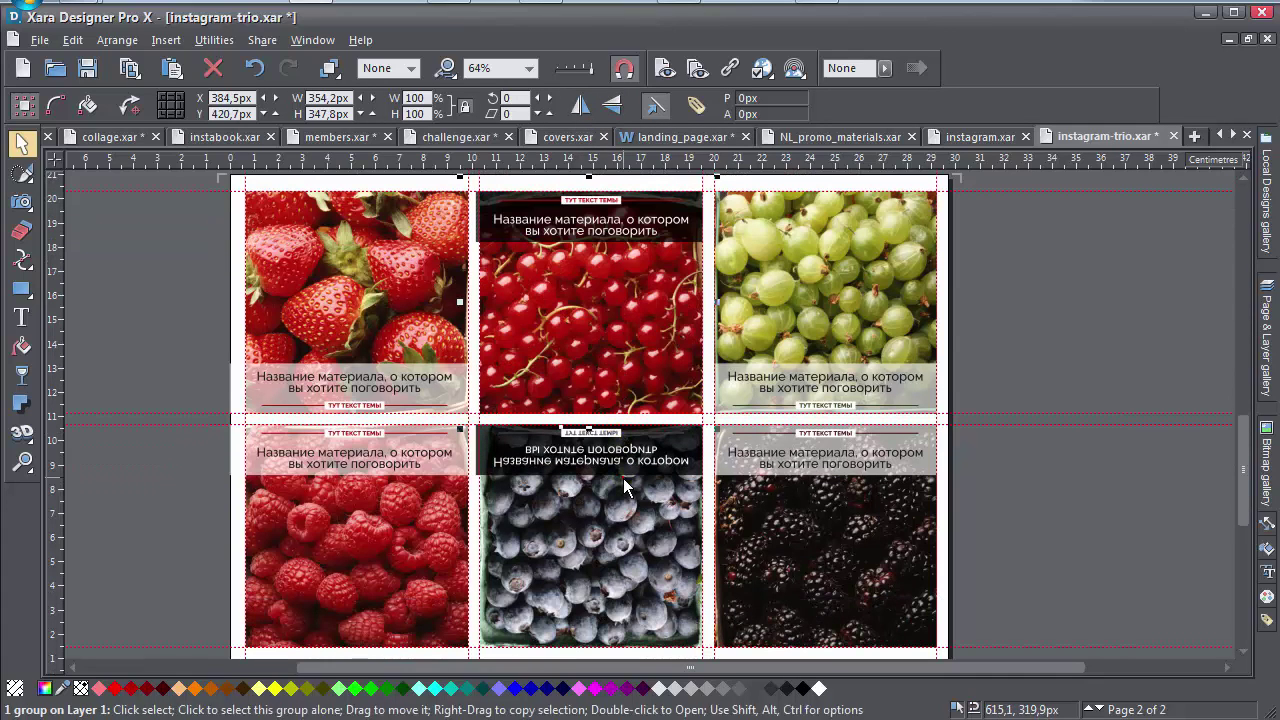
click(614, 108)
click(996, 508)
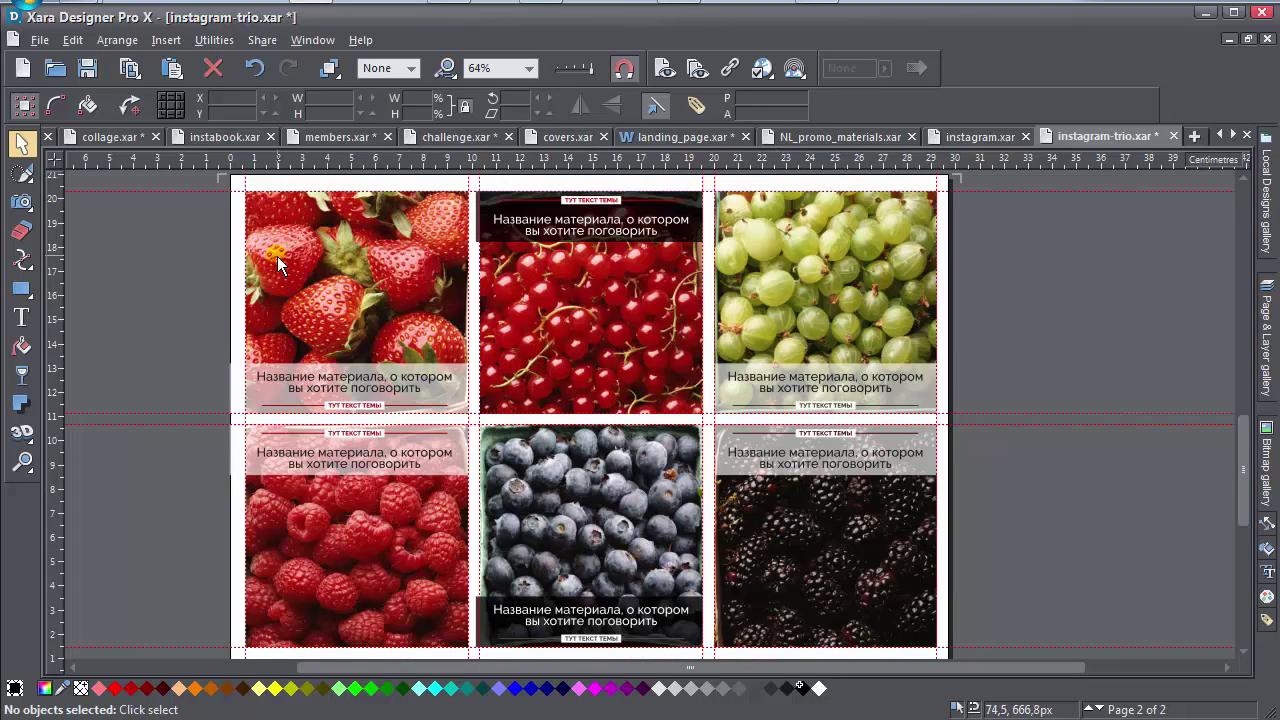
click(268, 397)
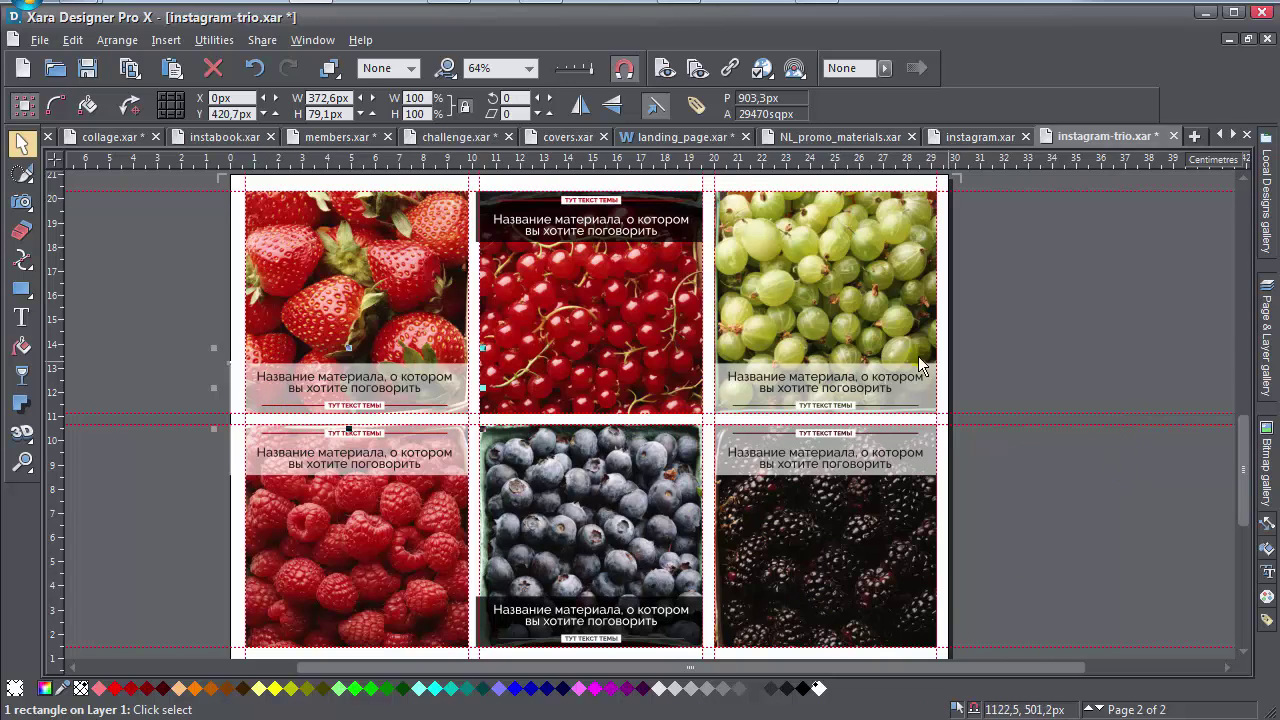
scroll(597, 368, down, 3)
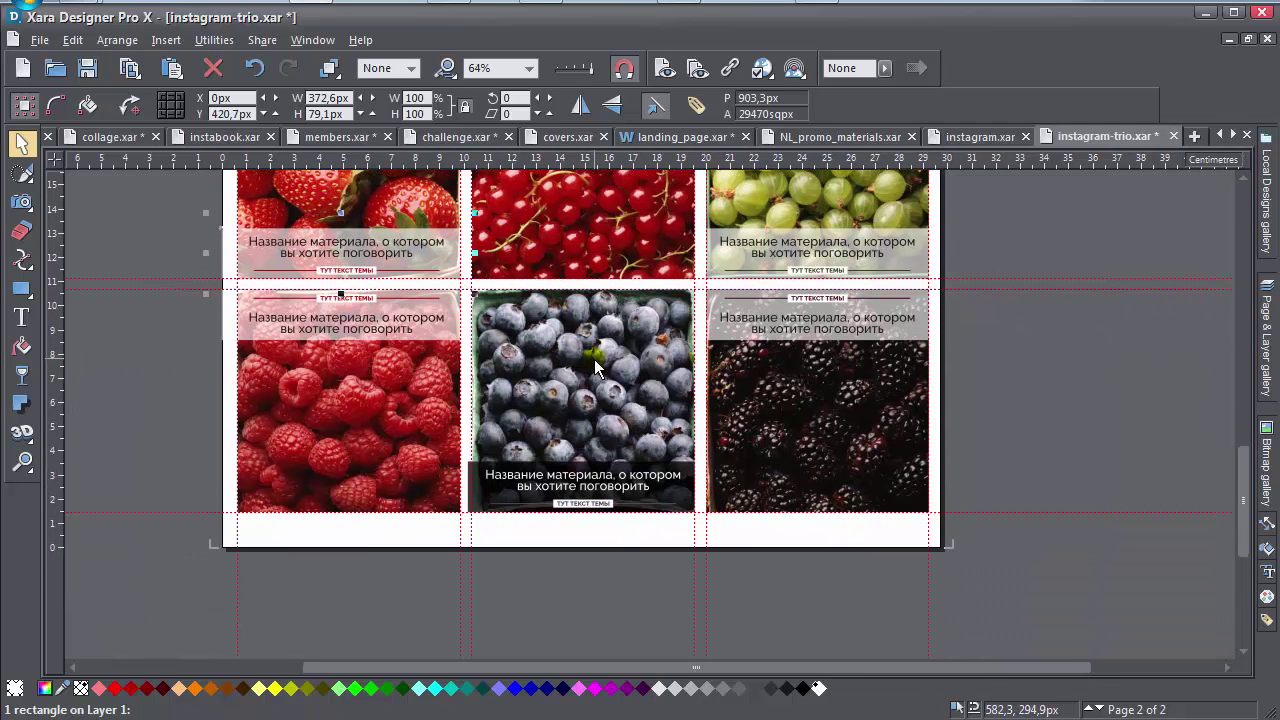
click(397, 330)
mouse_move(397, 330)
mouse_down()
mouse_move(398, 342)
mouse_move(402, 318)
mouse_up()
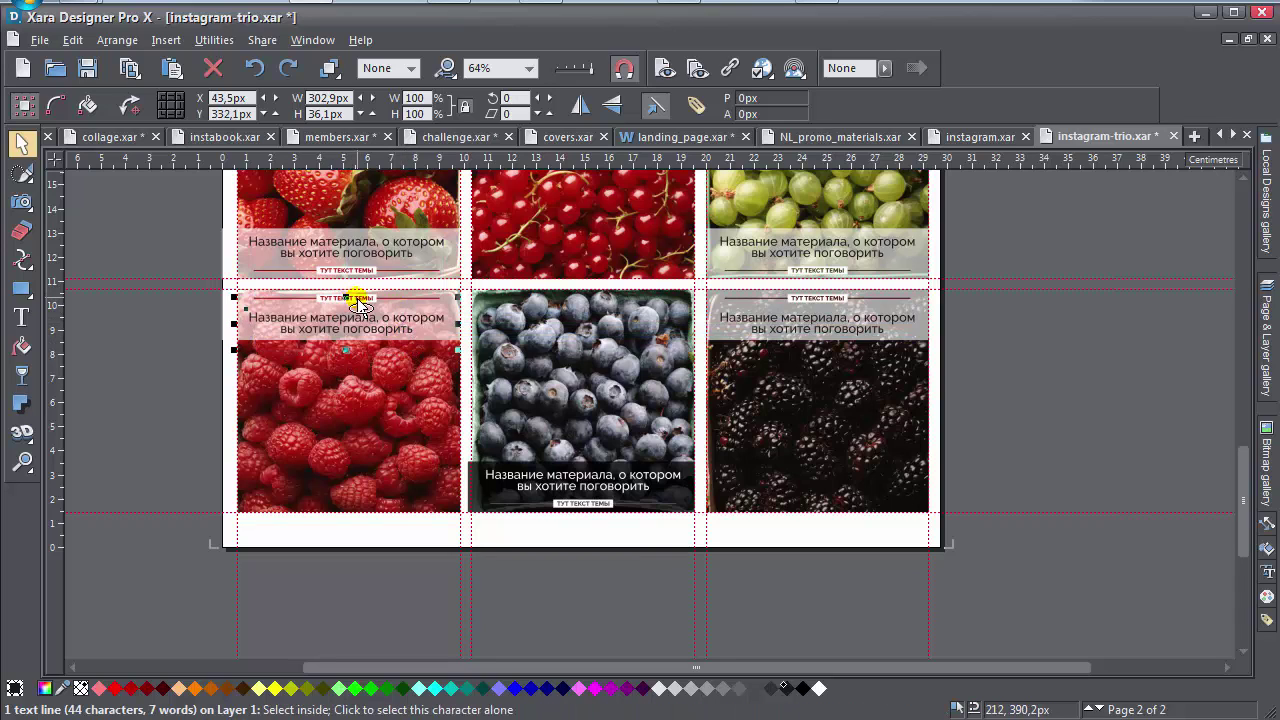
Delete the translucent strip, title and theme label from the blackberry cell.
click(915, 308)
key(Delete)
key(Delete)
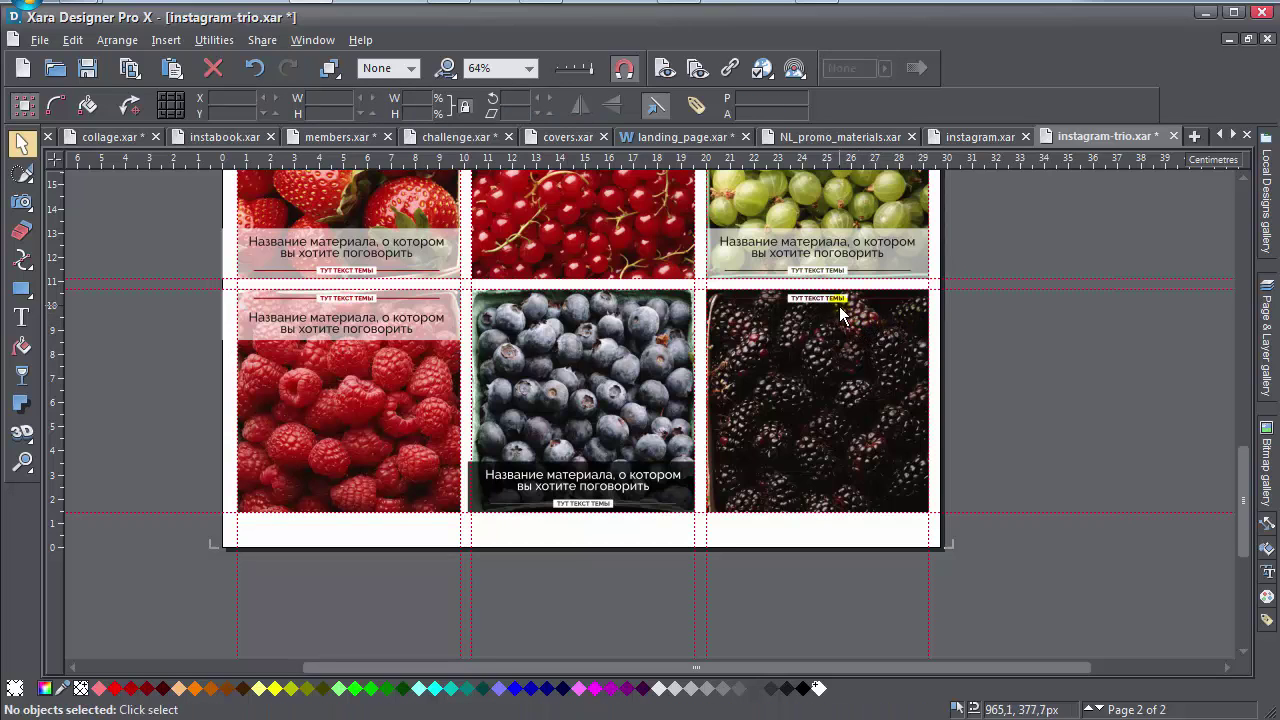
click(836, 299)
key(Delete)
click(838, 308)
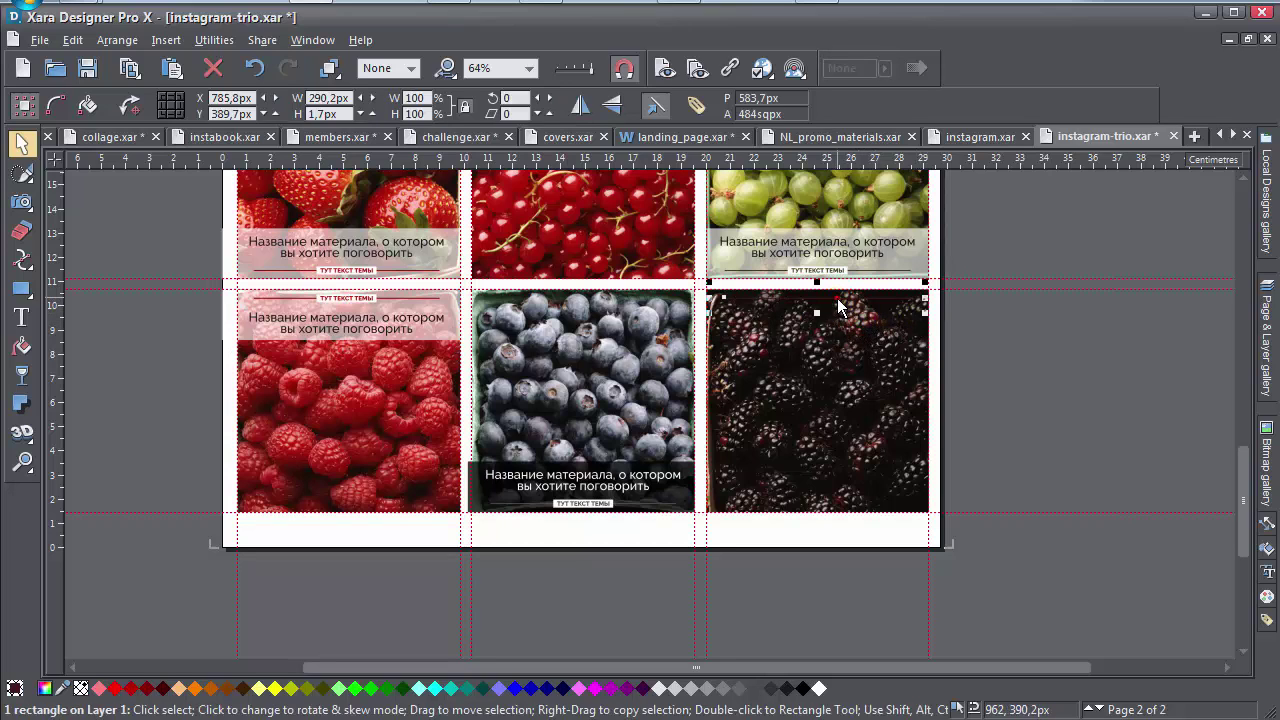
click(945, 329)
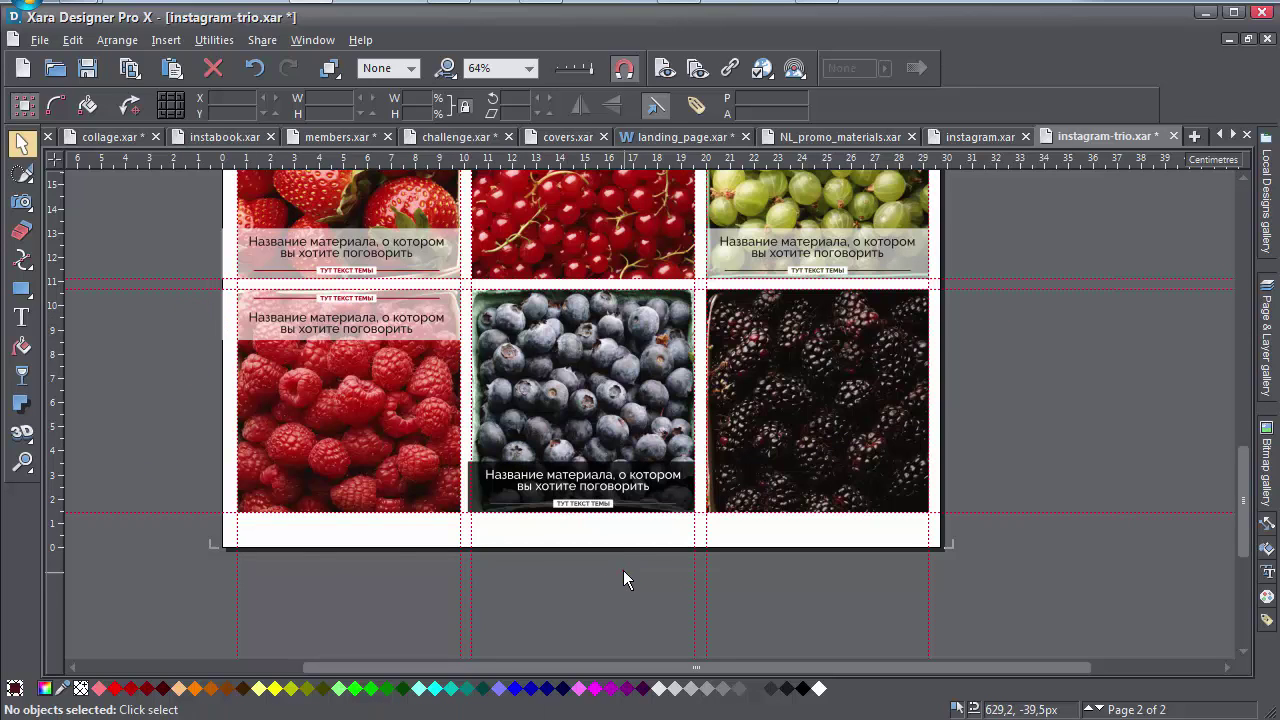
Try to move the raspberry cell's strip, title and label sideways together, and undo the move.
drag(623, 580, 184, 292)
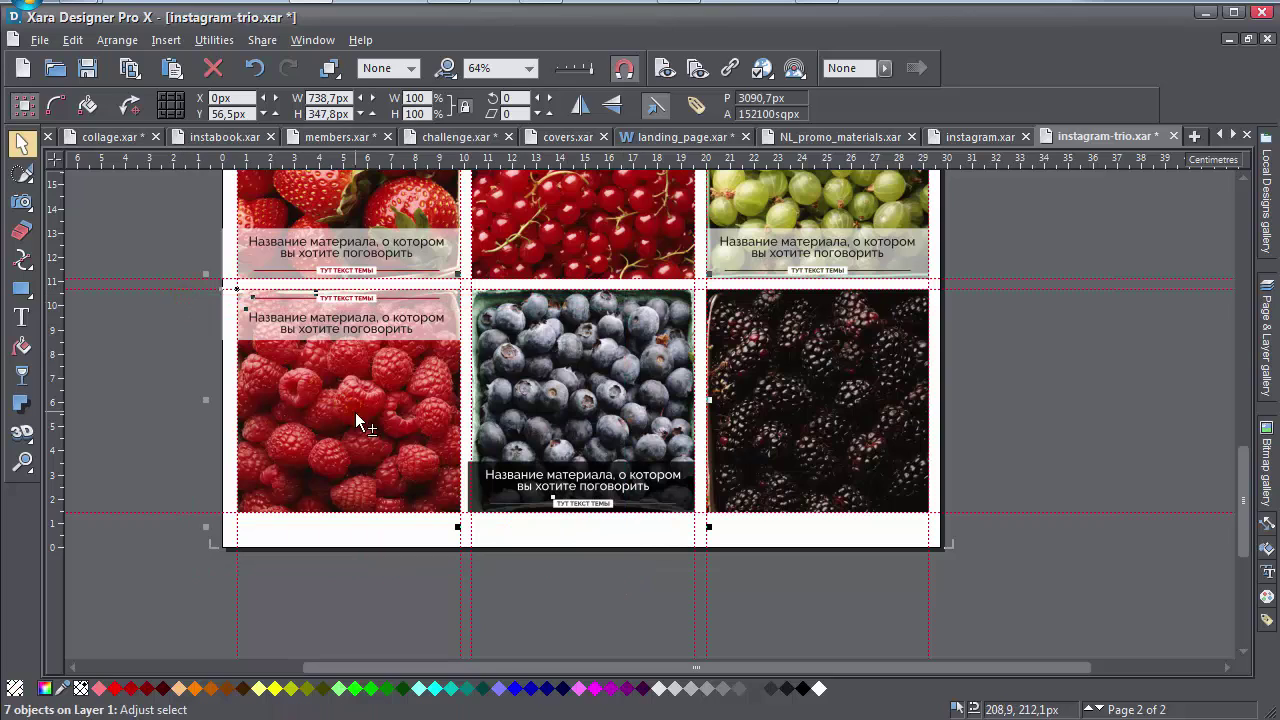
shift+click(553, 405)
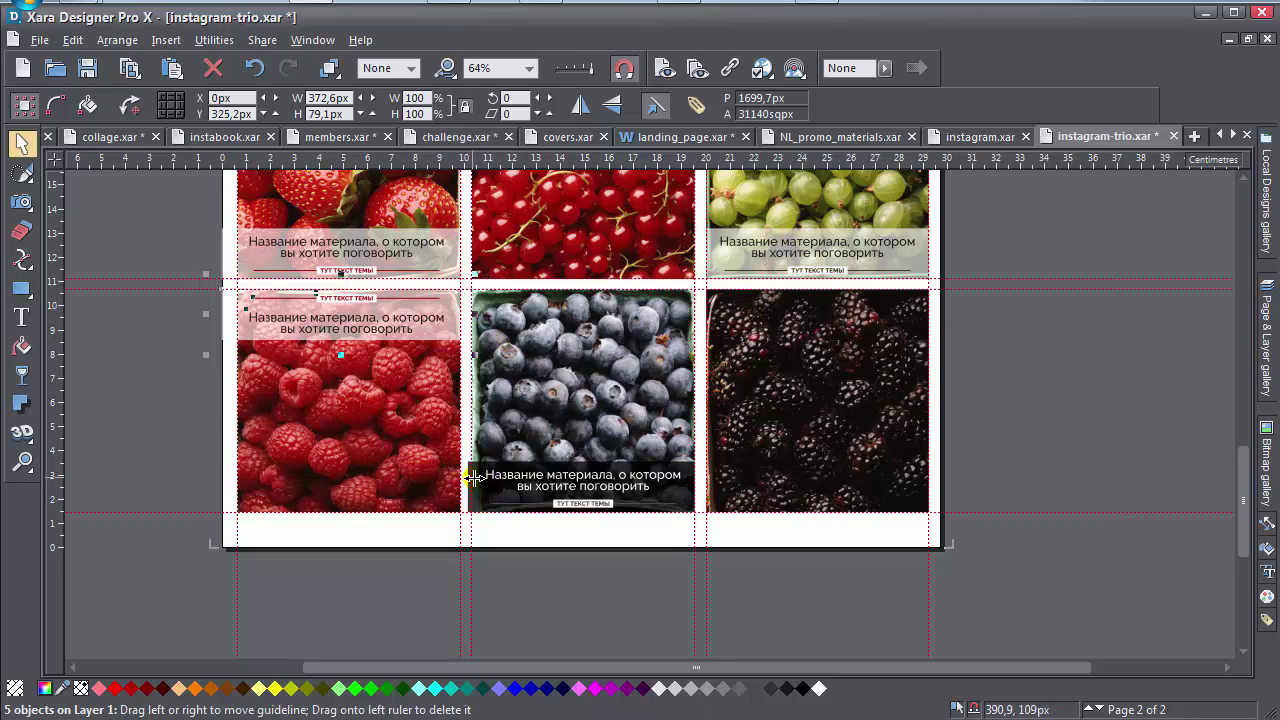
drag(437, 328, 470, 336)
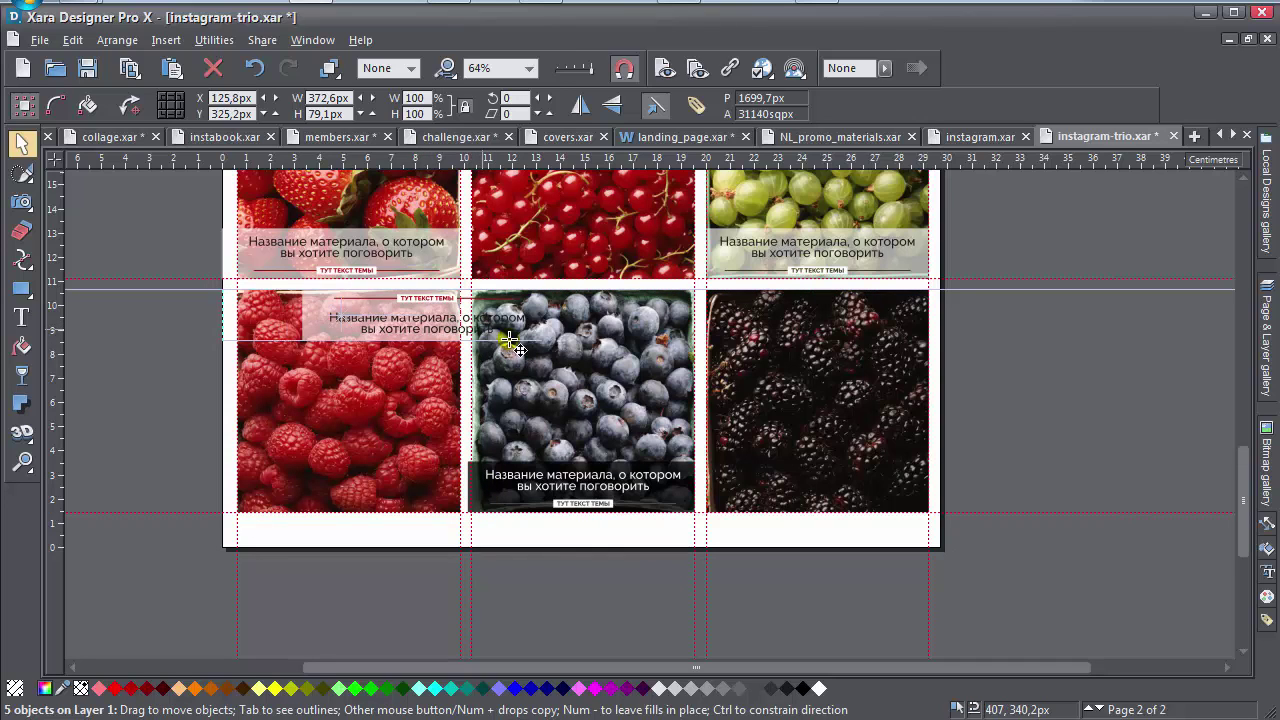
key(ctrl+z)
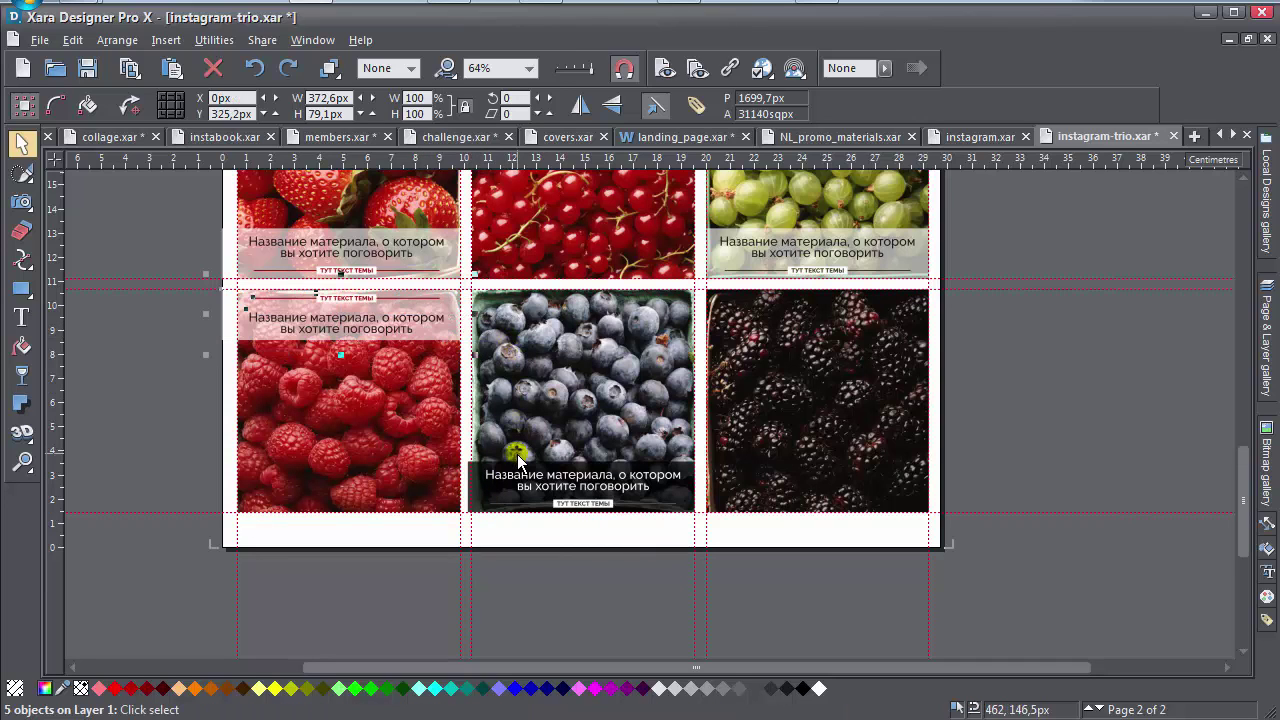
click(174, 374)
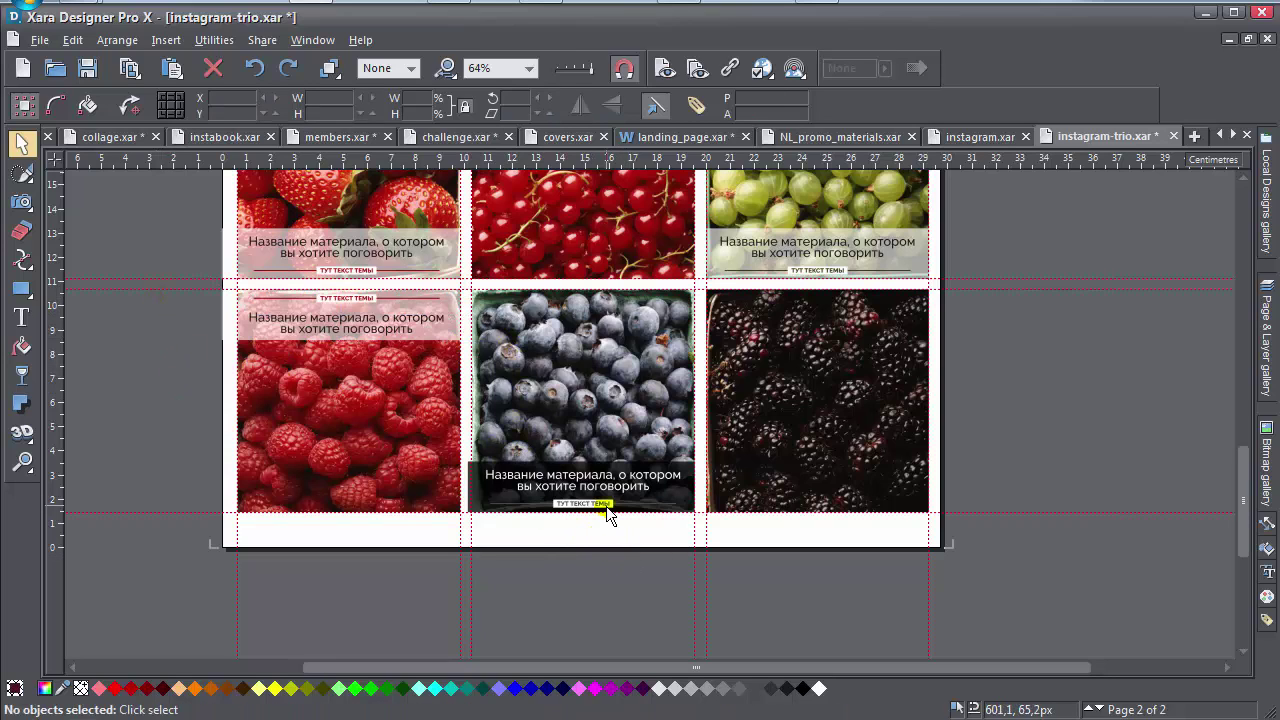
Ungroup the blueberry cell's group into its separate objects.
click(549, 378)
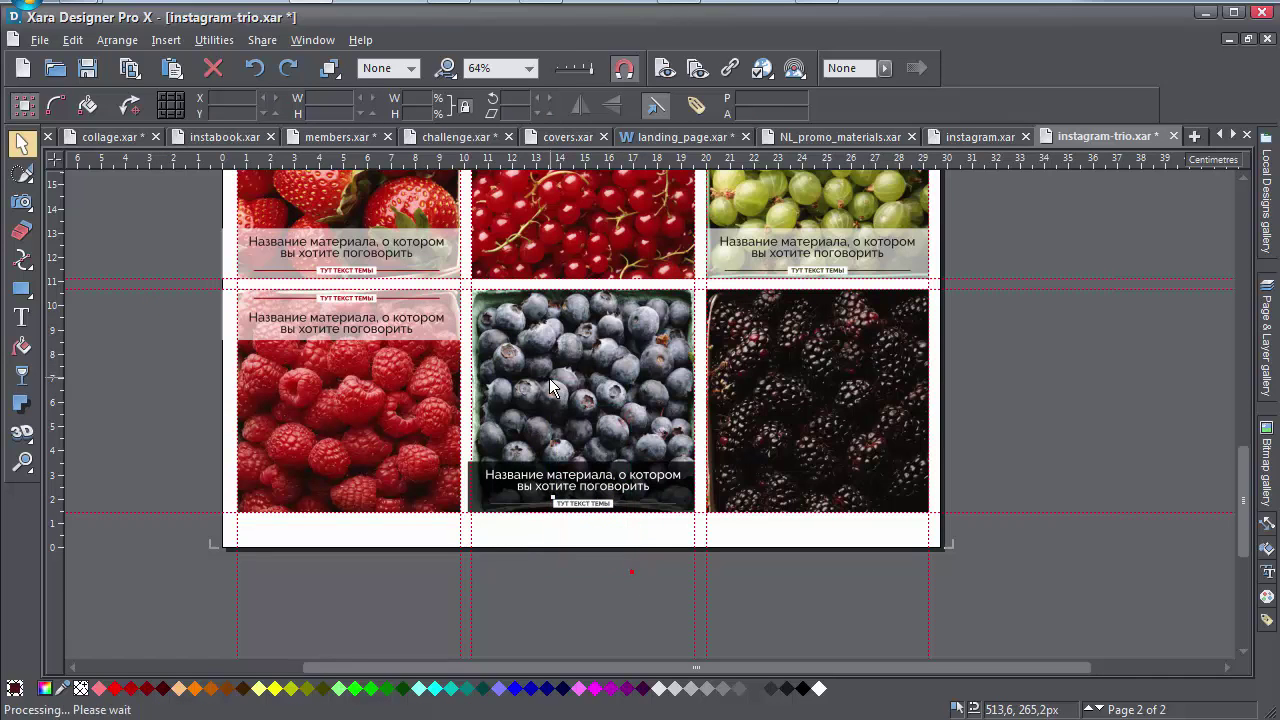
click(507, 547)
ctrl+scroll(455, 480, up, 3)
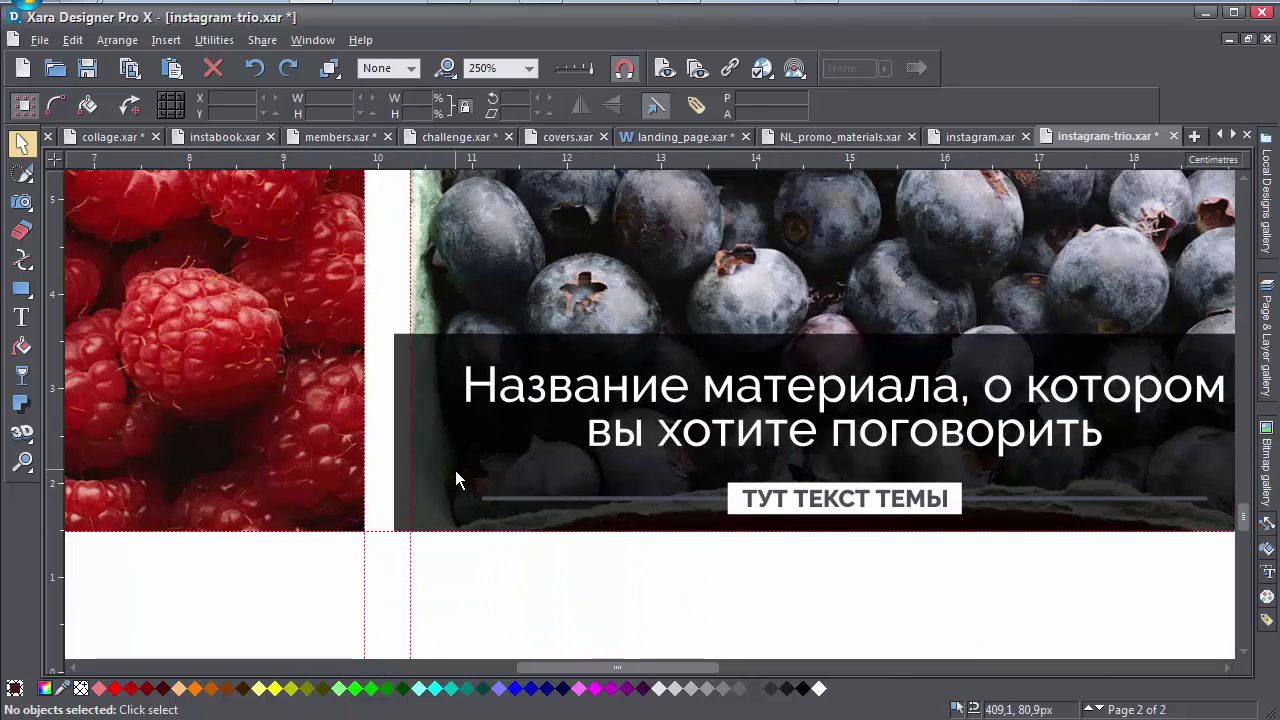
click(410, 440)
click(389, 488)
click(610, 575)
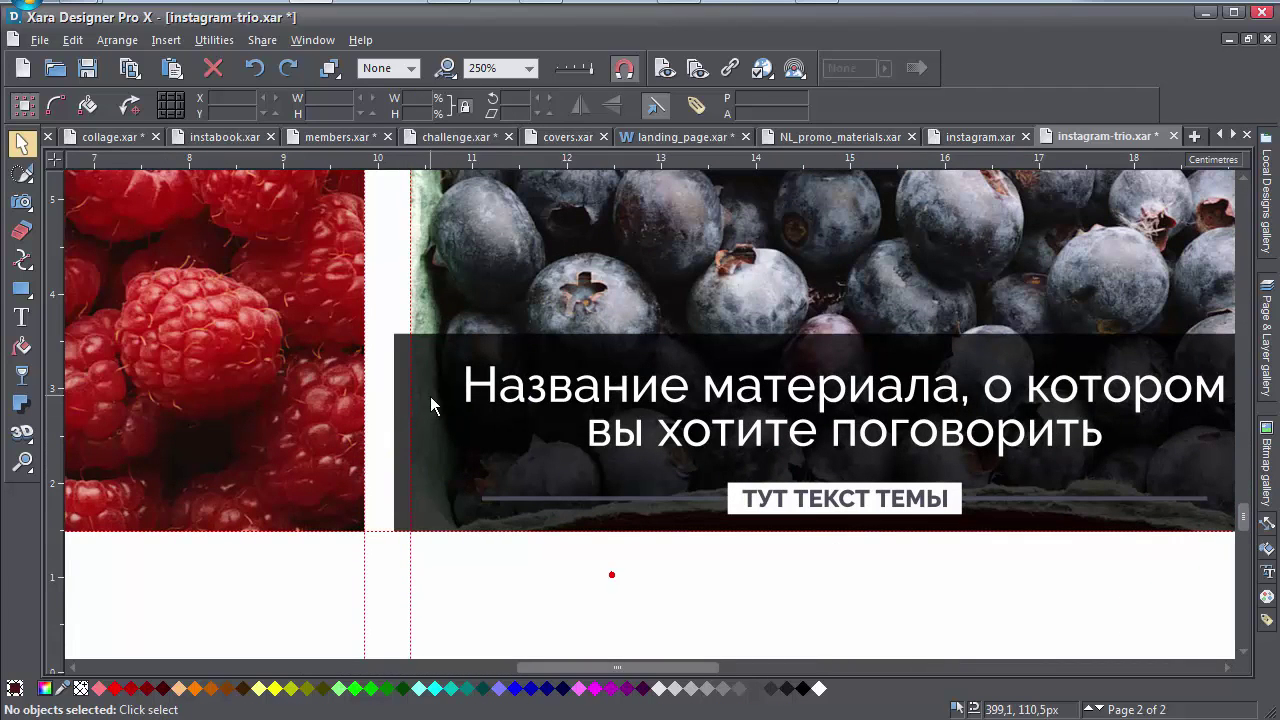
click(432, 396)
click(397, 424)
click(396, 424)
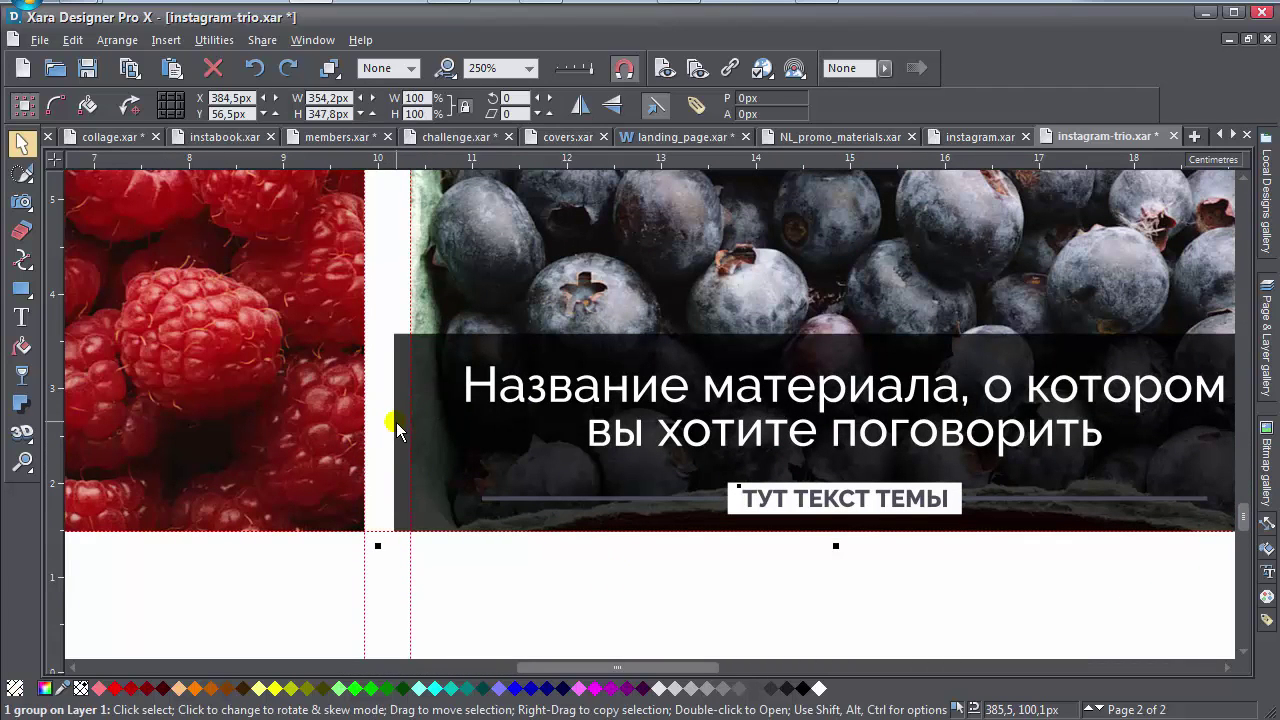
key(ctrl+u)
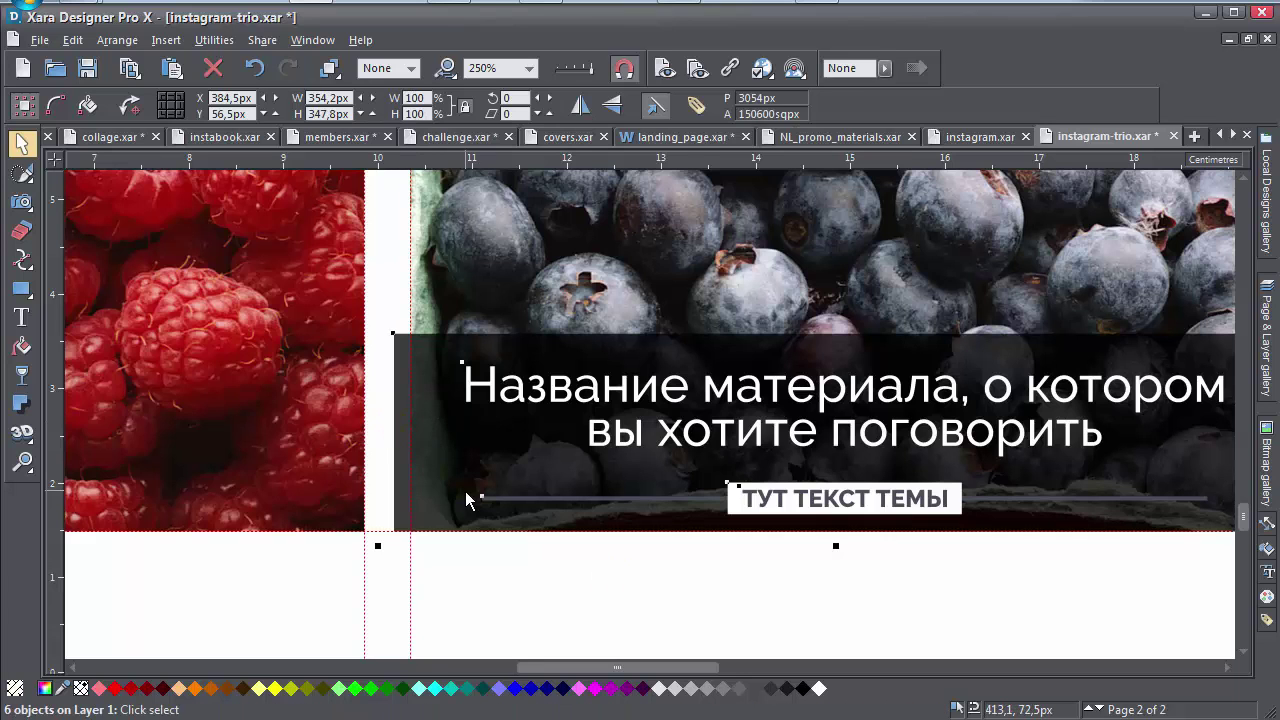
Narrow the blueberry cell's dark strip from its left edge to the image edge, making it 347.8 px wide.
click(434, 545)
click(406, 440)
drag(377, 432, 397, 437)
scroll(586, 446, down, 2)
scroll(911, 435, up, 6)
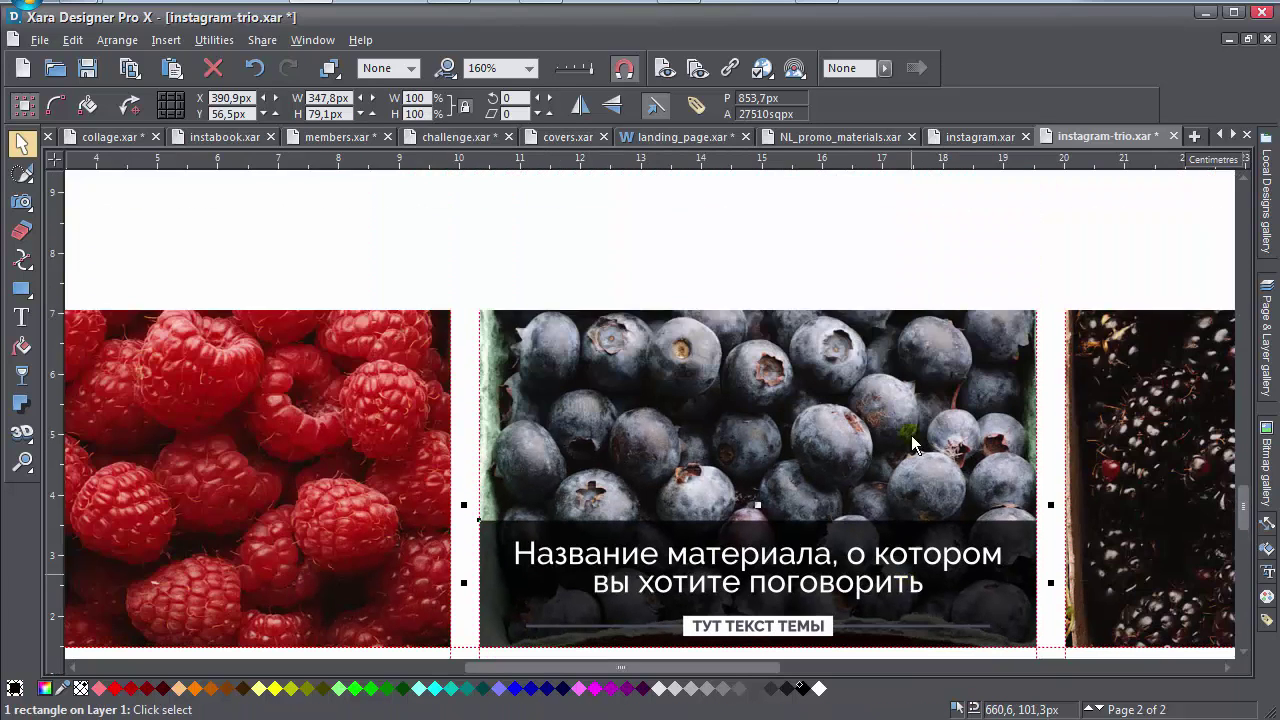
Move the raspberry cell's light strip, title and theme label together off the page, beside the blackberry cell.
scroll(862, 475, left, 4)
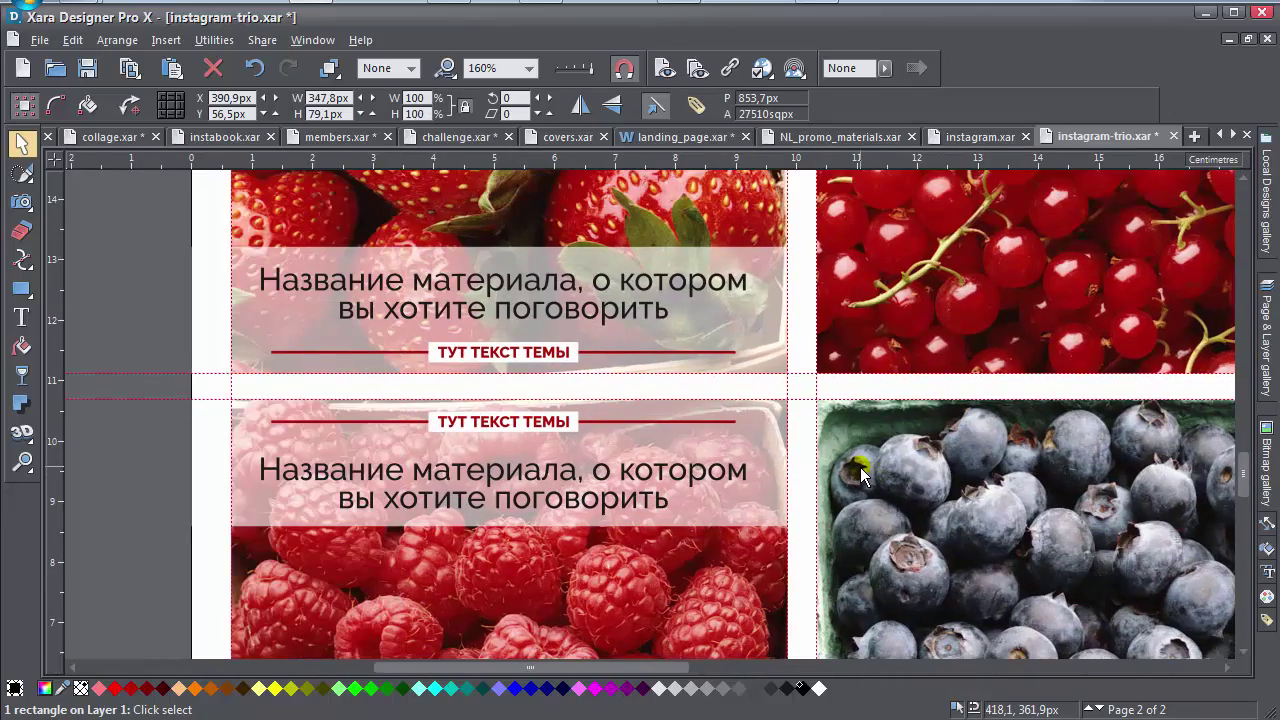
scroll(862, 475, down, 5)
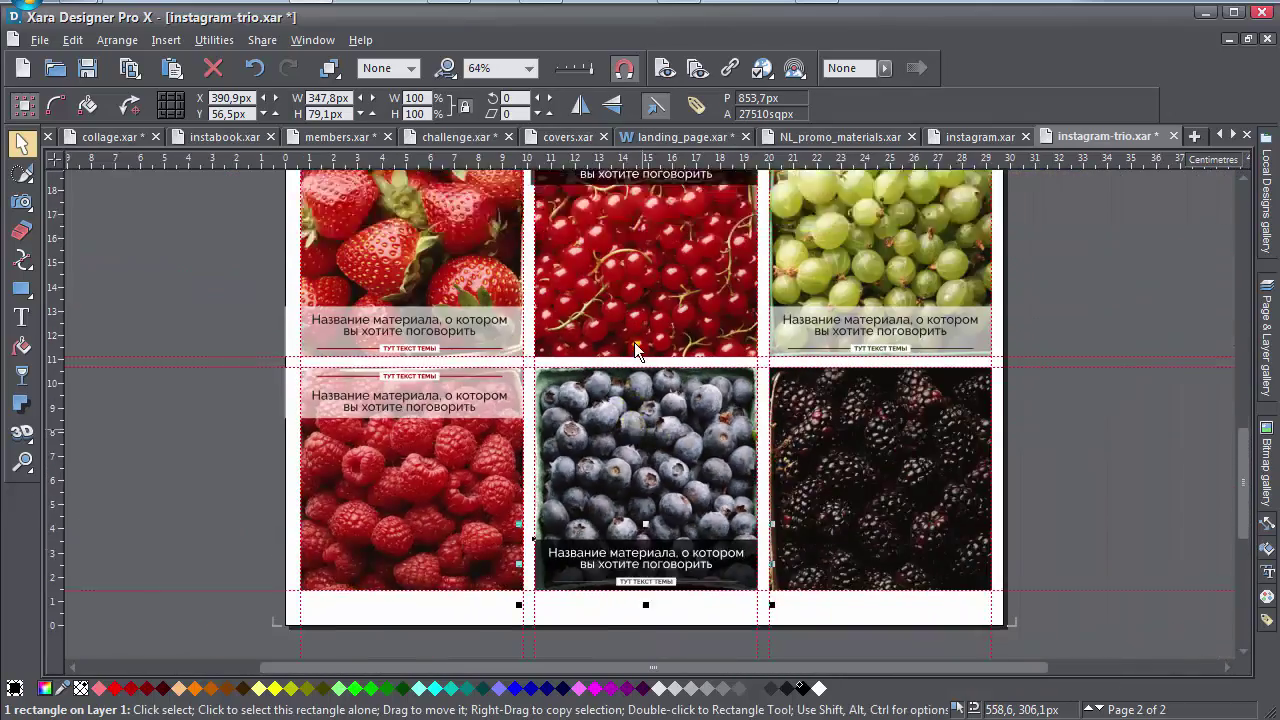
scroll(634, 342, up, 2)
scroll(674, 390, right, 2)
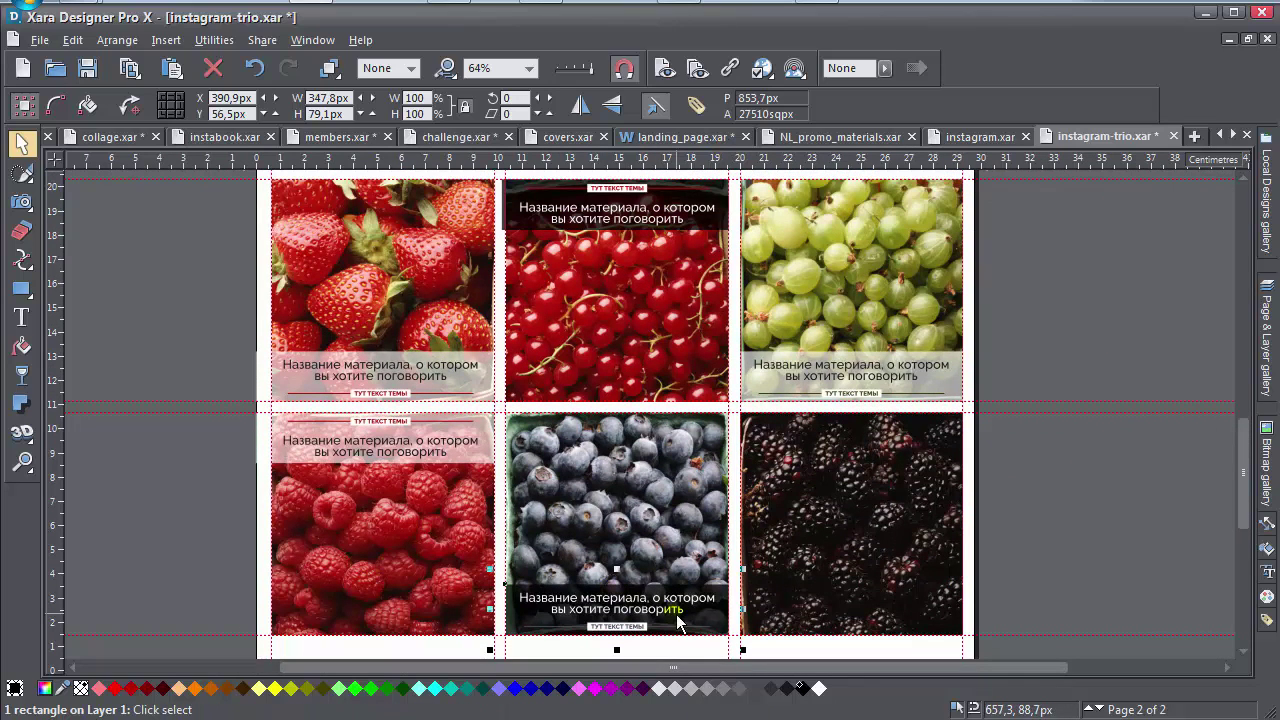
click(1113, 515)
click(400, 455)
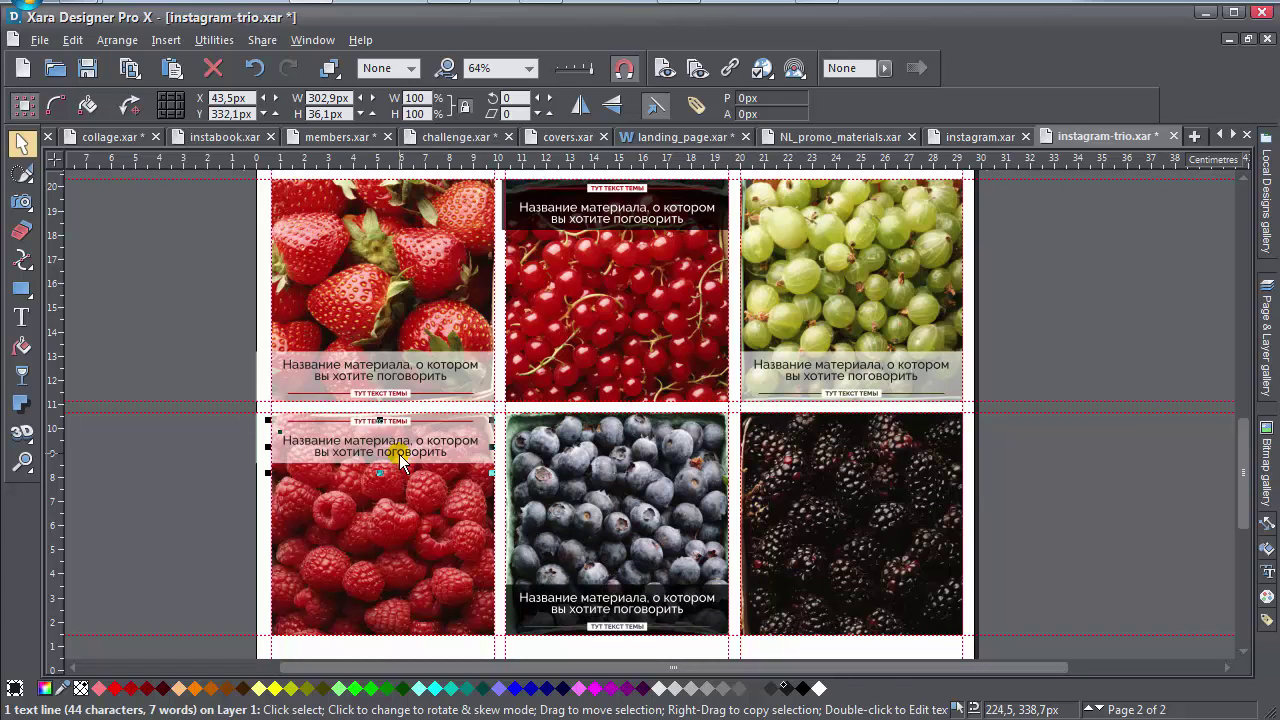
drag(230, 507, 1165, 462)
Move the blueberry cell's dark strip, title and label below the page, and group each detached strip with its texts.
scroll(631, 497, down, 3)
click(595, 391)
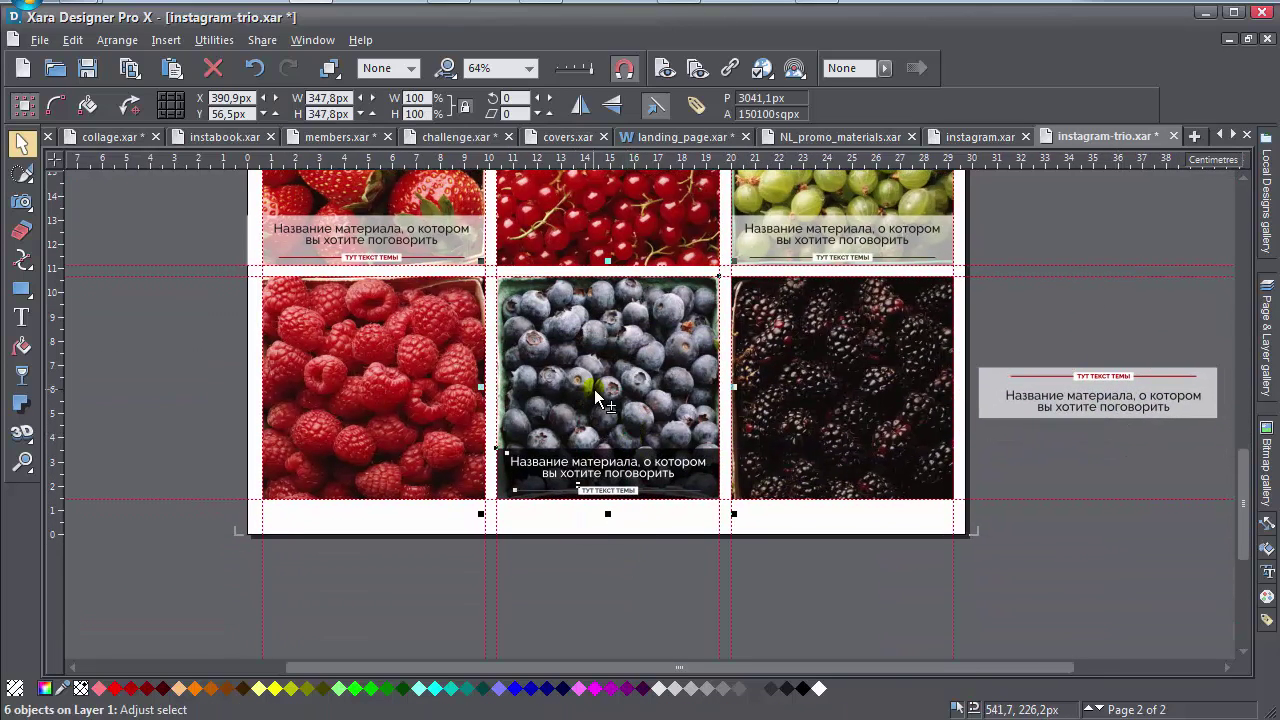
drag(607, 497, 640, 590)
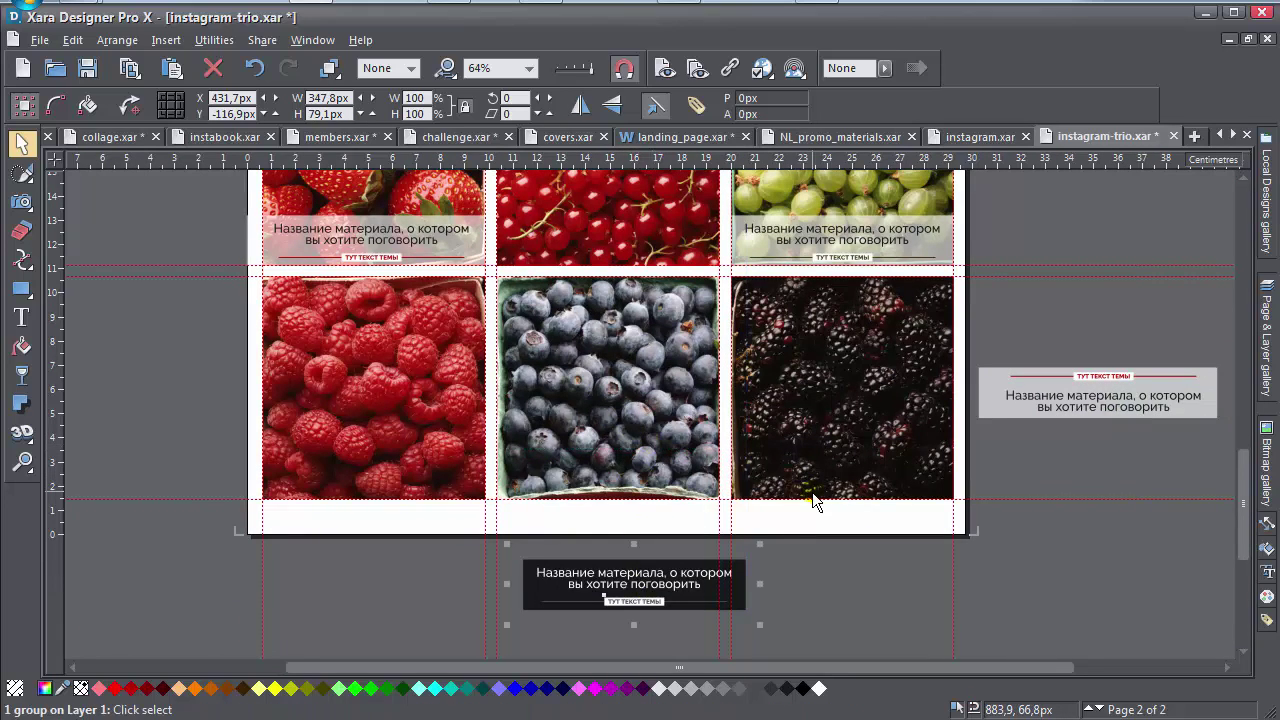
click(1105, 370)
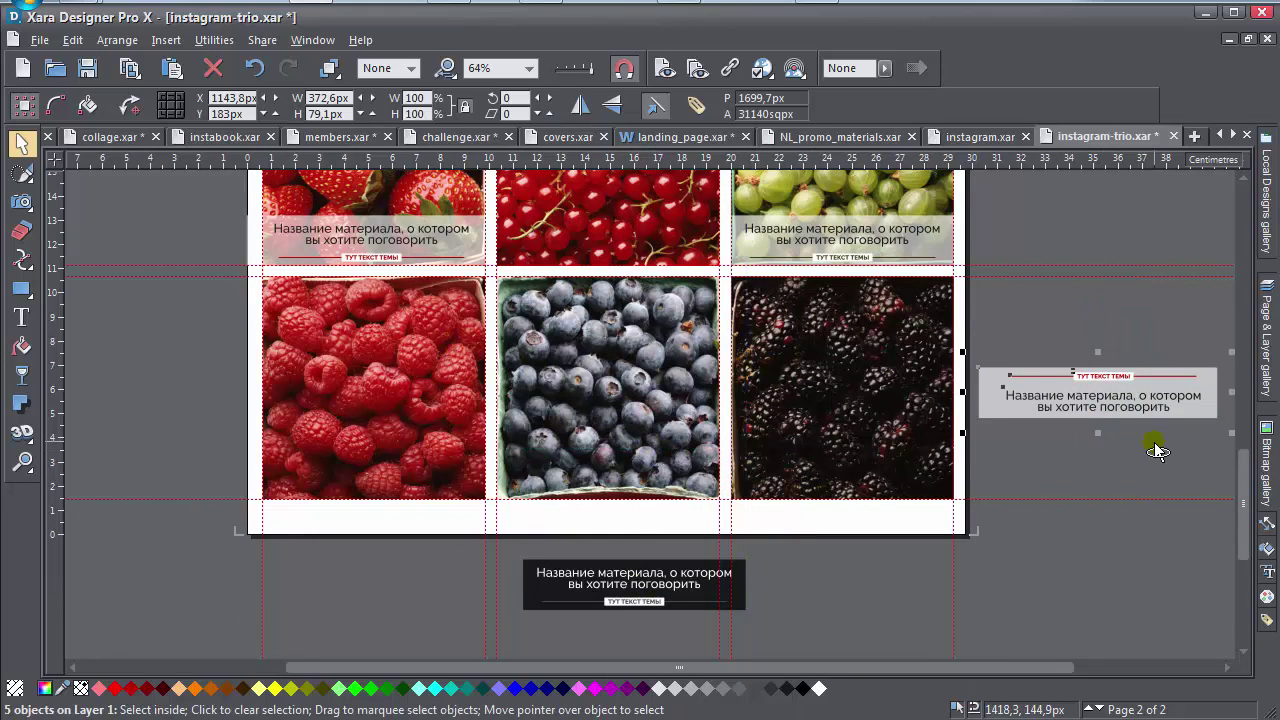
click(1131, 404)
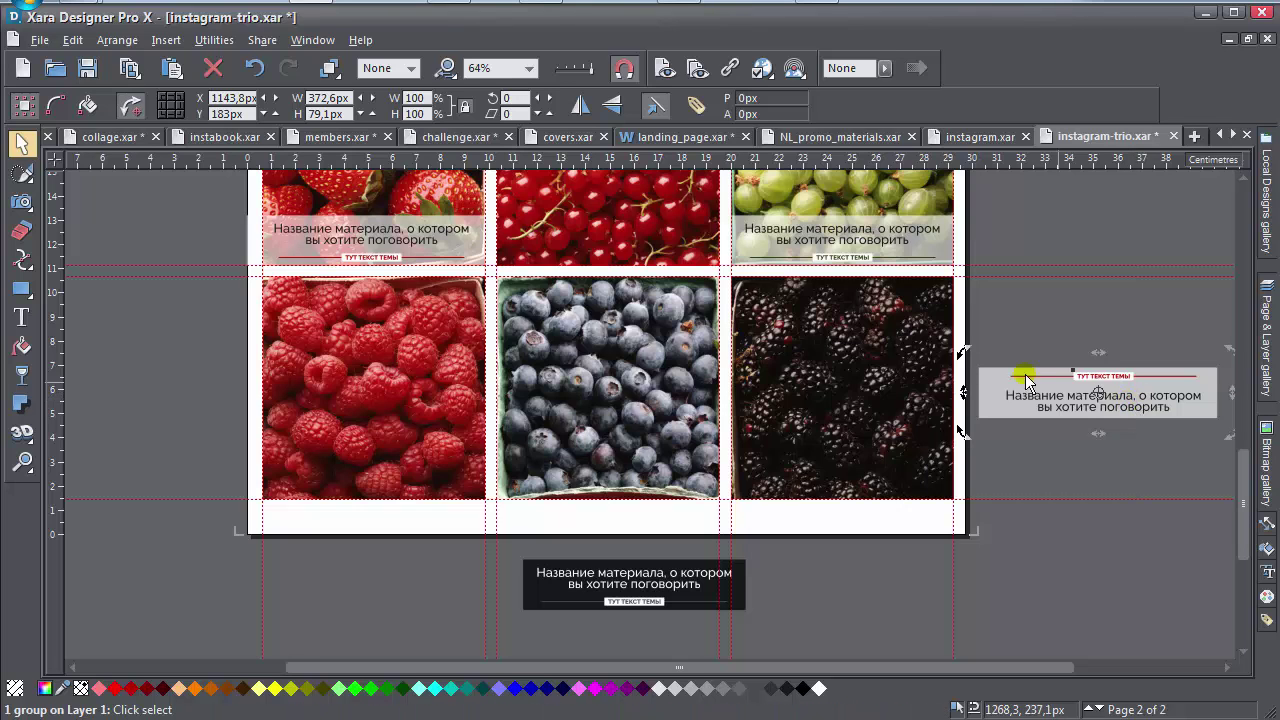
Place the dark title group along the raspberry cell's upper edge and the light title group along the blueberry cell's lower edge.
scroll(1025, 380, up, 3)
click(348, 432)
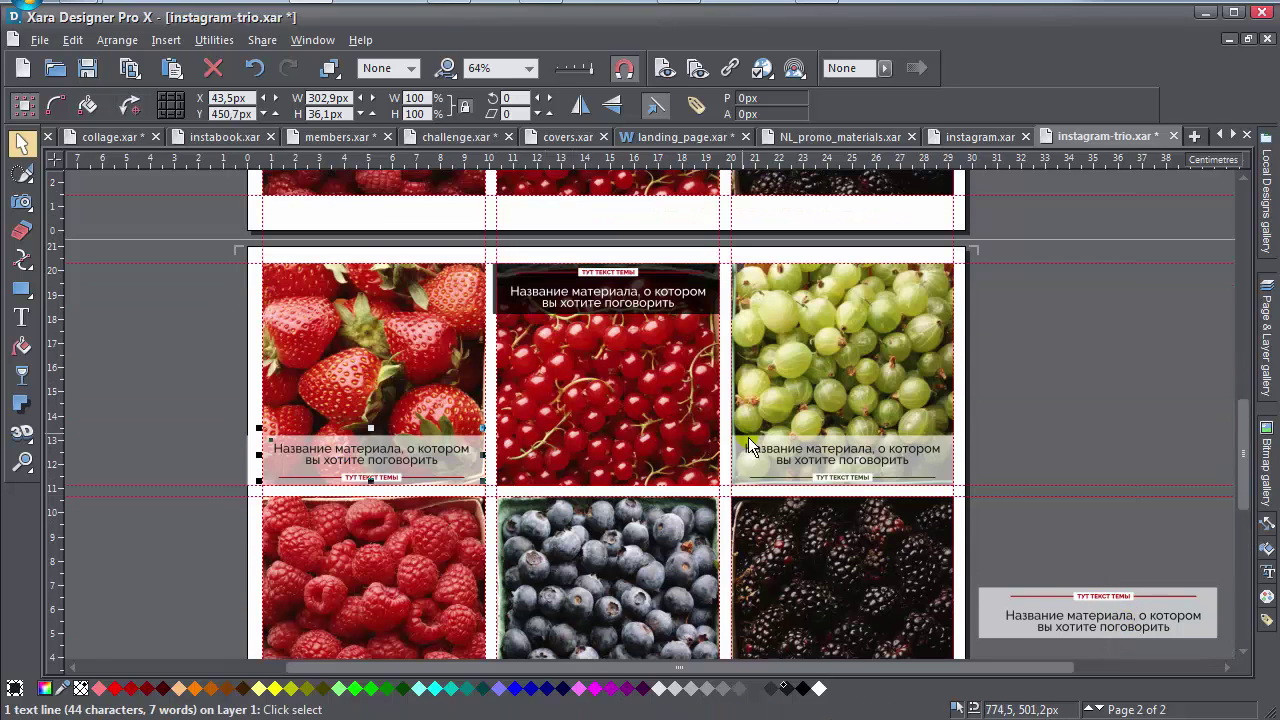
scroll(560, 515, down, 3)
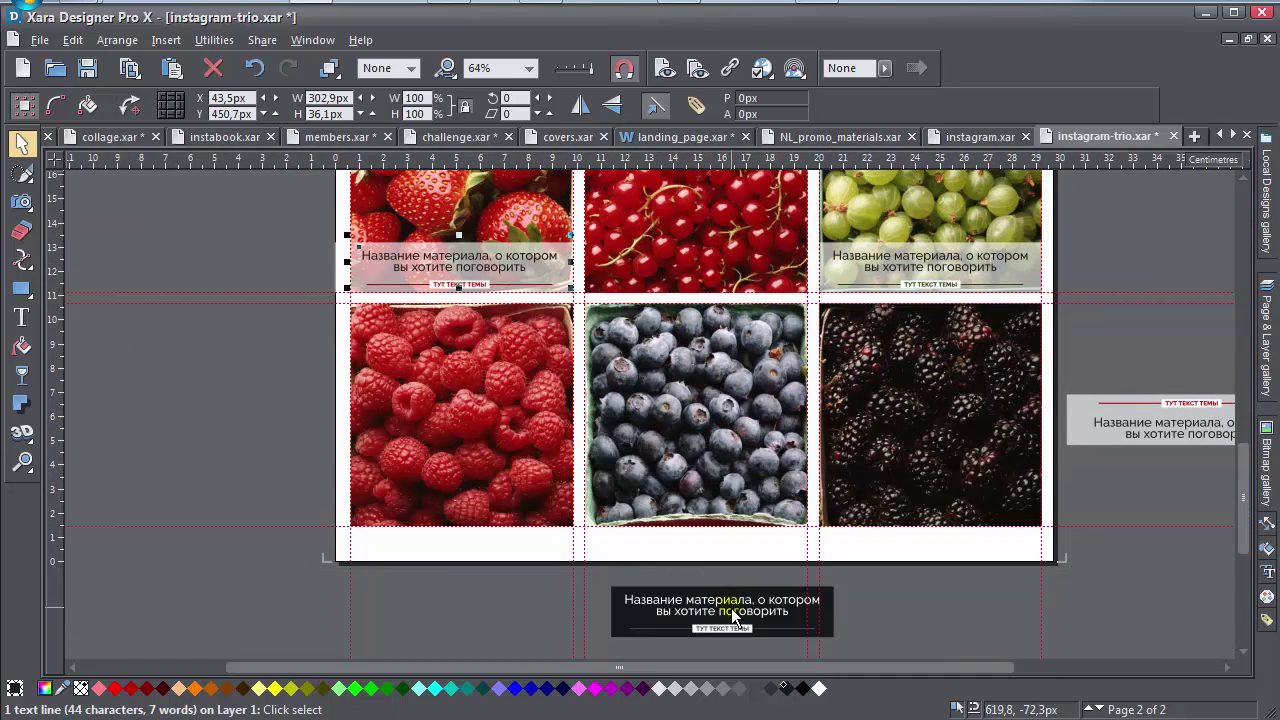
drag(733, 614, 482, 337)
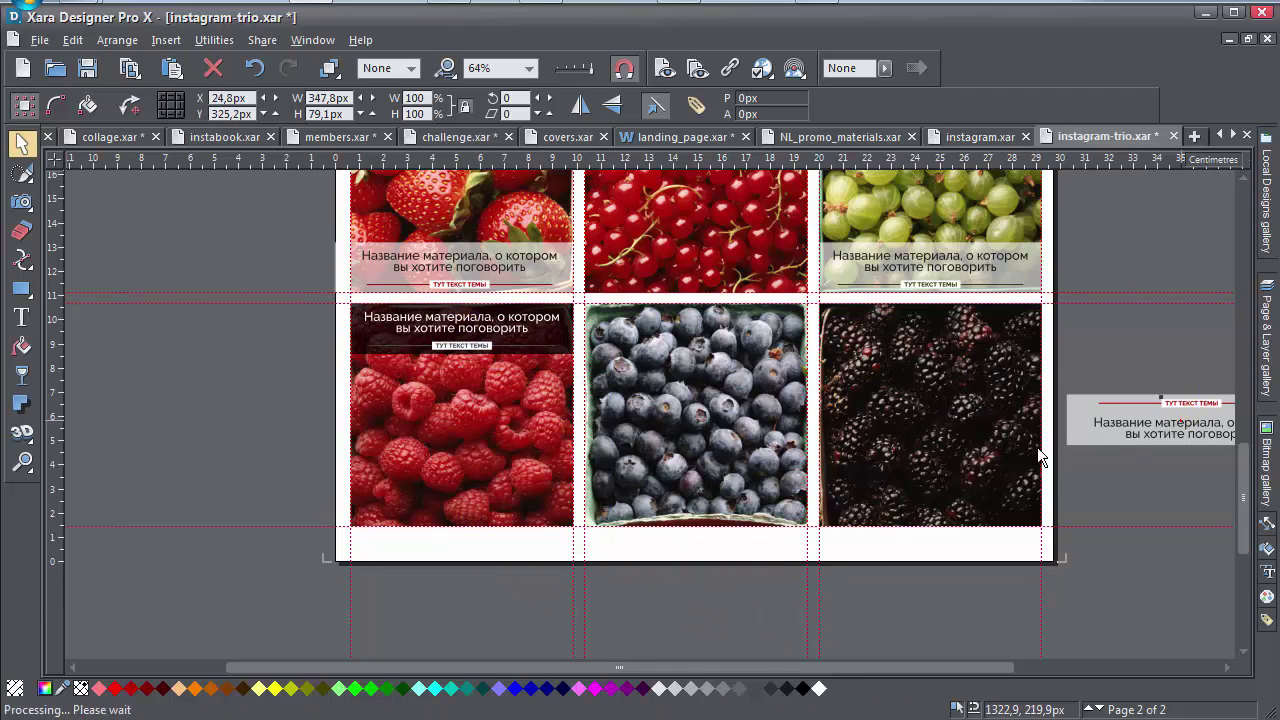
drag(1182, 422, 695, 503)
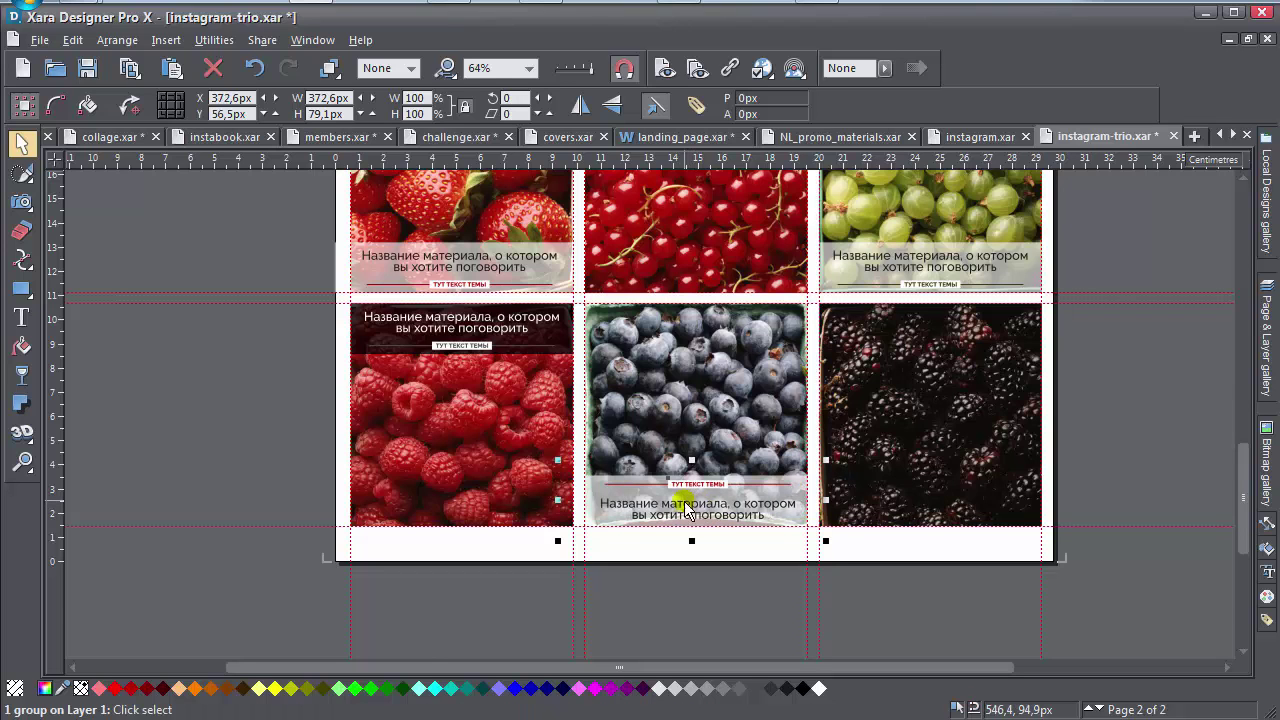
Trim the left end of the blueberry cell's light strip to the image edge, making it 354.2 px wide.
ctrl+scroll(578, 522, up, 3)
ctrl+click(571, 475)
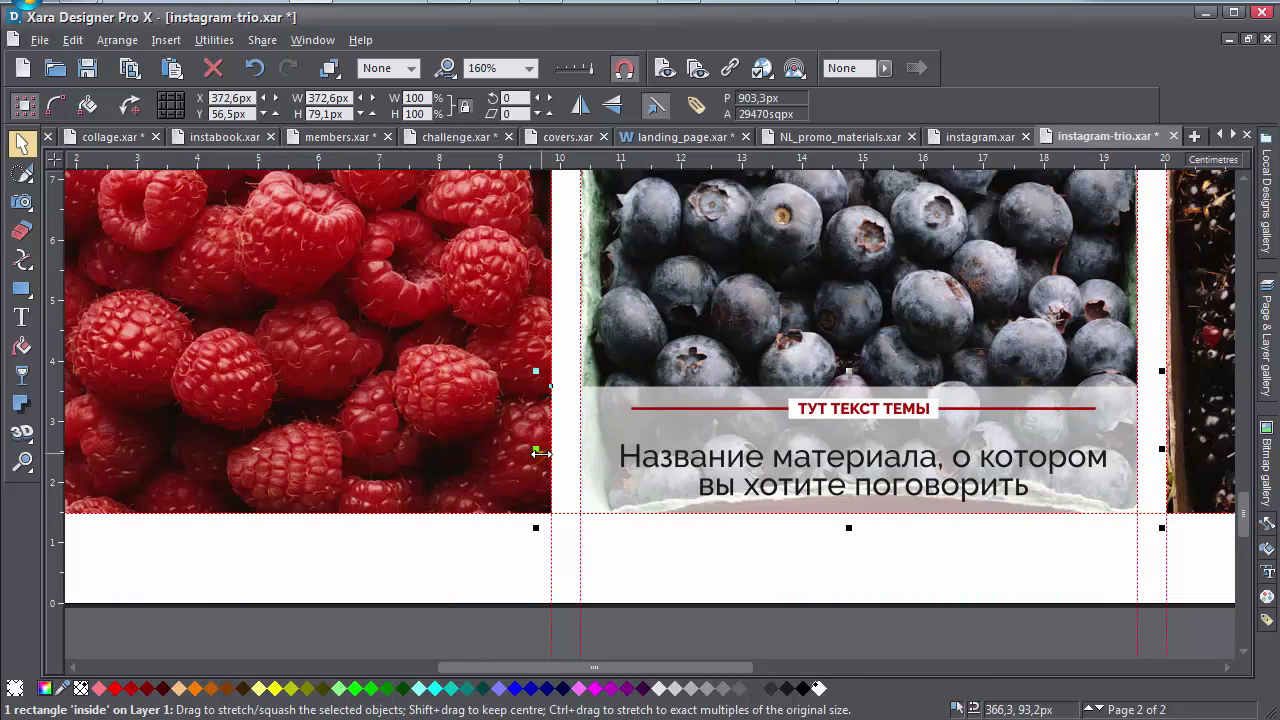
drag(551, 458, 570, 459)
ctrl+scroll(766, 486, down, 2)
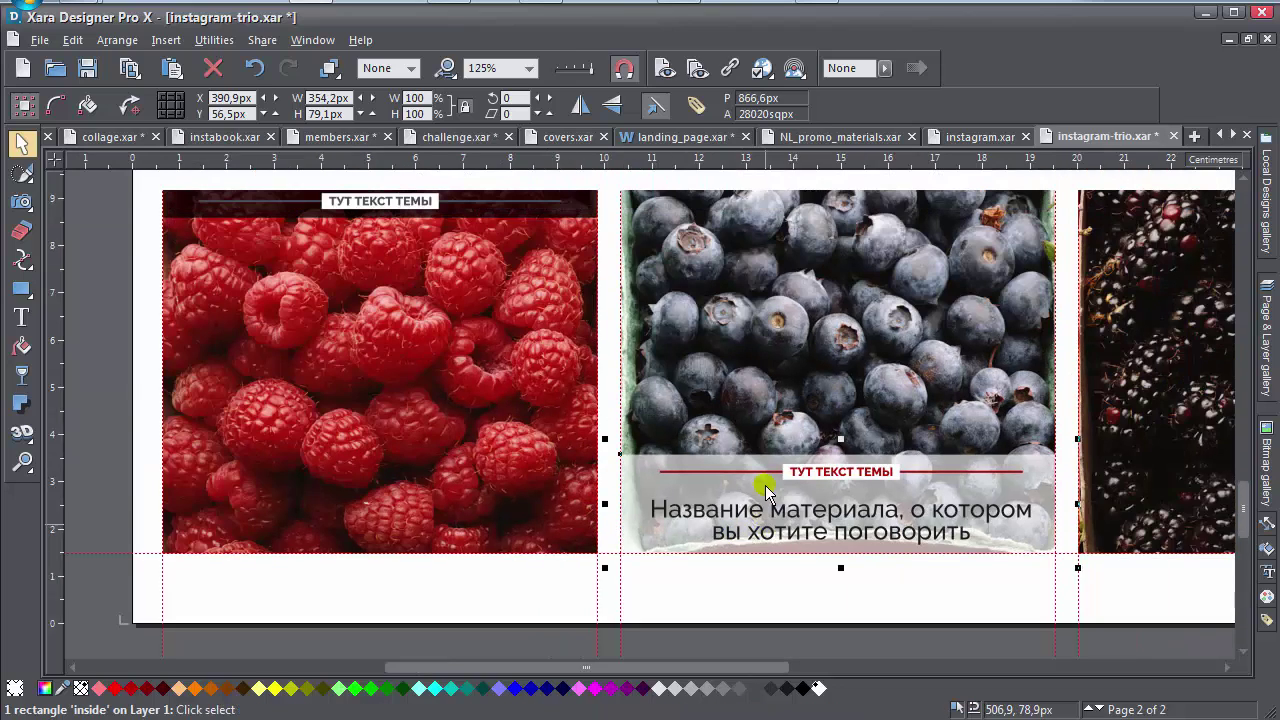
Trim the left end of the strawberry cell's light strip to the image edge, making it 347.8 px wide.
scroll(765, 485, up, 3)
ctrl+scroll(765, 485, up, 1)
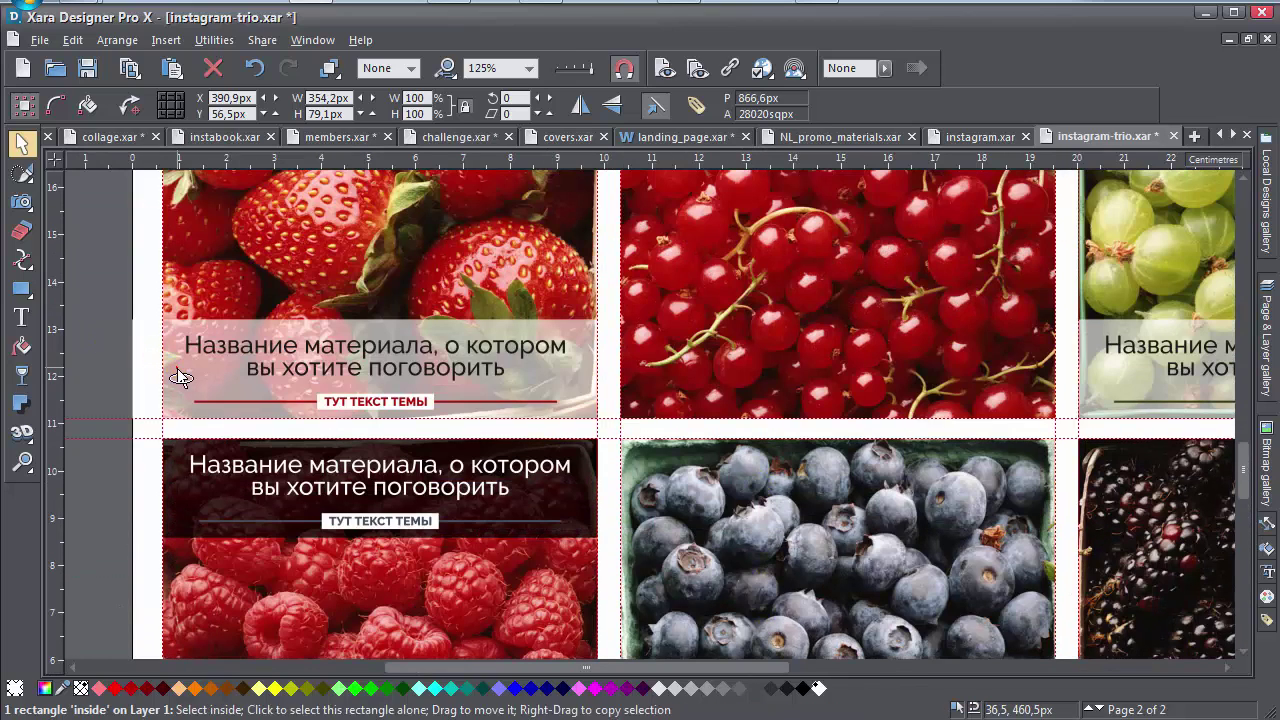
drag(125, 365, 143, 372)
Copy the dark title group from the raspberry cell to the upper edge of the blackberry cell.
scroll(401, 399, up, 4)
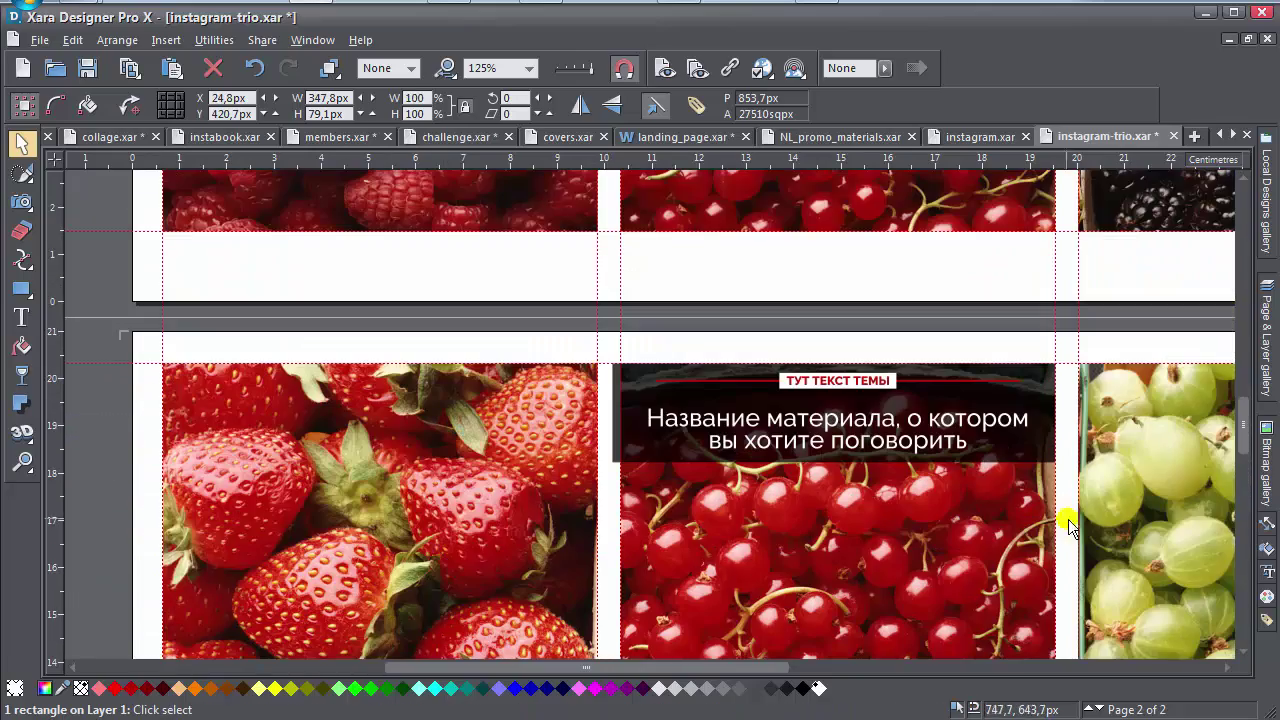
scroll(829, 323, down, 6)
ctrl+scroll(1040, 503, down, 2)
scroll(1040, 503, down, 3)
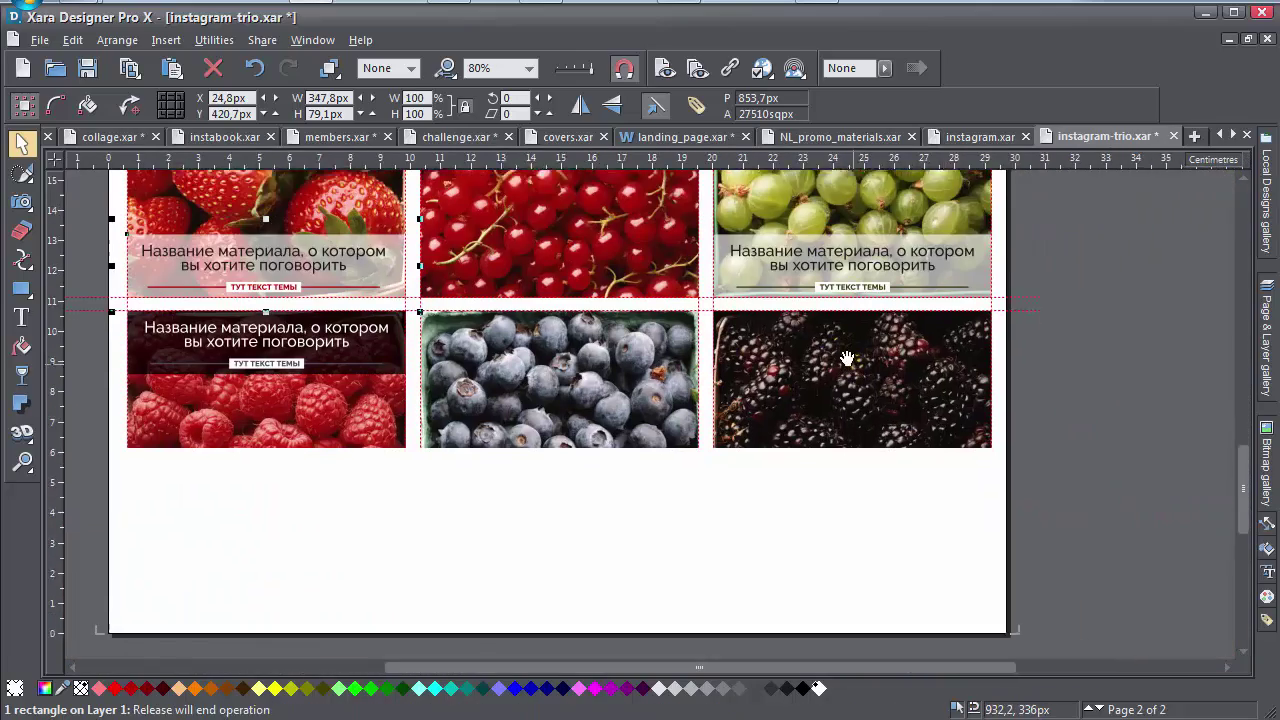
click(1120, 408)
click(275, 329)
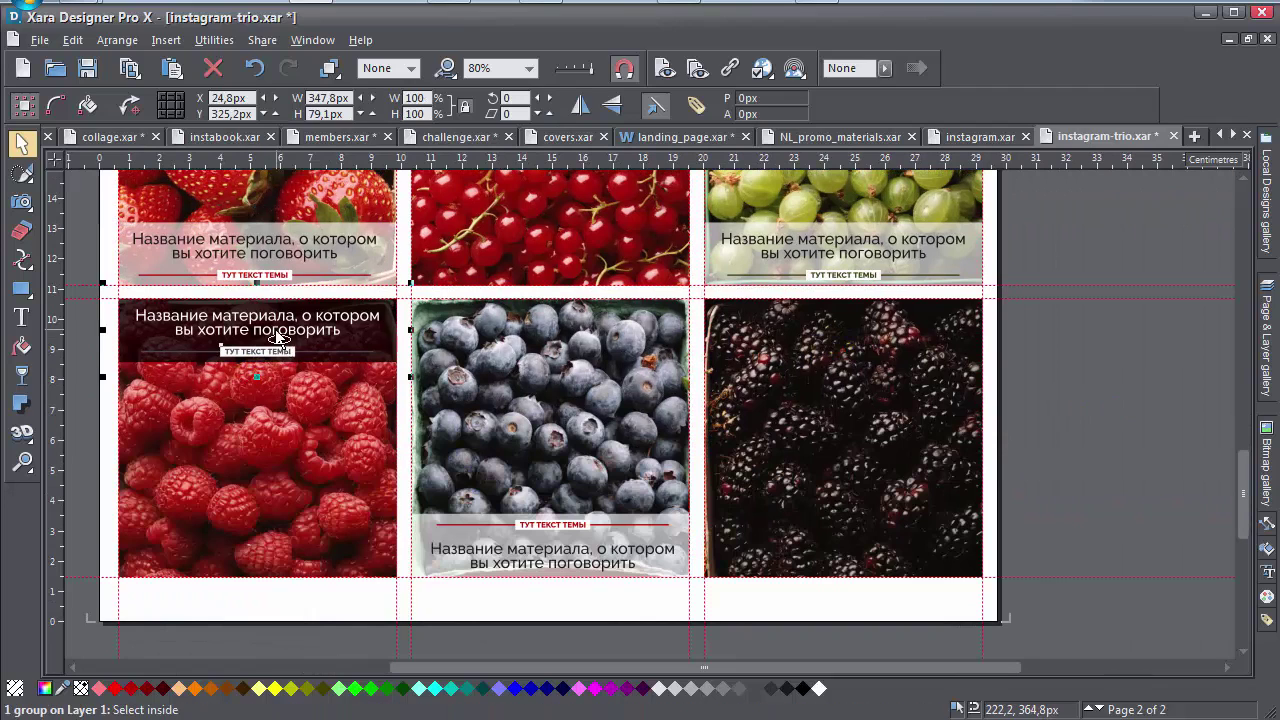
drag(275, 329, 857, 363)
click(1160, 439)
Review the arrangement of light and dark title strips across the six berry cells.
ctrl+scroll(1123, 438, down, 2)
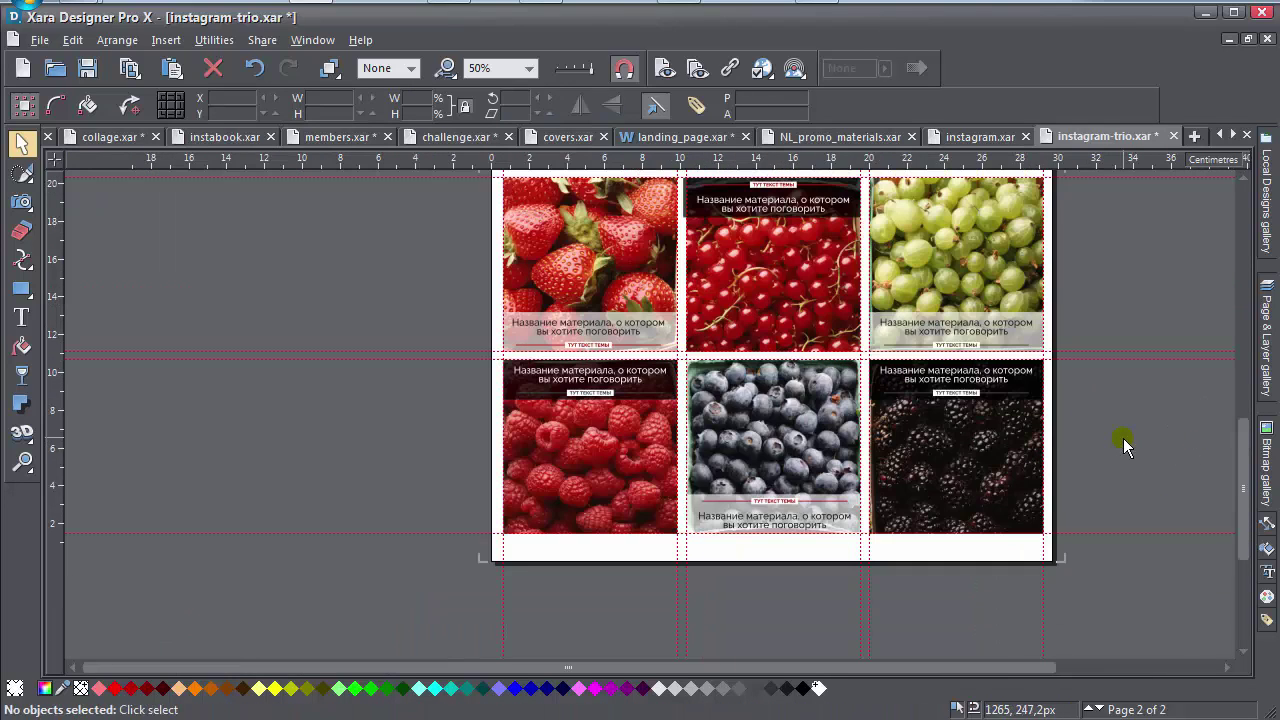
scroll(1123, 438, up, 2)
drag(1123, 438, 875, 423)
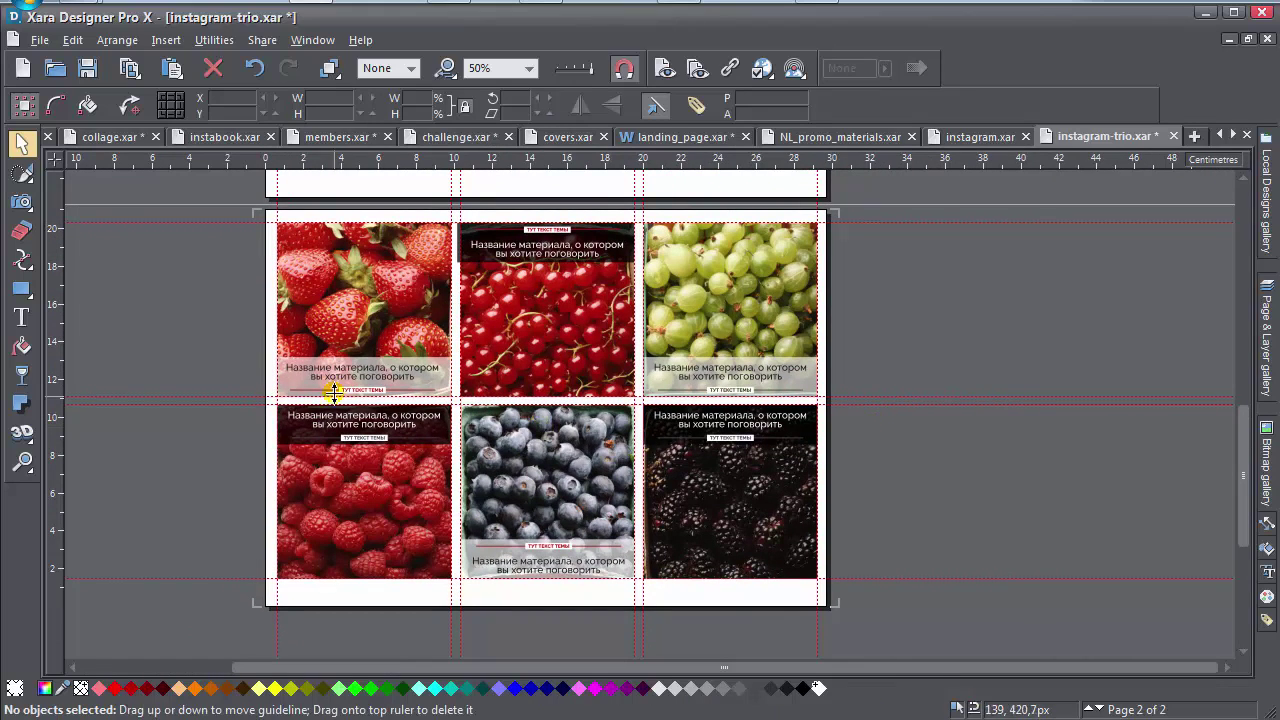
click(397, 287)
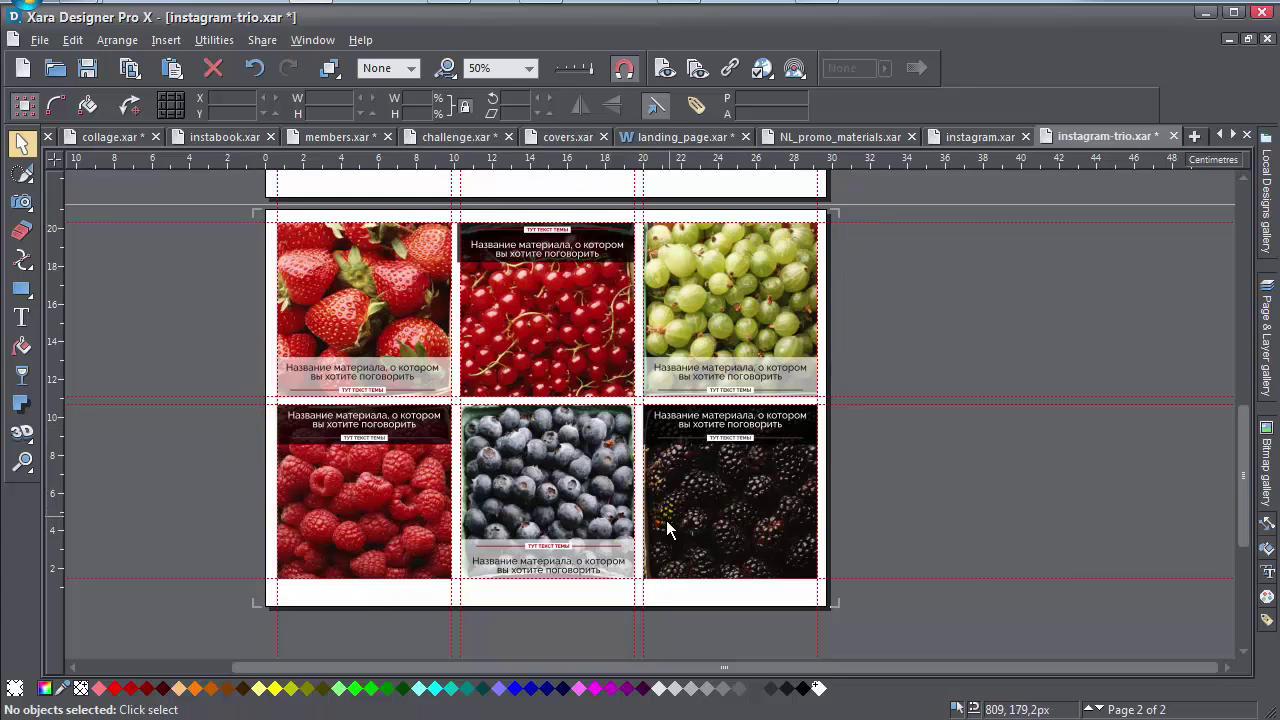
click(655, 575)
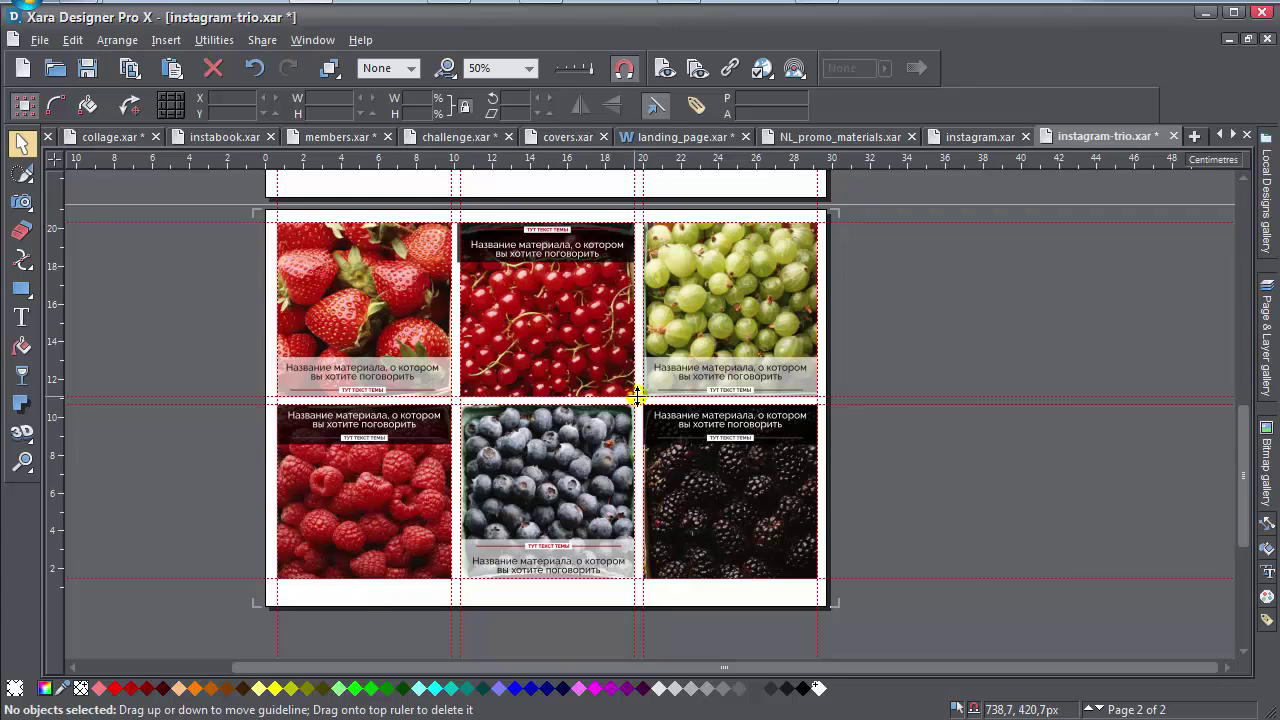
scroll(637, 397, down, 2)
scroll(907, 402, up, 1)
Duplicate the whole six-cell grid and align the copy directly beneath the original rows.
key(ctrl+a)
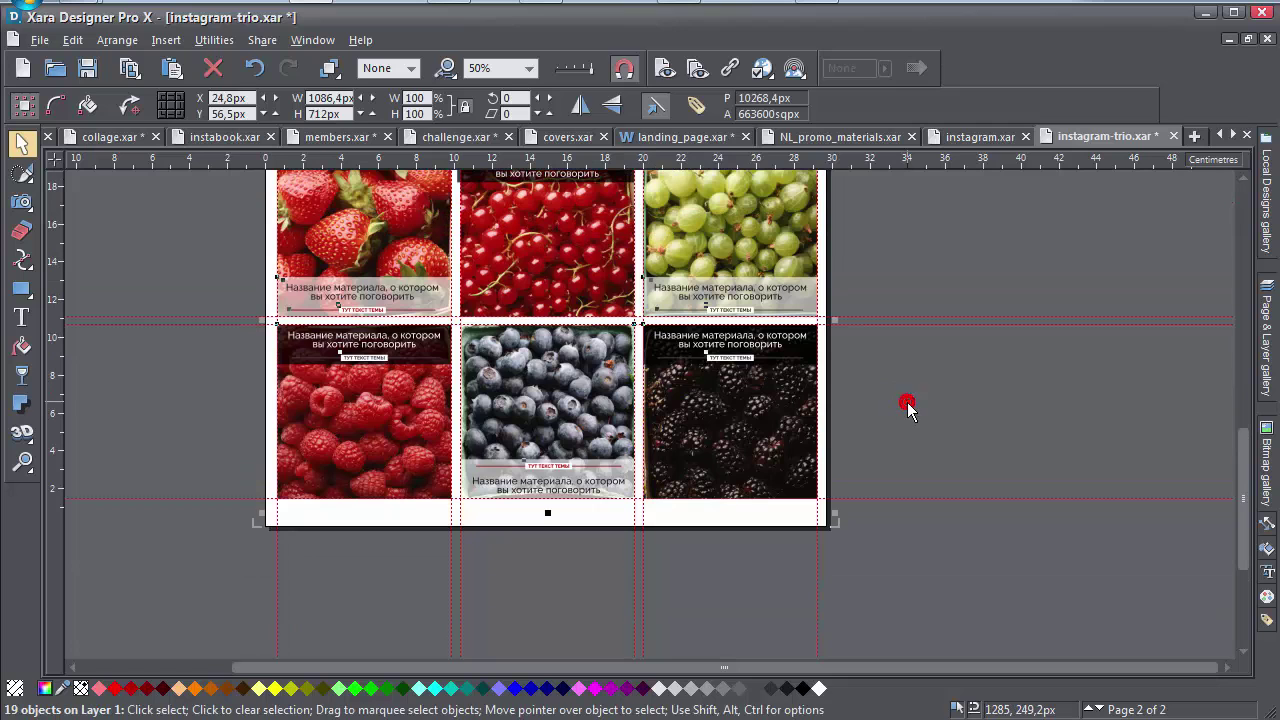
scroll(907, 402, up, 1)
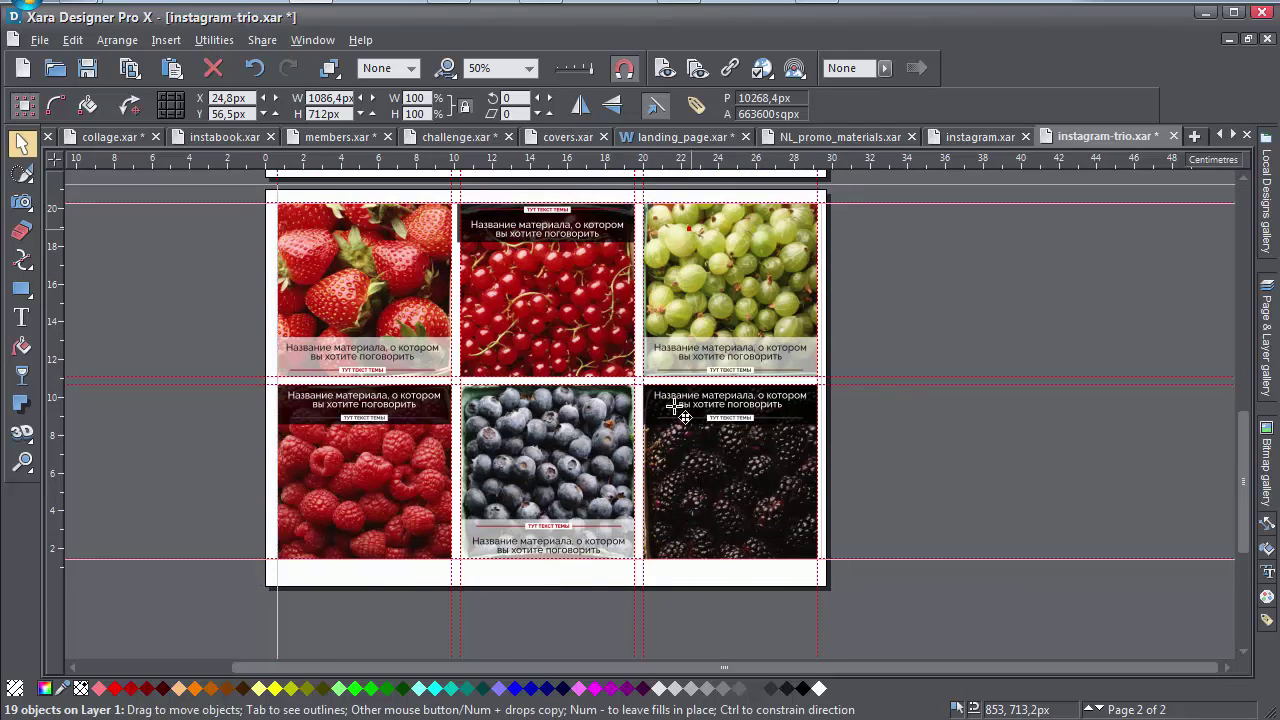
drag(684, 416, 668, 570)
scroll(665, 567, down, 2)
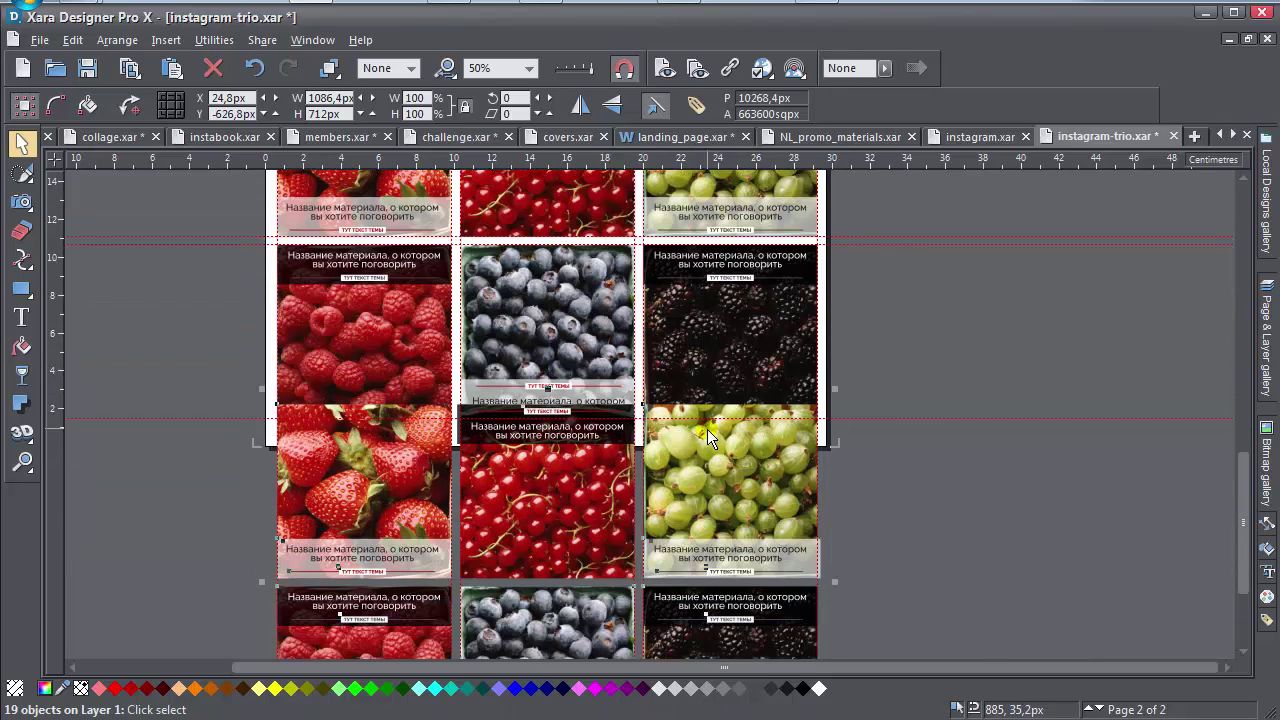
drag(707, 429, 698, 483)
scroll(770, 509, down, 1)
drag(770, 509, 838, 376)
click(838, 376)
scroll(838, 376, up, 2)
scroll(838, 376, down, 2)
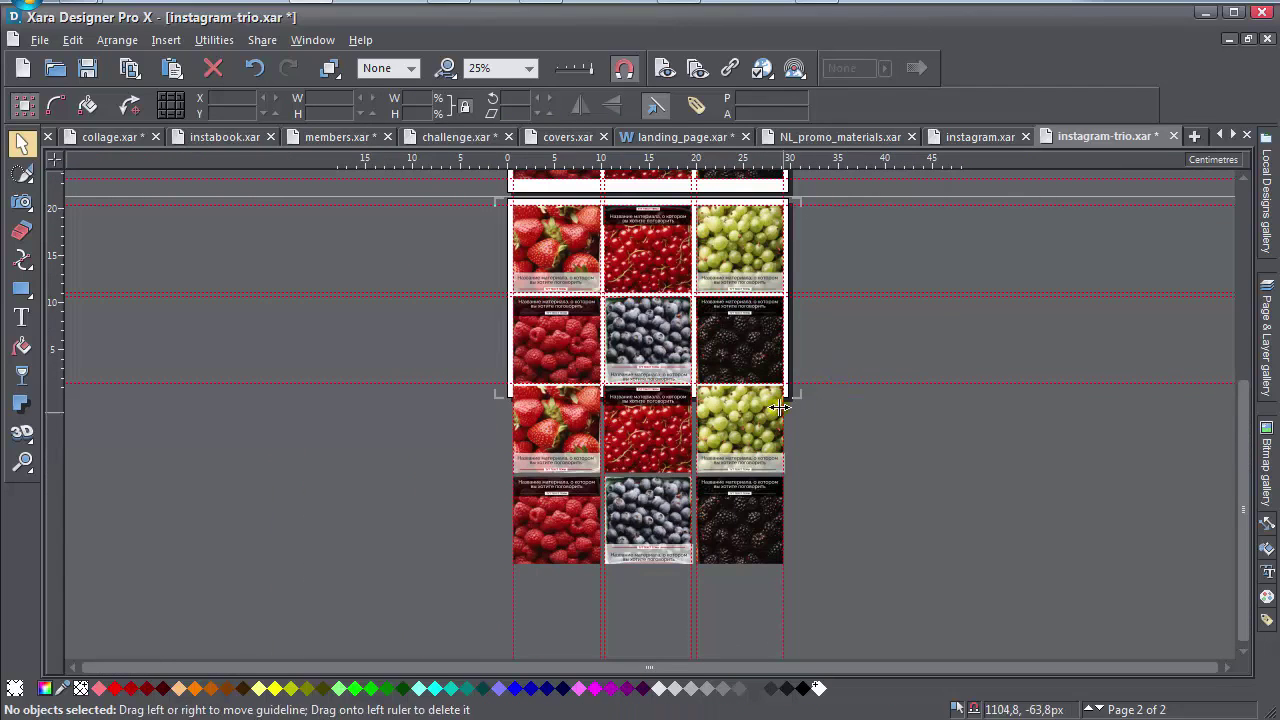
scroll(717, 346, up, 3)
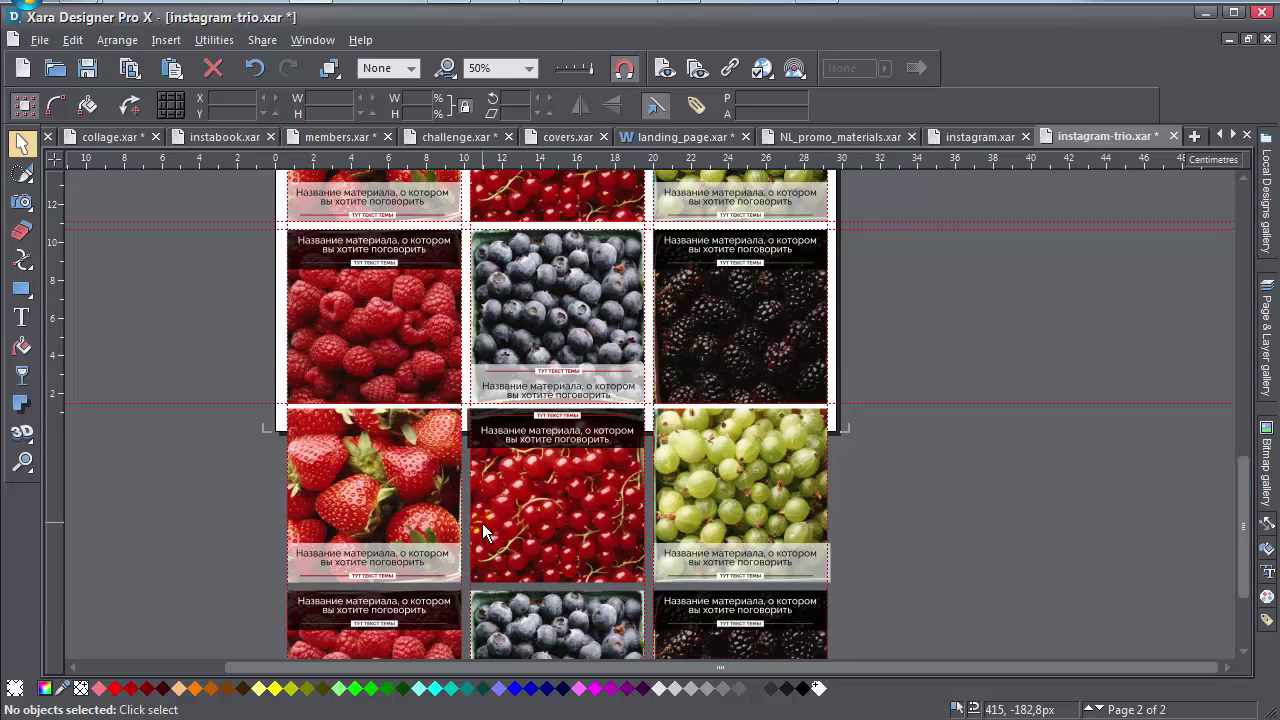
Undo the alignment and duplication of the six-cell grid.
key(ctrl+z)
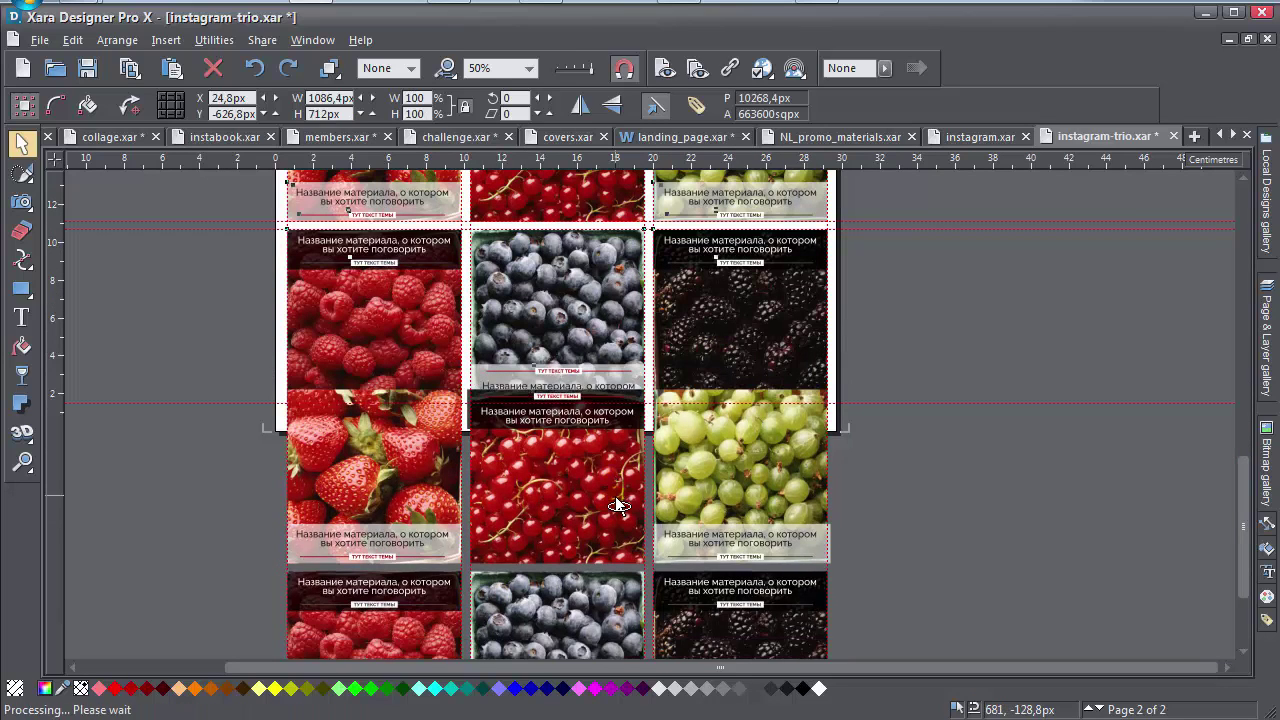
scroll(620, 495, up, 2)
click(1017, 394)
scroll(1015, 392, up, 3)
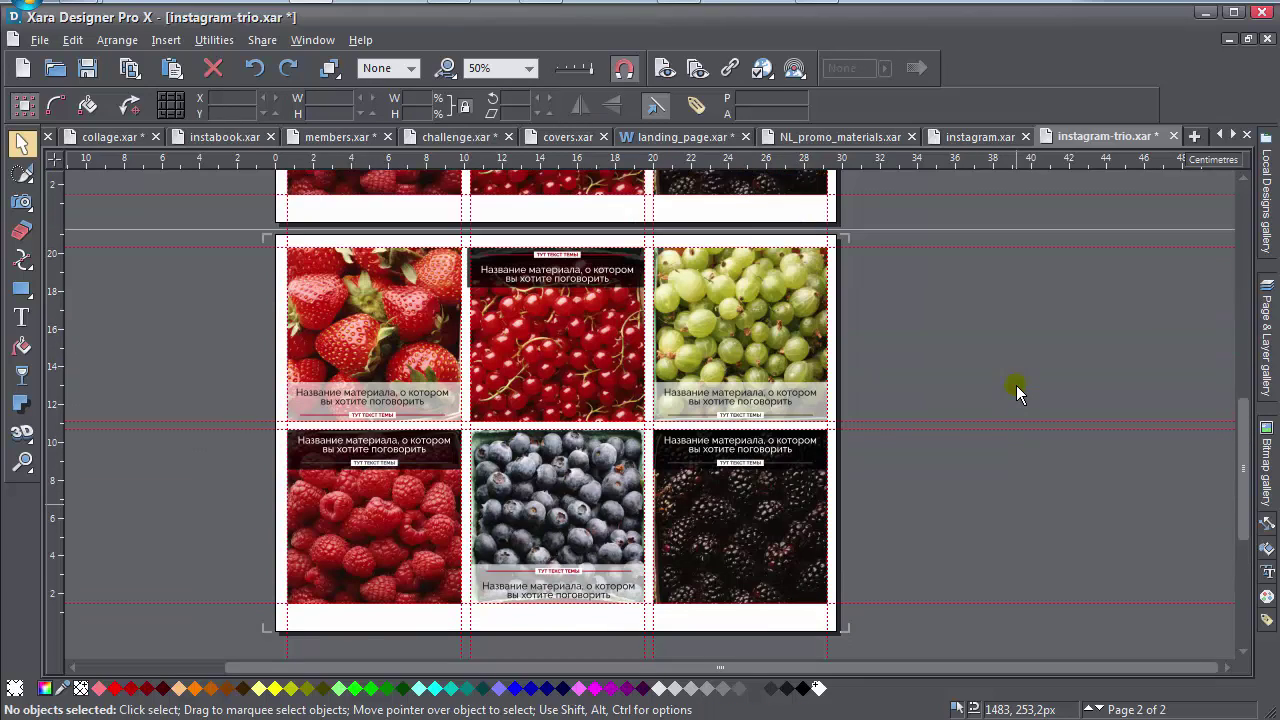
Duplicate the page of six berry cells with alternating light and dark title strips.
scroll(488, 422, up, 2)
scroll(493, 422, up, 1)
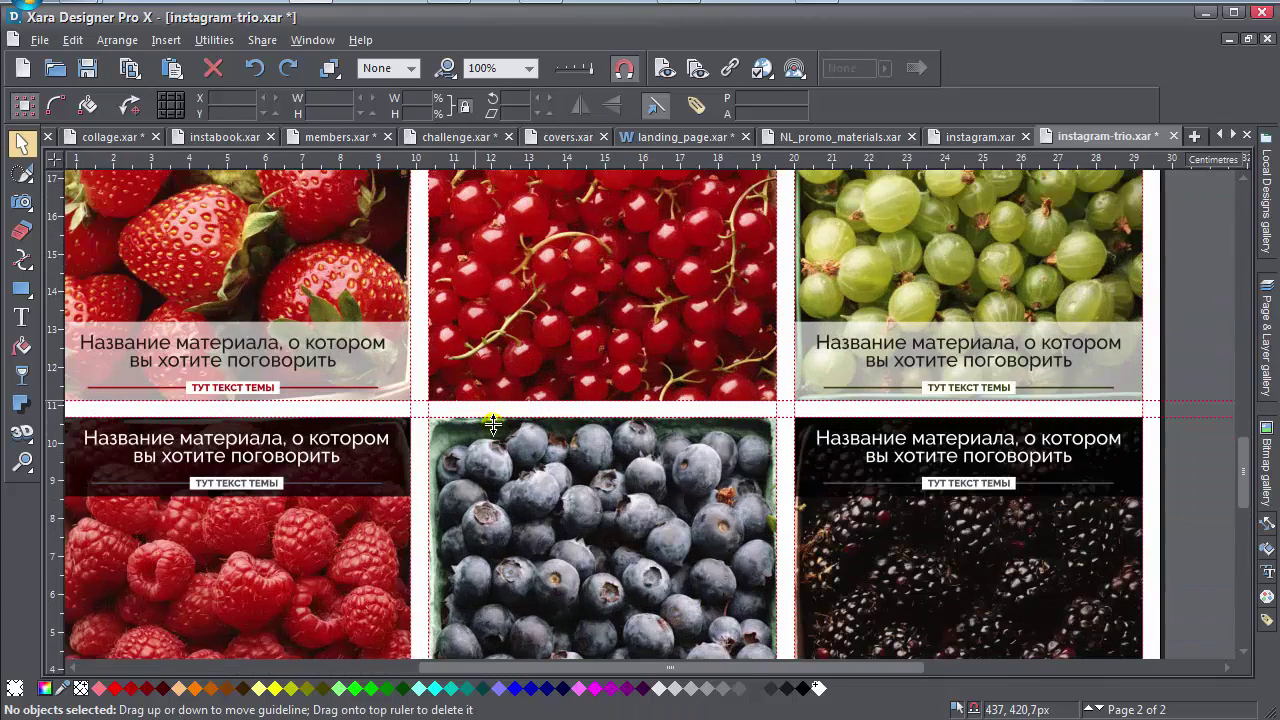
scroll(395, 420, up, 2)
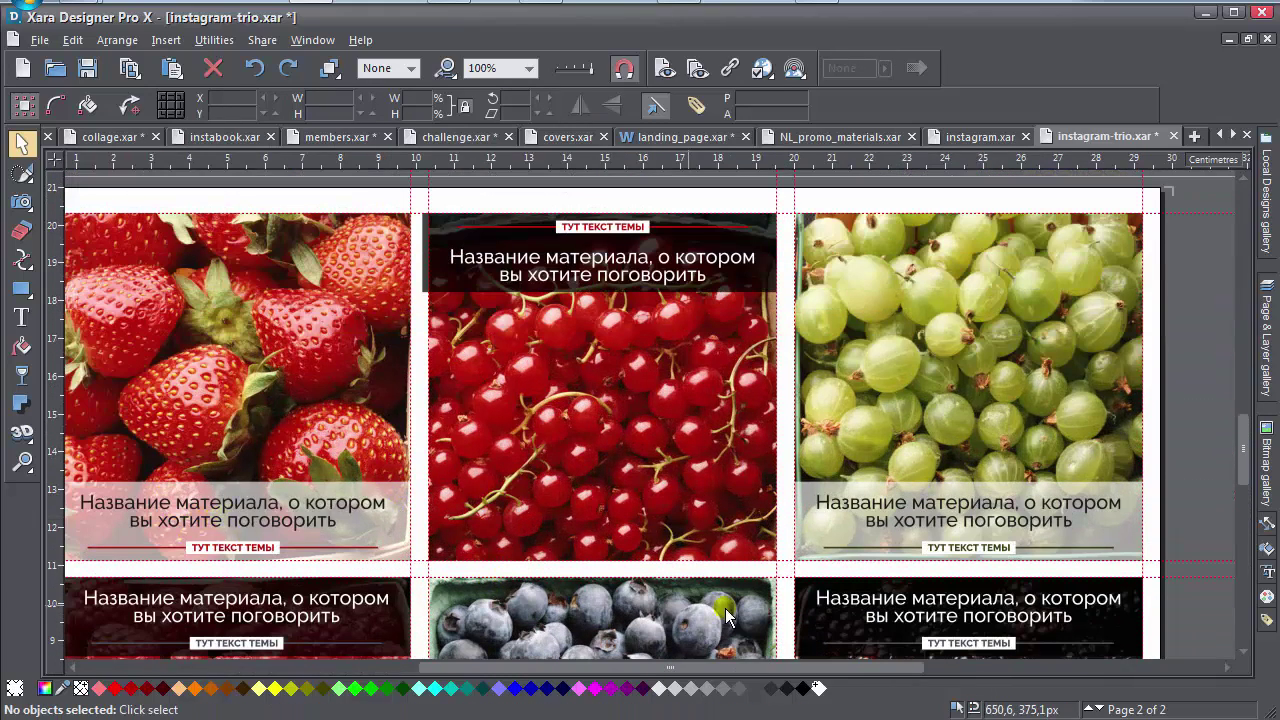
scroll(823, 505, down, 5)
scroll(861, 387, left, 1)
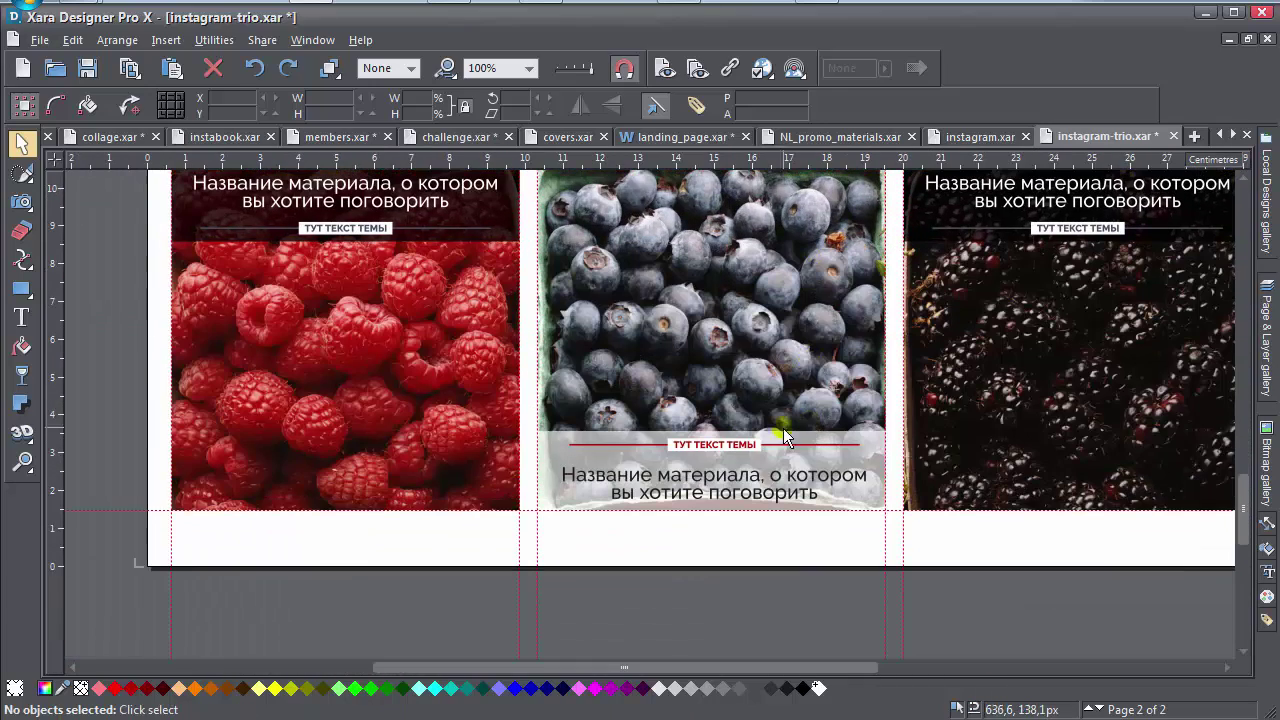
right_click(697, 648)
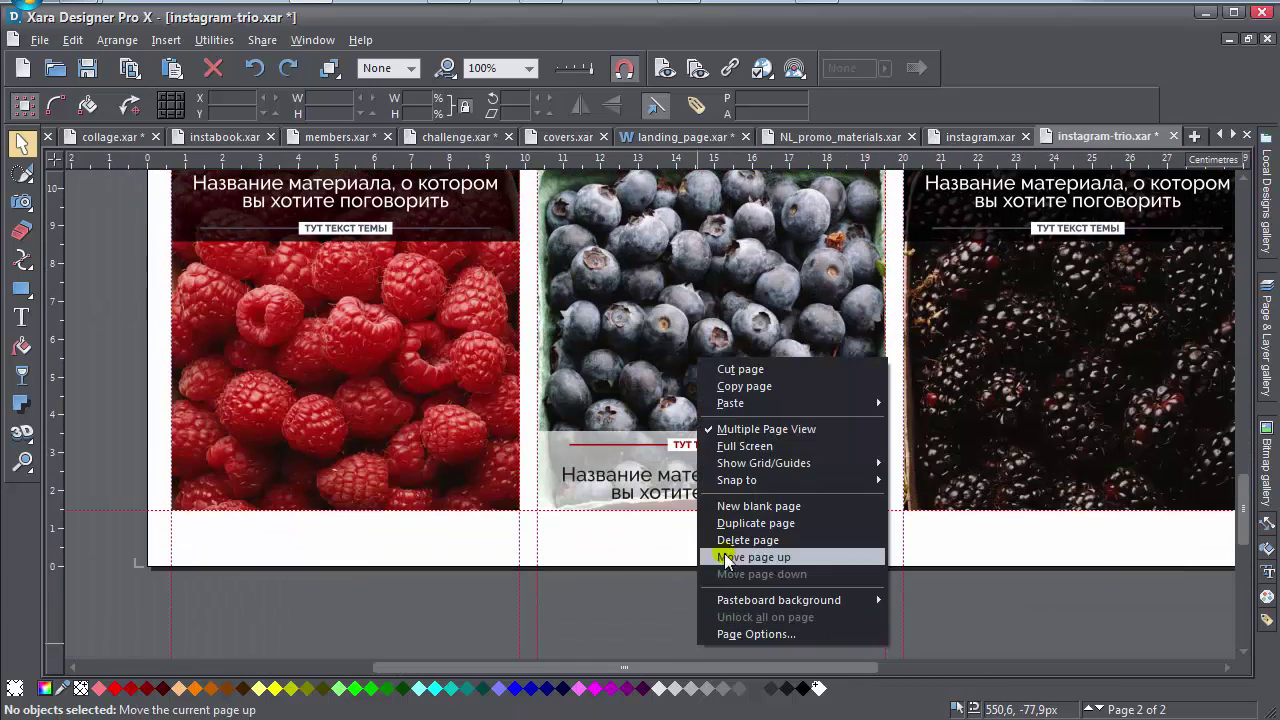
click(738, 525)
scroll(738, 525, down, 3)
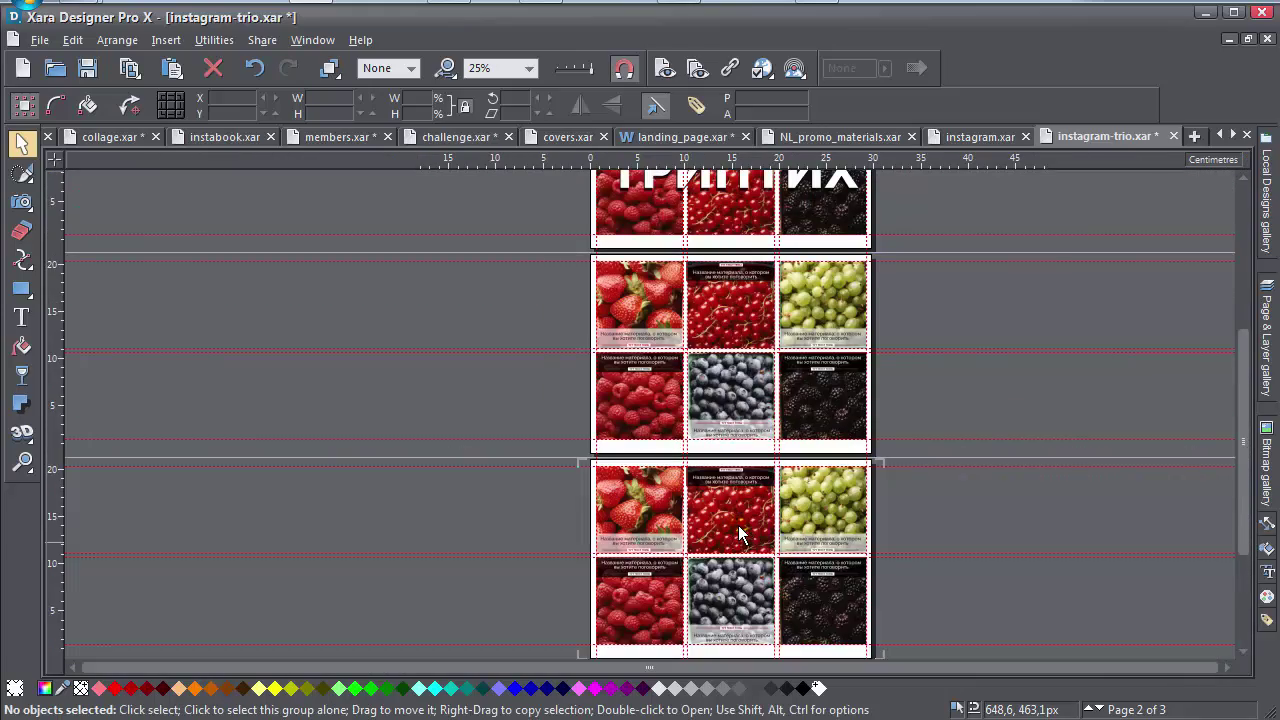
Copy a grocery-bag photo tile from instagram.xar, paste it into instagram-trio.xar on the third page, and undo the paste.
scroll(740, 530, up, 5)
scroll(738, 530, down, 2)
scroll(737, 520, up, 3)
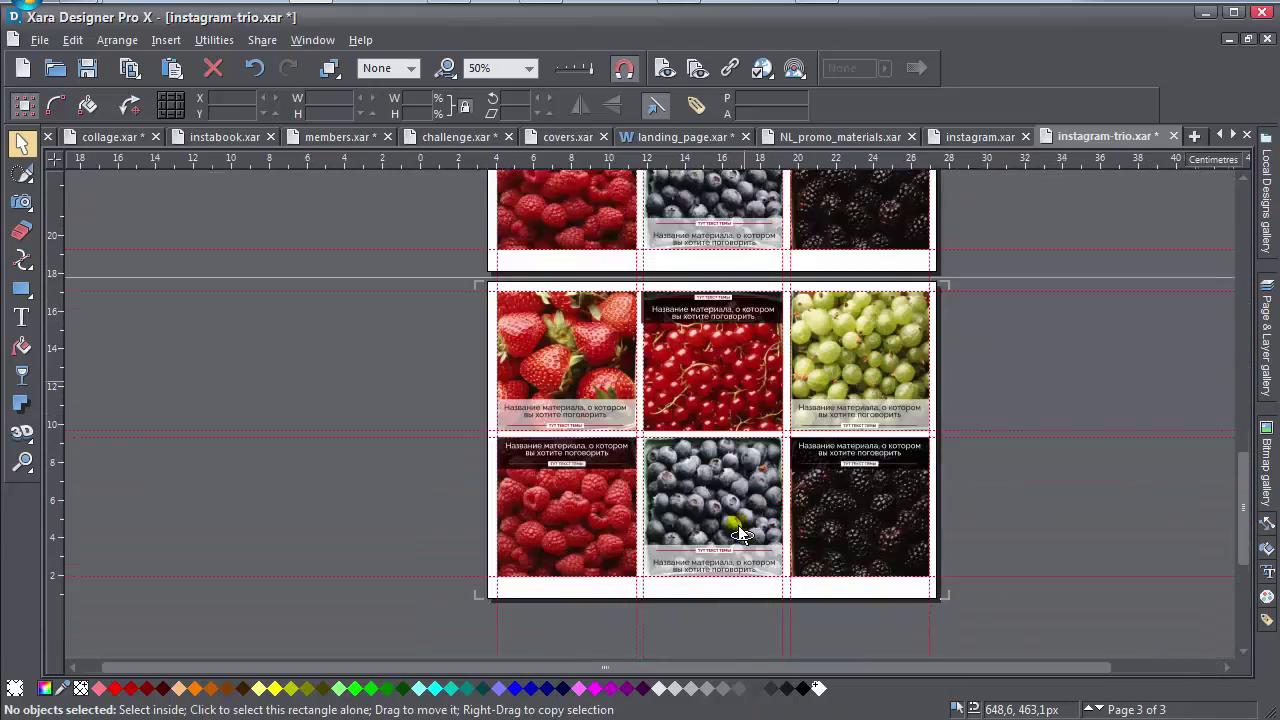
scroll(635, 480, up, 2)
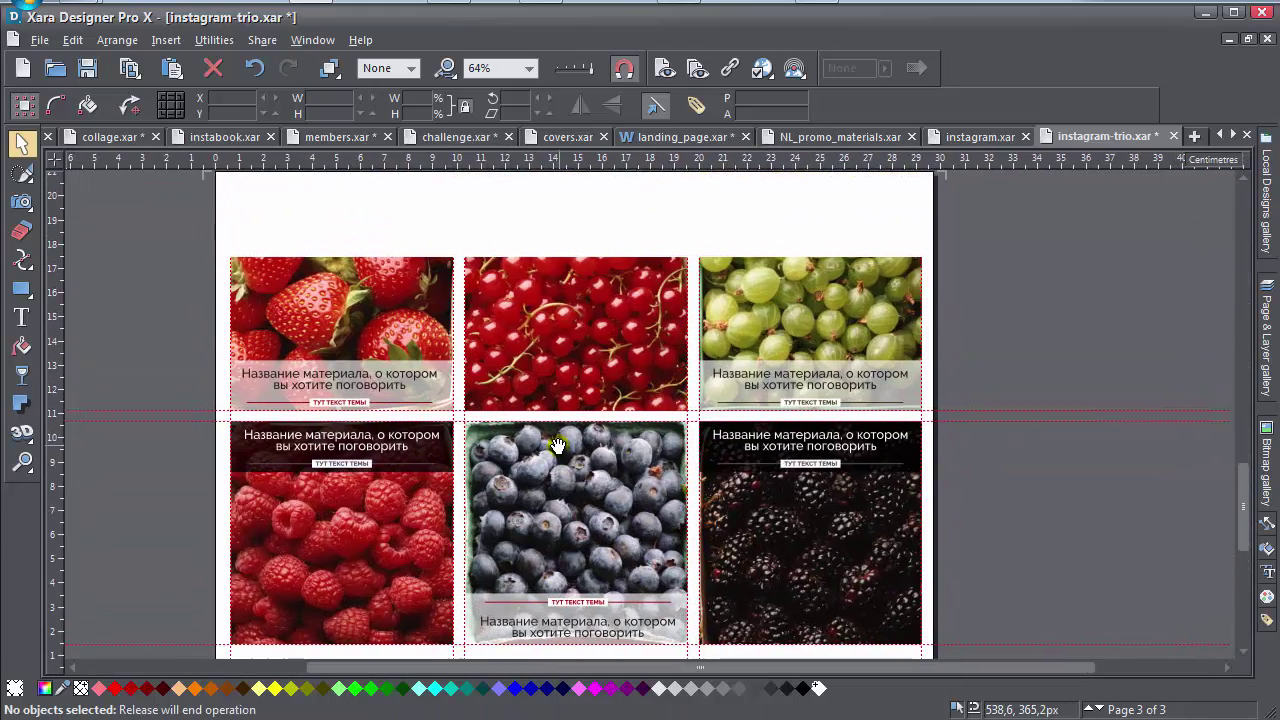
scroll(908, 462, up, 1)
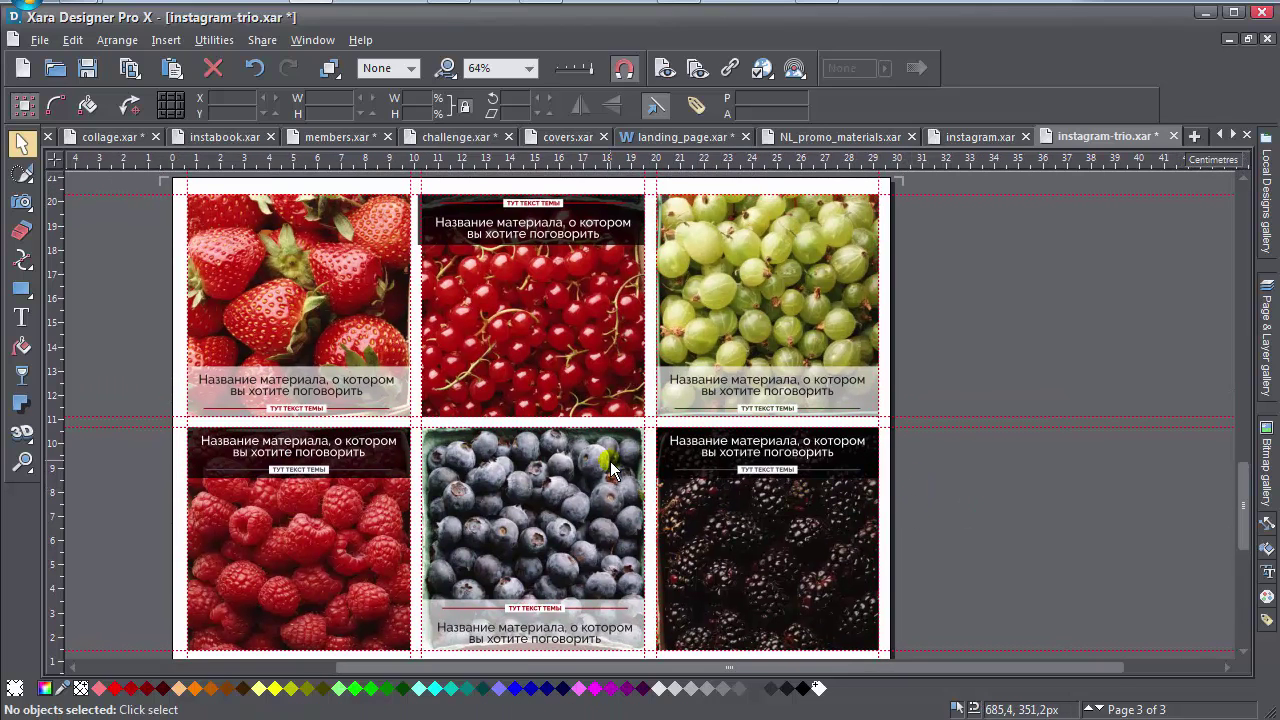
click(968, 147)
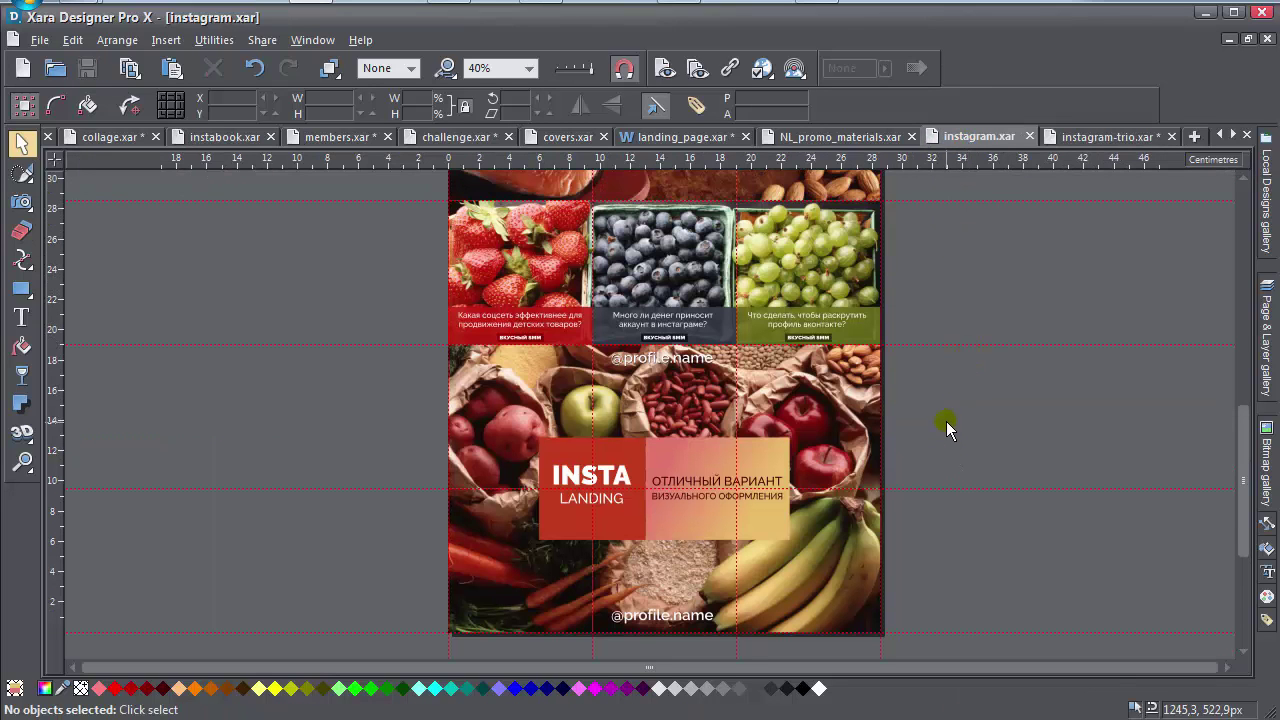
click(839, 416)
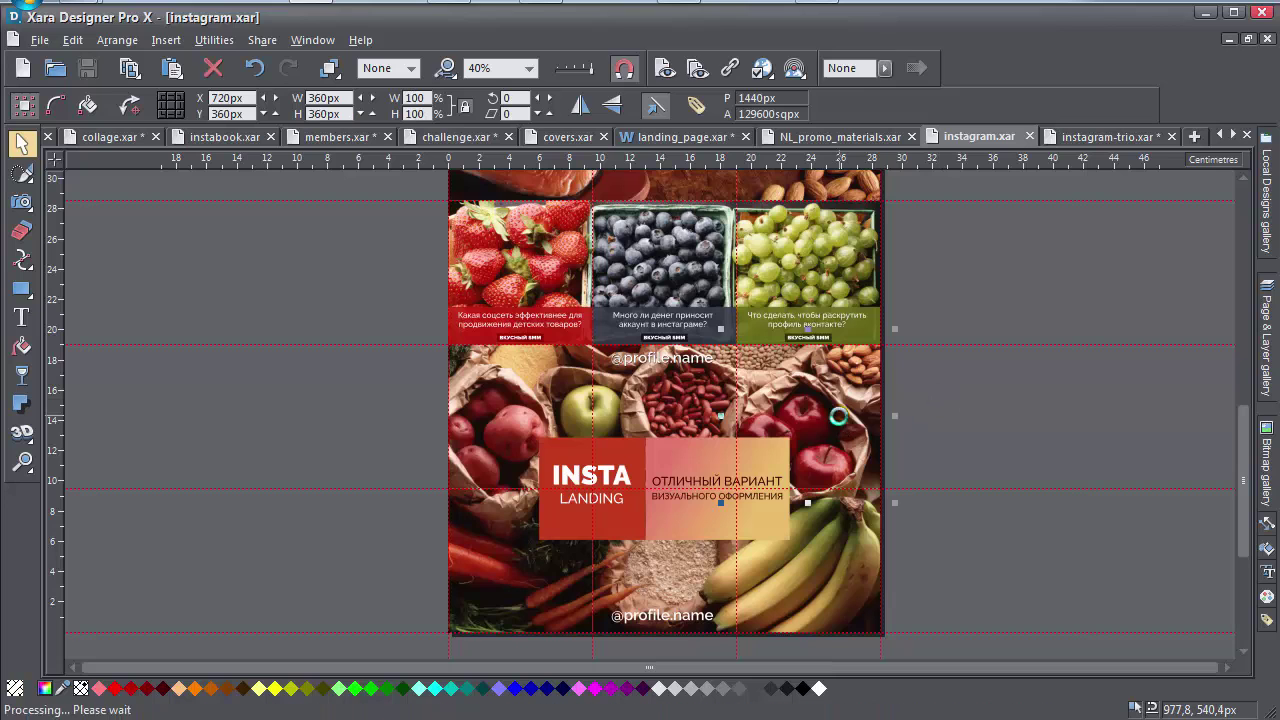
click(1075, 138)
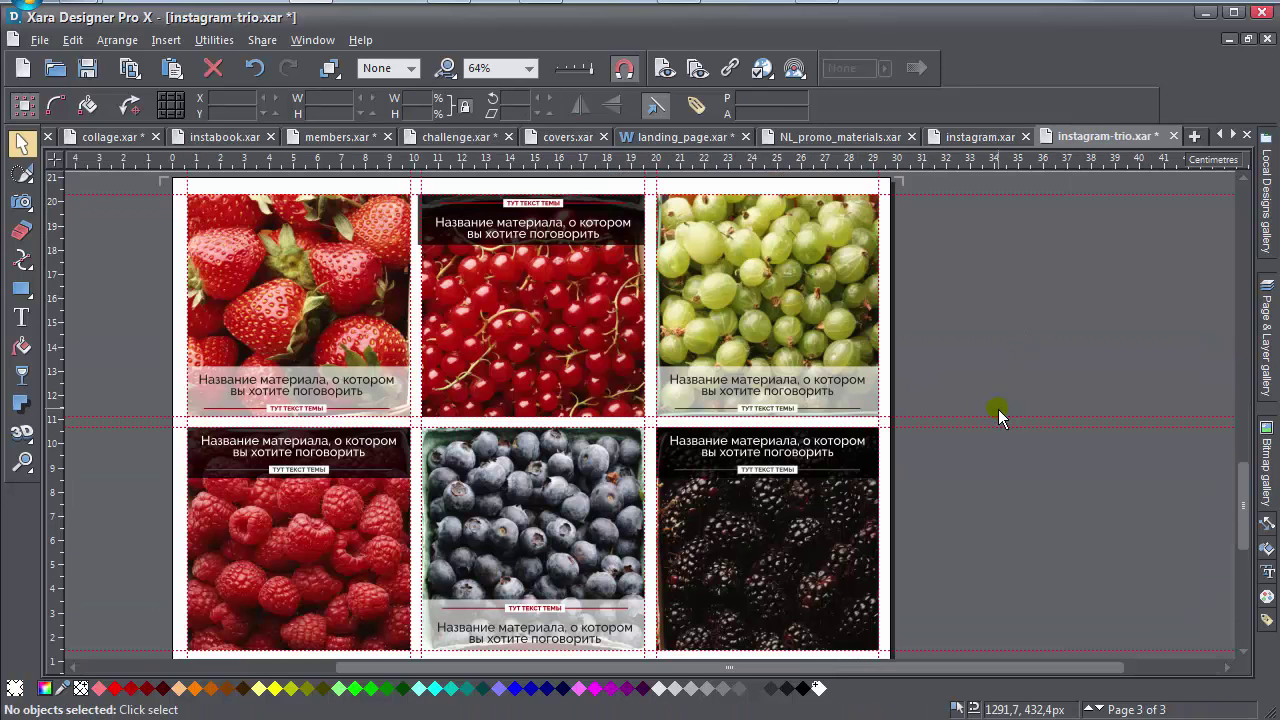
key(ctrl+v)
key(ctrl+z)
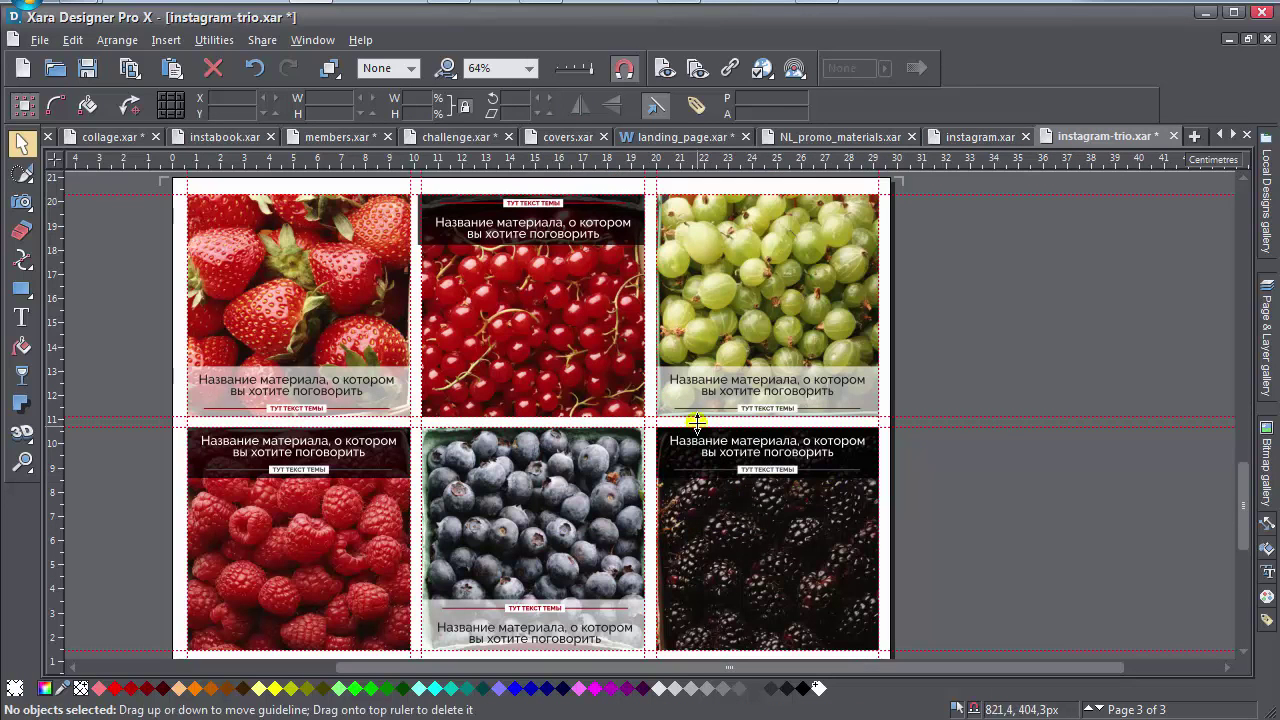
Apply the grocery photo as a single-tile Bitmap fill across all six cells of the third page, enlarging it to cover the whole grid.
click(344, 330)
shift+click(329, 512)
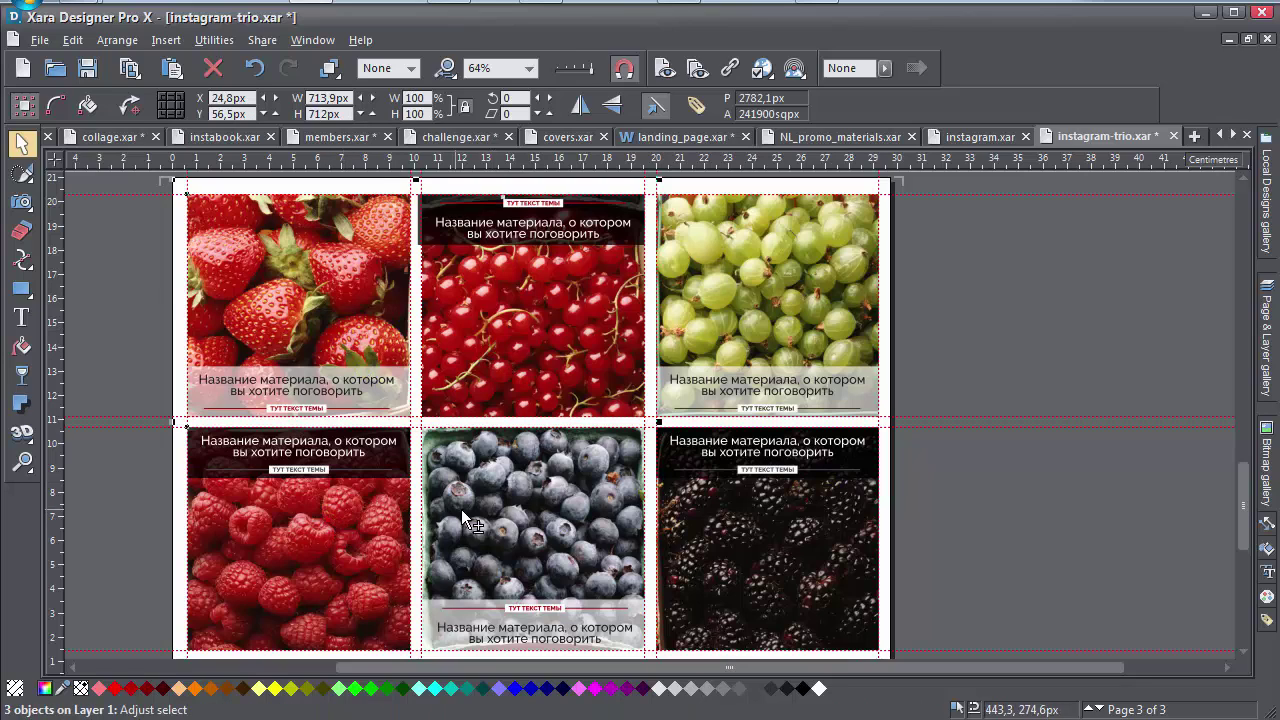
click(22, 347)
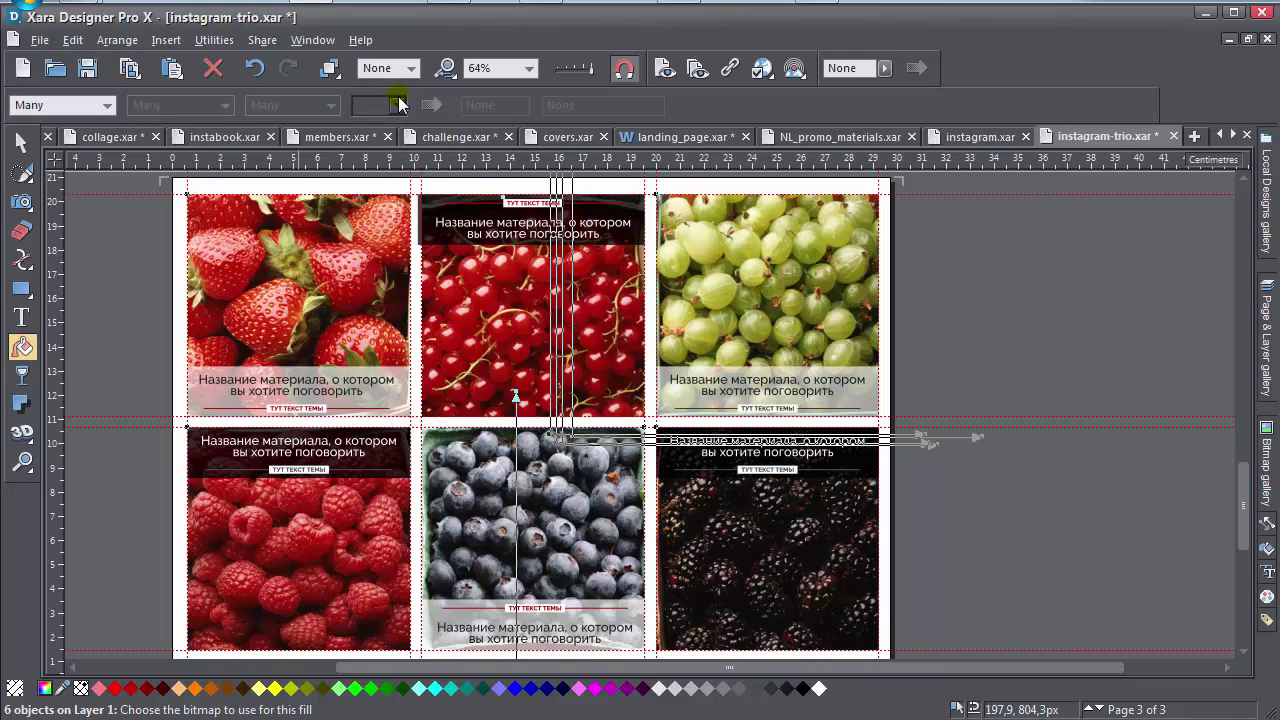
click(106, 105)
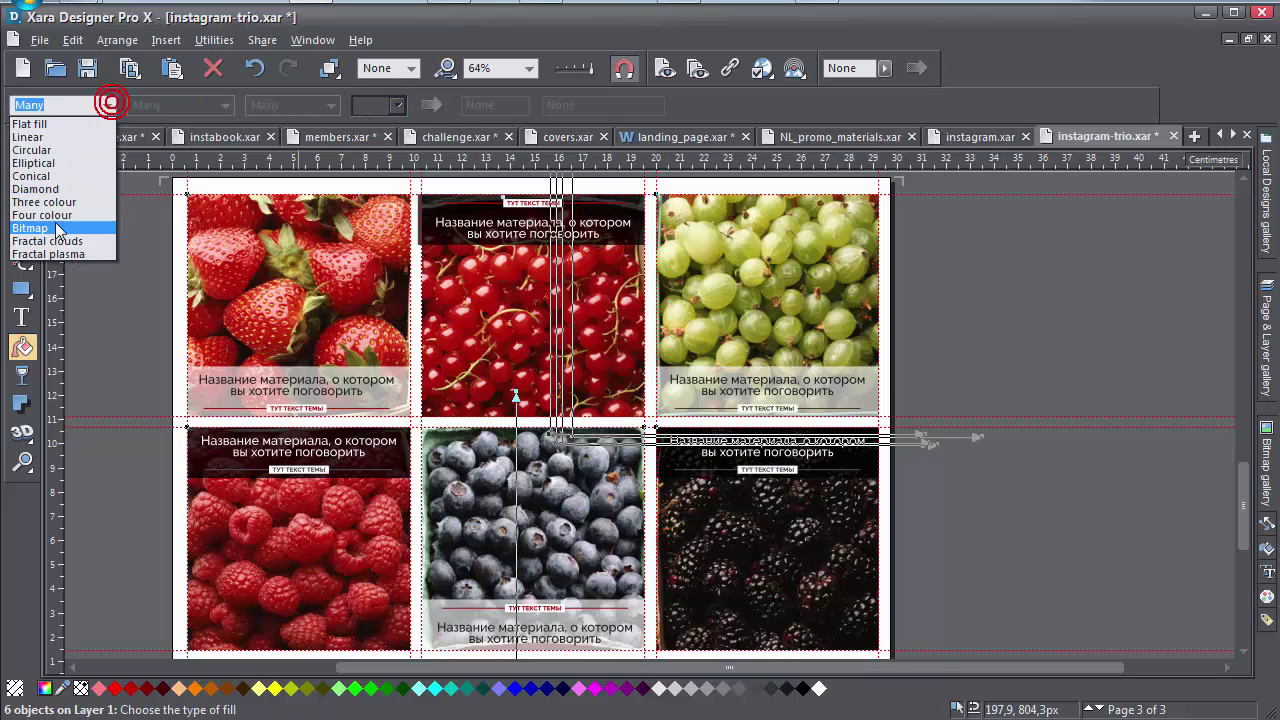
click(45, 232)
click(398, 106)
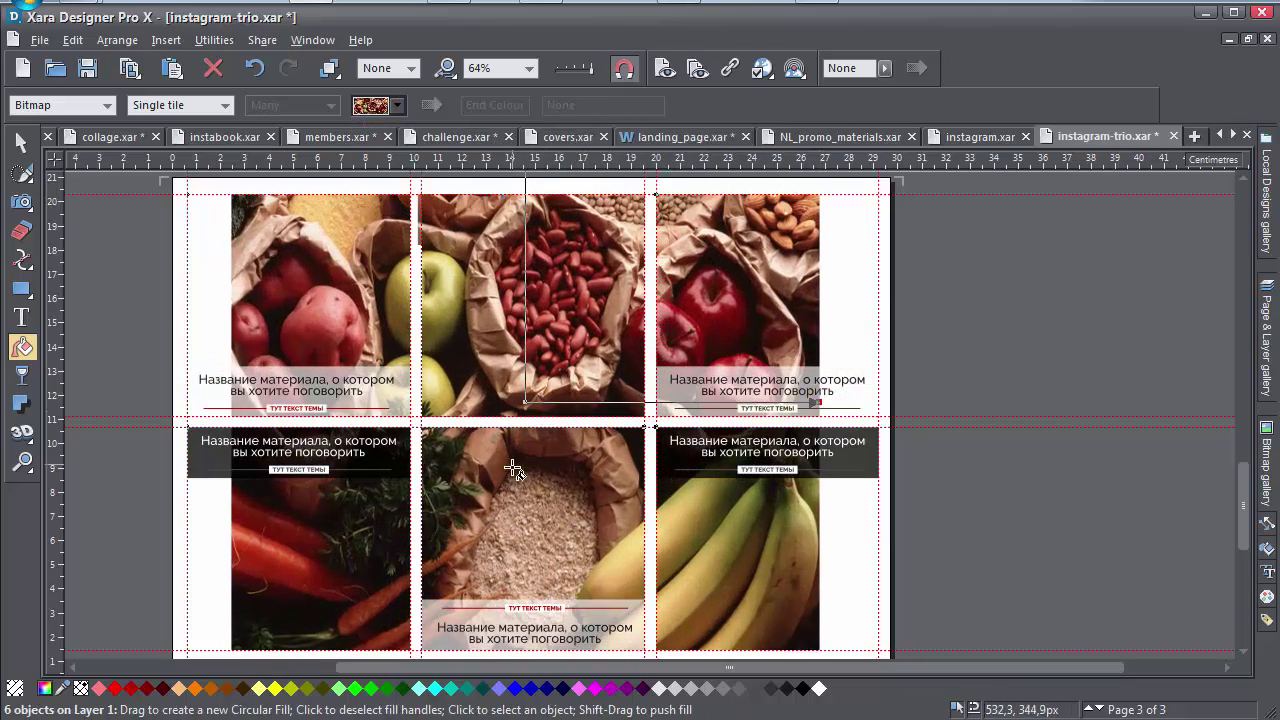
click(882, 470)
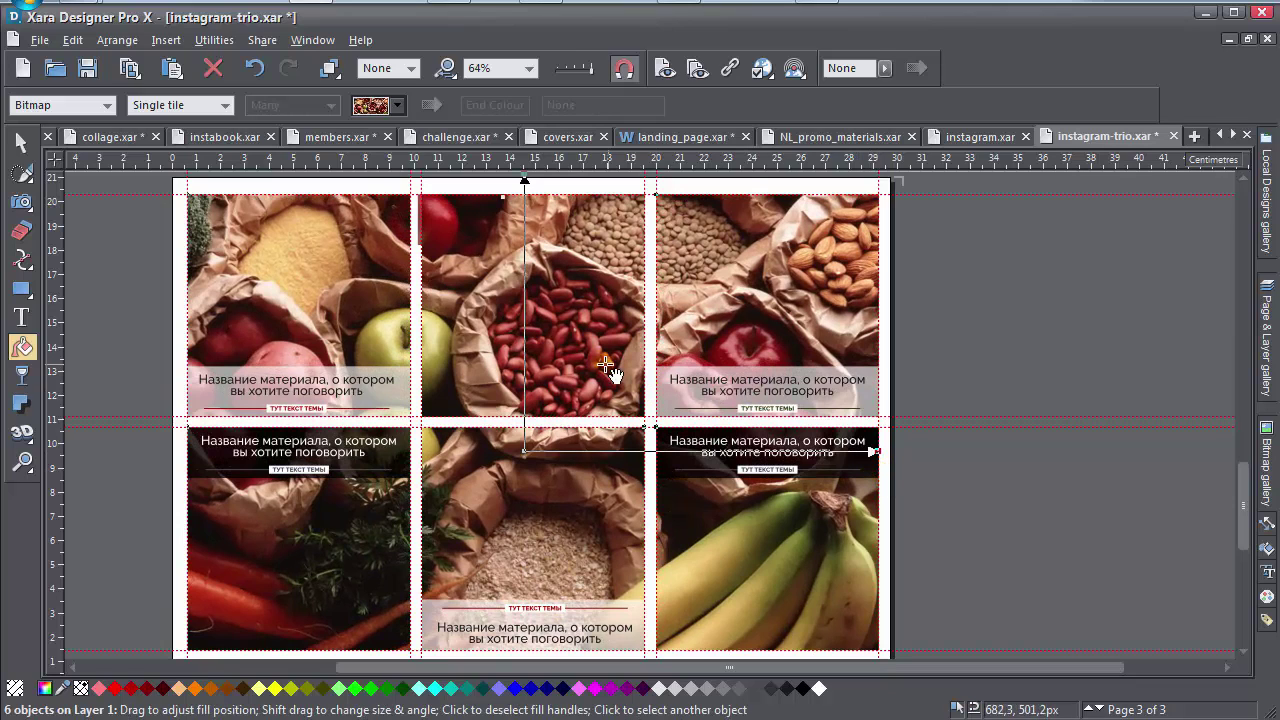
click(21, 143)
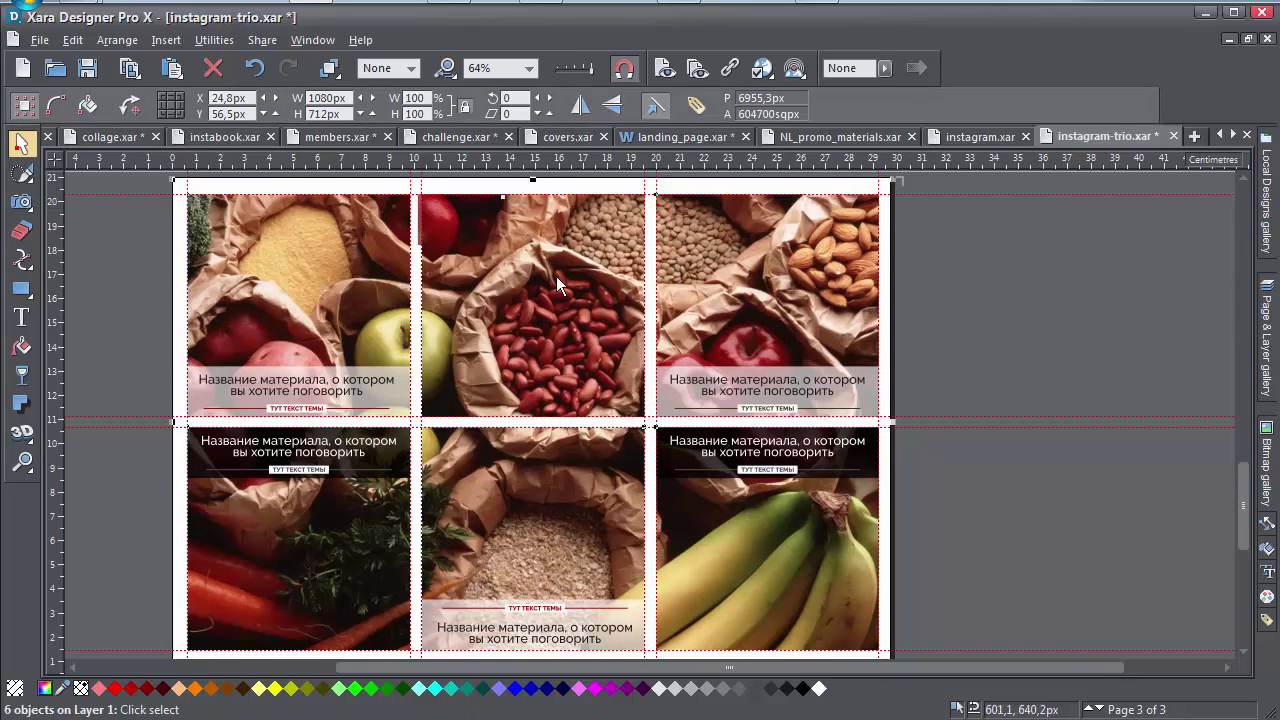
click(944, 412)
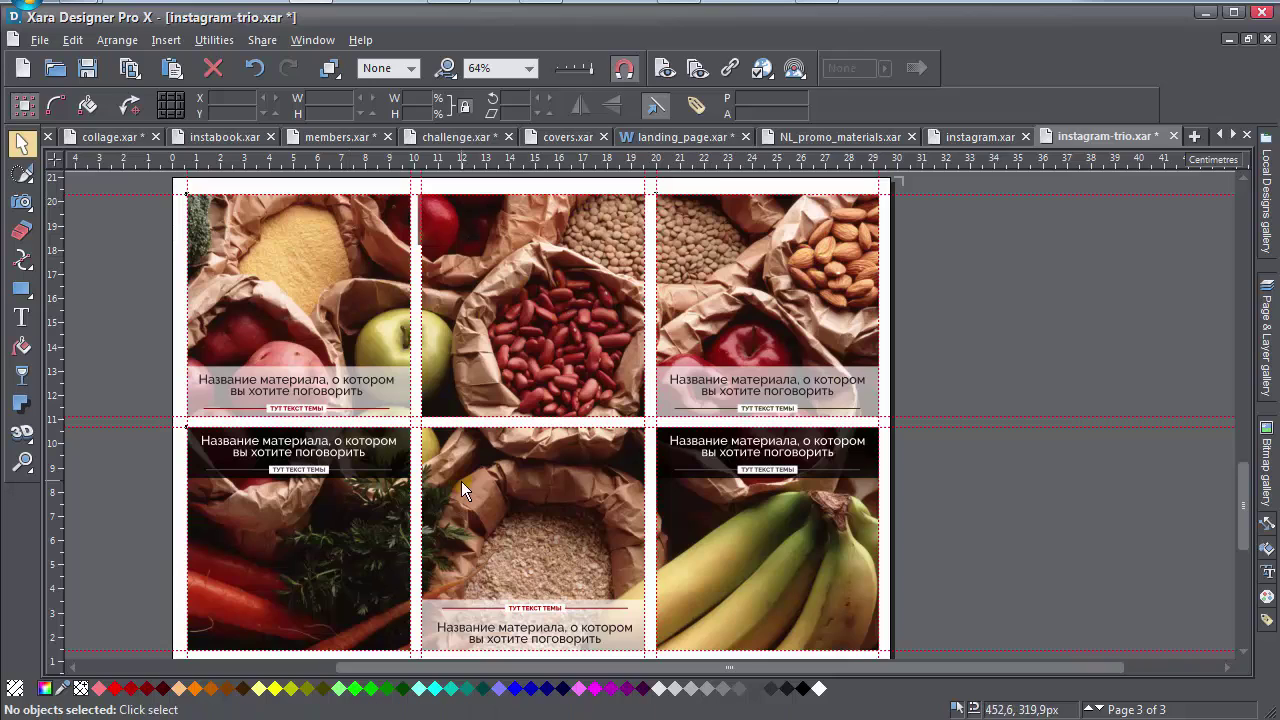
Ungroup the photo and title objects of the upper middle cell with the red beans.
click(547, 348)
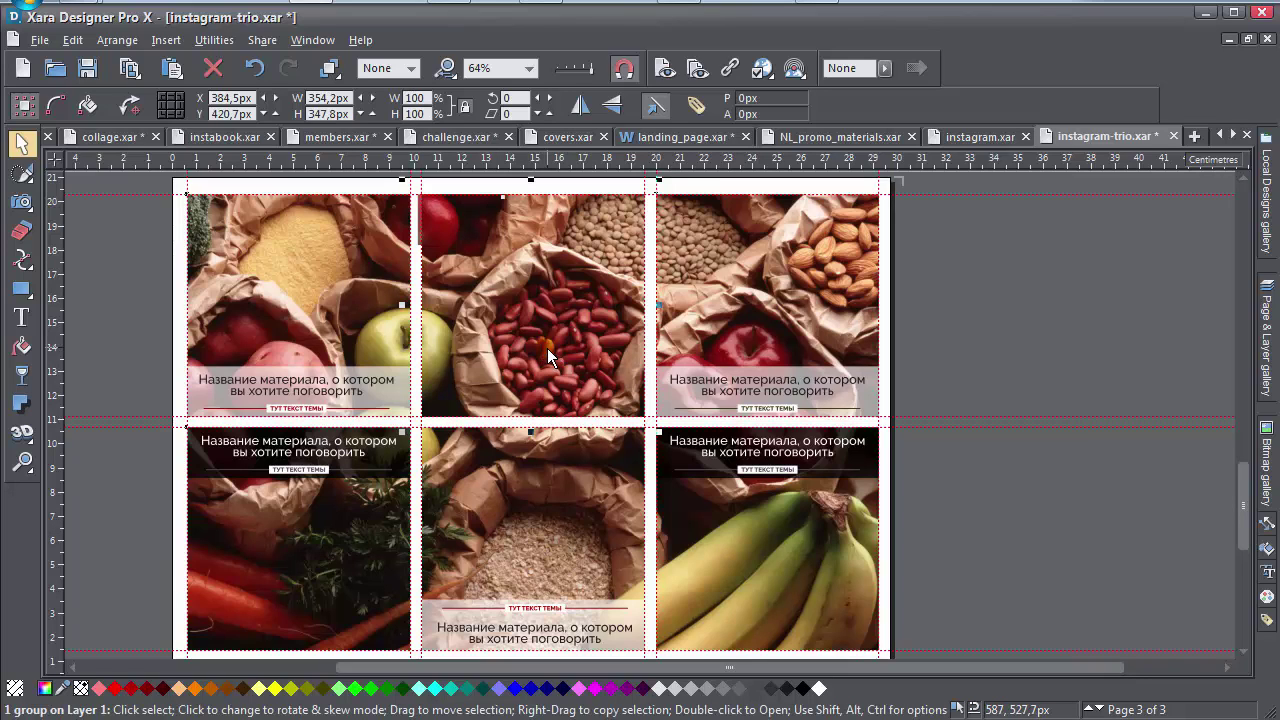
click(389, 473)
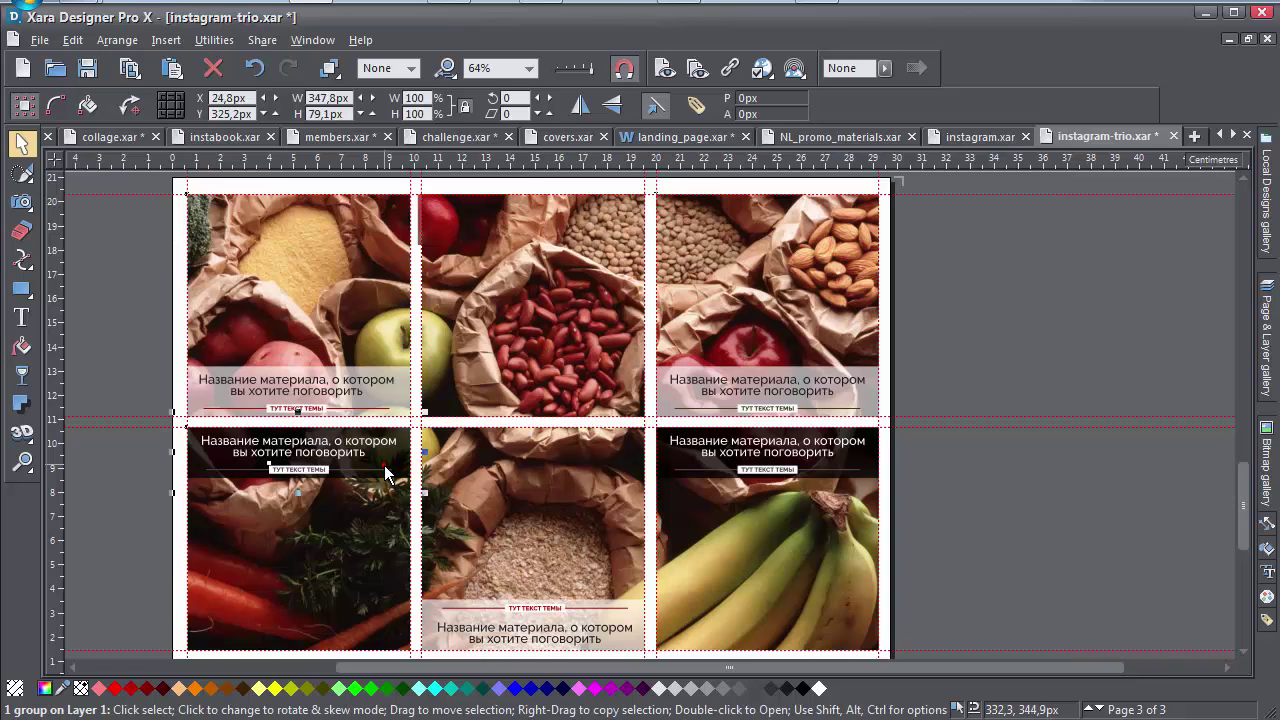
click(512, 334)
key(ctrl+u)
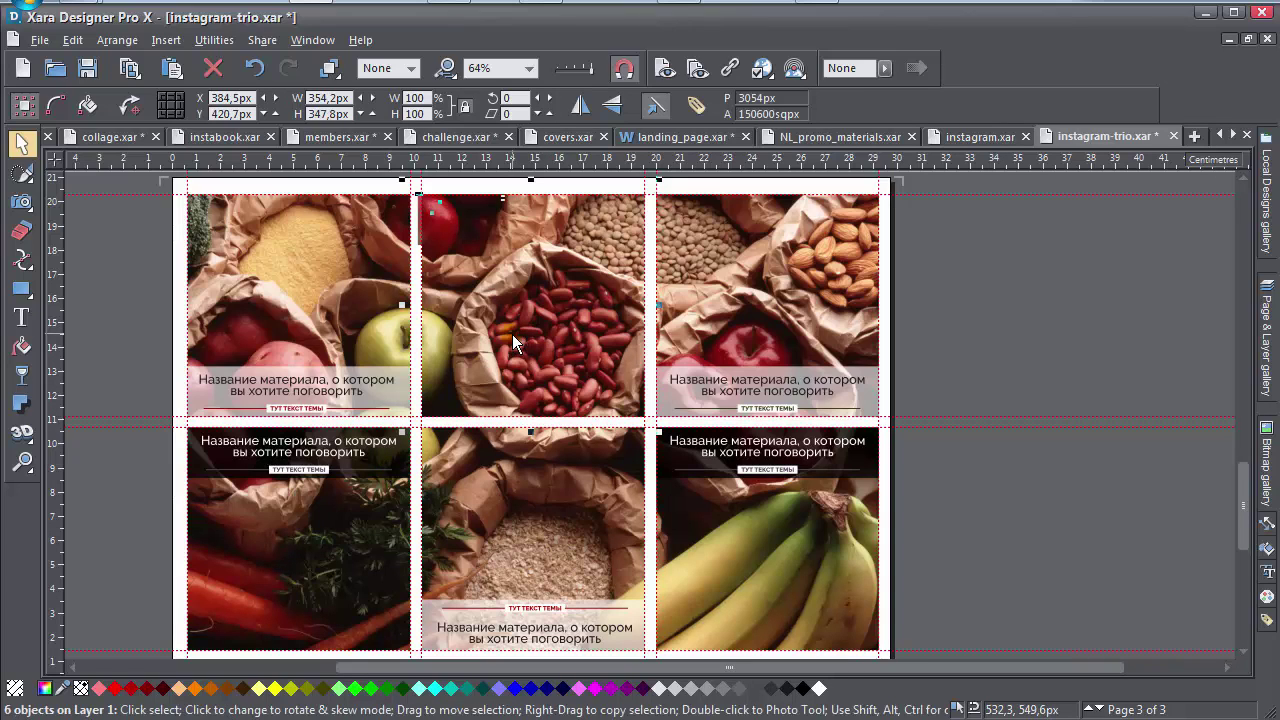
click(1111, 271)
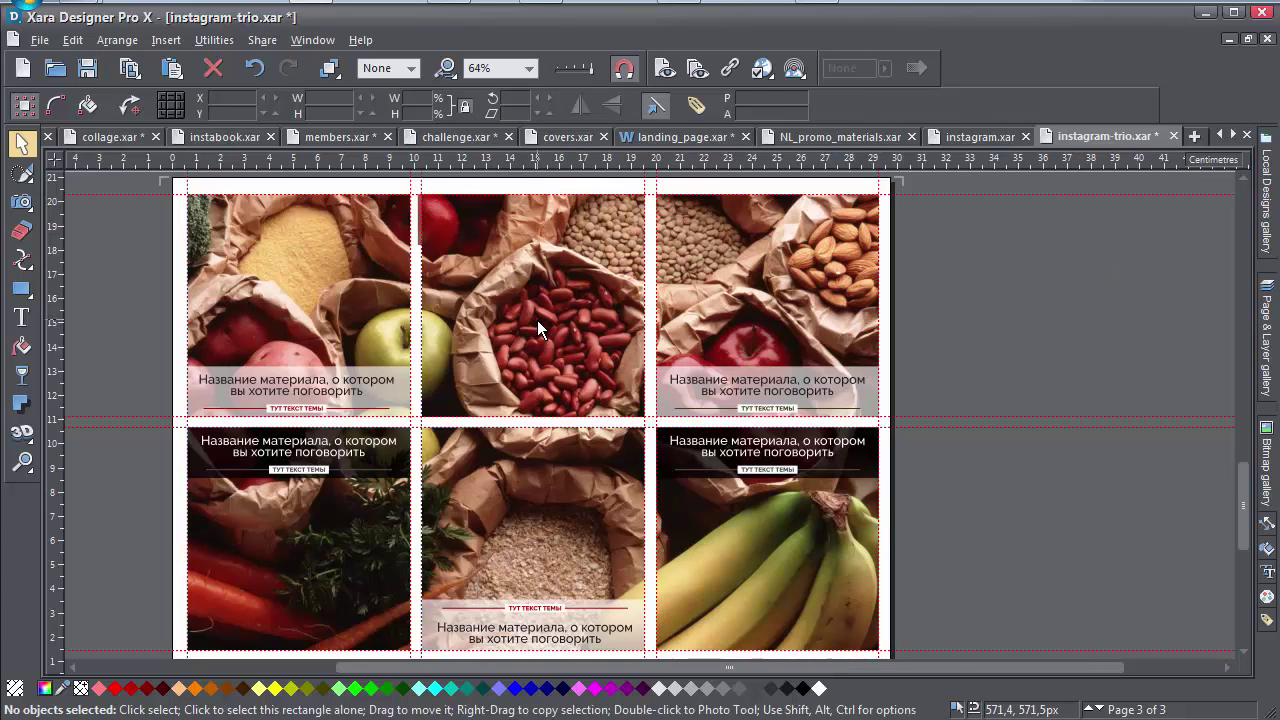
Check the ungrouped pieces of the upper middle cell one by one, including those along its upper edge.
click(537, 320)
click(959, 256)
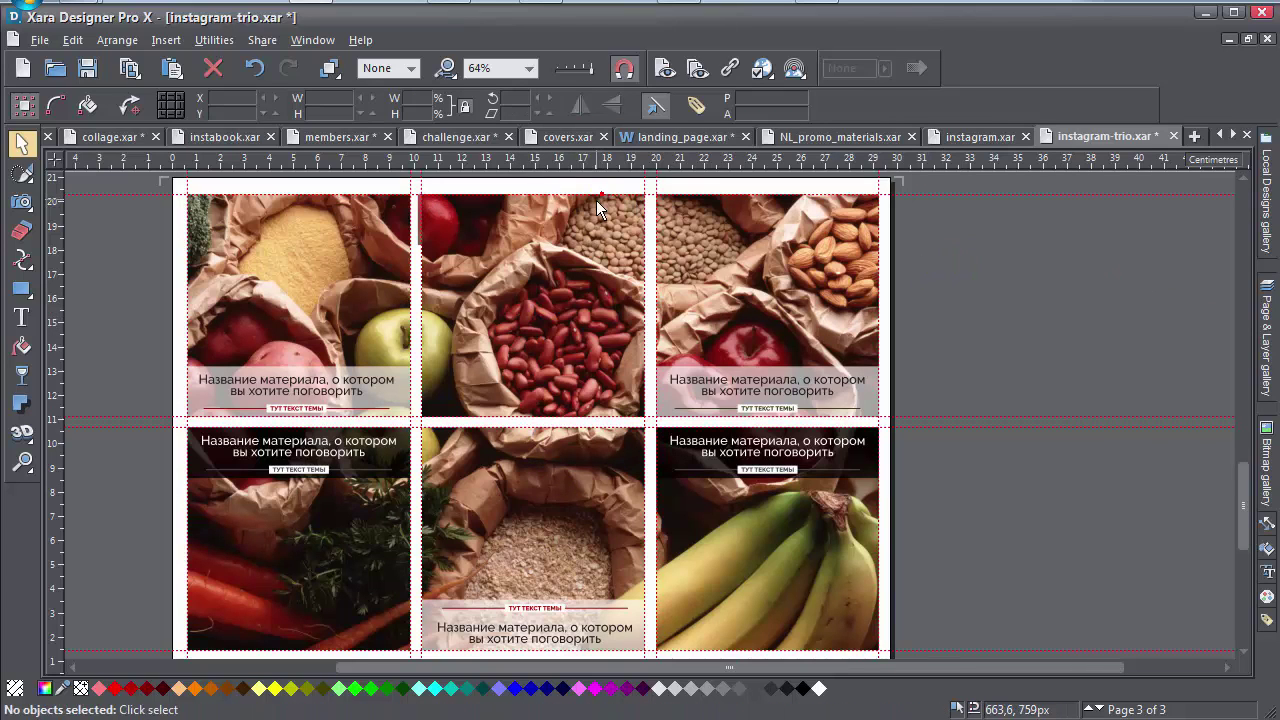
click(596, 206)
key(Escape)
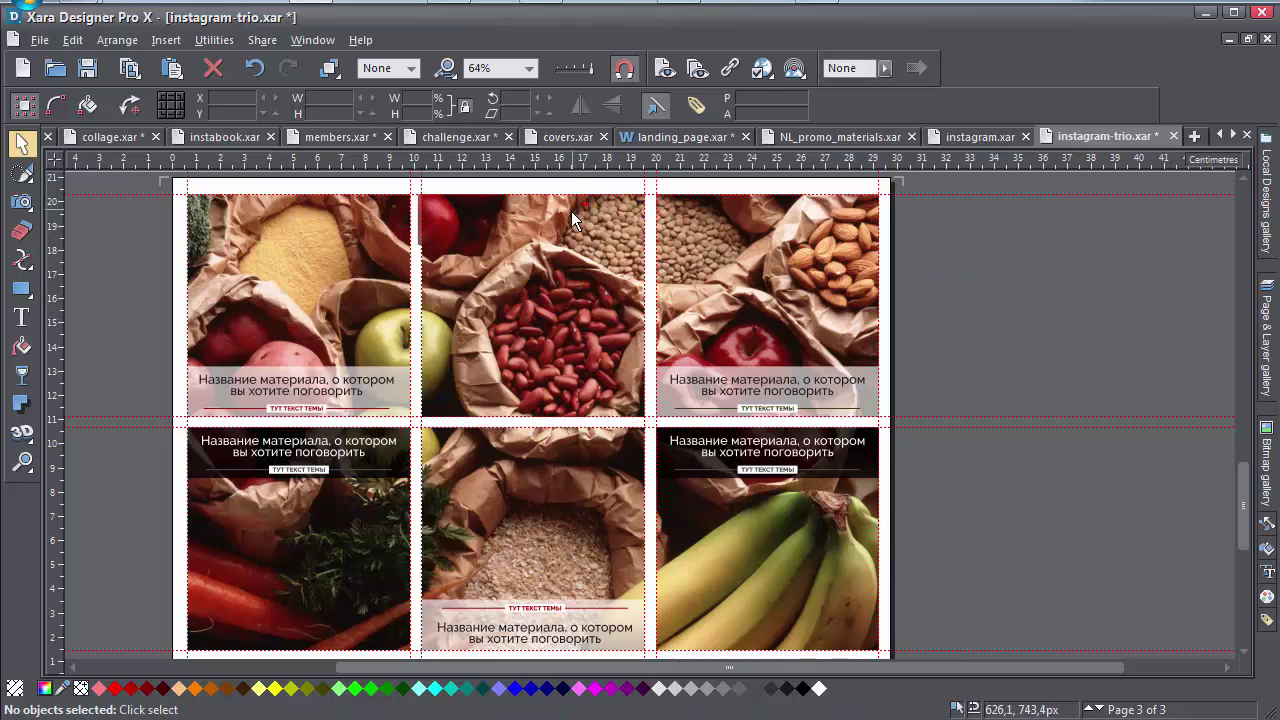
click(565, 213)
key(Escape)
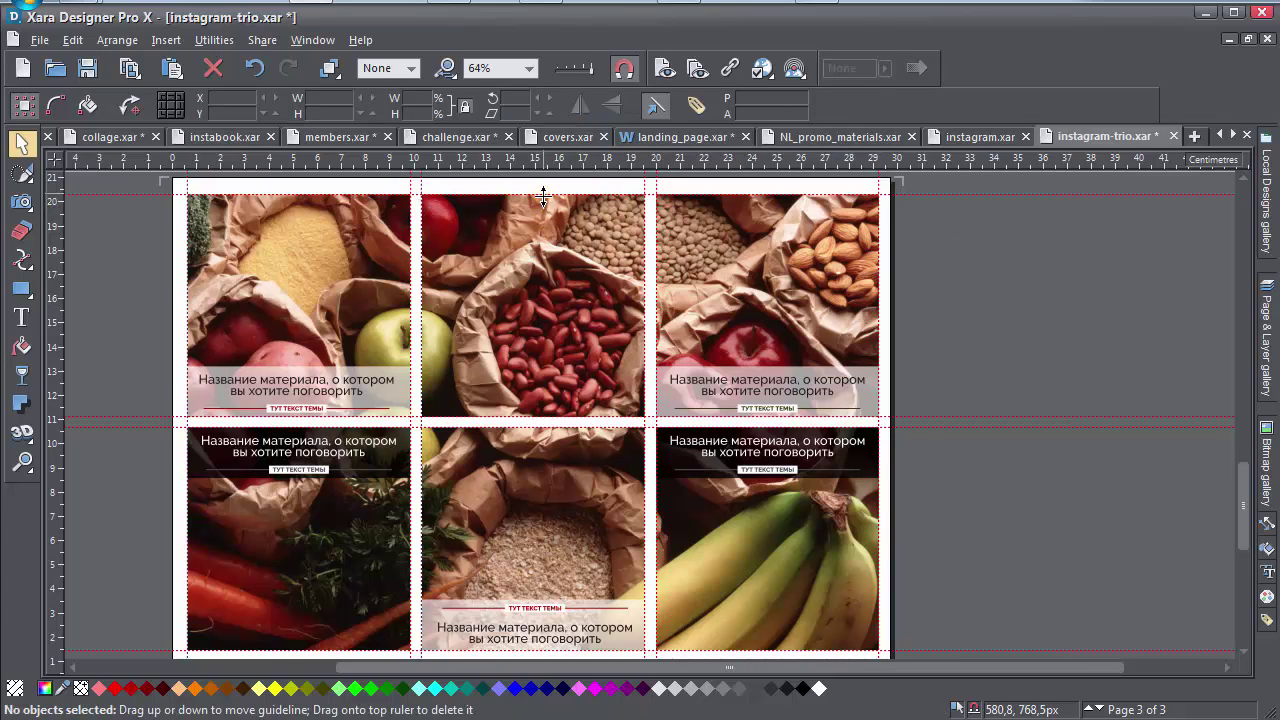
click(537, 207)
key(Escape)
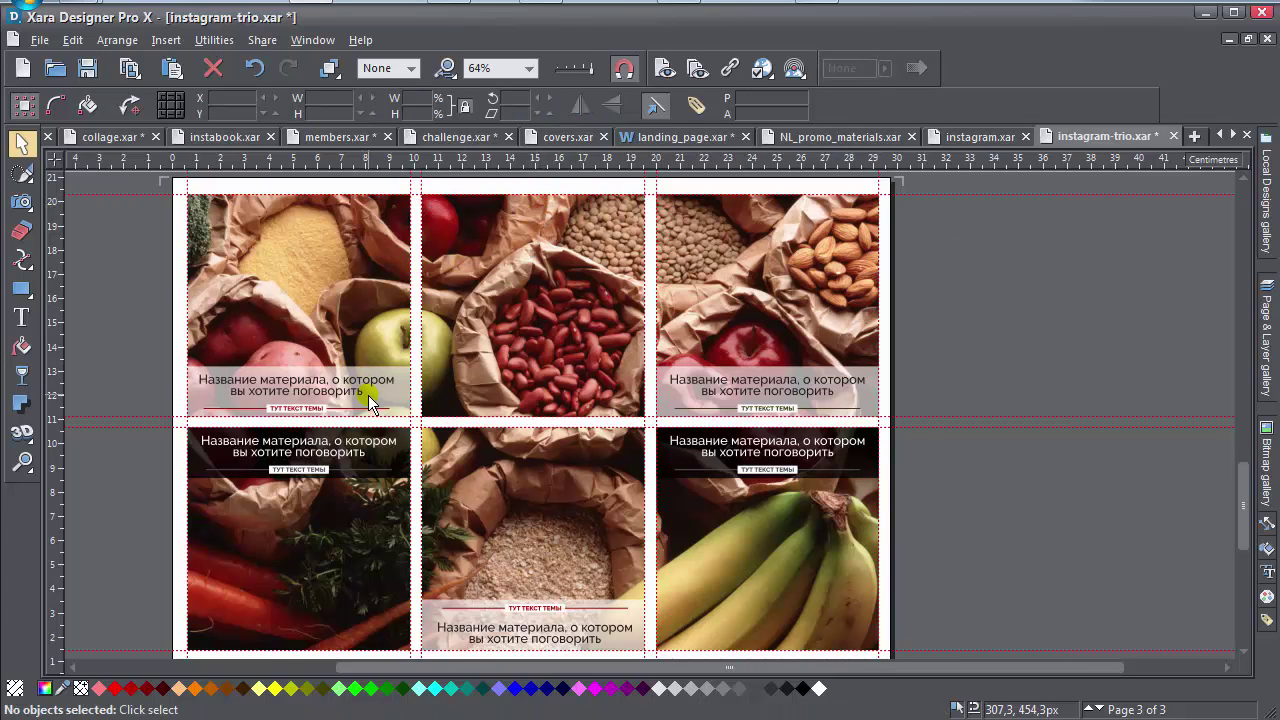
Copy the black caption banner from the lower-left picture to the top edge of the upper-middle picture.
click(352, 474)
drag(352, 474, 598, 236)
click(1039, 313)
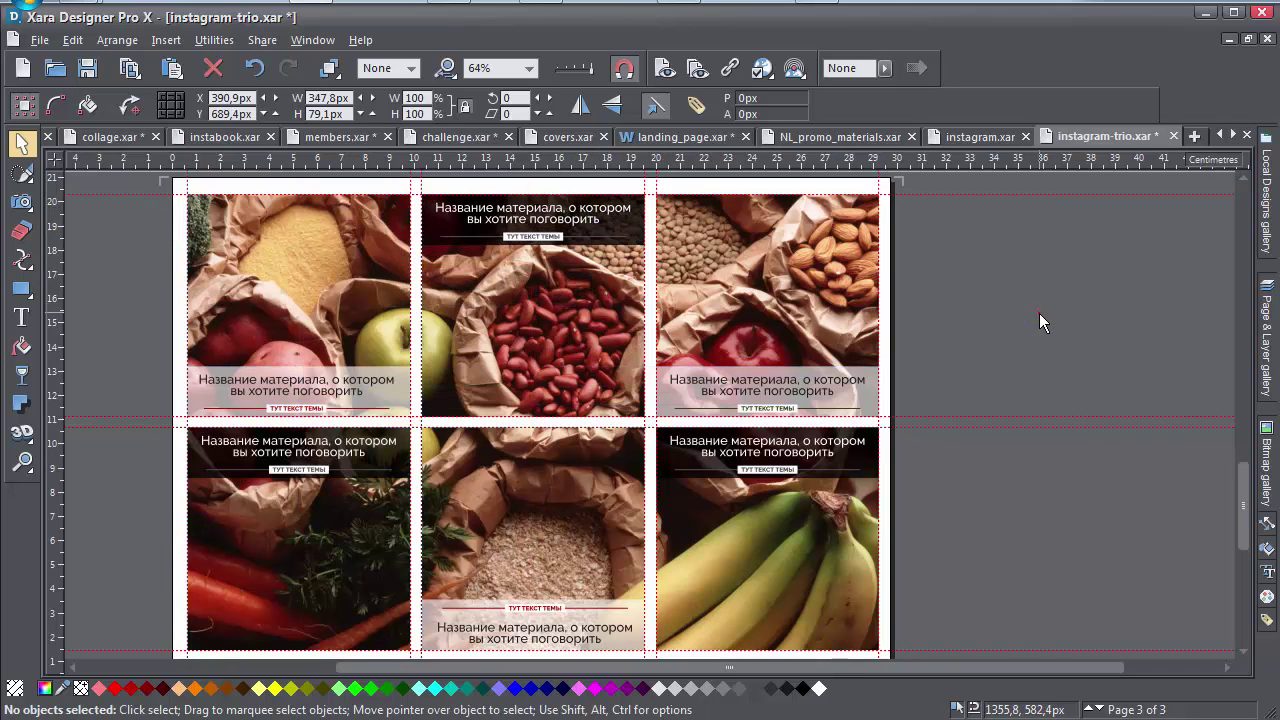
scroll(1039, 318, down, 1)
scroll(768, 352, up, 1)
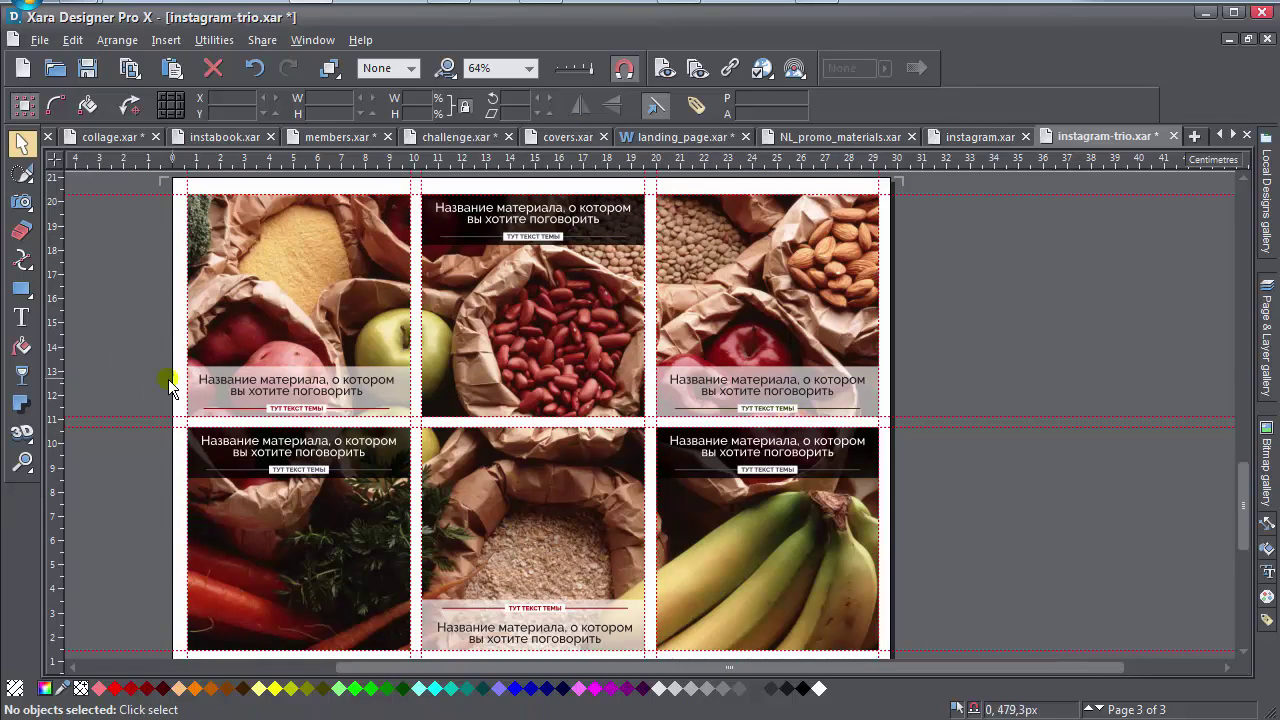
Move the lower-middle picture's light caption to its top edge and the upper-middle picture's black caption to its bottom edge.
drag(576, 622, 565, 448)
drag(580, 238, 578, 408)
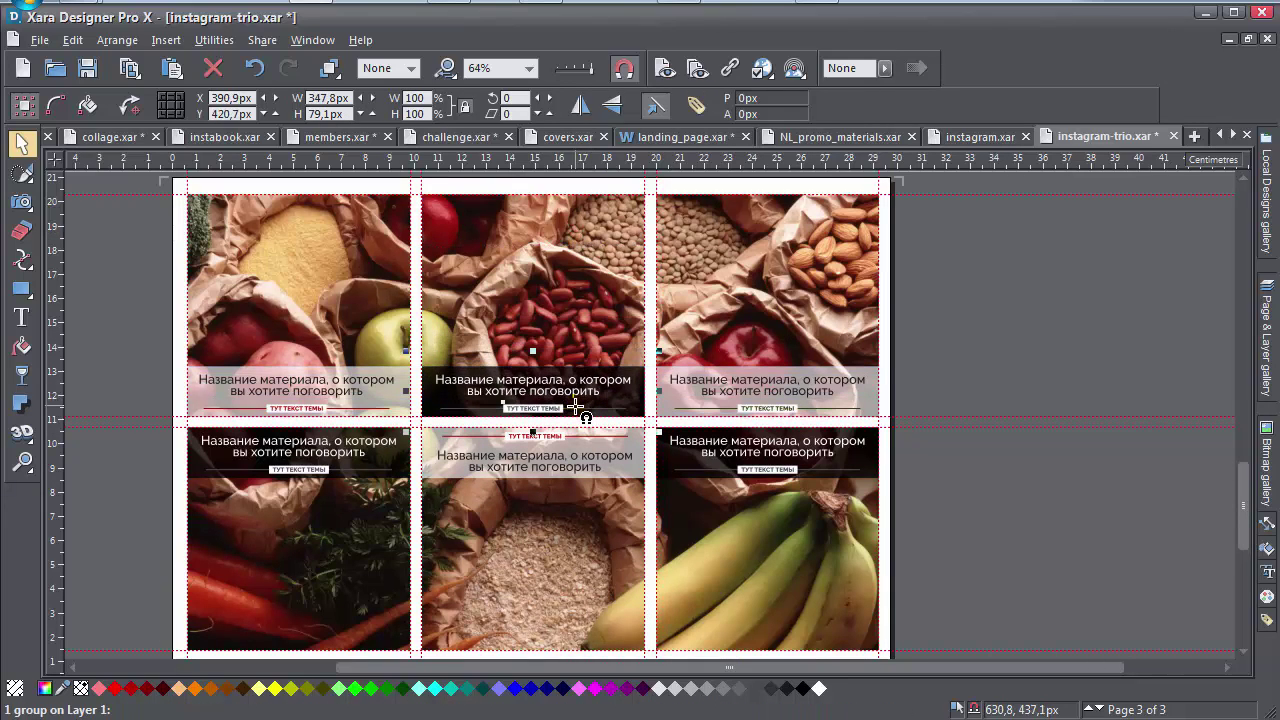
click(525, 428)
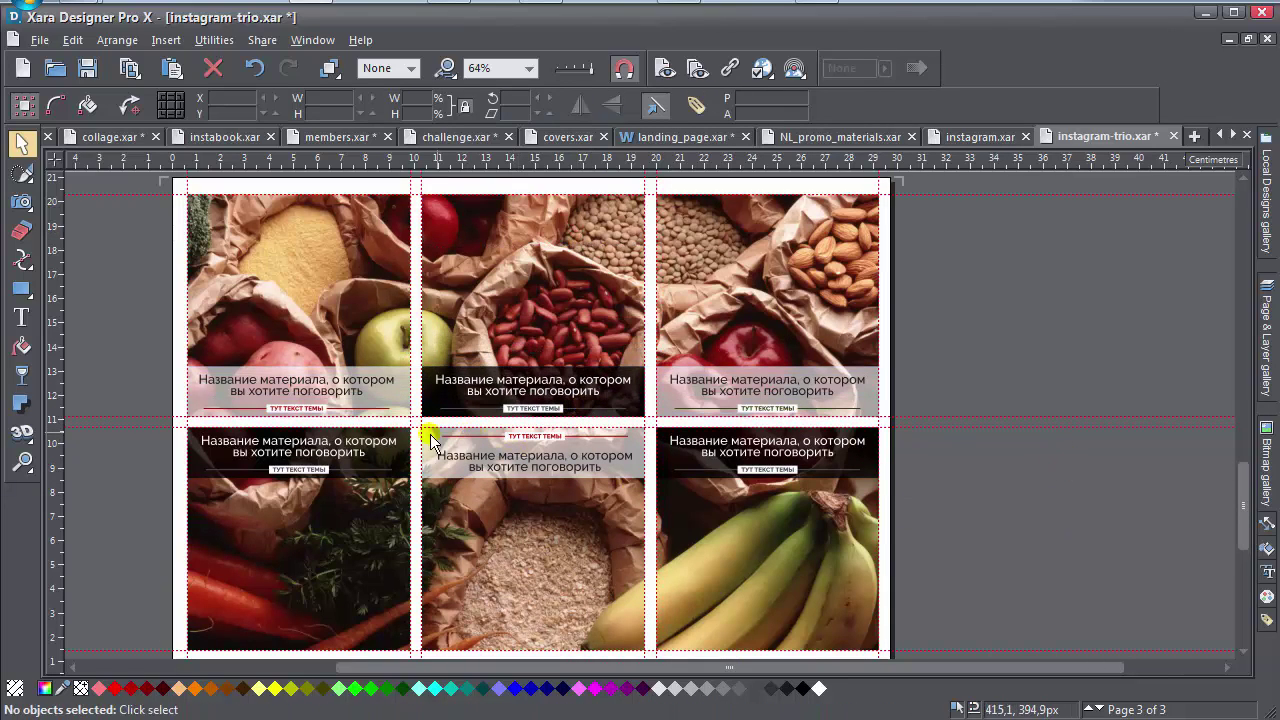
Draw a circle about 117 px in diameter on the pasteboard beside the upper-left picture.
click(22, 289)
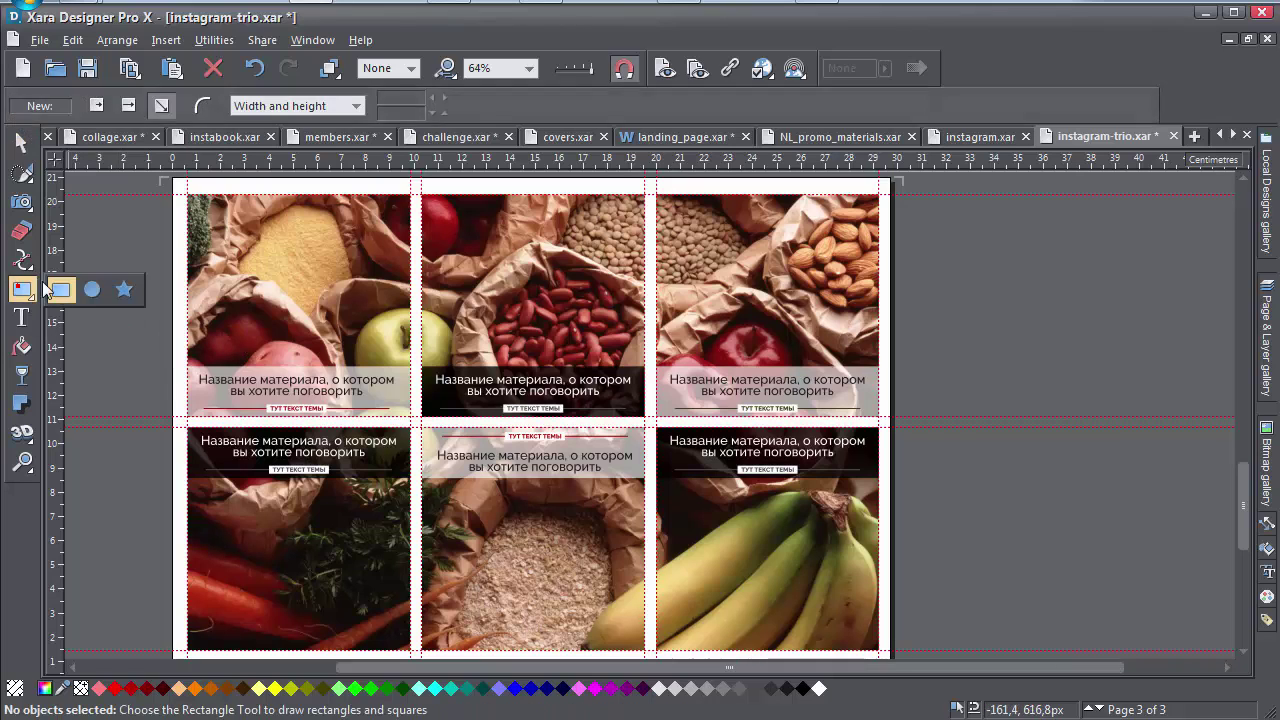
click(93, 289)
drag(134, 264, 172, 300)
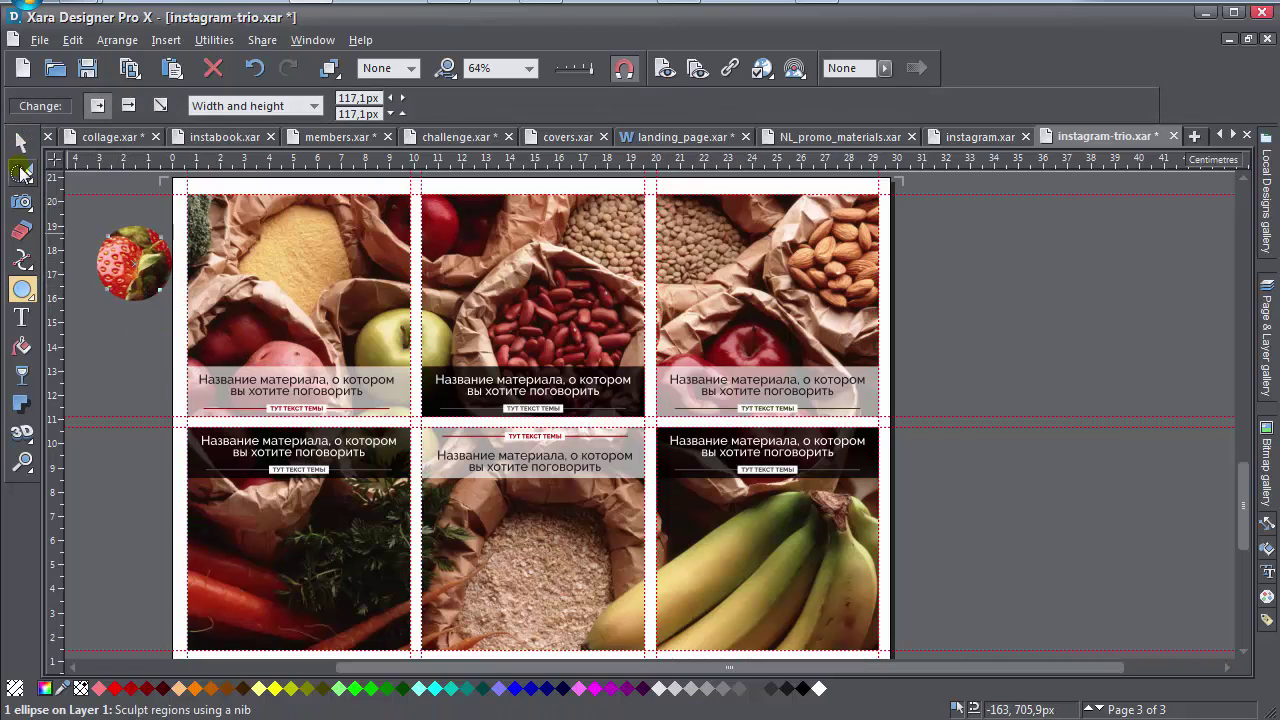
click(23, 142)
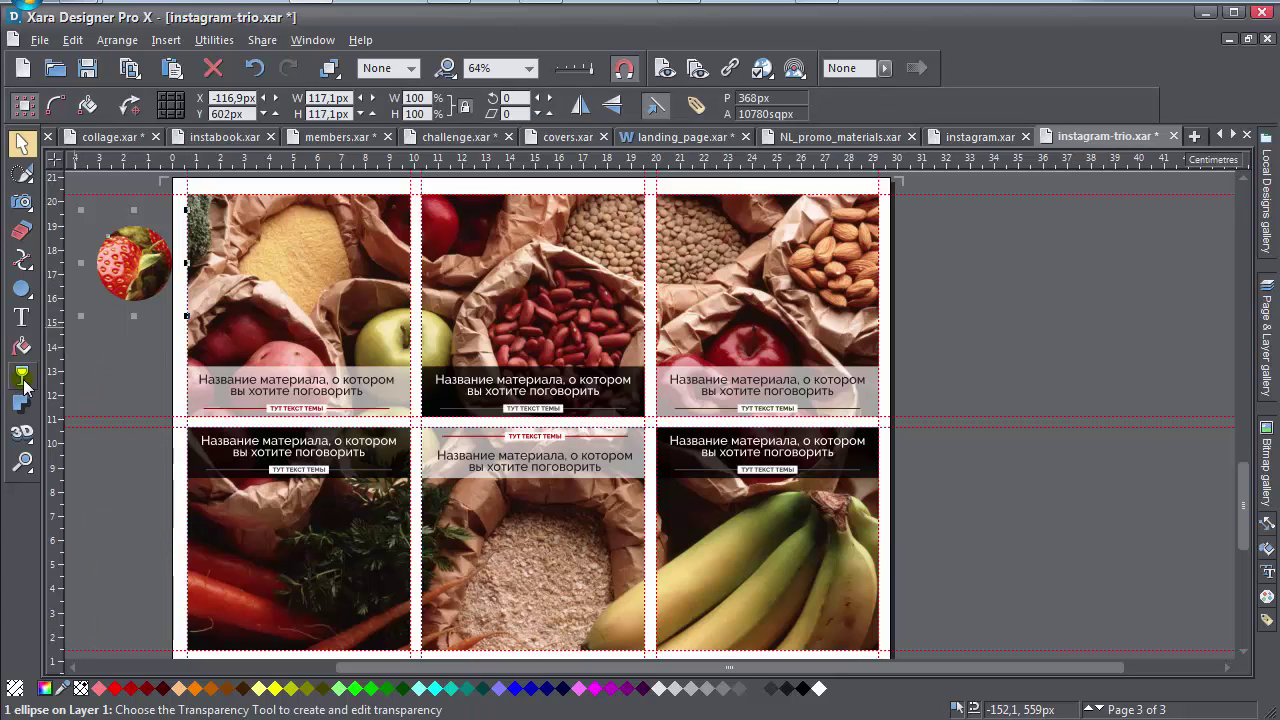
Replace the circle's bitmap fill with a flat black fill.
click(22, 346)
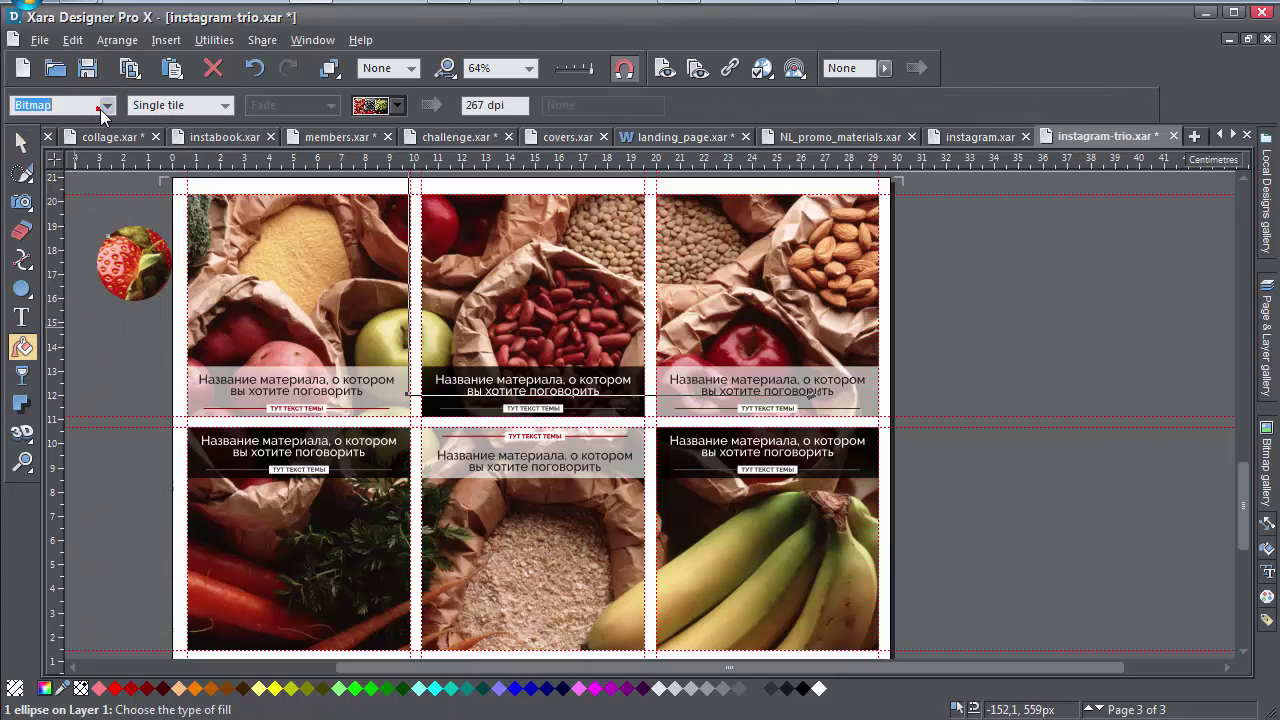
click(103, 107)
click(22, 145)
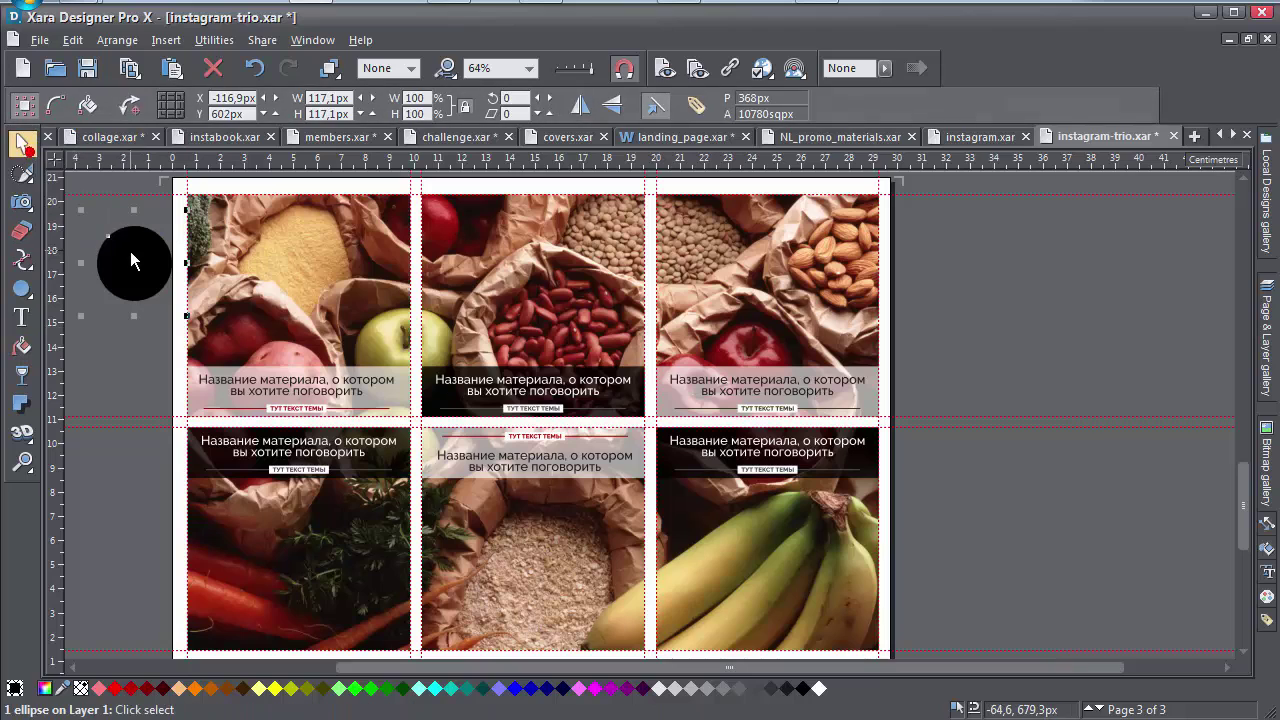
click(165, 289)
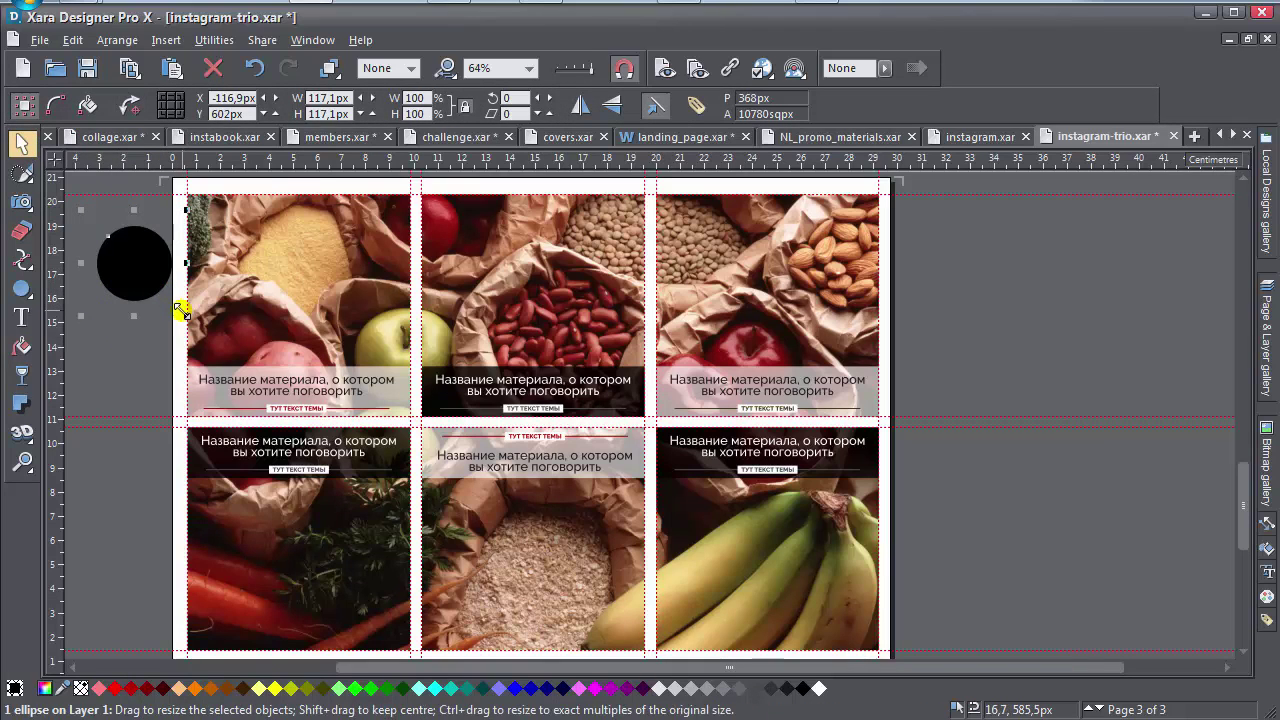
Shrink the circle to about 70 px, centre it over the upper edge of the upper-left picture's caption band, and fill it purple.
drag(181, 312, 313, 362)
scroll(320, 366, up, 5)
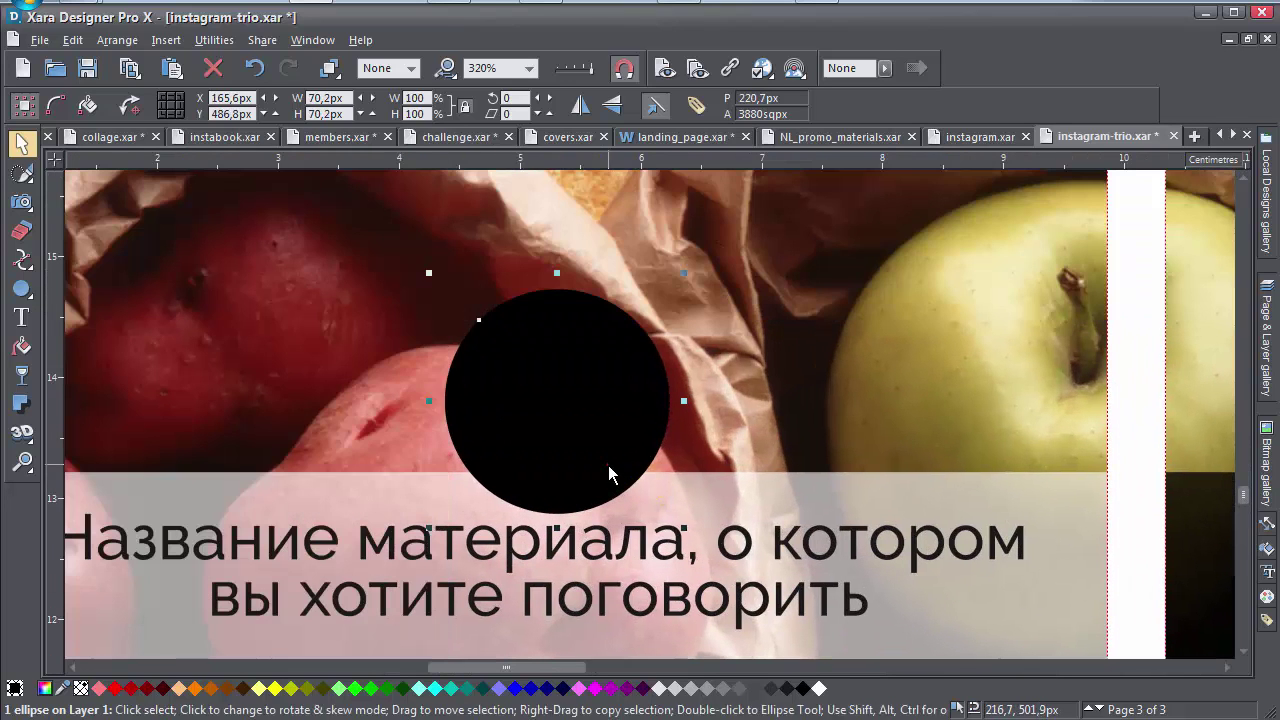
drag(610, 475, 593, 461)
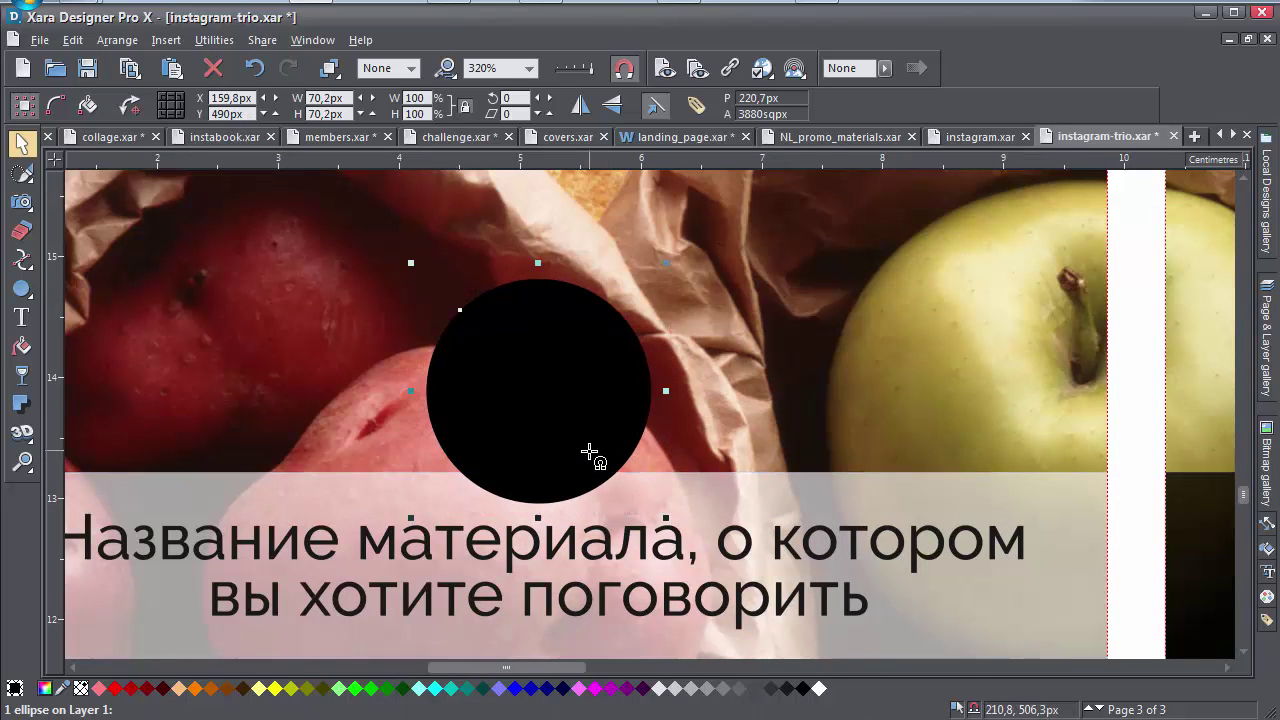
click(610, 688)
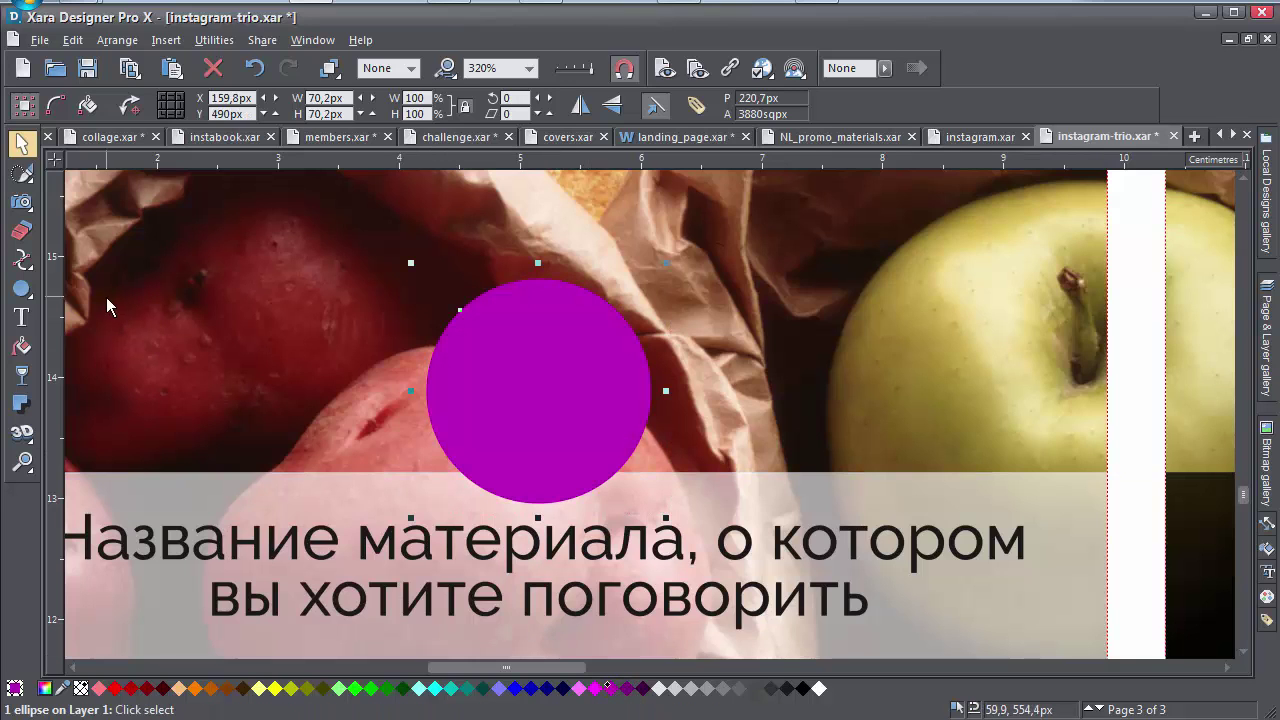
Add a short text line on the pasteboard beside the page and set its font to Webdings.
scroll(366, 423, left, 3)
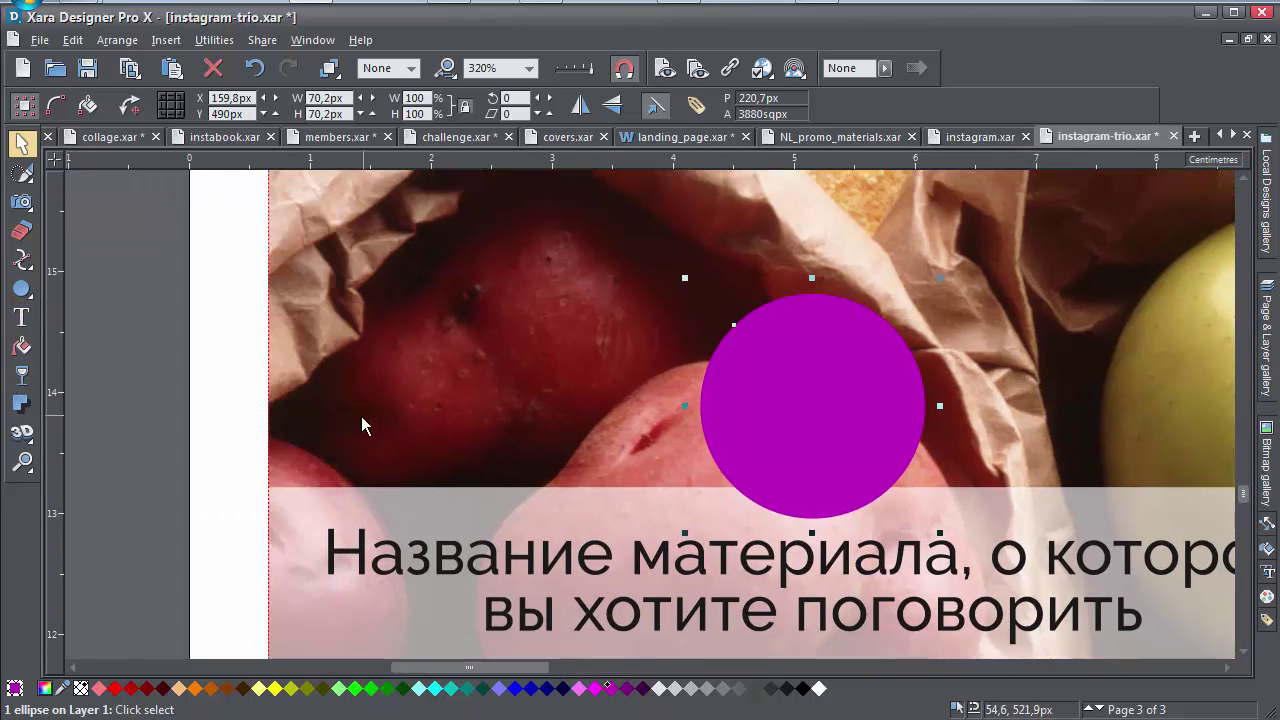
click(22, 317)
click(19, 144)
key(Escape)
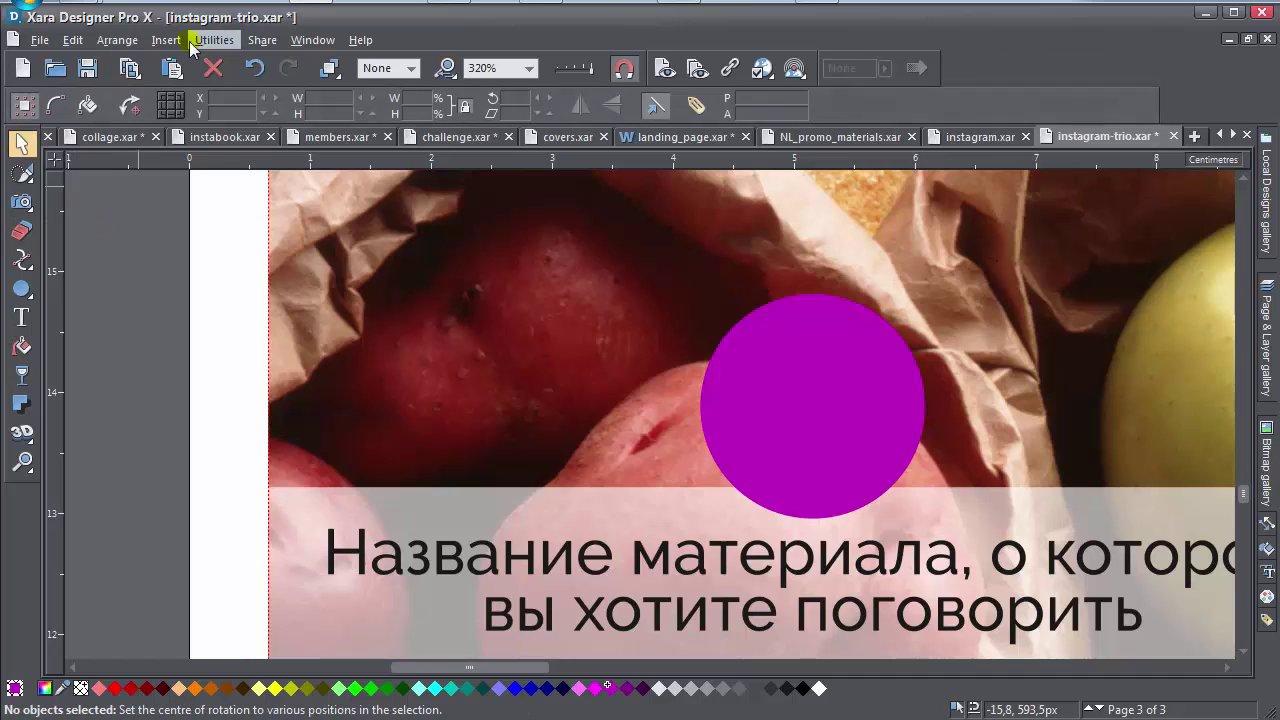
click(166, 40)
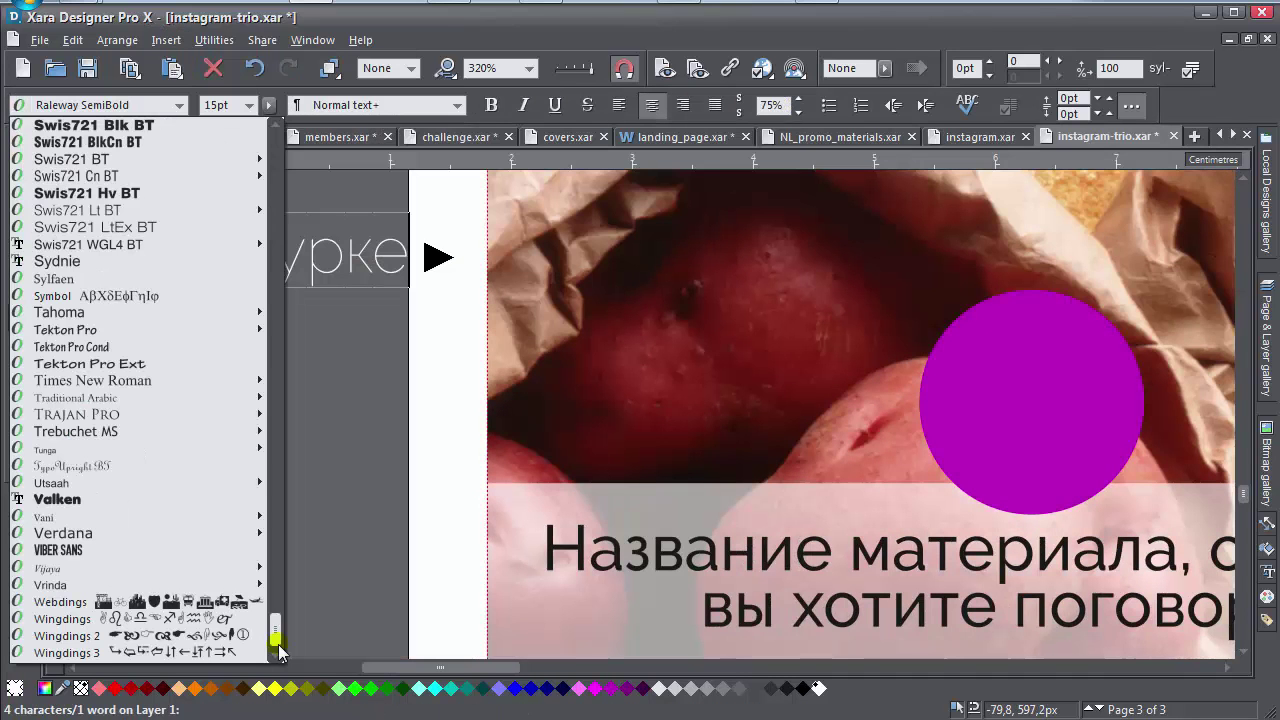
click(193, 603)
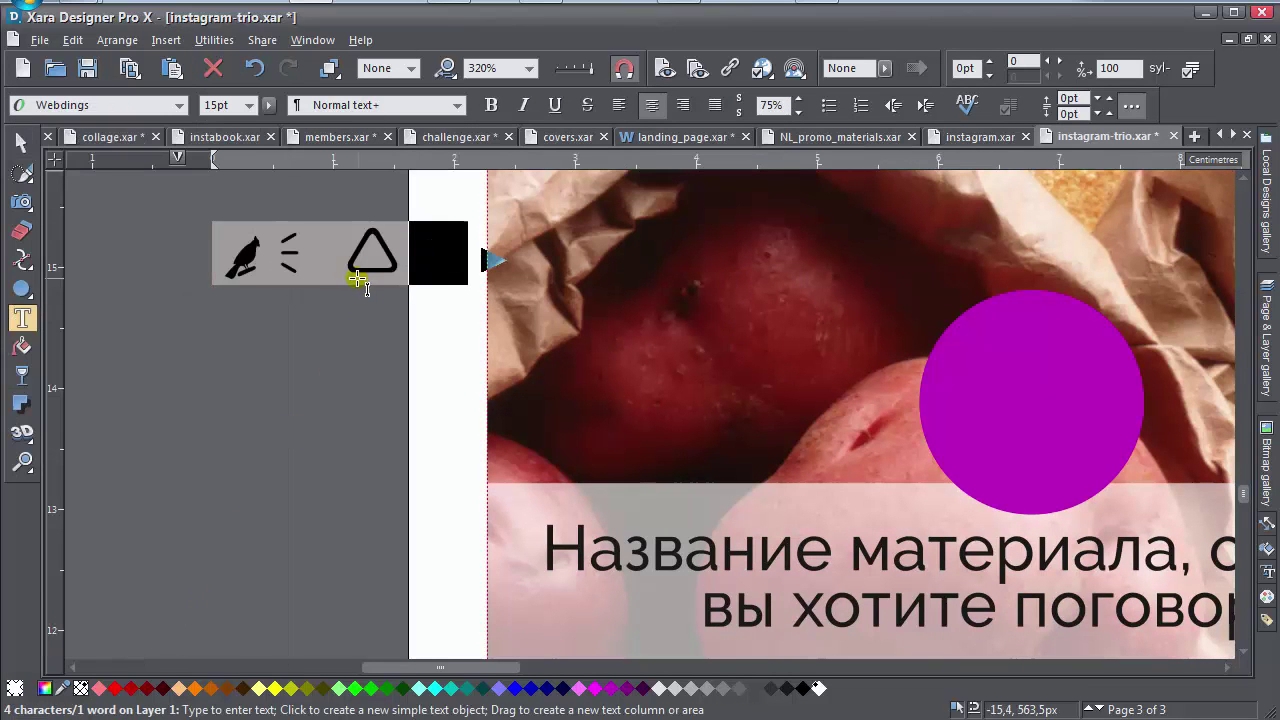
click(312, 265)
double_click(312, 265)
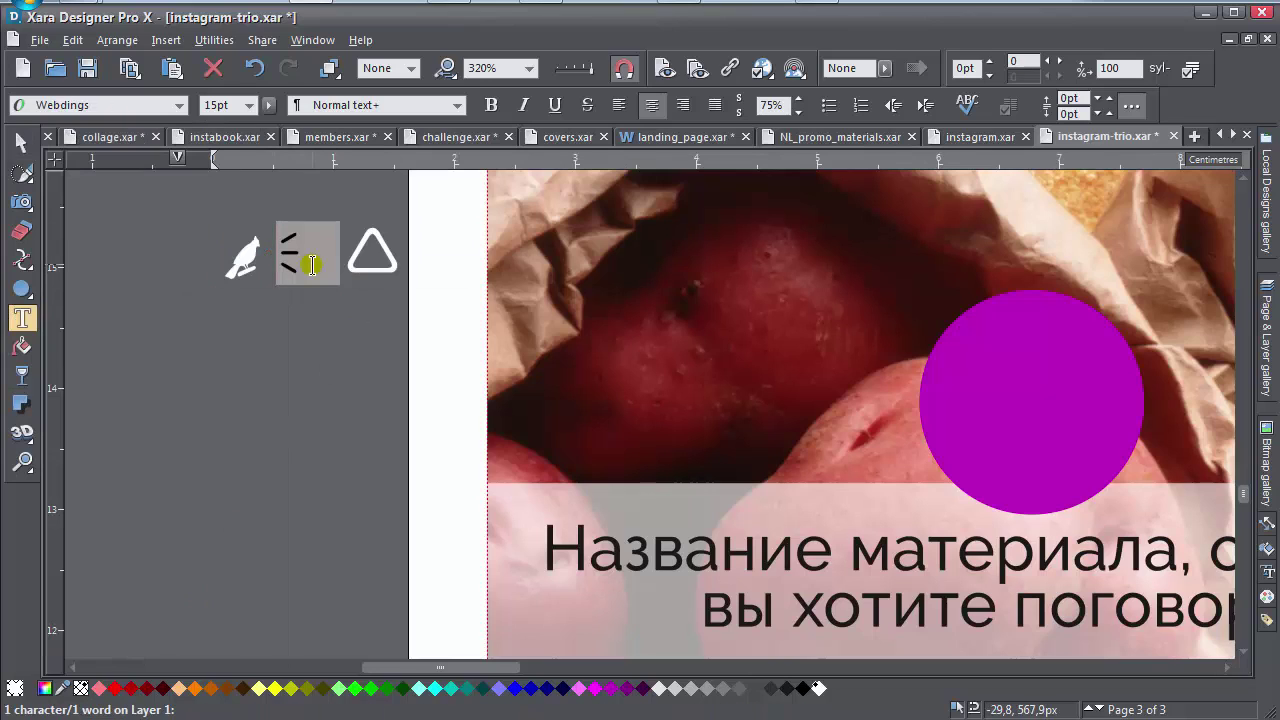
text(1234567890)
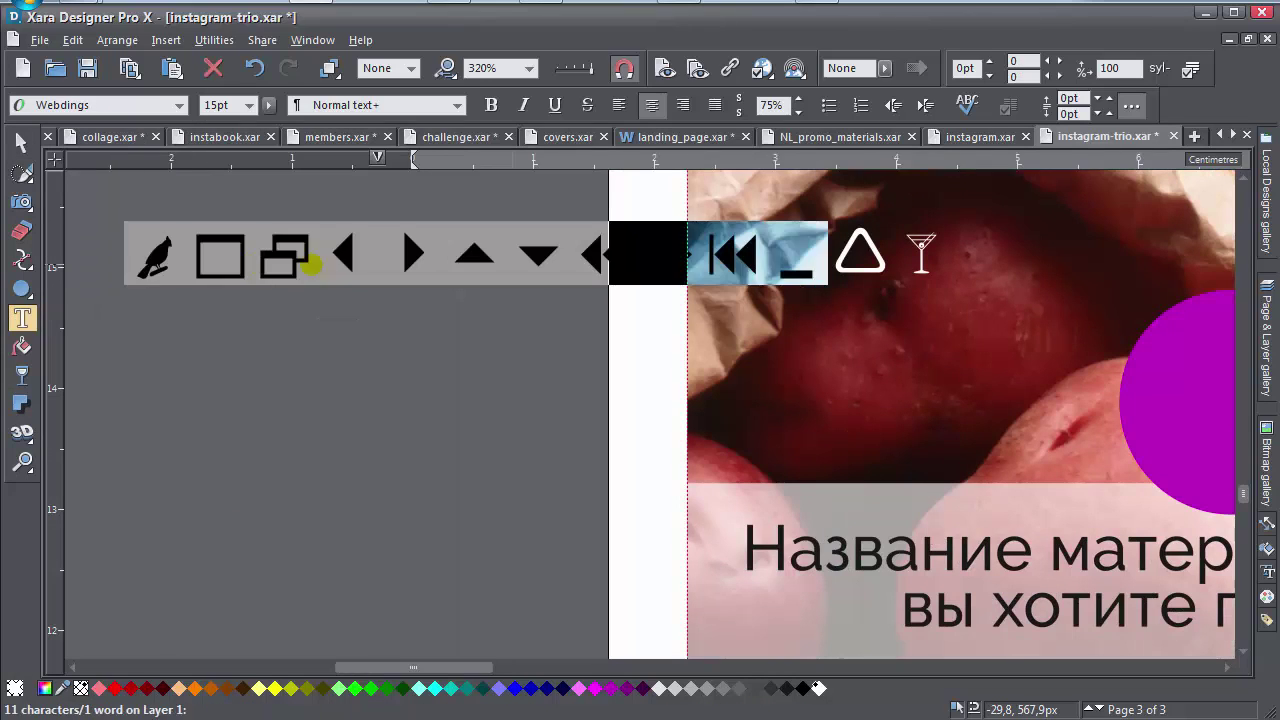
key(Delete)
key(Delete)
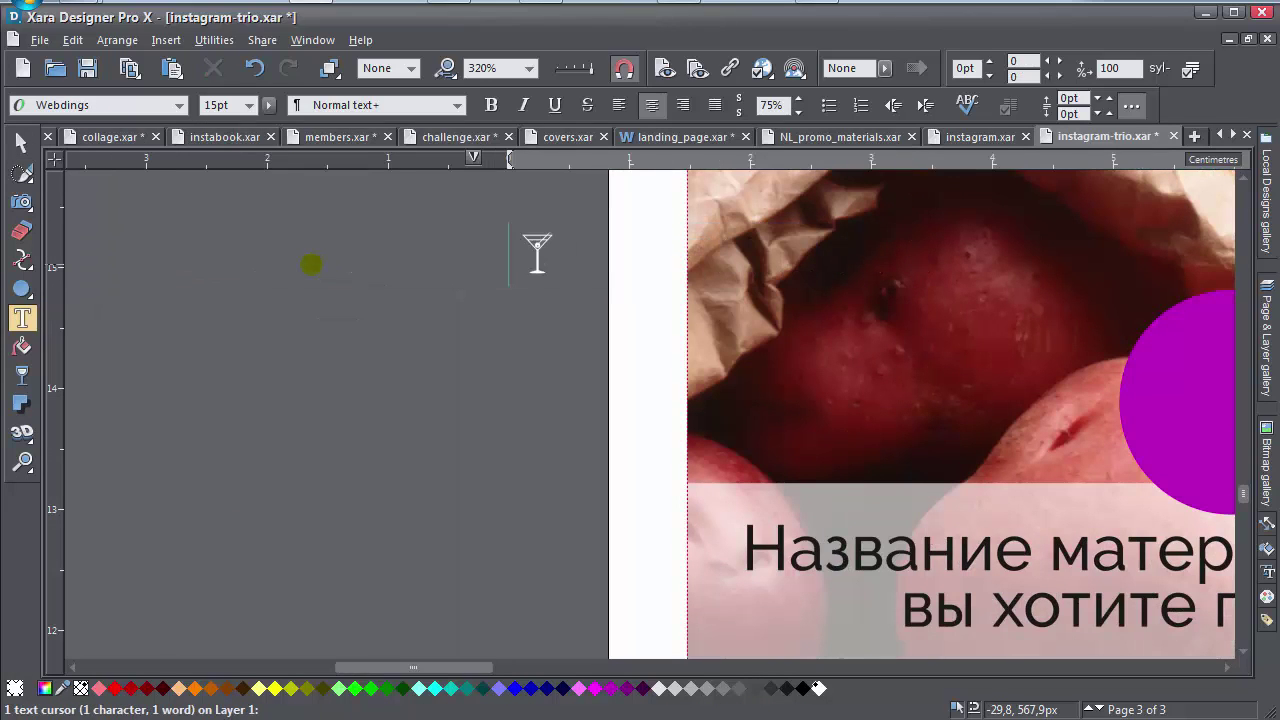
Enlarge the cocktail glass symbol to about 35 × 47 px and centre it on the purple circle.
click(21, 142)
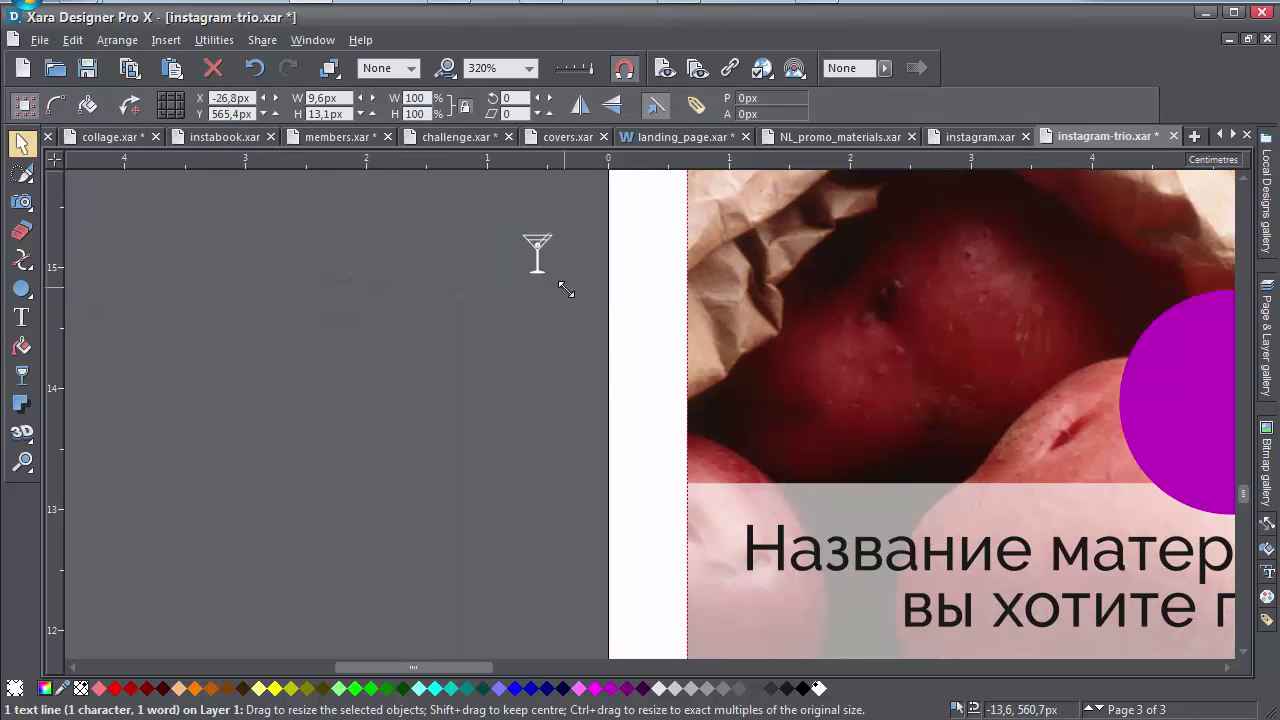
drag(563, 286, 648, 377)
scroll(648, 377, right, 3)
drag(275, 350, 947, 488)
scroll(947, 488, up, 3)
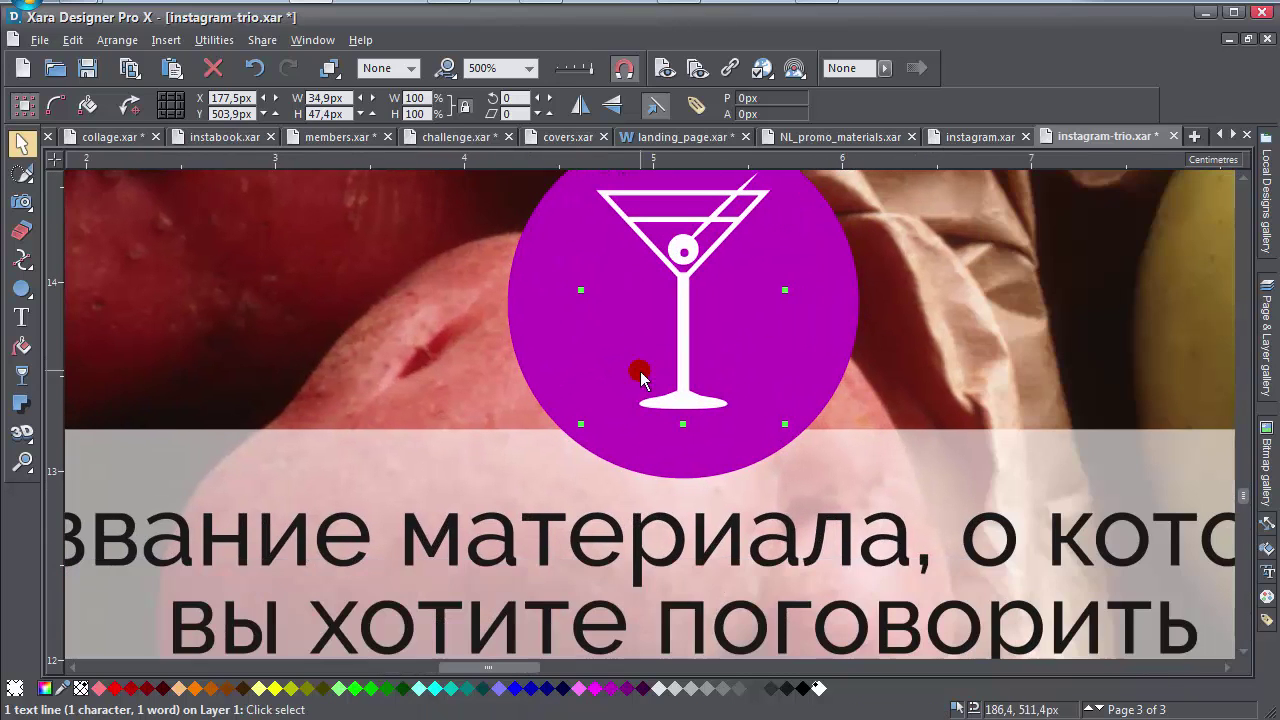
scroll(686, 410, down, 3)
Give the purple circle a white outline 2px wide.
click(755, 385)
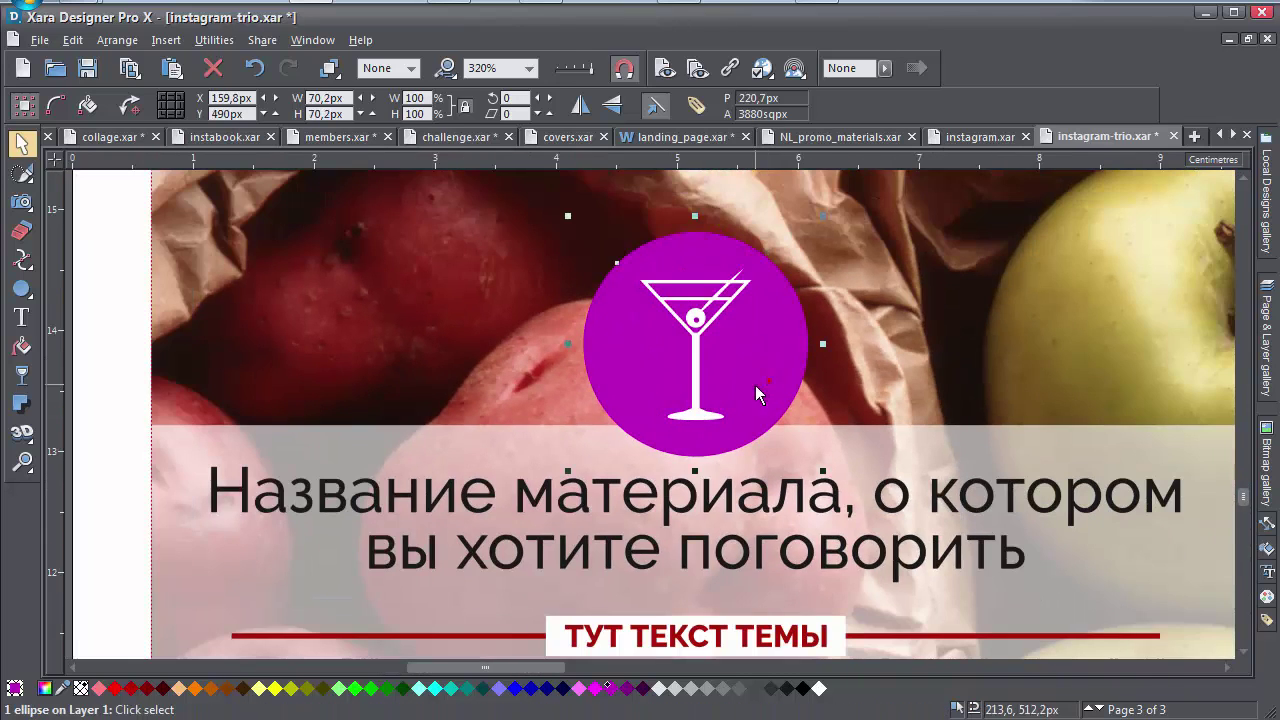
right_click(818, 688)
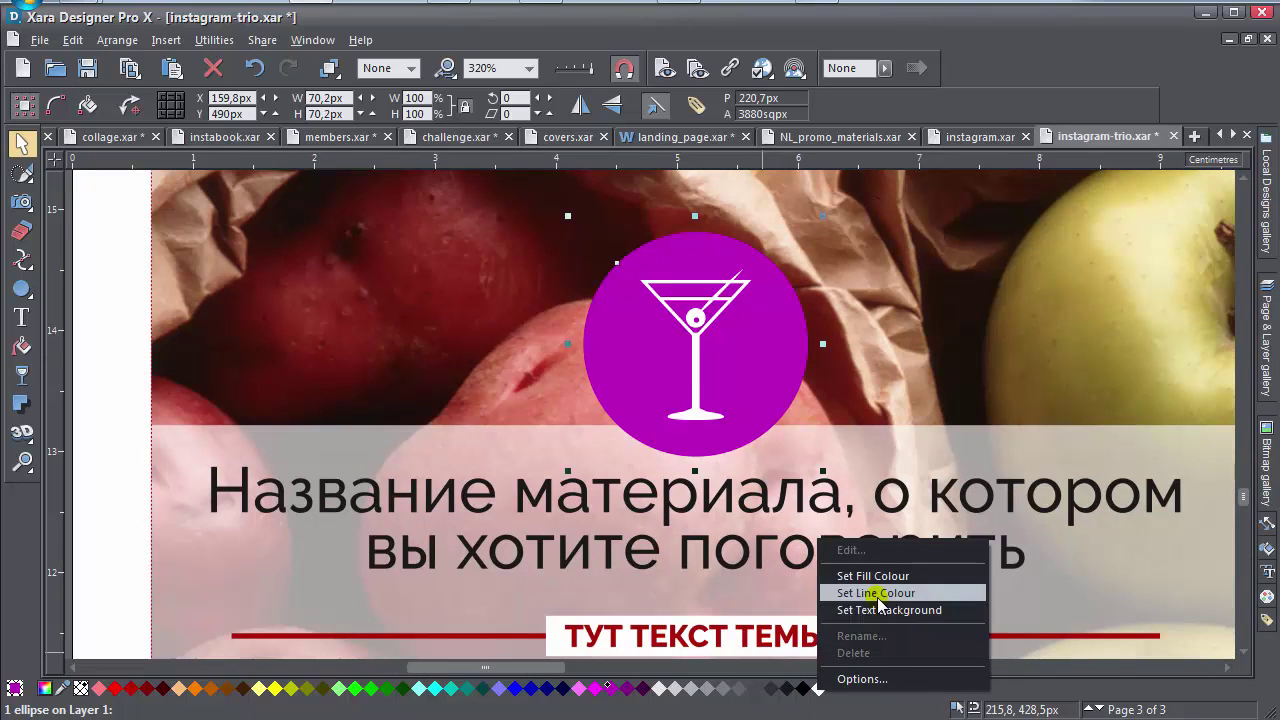
click(874, 598)
click(414, 68)
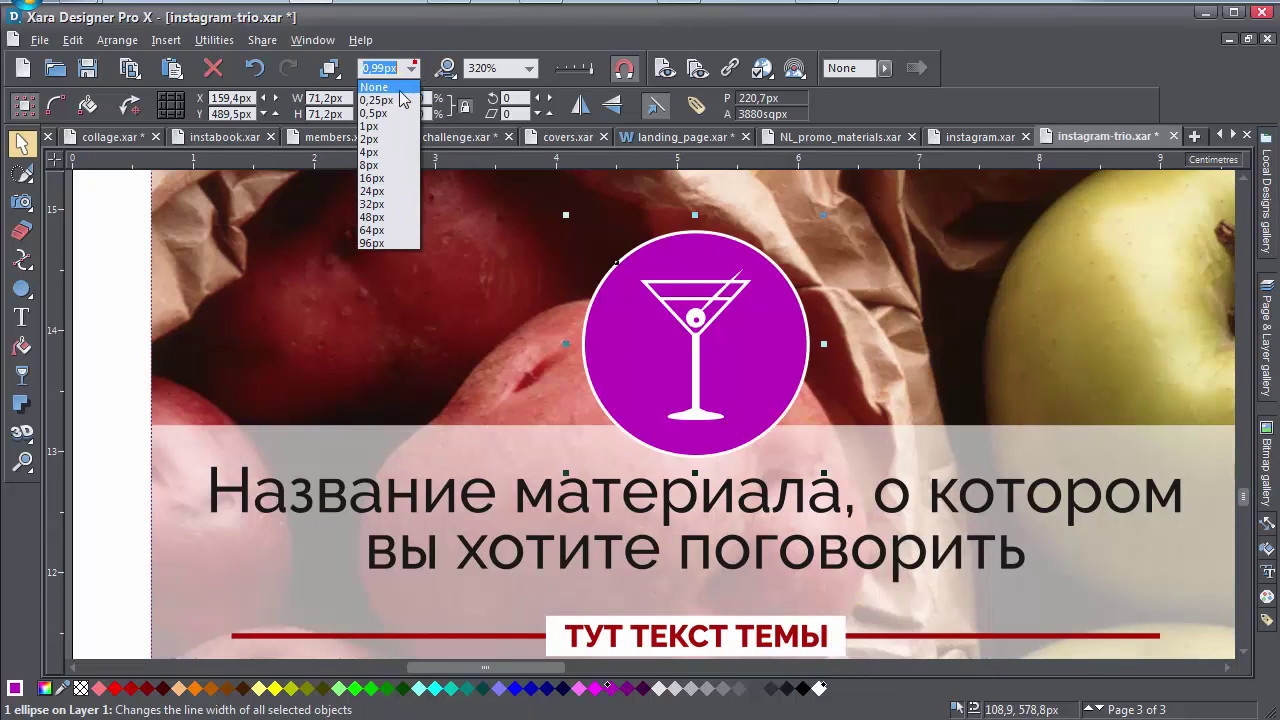
click(371, 139)
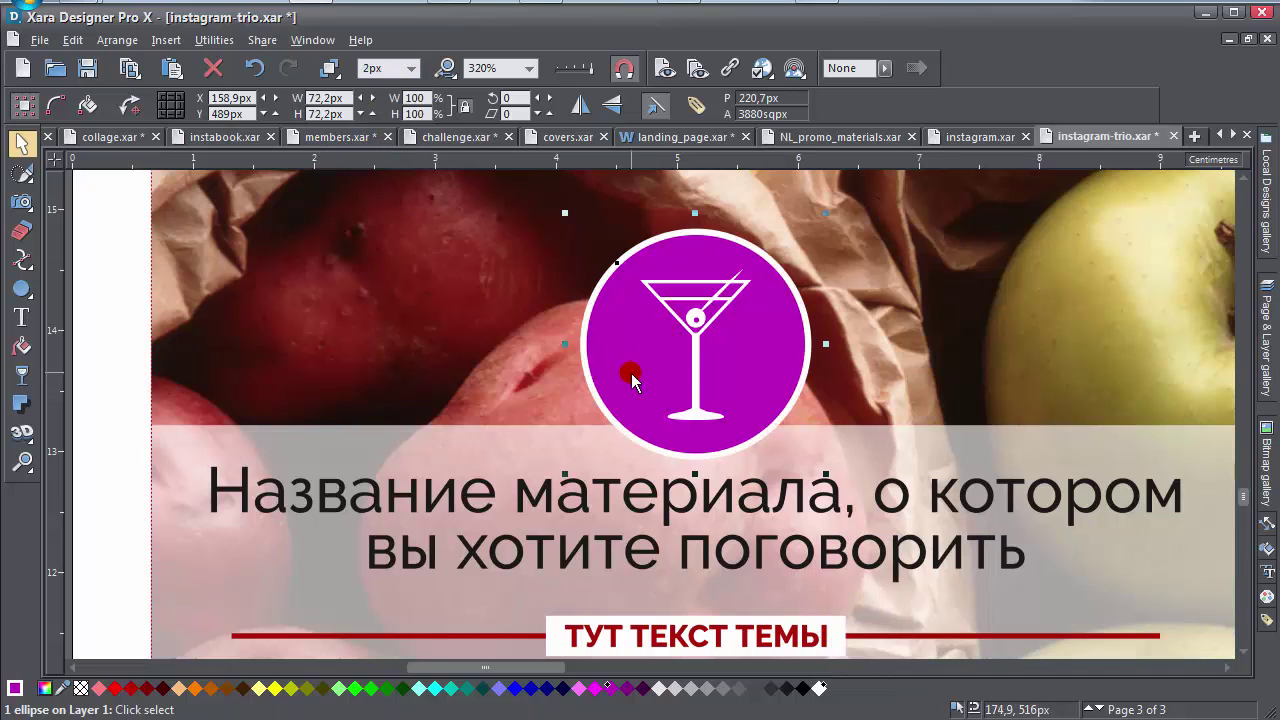
Copy the red line to the caption band's upper edge in white, behind the purple circle and glass symbol.
drag(510, 637, 557, 434)
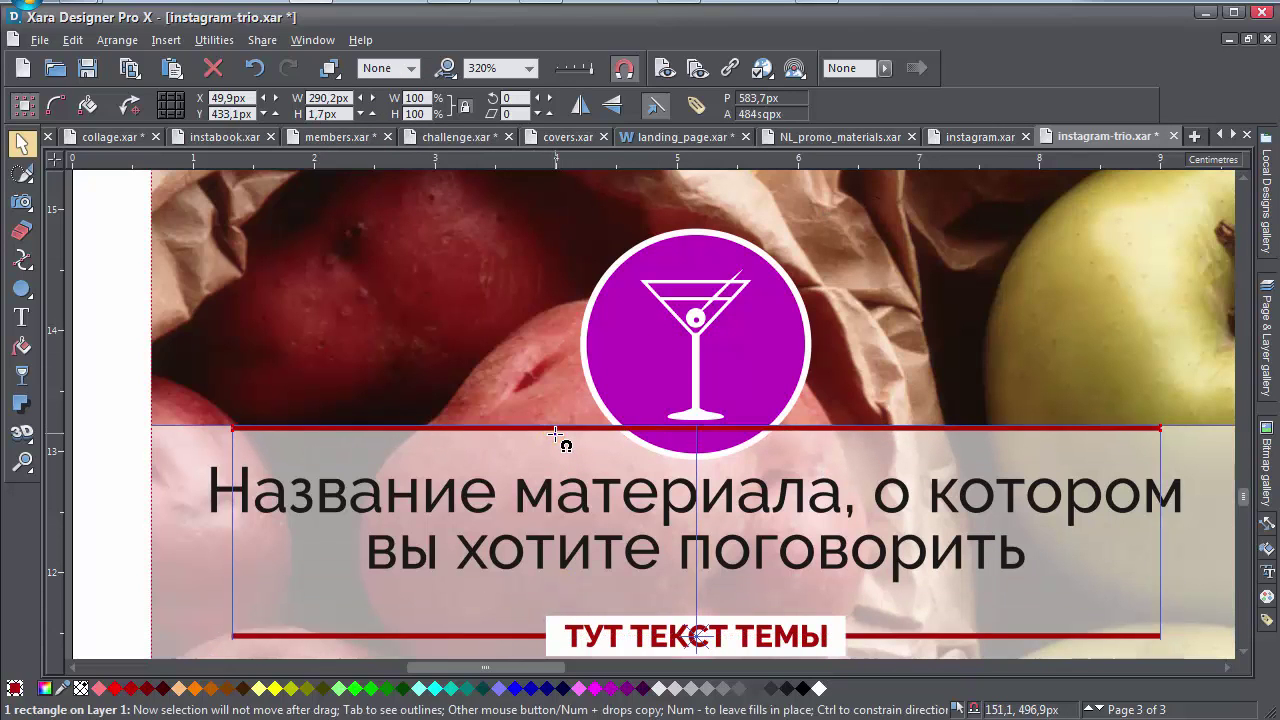
click(819, 688)
click(738, 403)
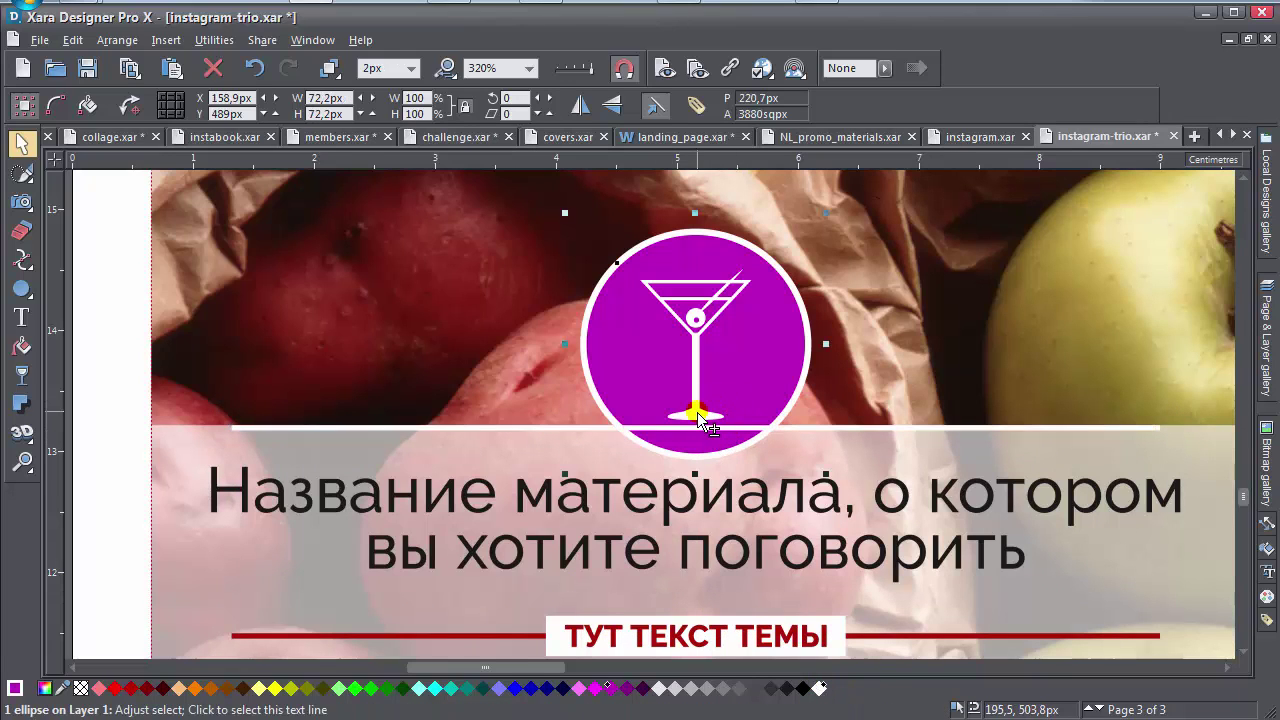
shift+click(697, 418)
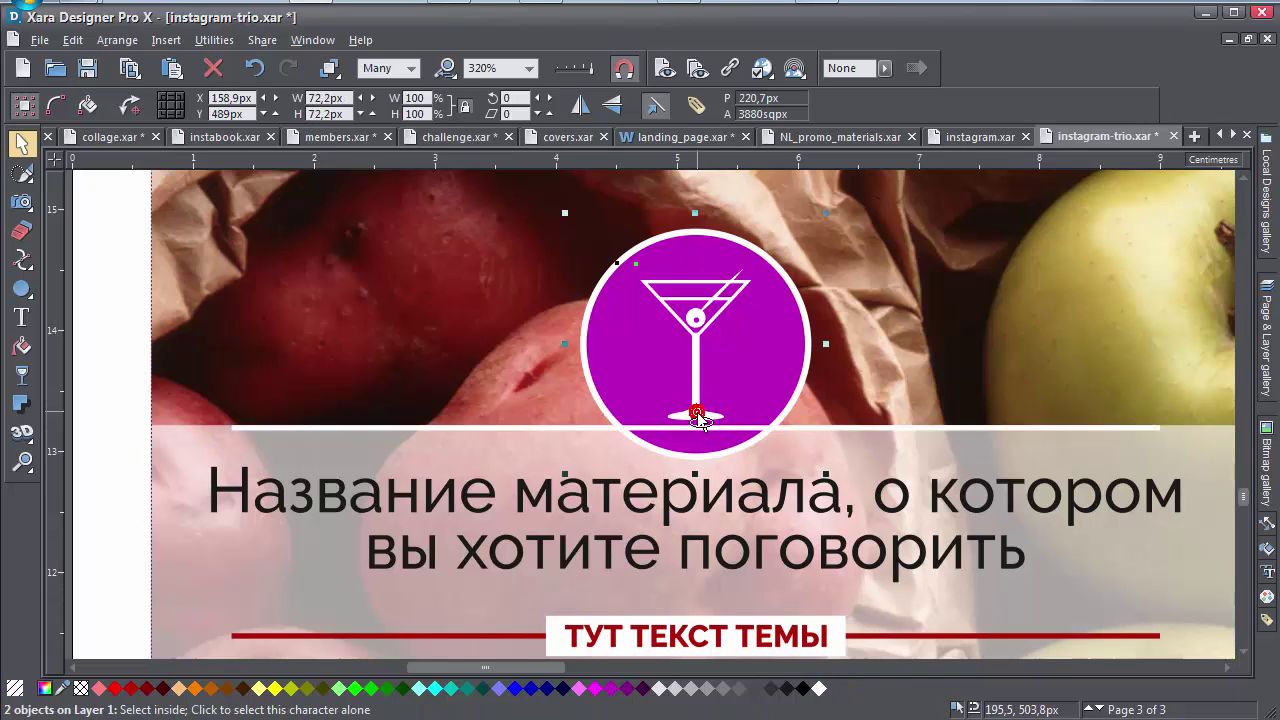
click(86, 450)
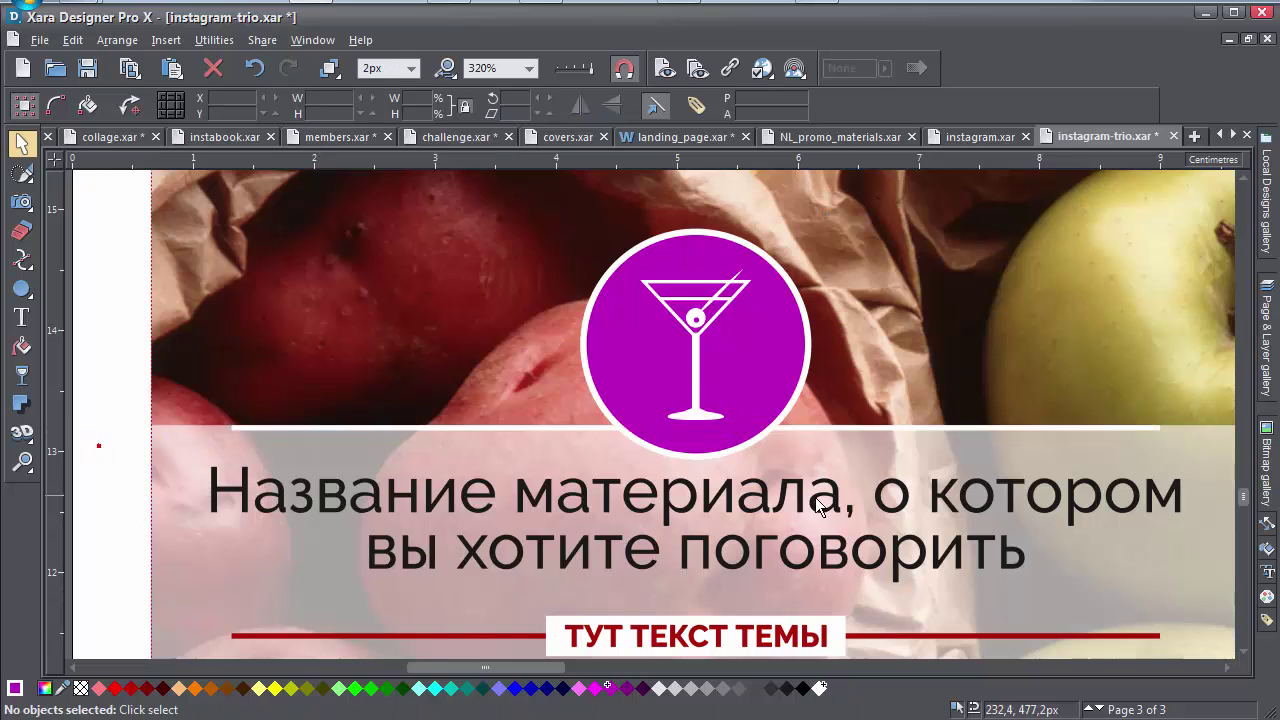
Stretch the white and red caption lines on both sides to the full width of the upper-left picture, about 348 px.
click(453, 639)
shift+click(431, 428)
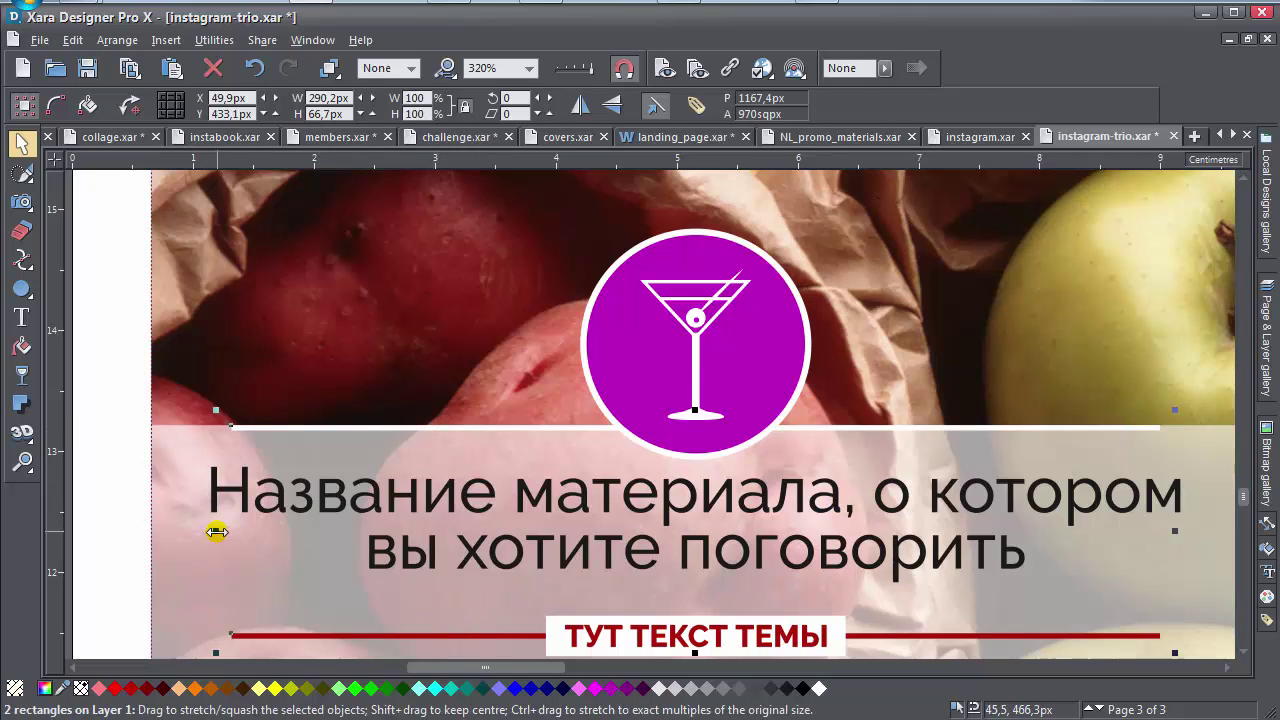
drag(216, 530, 136, 530)
scroll(891, 529, right, 3)
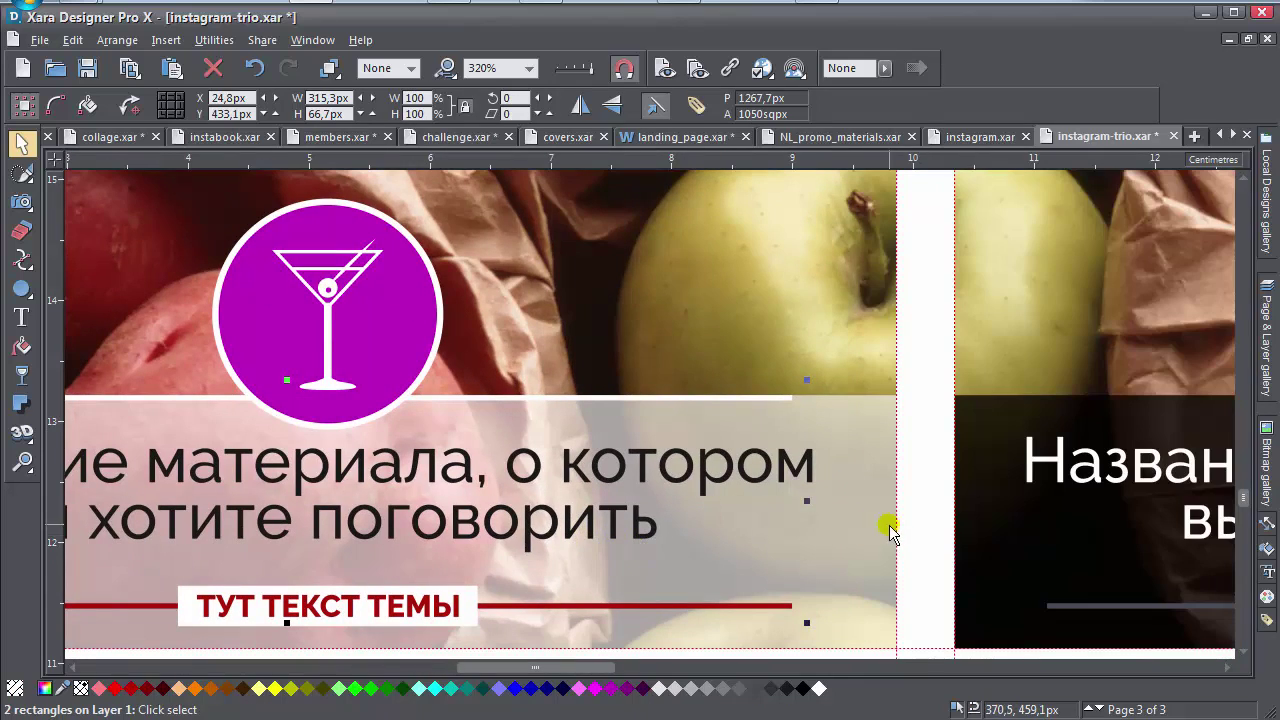
drag(808, 503, 903, 513)
scroll(770, 508, down, 1)
scroll(770, 508, left, 2)
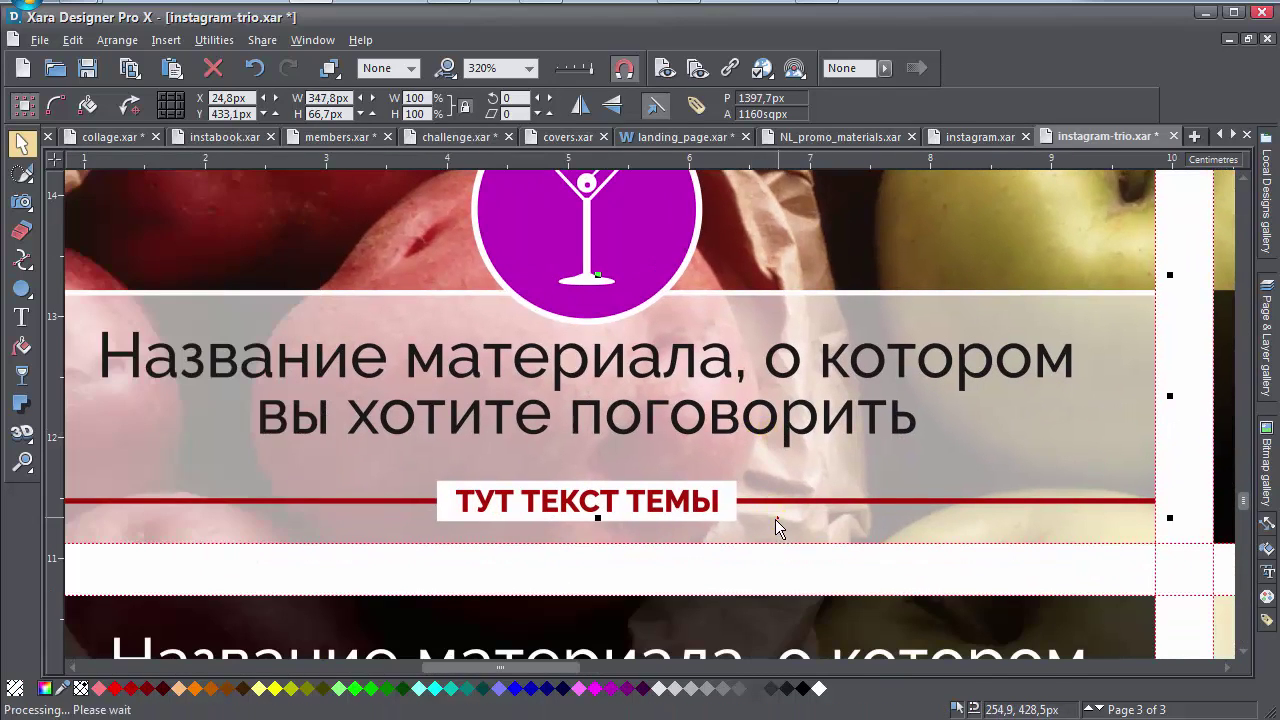
Shorten the light caption band to about 65 px high, ending at the red line, and move the title text slightly down.
drag(599, 557, 584, 515)
scroll(588, 508, down, 2)
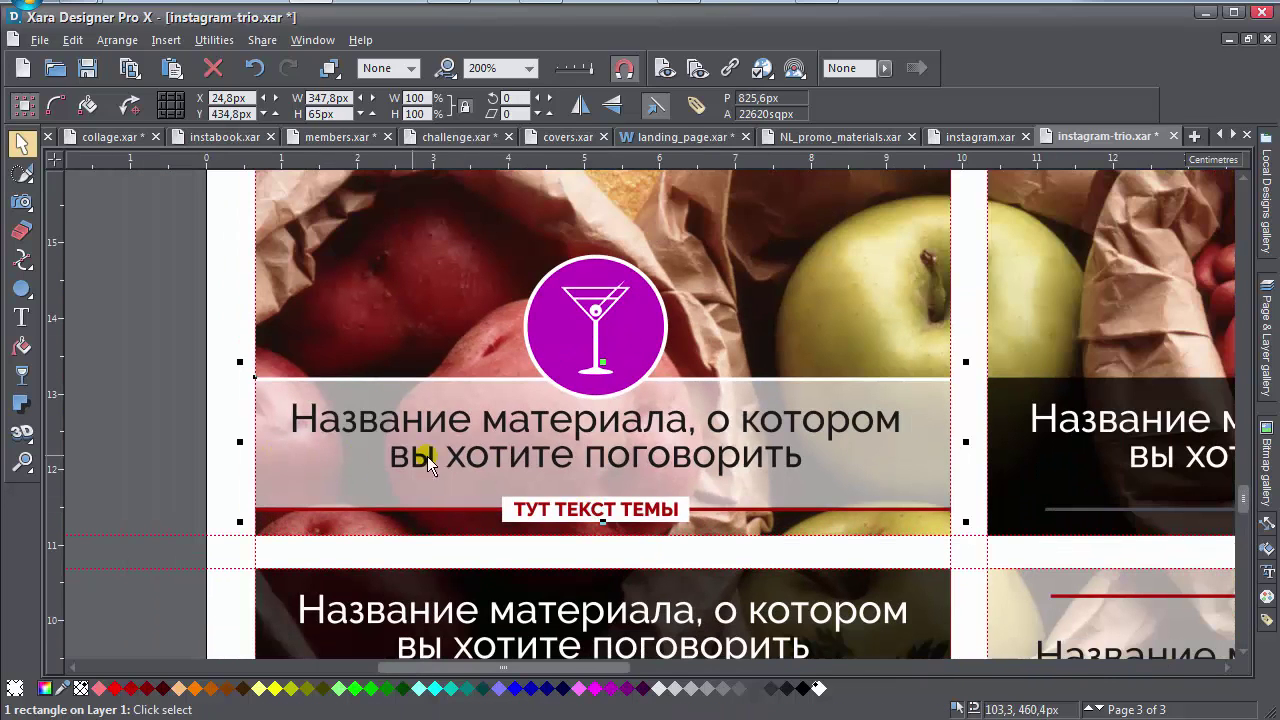
drag(540, 456, 540, 466)
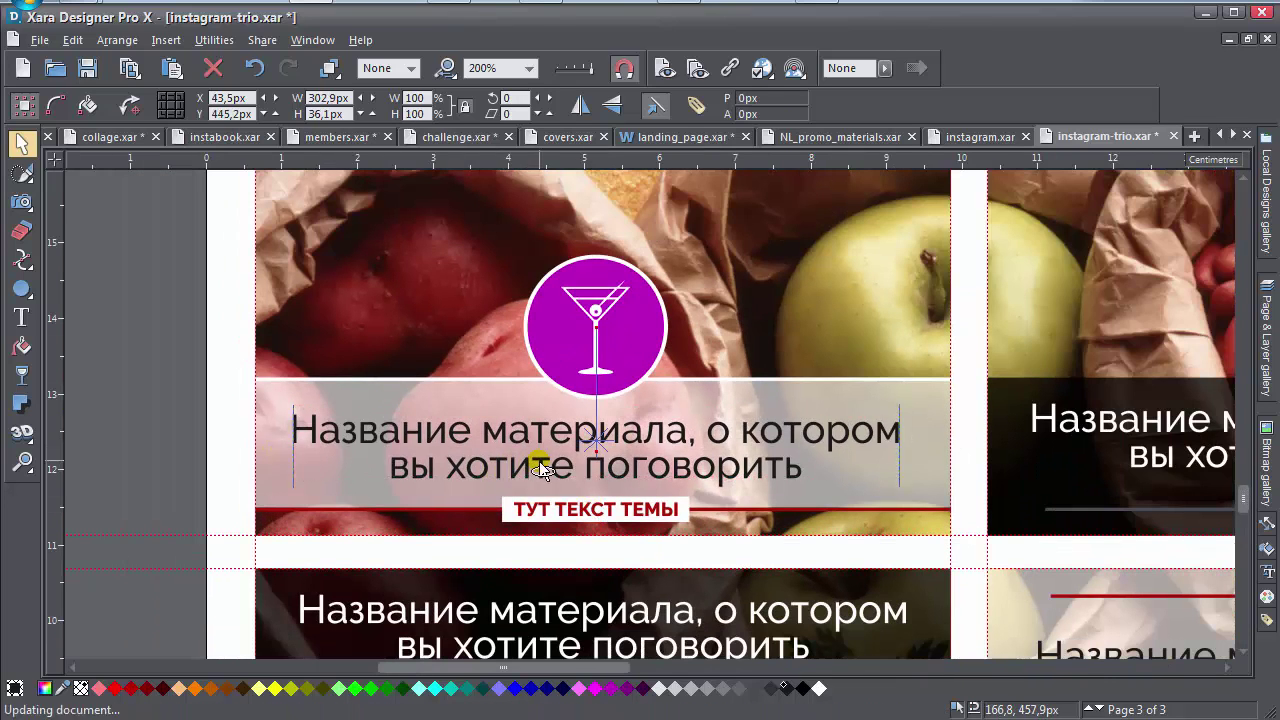
Shorten the dark caption band on the upper-middle picture to about 67 px high, ending at the grey line.
click(237, 432)
scroll(580, 400, right, 3)
scroll(529, 429, down, 2)
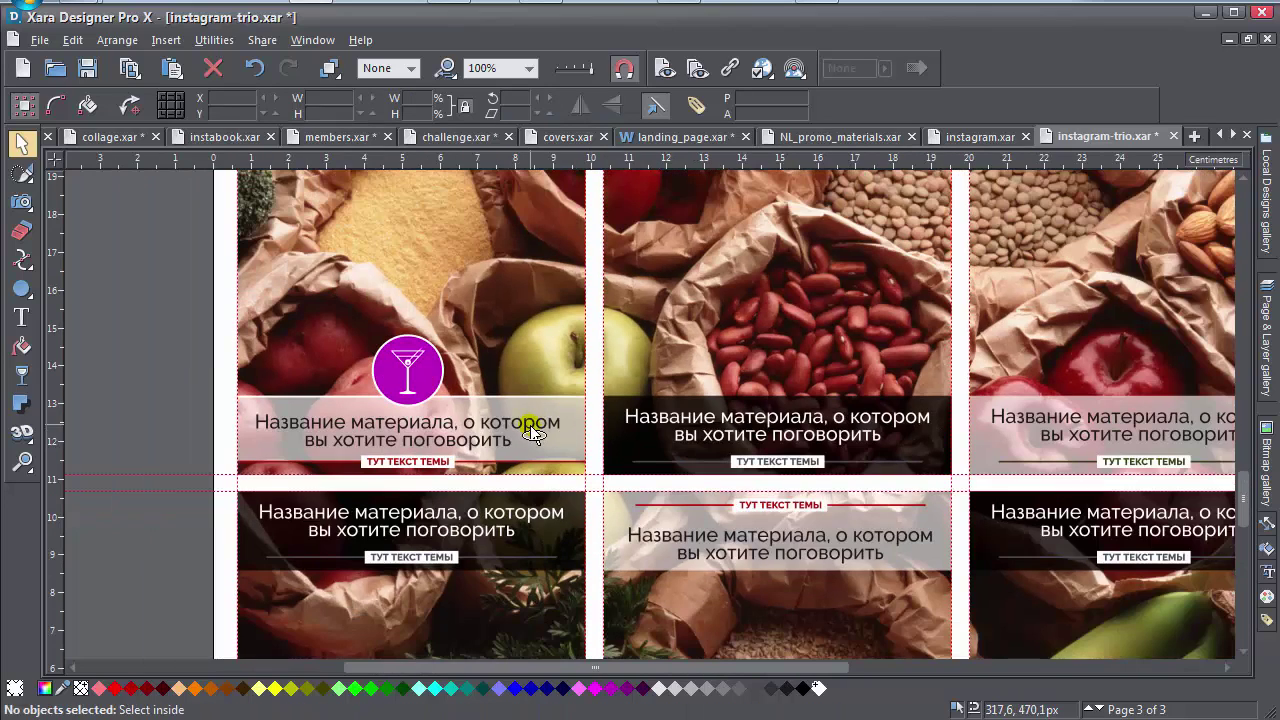
click(761, 441)
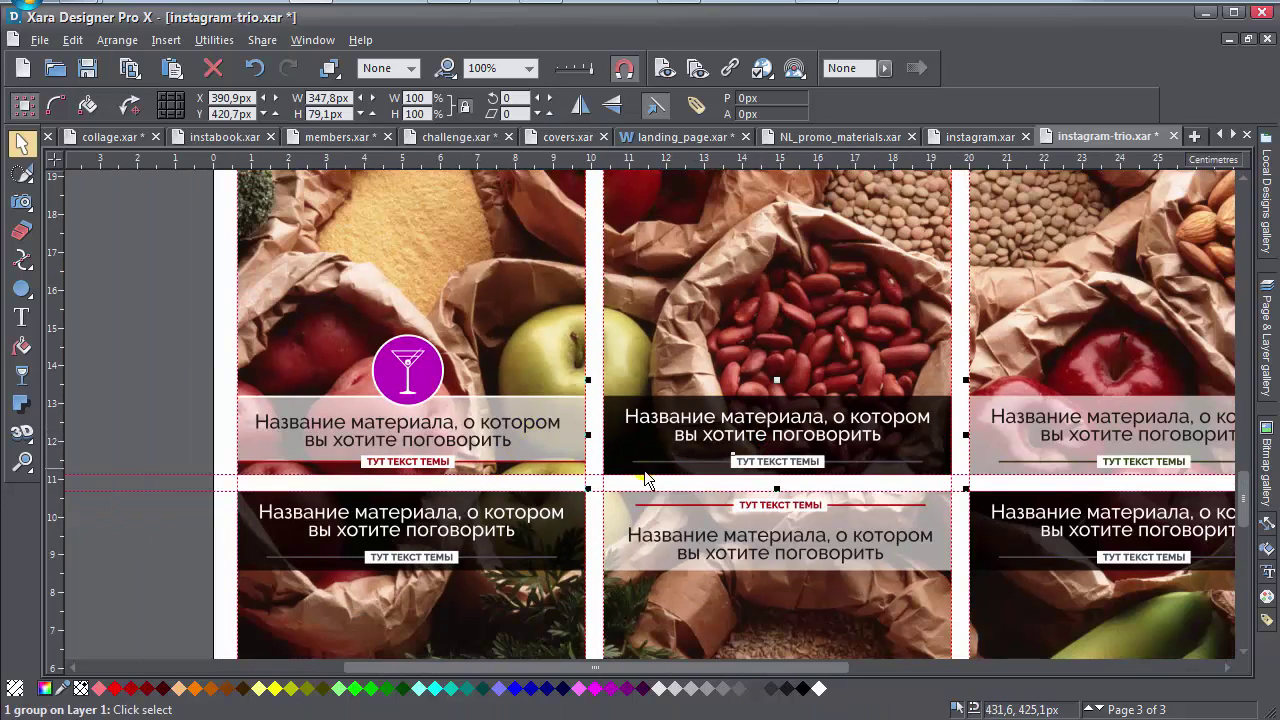
scroll(690, 458, up, 2)
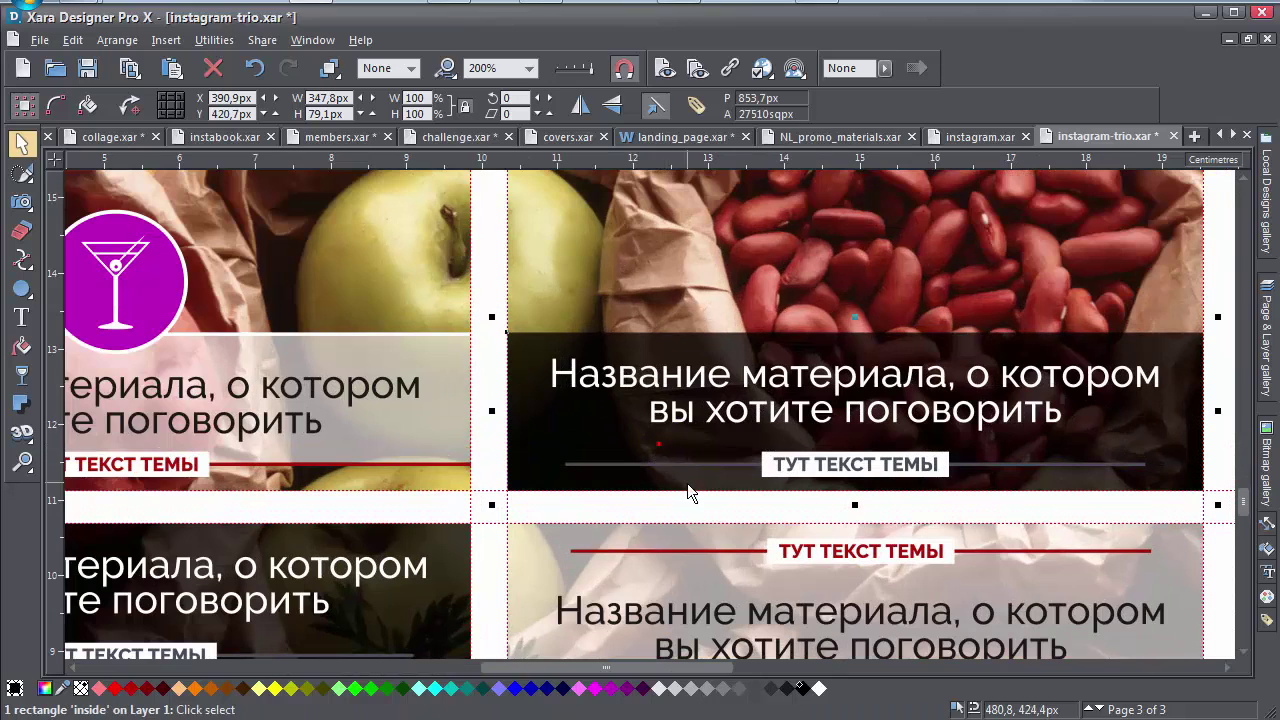
drag(857, 499, 855, 481)
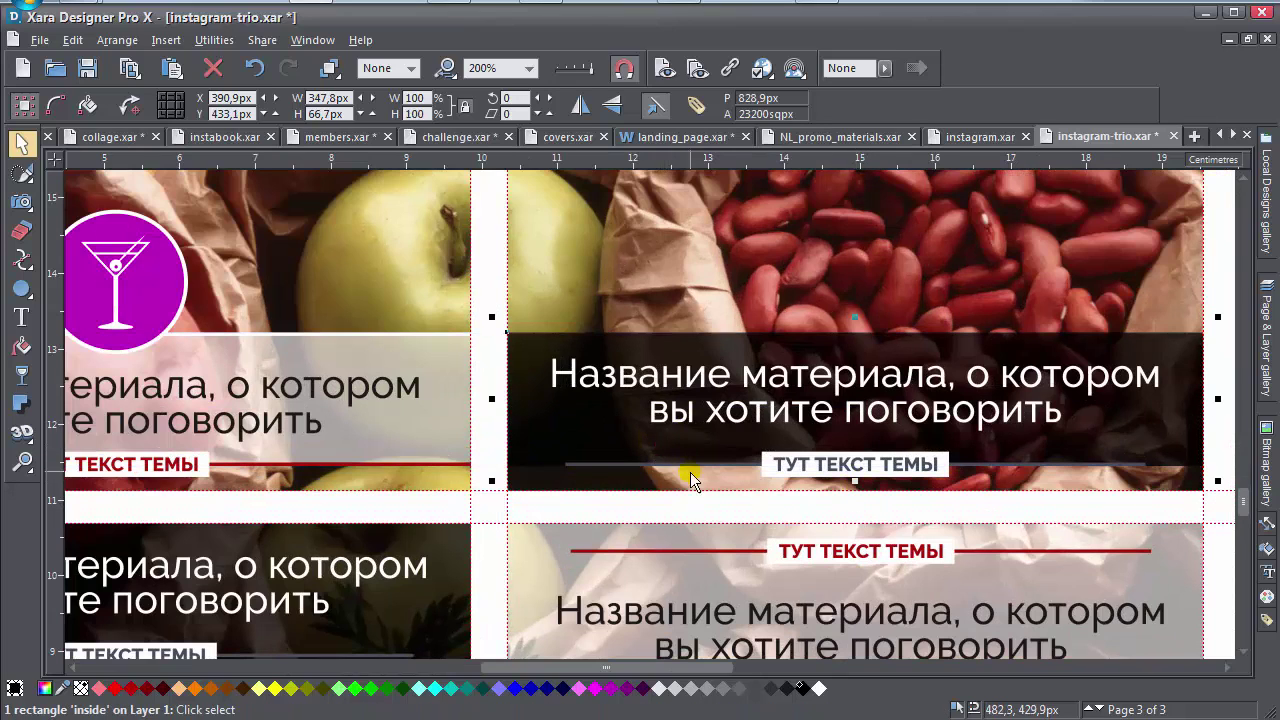
click(667, 470)
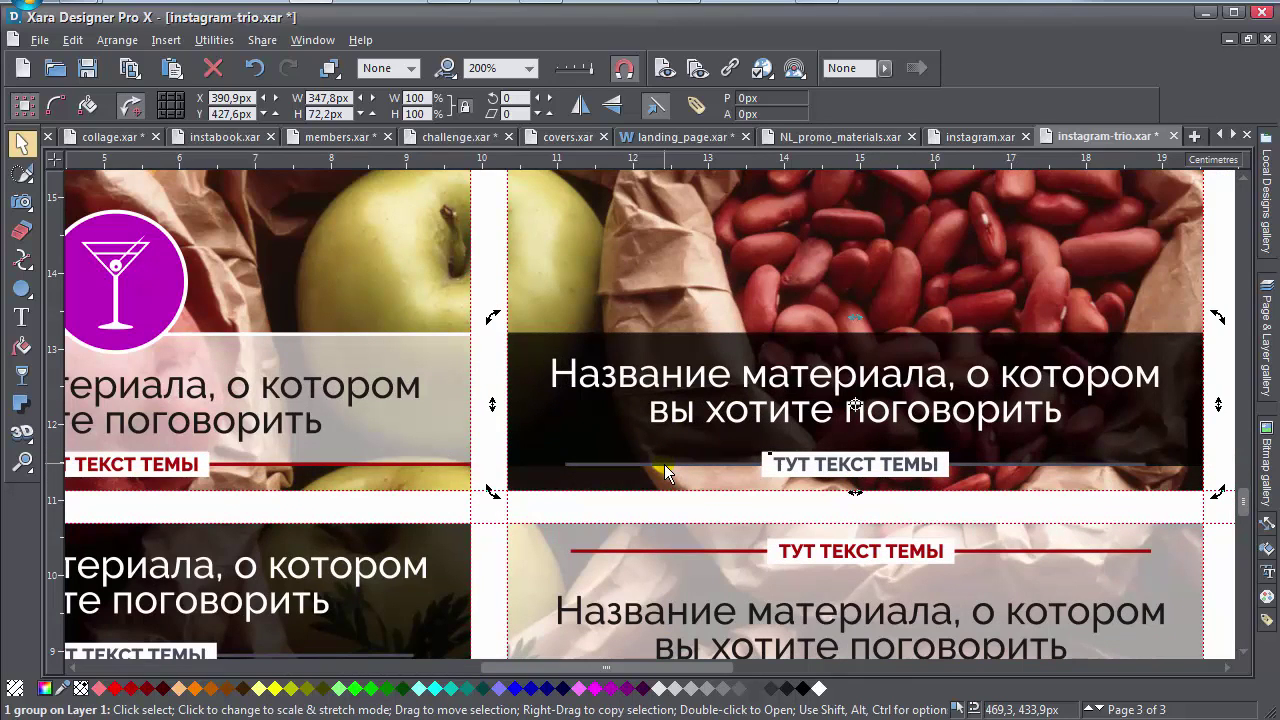
ctrl+click(667, 470)
click(647, 428)
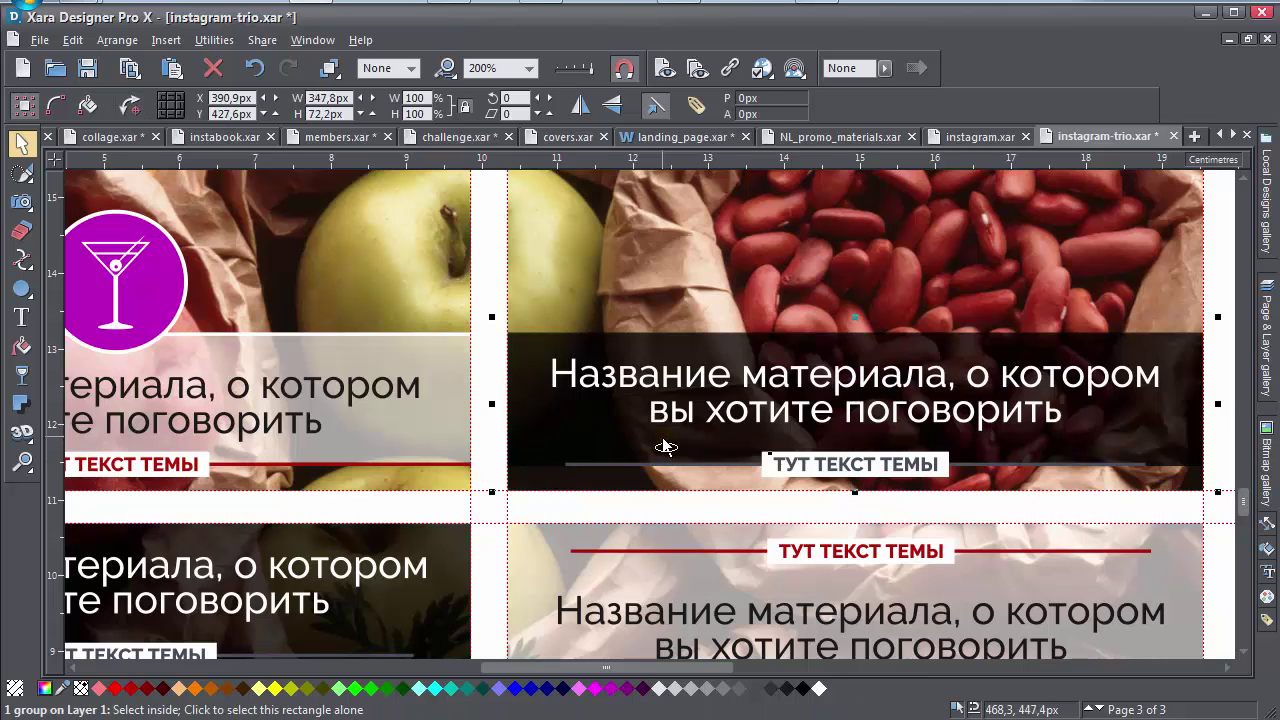
Copy the purple circle and glass symbol to the upper-middle picture's caption and move its title text slightly down.
click(121, 295)
shift+click(158, 290)
drag(158, 290, 889, 277)
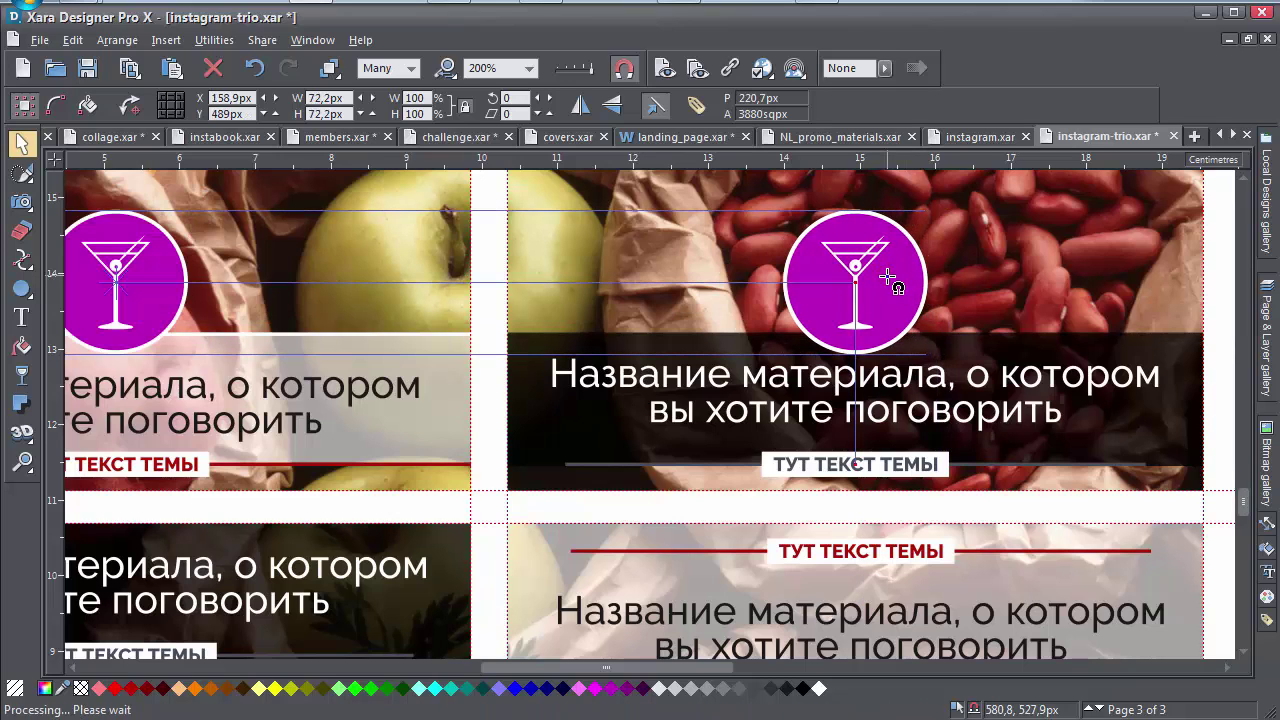
click(800, 416)
drag(800, 416, 800, 427)
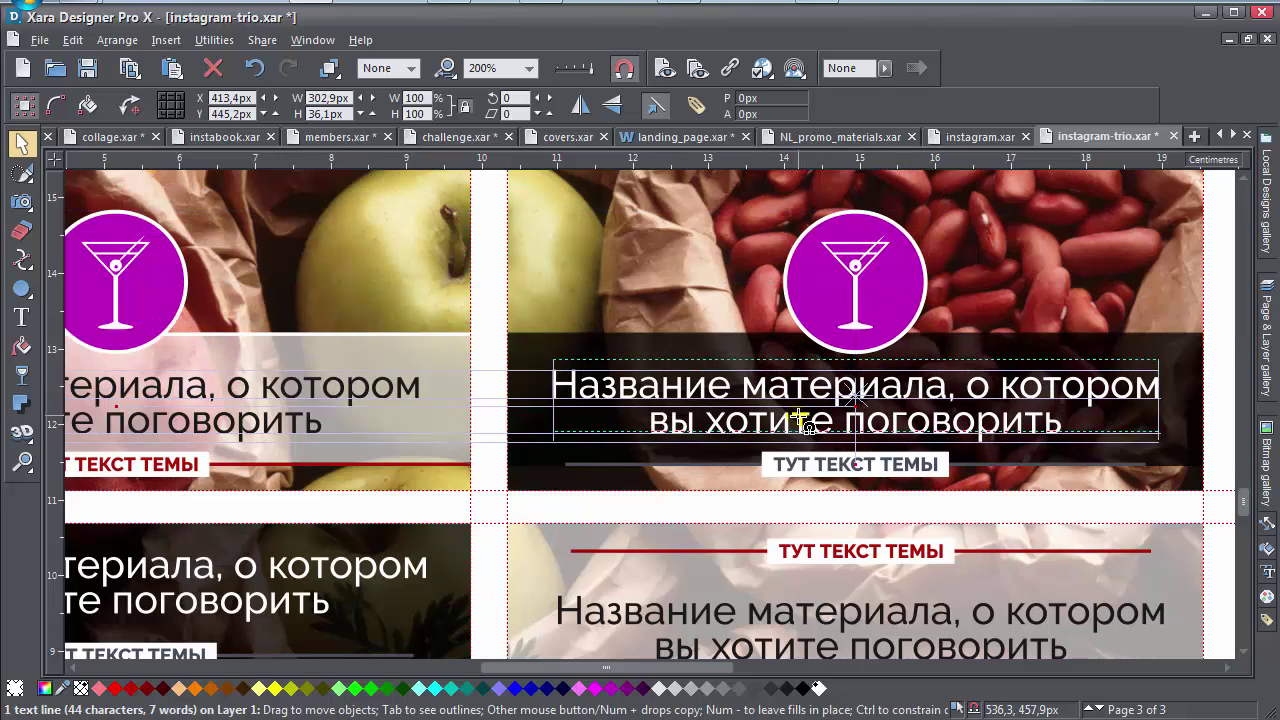
Copy the grey line to the upper edge of the dark caption band on the upper-middle picture.
click(717, 464)
drag(717, 464, 727, 338)
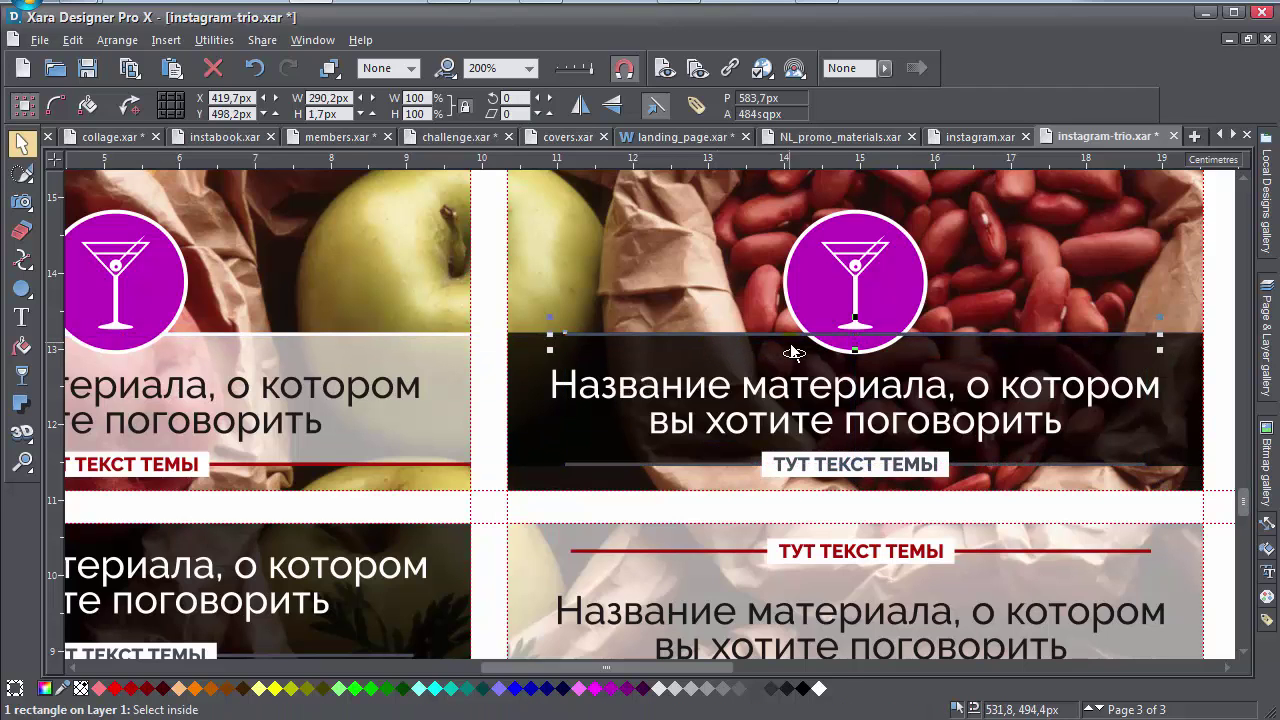
scroll(790, 343, up, 3)
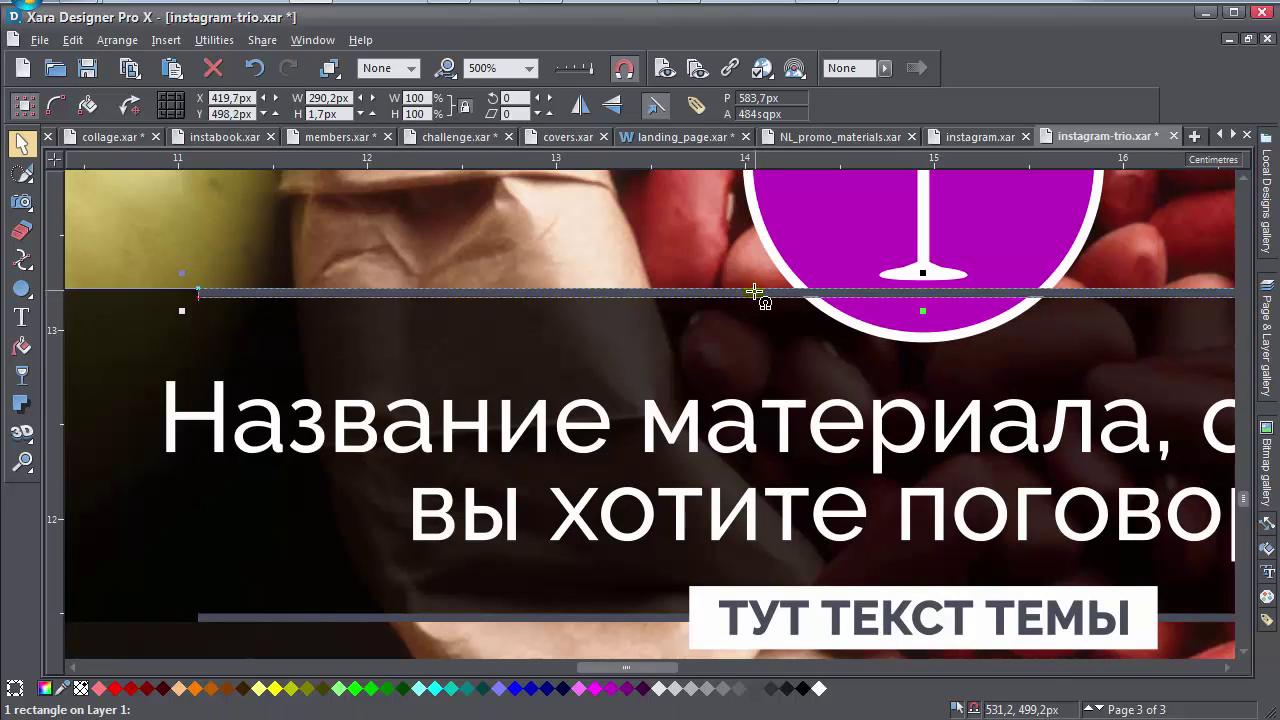
scroll(701, 352, down, 2)
scroll(701, 352, down, 1)
Stretch both grey caption lines on both sides to the full width of the upper-middle picture, about 348 px.
shift+click(548, 497)
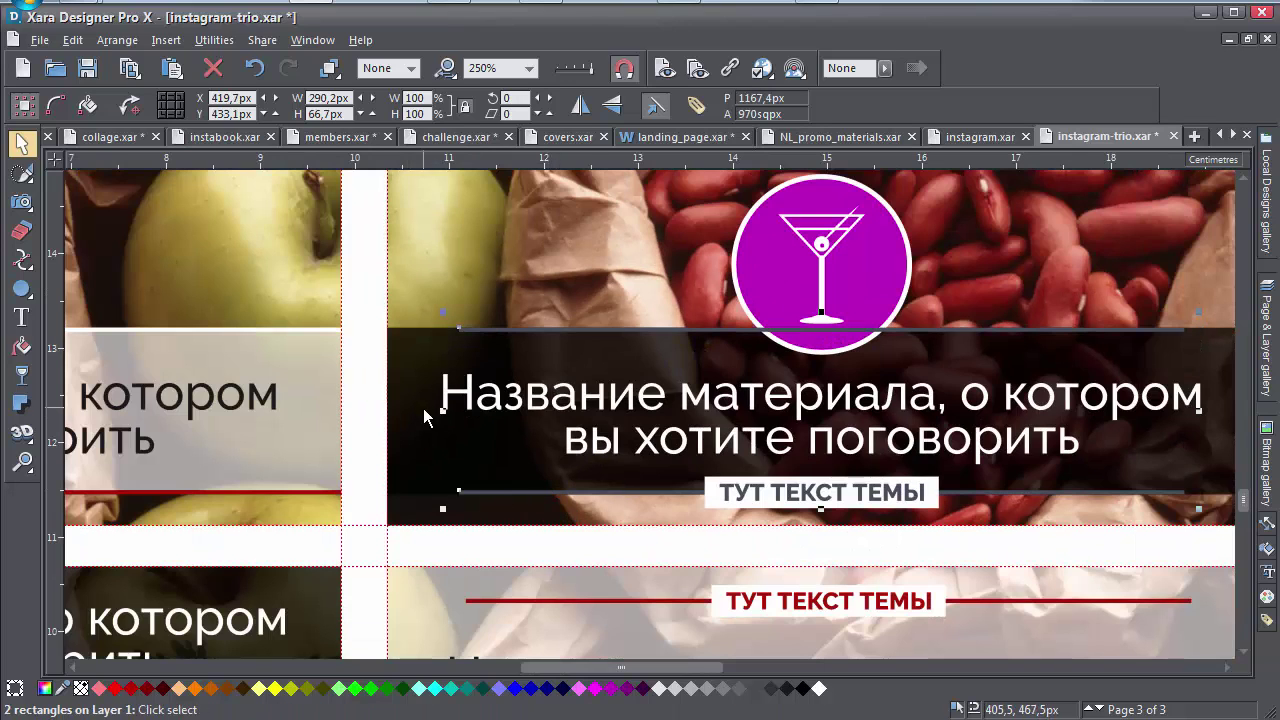
drag(440, 412, 372, 395)
drag(916, 396, 560, 430)
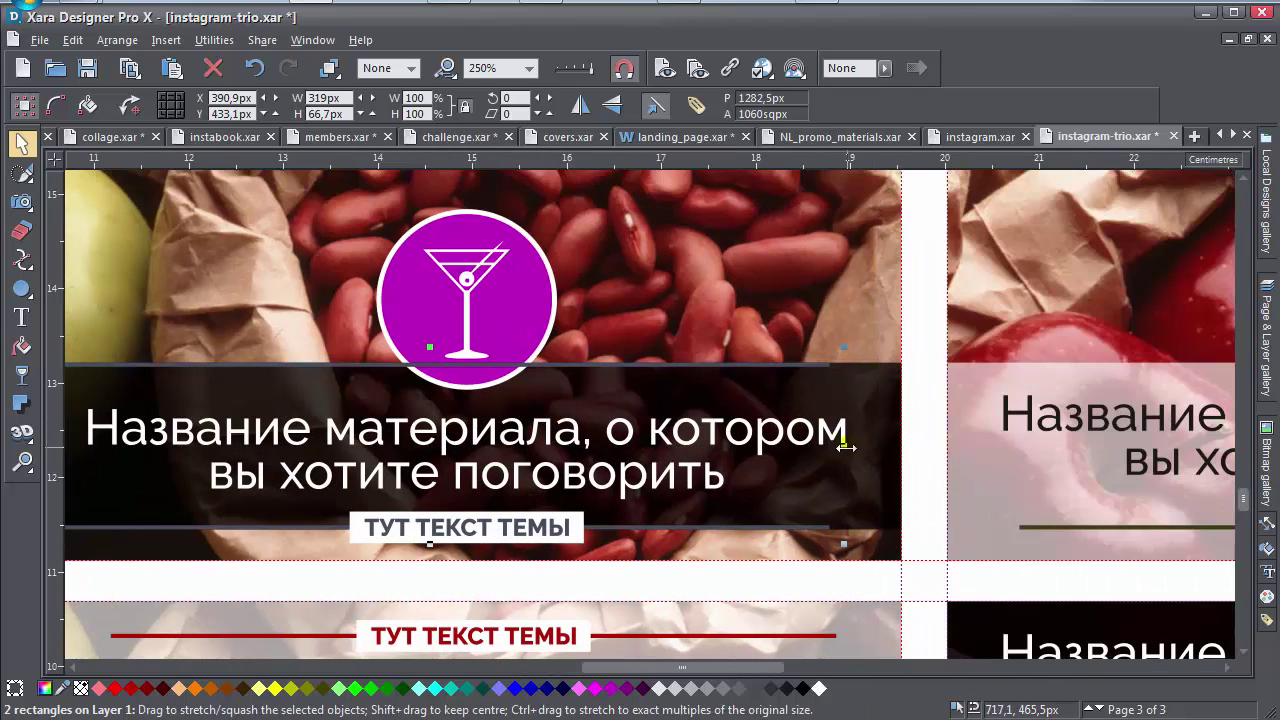
drag(844, 446, 921, 448)
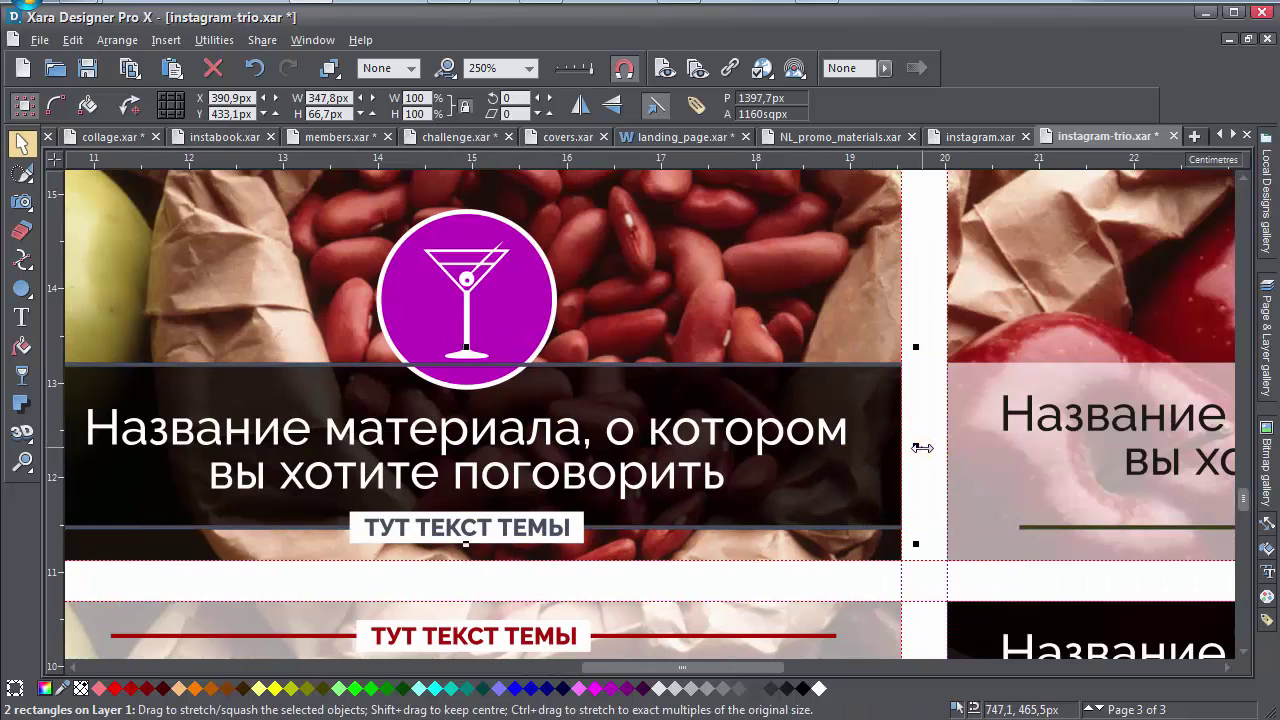
click(922, 505)
Colour the dark caption's upper line white and bring the purple circle and glass symbol in front of it.
click(700, 366)
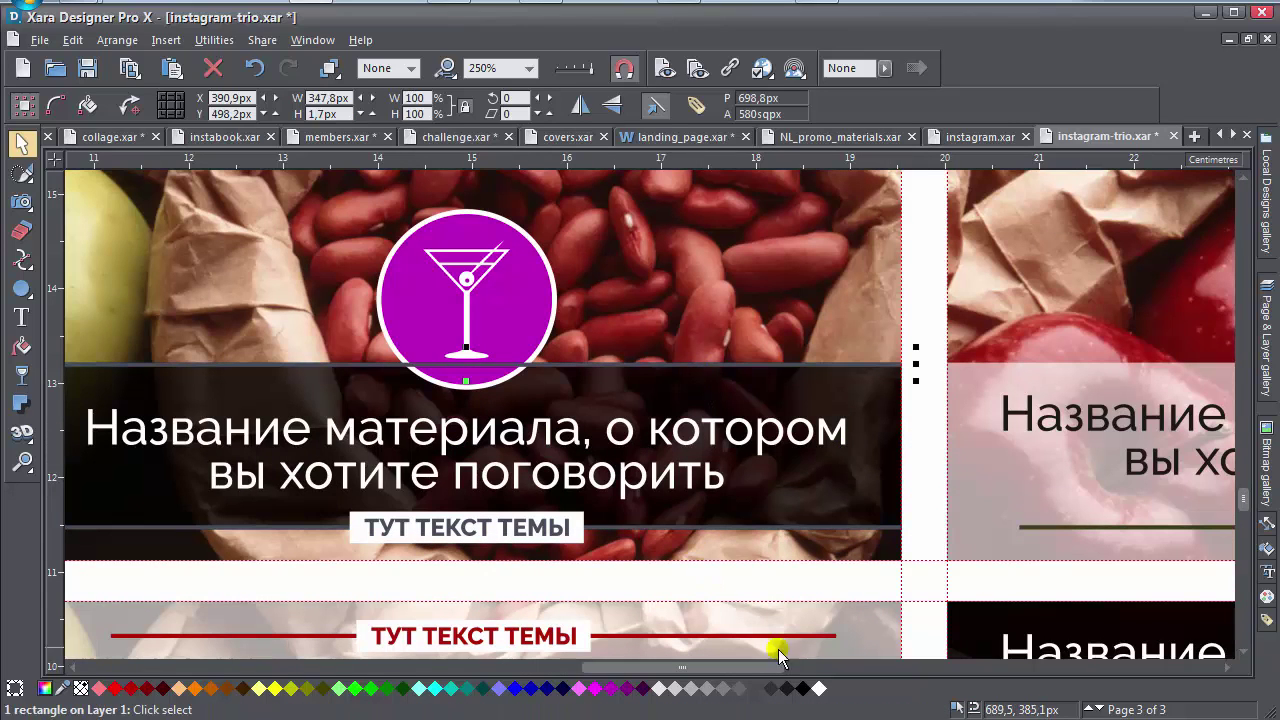
click(819, 688)
click(475, 300)
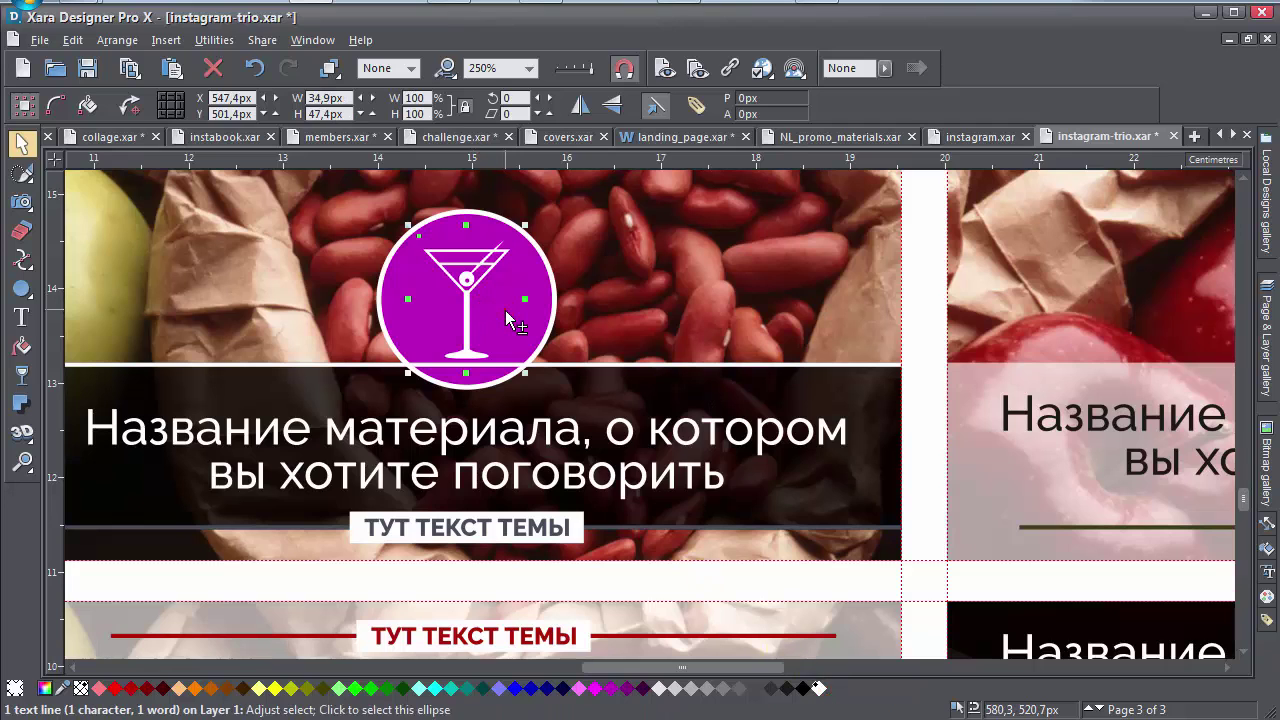
shift+click(506, 315)
click(912, 320)
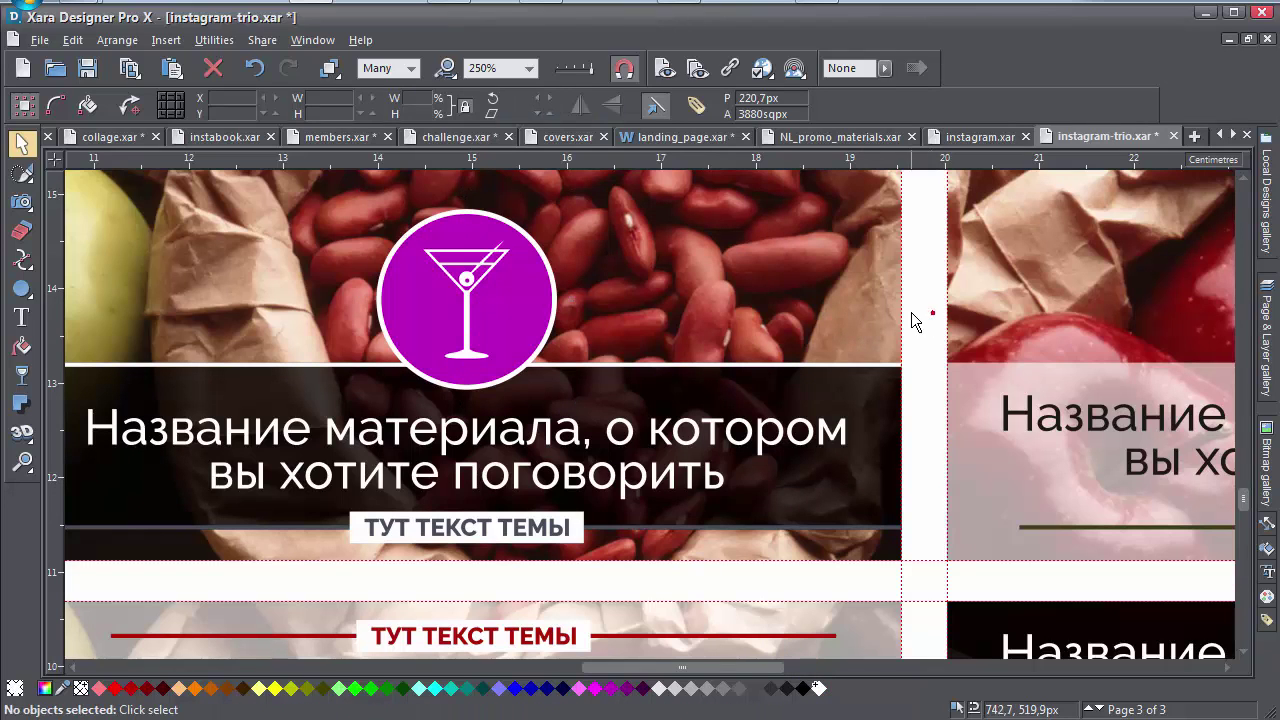
Fill the circle on the upper-middle picture with red.
click(541, 304)
click(117, 688)
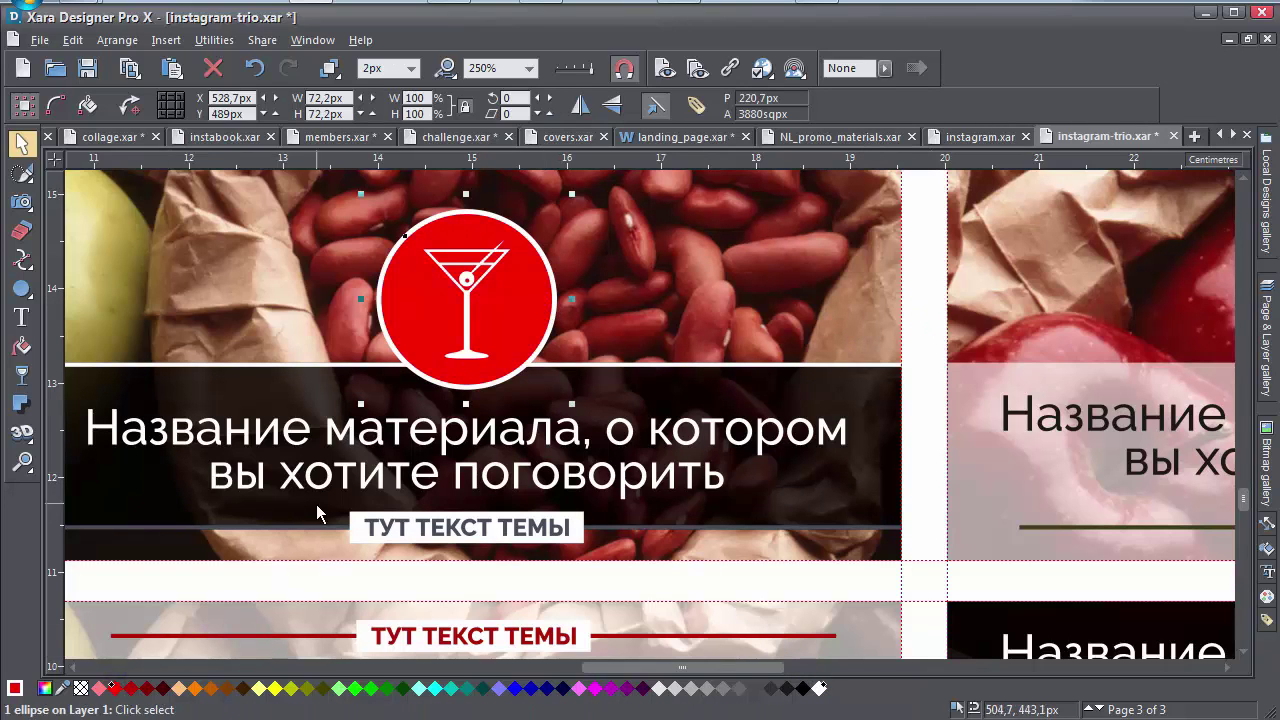
scroll(395, 459, down, 2)
scroll(571, 449, left, 3)
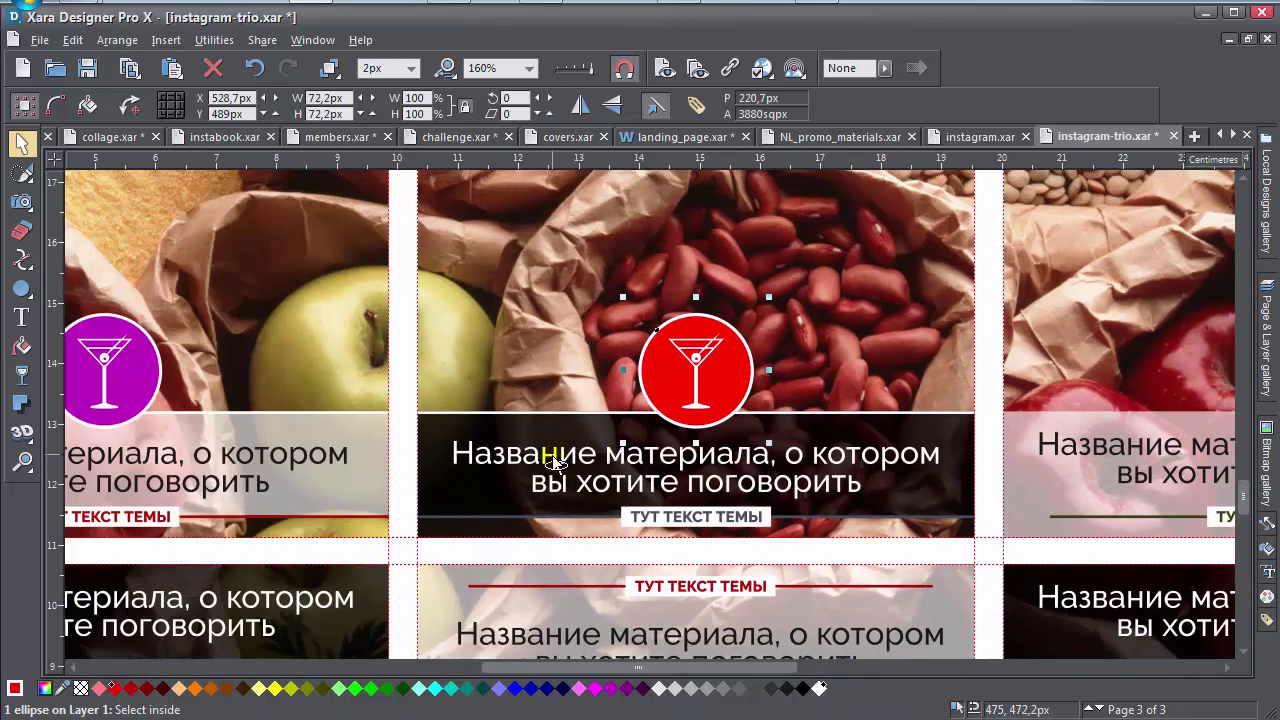
Recolour the dark caption's lower line with a colour picked from the photos.
click(505, 519)
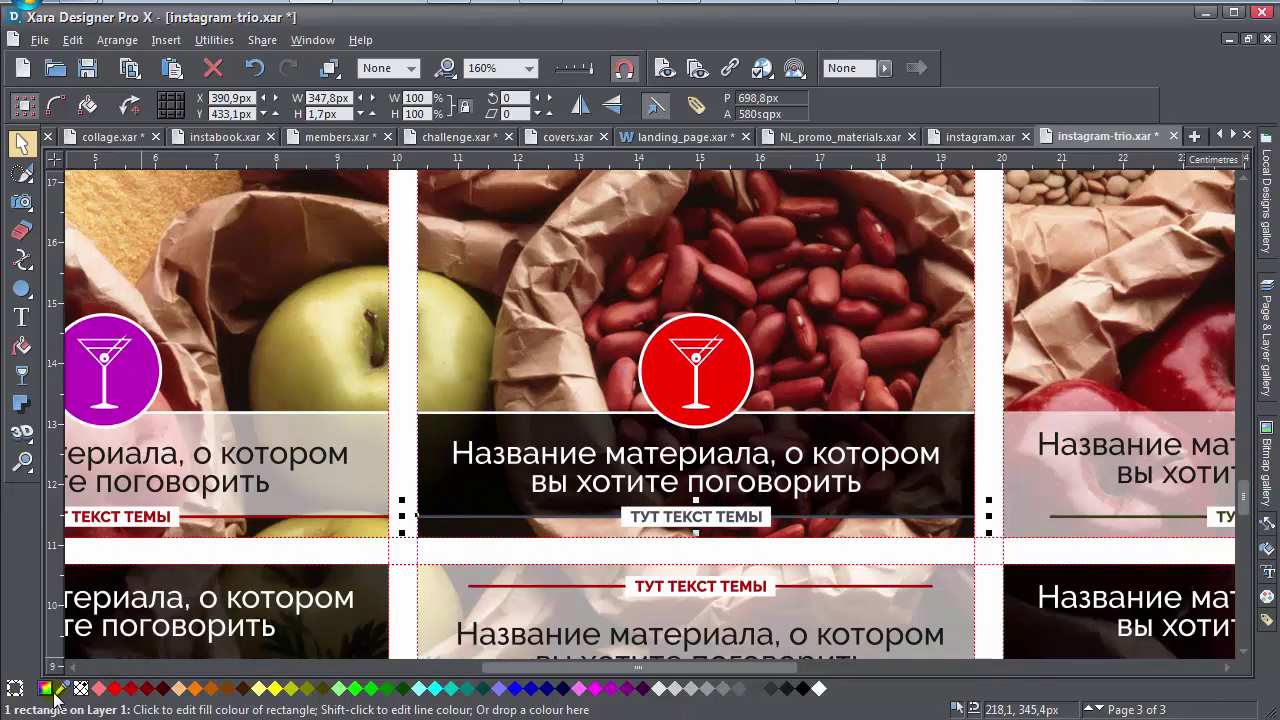
drag(63, 688, 108, 620)
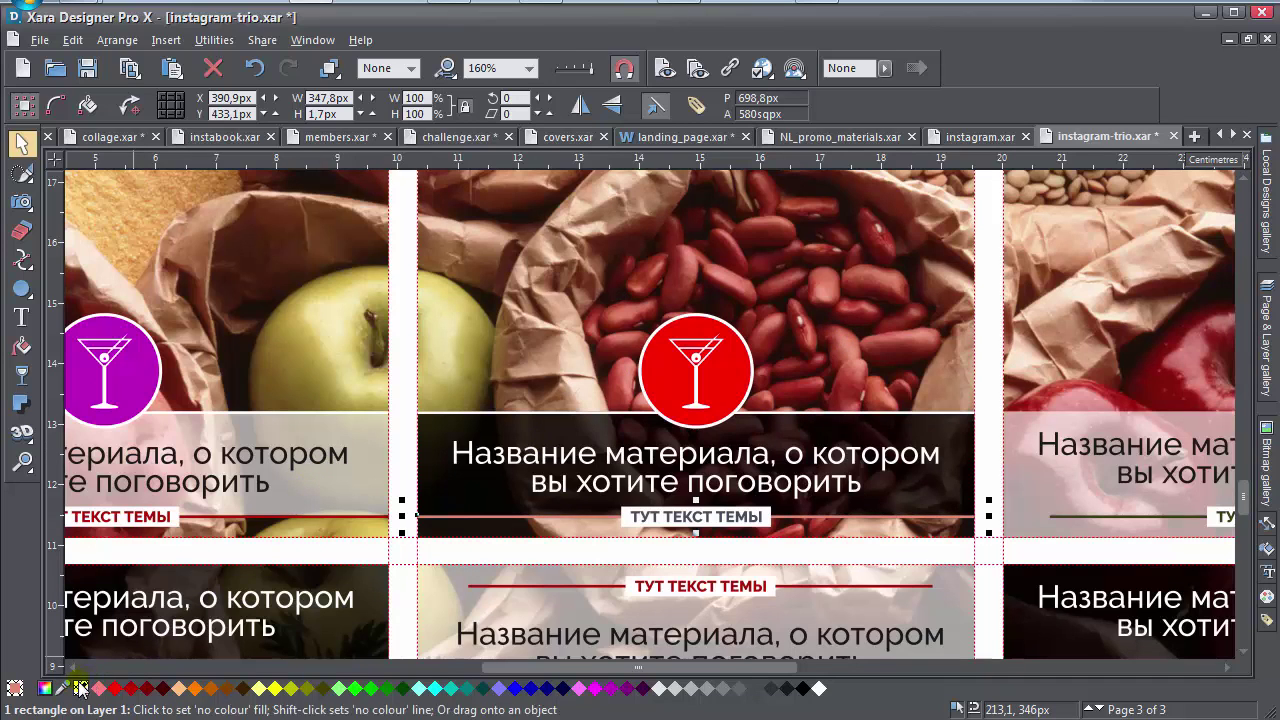
drag(63, 688, 756, 290)
scroll(328, 265, down, 1)
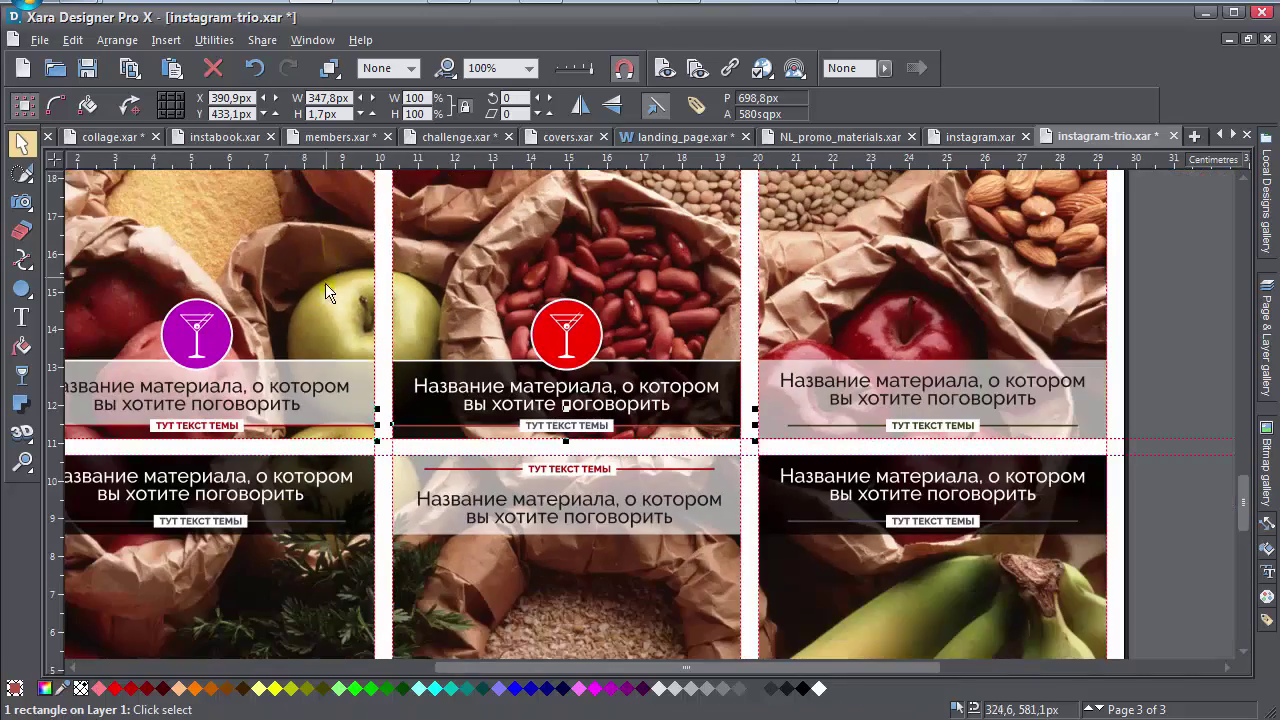
scroll(325, 290, down, 1)
scroll(474, 409, up, 4)
scroll(491, 437, down, 4)
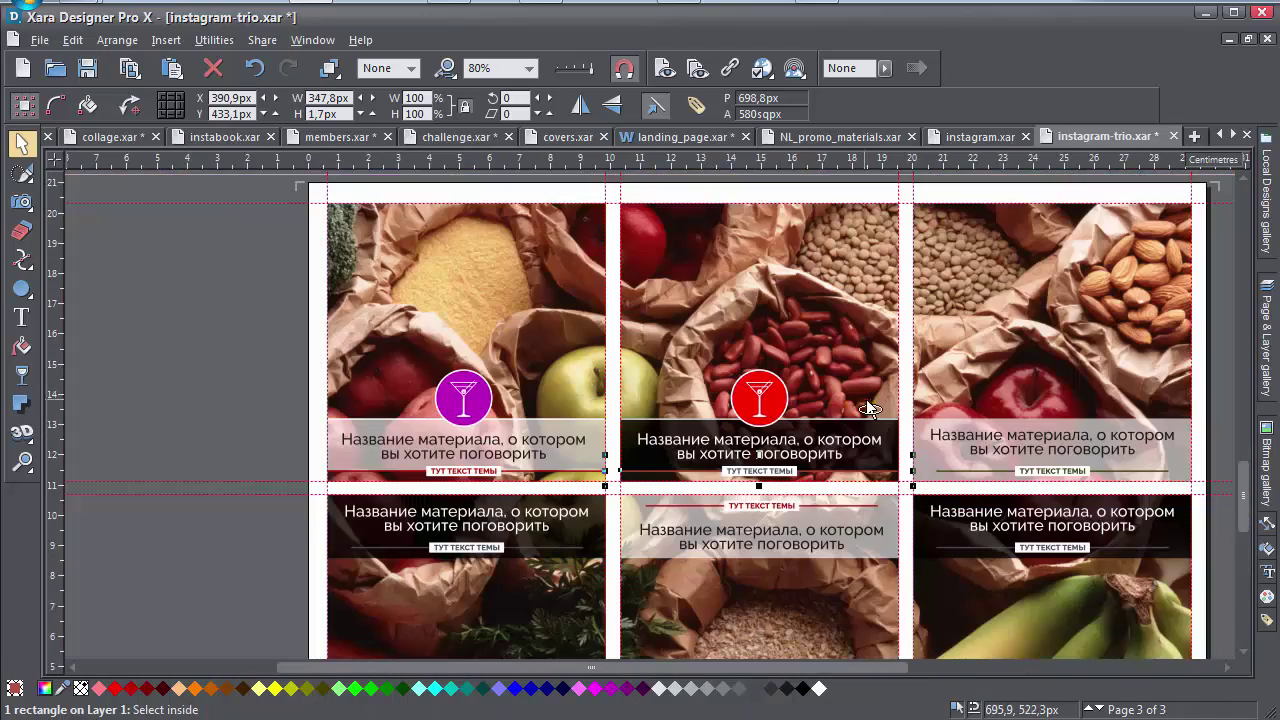
Replace the glass symbol in the red circle with the Webdings chipmunk, character 8.
scroll(868, 408, right, 5)
click(1034, 371)
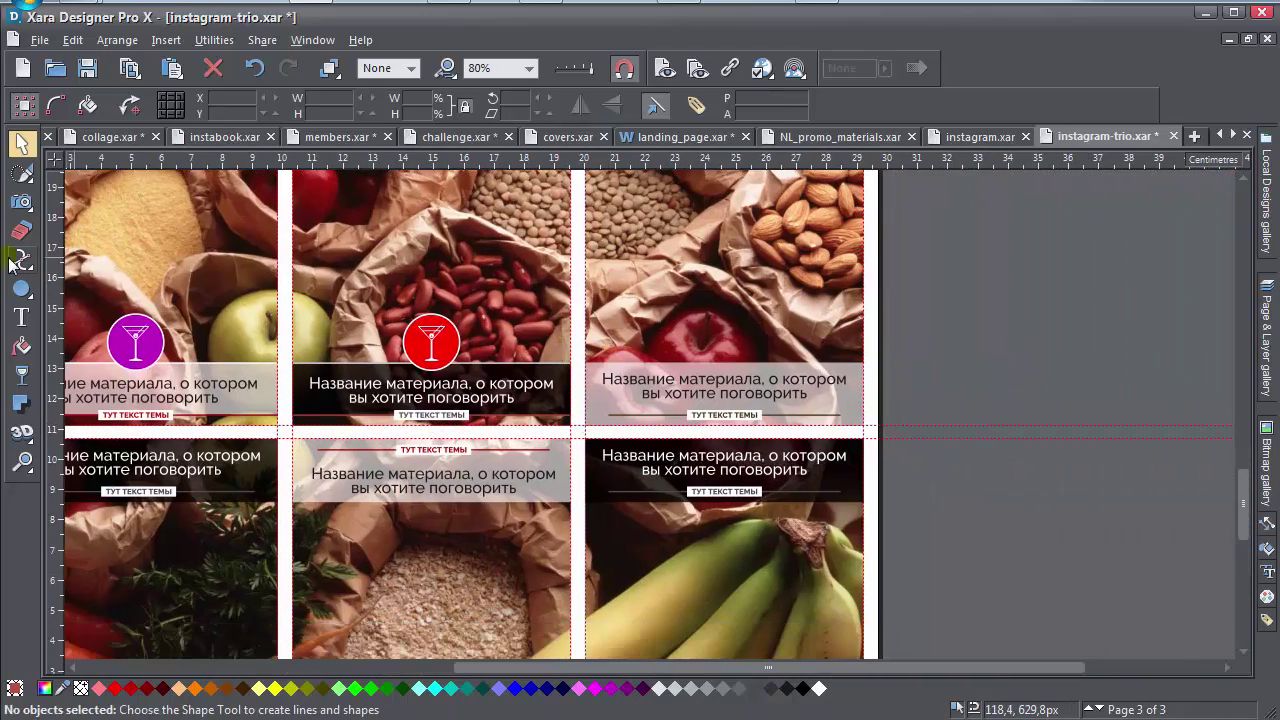
click(21, 319)
double_click(431, 340)
text(8)
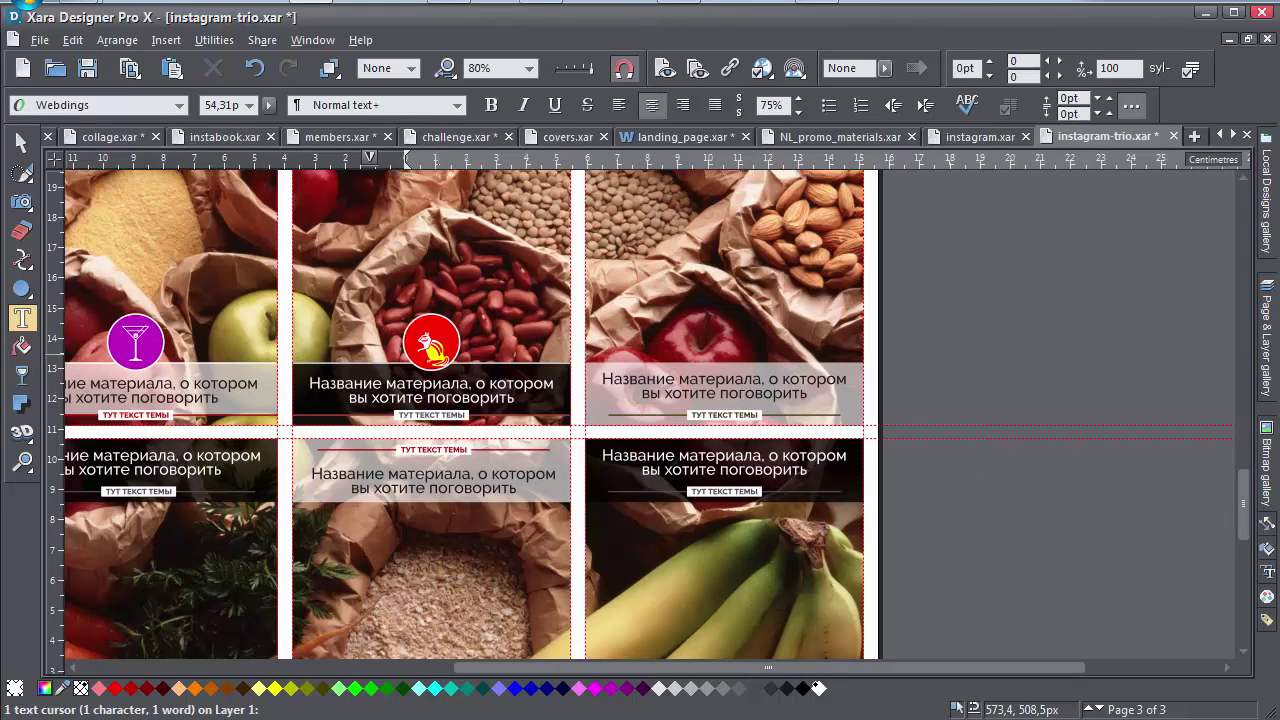
Move the chipmunk symbol to the centre of the red circle.
click(21, 143)
scroll(454, 407, up, 3)
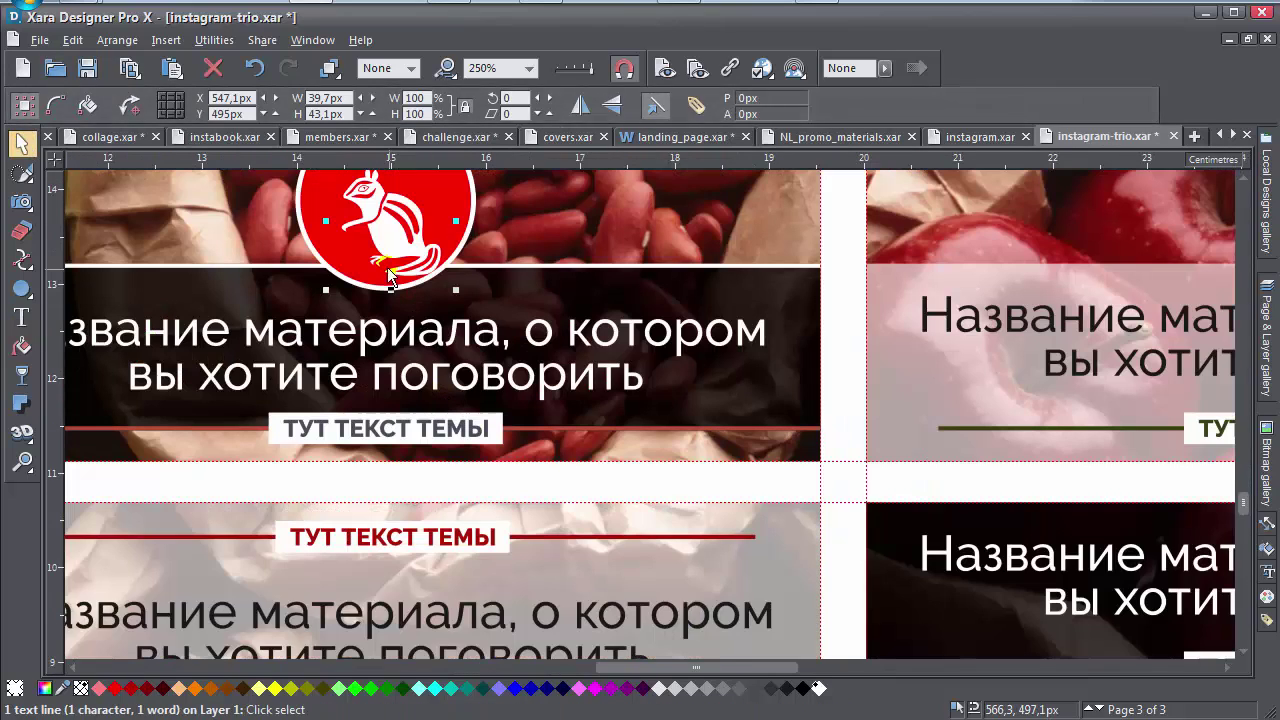
scroll(390, 278, up, 2)
drag(426, 370, 410, 345)
scroll(410, 345, down, 3)
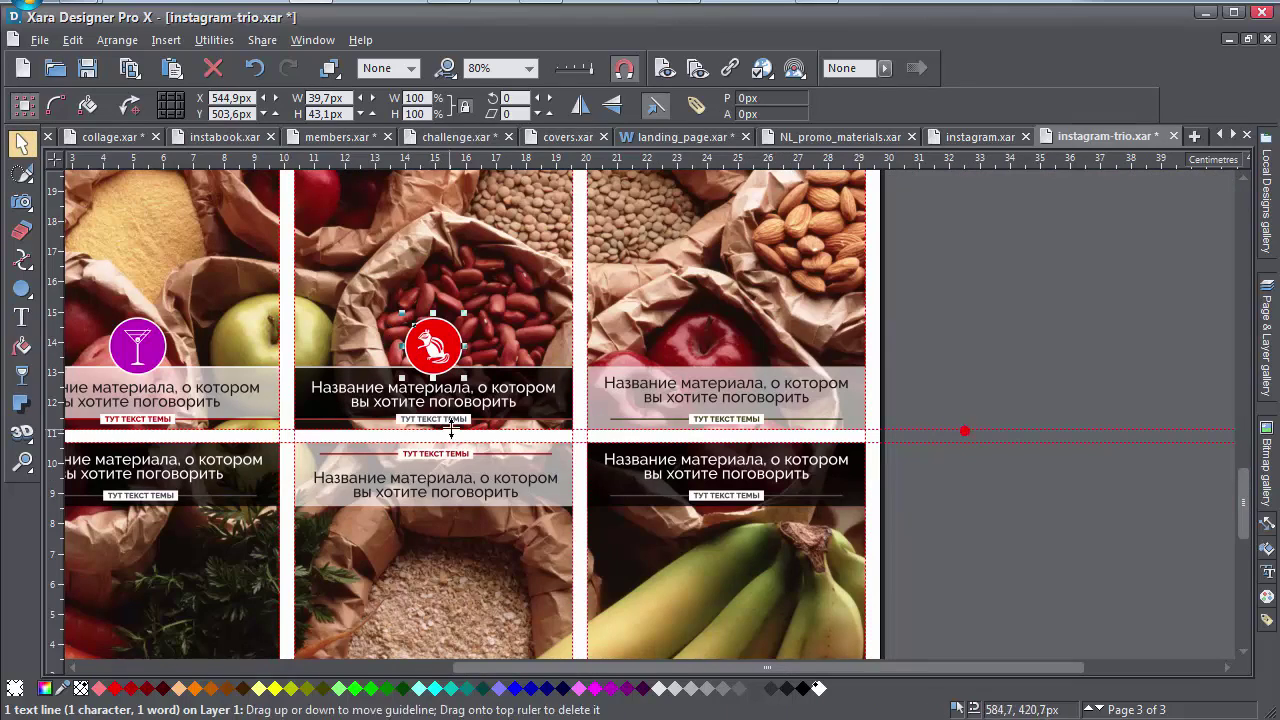
Delete the whole caption with its title, line and topic label from the upper-right picture.
click(897, 374)
scroll(592, 413, left, 3)
scroll(592, 413, up, 1)
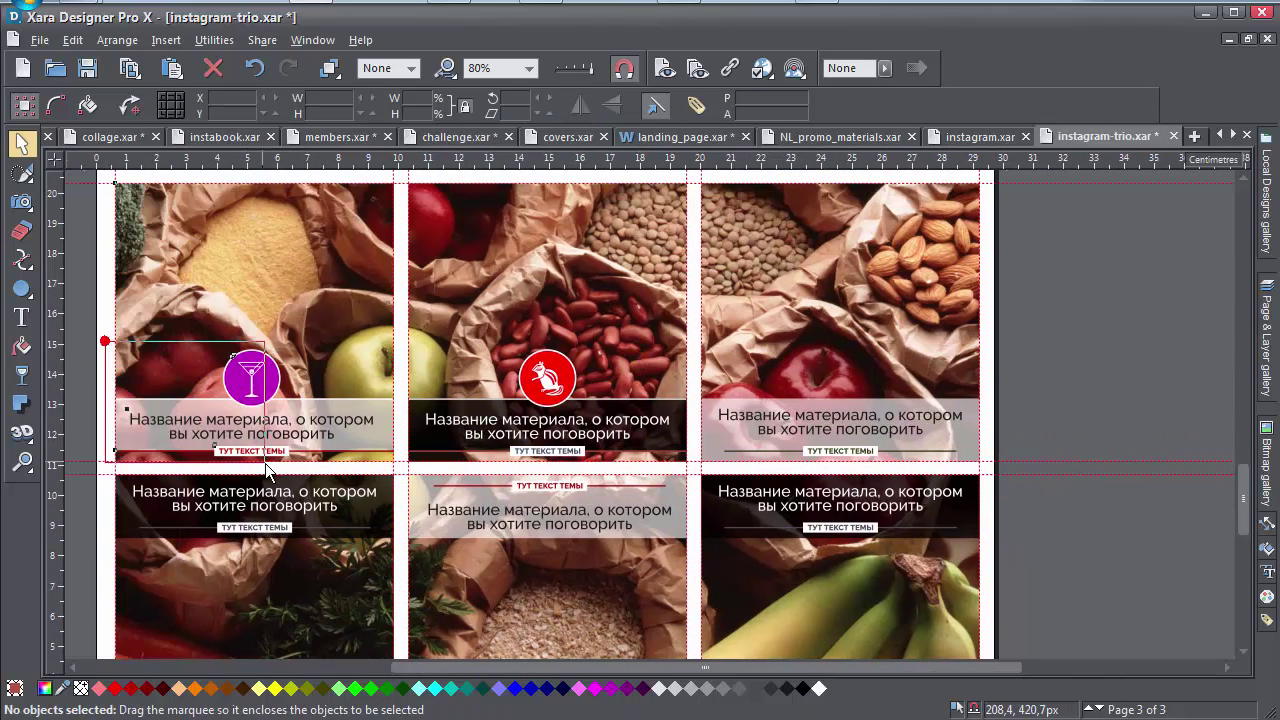
drag(266, 470, 268, 472)
click(851, 449)
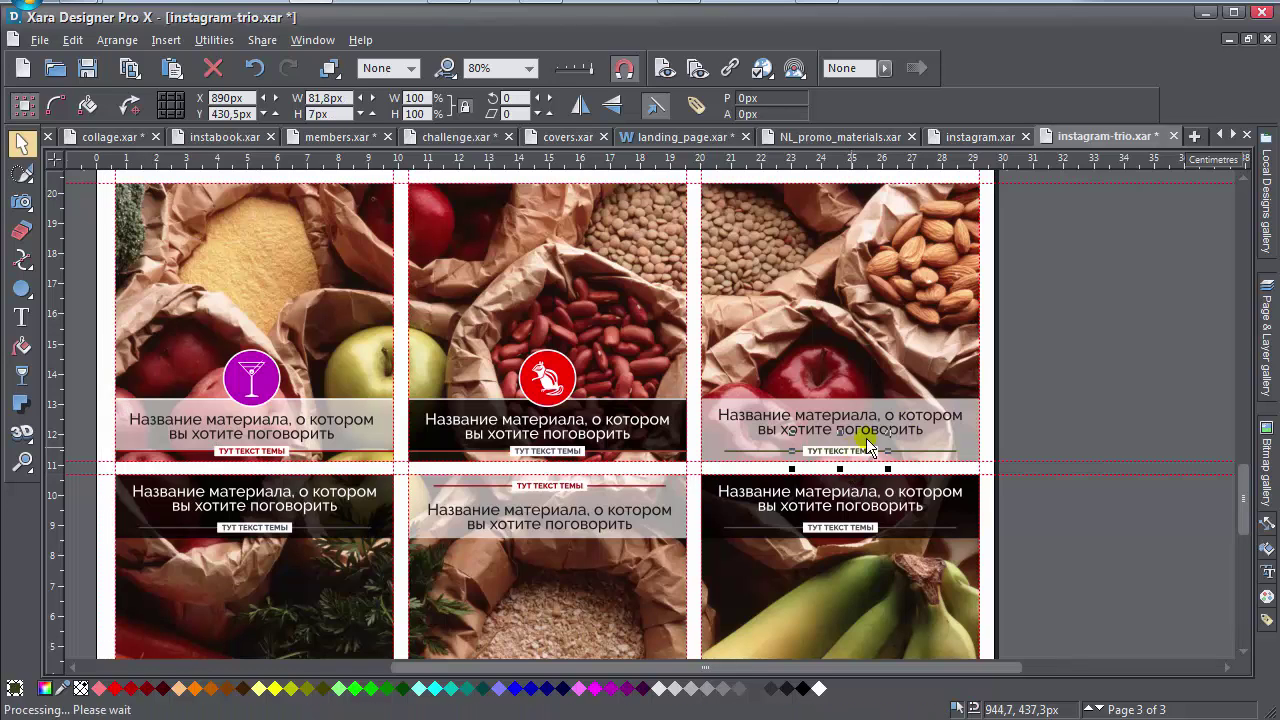
drag(1060, 345, 877, 440)
key(Delete)
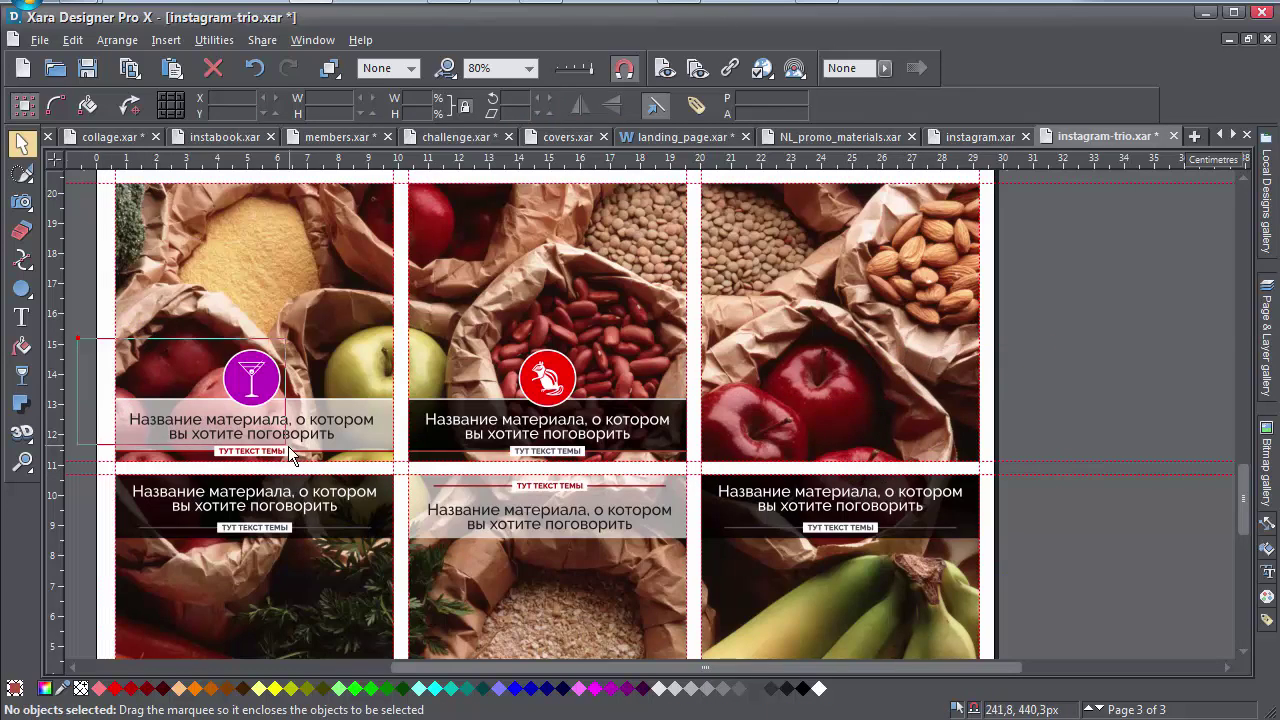
Copy the upper-left picture's complete caption with its purple circle icon onto the upper-right picture.
drag(293, 462, 292, 456)
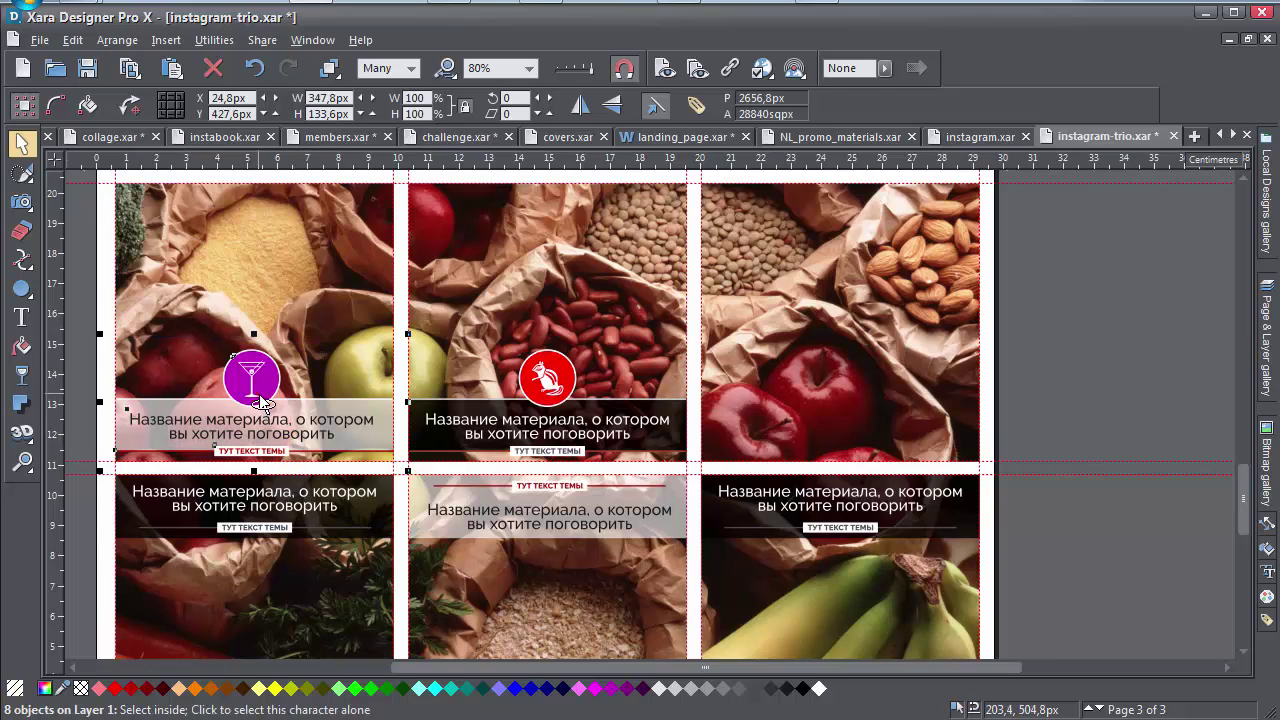
drag(262, 402, 838, 440)
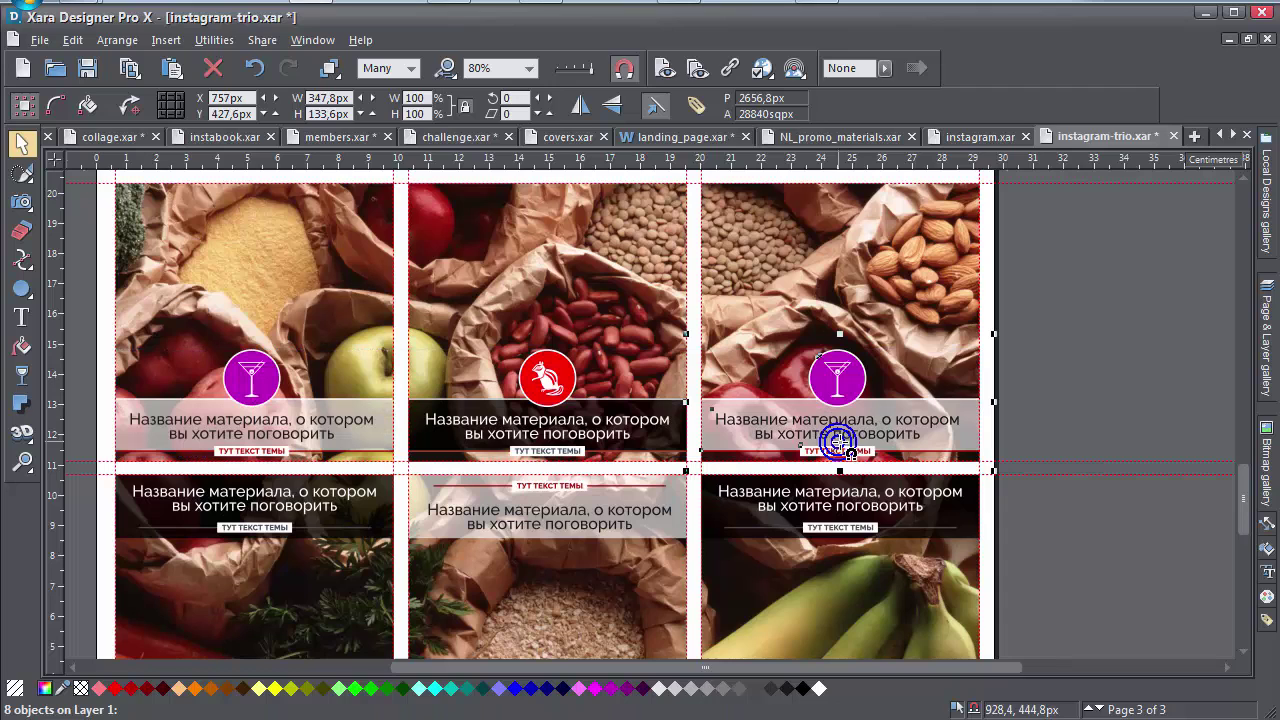
click(1090, 400)
Replace the glass symbol on the upper-right picture with the Webdings world map, character ü.
click(21, 317)
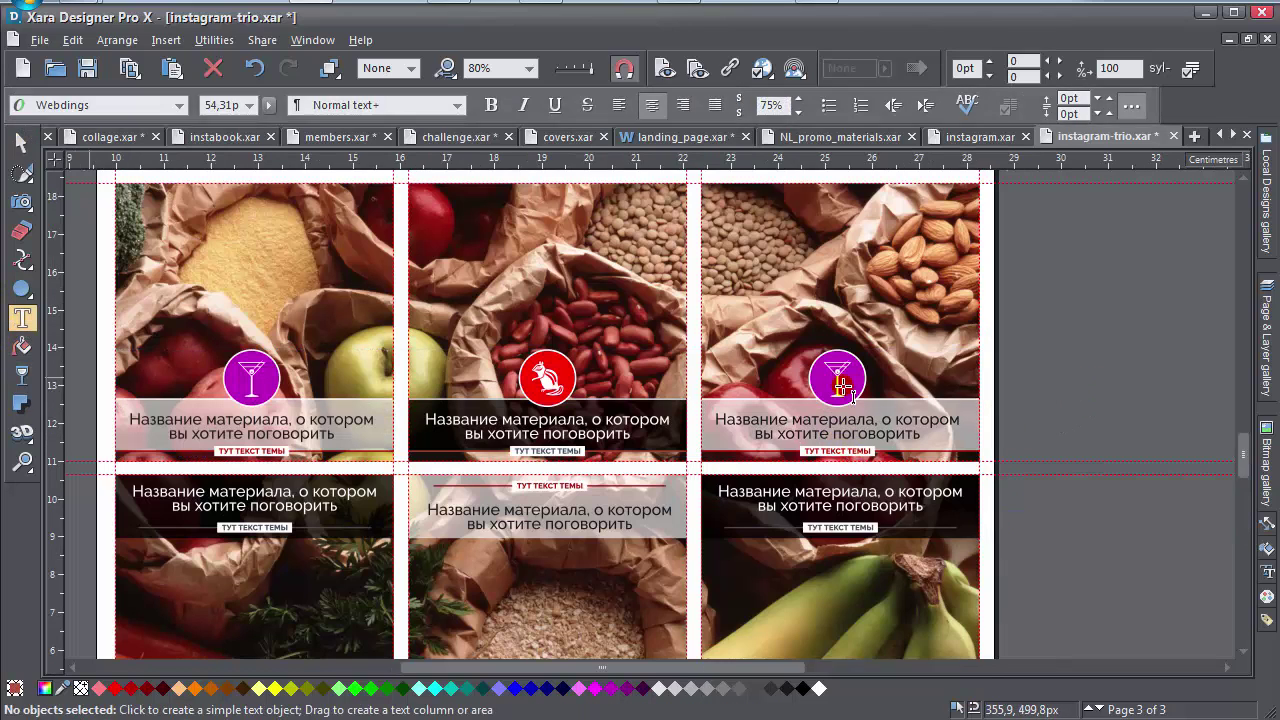
ctrl+scroll(886, 470, up, 2)
double_click(776, 330)
text(ü)
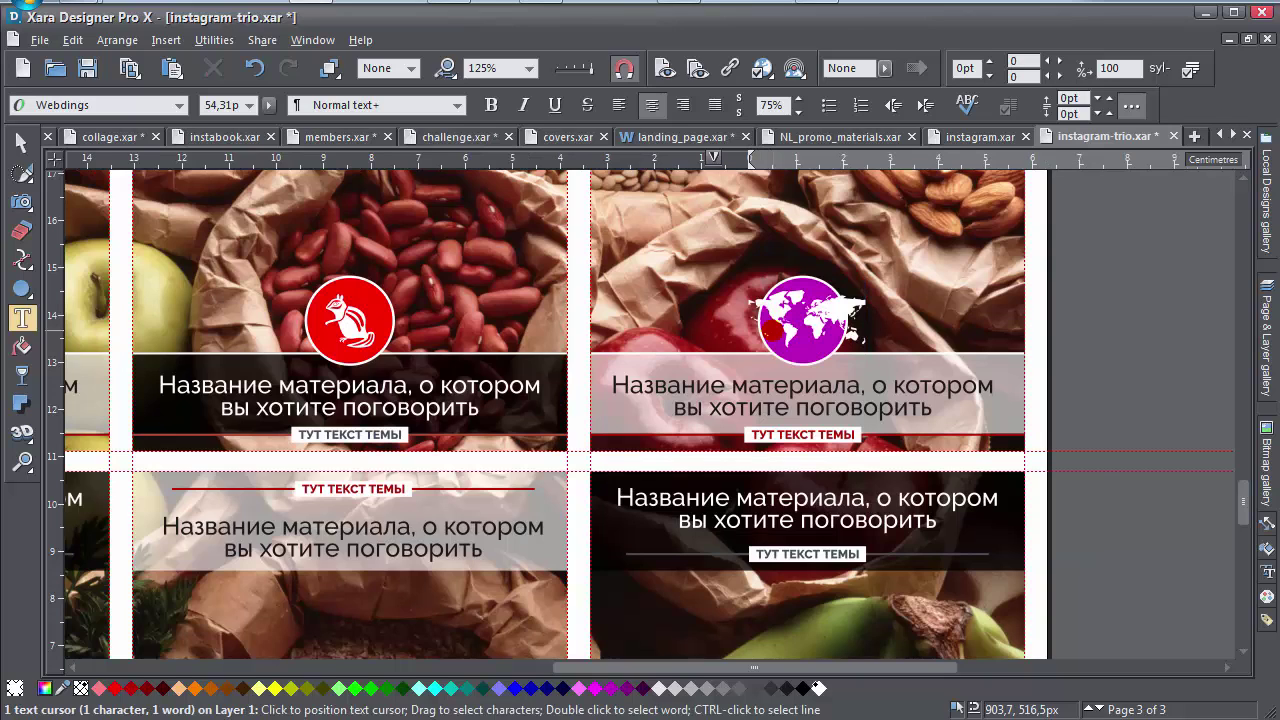
Clip the world map symbol on the upper-right picture to the outline of its purple circle.
click(21, 143)
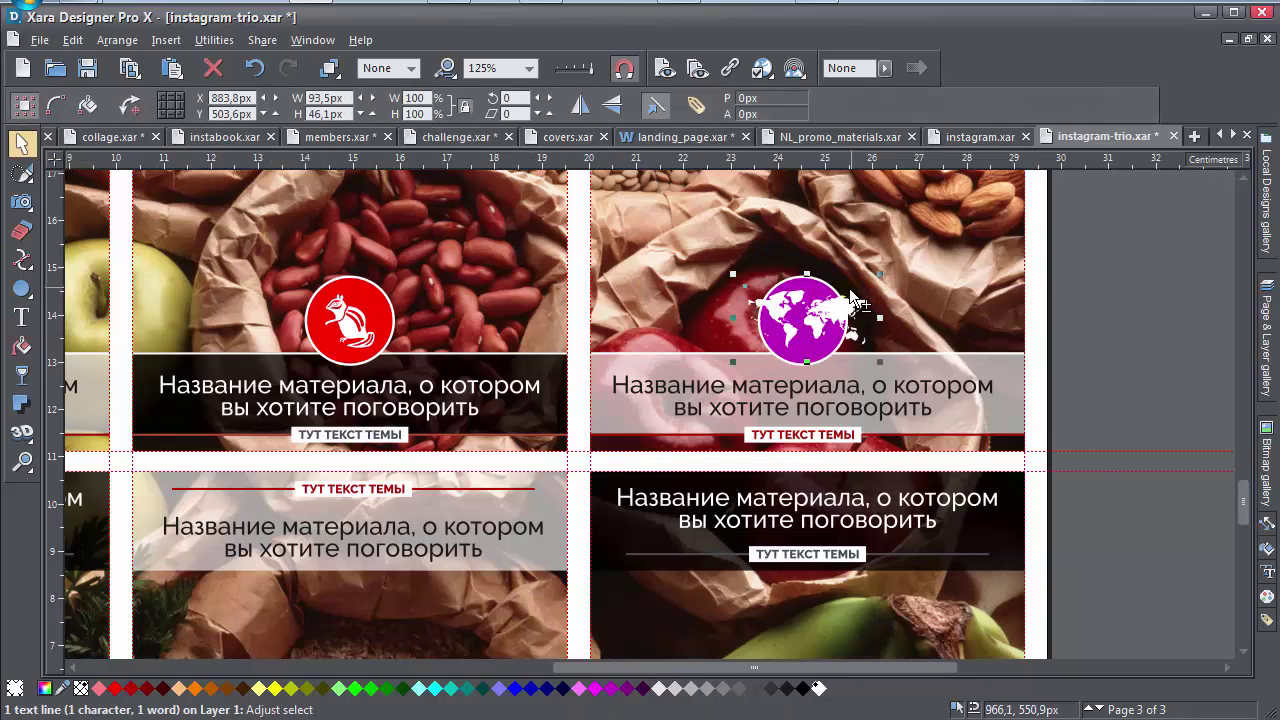
click(816, 290)
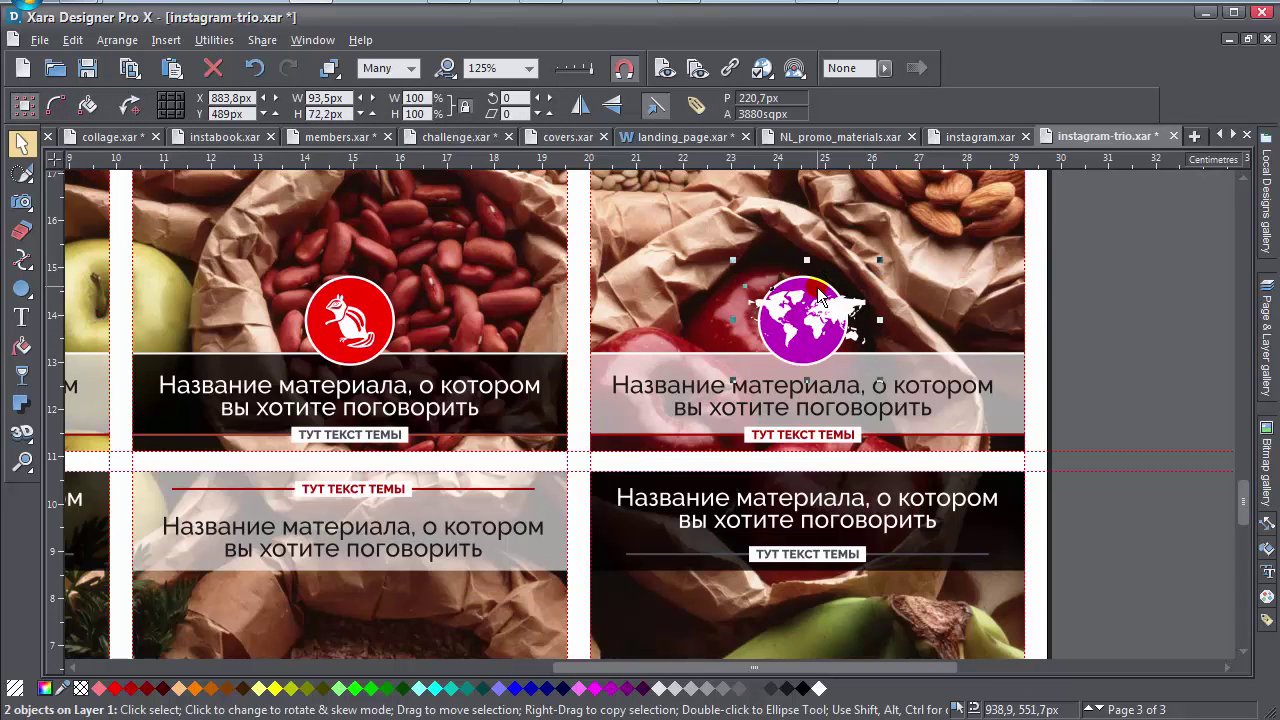
click(1159, 399)
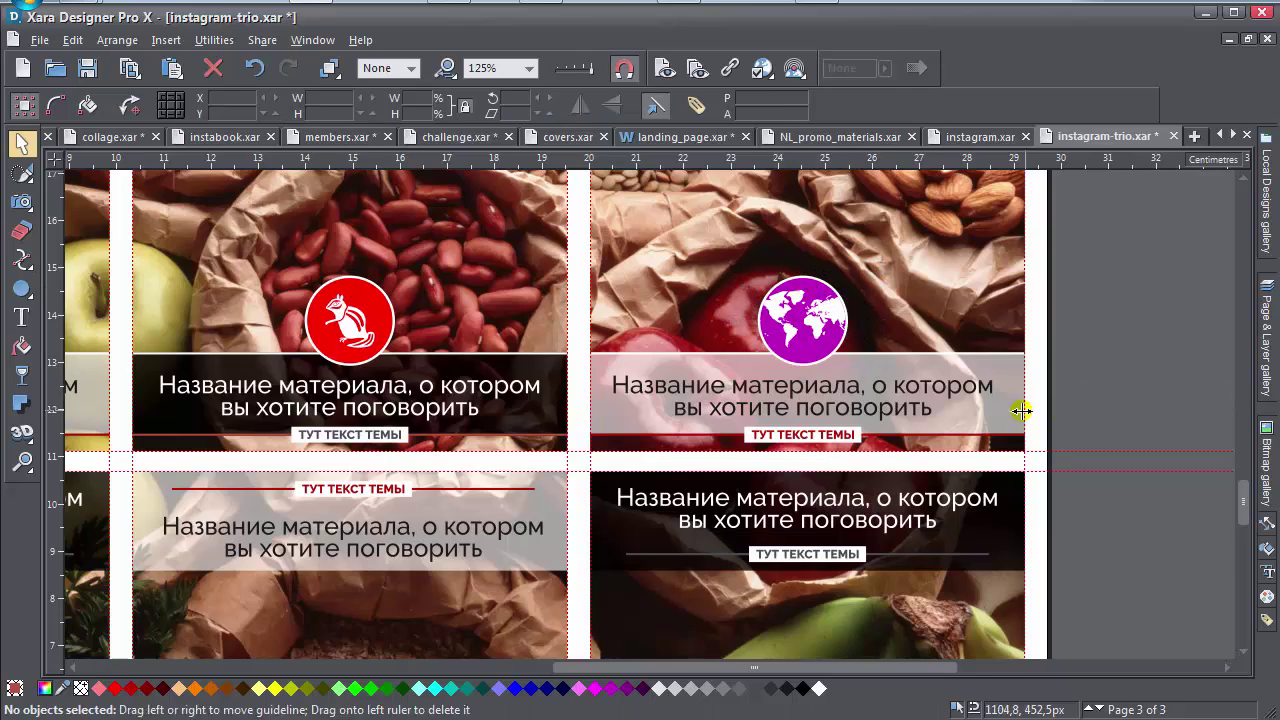
Review the finished icon grid on page 3 and compare it with the berry picture grid on page 2.
ctrl+scroll(1020, 410, down, 4)
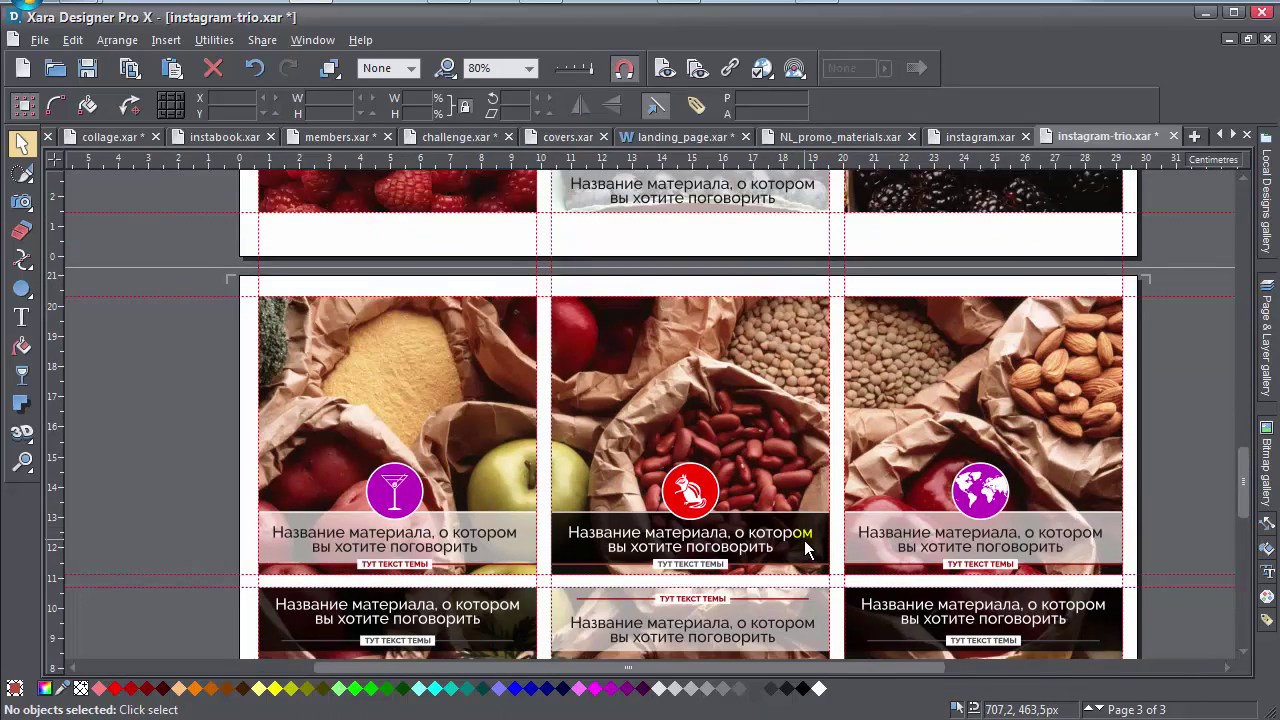
ctrl+scroll(806, 548, down, 2)
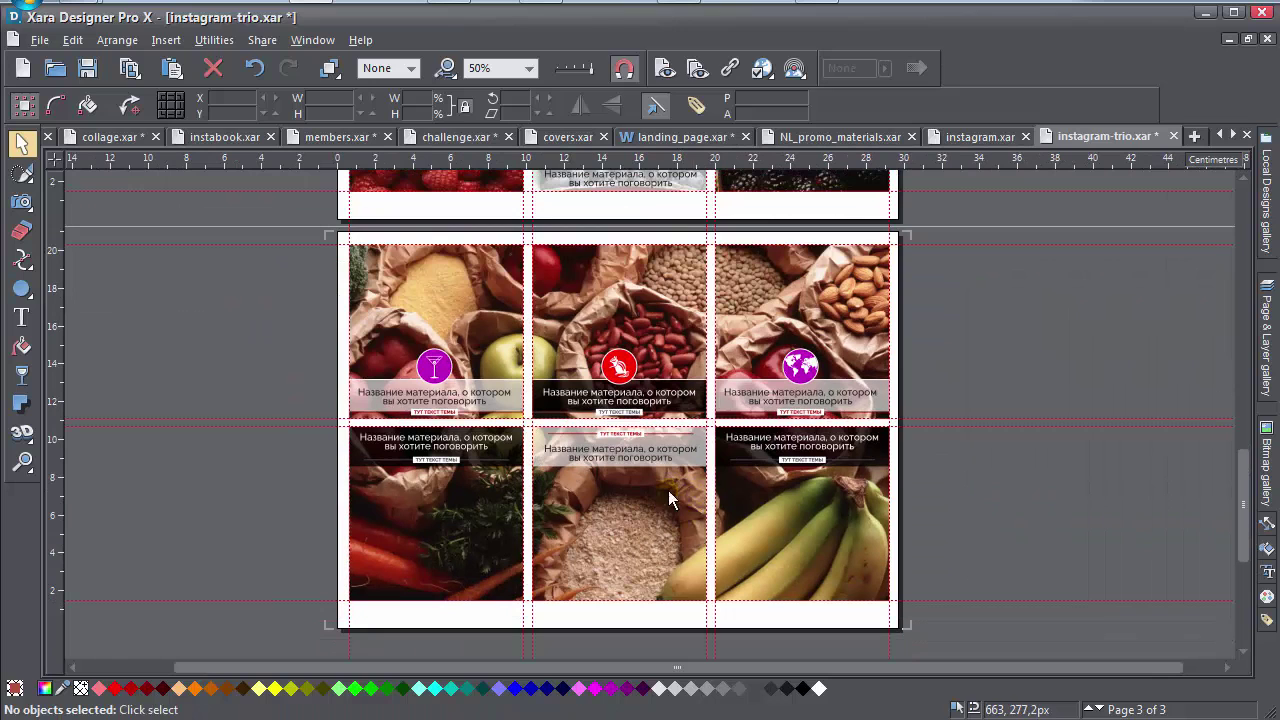
scroll(765, 463, up, 1)
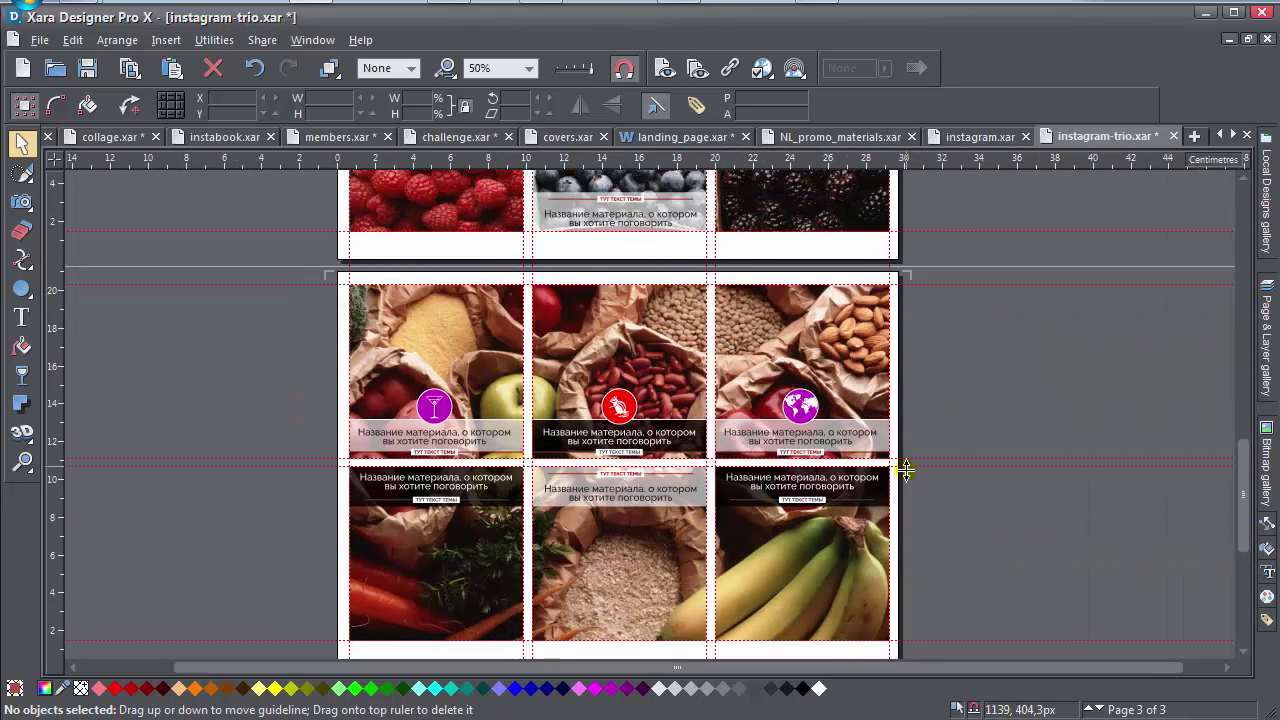
scroll(945, 380, up, 5)
scroll(845, 413, up, 12)
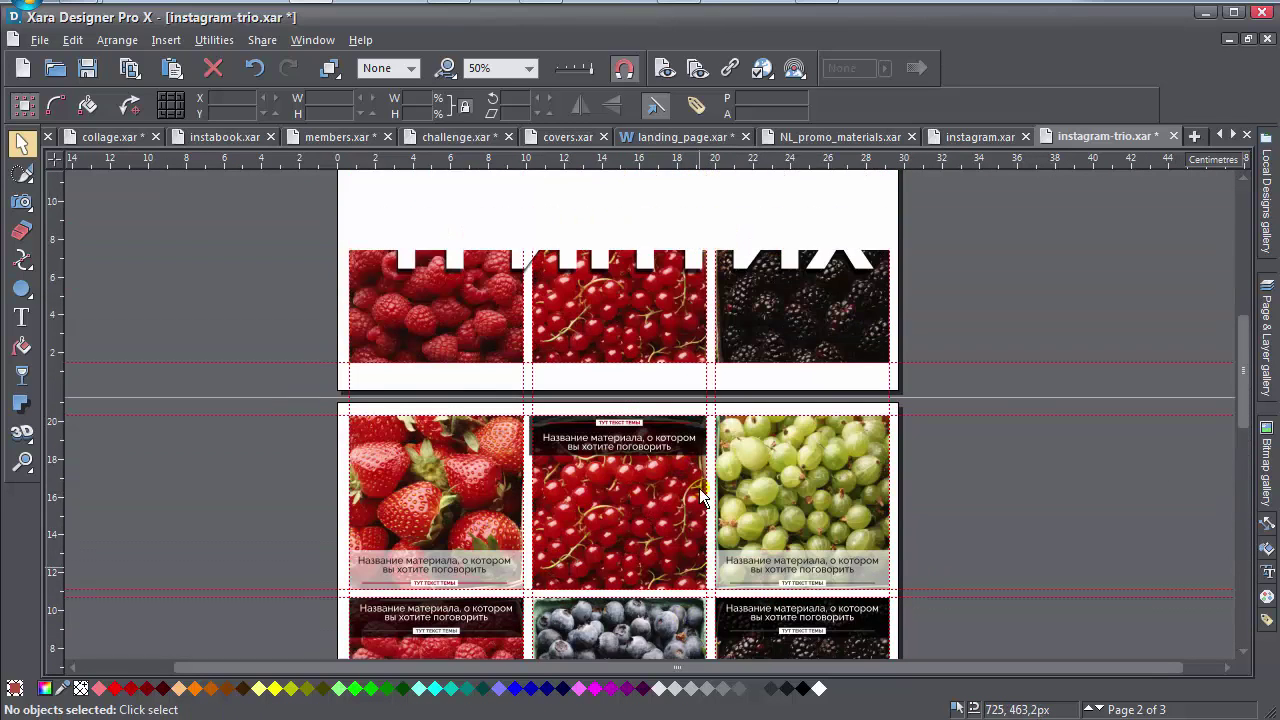
scroll(600, 343, down, 10)
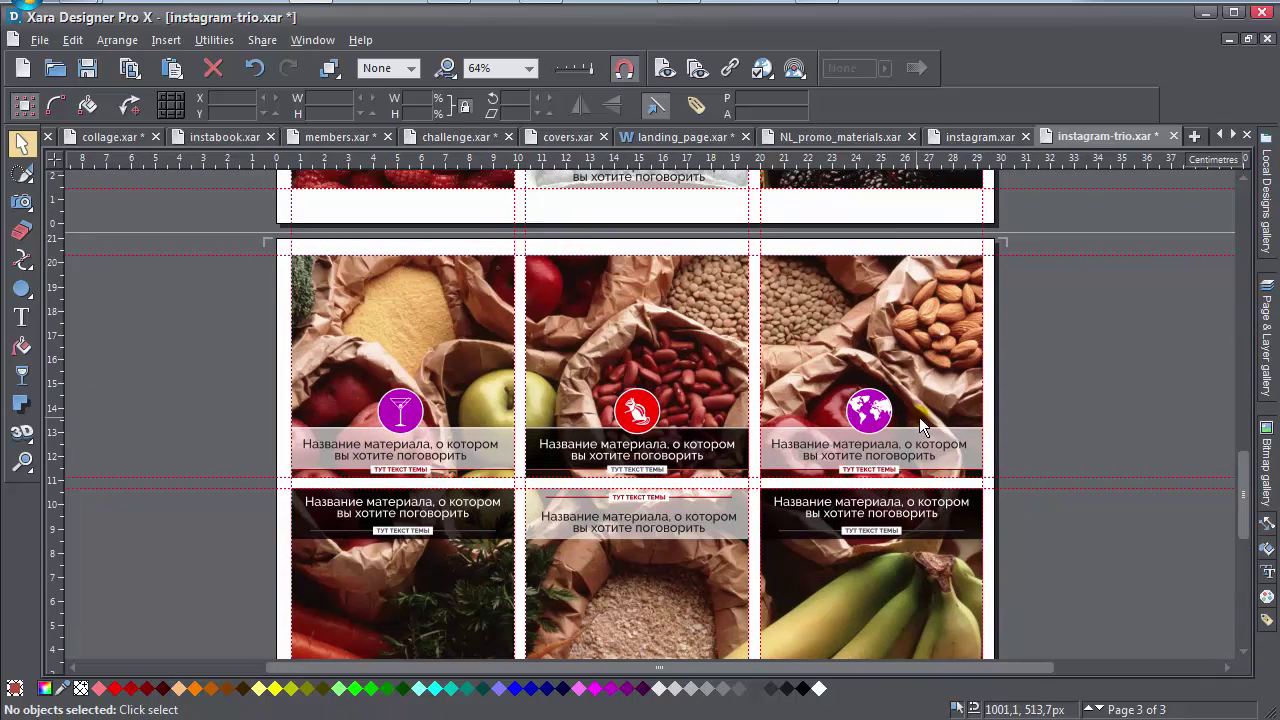
scroll(1042, 398, down, 1)
Duplicate page 3 with its complete picture grid.
right_click(1067, 326)
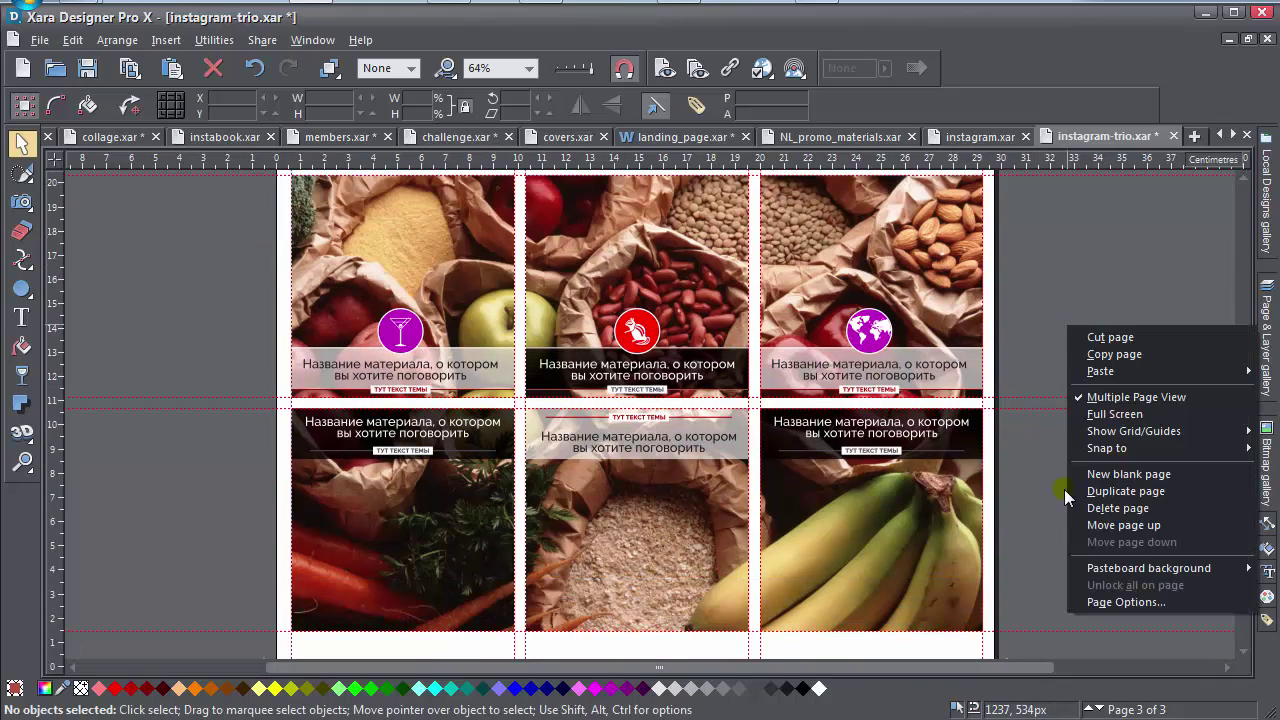
click(1078, 490)
scroll(1080, 493, down, 1)
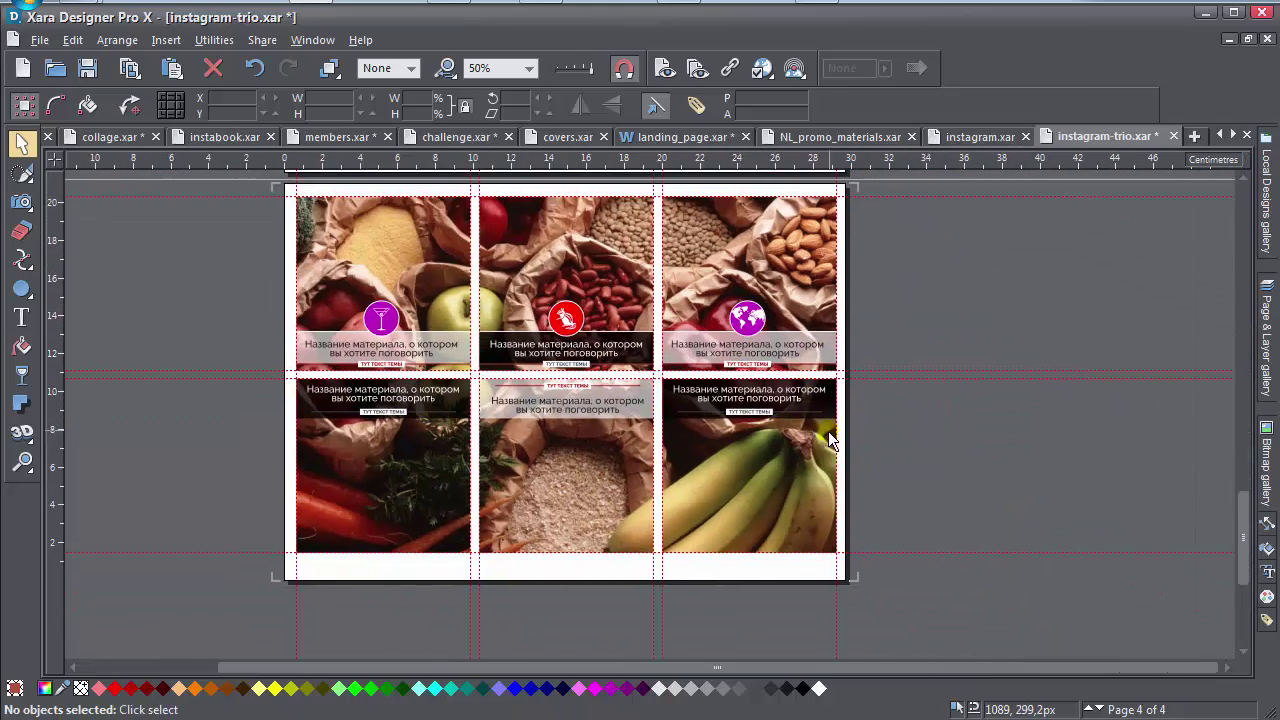
scroll(822, 443, up, 10)
scroll(815, 440, down, 6)
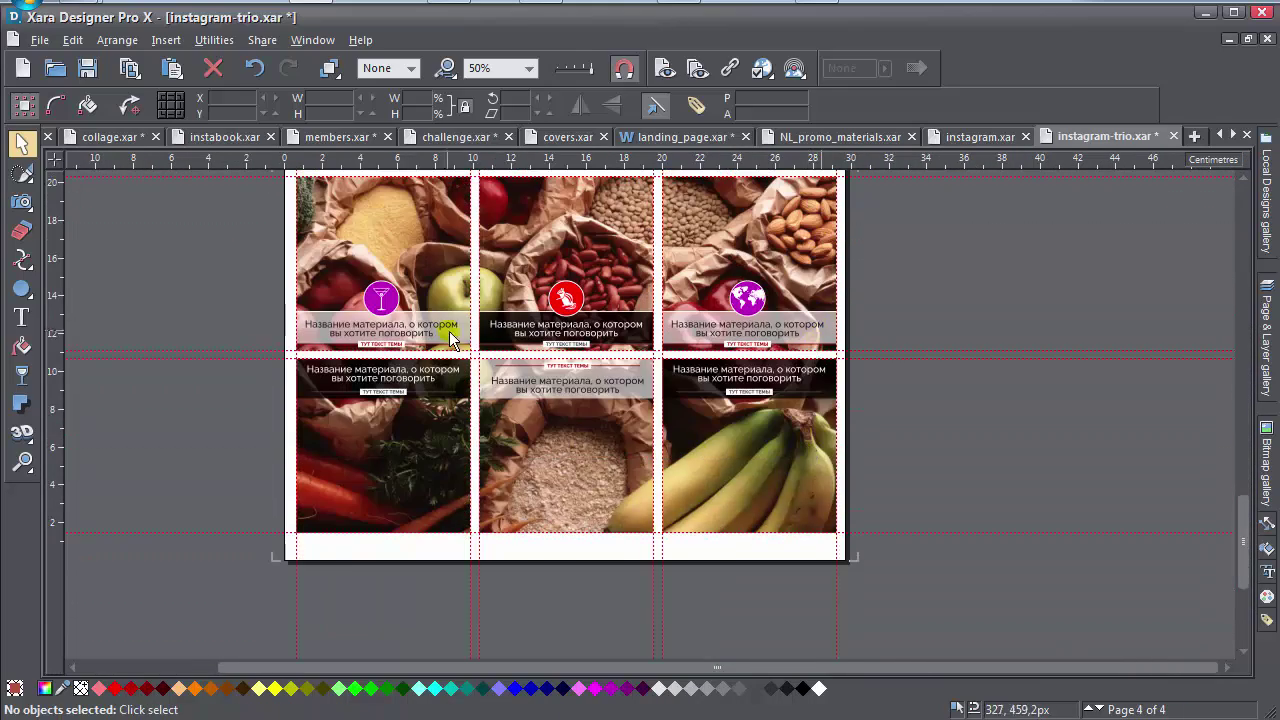
scroll(577, 412, up, 1)
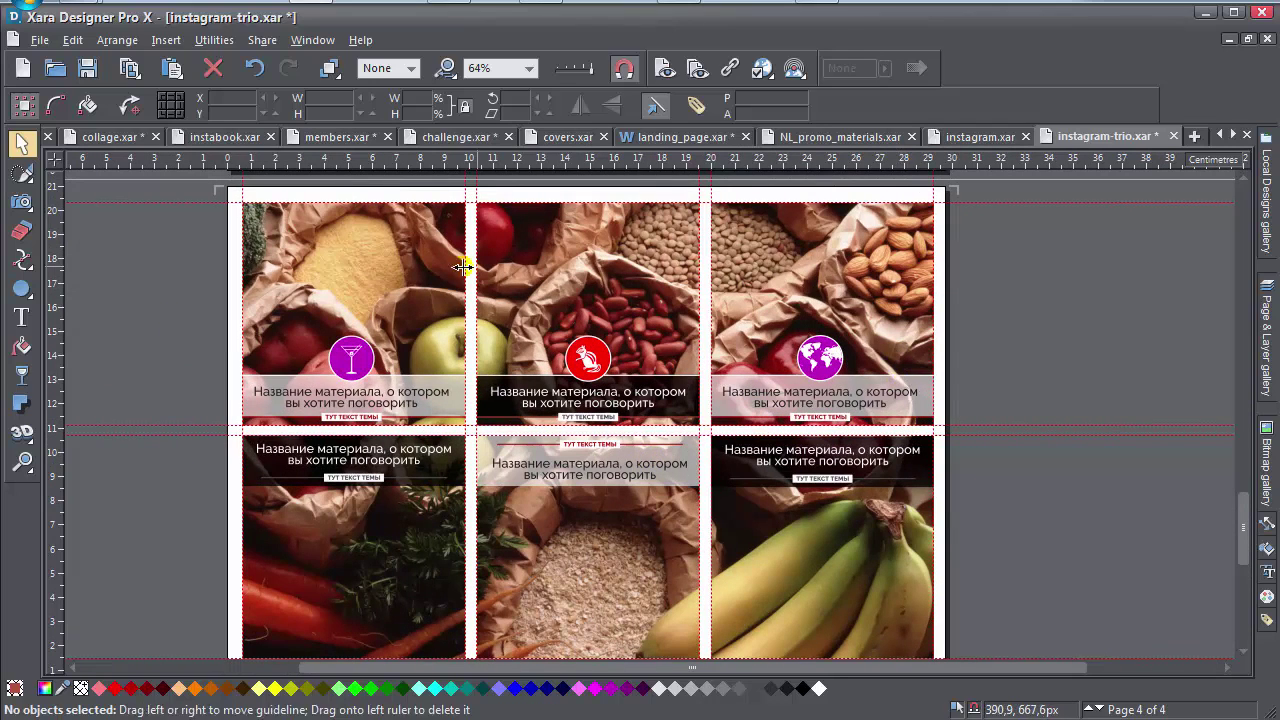
Bring the sausage and almond bitmap from instagram.xar into instagram-trio.xar by pasting its picture square and deleting the pasted square.
right_click(1009, 299)
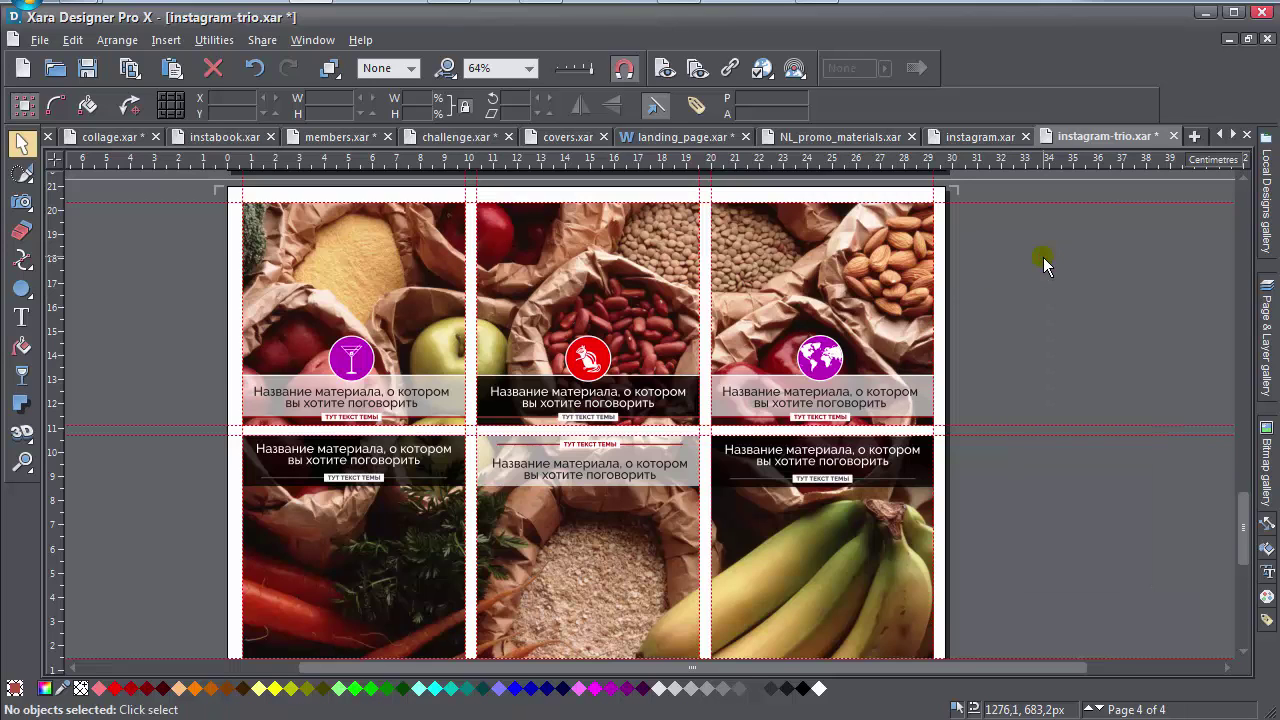
scroll(600, 517, down, 1)
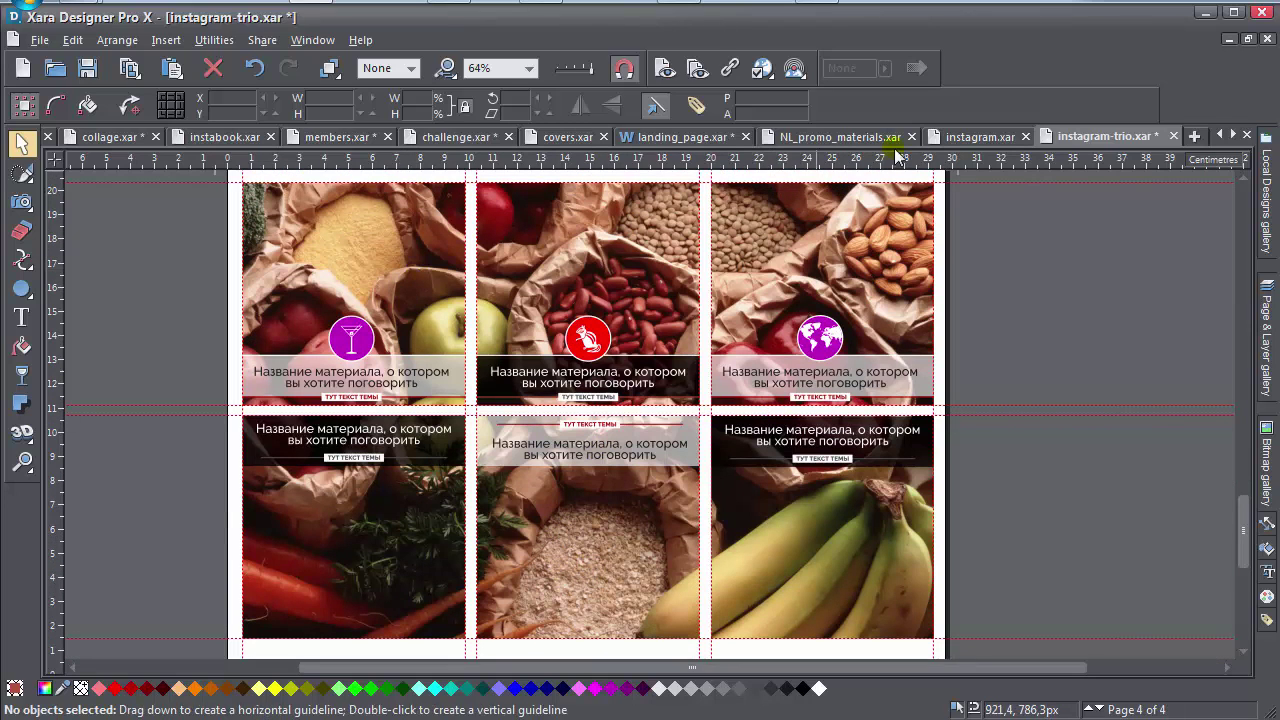
click(1009, 142)
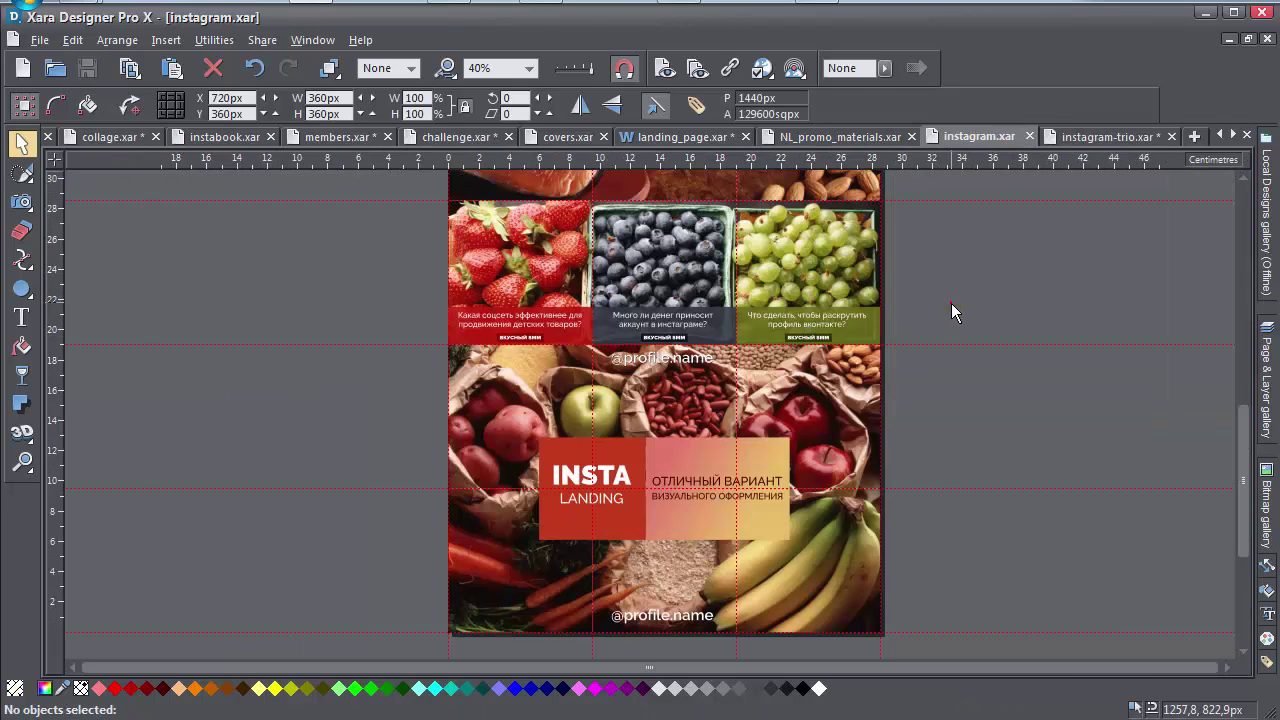
scroll(944, 306, up, 5)
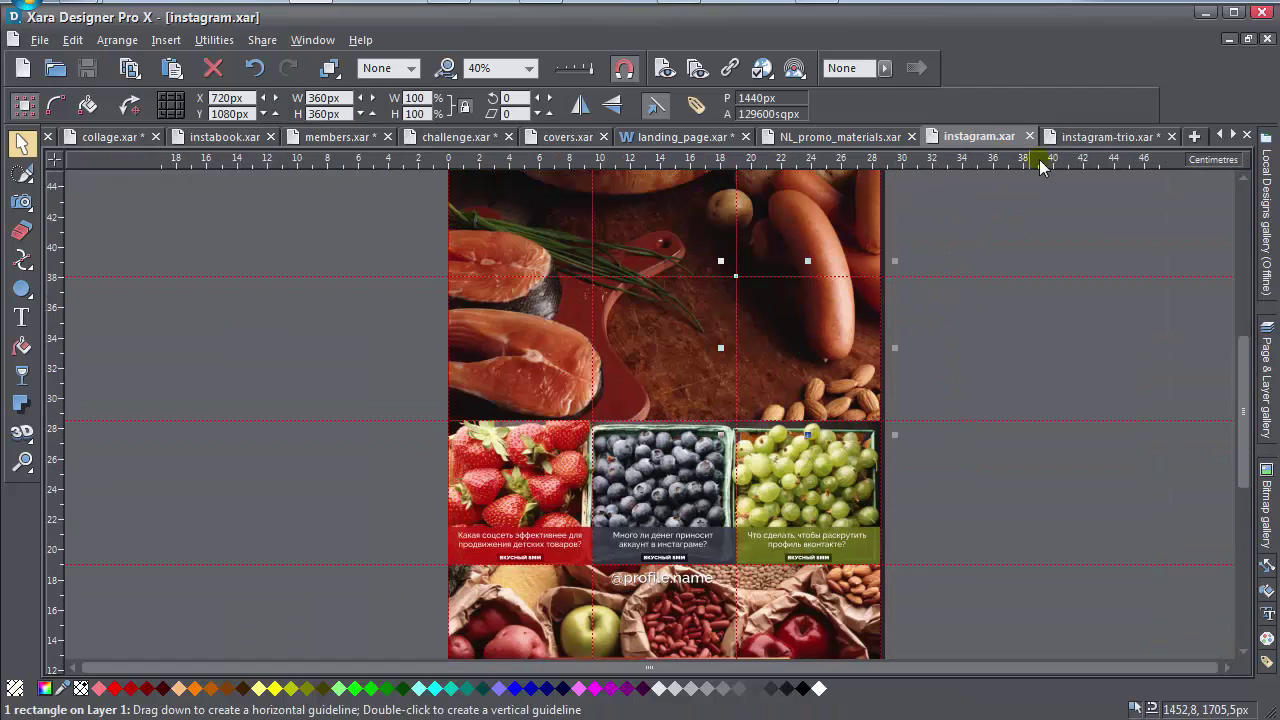
click(1100, 136)
key(ctrl+v)
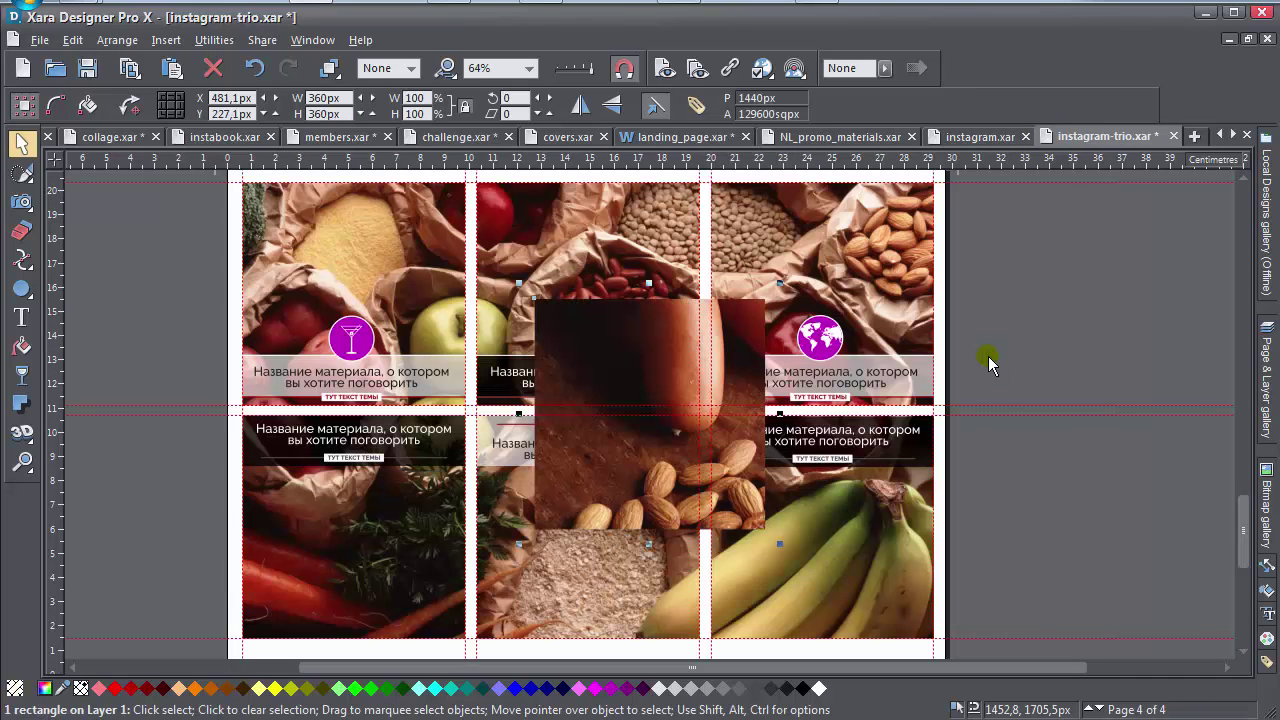
key(Delete)
Fill all six pictures on page 4 with the cheese, fish and sausage photo, importing it at original resolution.
shift+click(647, 265)
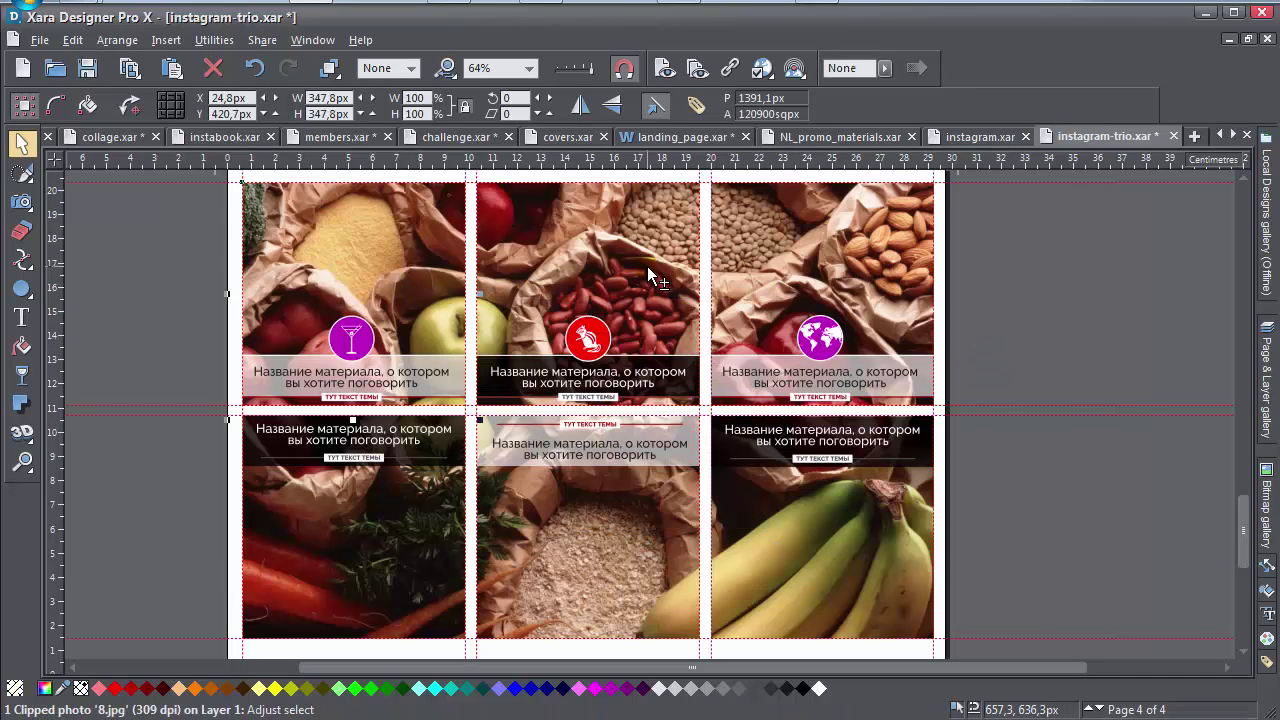
shift+click(828, 295)
shift+click(828, 295)
shift+click(787, 499)
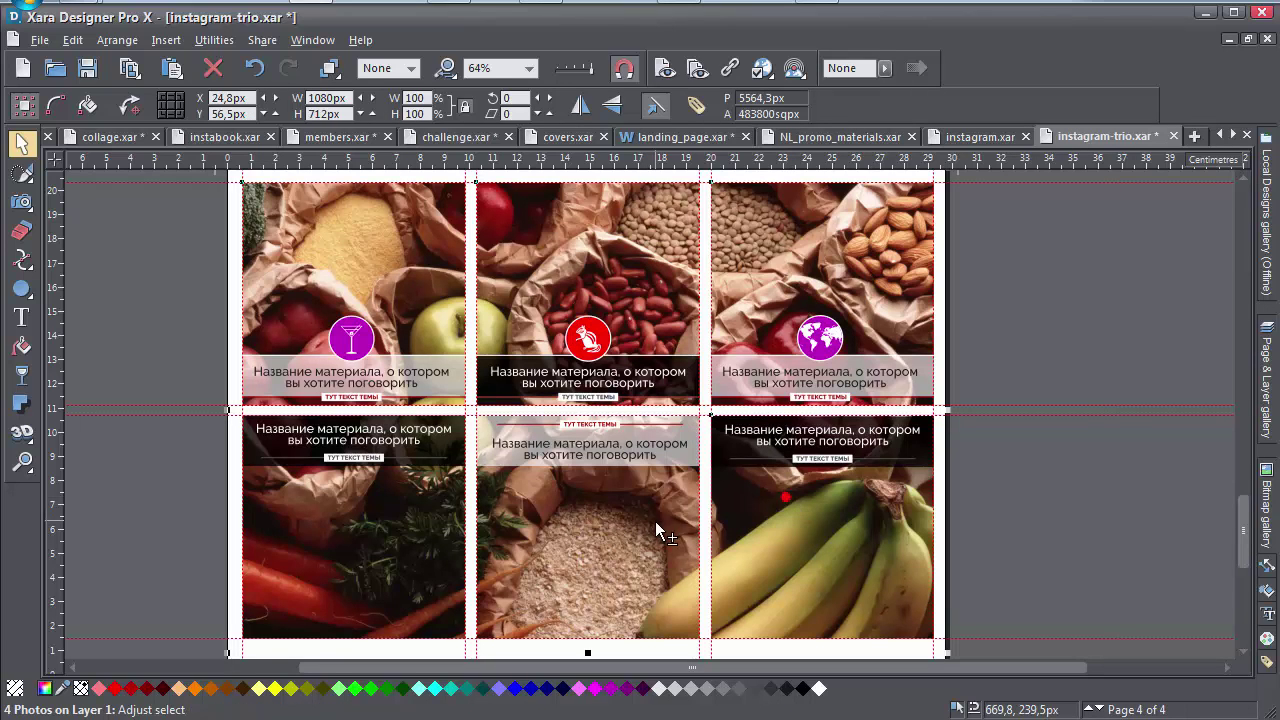
shift+click(656, 524)
shift+click(420, 528)
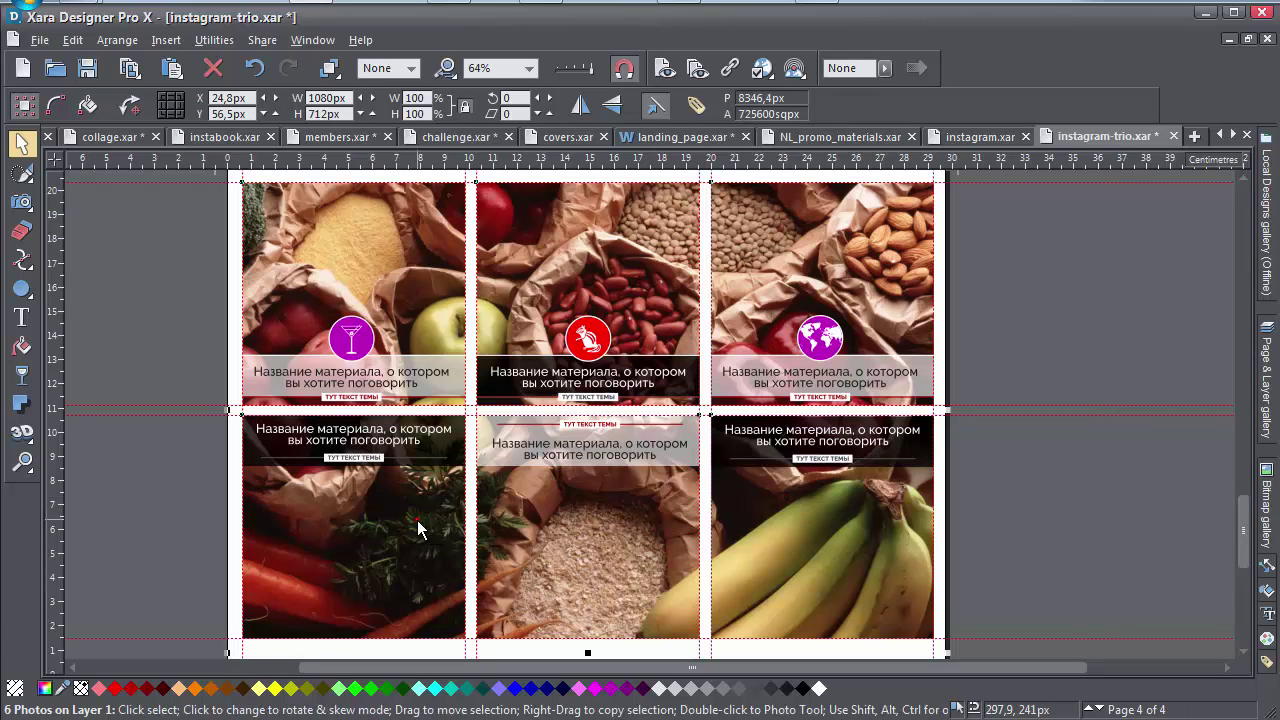
click(21, 346)
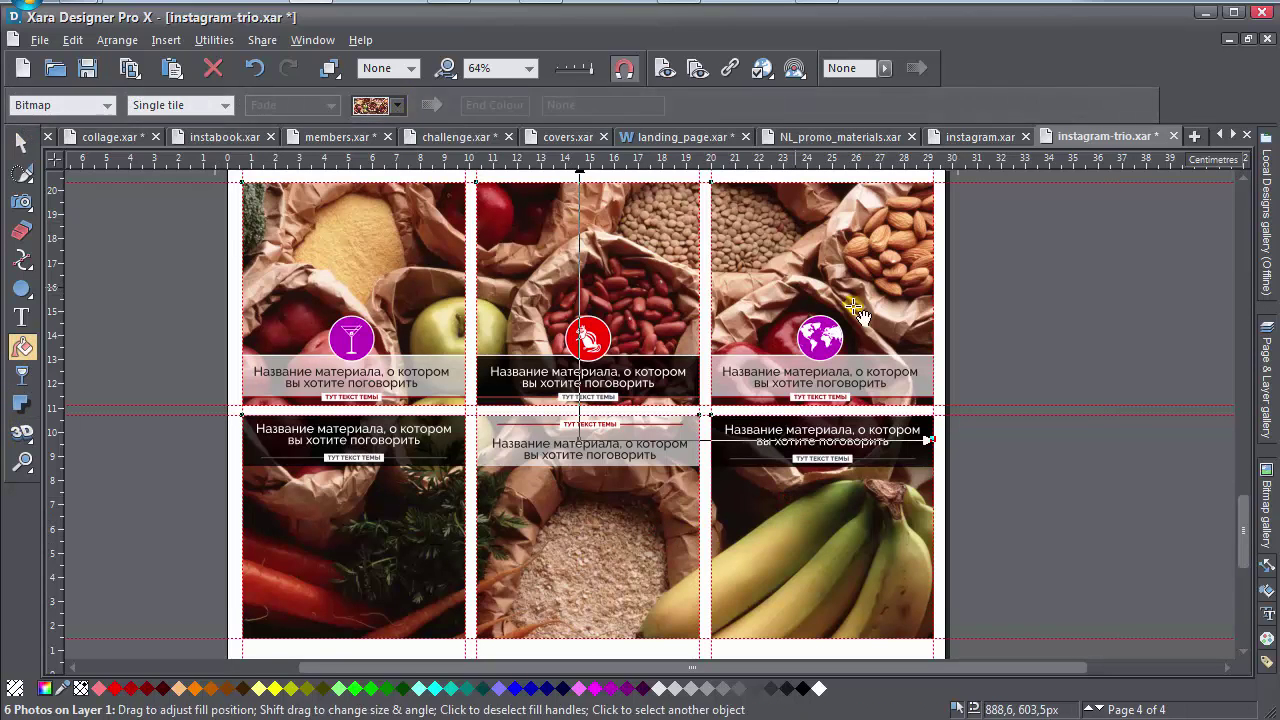
click(1266, 492)
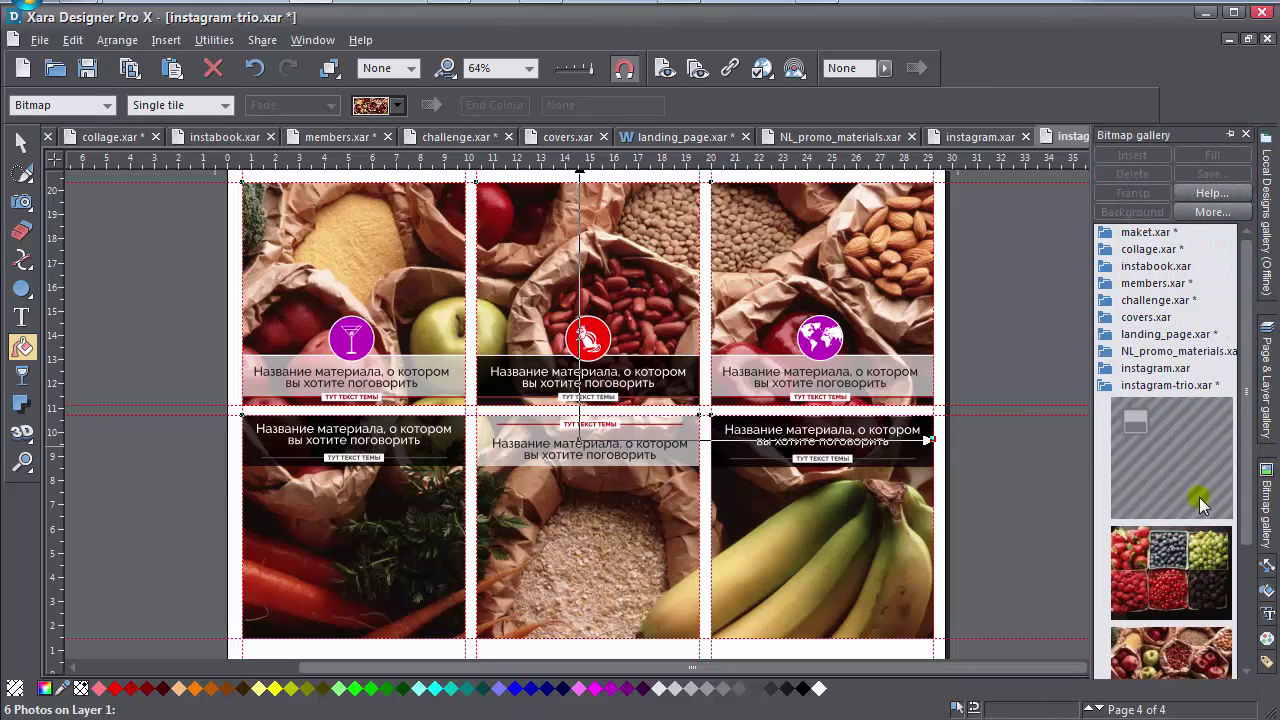
right_click(1166, 568)
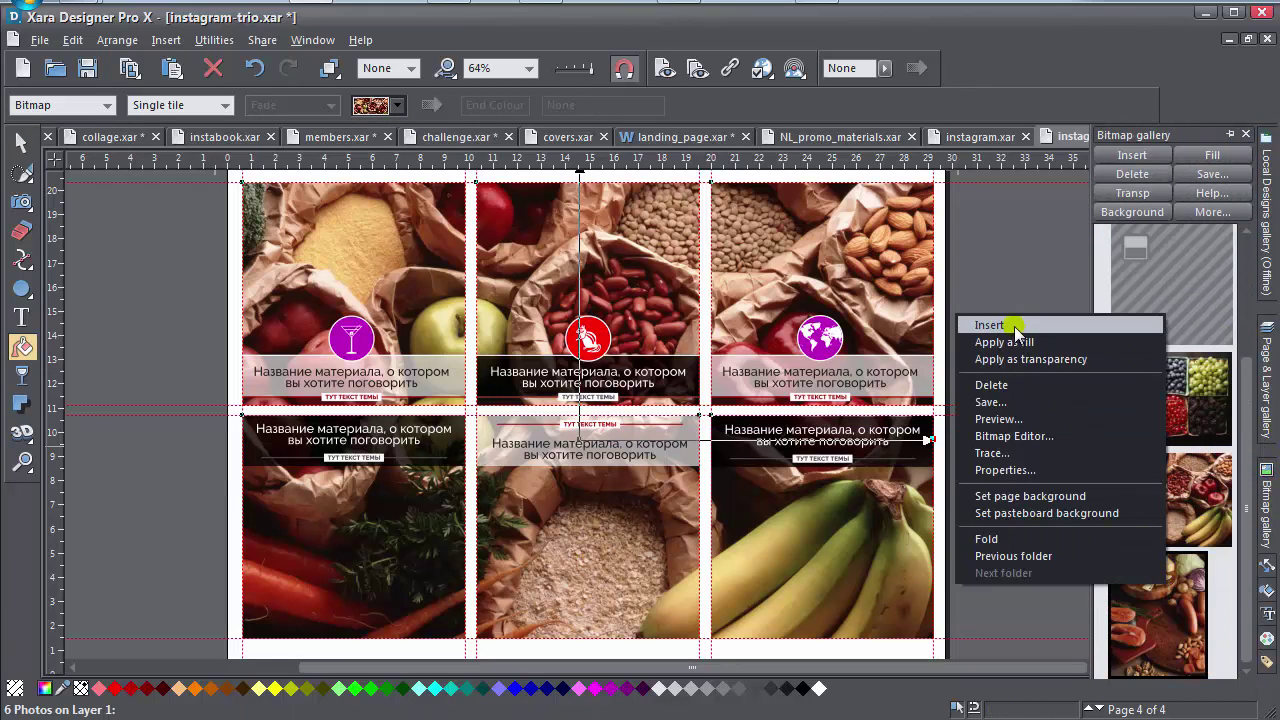
click(1012, 344)
click(726, 412)
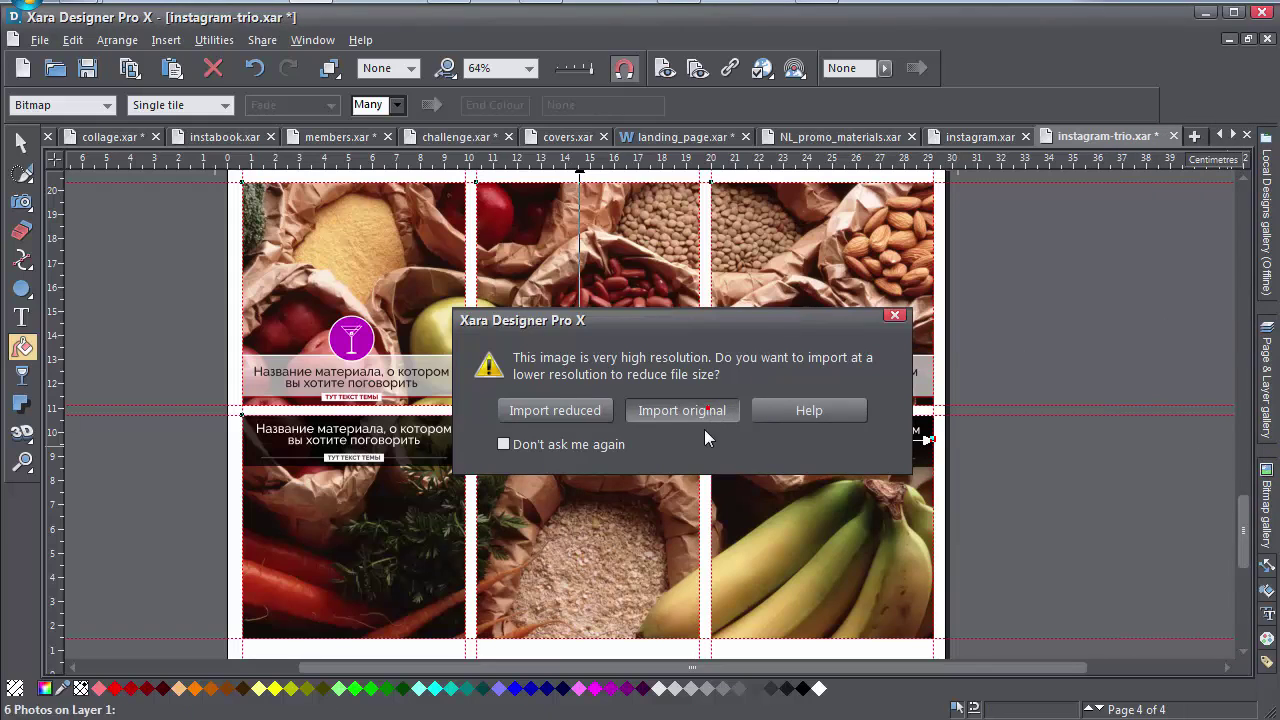
click(690, 422)
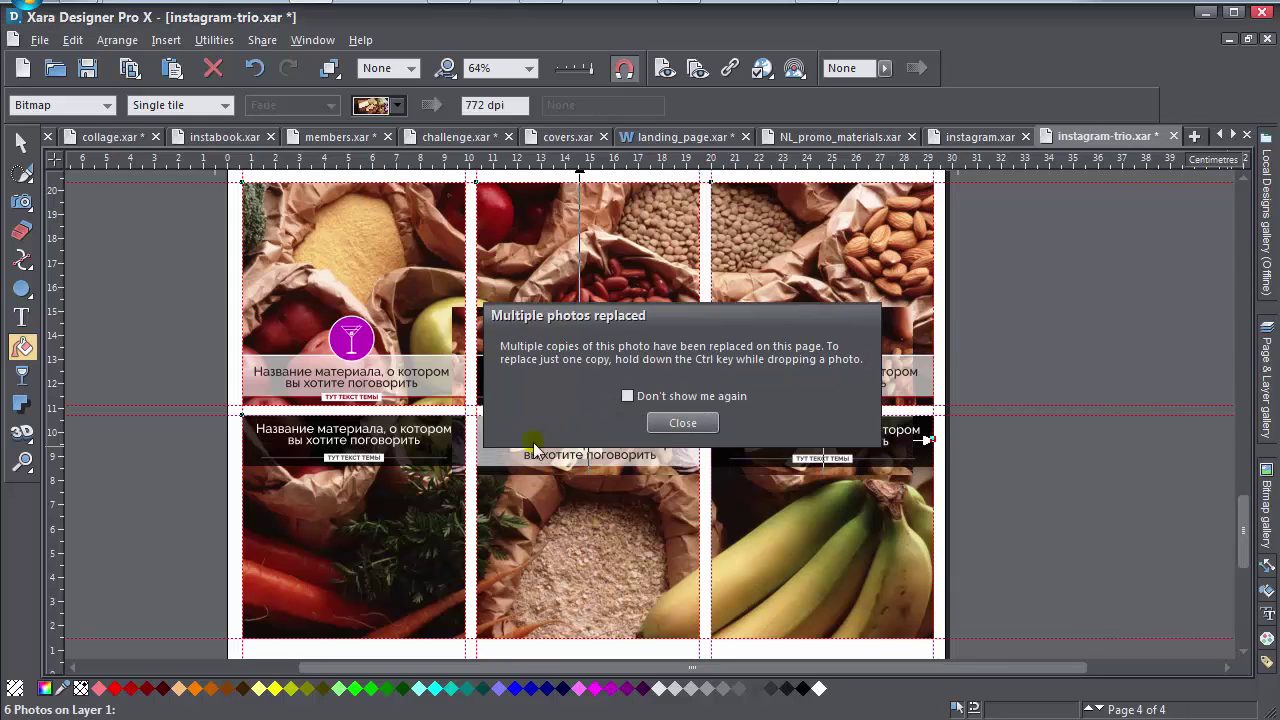
click(680, 423)
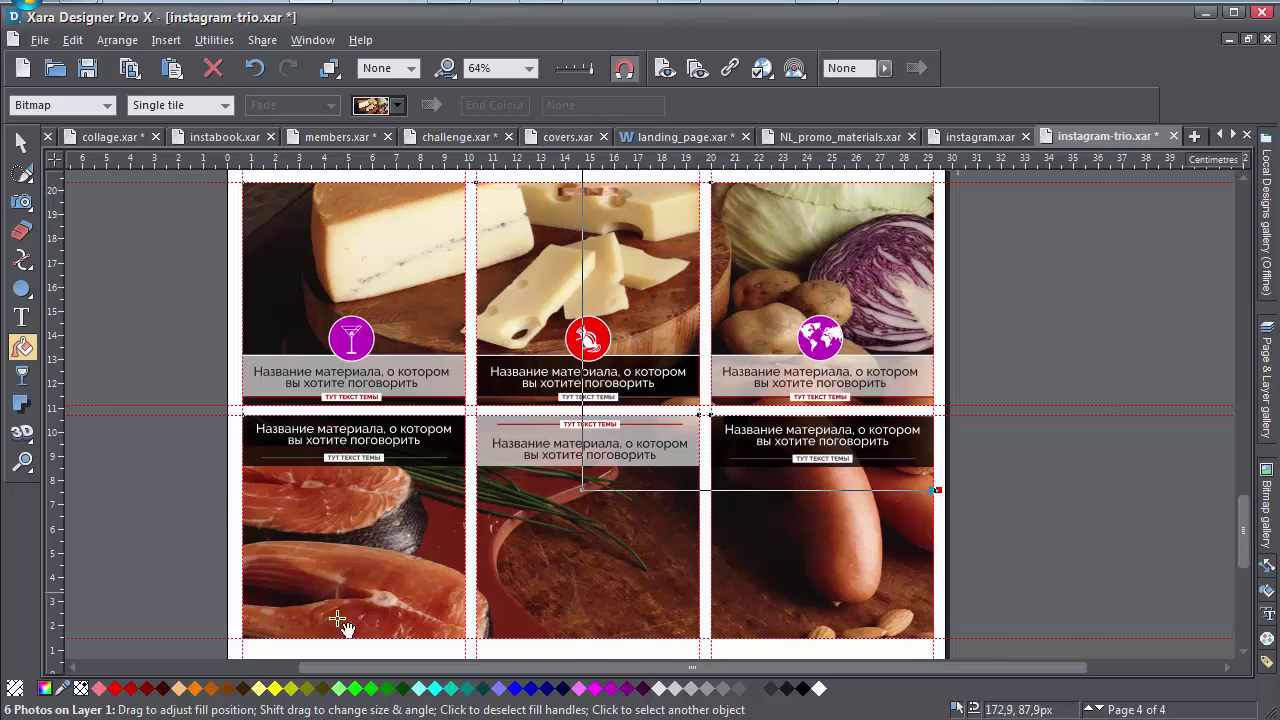
click(21, 143)
click(89, 250)
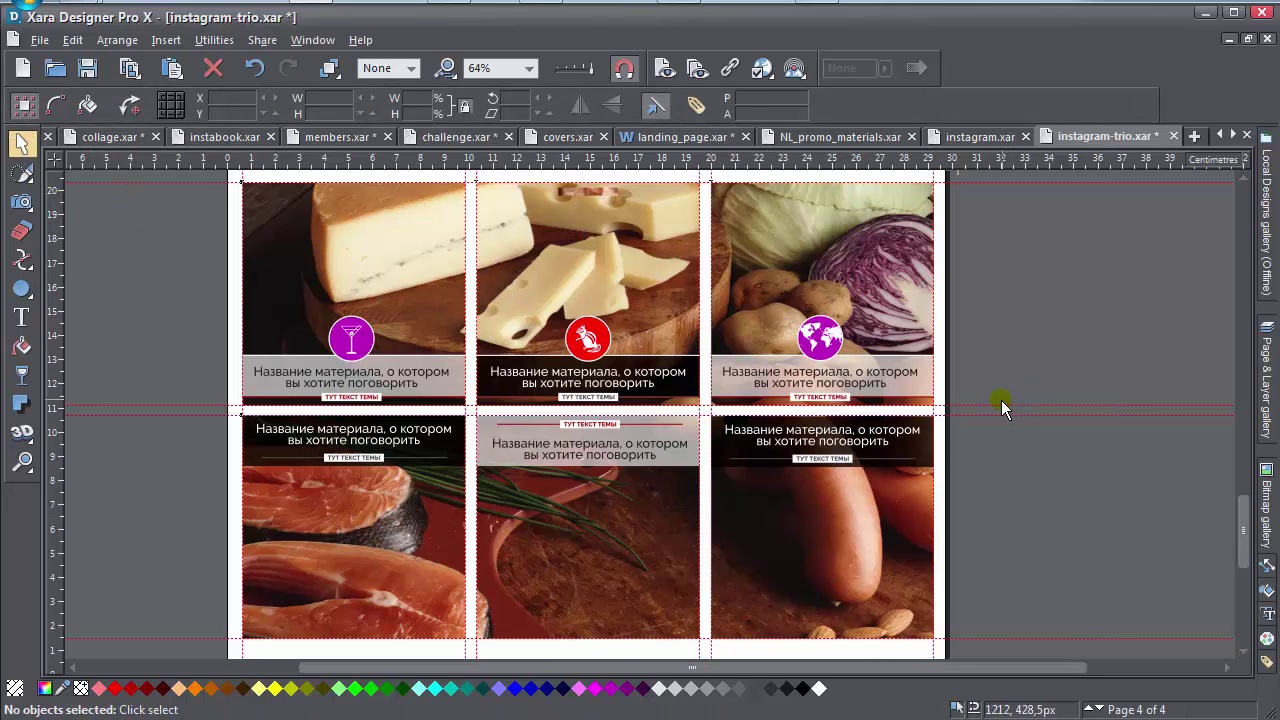
Copy the three circular icons with their symbols straight down from the upper pictures onto the lower pictures on page 4.
scroll(327, 340, up, 2)
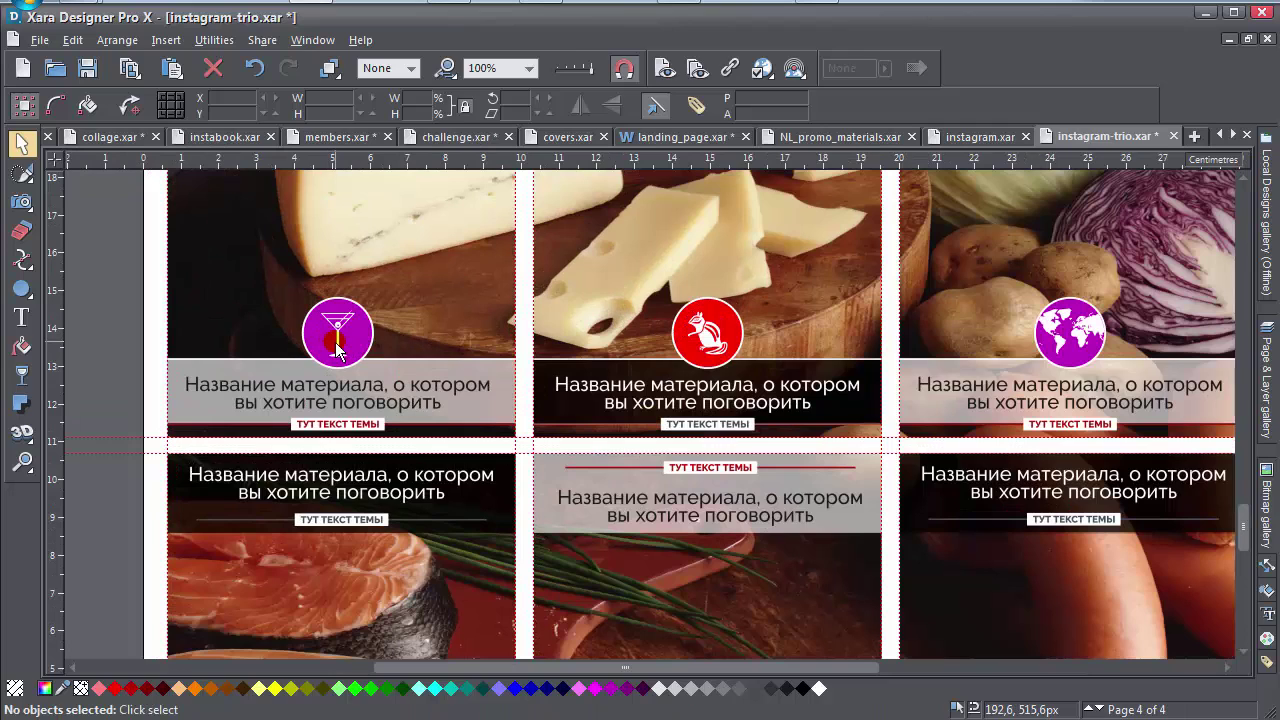
click(337, 348)
shift+click(360, 343)
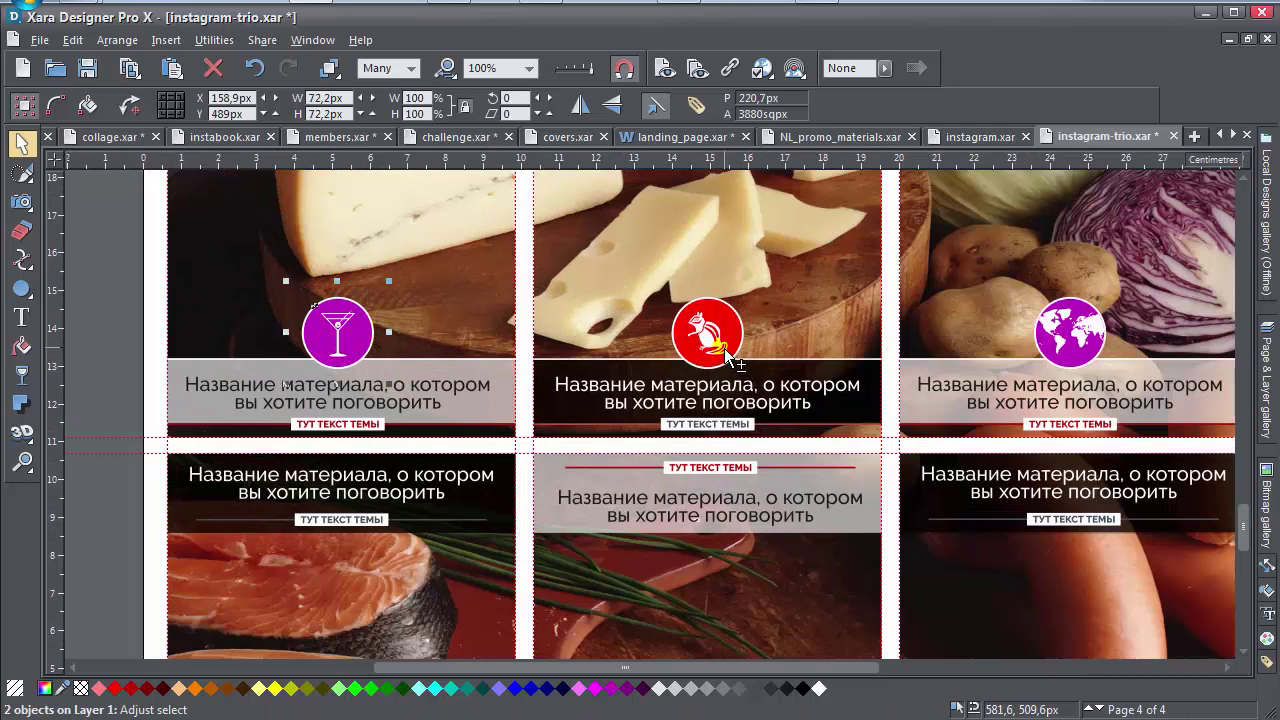
shift+click(711, 347)
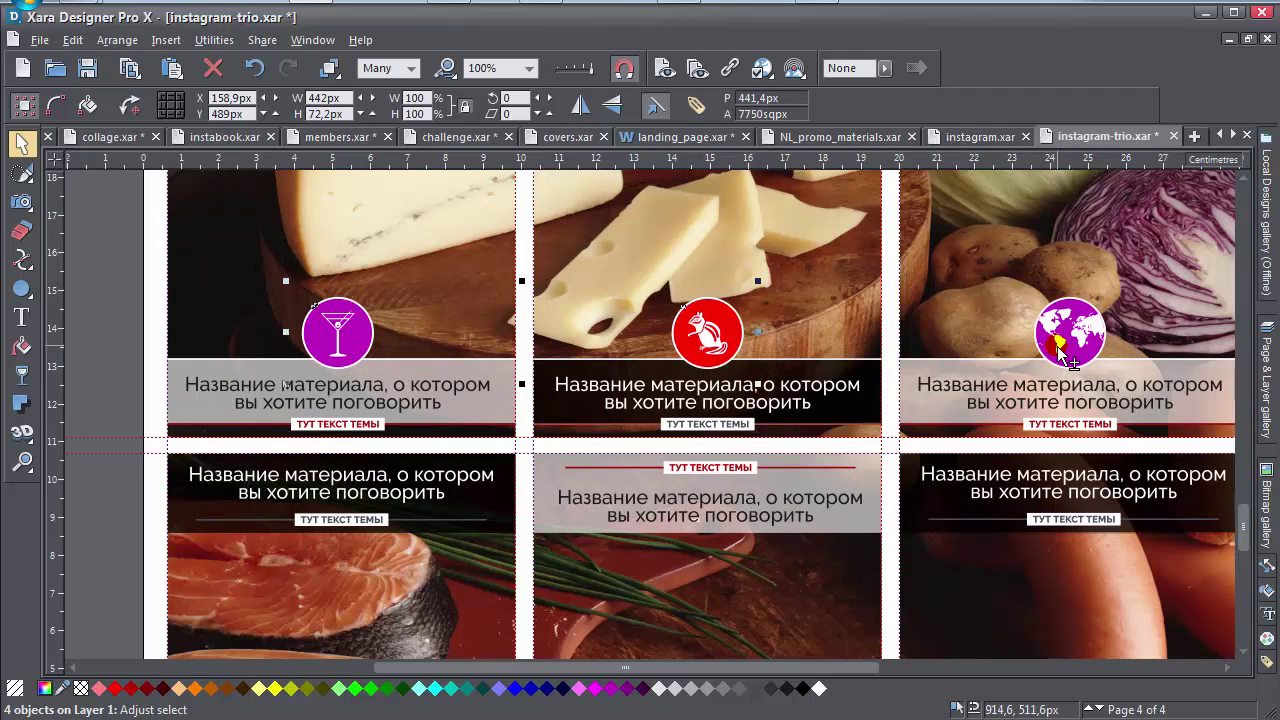
drag(1062, 345, 1110, 539)
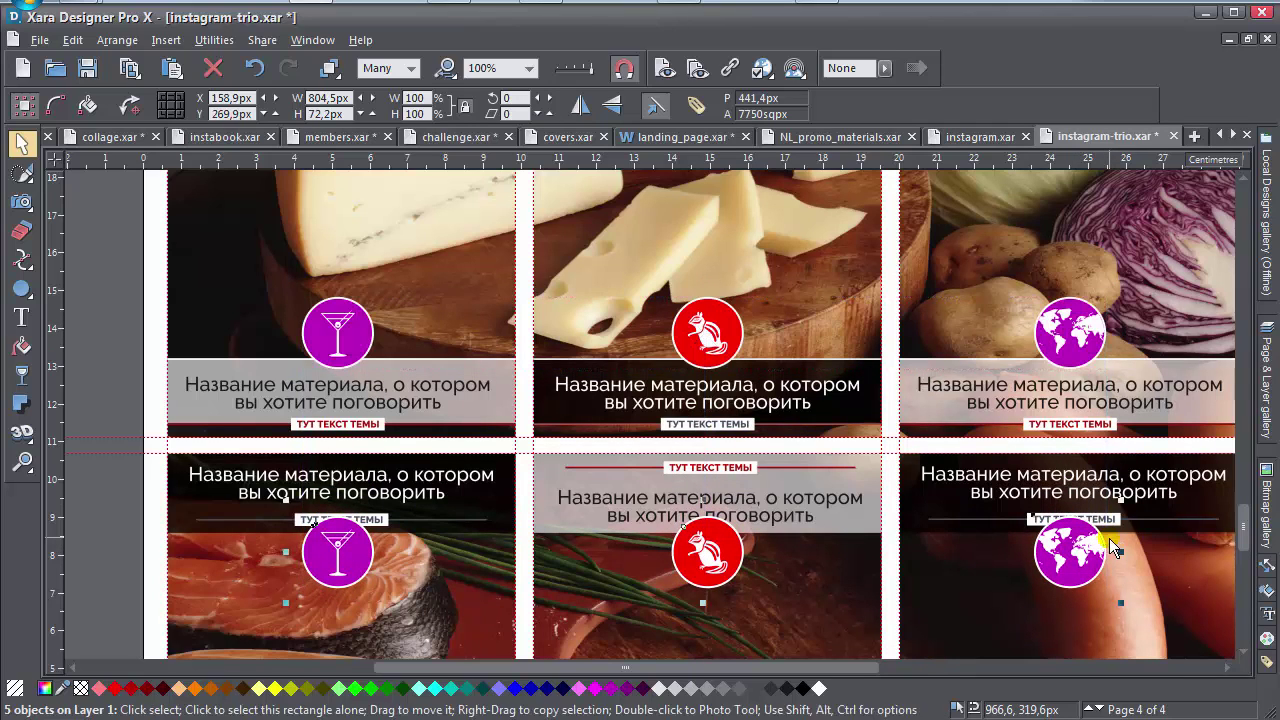
Delete the complete captions with titles, lines and topic labels from the three lower pictures, keeping their icons.
scroll(357, 507, up, 3)
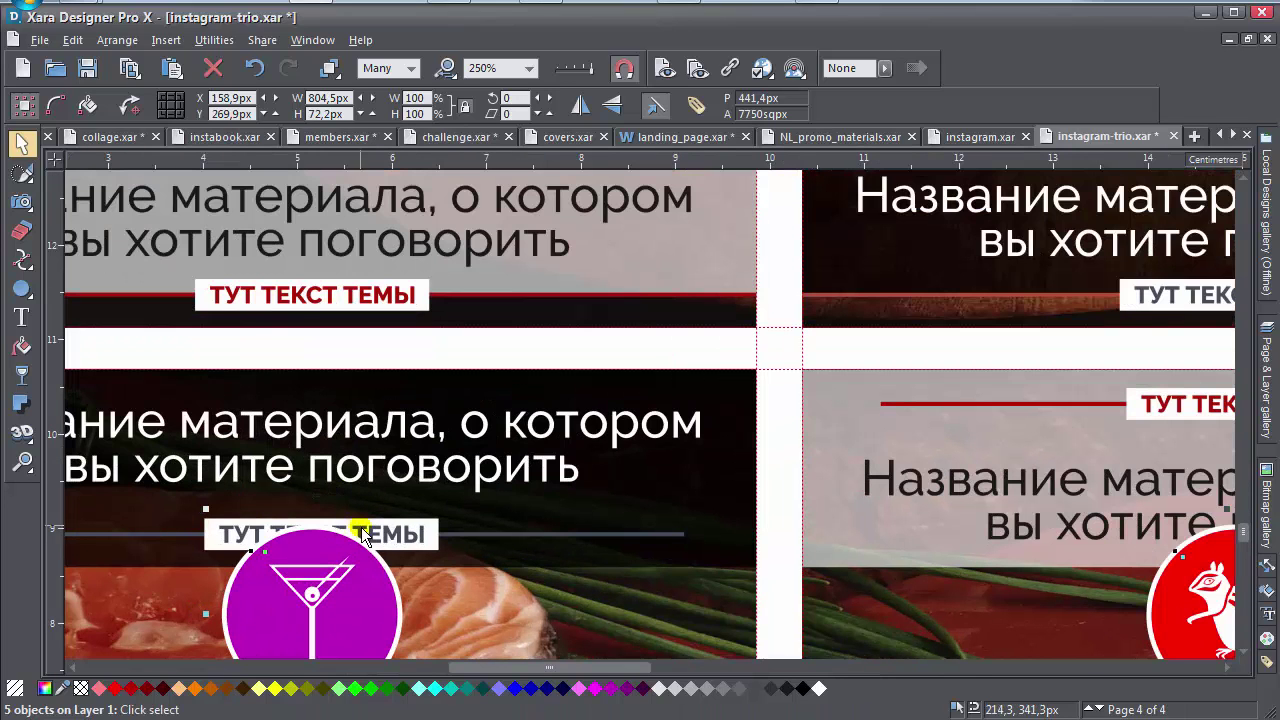
click(386, 533)
key(Delete)
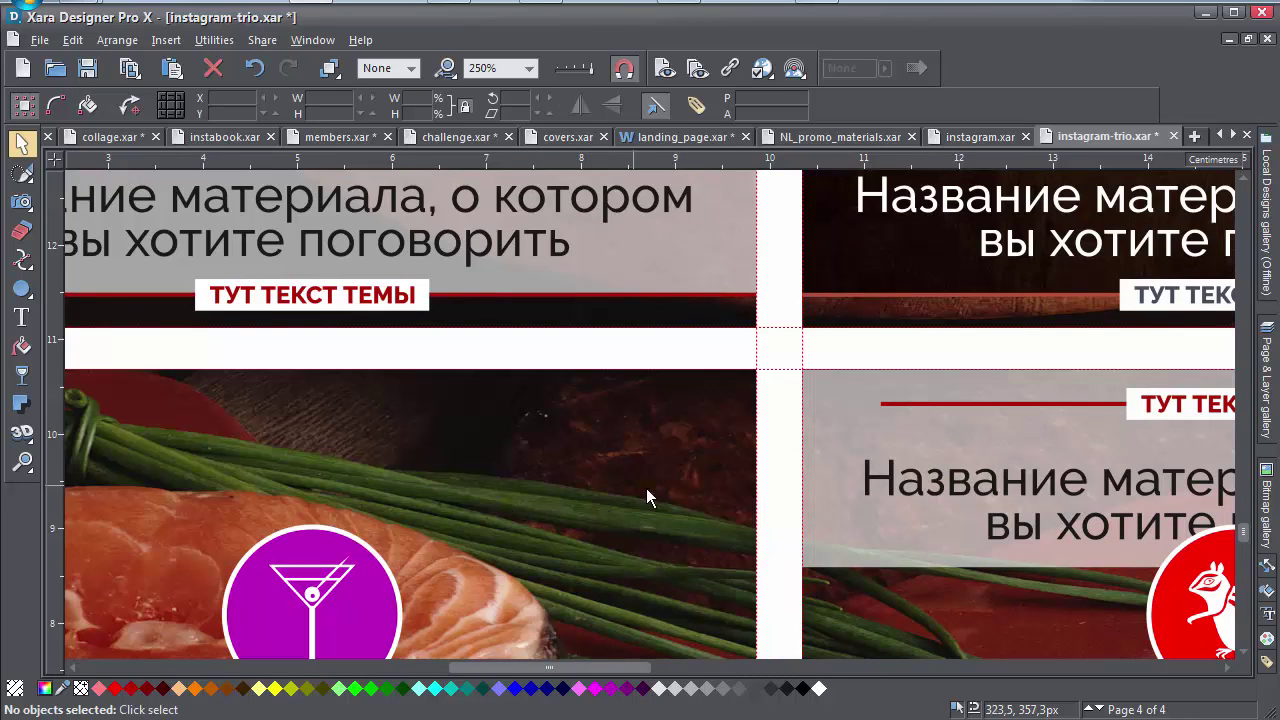
click(862, 512)
key(Delete)
scroll(1113, 432, right, 5)
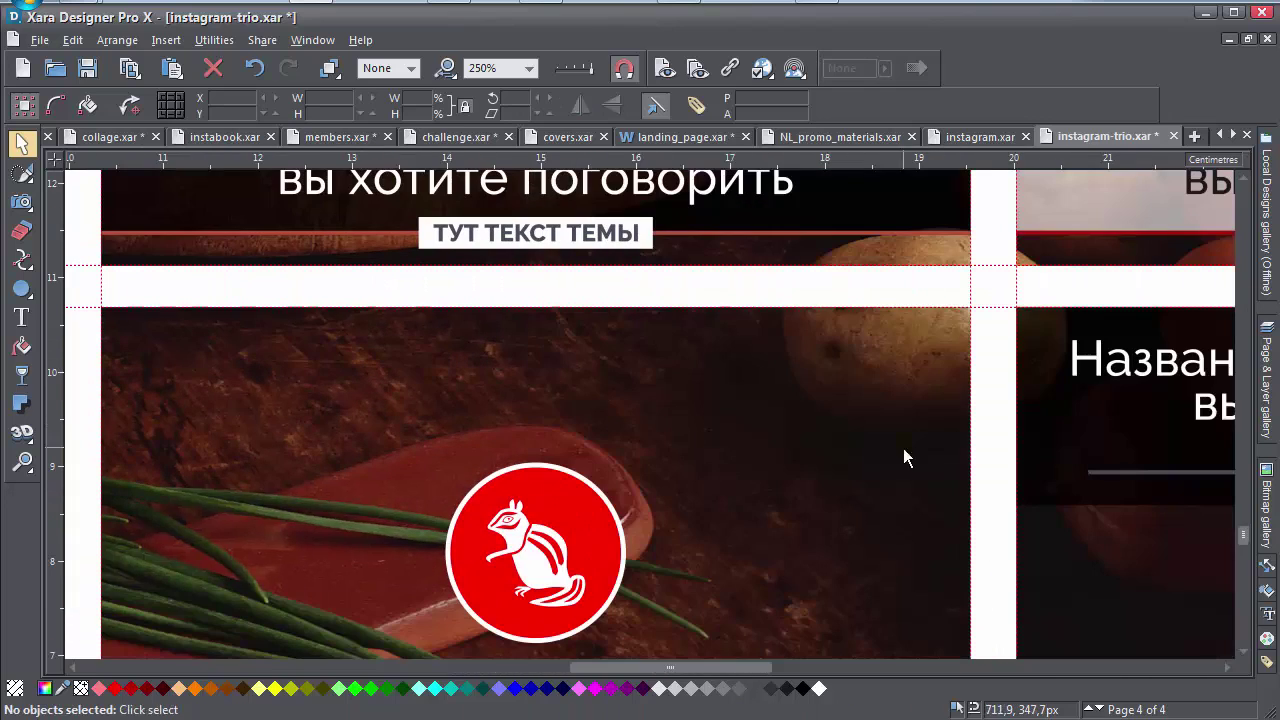
key(Delete)
scroll(684, 486, down, 3)
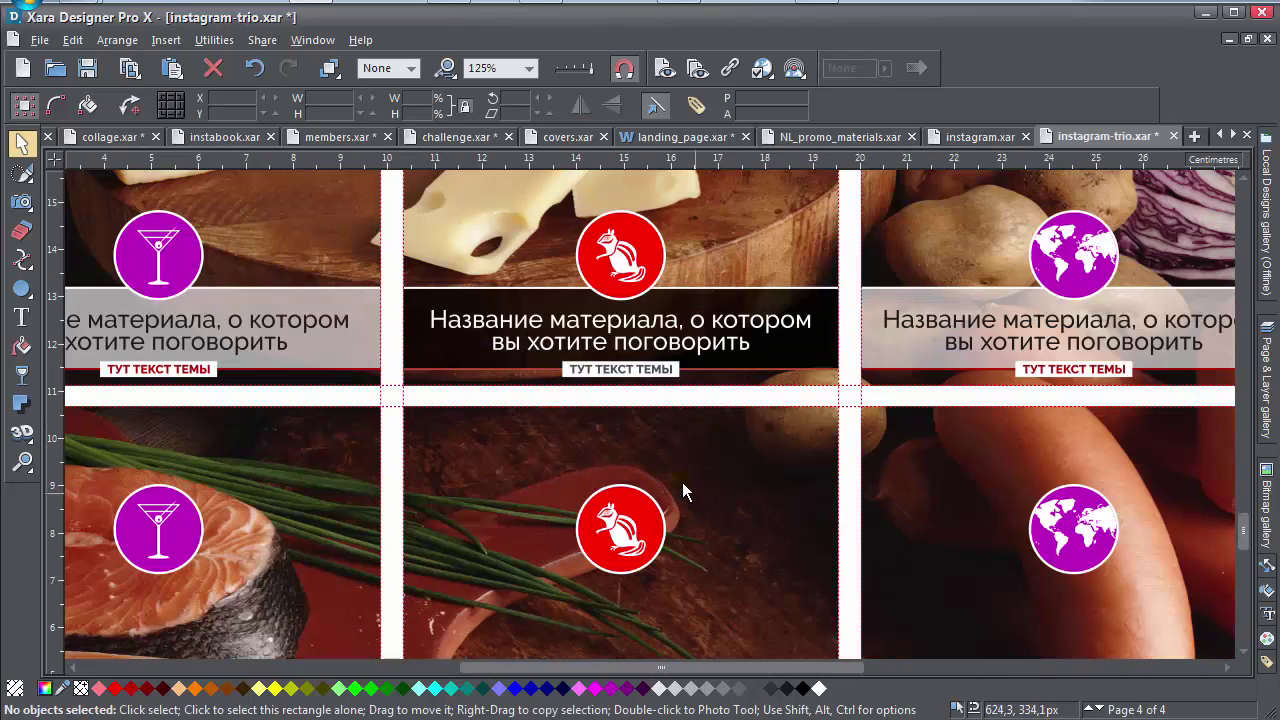
Copy the upper-left picture's caption banner, title, red line and topic label straight down onto the lower-left picture and group the copy.
scroll(316, 370, left, 2)
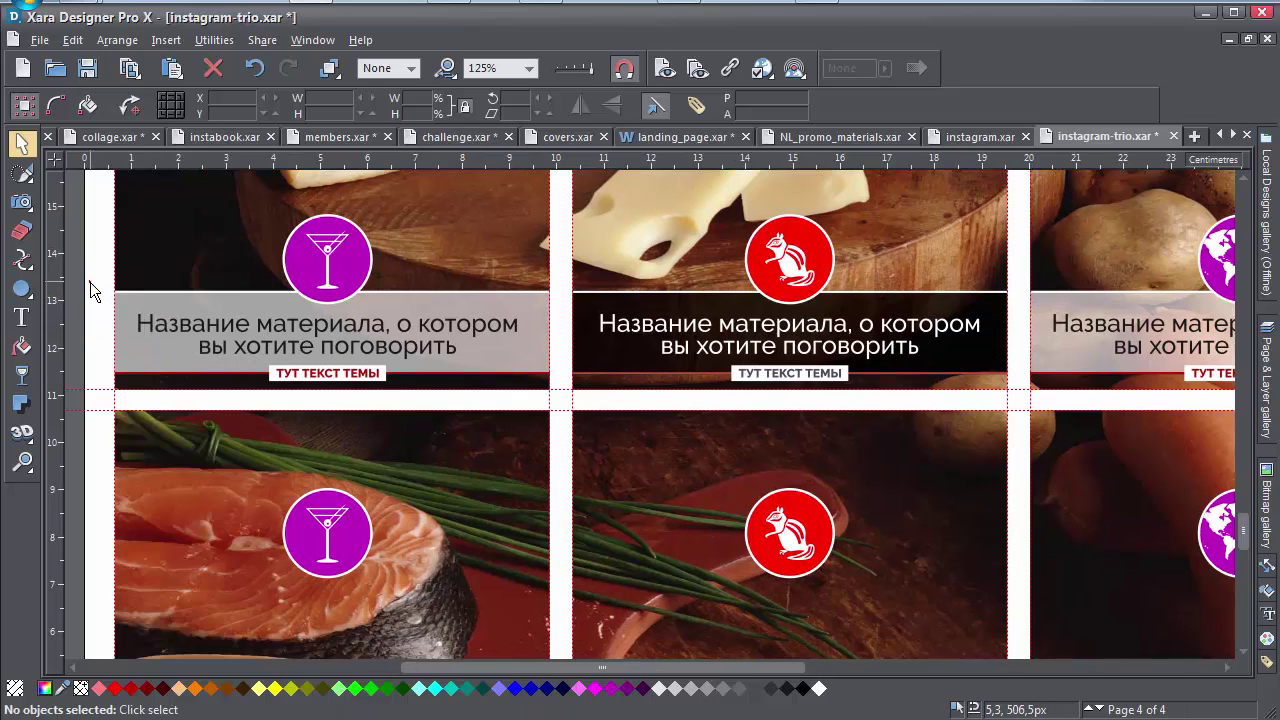
drag(90, 284, 99, 290)
click(235, 341)
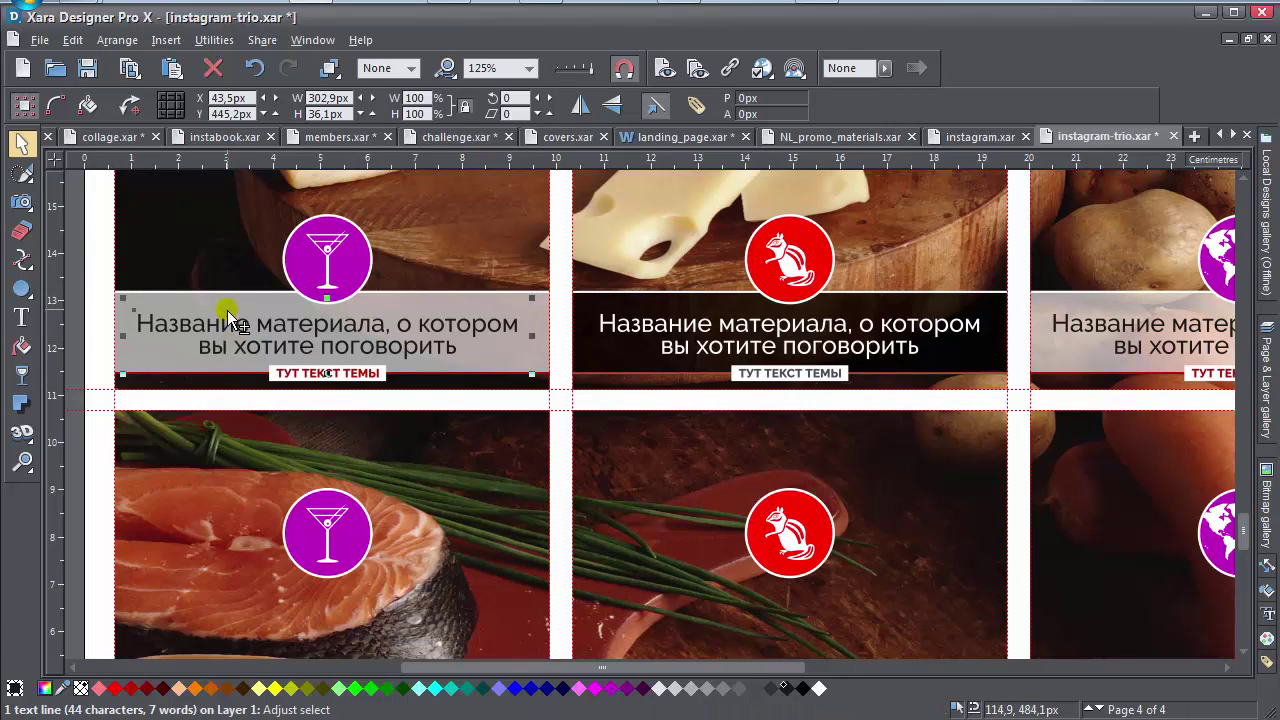
shift+click(225, 310)
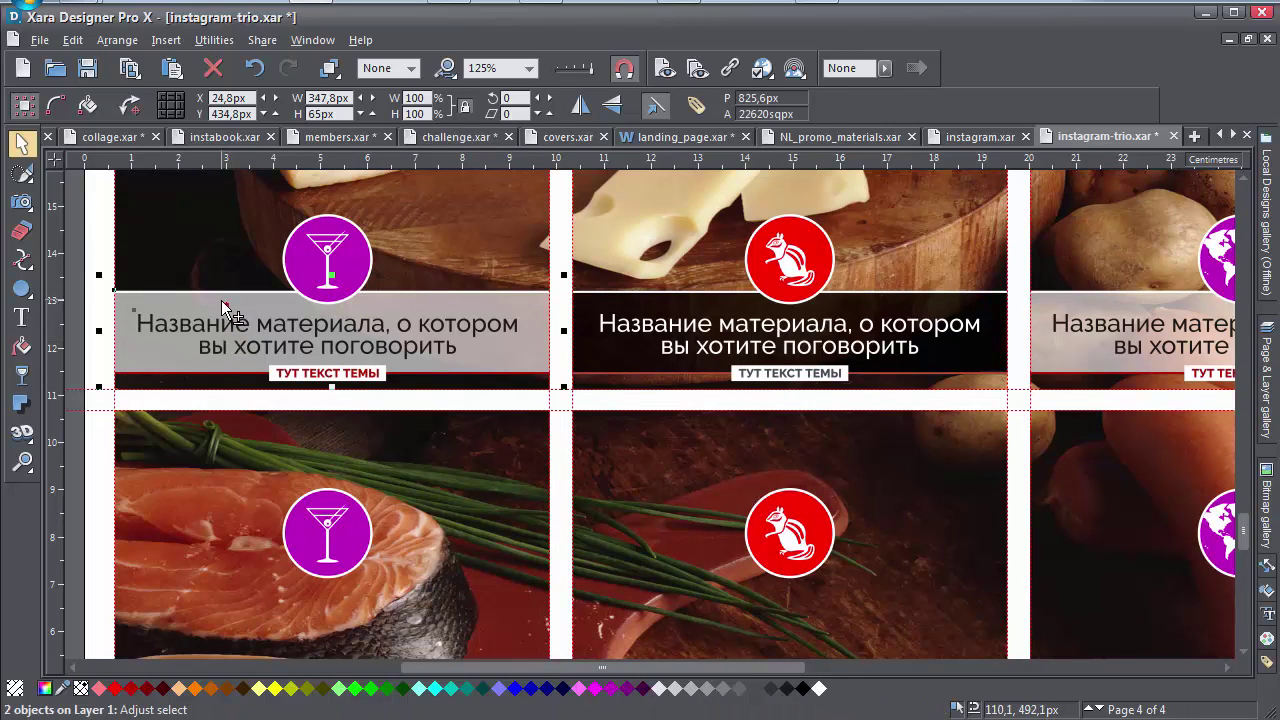
shift+click(205, 373)
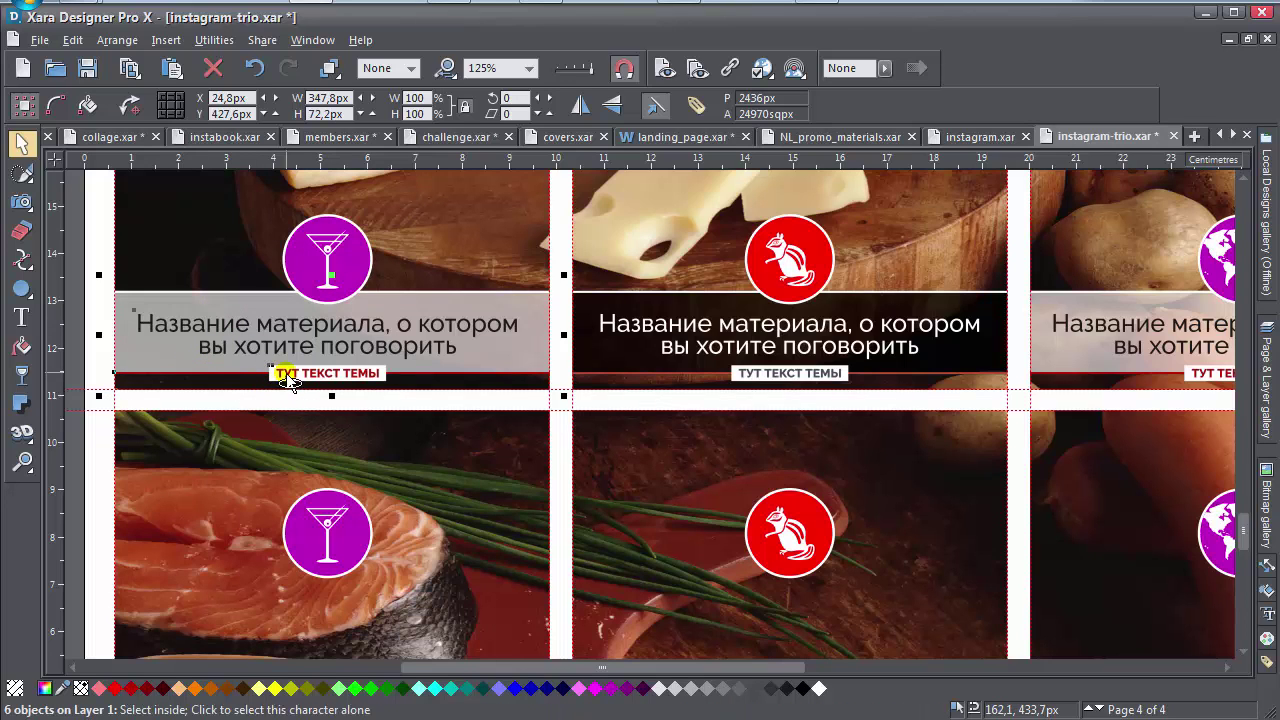
drag(428, 336, 430, 433)
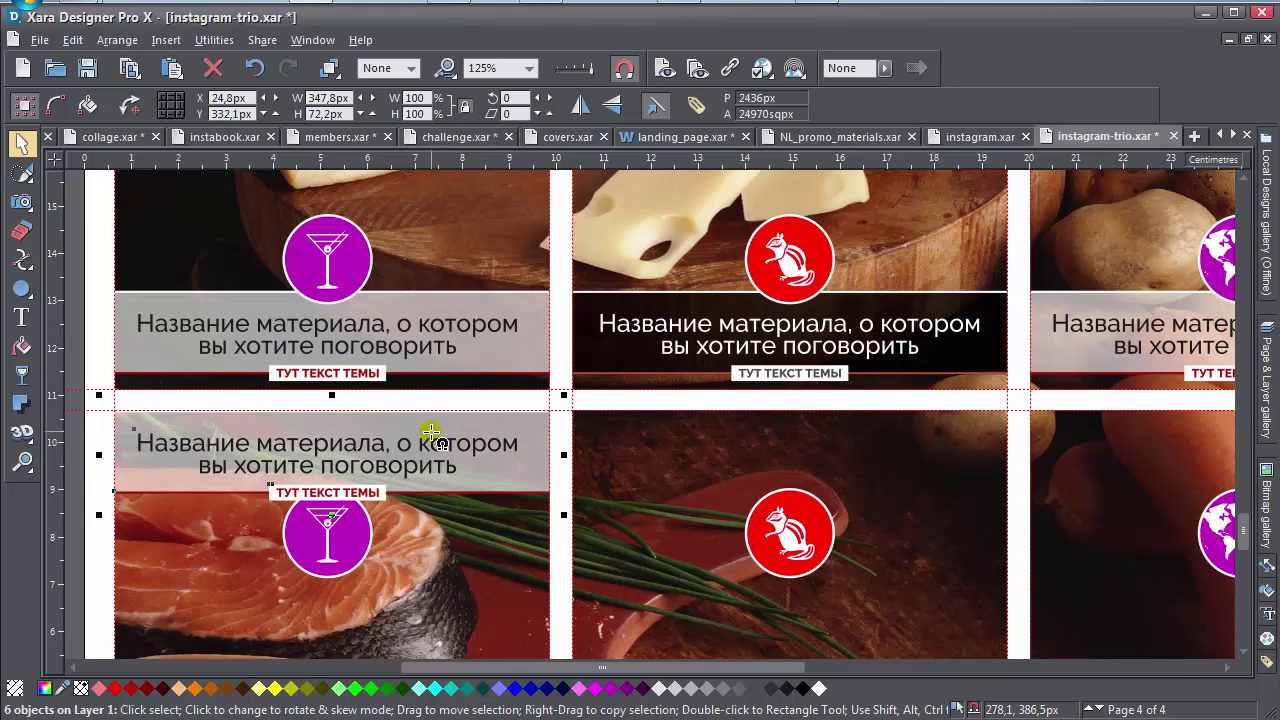
key(ctrl+g)
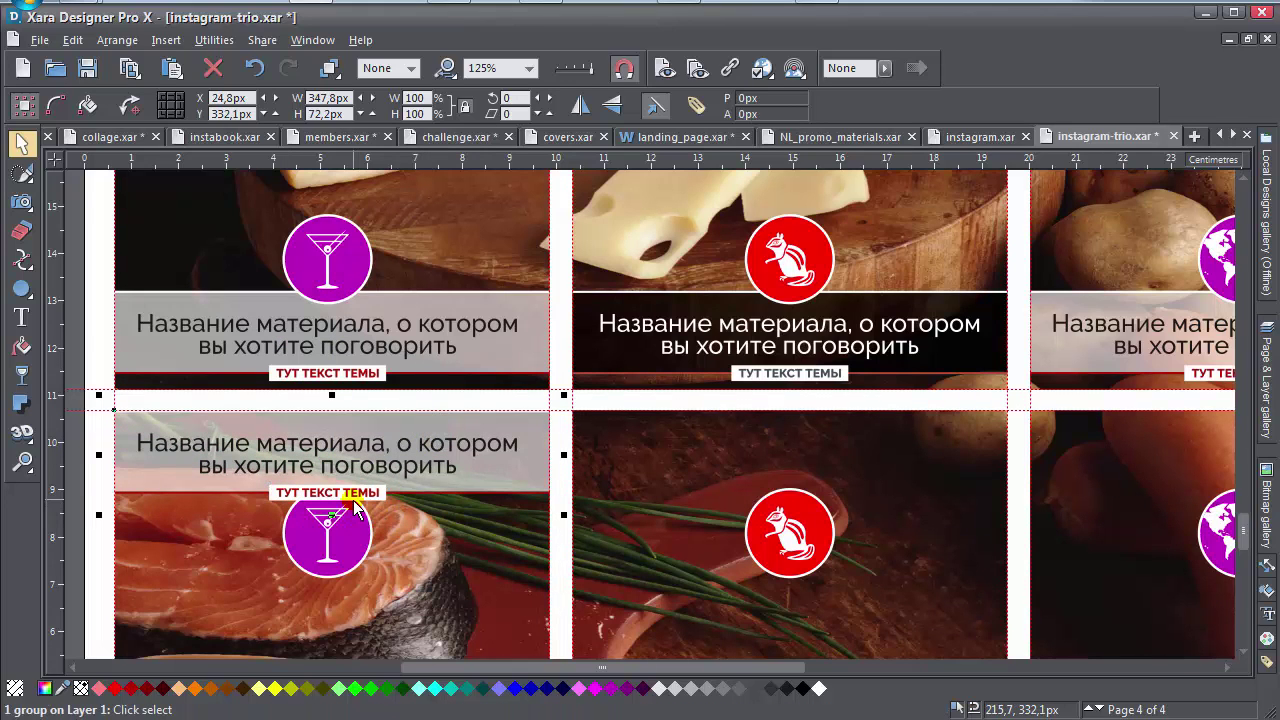
key(Escape)
Within the copied caption, move the topic label and red line above the title and shift the grey banner down beneath them.
scroll(322, 492, up, 2)
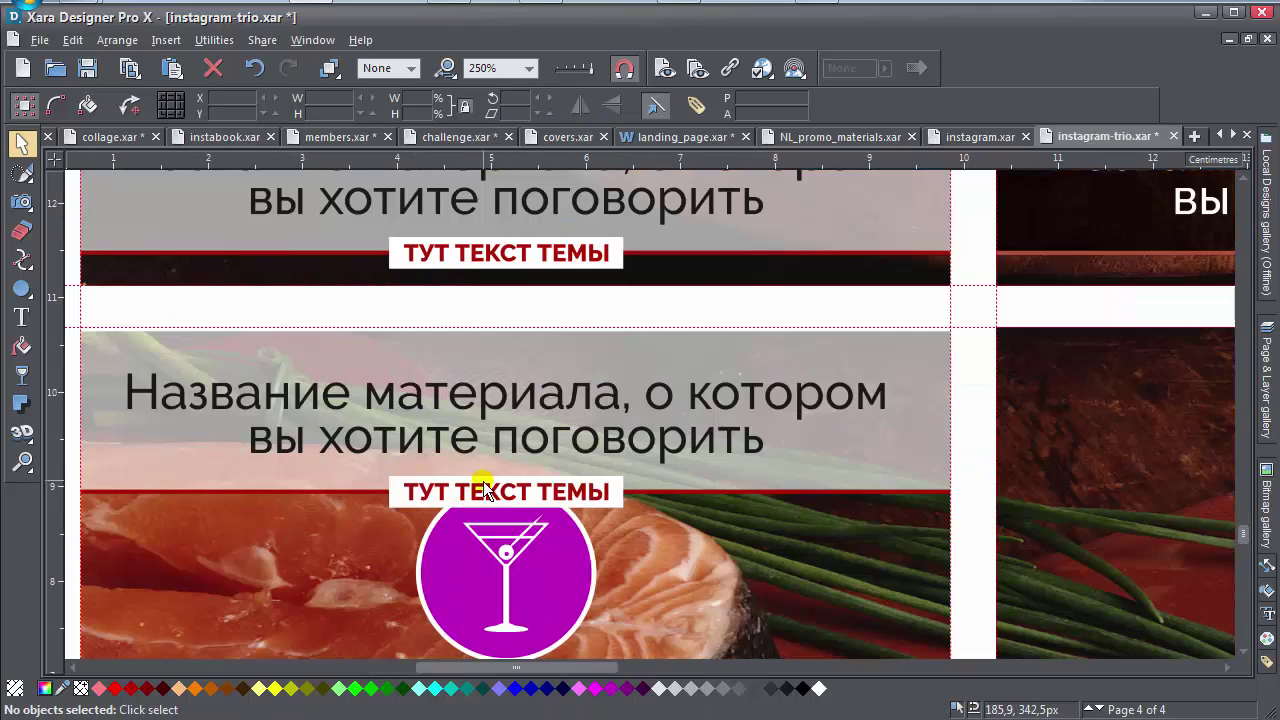
click(490, 497)
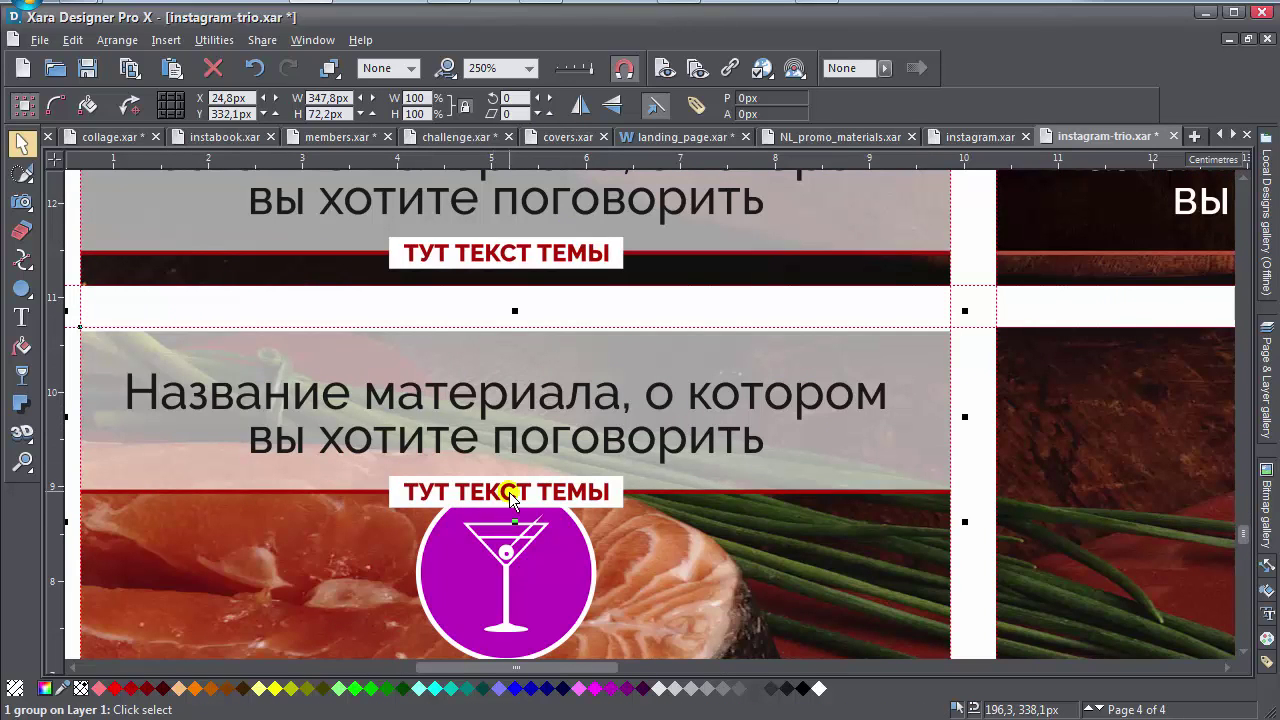
ctrl+click(510, 497)
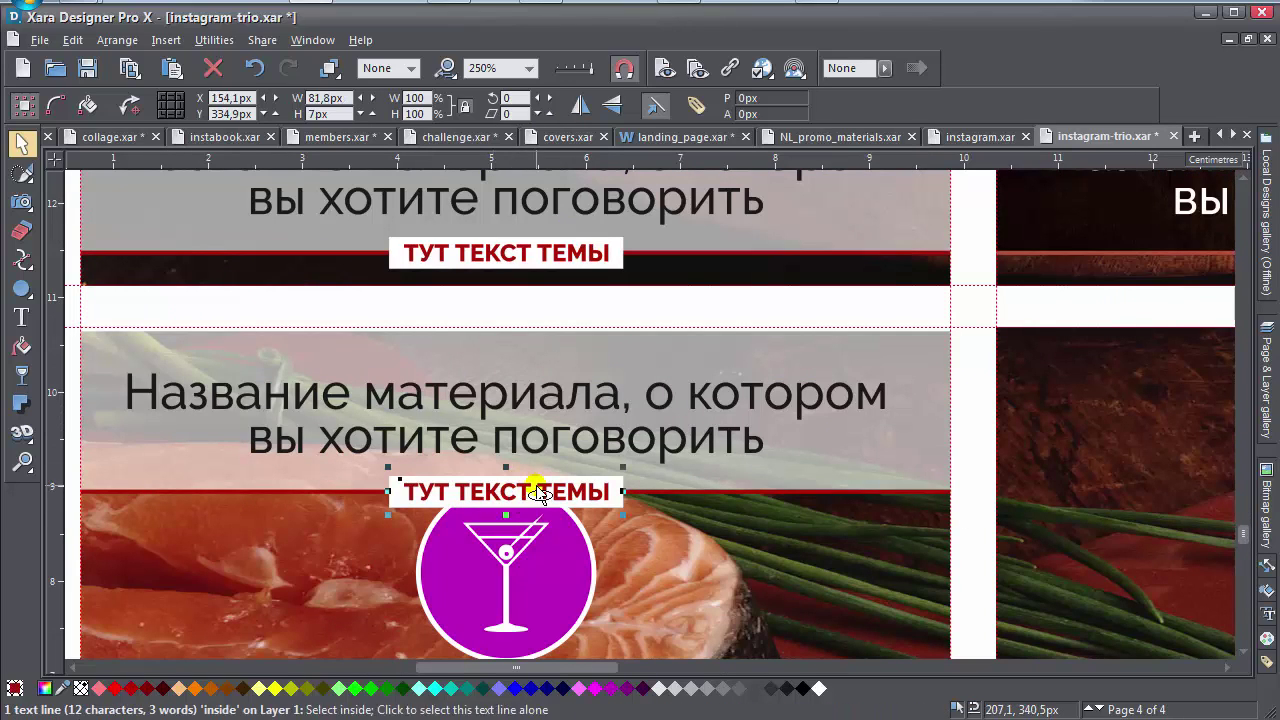
ctrl+shift+click(540, 493)
ctrl+shift+click(617, 493)
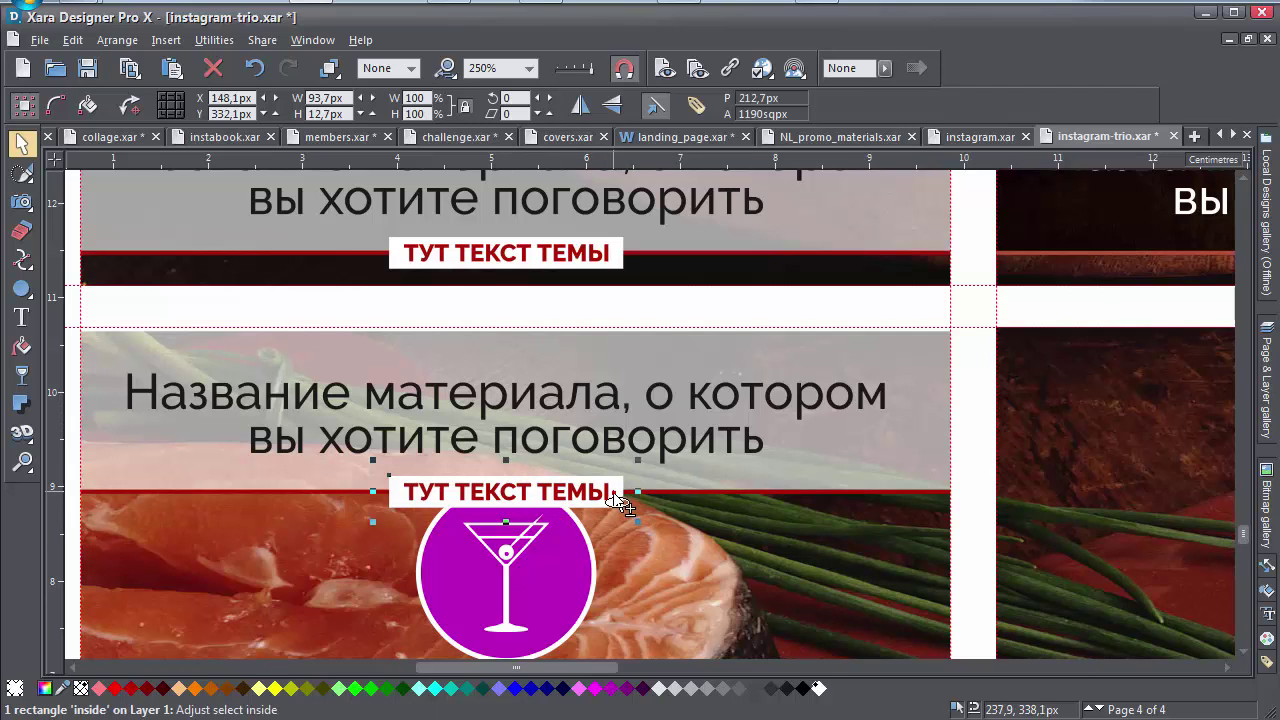
ctrl+shift+click(607, 490)
ctrl+shift+click(649, 495)
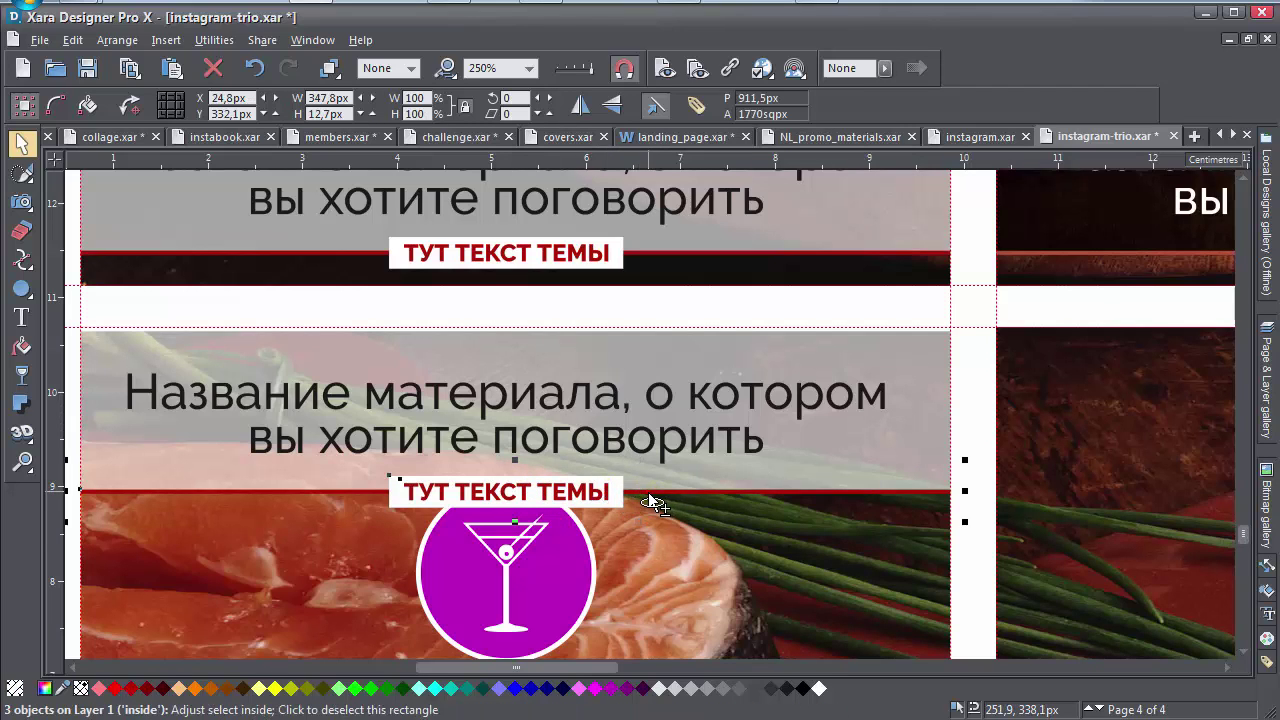
drag(652, 500, 652, 365)
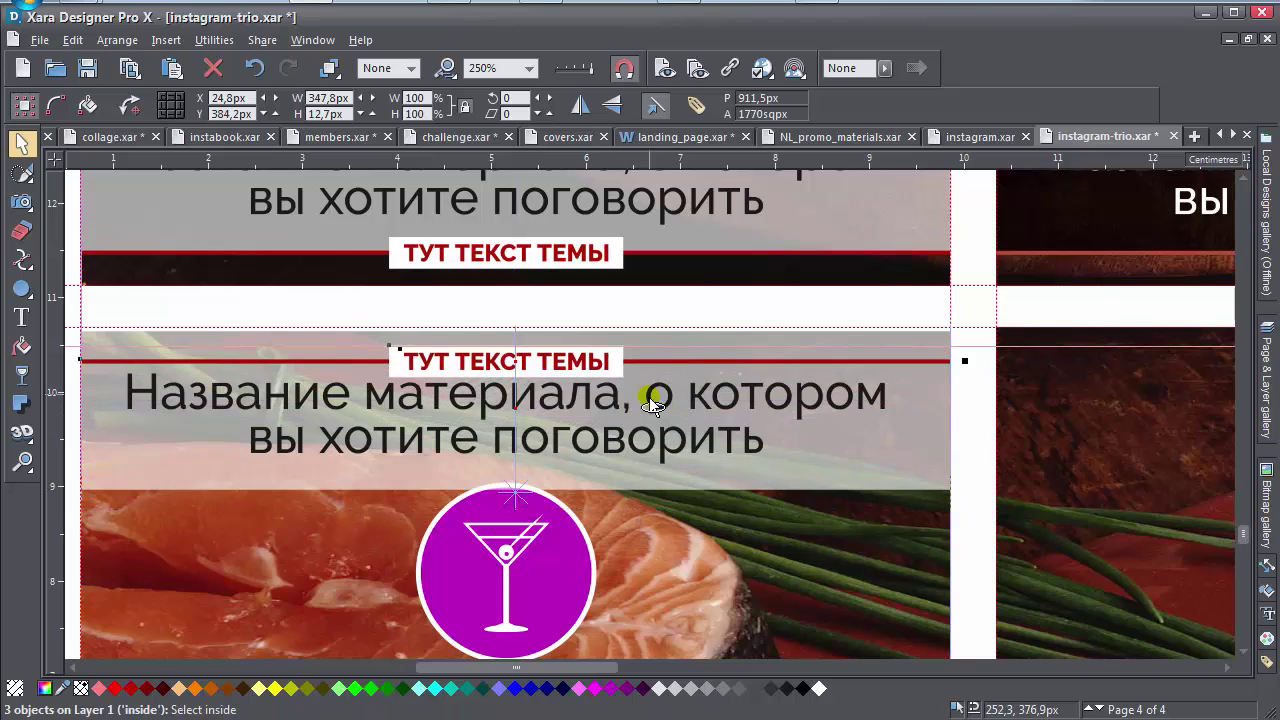
drag(607, 475, 588, 505)
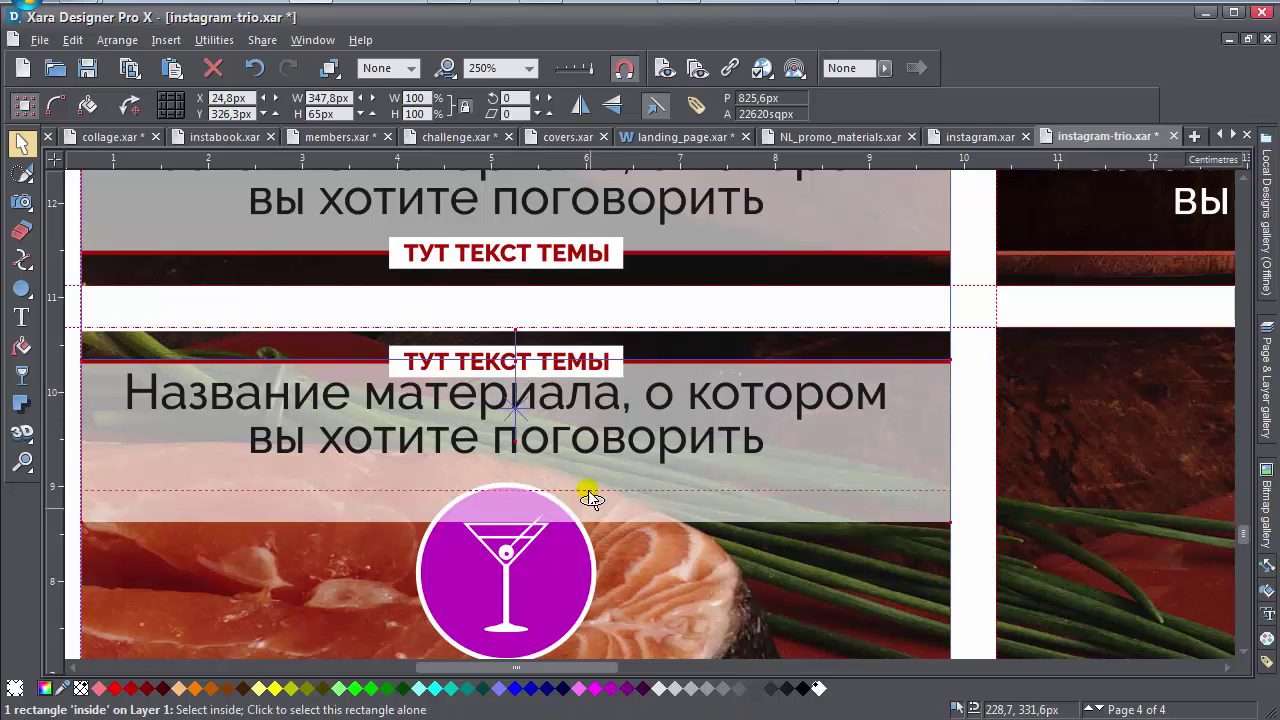
click(482, 404)
drag(479, 399, 487, 438)
key(ctrl+z)
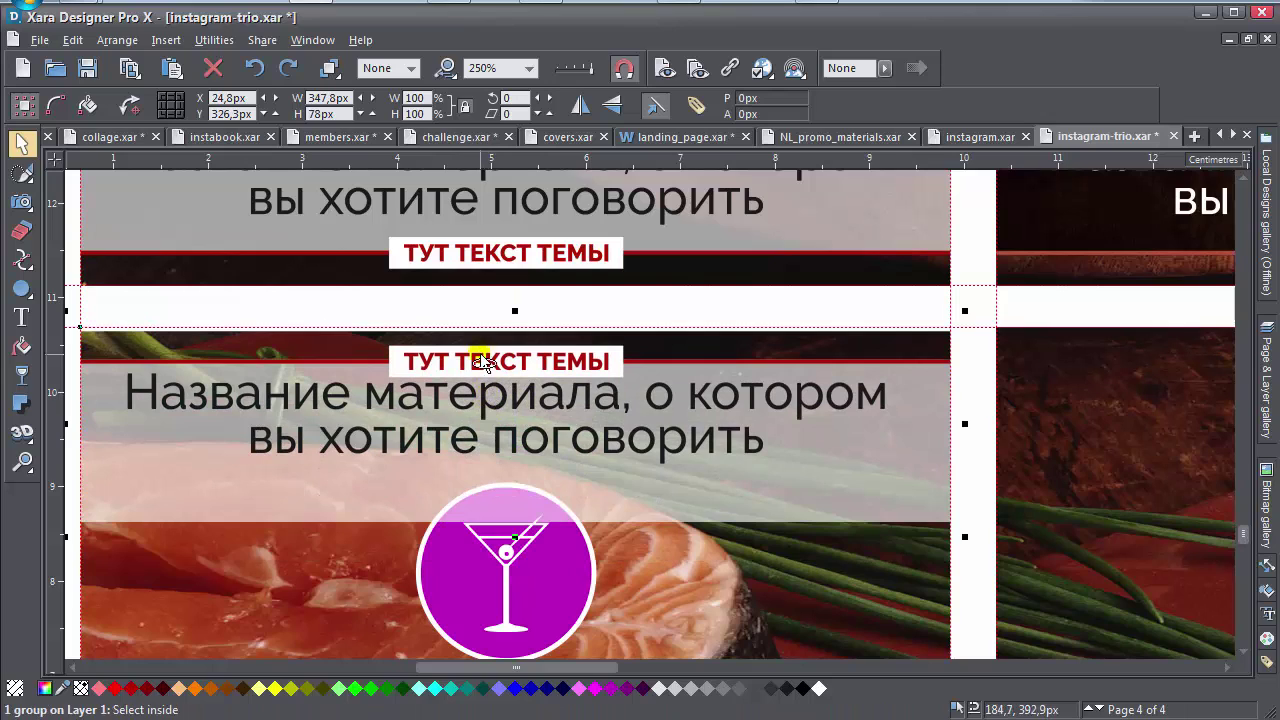
Move the copied caption's white line down to the banner's lower edge and shorten the banner to 63.3 px high.
click(389, 328)
ctrl+click(392, 340)
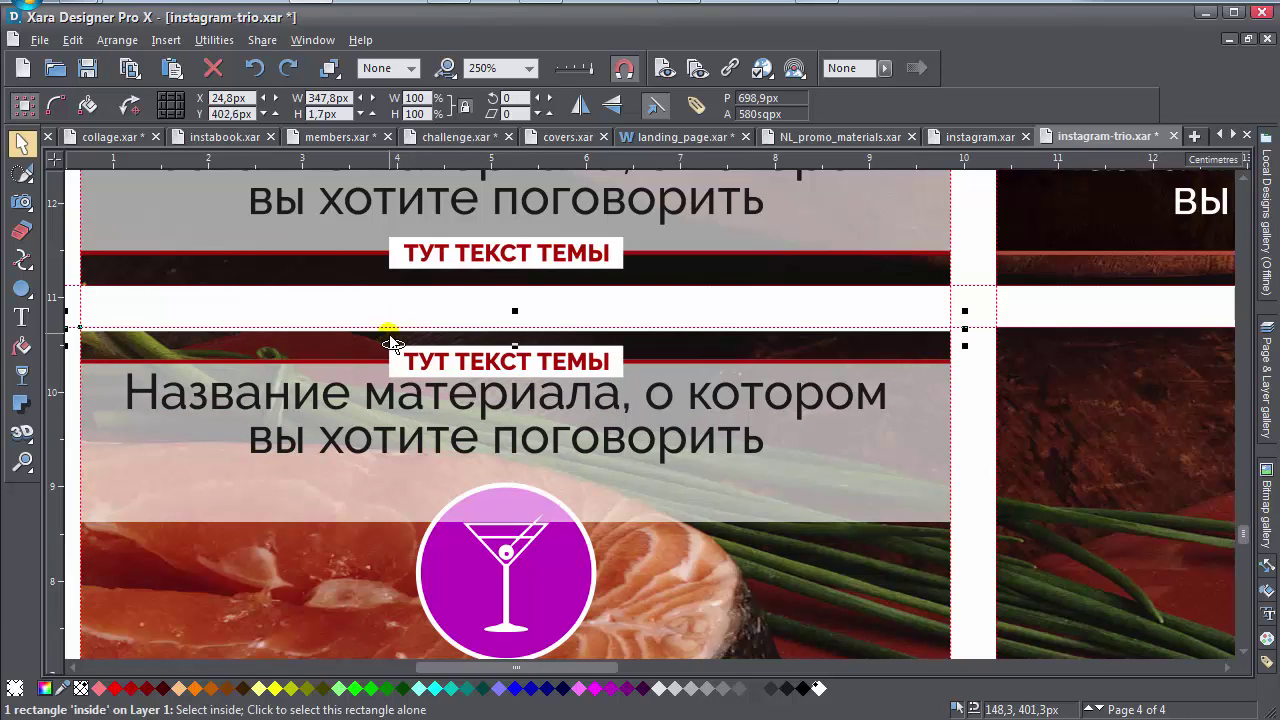
drag(392, 340, 403, 518)
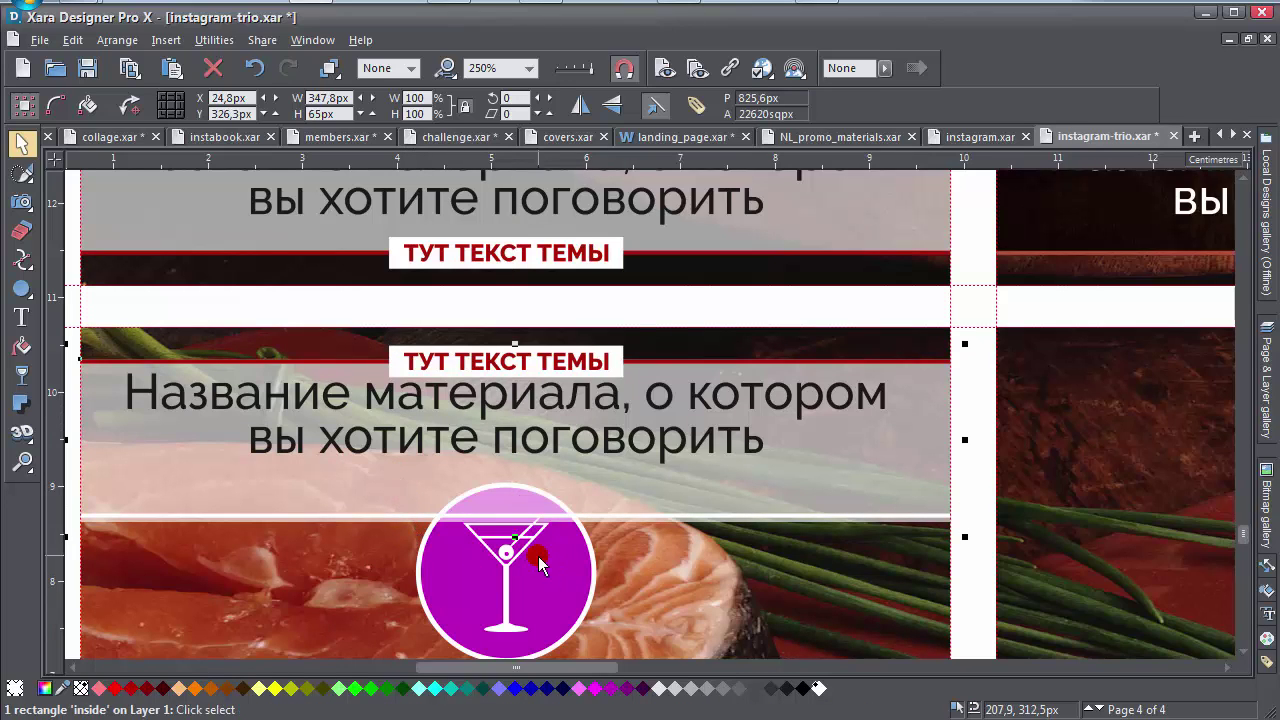
drag(515, 537, 515, 531)
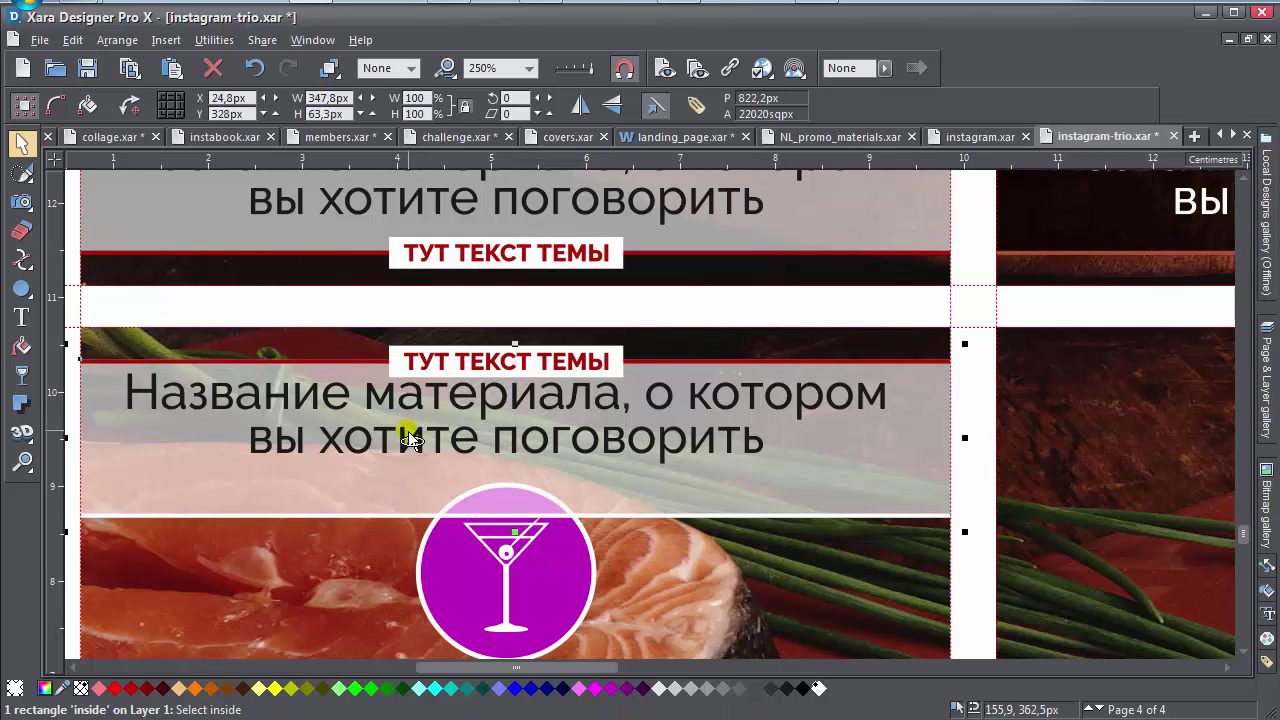
Shift the title down to centre it in the lower-left banner and bring the cocktail icon in front of the banner.
mouse_move(414, 433)
mouse_down()
mouse_move(420, 455)
mouse_move(420, 443)
mouse_up()
drag(529, 430, 527, 420)
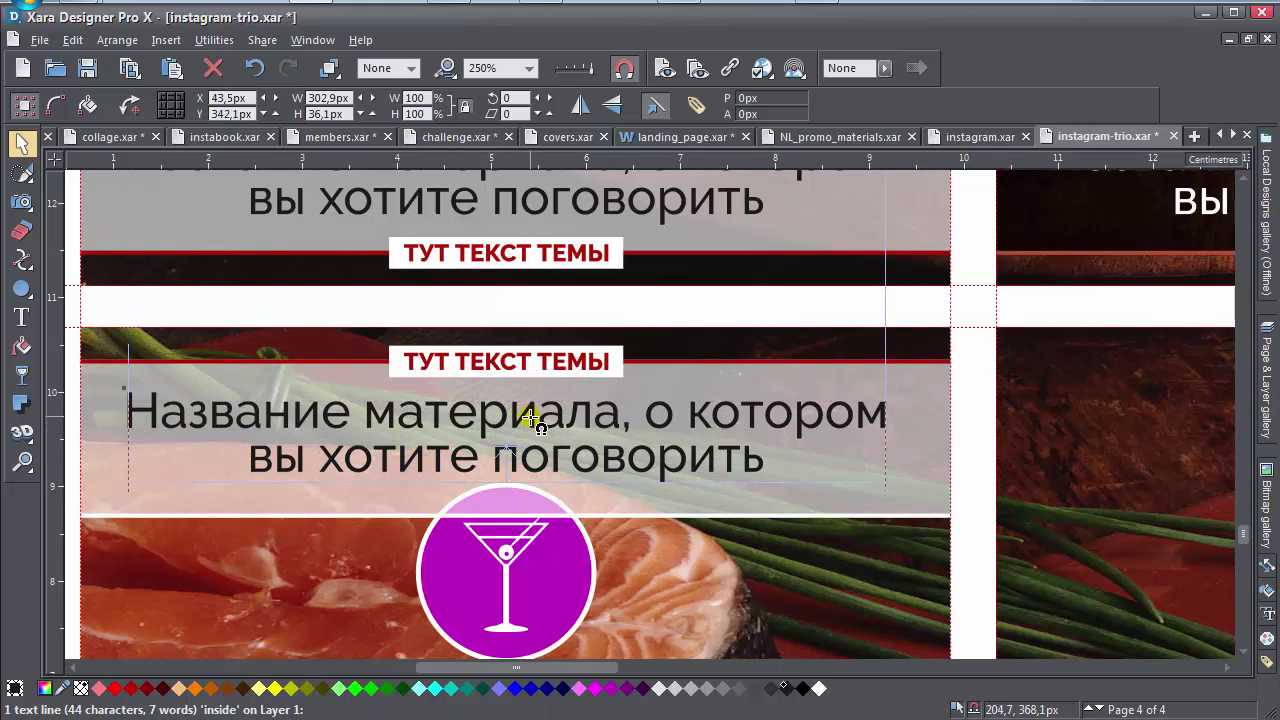
click(525, 555)
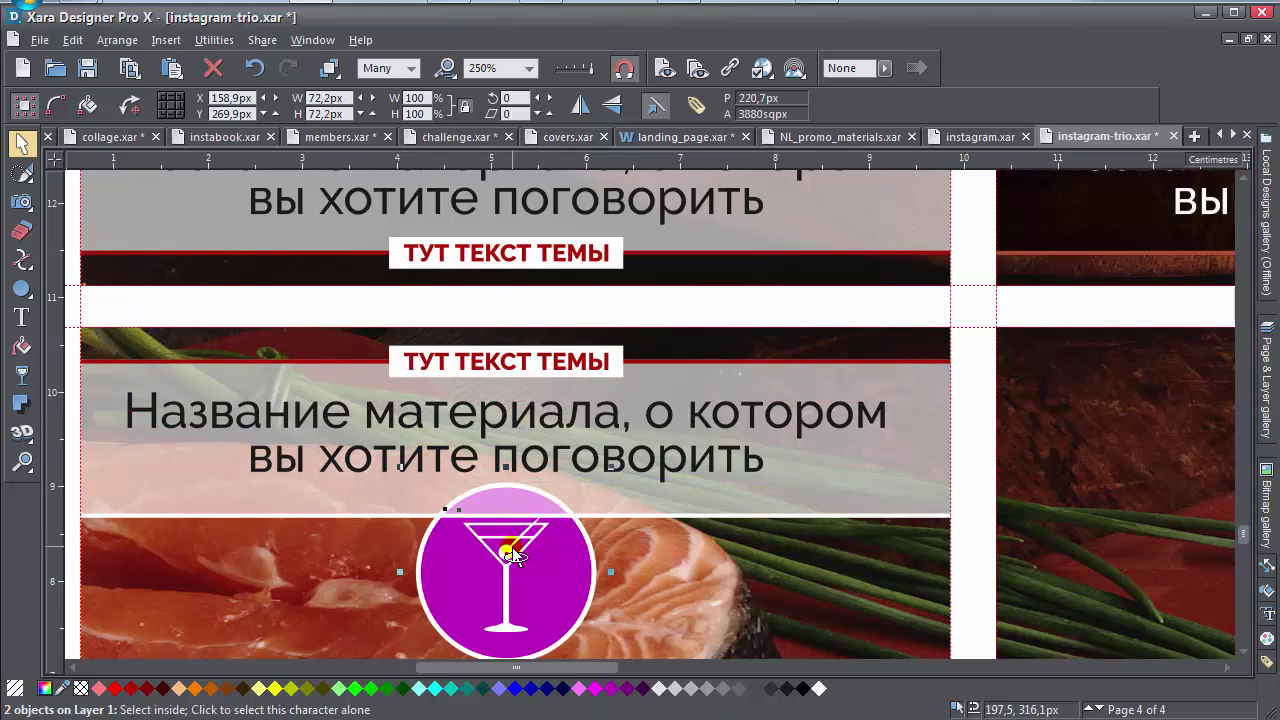
scroll(530, 565, down, 2)
click(178, 540)
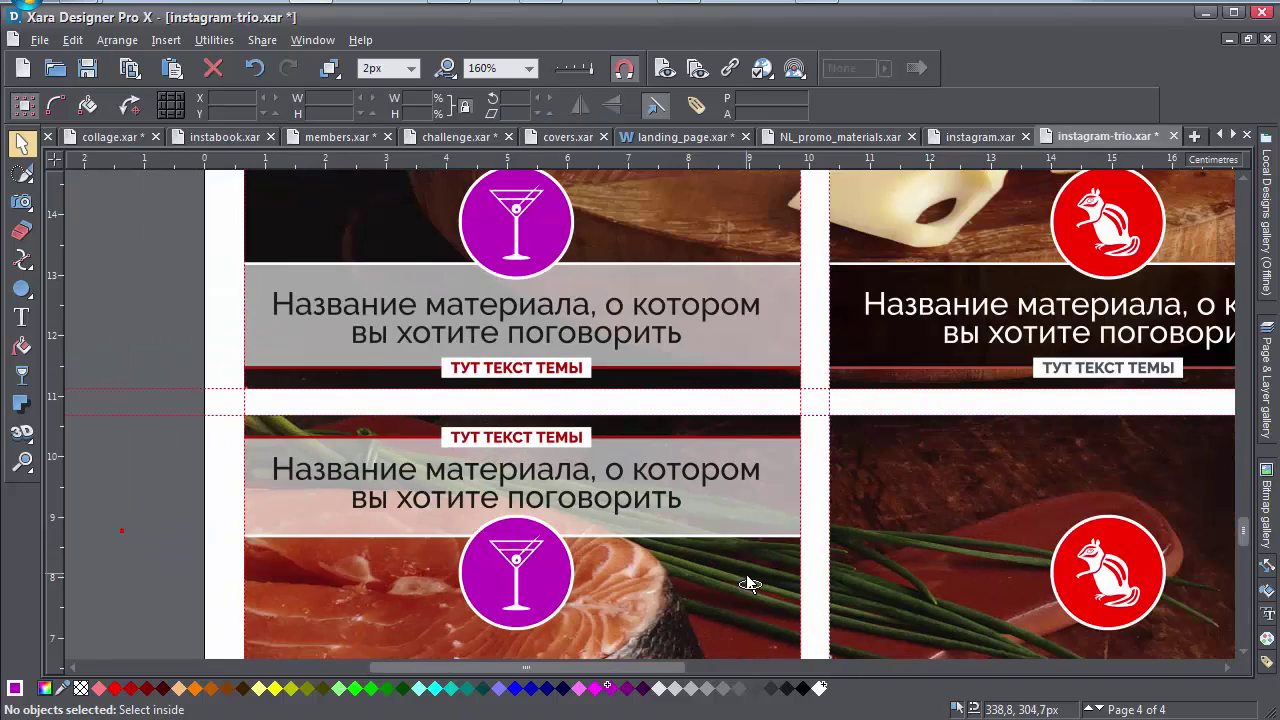
Delete the chipmunk and globe icons with their circles from the lower middle and lower-right pictures.
scroll(746, 574, down, 2)
click(589, 451)
key(Delete)
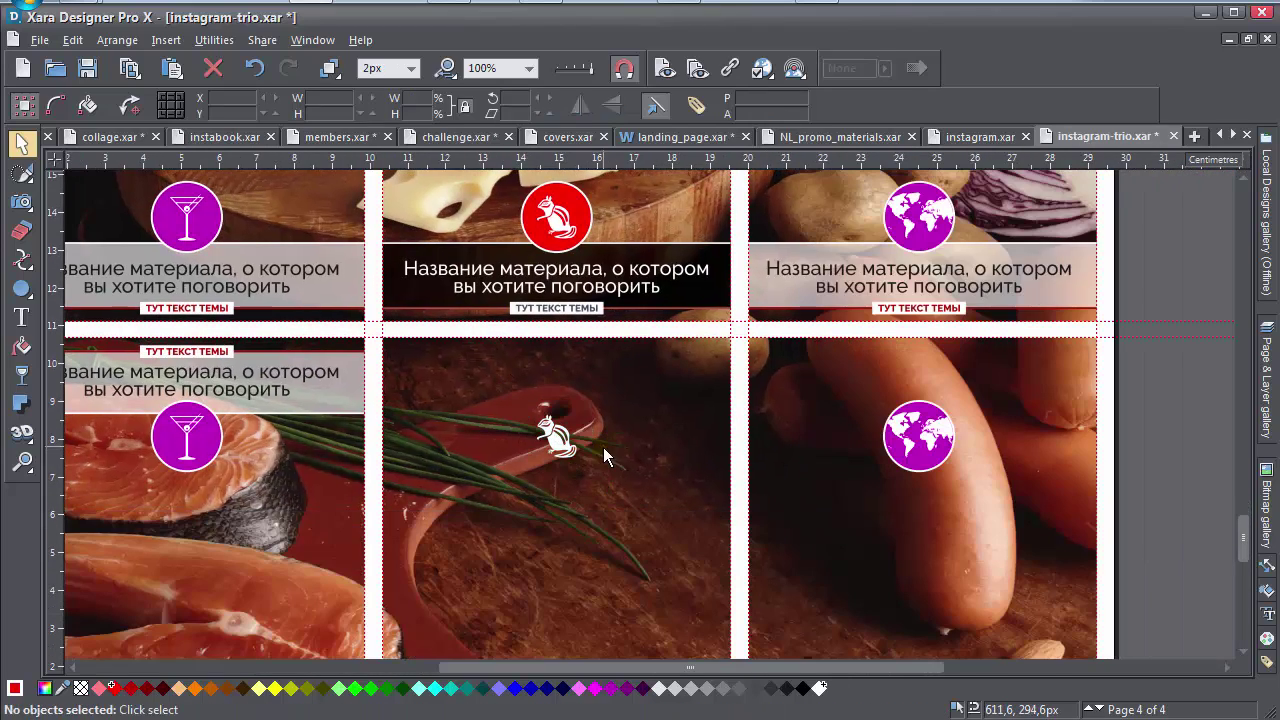
click(553, 432)
key(Delete)
click(919, 461)
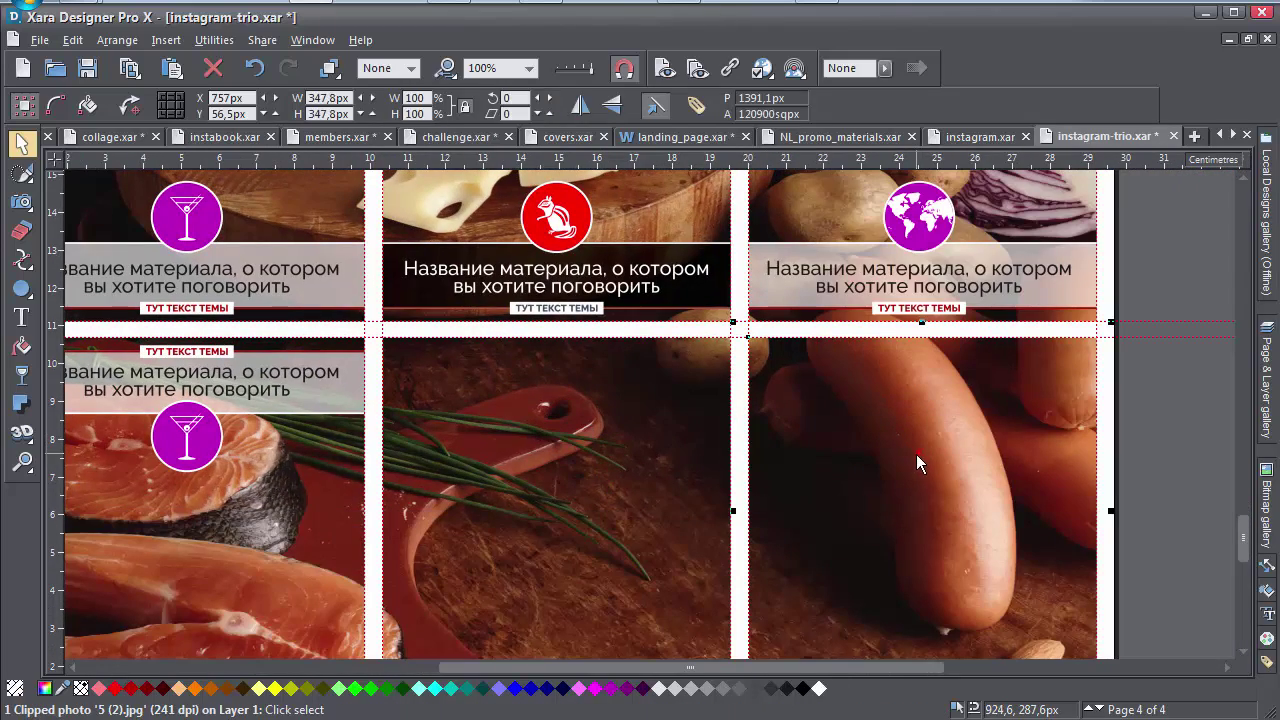
click(1185, 461)
Copy the lower-left caption with its cocktail icon horizontally onto the lower middle and lower-right pictures, aligned with the grid.
drag(262, 410, 452, 472)
scroll(685, 475, down, 2)
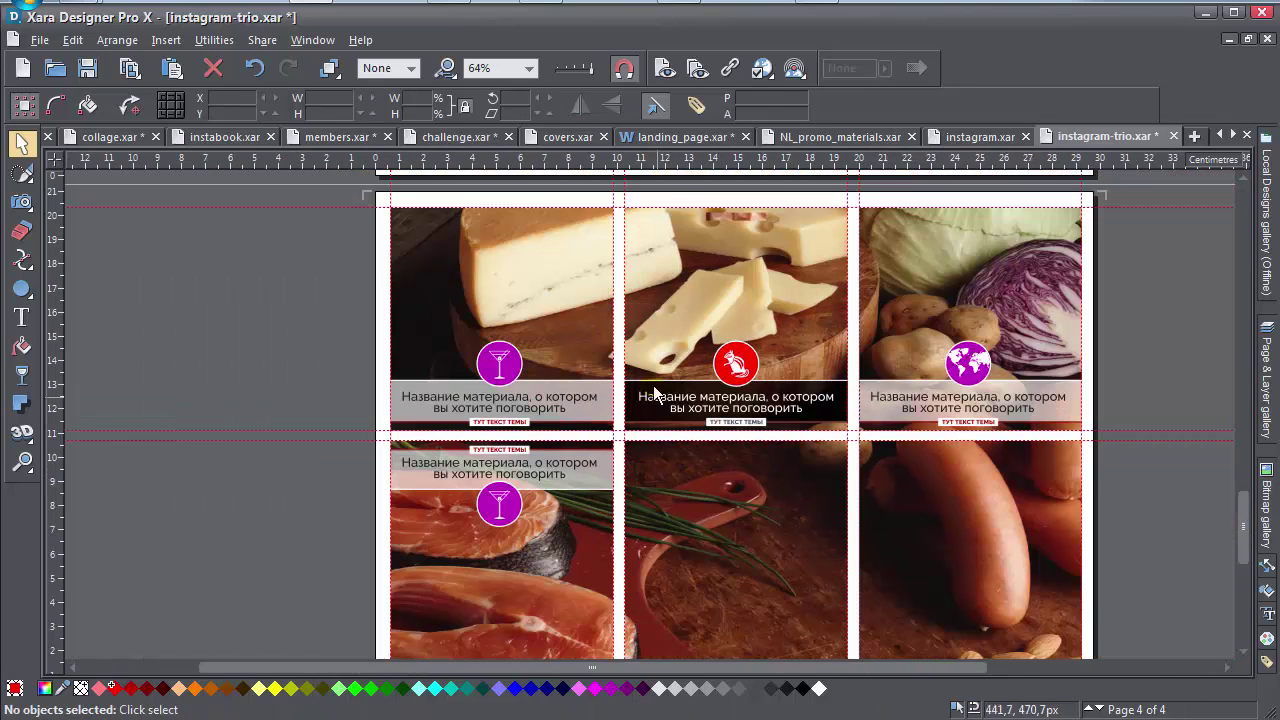
drag(683, 474, 348, 483)
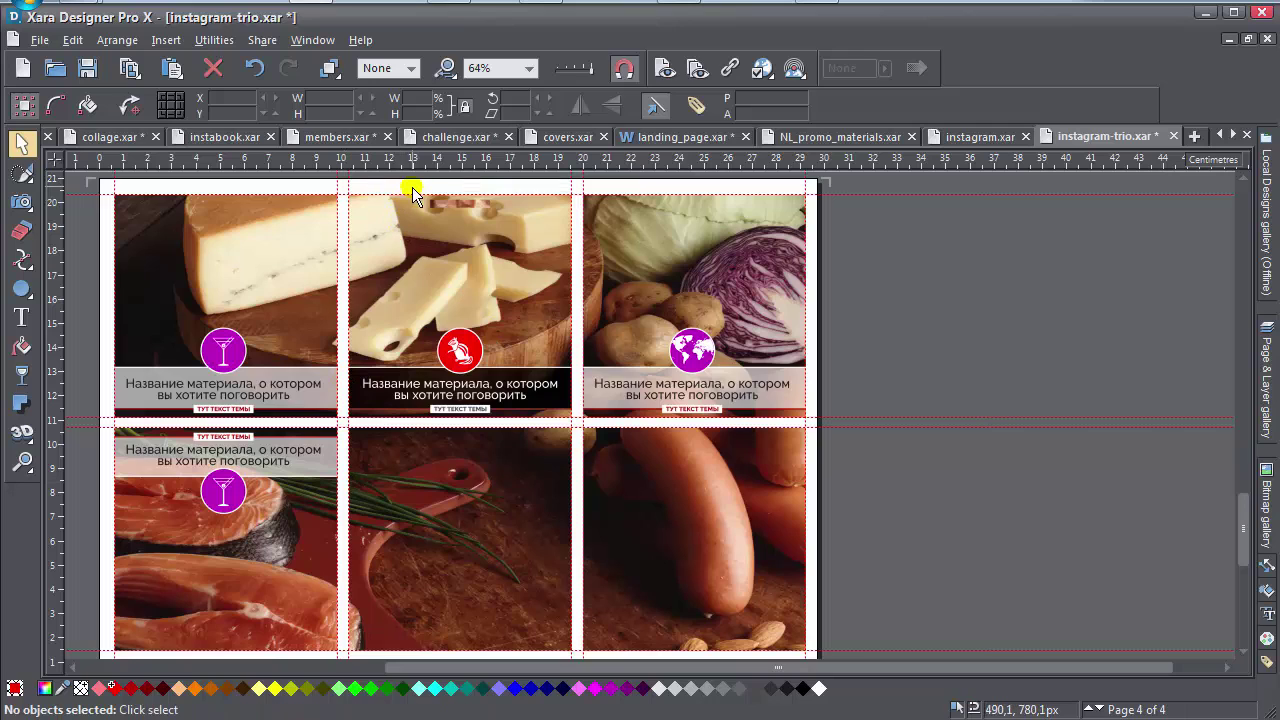
drag(411, 184, 448, 279)
drag(505, 415, 508, 420)
click(971, 463)
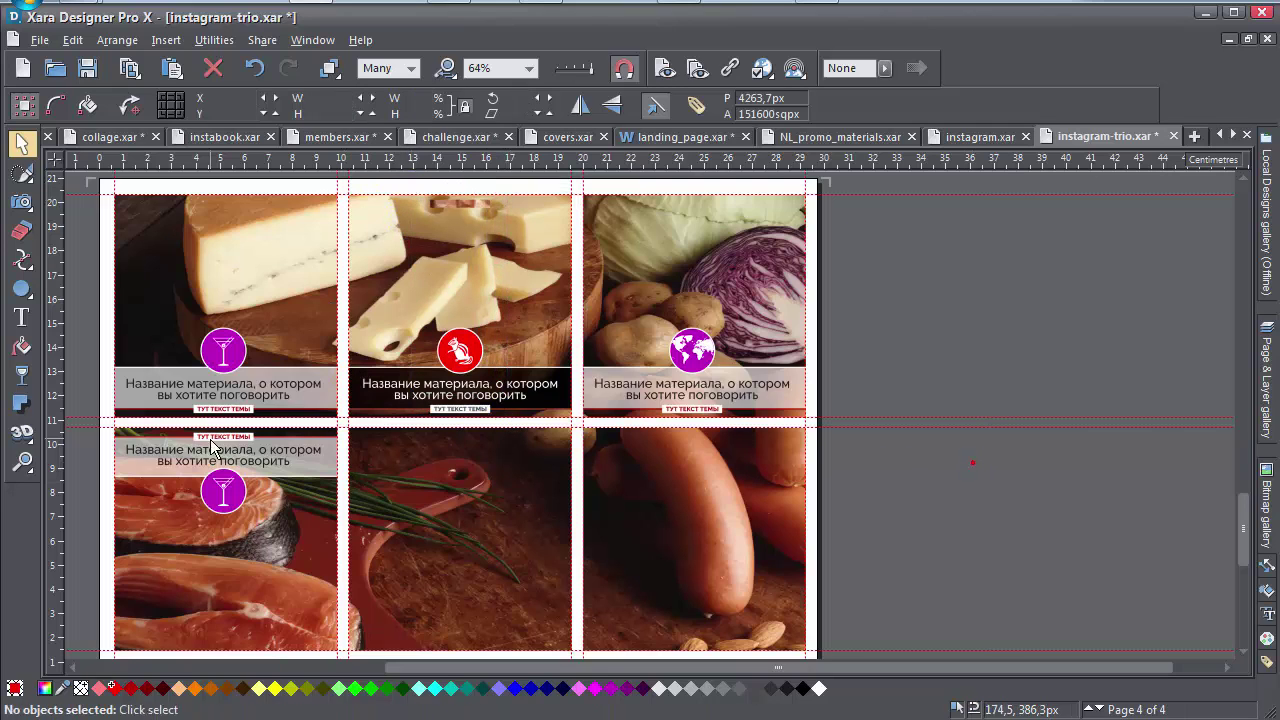
drag(103, 504, 260, 440)
drag(228, 505, 693, 545)
right_click(460, 510)
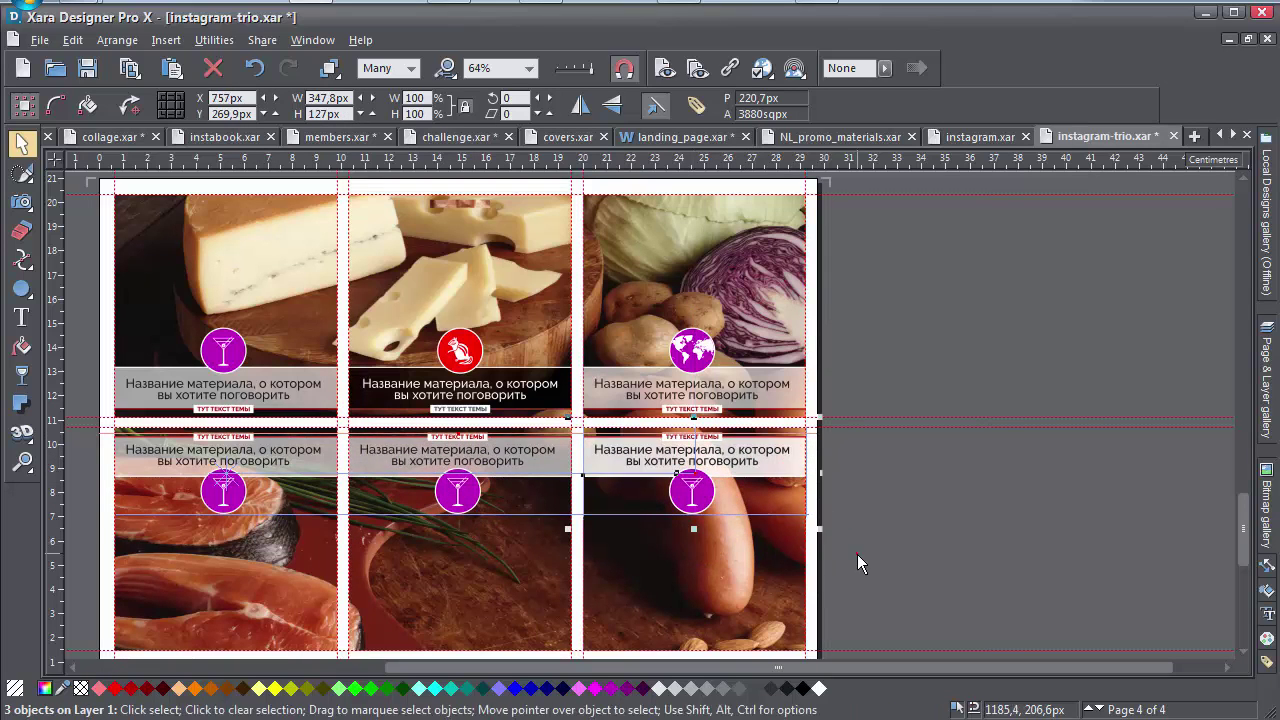
click(718, 545)
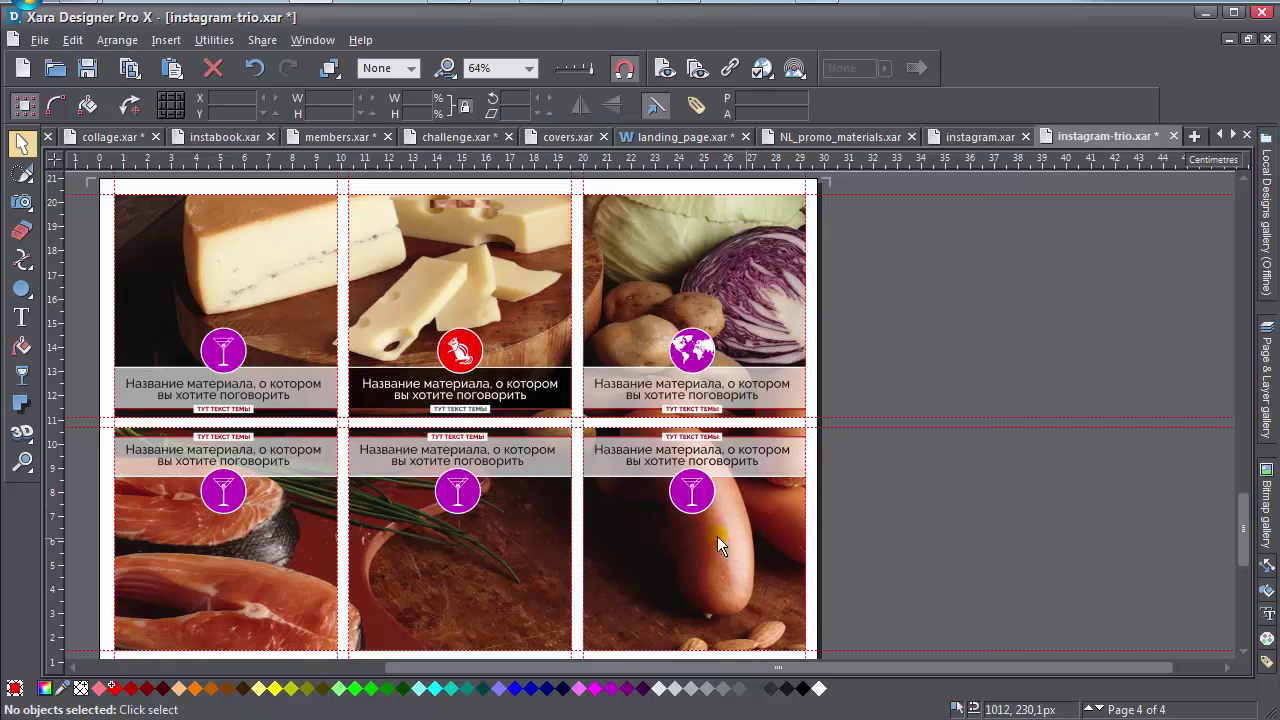
Recolour the circles behind the lower cocktail icons: dark green in the middle, blue on the right and dark red on the left.
ctrl+click(444, 502)
click(264, 689)
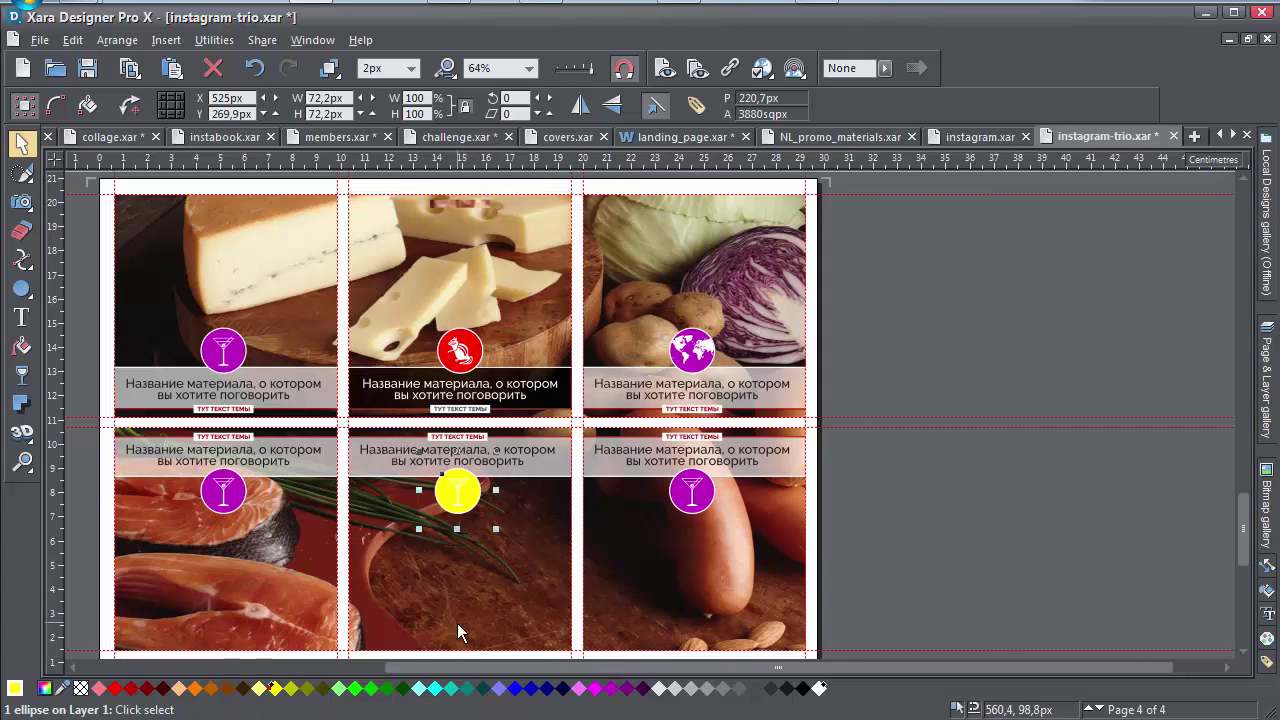
click(481, 688)
ctrl+click(677, 502)
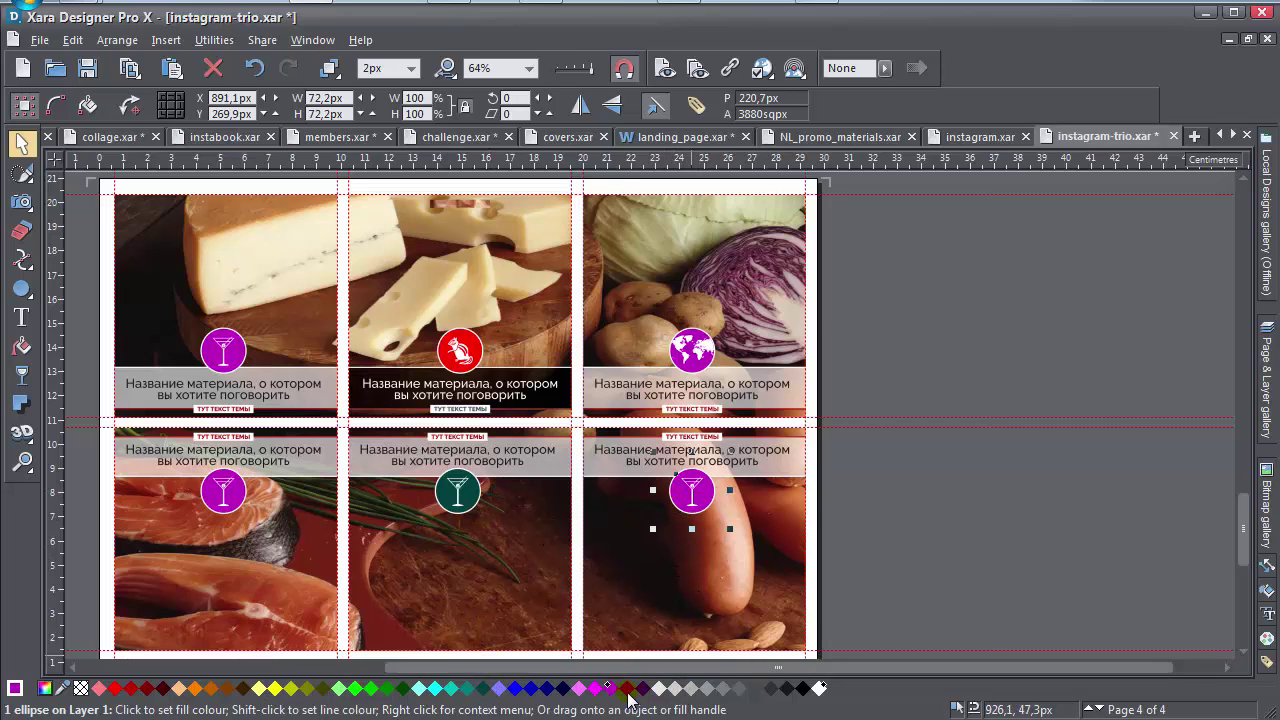
click(533, 689)
click(862, 535)
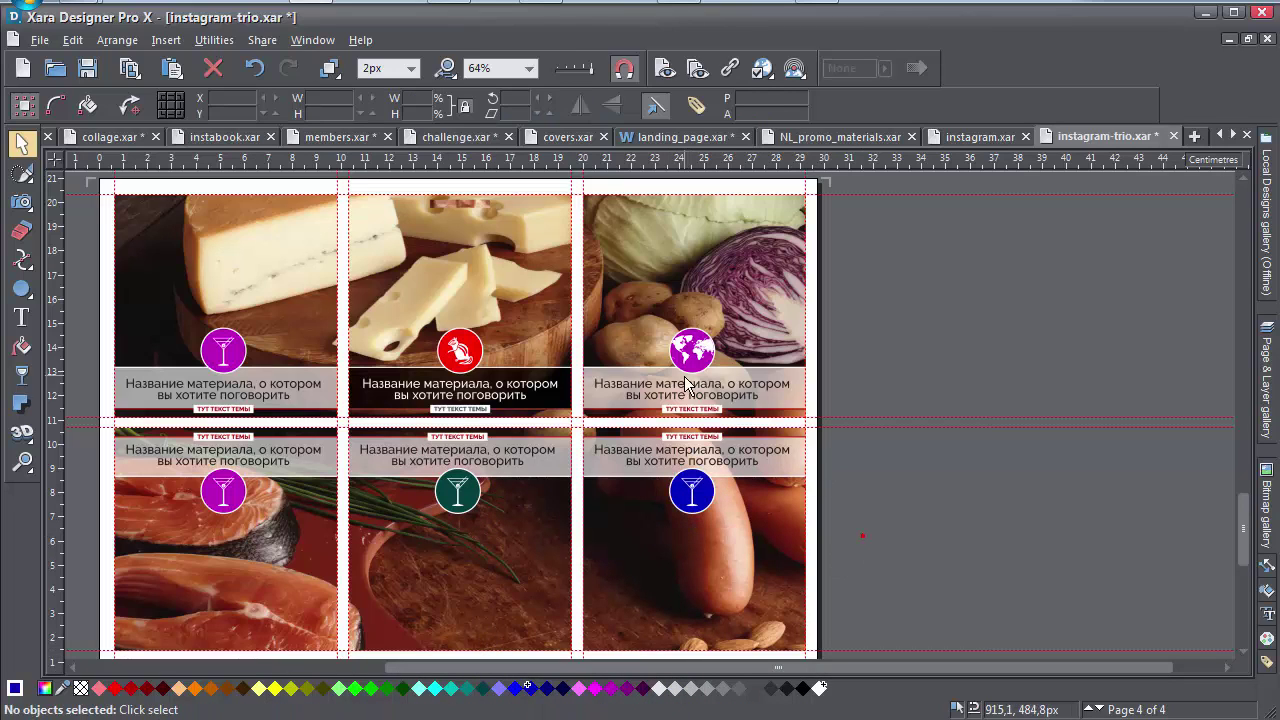
click(117, 689)
click(853, 541)
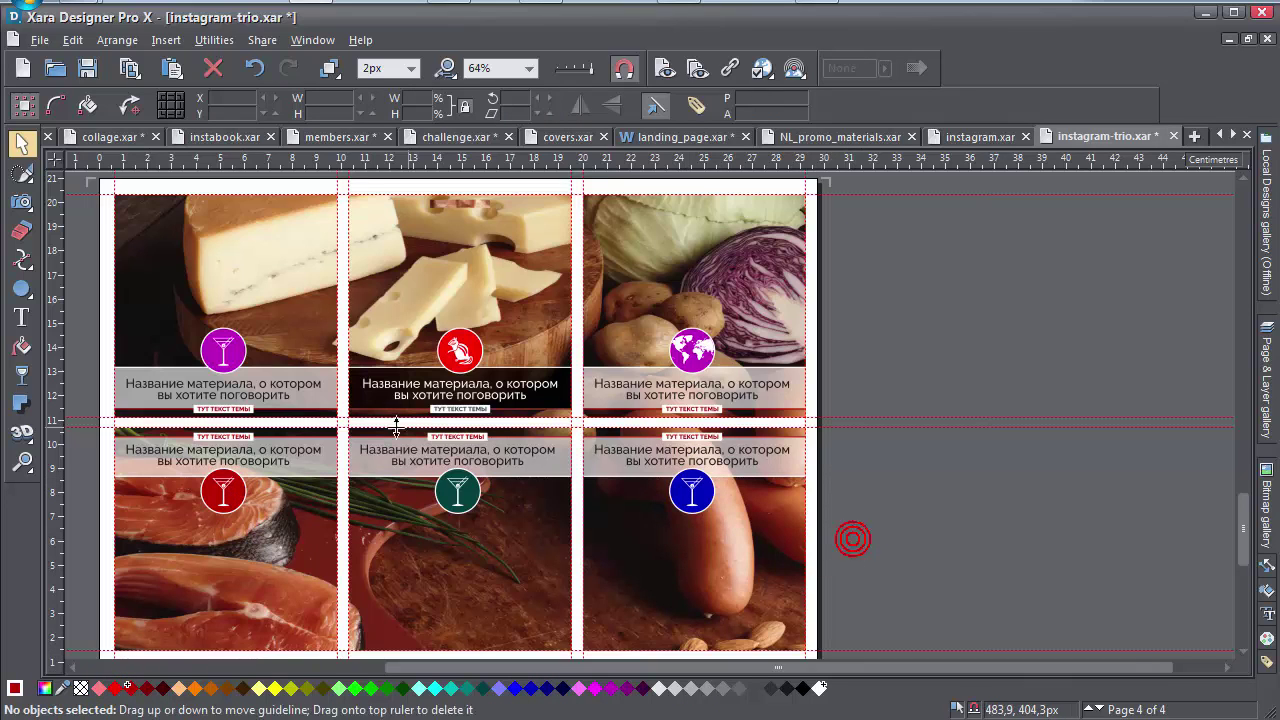
Fill the lower middle picture's caption banner with black and colour its title white.
drag(413, 435, 512, 462)
ctrl+click(480, 485)
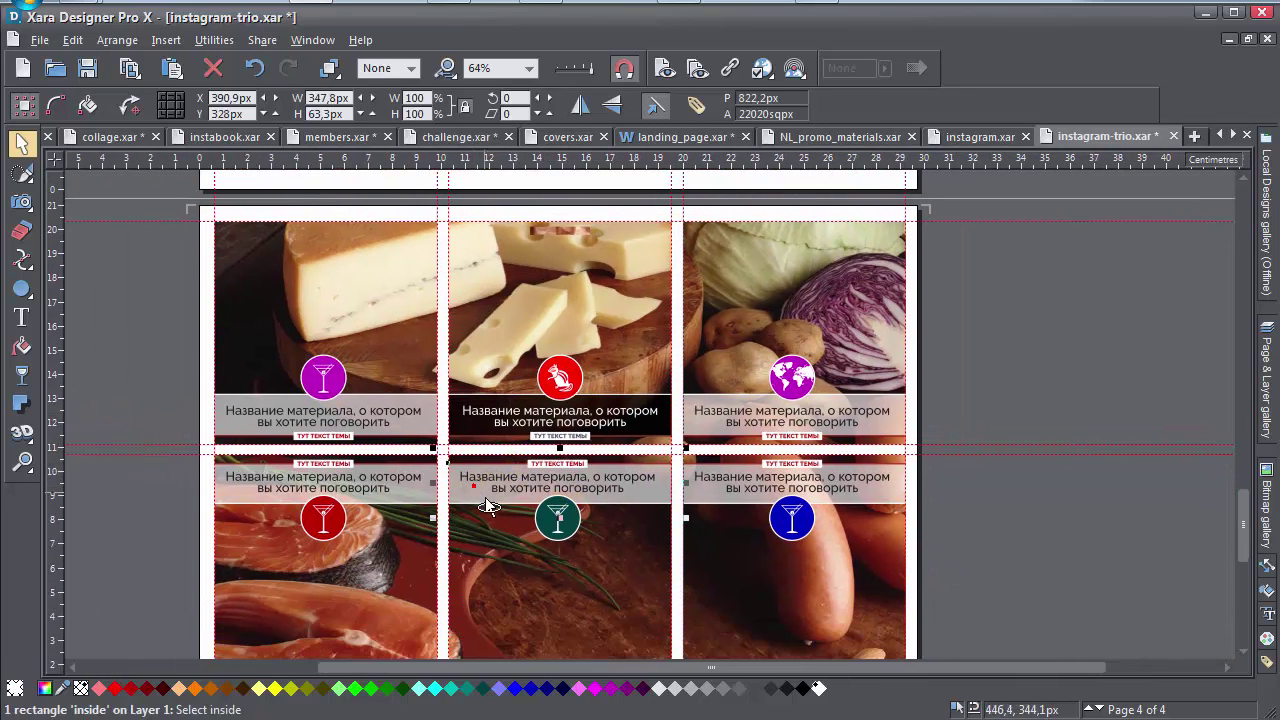
click(801, 689)
scroll(587, 503, up, 3)
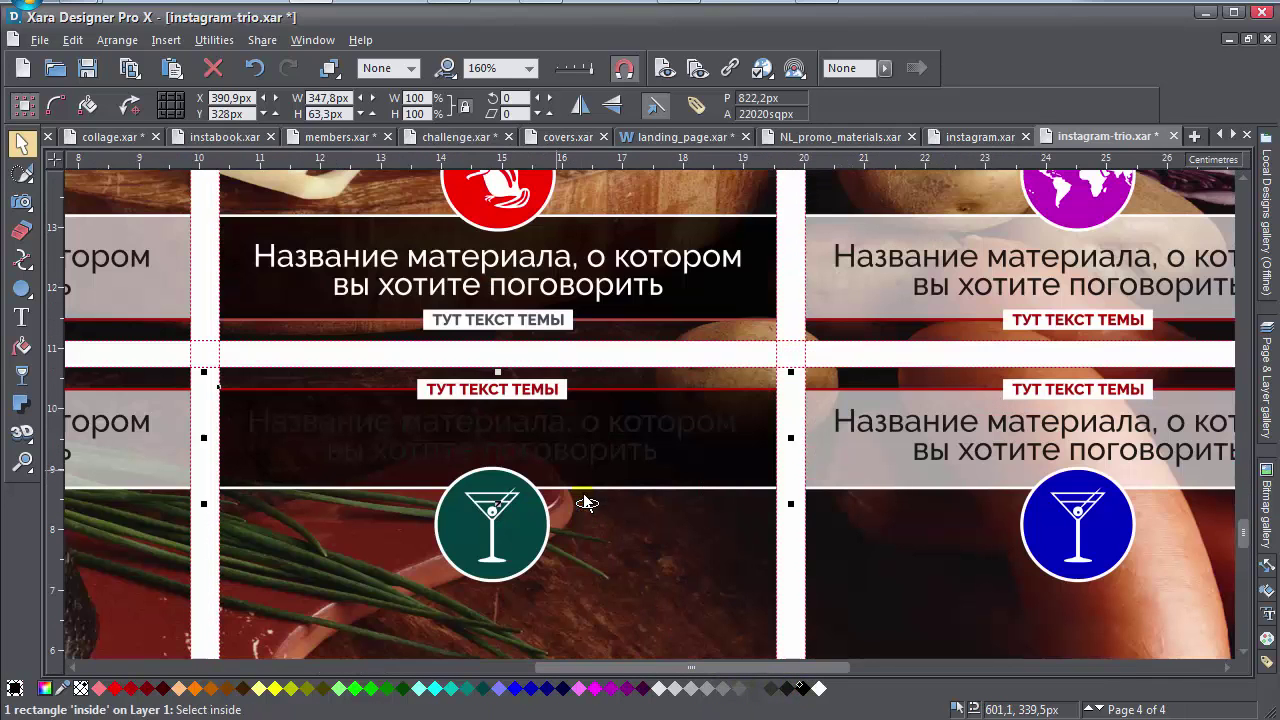
alt+click(590, 470)
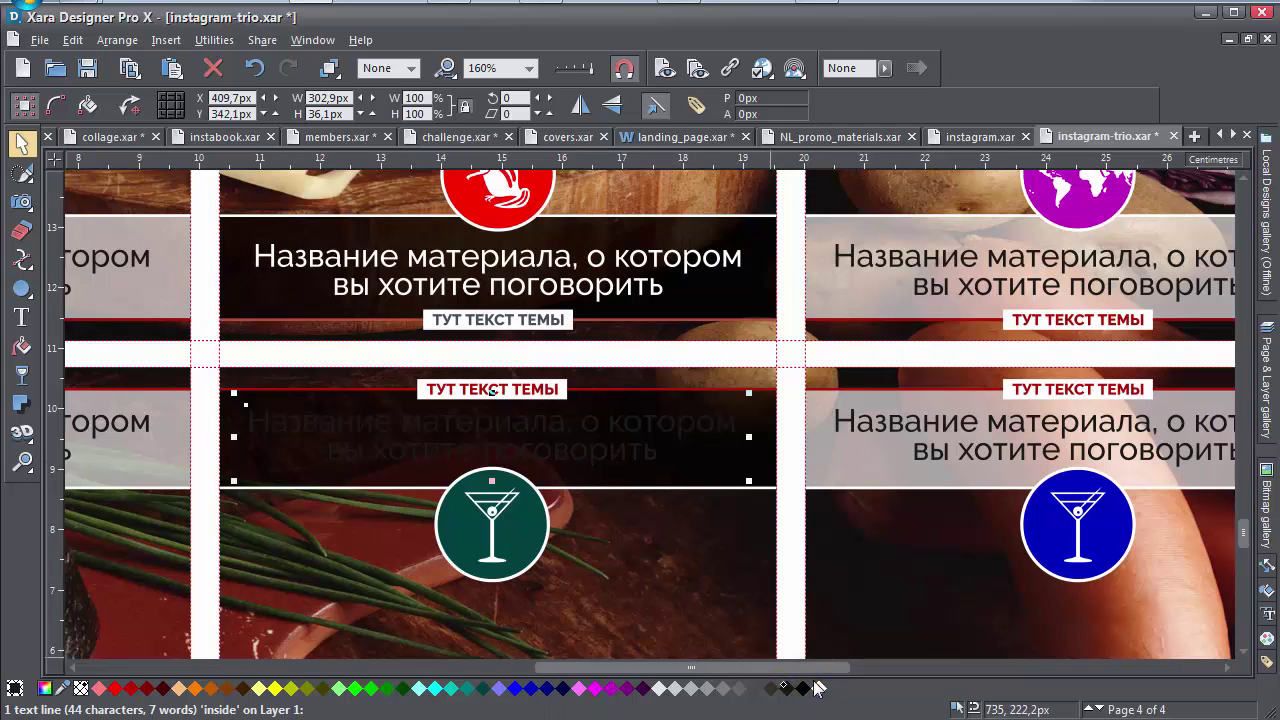
key(ctrl+f)
scroll(685, 517, down, 3)
click(1060, 558)
drag(1046, 550, 914, 536)
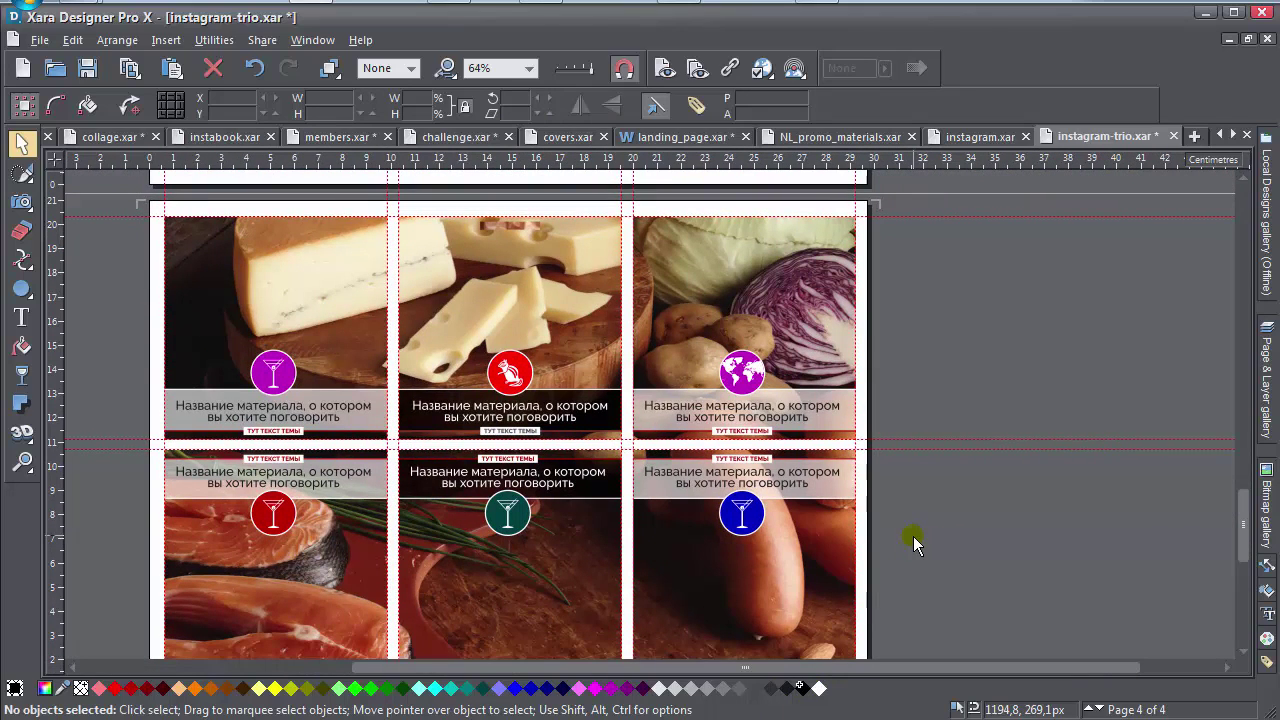
Duplicate the page and delete all captions and icons from the copy, keeping only the six pictures.
scroll(913, 536, down, 1)
right_click(897, 506)
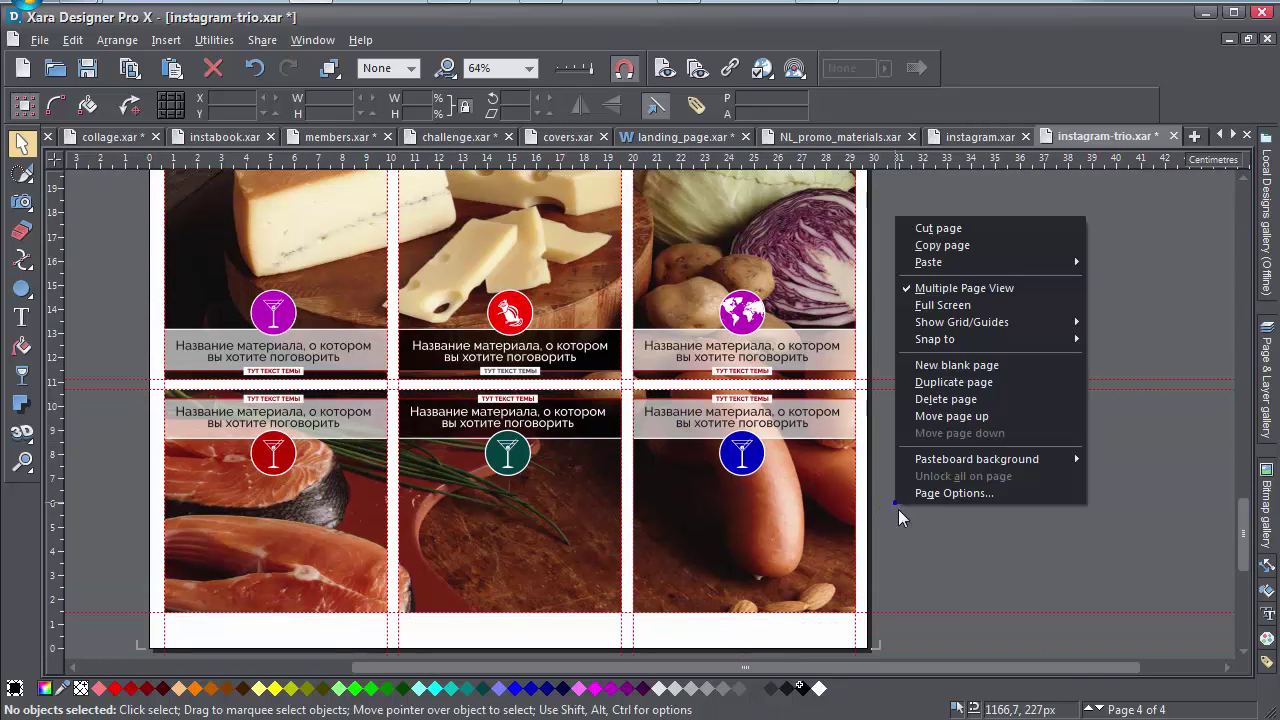
click(968, 383)
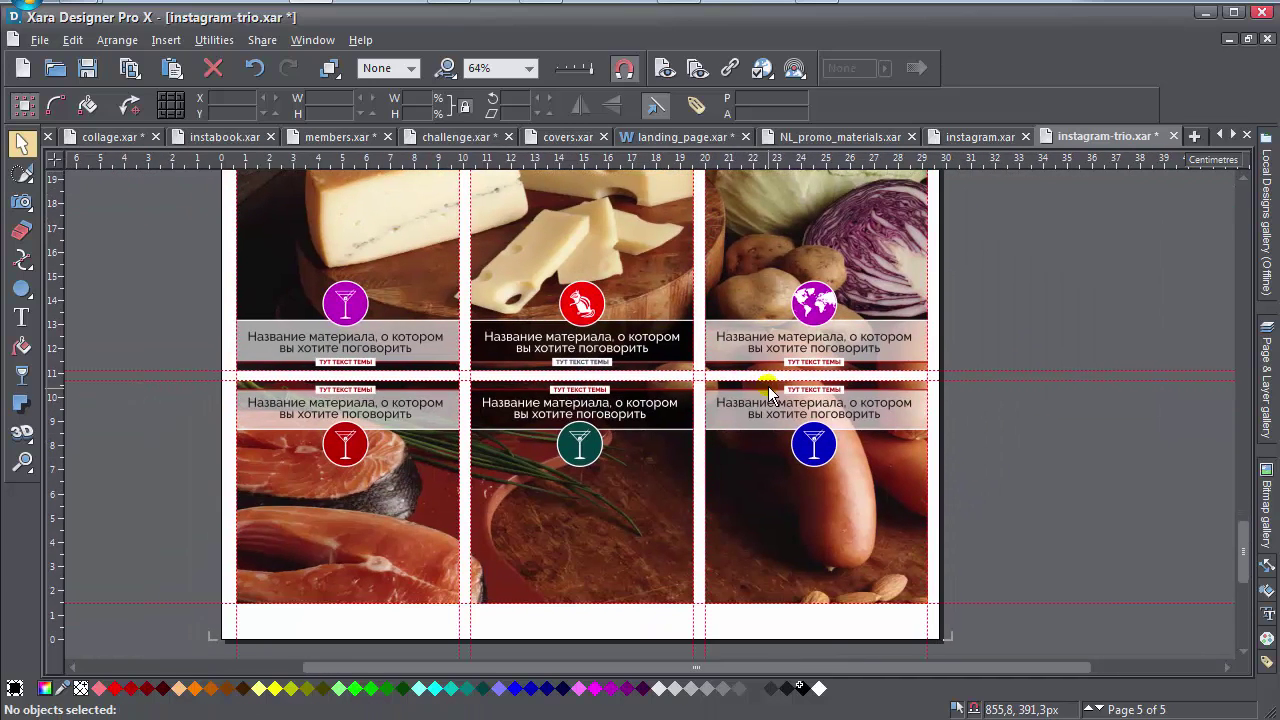
scroll(588, 335, down, 1)
drag(269, 282, 838, 510)
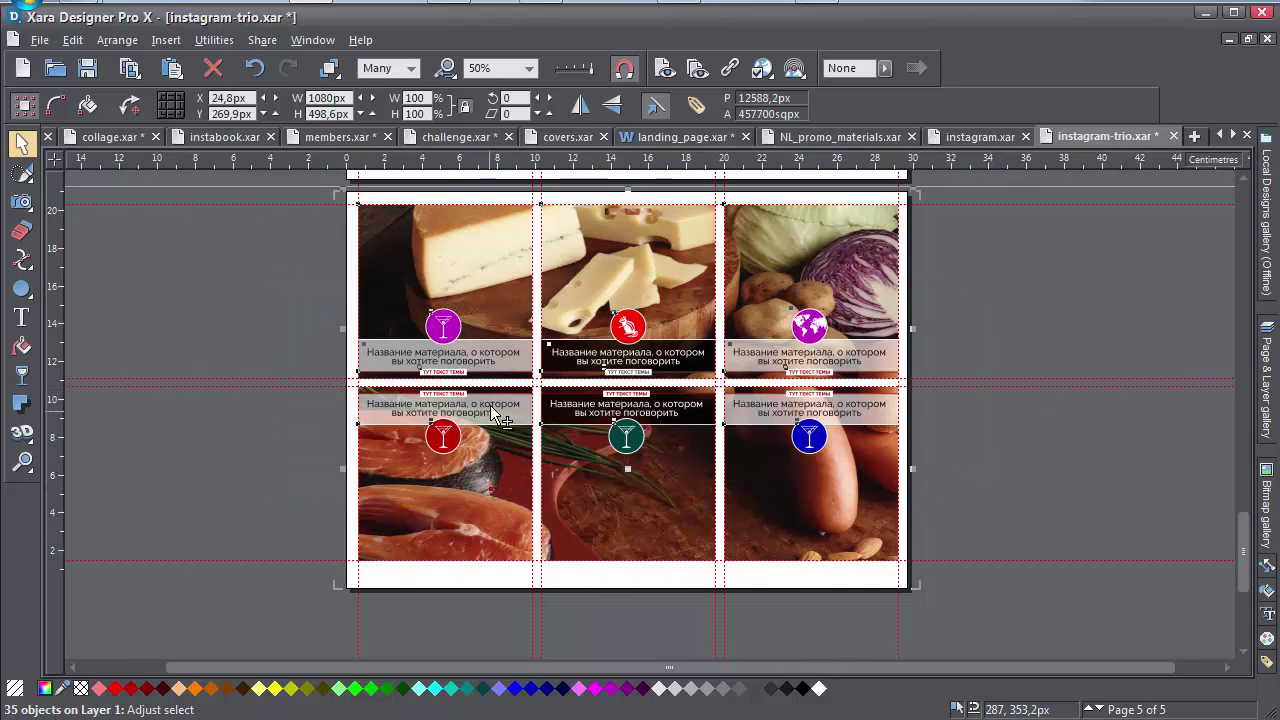
shift+click(674, 265)
key(Delete)
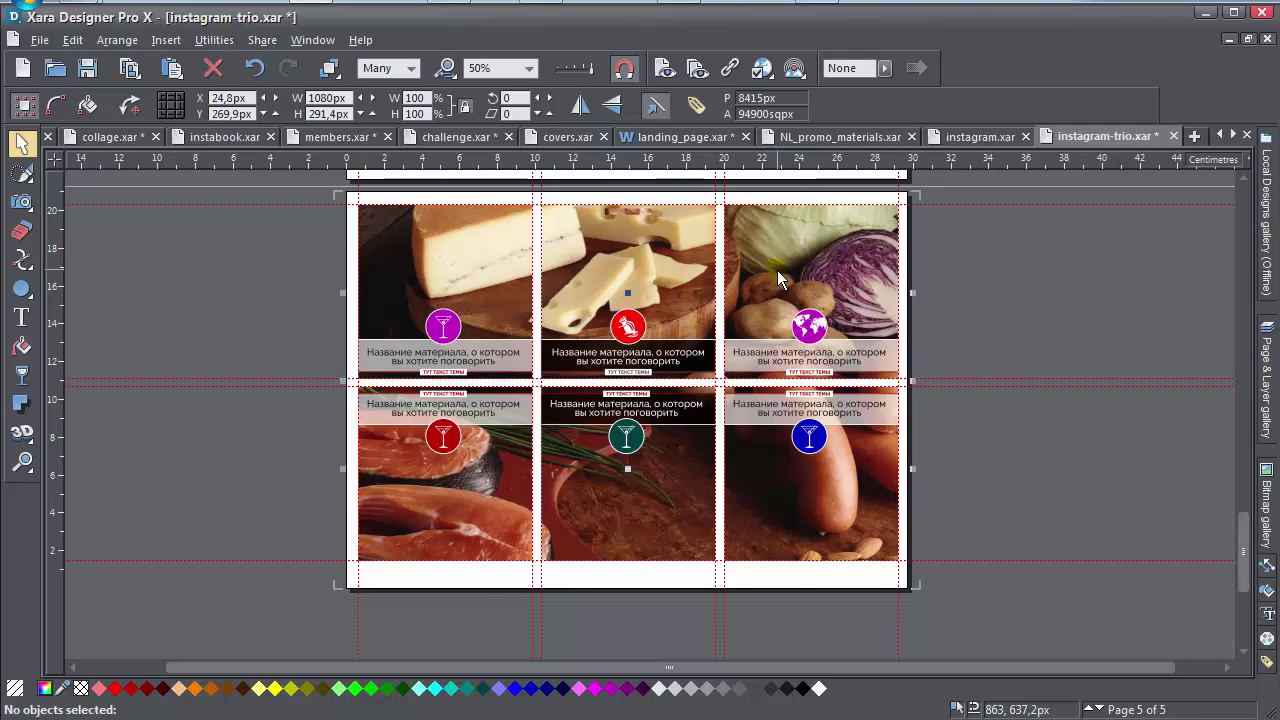
Draw a circle about 712 px across spanning both picture rows, with its centre near the grid's left edge.
click(22, 288)
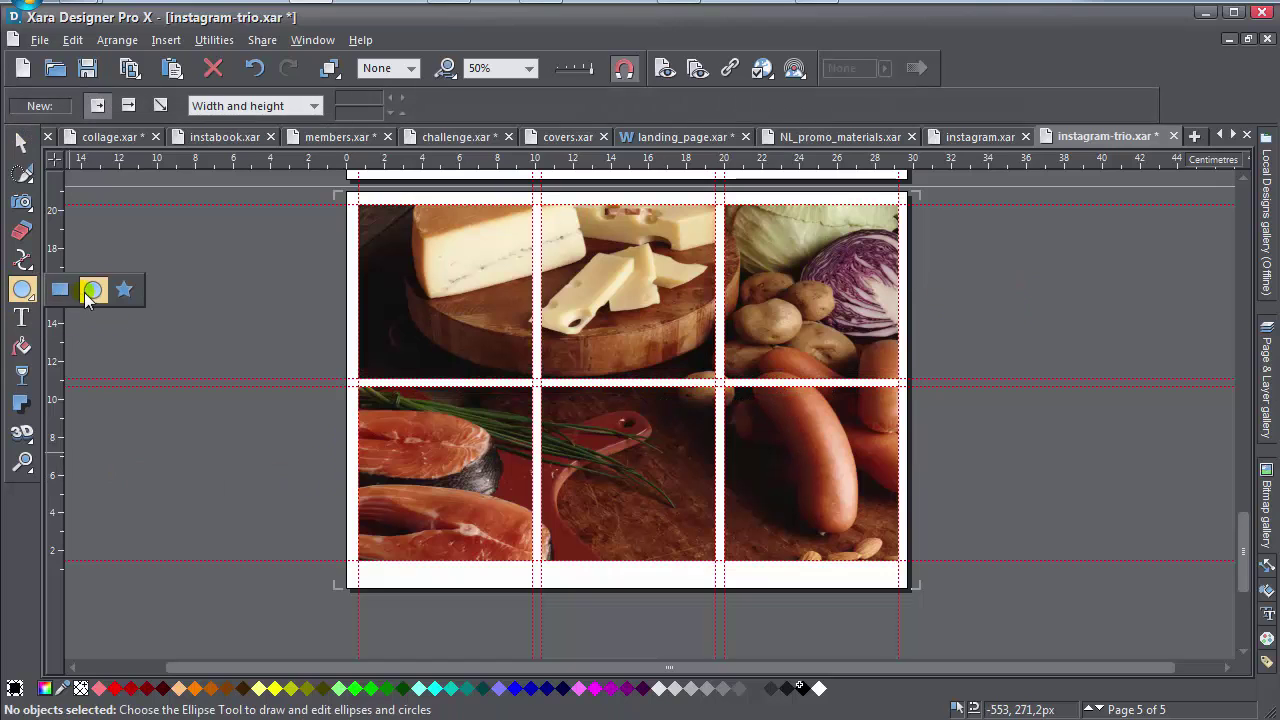
drag(114, 325, 229, 424)
key(F2)
drag(192, 292, 446, 320)
drag(518, 505, 586, 569)
click(574, 571)
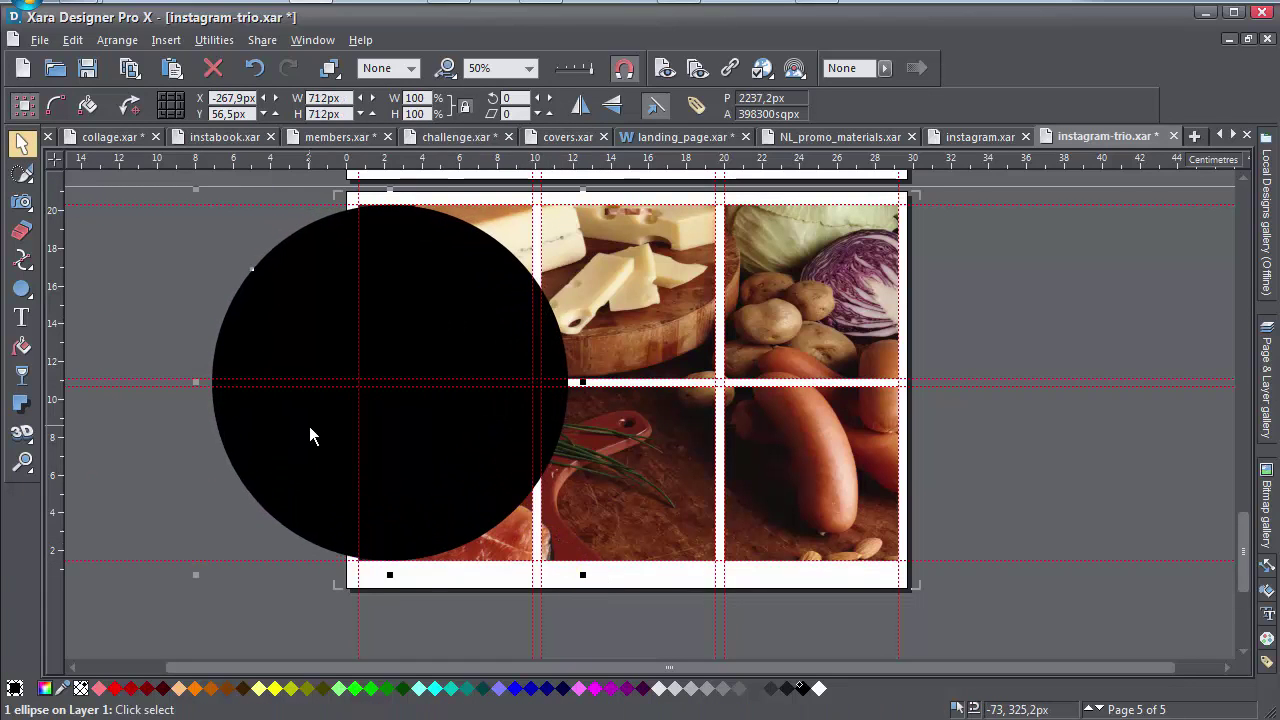
drag(309, 428, 279, 423)
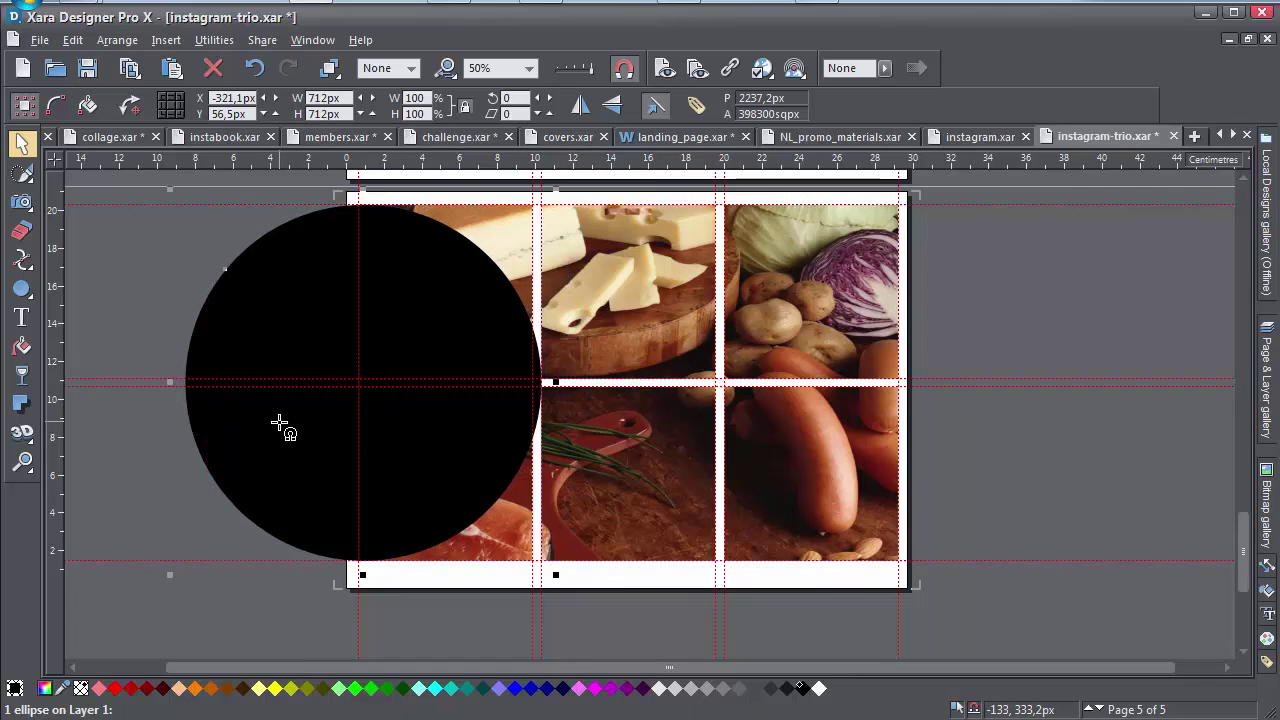
Make the circle white with 54.5% transparency and add a concentric copy about 572 px across.
click(818, 689)
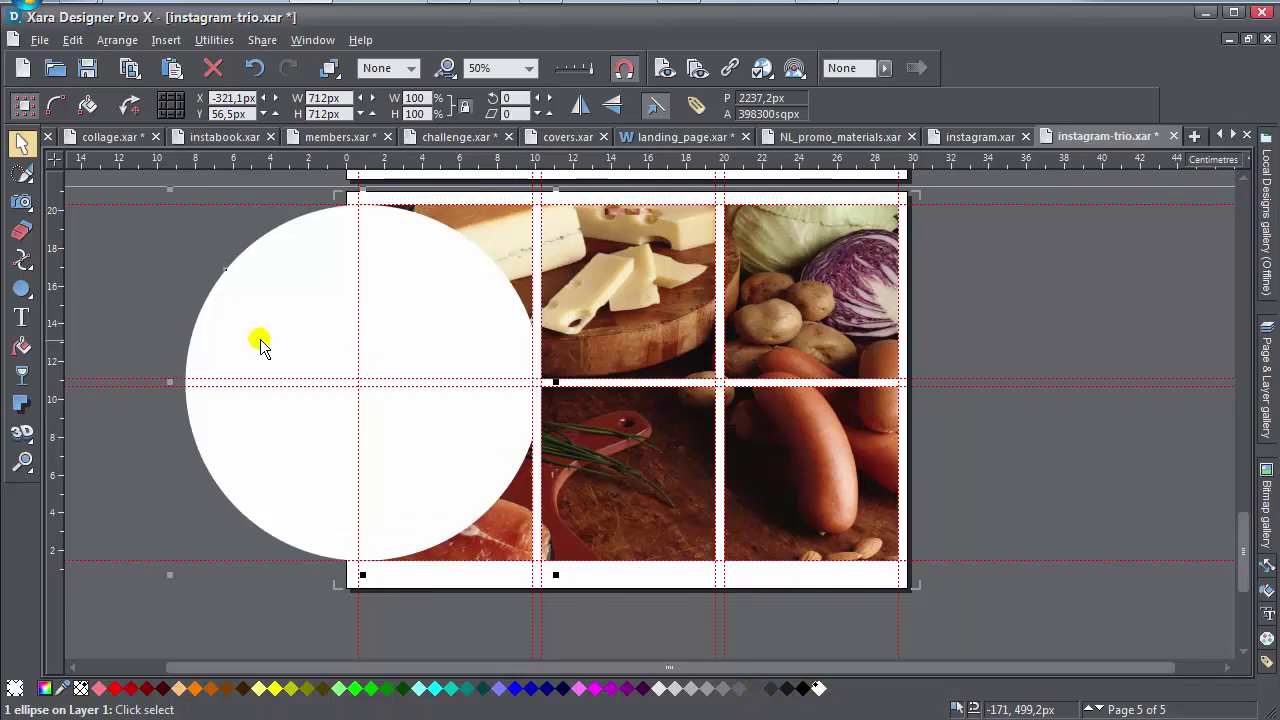
click(22, 375)
drag(566, 105, 629, 112)
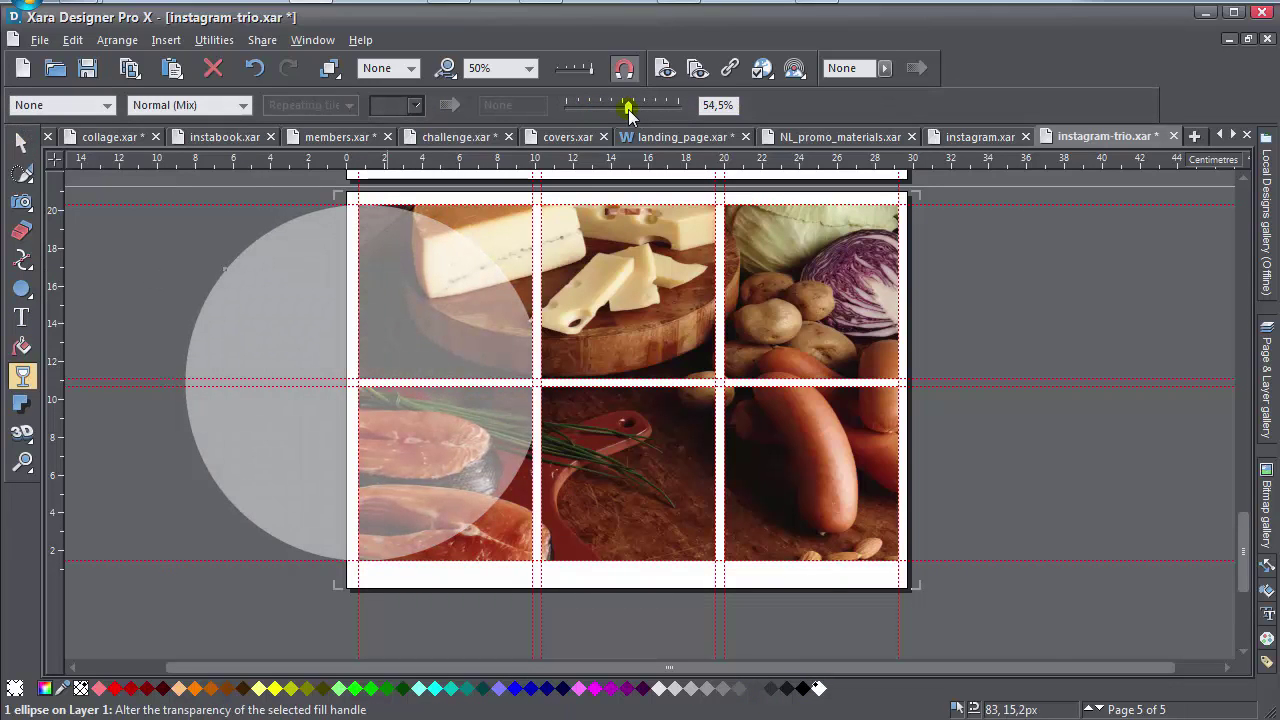
click(21, 142)
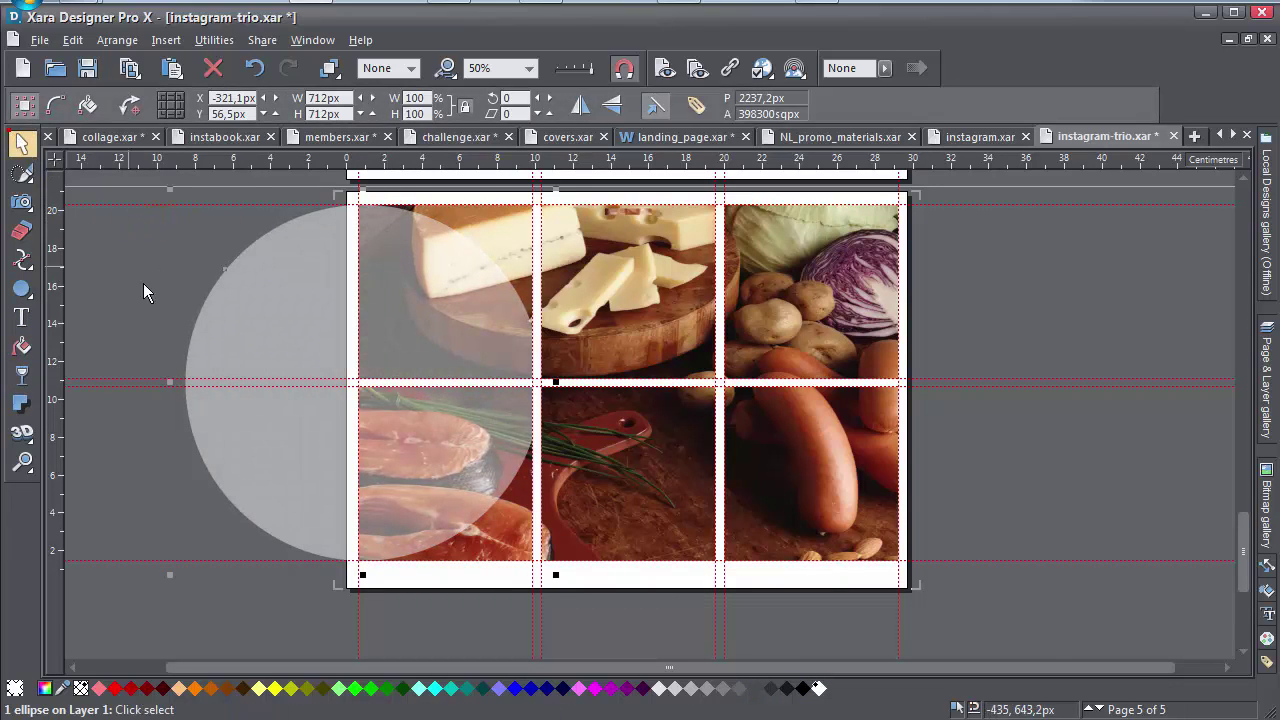
drag(555, 575, 518, 548)
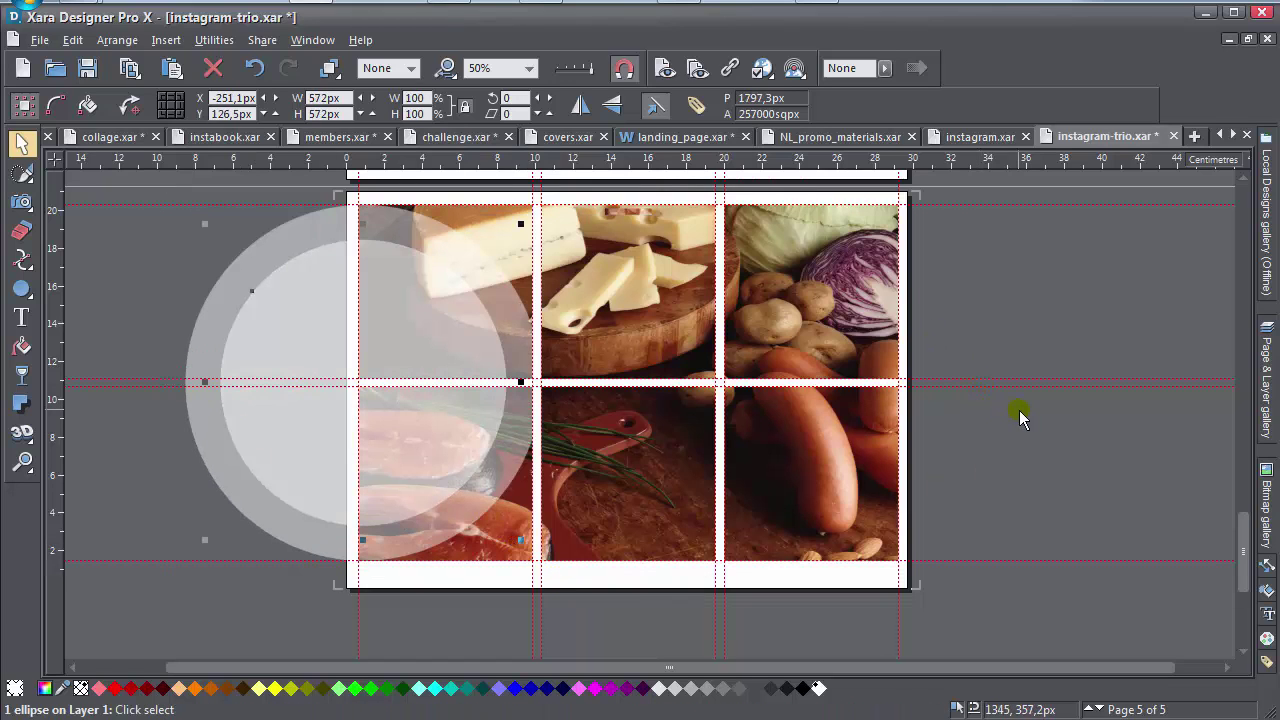
Delete the three pictures in the lower row.
drag(1019, 410, 572, 520)
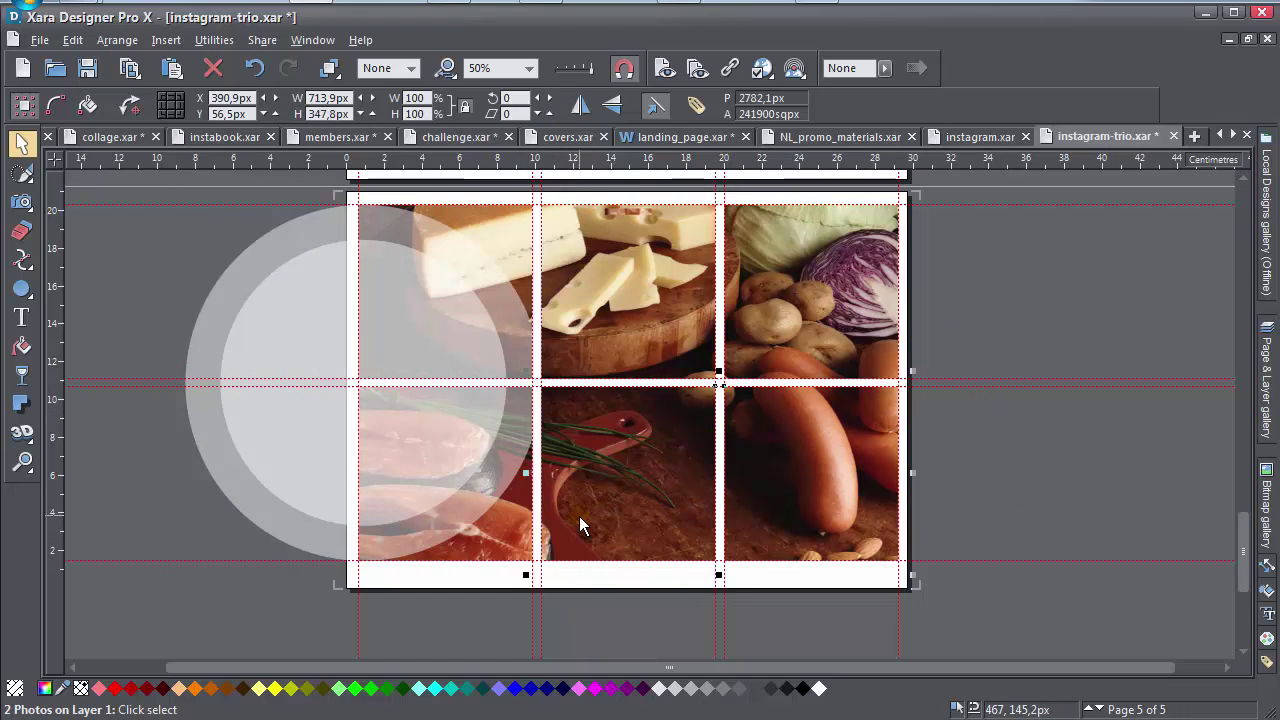
key(Delete)
click(517, 530)
key(Delete)
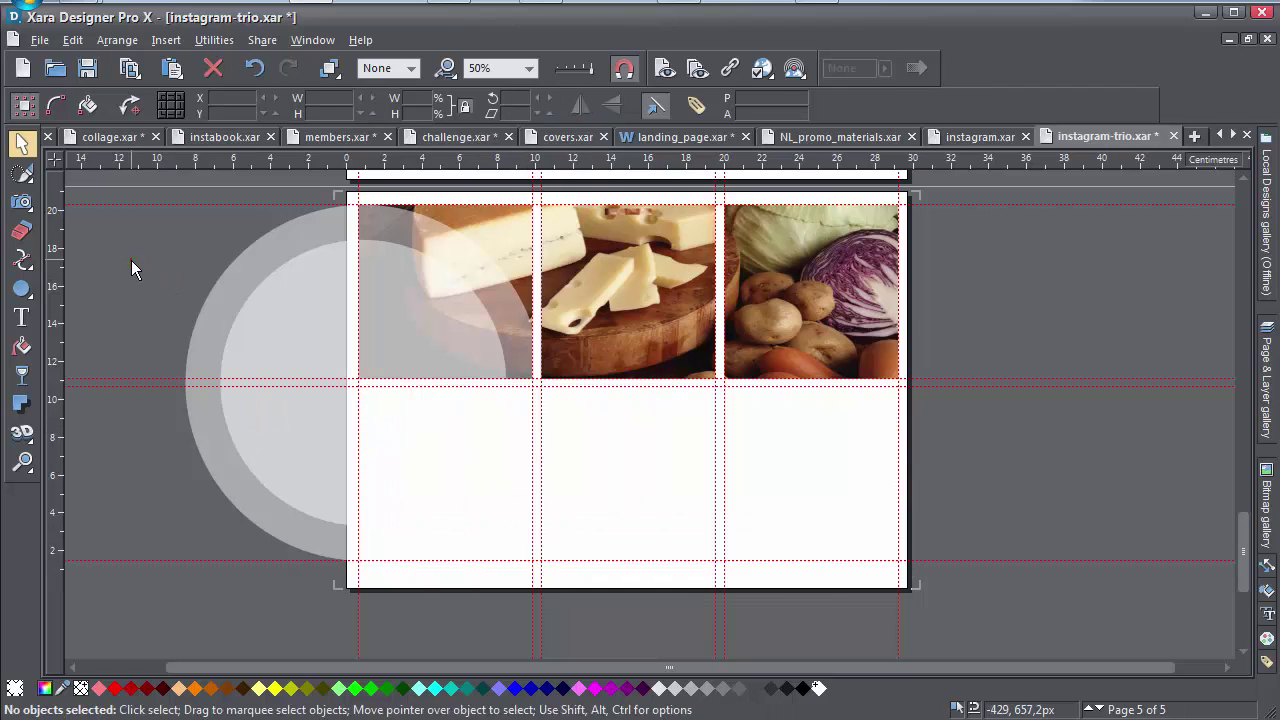
Copy both concentric circles horizontally to the right picture, aligning the outer circle with the picture's left edge.
click(277, 334)
drag(277, 334, 814, 323)
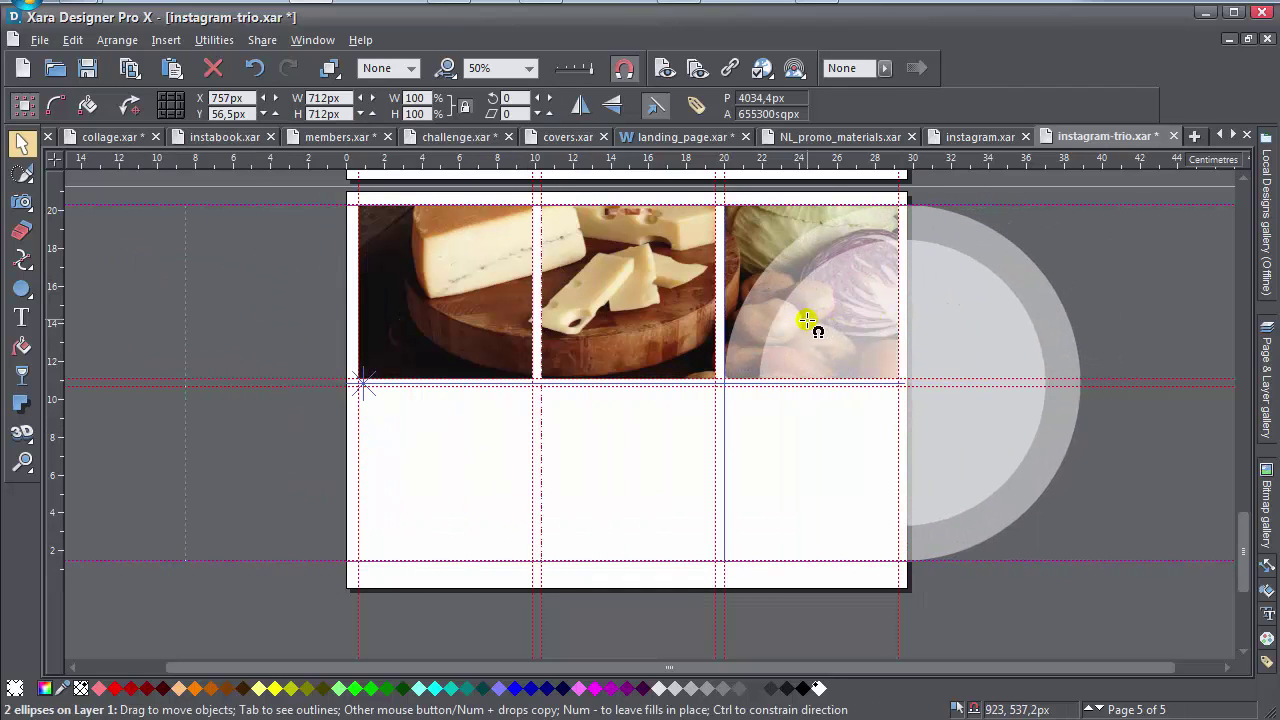
key(Escape)
click(930, 332)
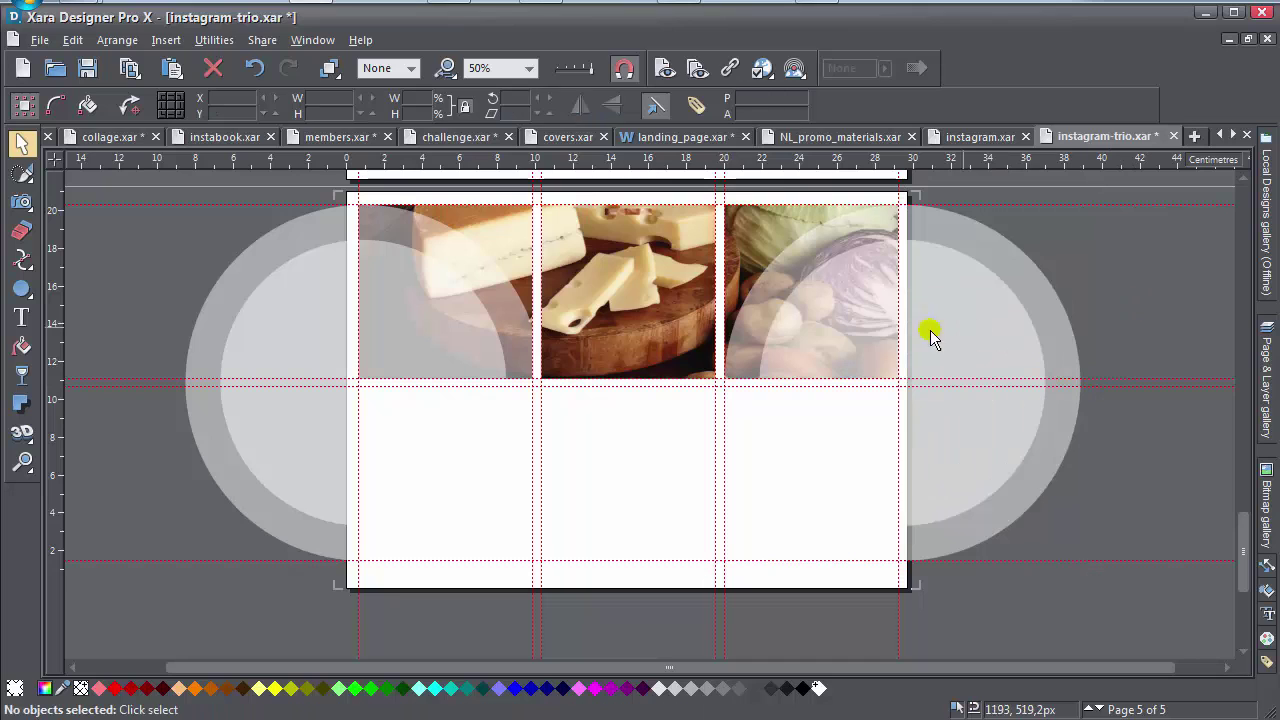
Clip each pair of translucent circles to the picture beneath it, on the left and right pictures.
drag(364, 316, 413, 323)
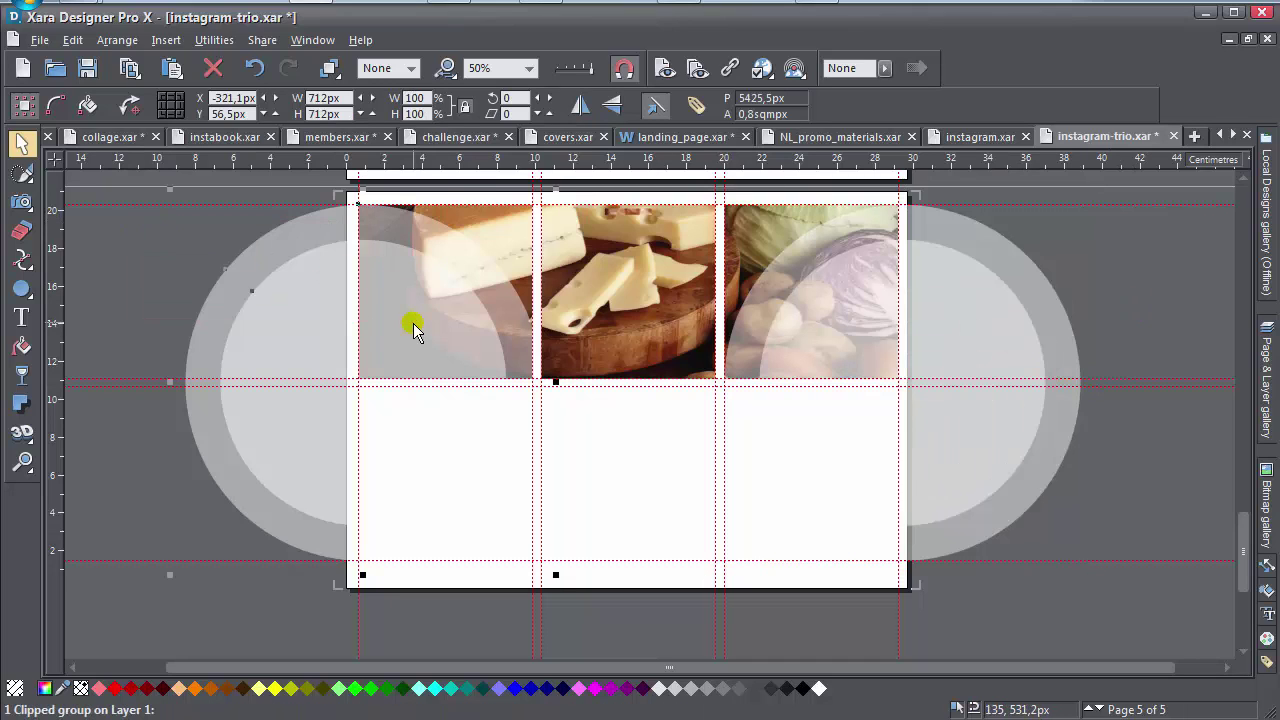
key(Delete)
click(918, 312)
key(Delete)
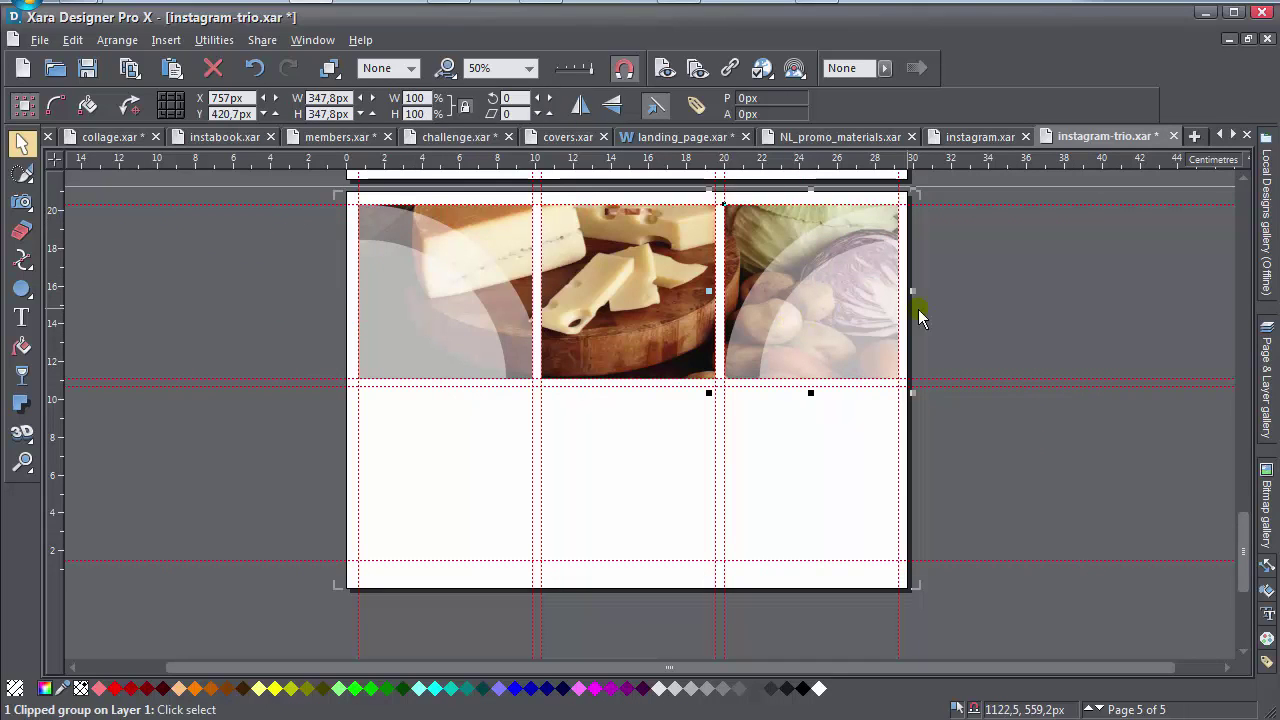
click(920, 309)
ctrl+scroll(776, 388, up, 2)
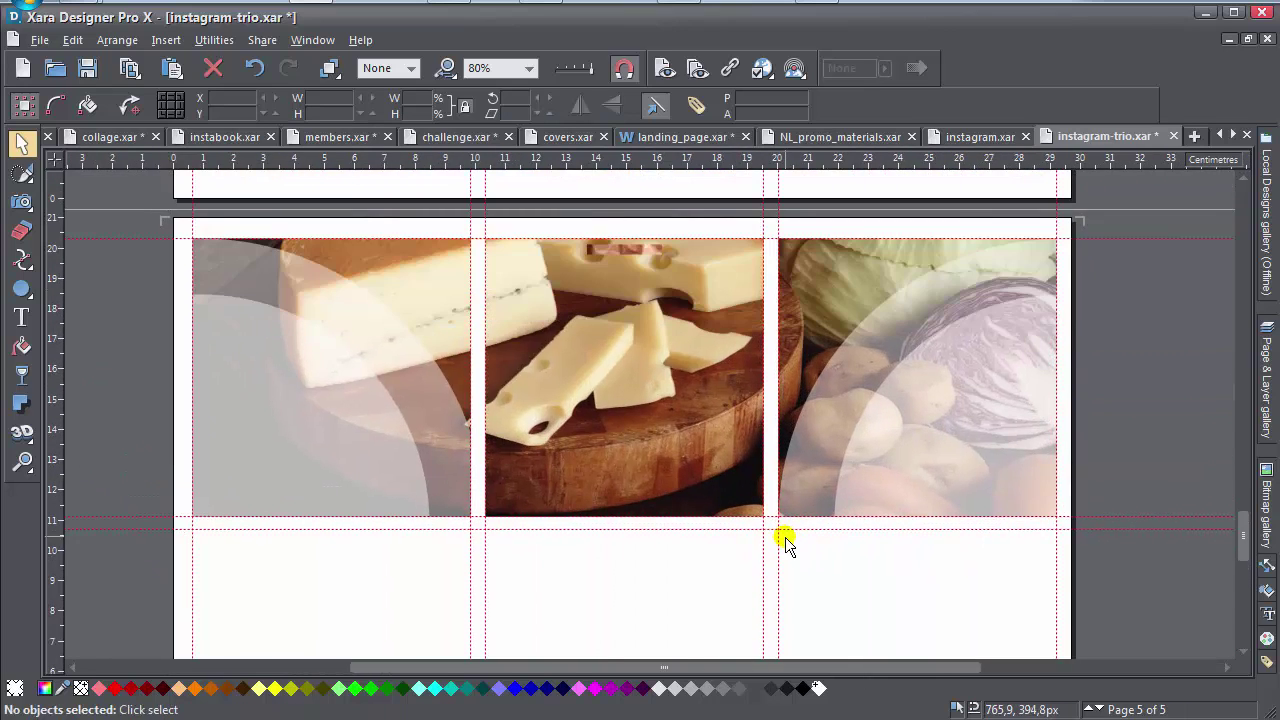
Copy the chipmunk icon with its red circle from the previous page onto the middle picture of the new page.
ctrl+scroll(783, 540, down, 2)
scroll(780, 529, up, 4)
scroll(744, 260, up, 2)
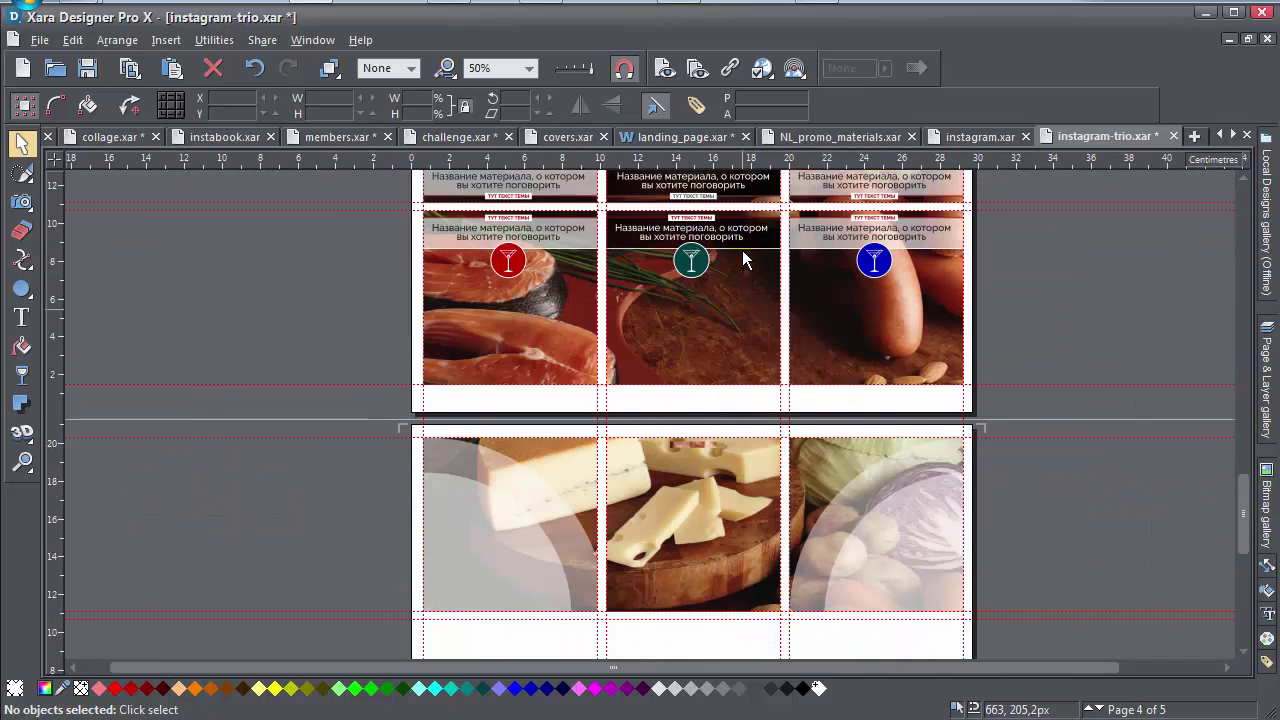
scroll(691, 204, up, 5)
click(696, 286)
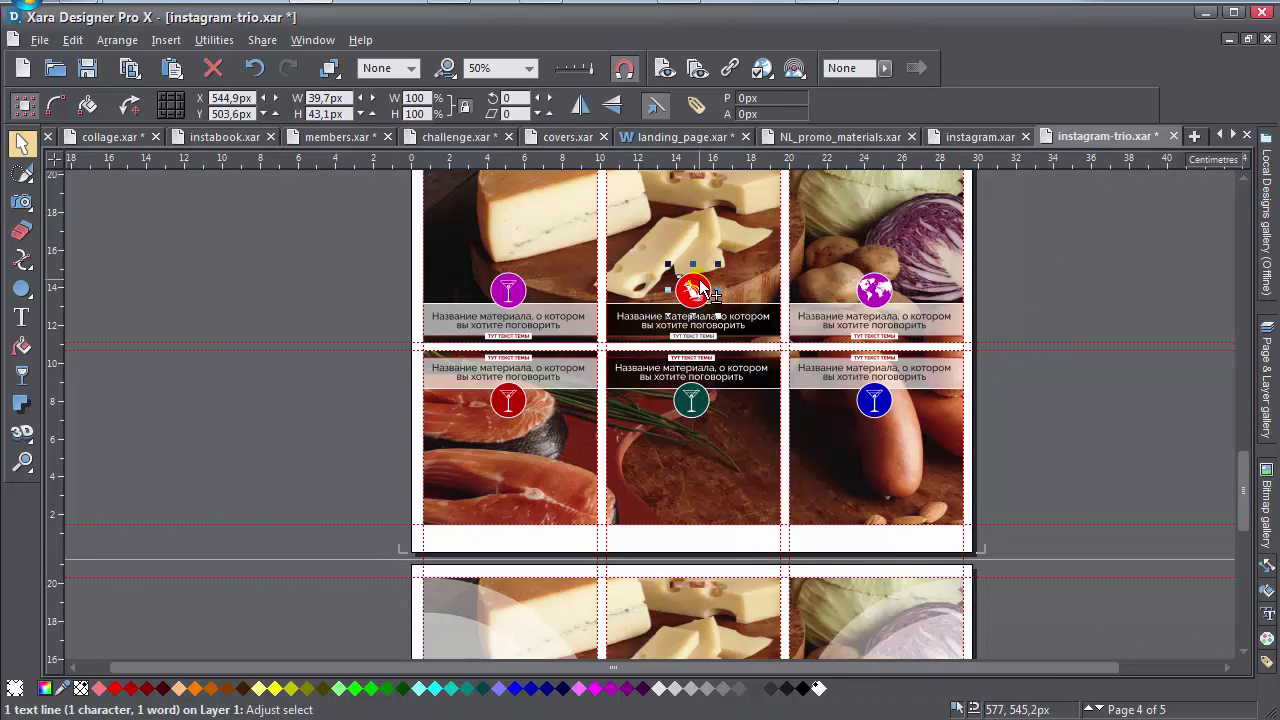
shift+click(701, 288)
drag(701, 287, 672, 580)
ctrl+scroll(715, 633, up, 3)
scroll(672, 580, down, 5)
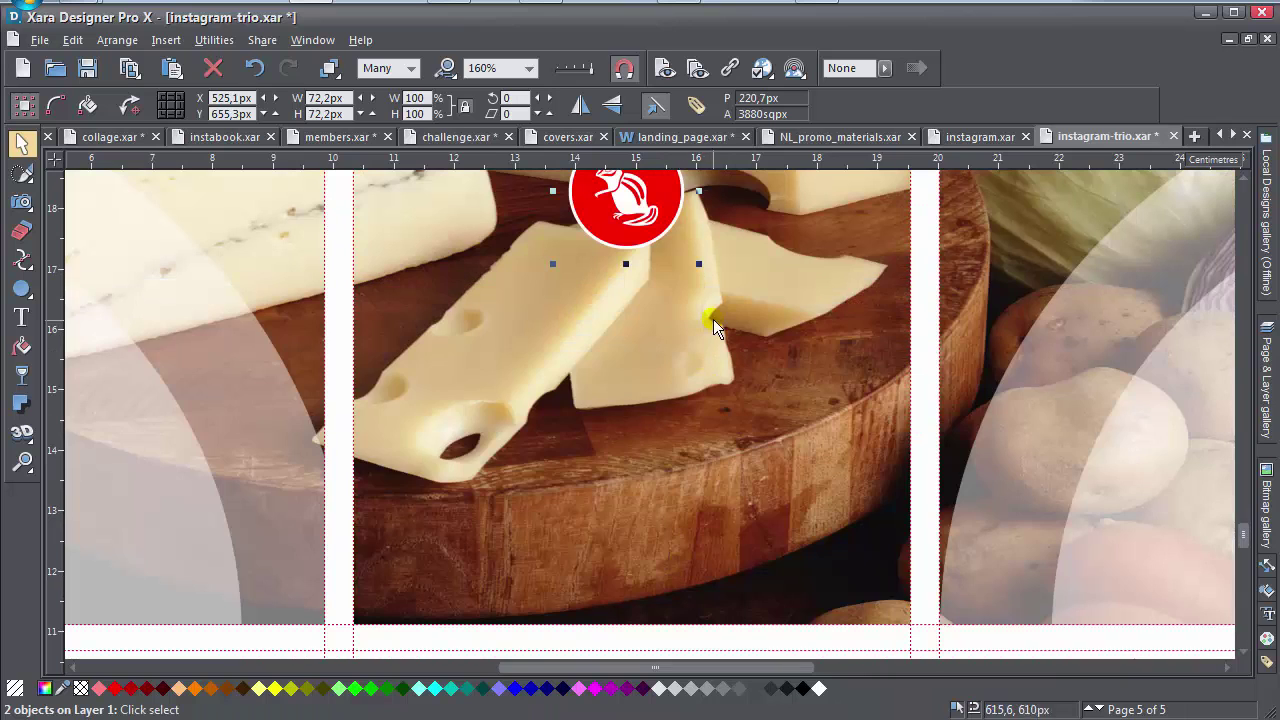
Enlarge the chipmunk icon with its circle to about 161 px and move it down into the middle picture's lower half.
drag(697, 265, 781, 344)
drag(705, 437, 688, 542)
drag(707, 372, 706, 477)
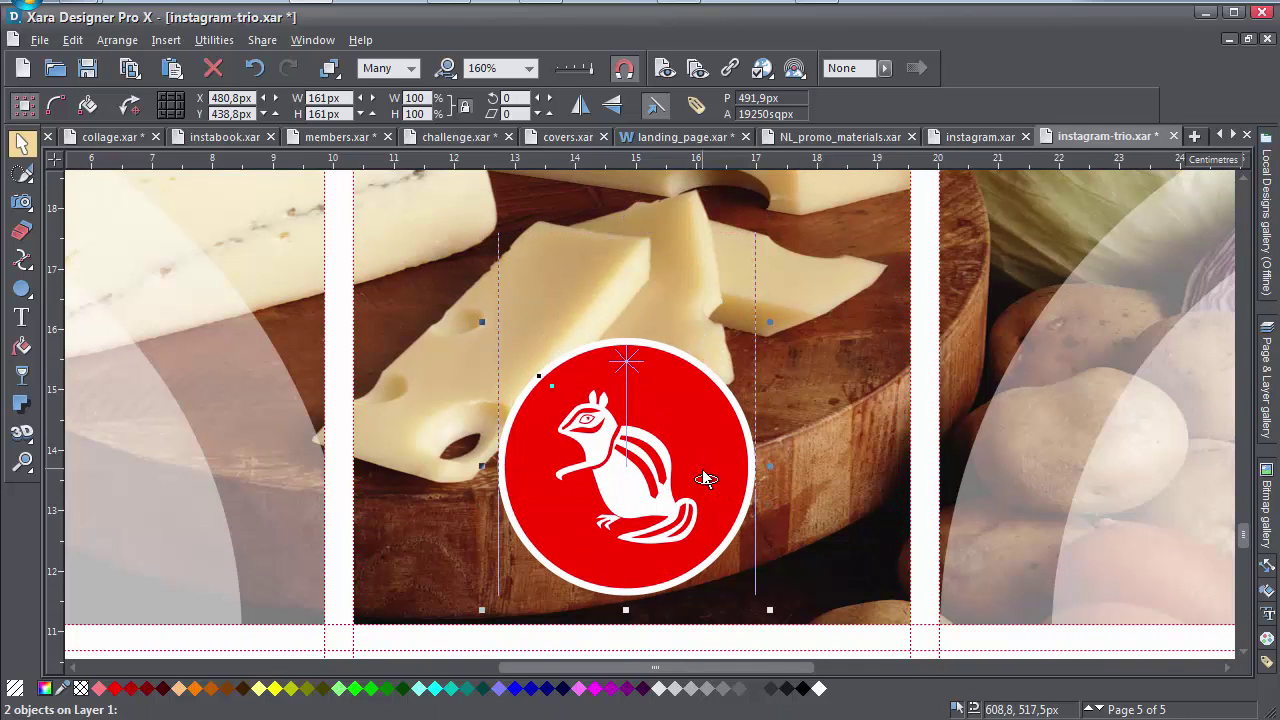
scroll(706, 477, down, 4)
click(1098, 462)
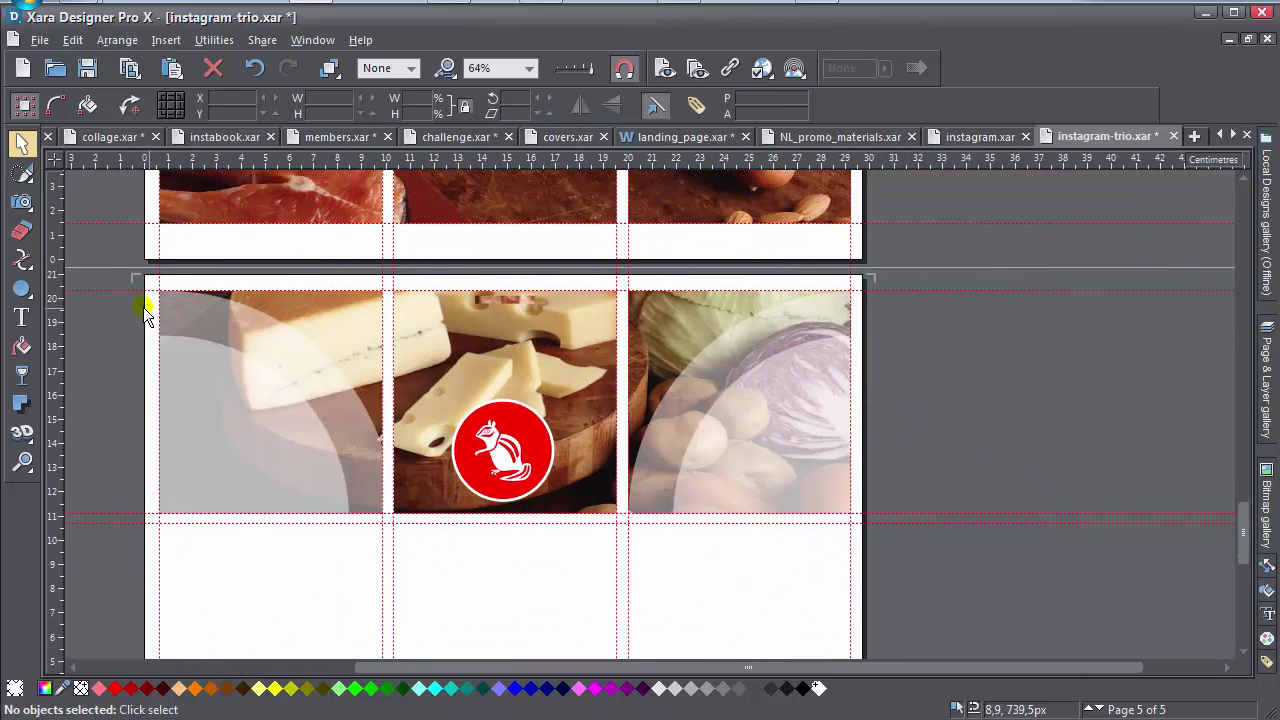
Draw a white horizontal bar about 1002 px wide and 16 px high across the three pictures, level with the chipmunk icon.
click(62, 290)
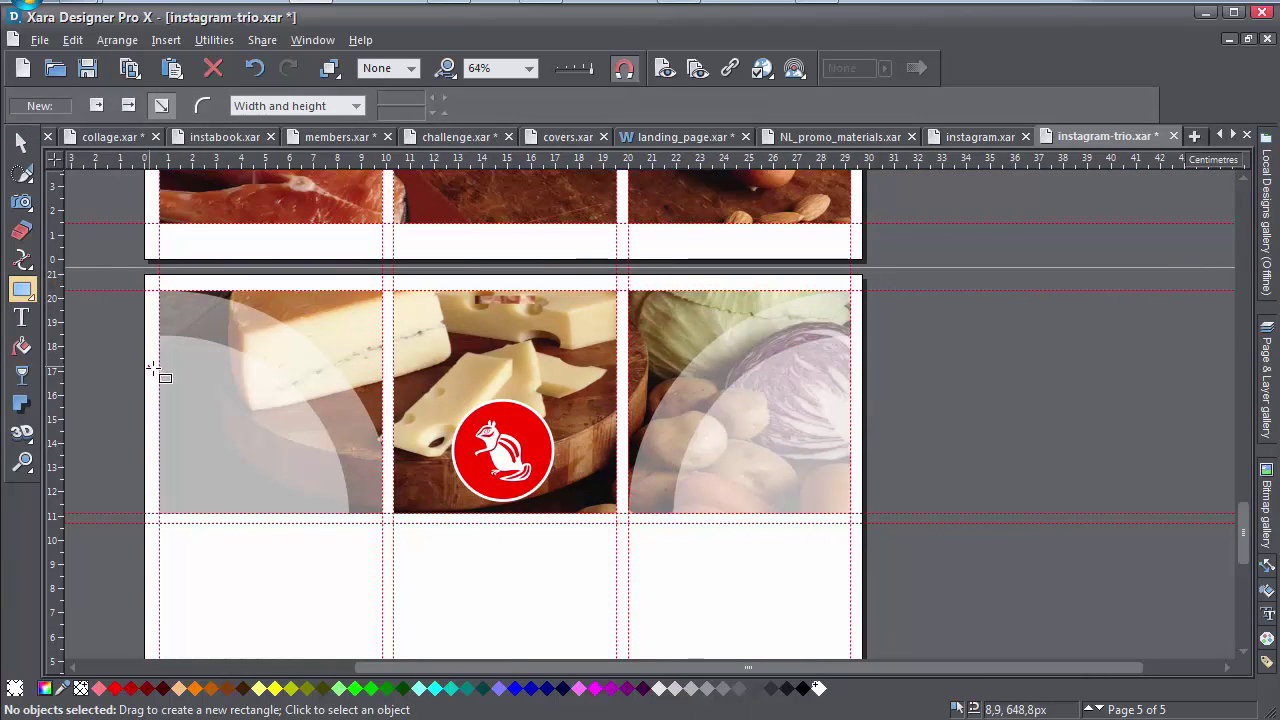
key(F2)
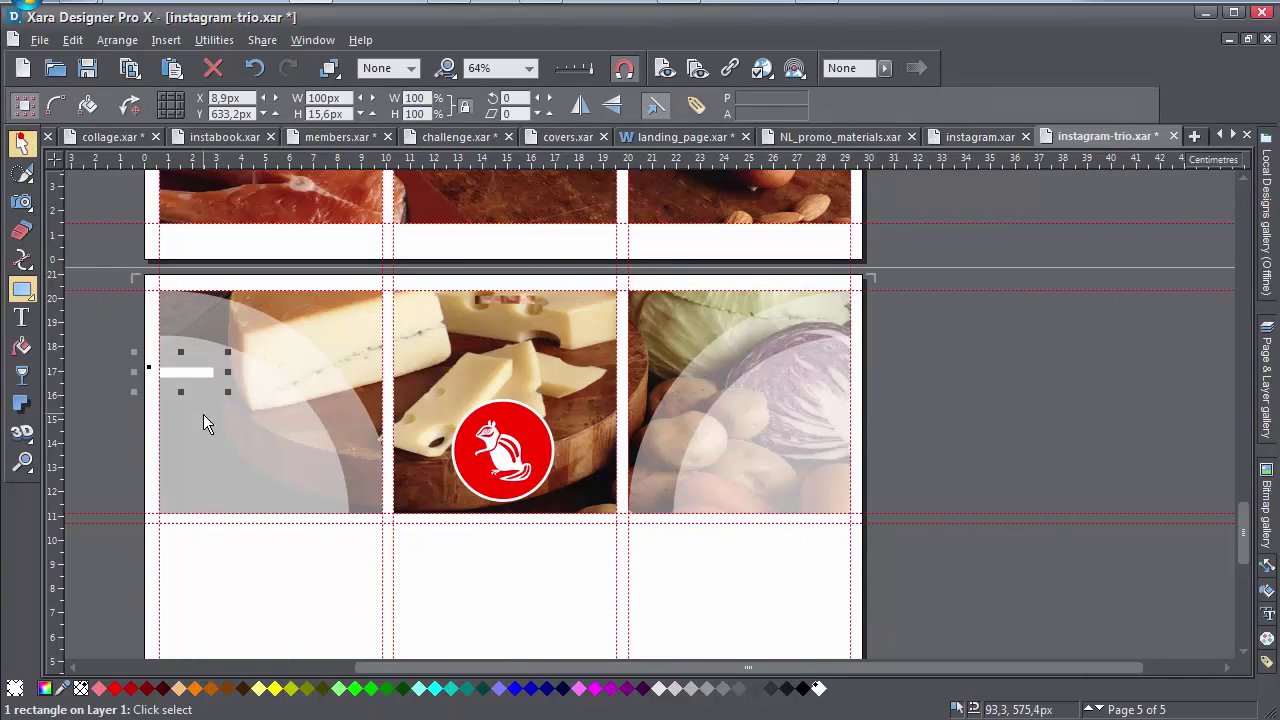
drag(197, 376, 835, 503)
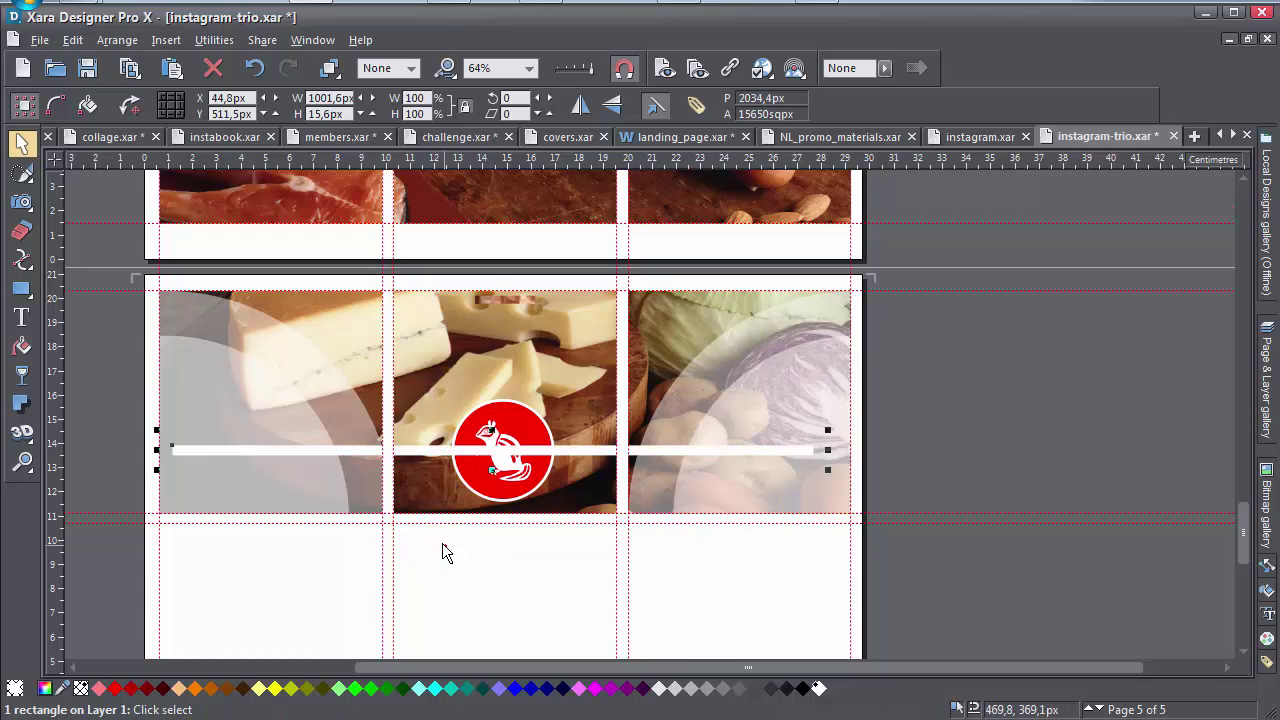
Rearrange the stacking order so the white bar lies behind the chipmunk icon but in front of all three pictures.
drag(445, 553, 406, 418)
key(ctrl+b)
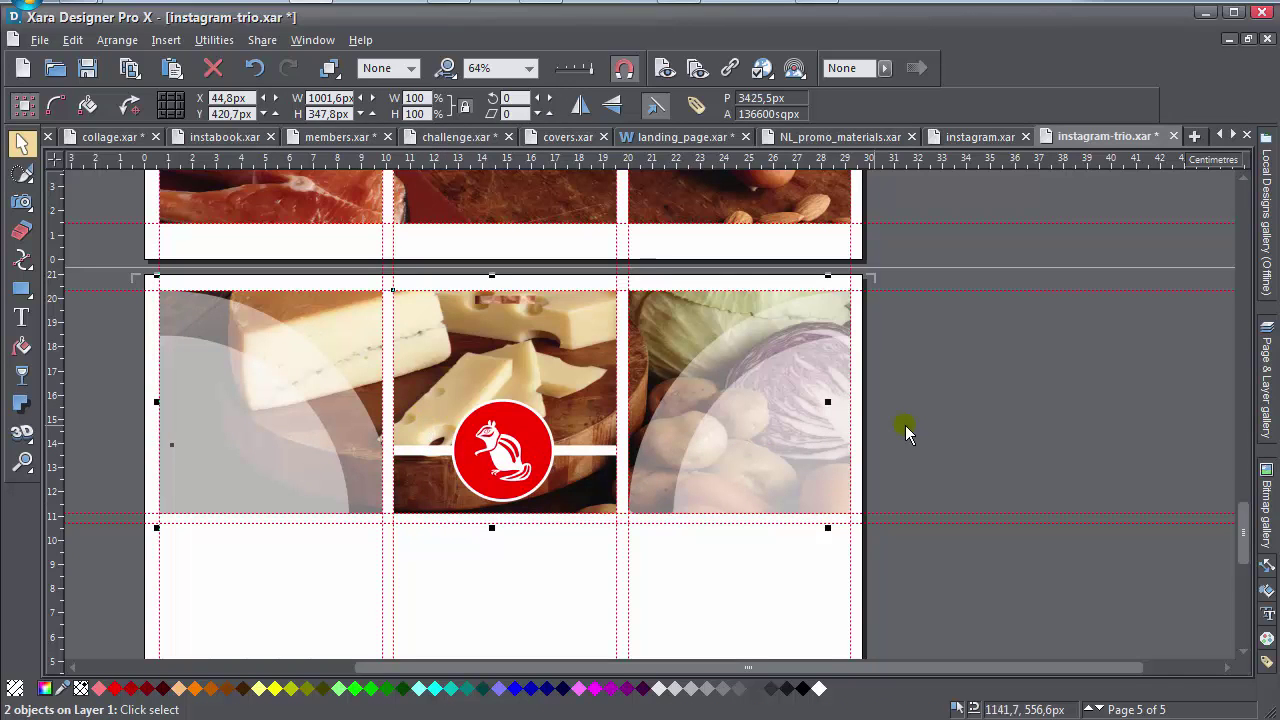
click(1012, 425)
click(368, 332)
shift+click(663, 358)
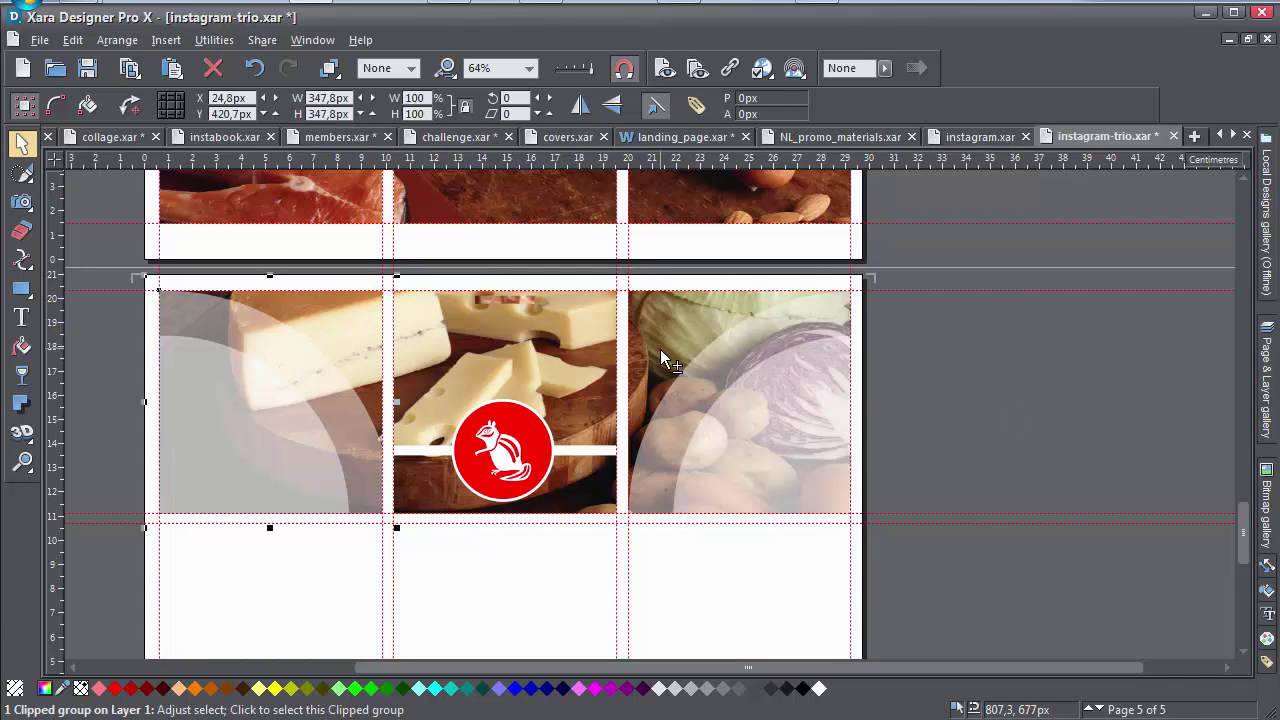
key(ctrl+b)
click(994, 346)
scroll(593, 400, up, 1)
scroll(593, 400, left, 2)
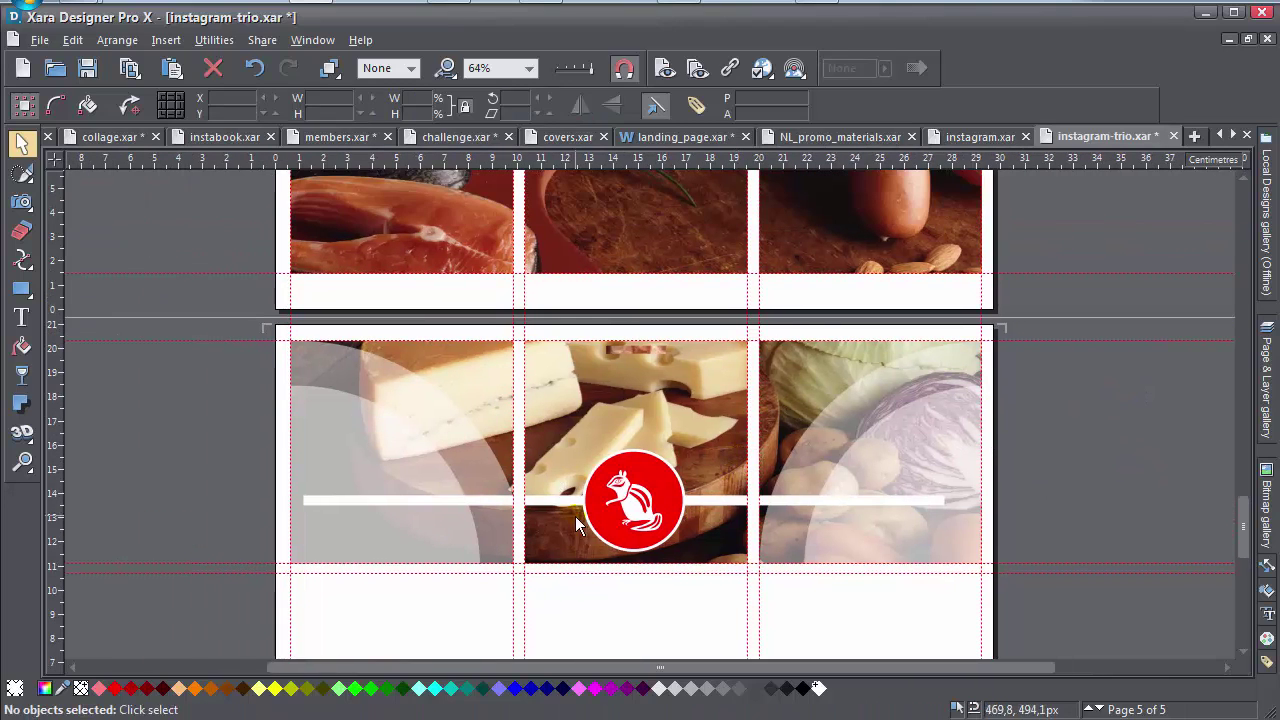
Select the three photos, including those inside the clipped groups, and enlarge and shift their shared image fill so the cheese spans the row.
click(776, 373)
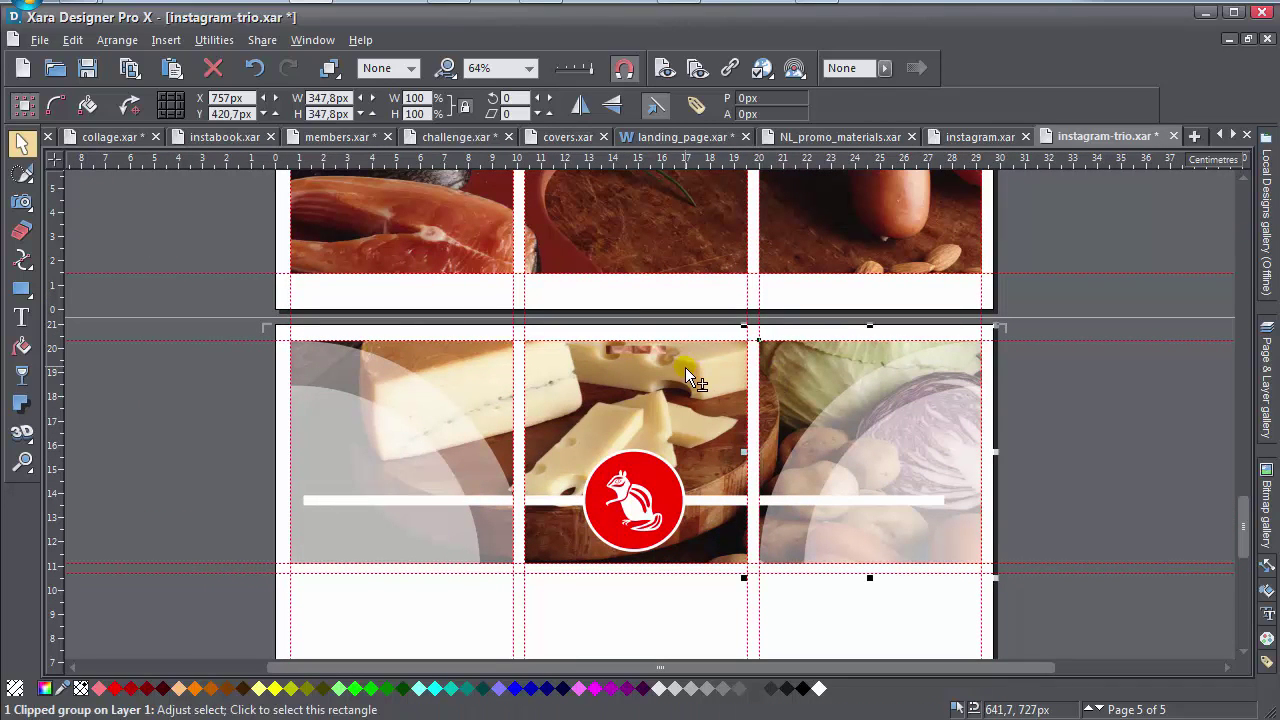
ctrl+click(489, 358)
ctrl+shift+click(729, 385)
ctrl+shift+click(595, 369)
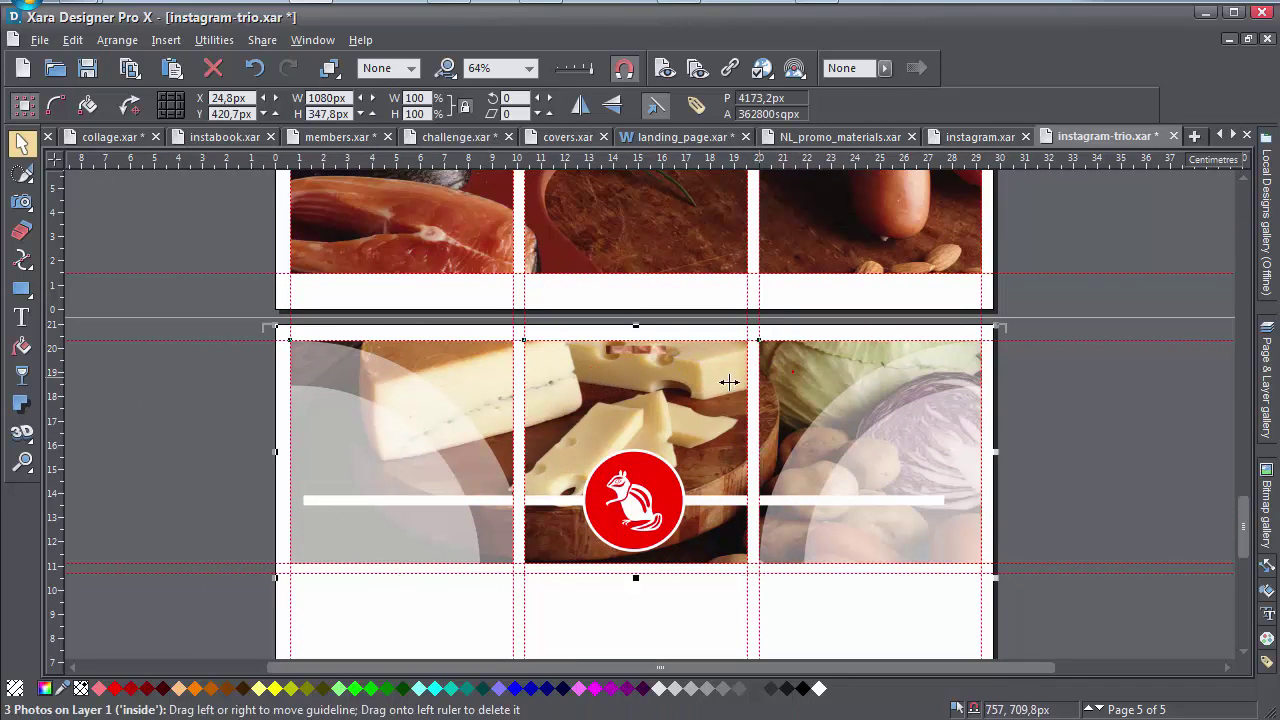
click(22, 346)
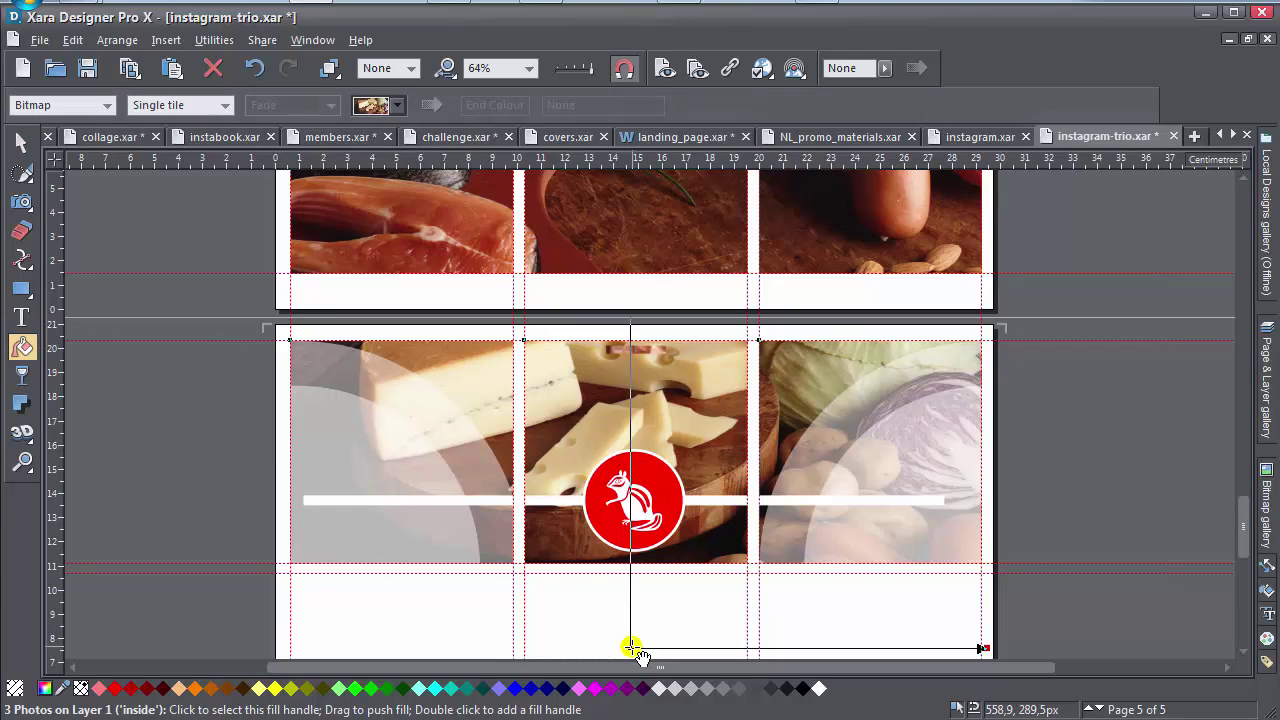
drag(632, 648, 840, 462)
scroll(780, 527, down, 2)
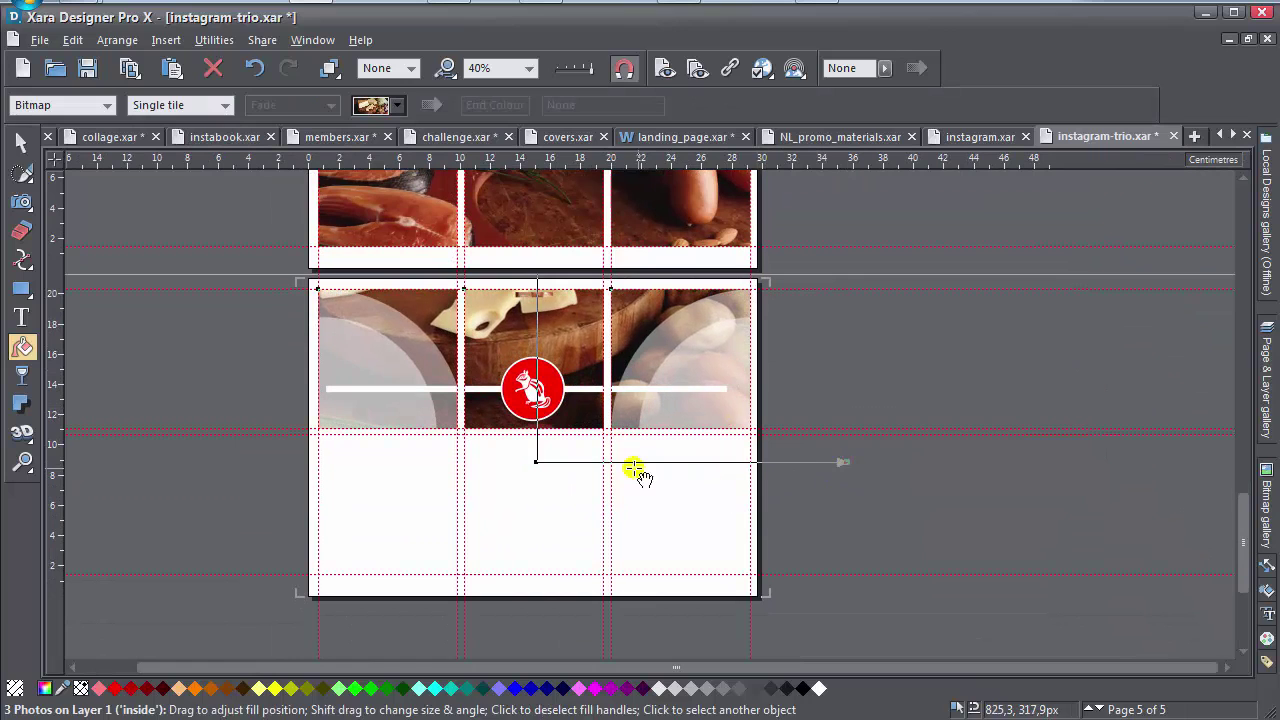
mouse_move(537, 460)
mouse_down()
mouse_move(580, 540)
mouse_move(563, 542)
mouse_move(580, 554)
mouse_move(563, 546)
mouse_move(620, 545)
mouse_move(592, 547)
mouse_up()
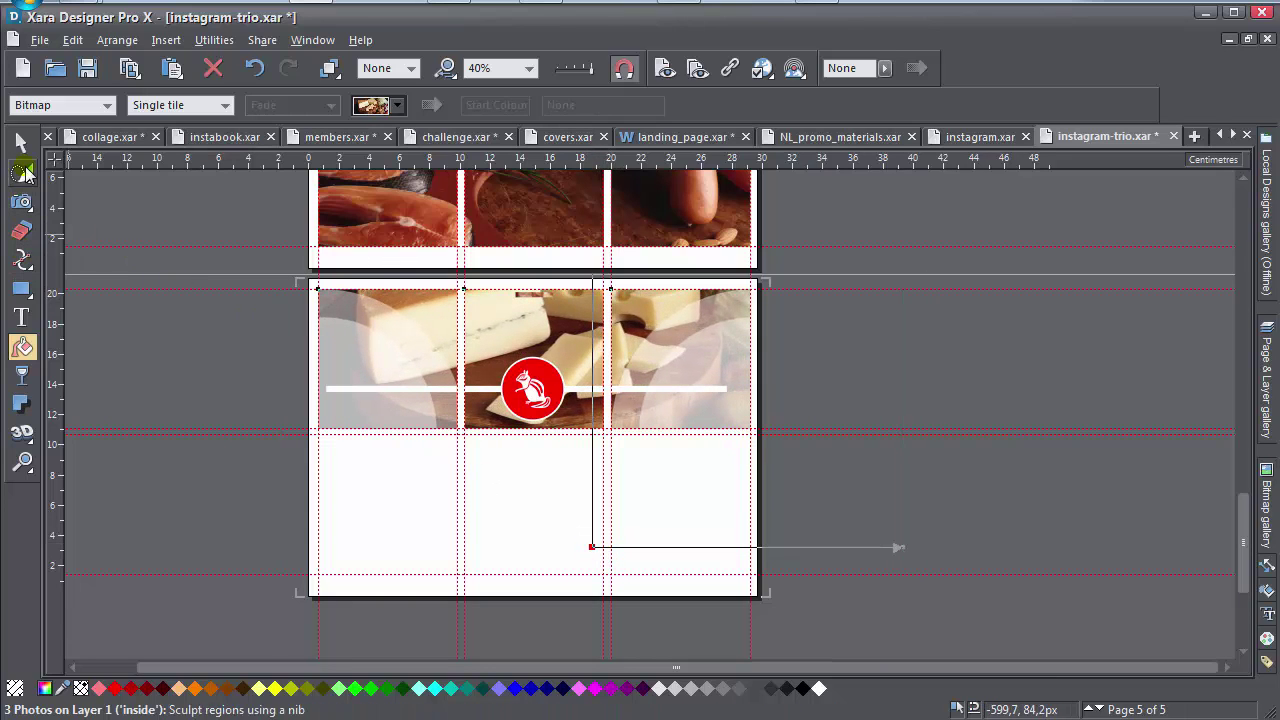
click(20, 142)
click(138, 318)
ctrl+scroll(251, 394, up, 2)
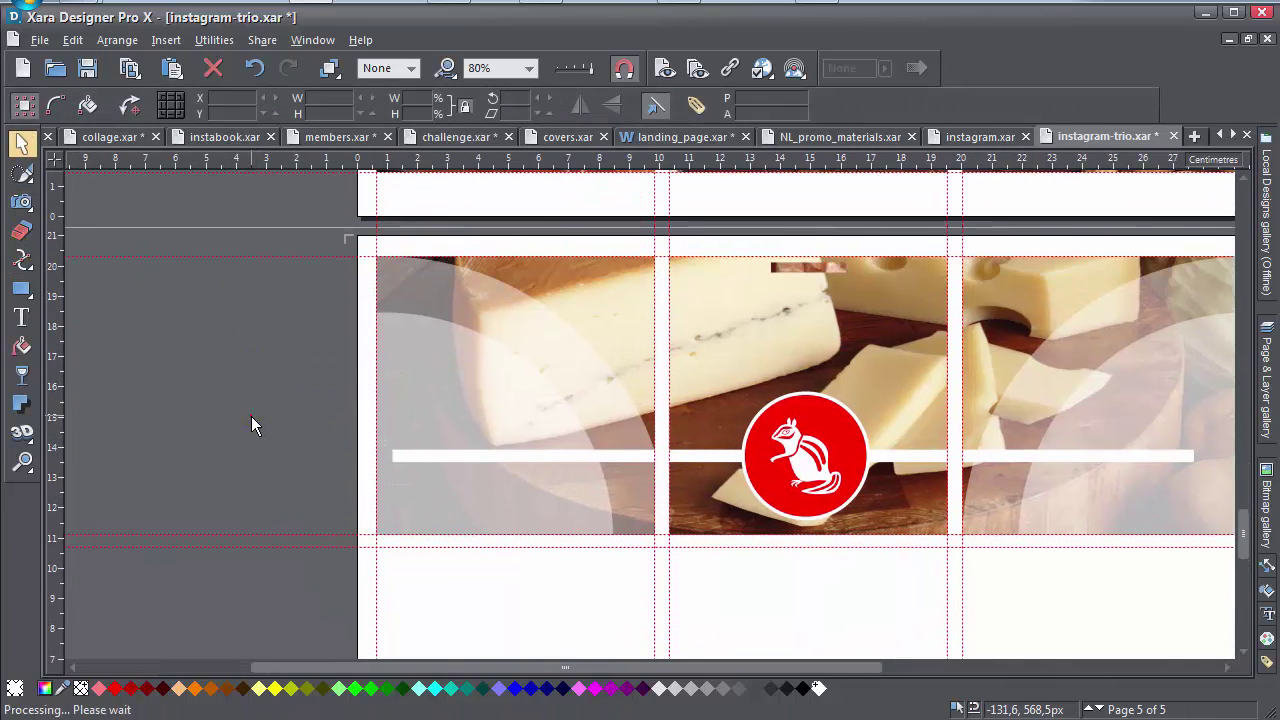
Add the text "РЕКЛАМНЫЙ ПОСТ" beside the cheese row and colour it dark brown sampled from the photo.
click(22, 317)
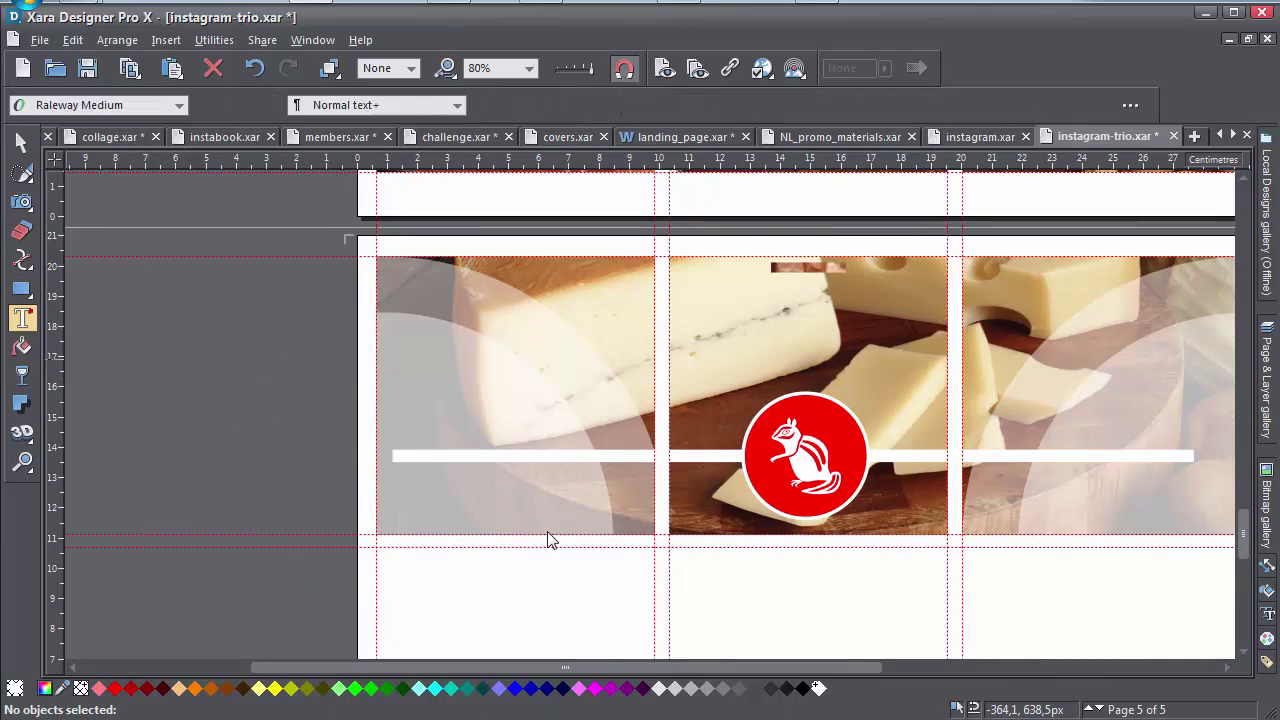
click(305, 388)
text(P)
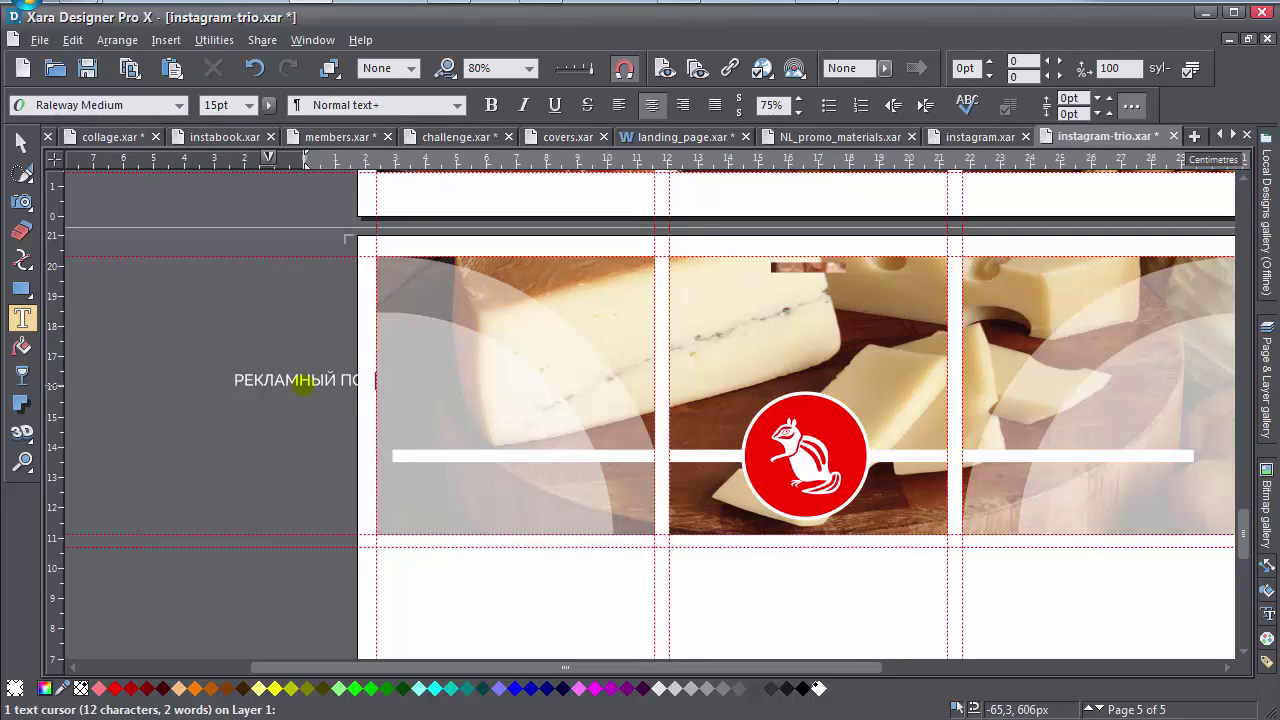
key(ctrl+a)
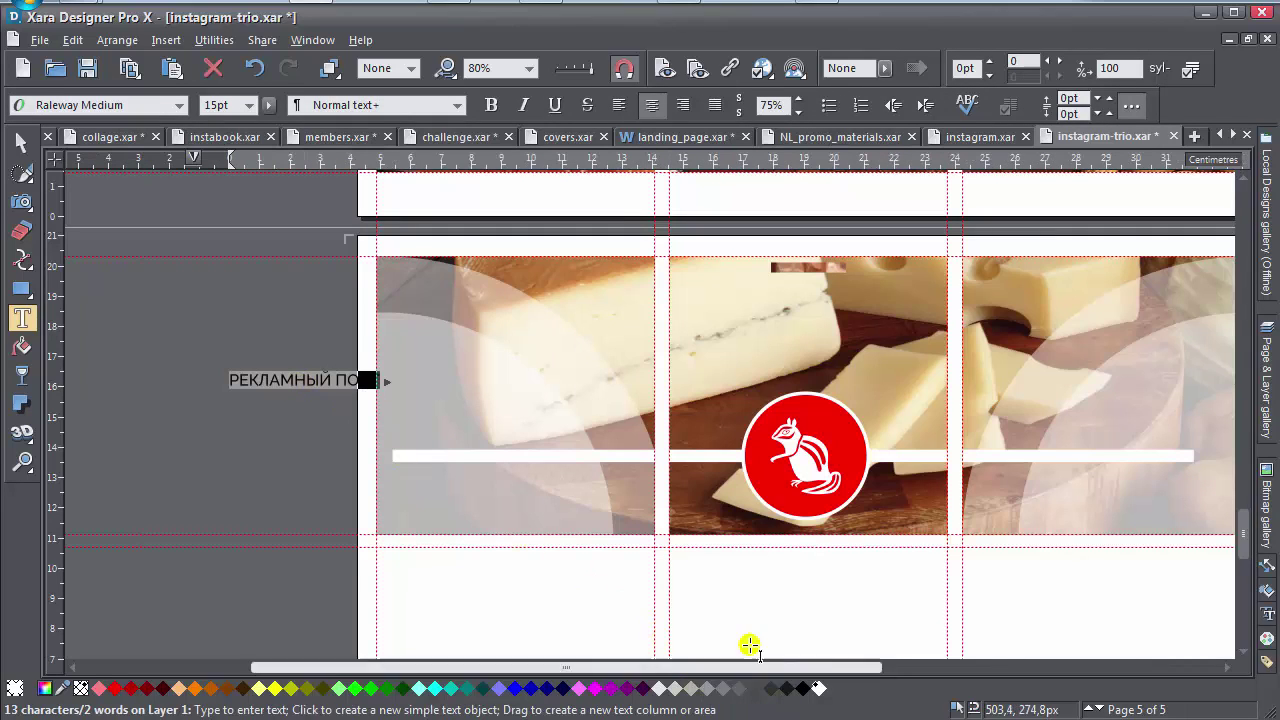
drag(77, 687, 842, 416)
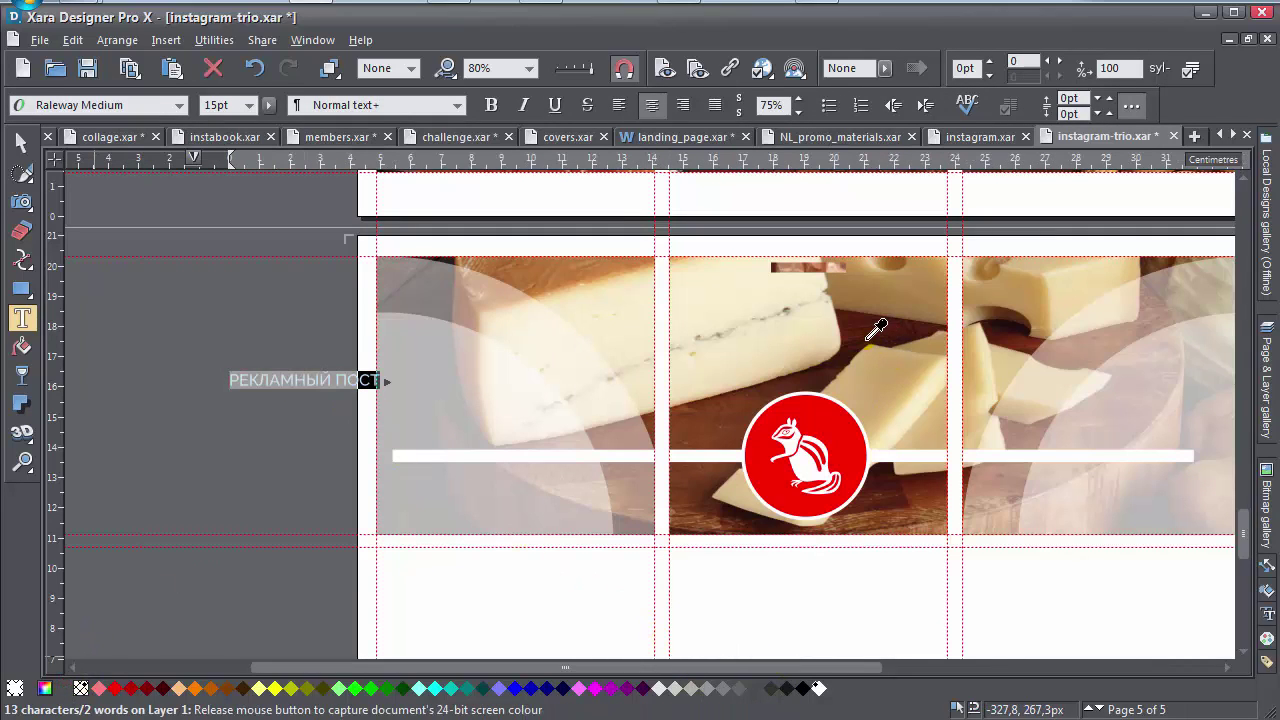
drag(876, 330, 549, 314)
key(F2)
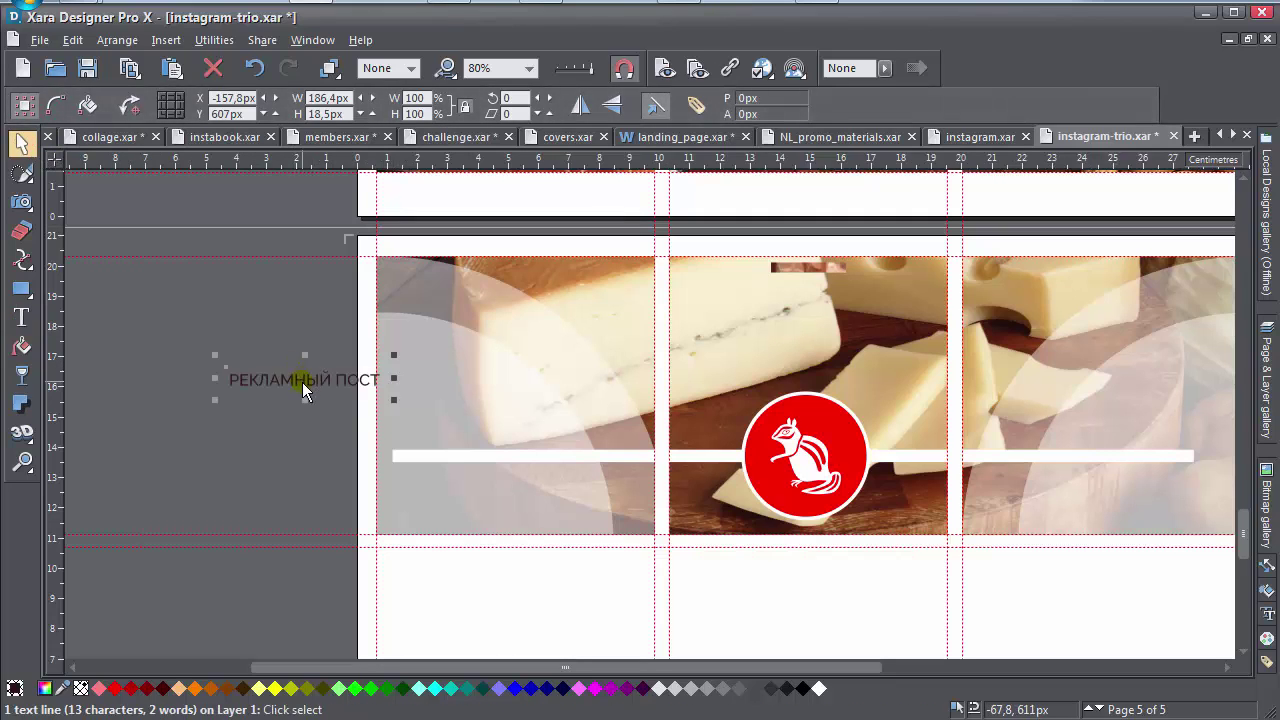
Place the caption above the white bar's left end, enlarge it to about 214 px wide, and copy it above the right end.
drag(305, 390, 468, 437)
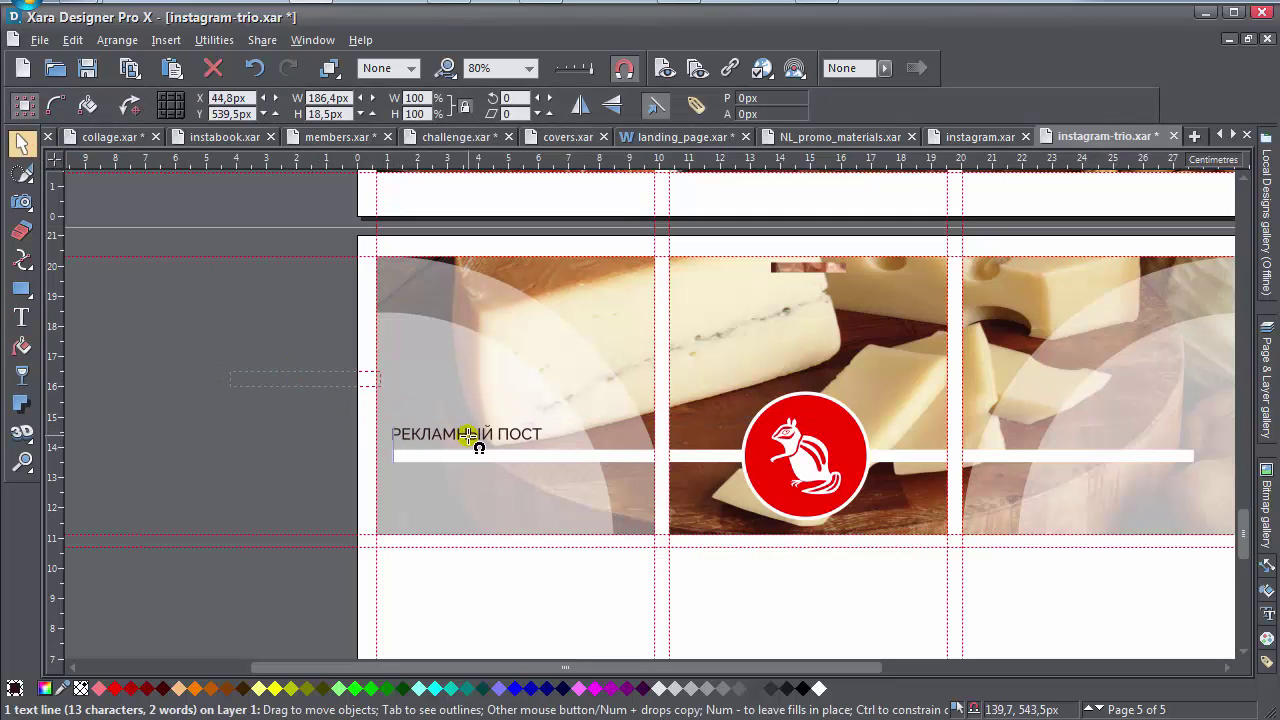
drag(554, 437, 579, 435)
scroll(286, 471, right, 3)
drag(255, 468, 880, 497)
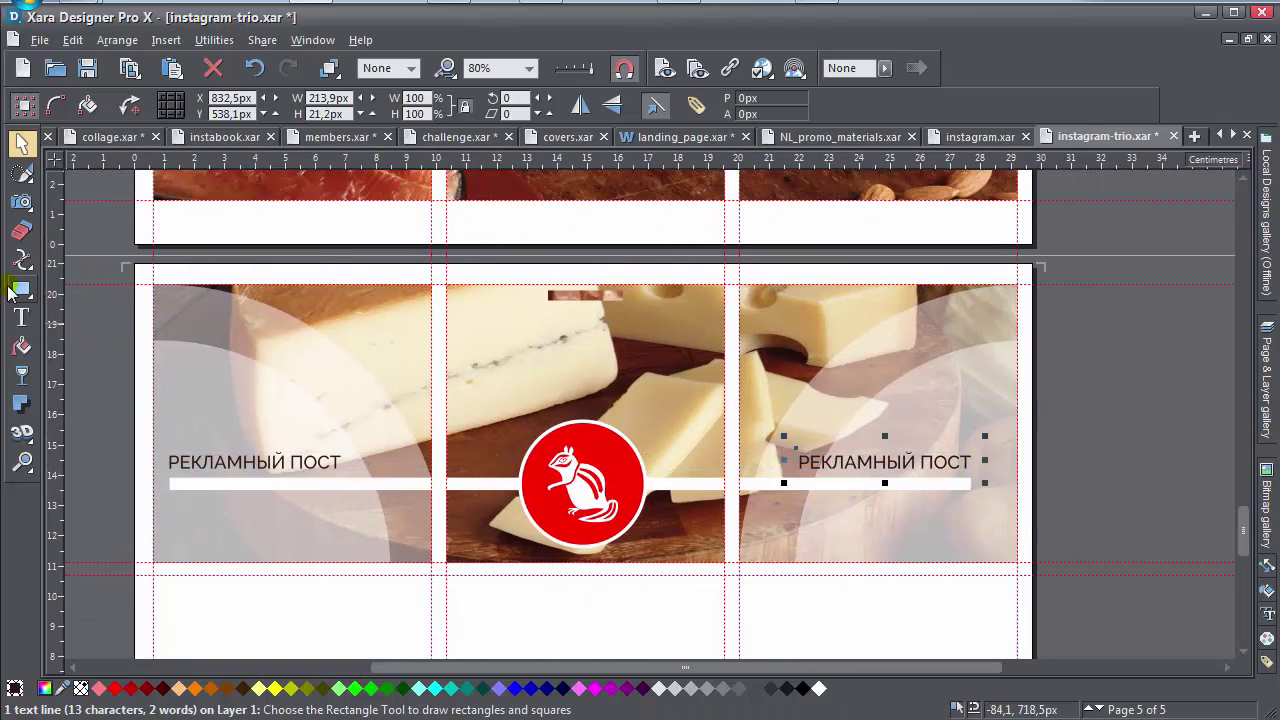
click(21, 317)
triple_click(865, 455)
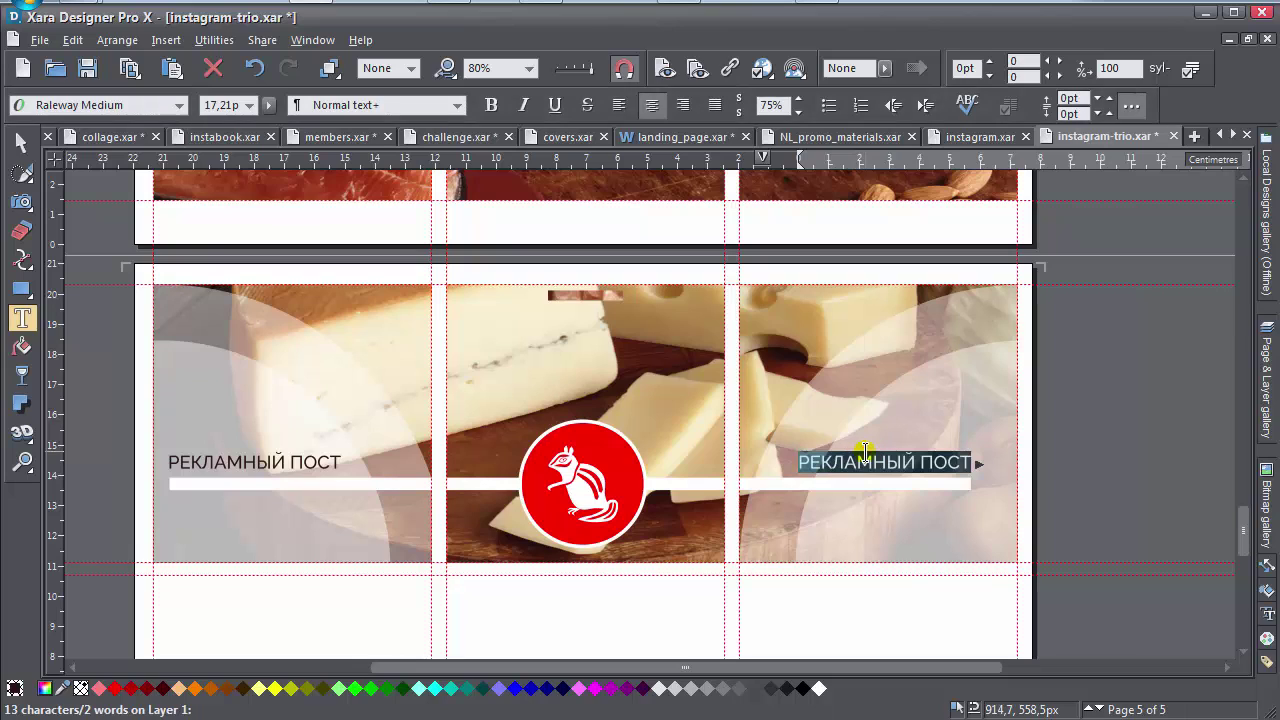
text(")
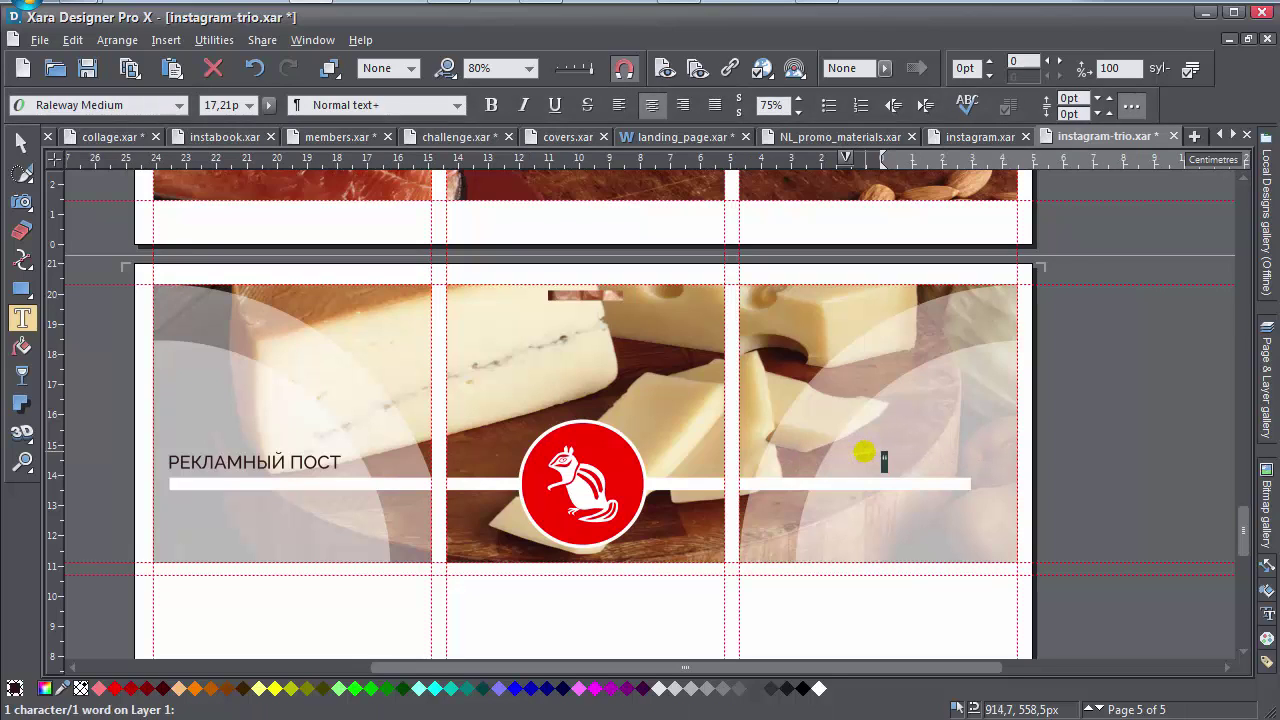
text(@)
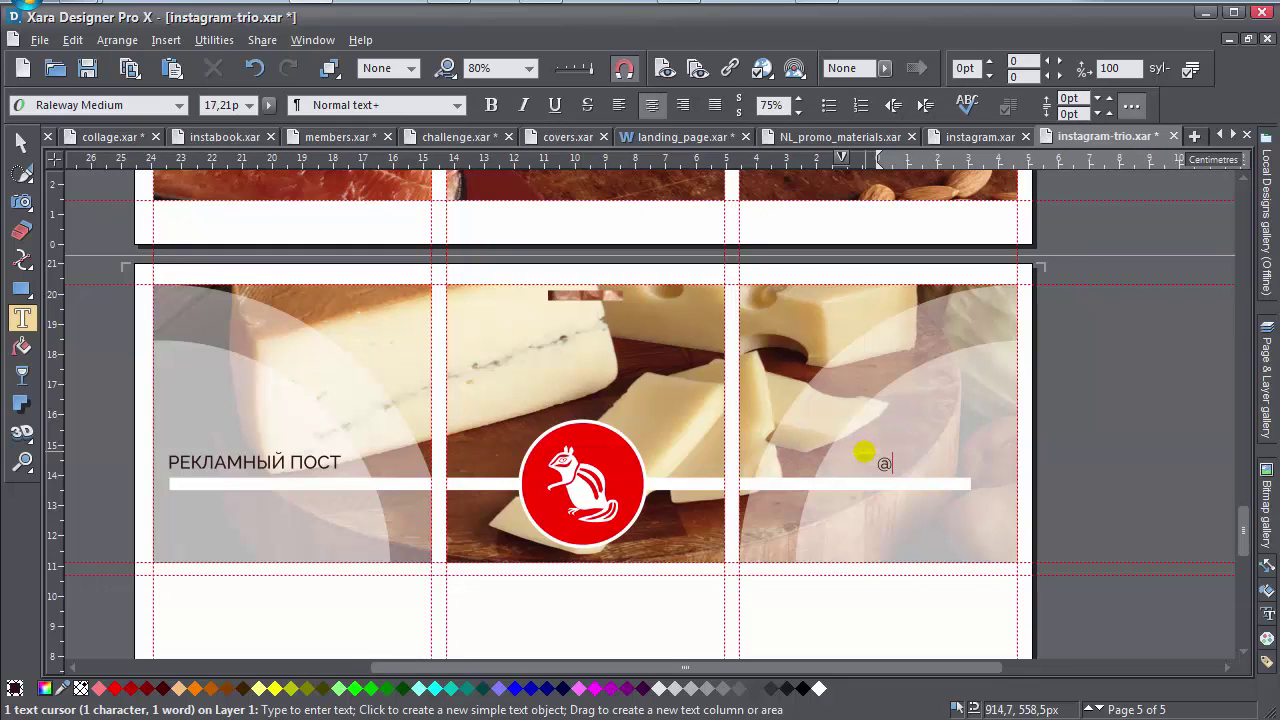
text(my)
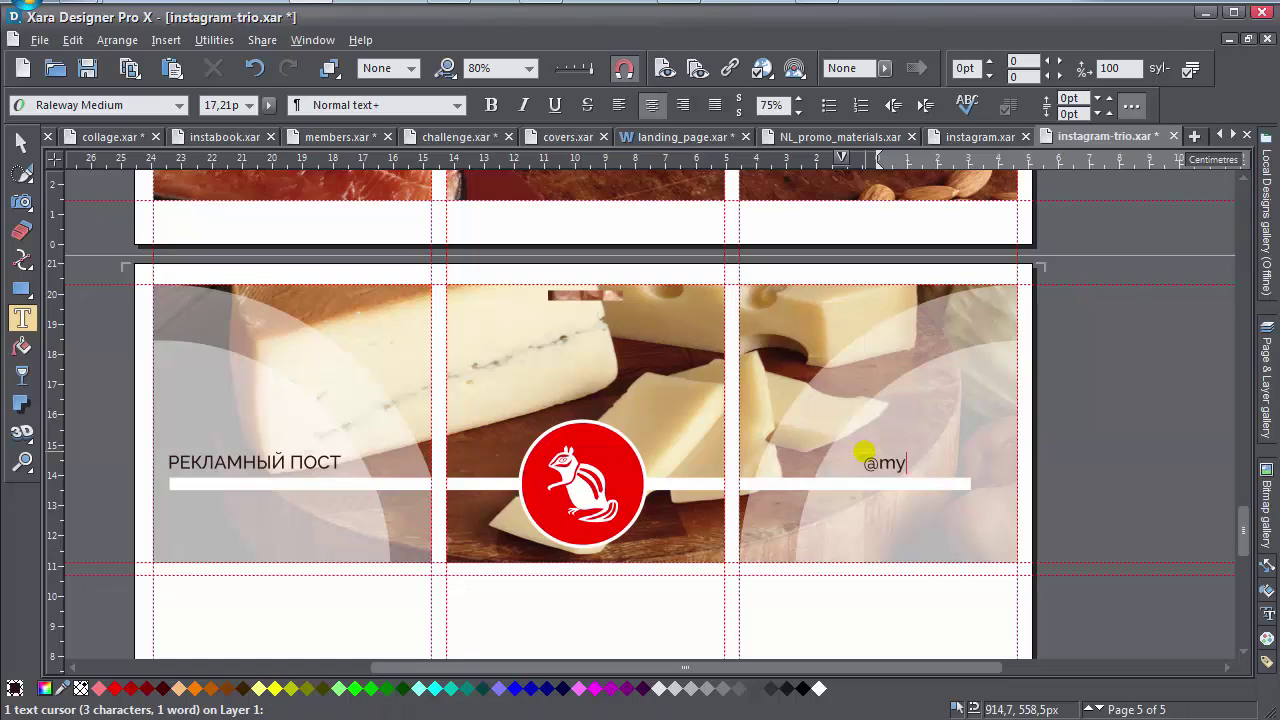
text(shka)
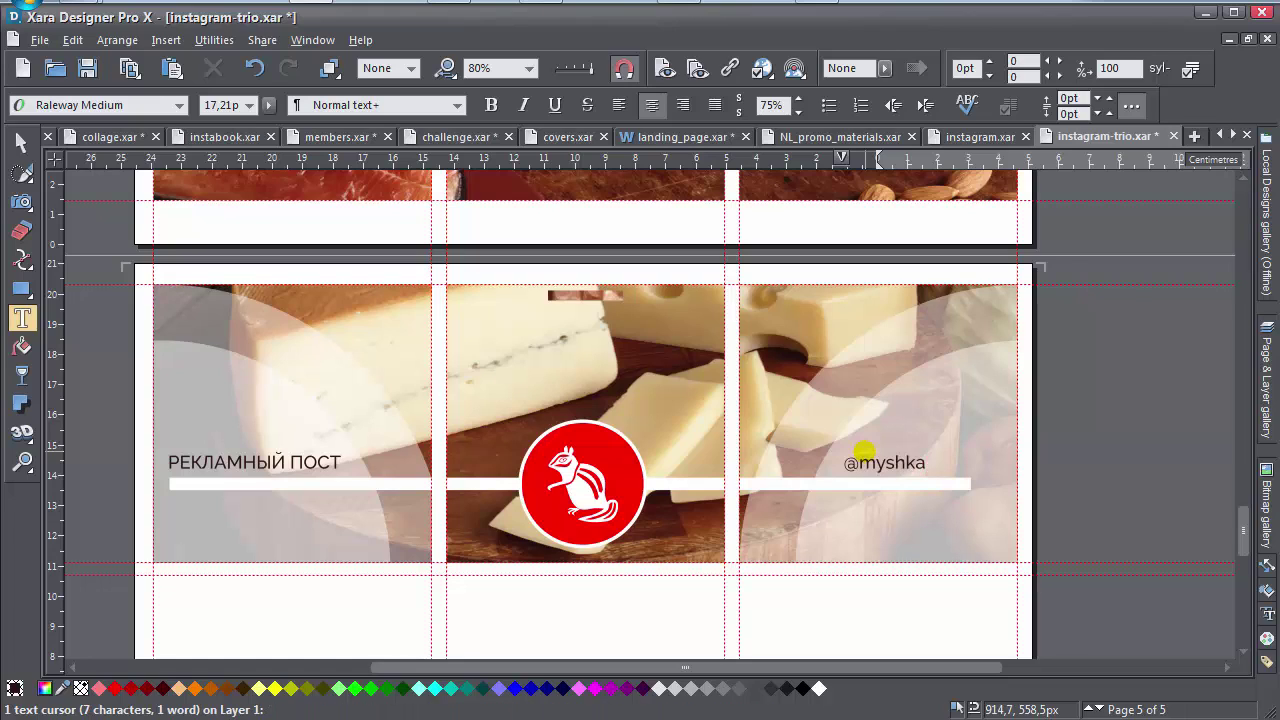
text(.lubit)
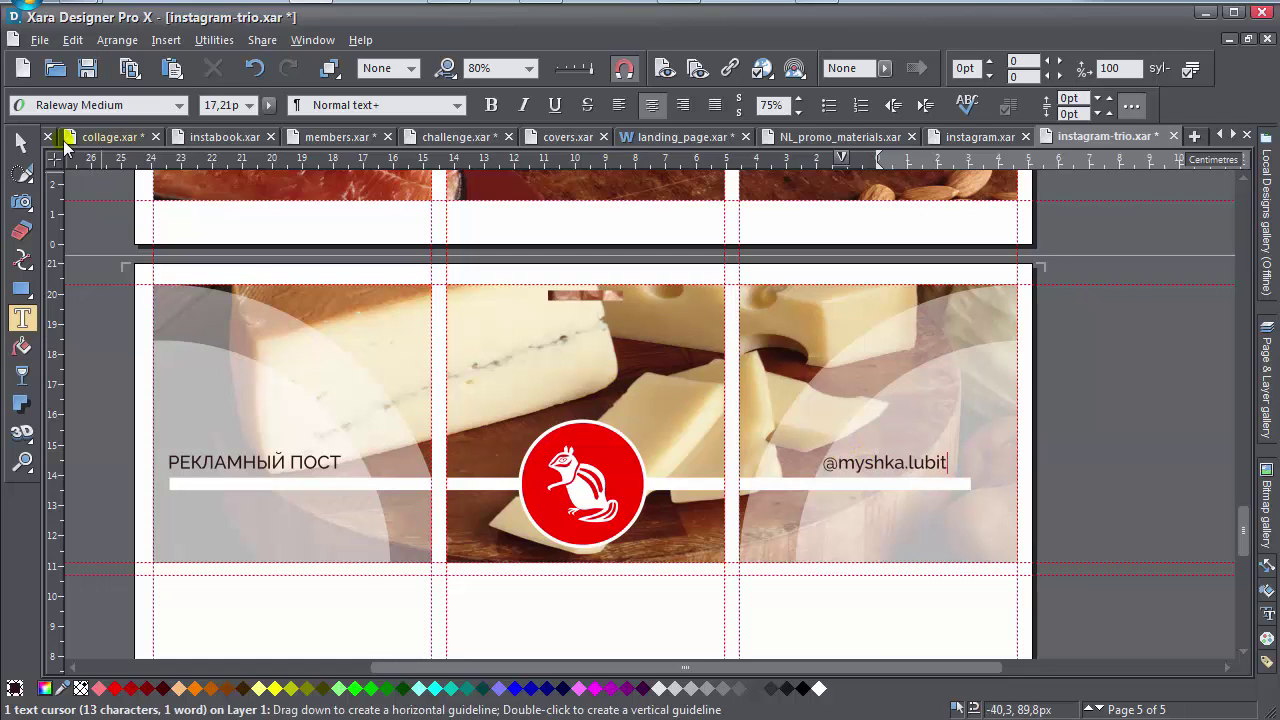
click(21, 141)
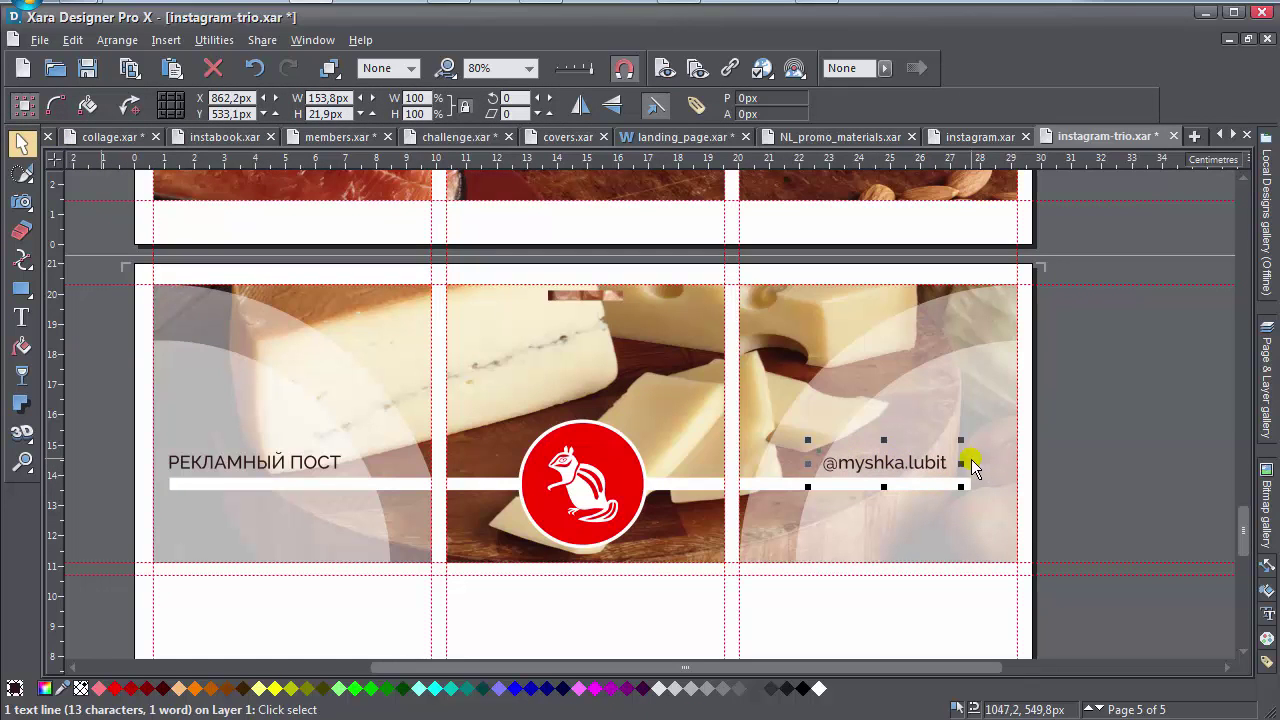
drag(968, 462, 978, 465)
key(Escape)
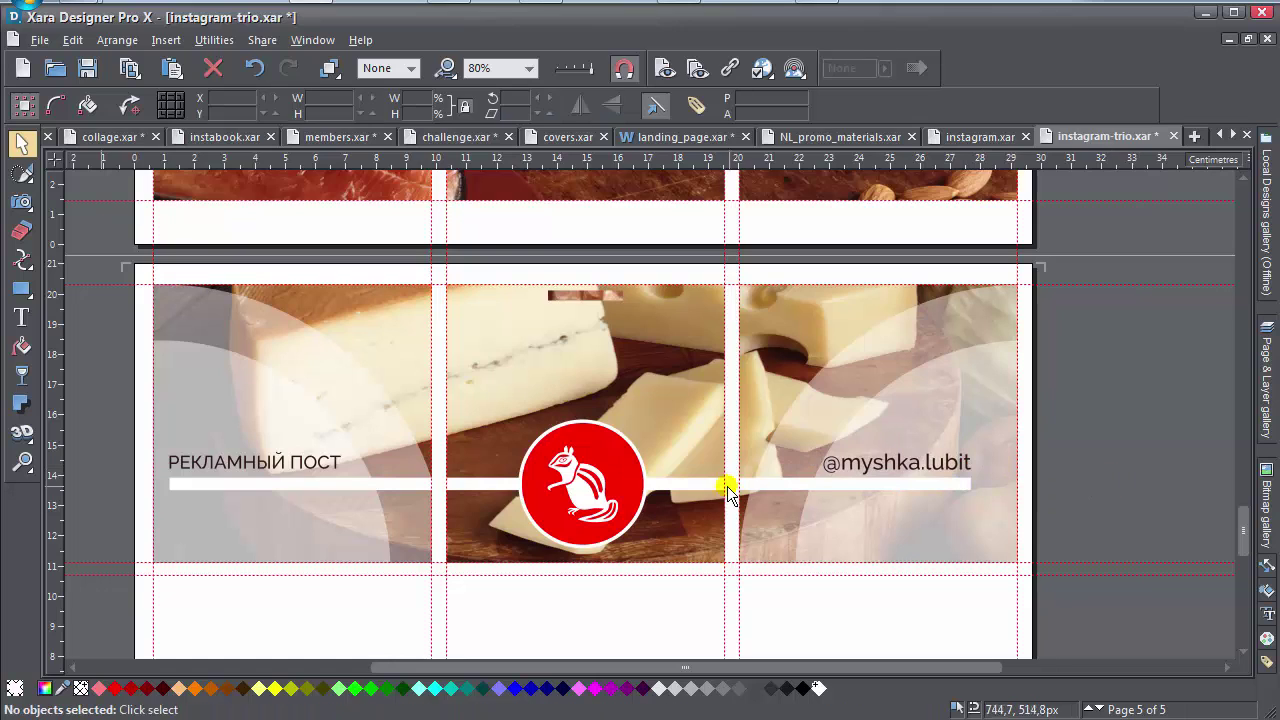
Add a new text line "Сыр с доставкой" below the white bar at the left picture.
scroll(733, 470, down, 1)
click(21, 317)
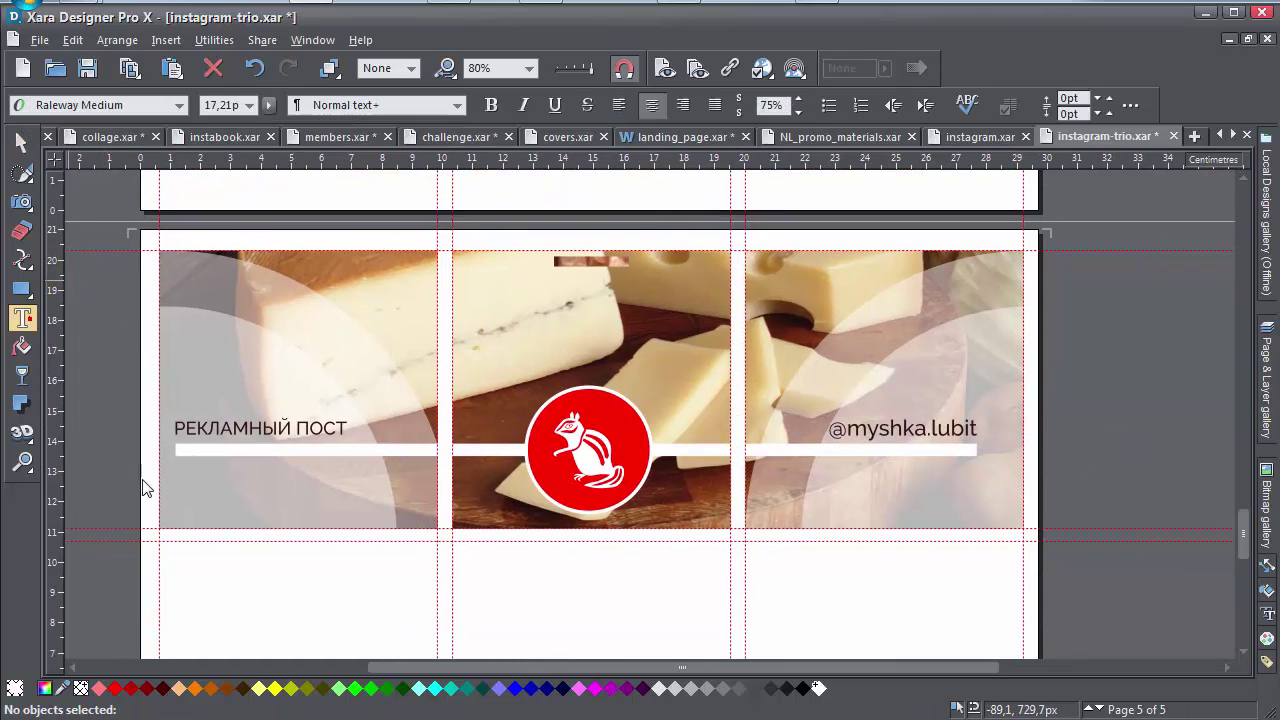
click(177, 480)
text(Cы)
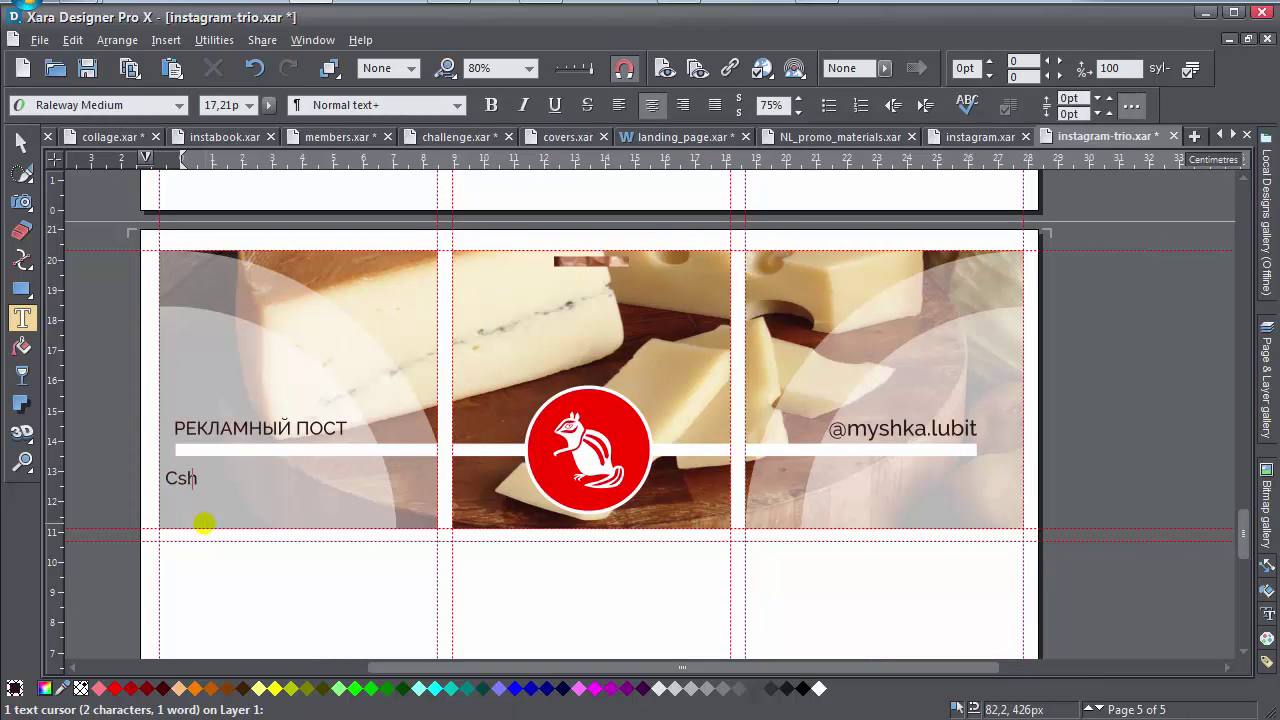
text(р с доставкой)
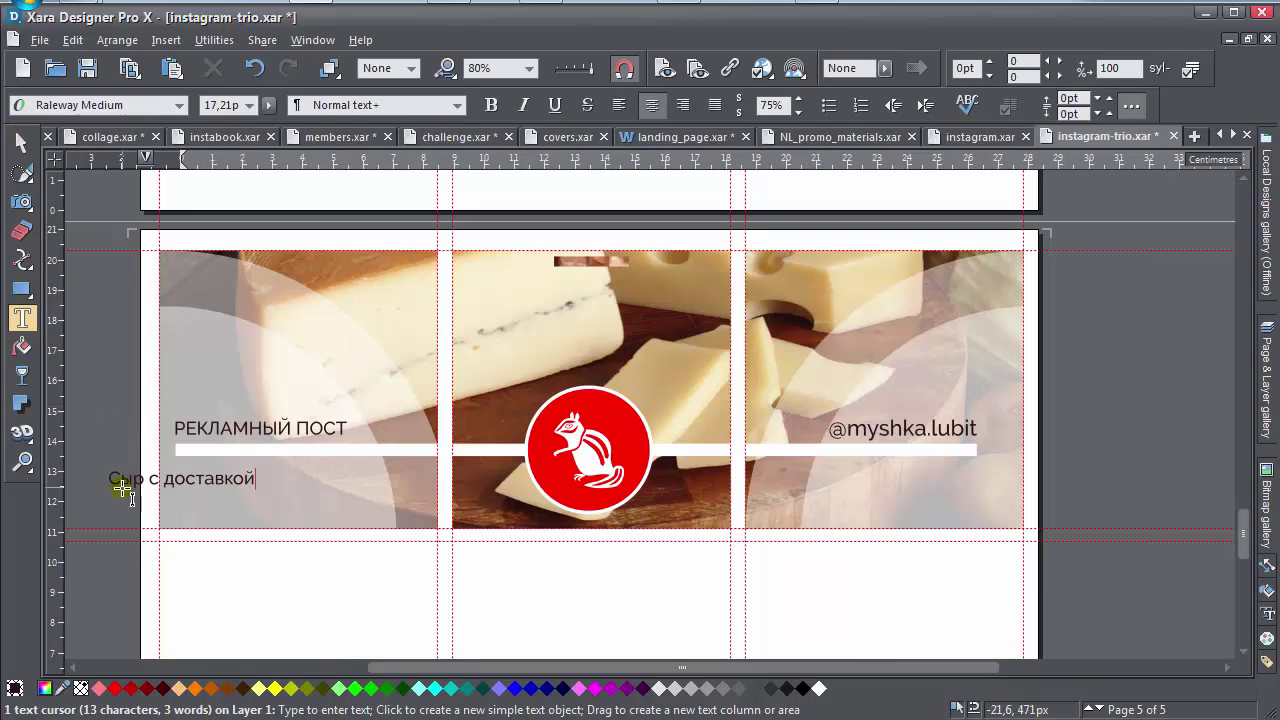
Align the "Сыр с доставкой" line under the bar's left end and place a copy under its right end.
click(21, 140)
drag(160, 487, 850, 523)
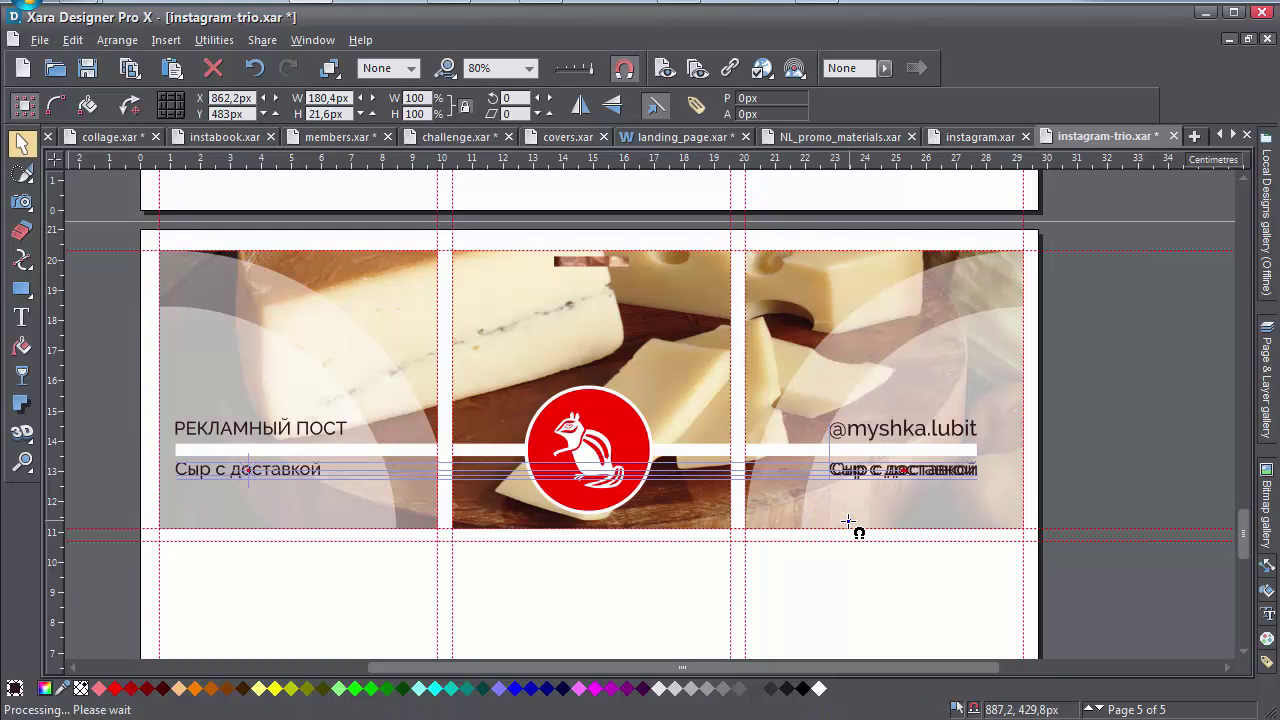
click(1104, 476)
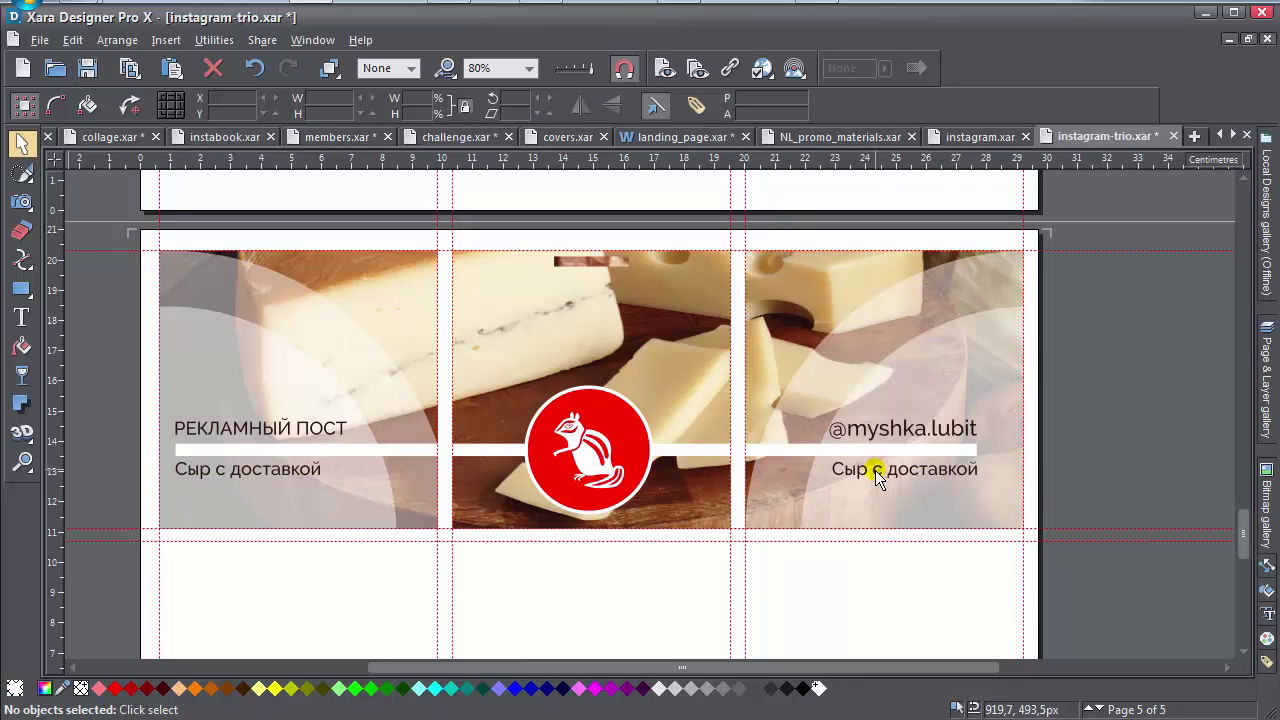
Copy the "Сыр с доставкой" line into the middle picture's upper part and change the copy's text to "Мышка любит сыр".
drag(875, 470, 541, 311)
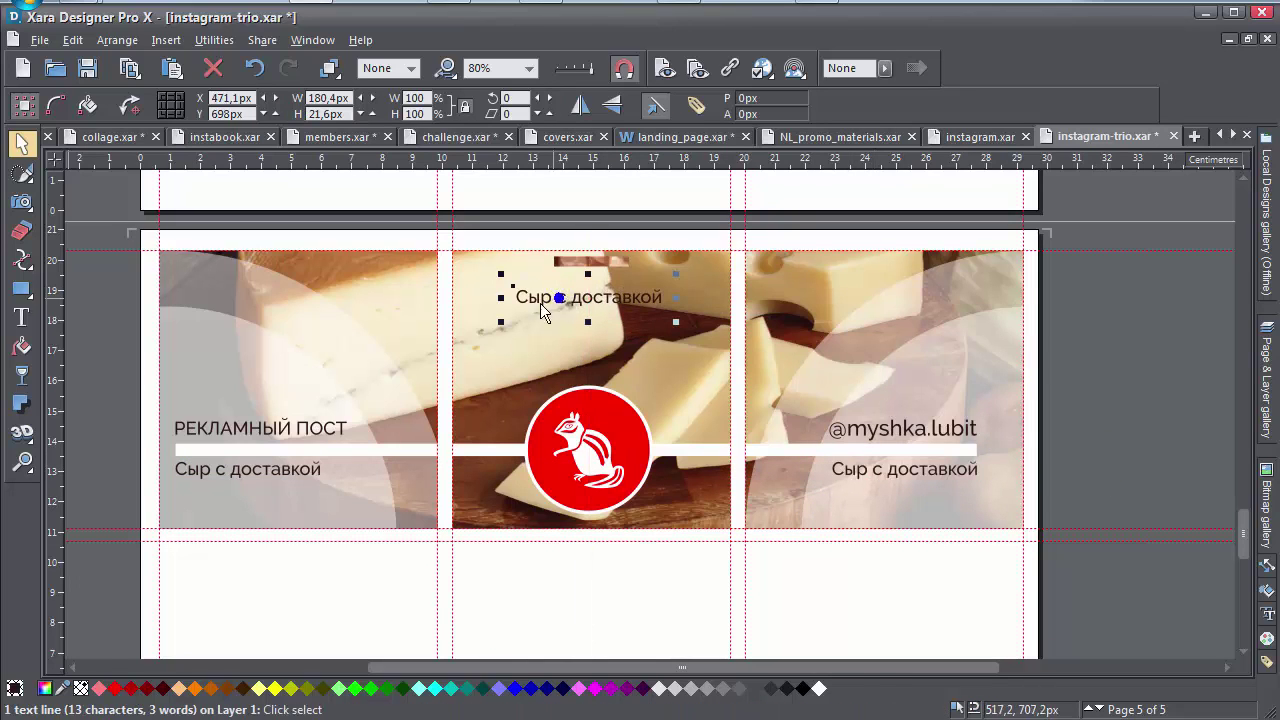
click(14, 315)
click(556, 297)
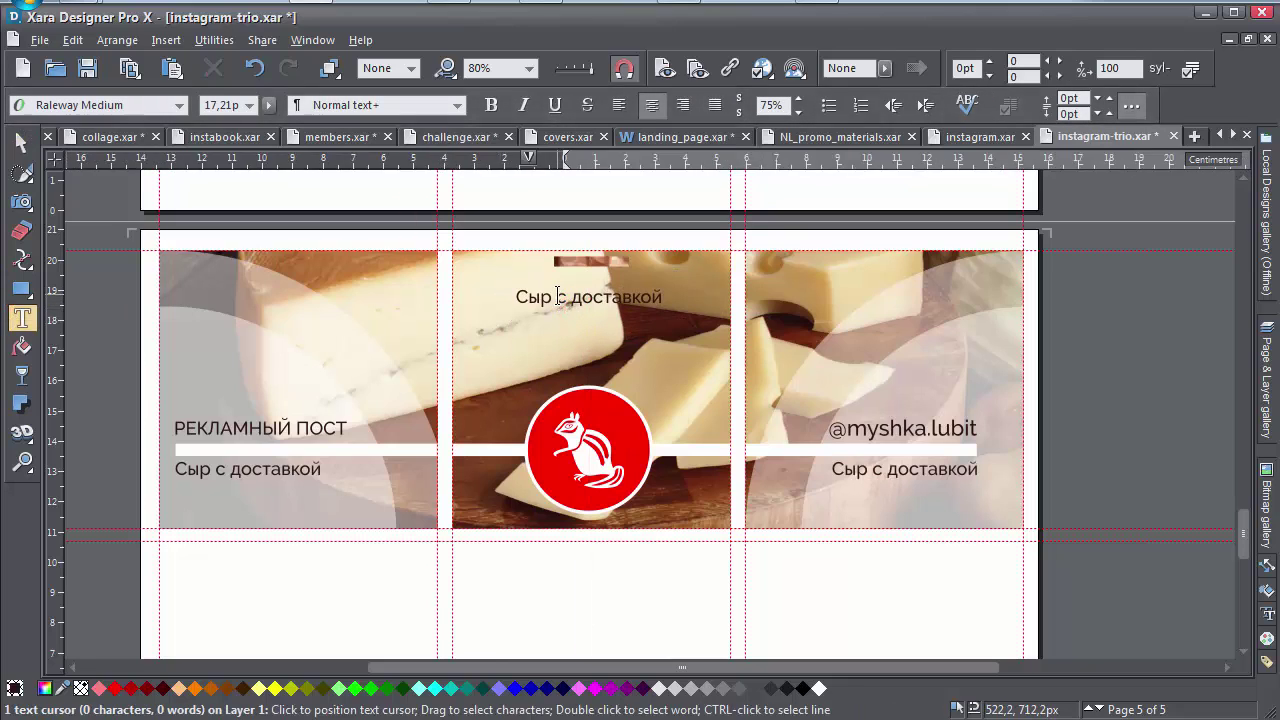
key(ctrl+a)
text(Мы)
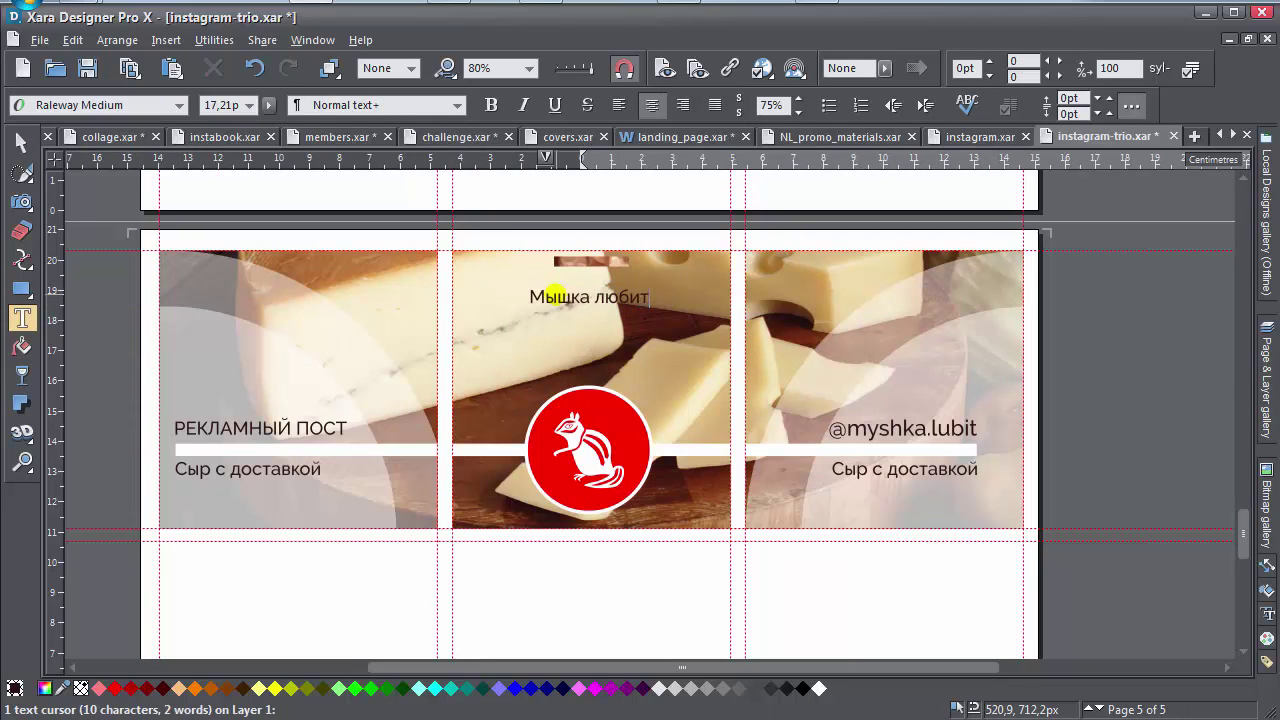
Set the font of the "Мышка любит сыр" title to Raleway ExtraBold.
key(ctrl+a)
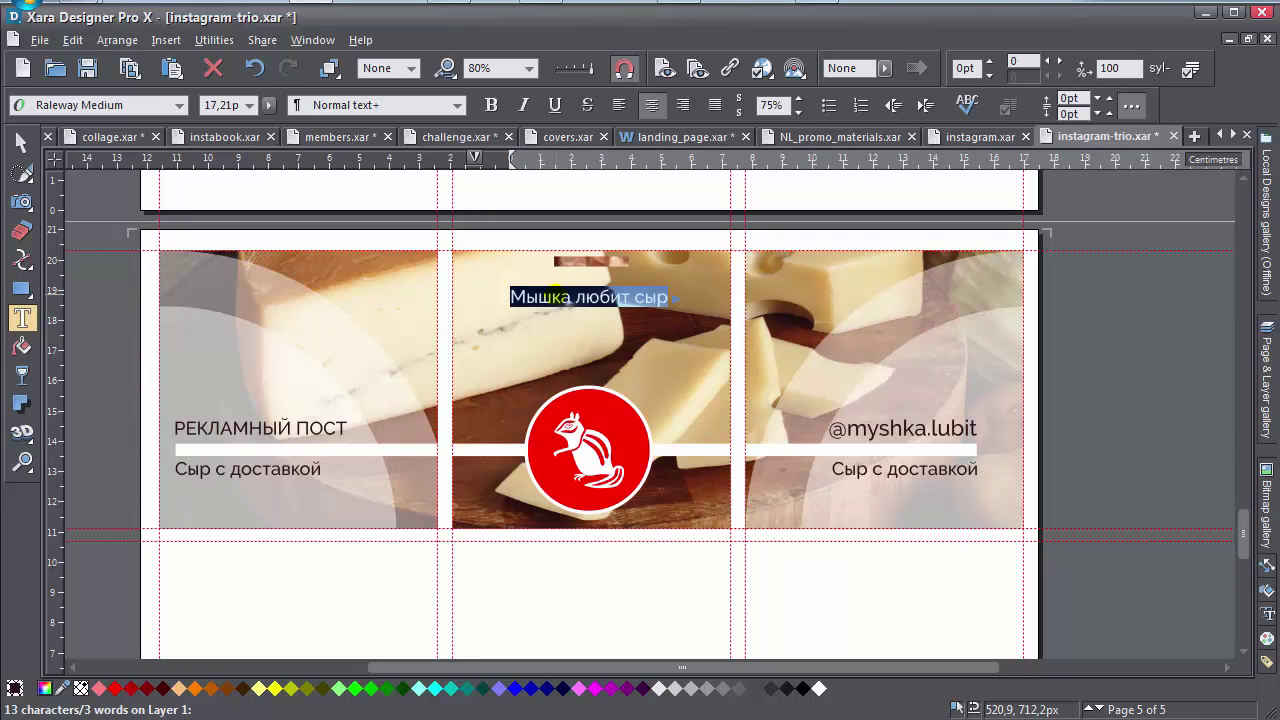
click(179, 105)
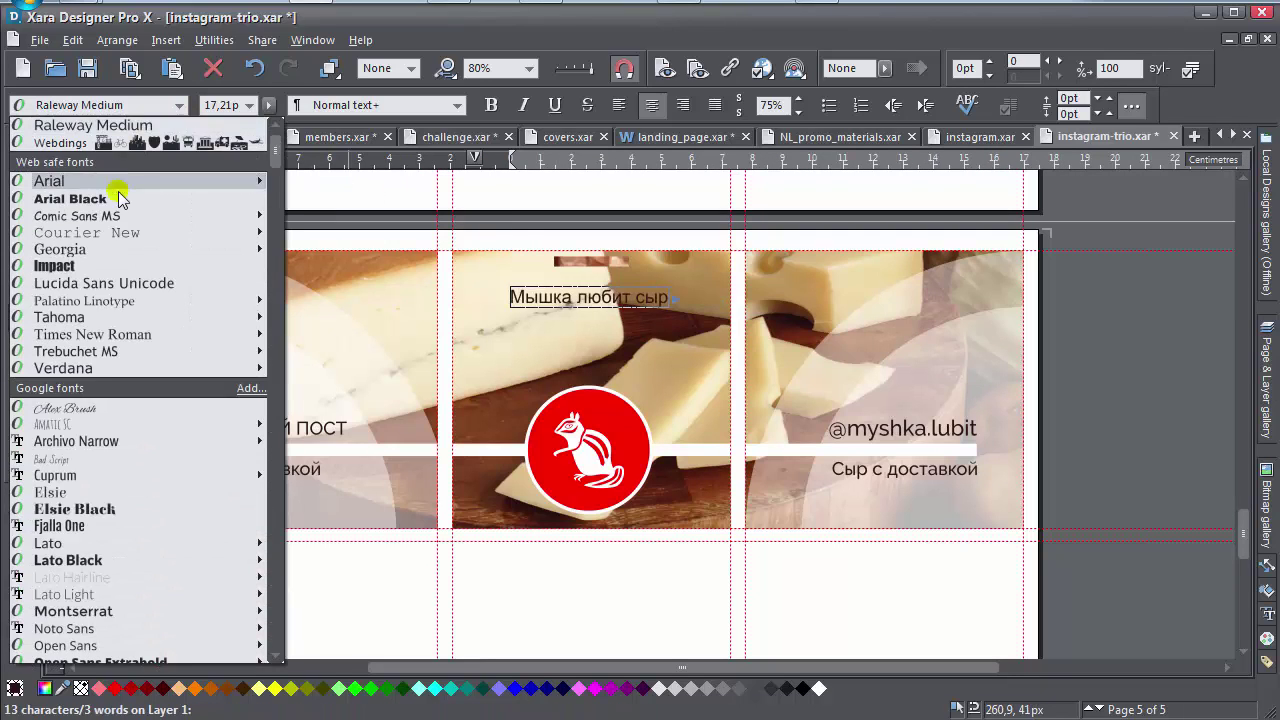
scroll(118, 198, up, 1)
click(128, 150)
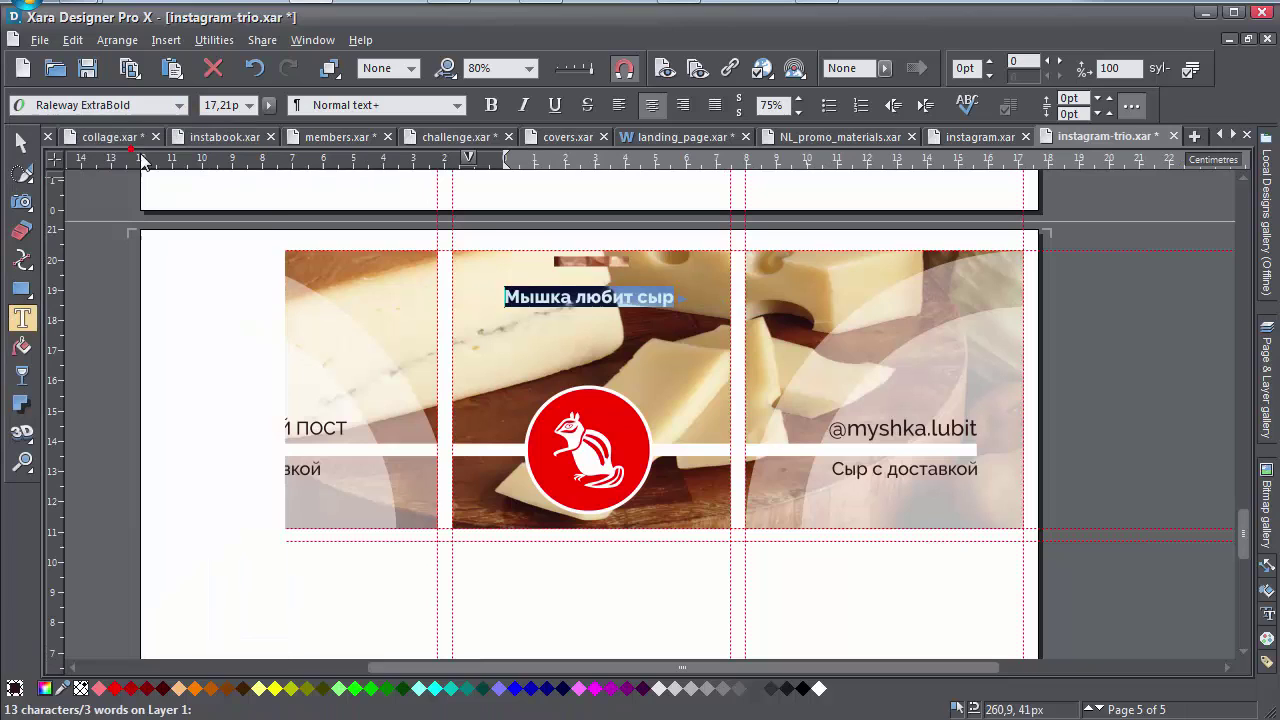
Break the title into two lines after the first word and convert it all to capitals: "МЫШКА / ЛЮБИТ СЫР".
click(573, 294)
key(Return)
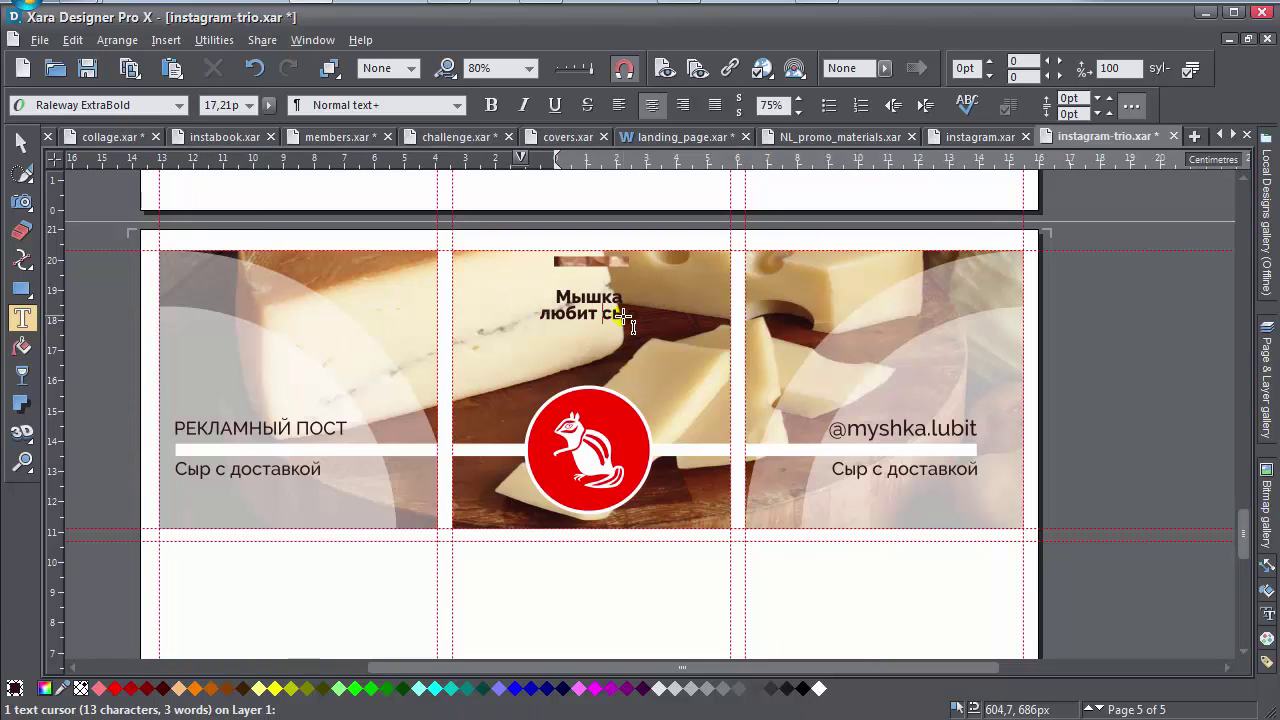
key(ctrl+a)
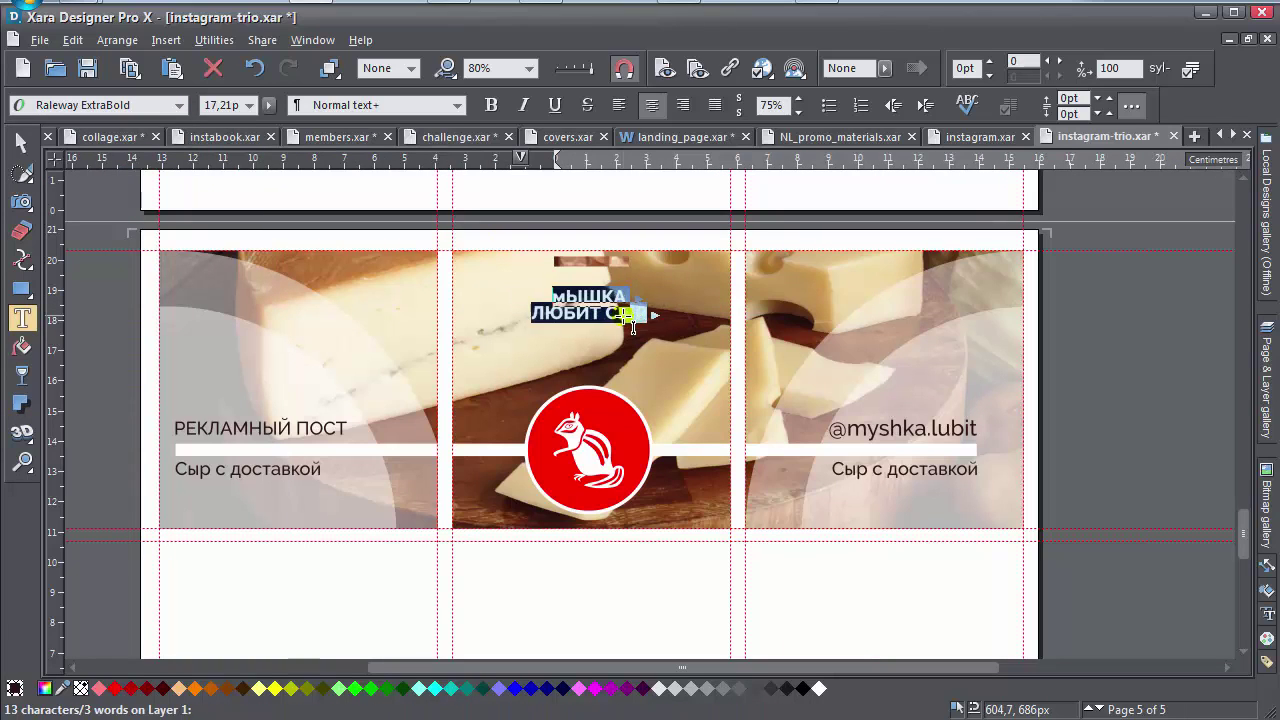
click(622, 316)
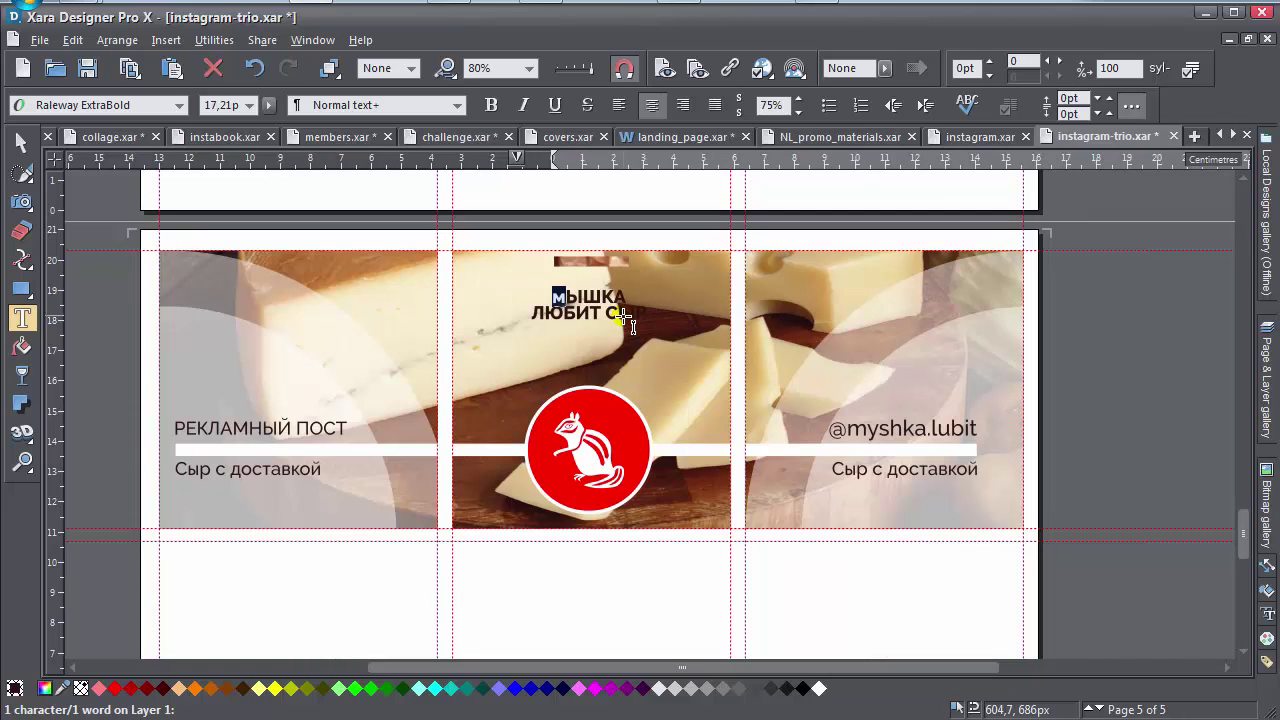
click(622, 316)
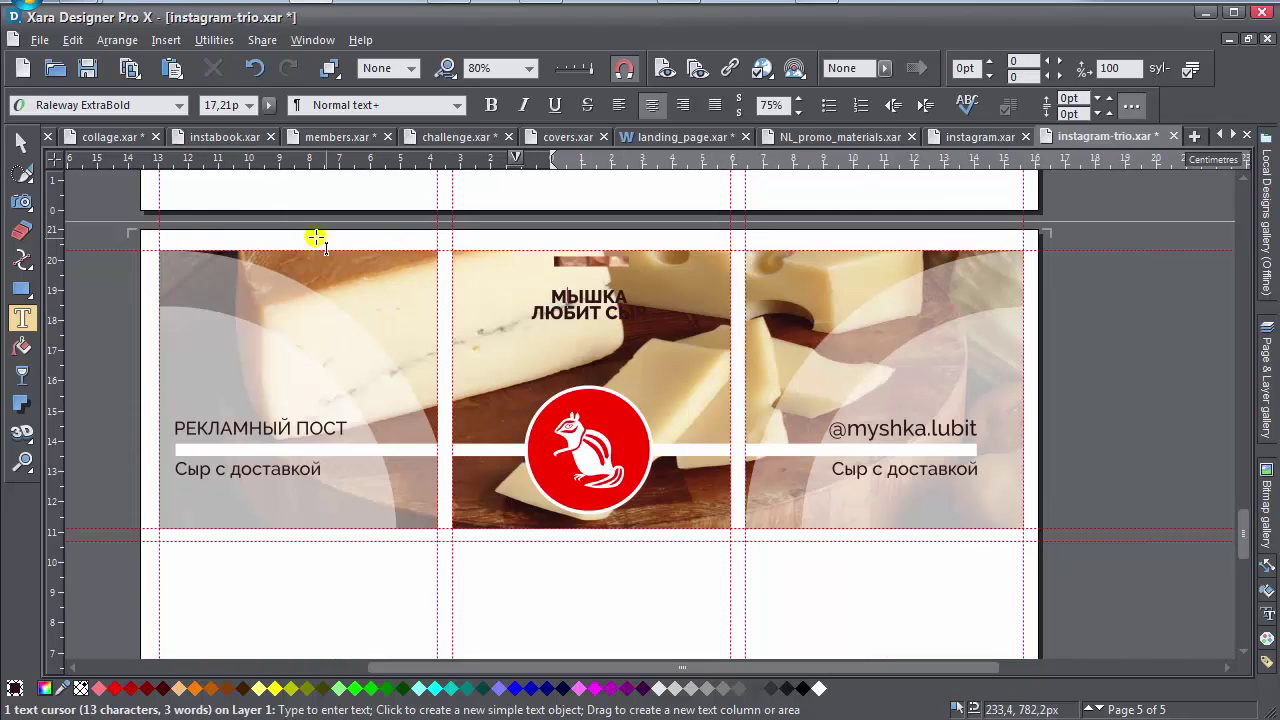
Enlarge the title to about 263 px wide above the chipmunk icon and colour it white.
click(20, 142)
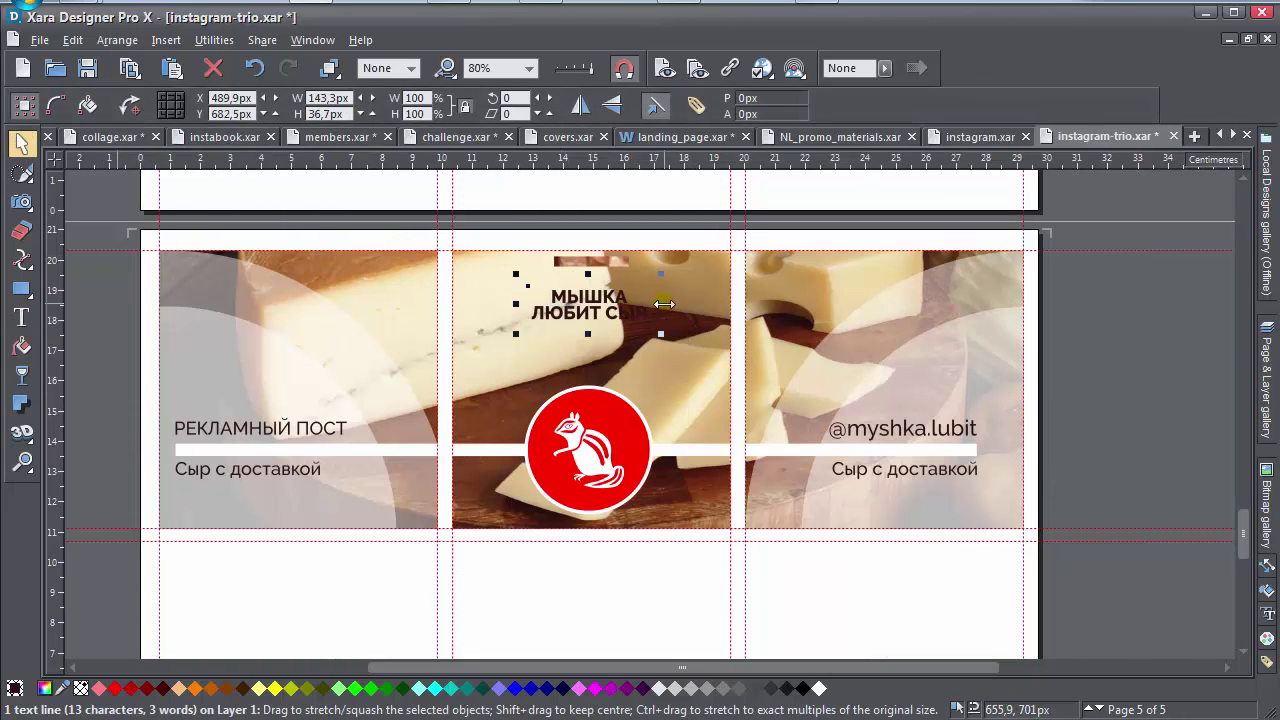
drag(661, 333, 717, 328)
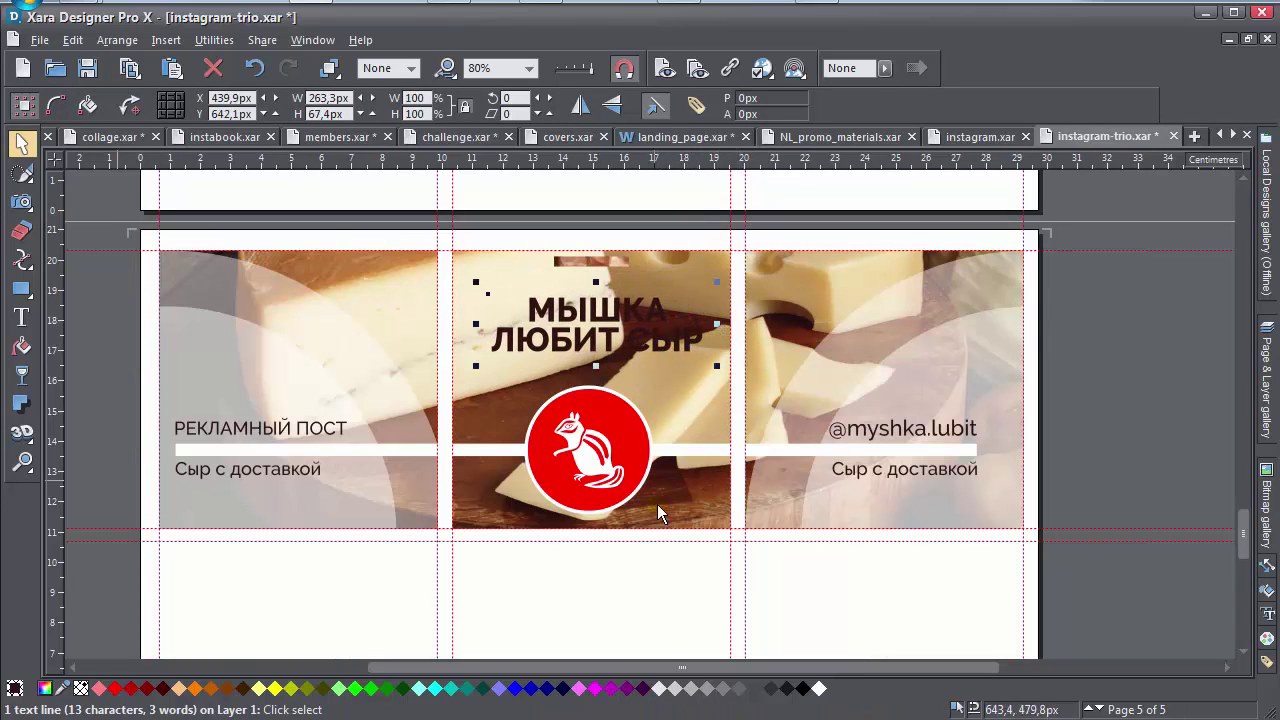
click(819, 688)
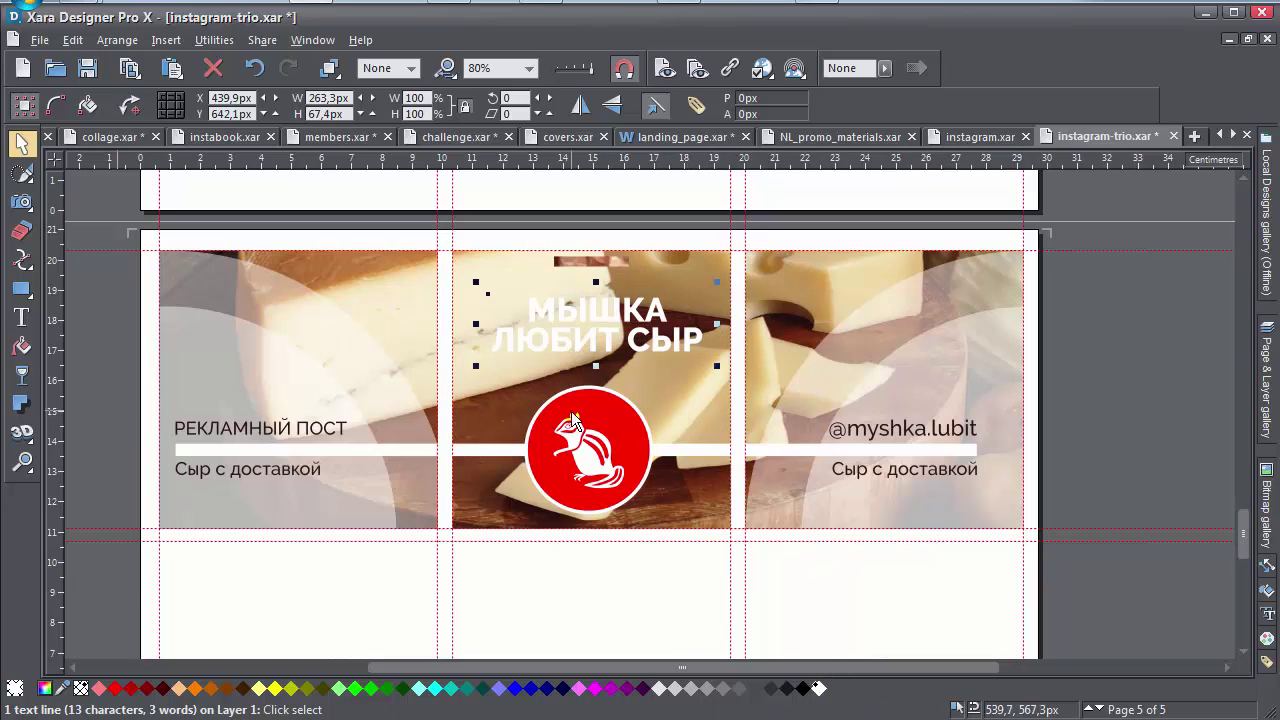
click(1116, 369)
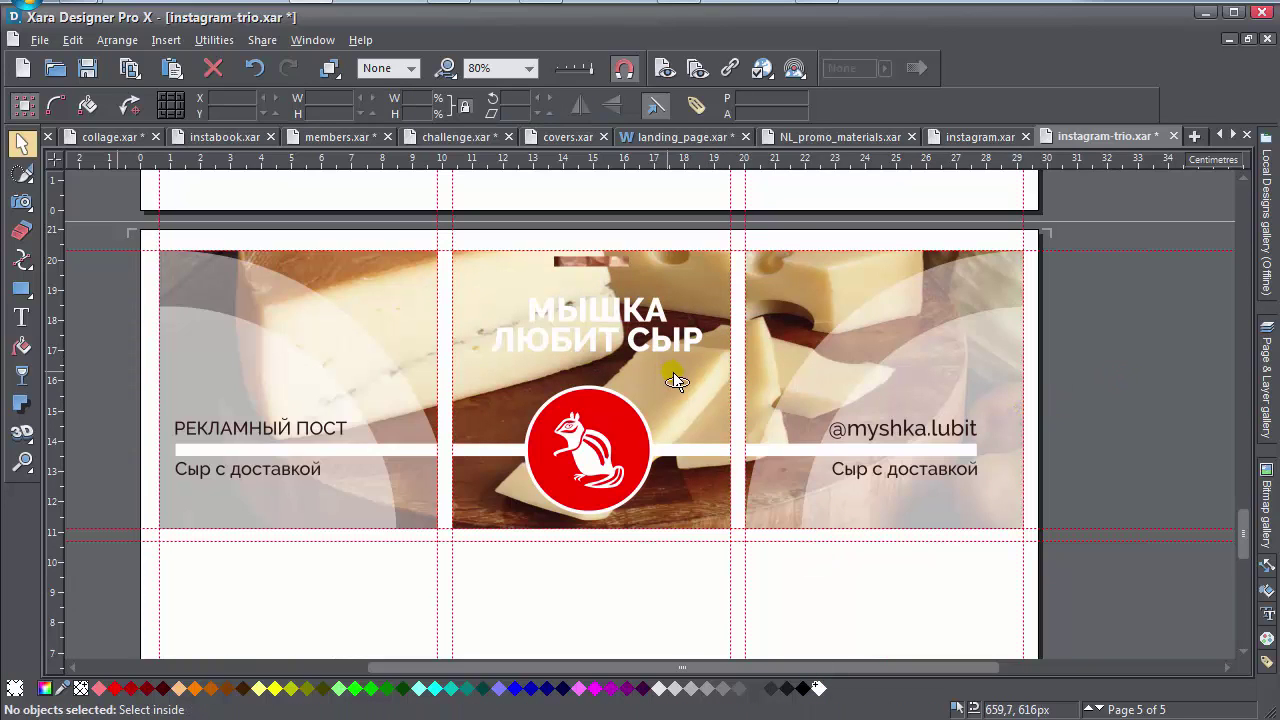
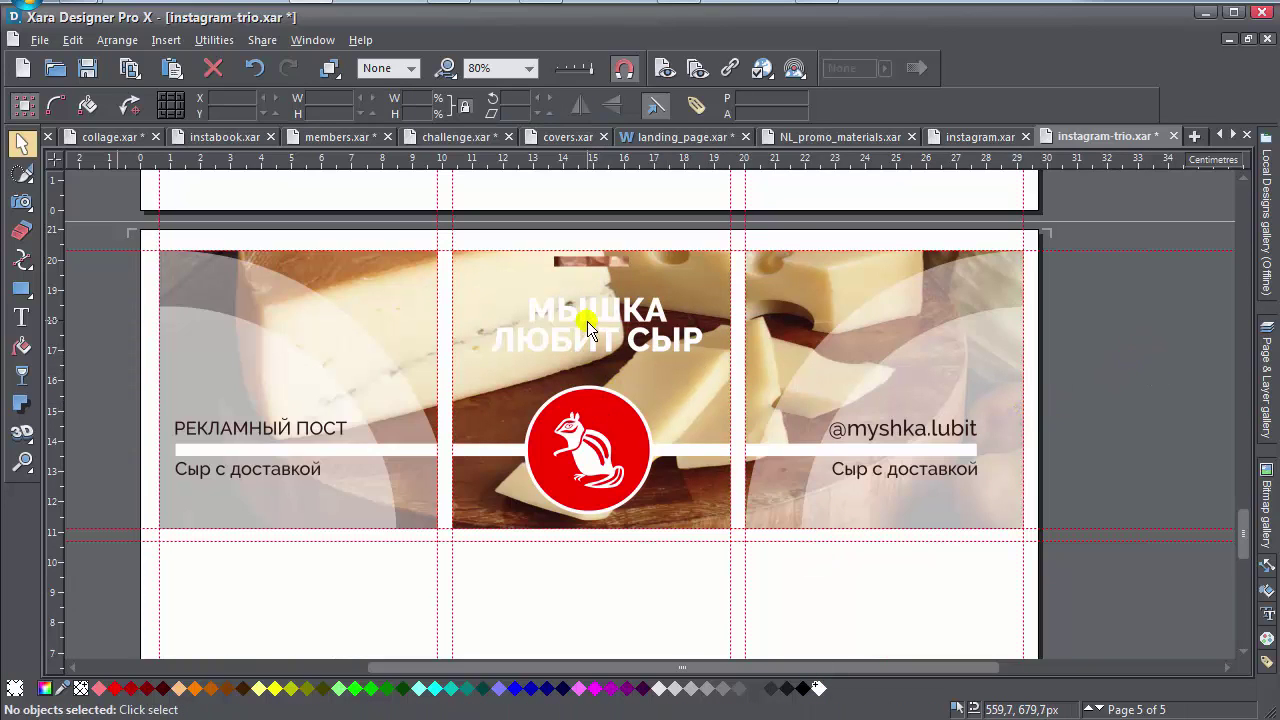
Move the "МЫШКА ЛЮБИТ СЫР" title slightly higher, towards the middle picture's upper edge.
click(636, 345)
click(638, 352)
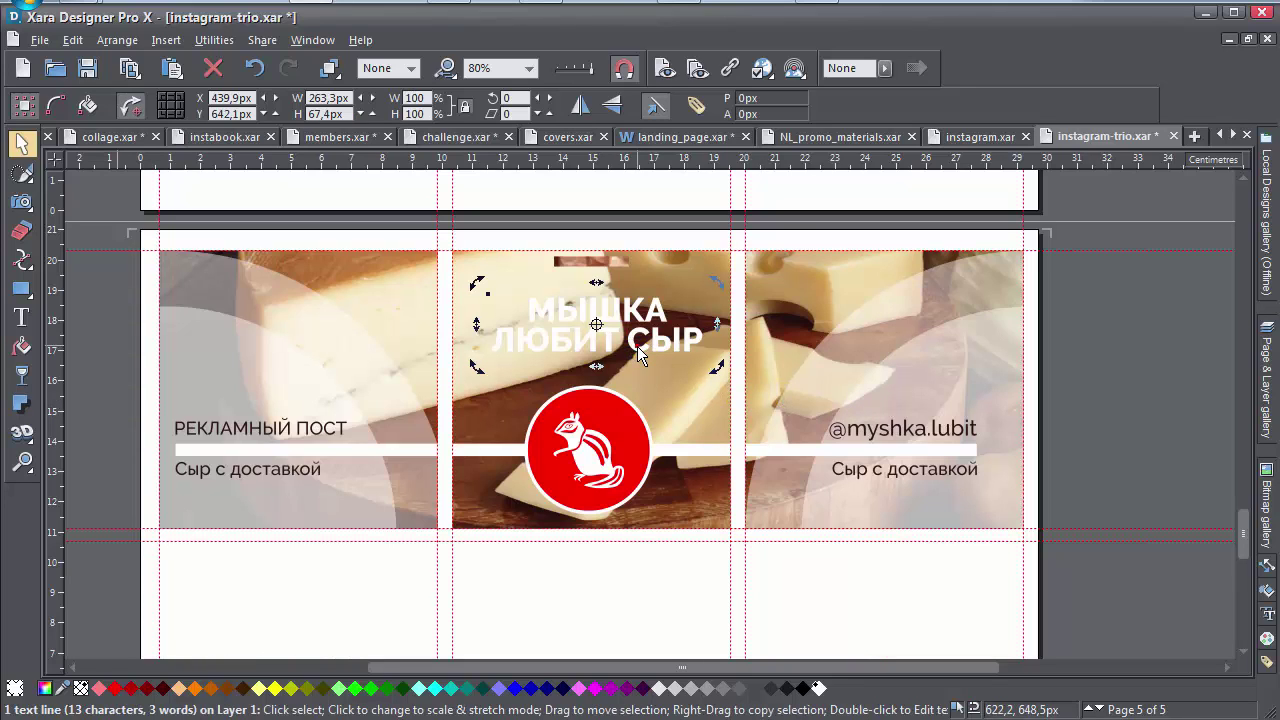
click(638, 350)
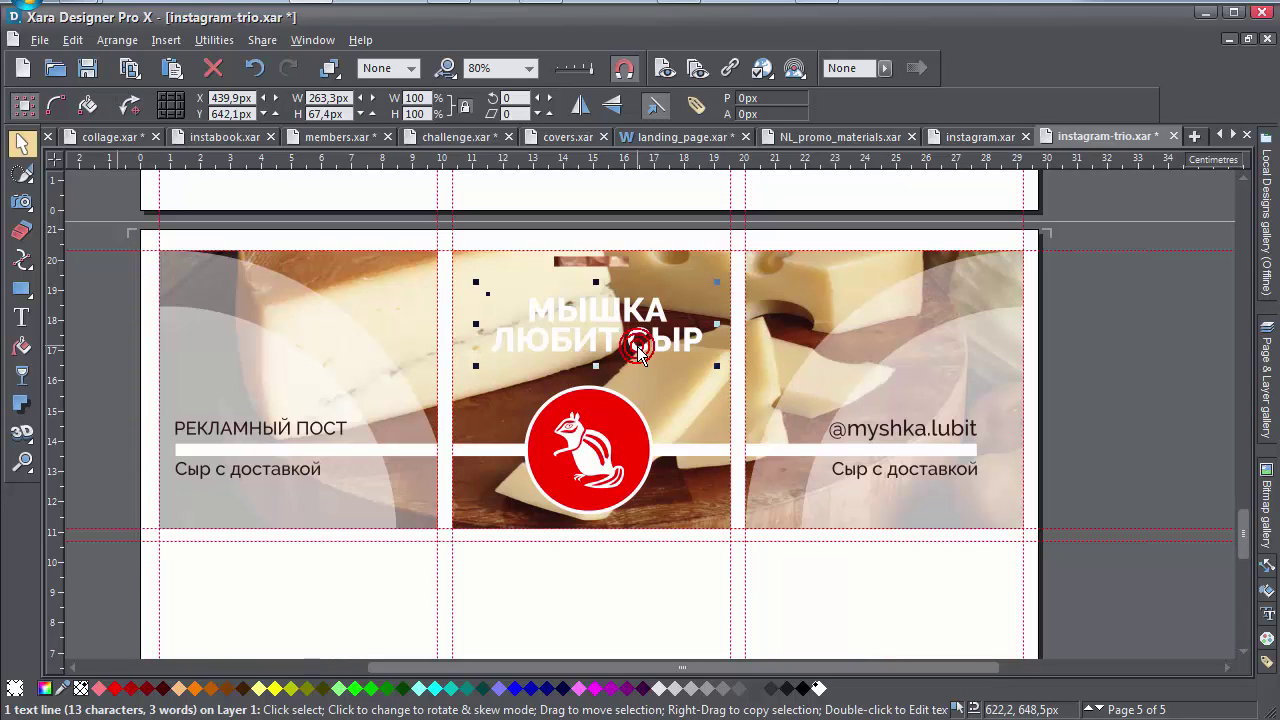
drag(638, 350, 638, 333)
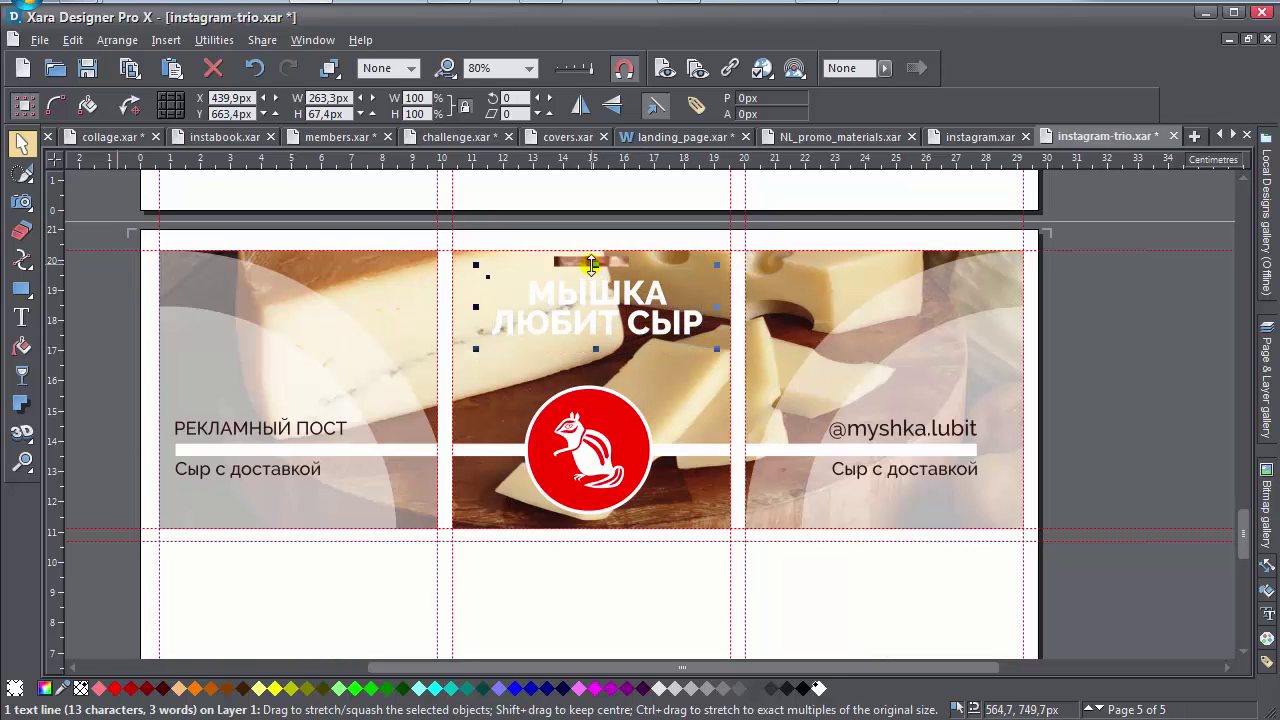
Stretch the small photo strip behind the title across the middle picture's full width, making it about 348 × 106 px.
click(613, 265)
drag(613, 265, 739, 310)
drag(486, 288, 437, 284)
drag(585, 309, 592, 366)
Replace the strip's bitmap fill with a flat fill and colour it dark brown sampled from the picture.
click(21, 347)
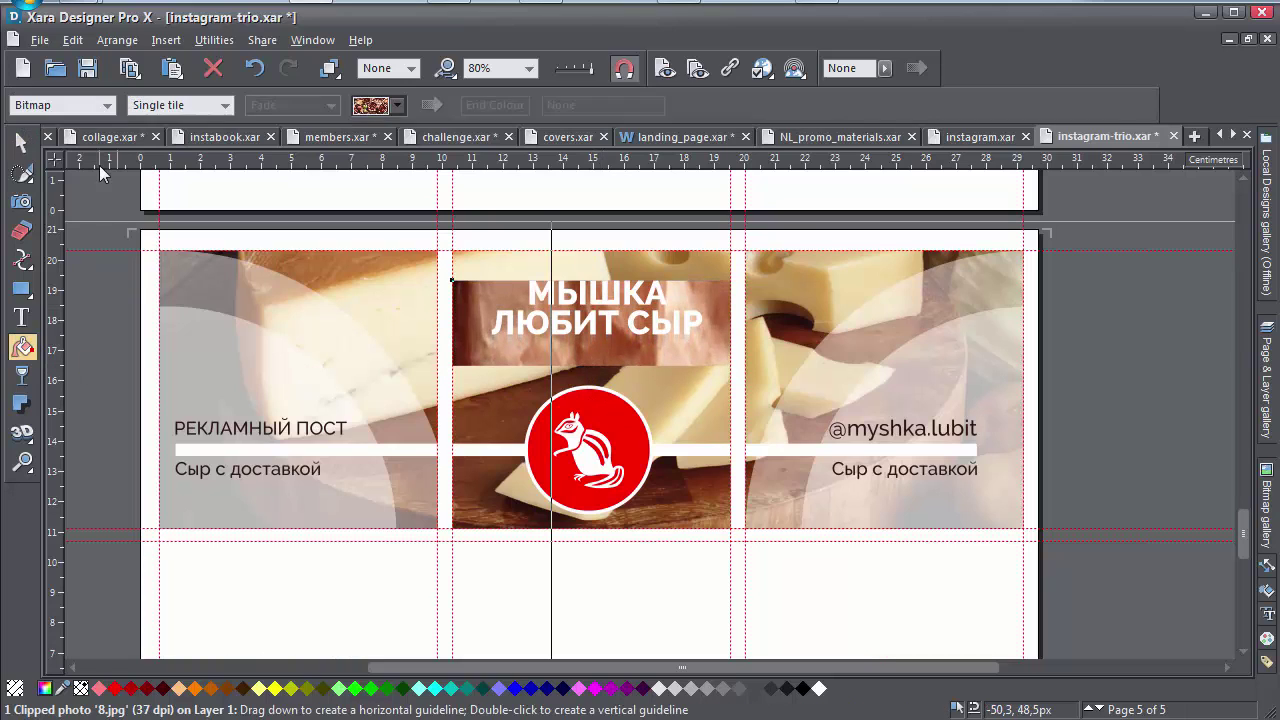
click(60, 105)
click(60, 124)
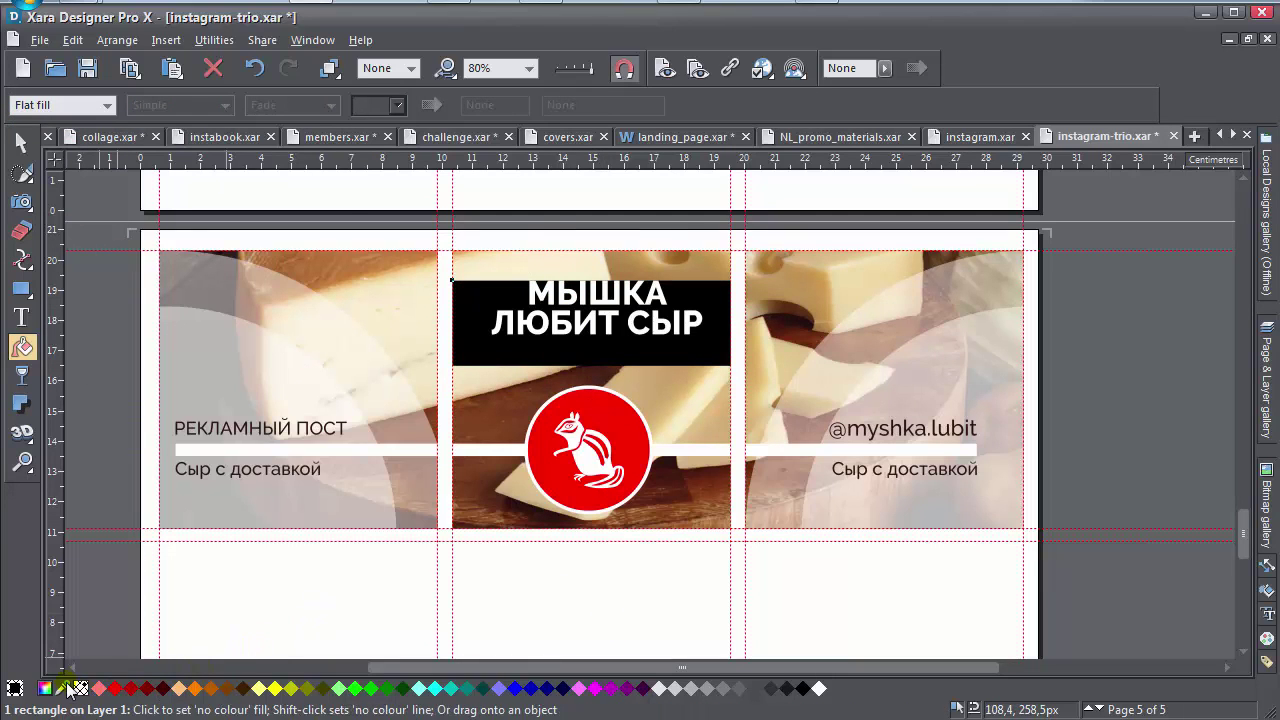
drag(62, 688, 591, 373)
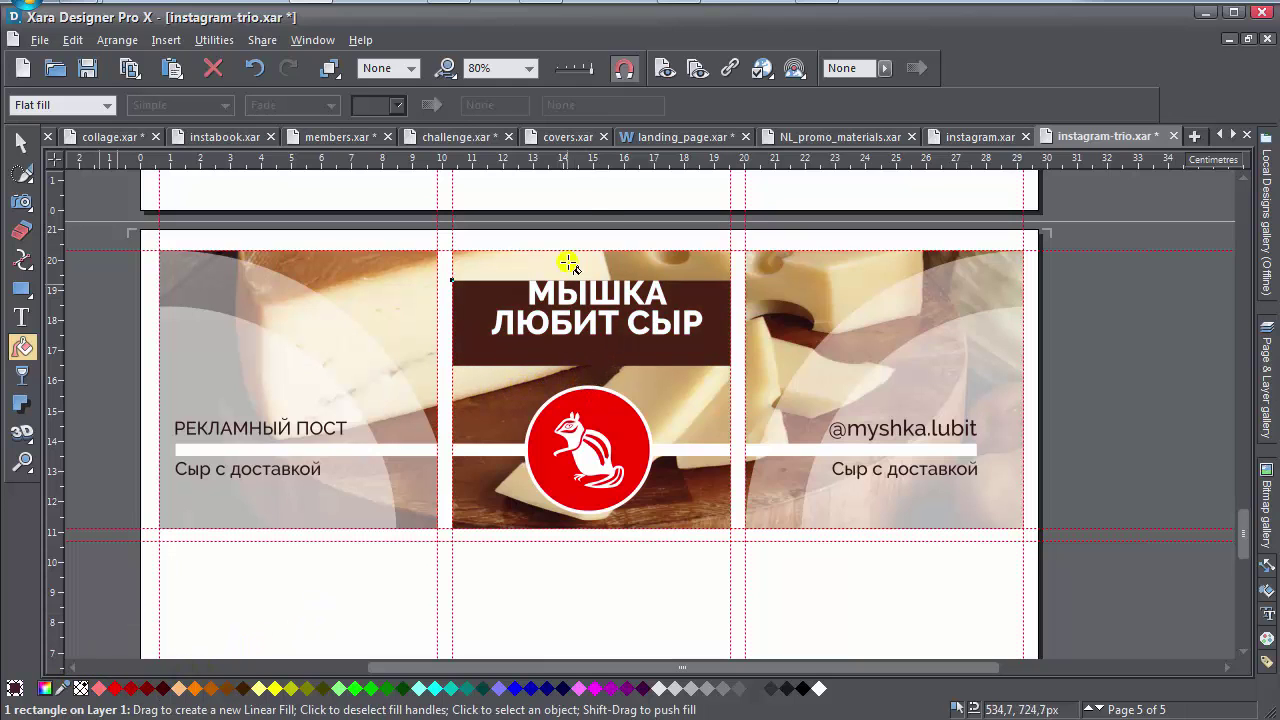
Lower the title to the middle of the brown band and enlarge it from its centre to about 297 px wide.
key(F2)
scroll(605, 330, up, 2)
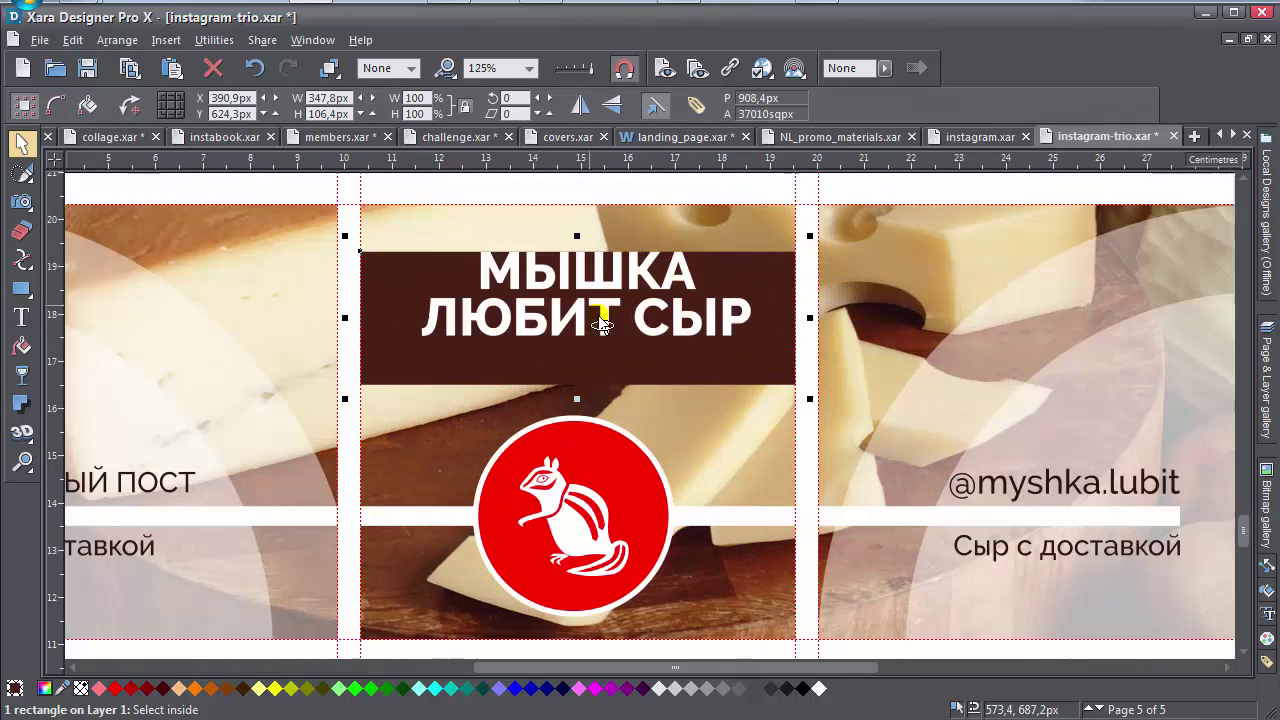
click(563, 285)
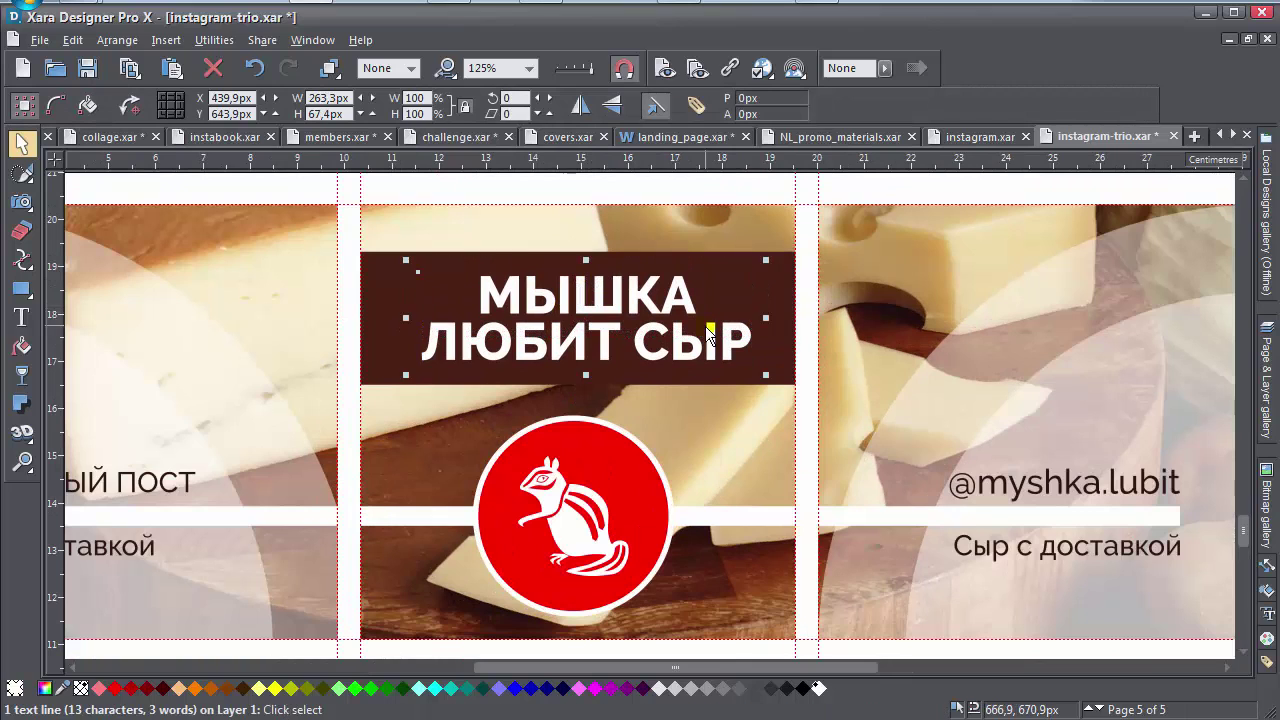
drag(766, 316, 787, 318)
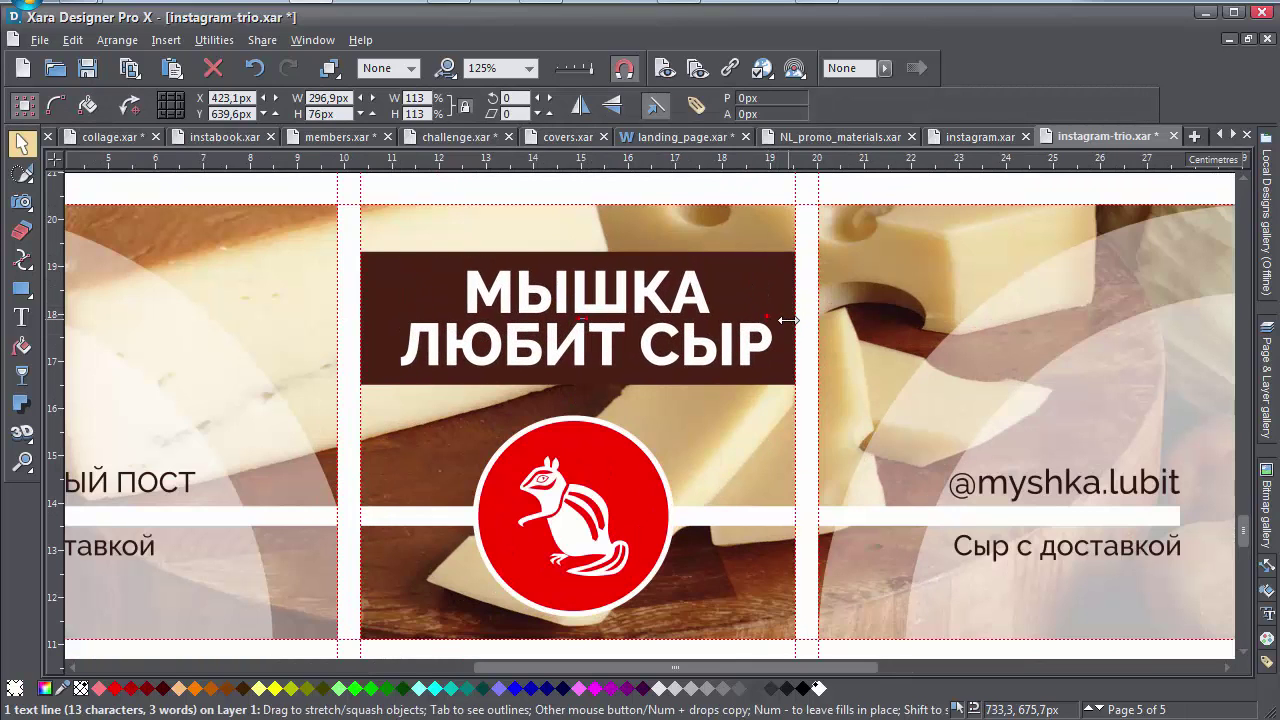
Give the brown band behind the title a flat transparency of 34.5%.
click(699, 377)
click(22, 374)
drag(567, 104, 608, 104)
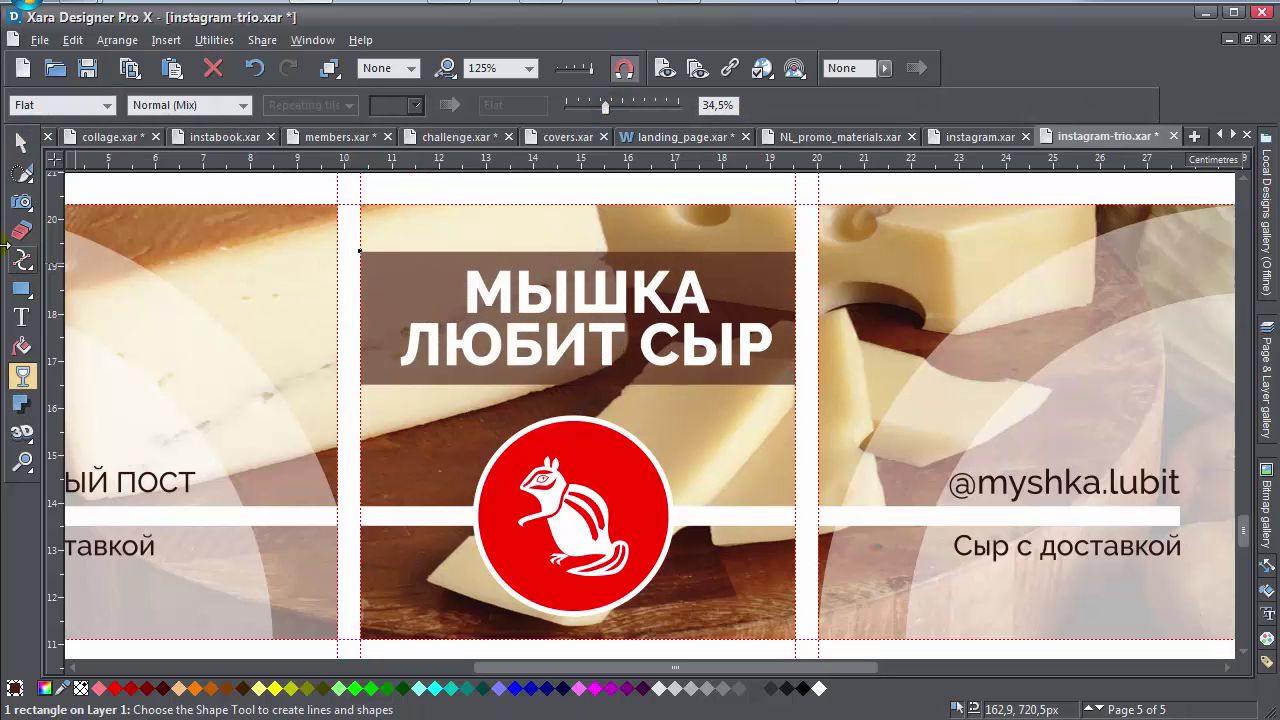
click(22, 143)
scroll(535, 290, down, 2)
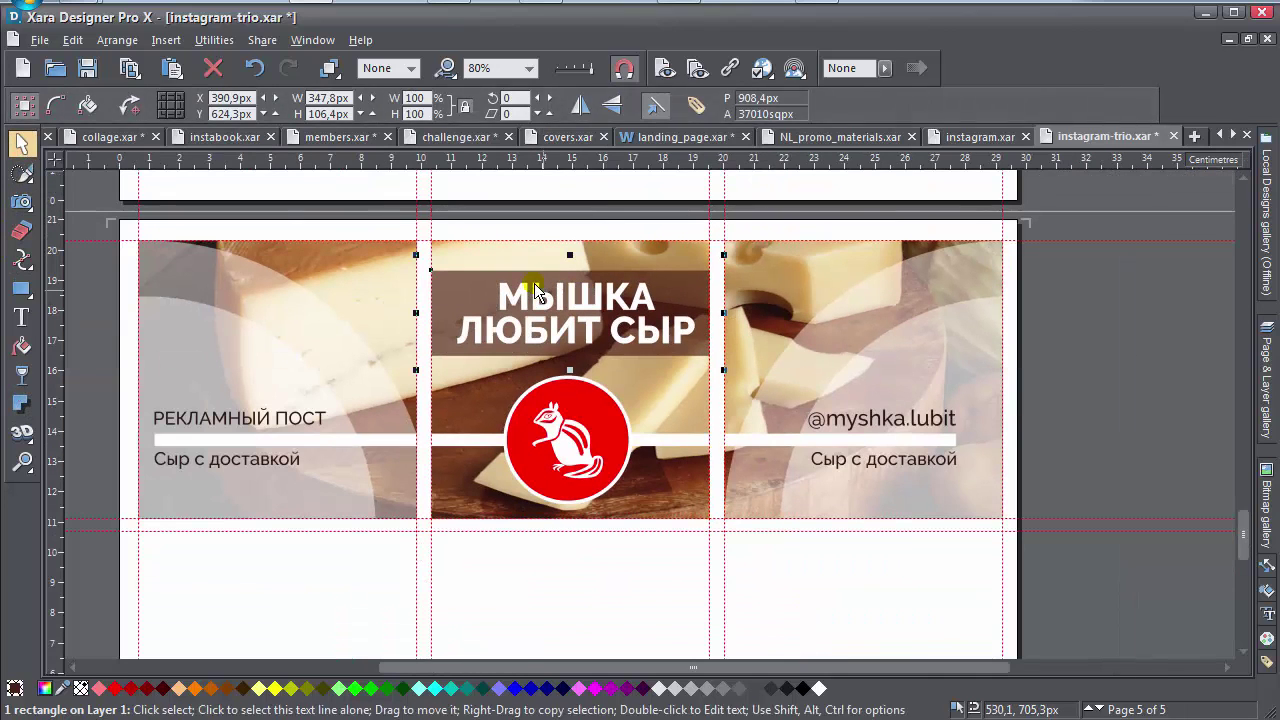
click(1043, 349)
scroll(805, 381, down, 1)
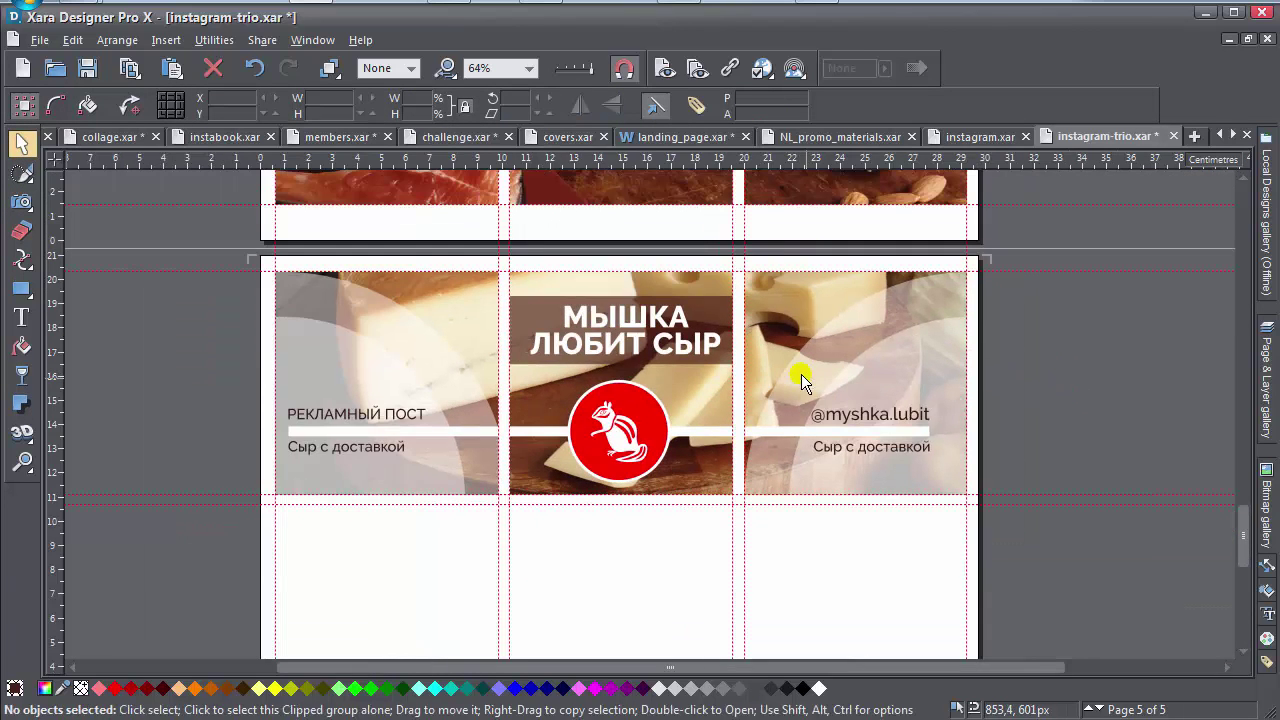
Reduce the height of the white horizontal bar to about 10.6 px, trimming it from below.
scroll(619, 450, up, 4)
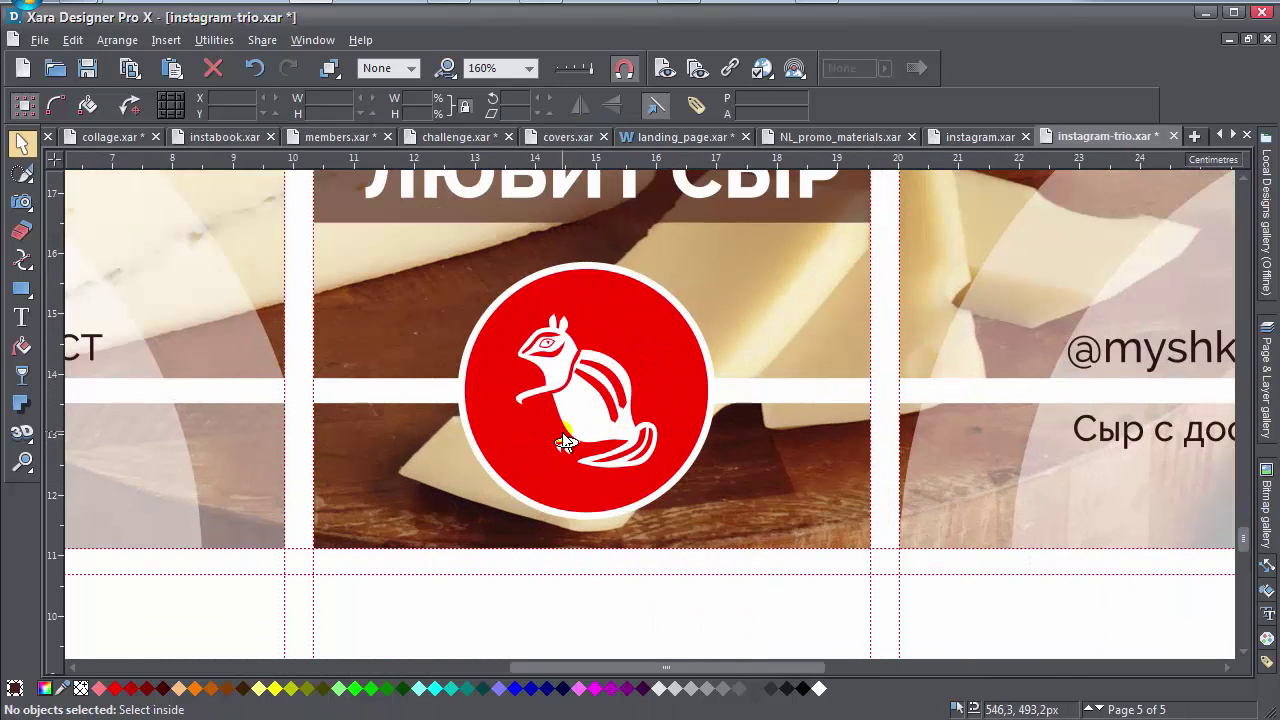
click(410, 405)
drag(562, 420, 557, 413)
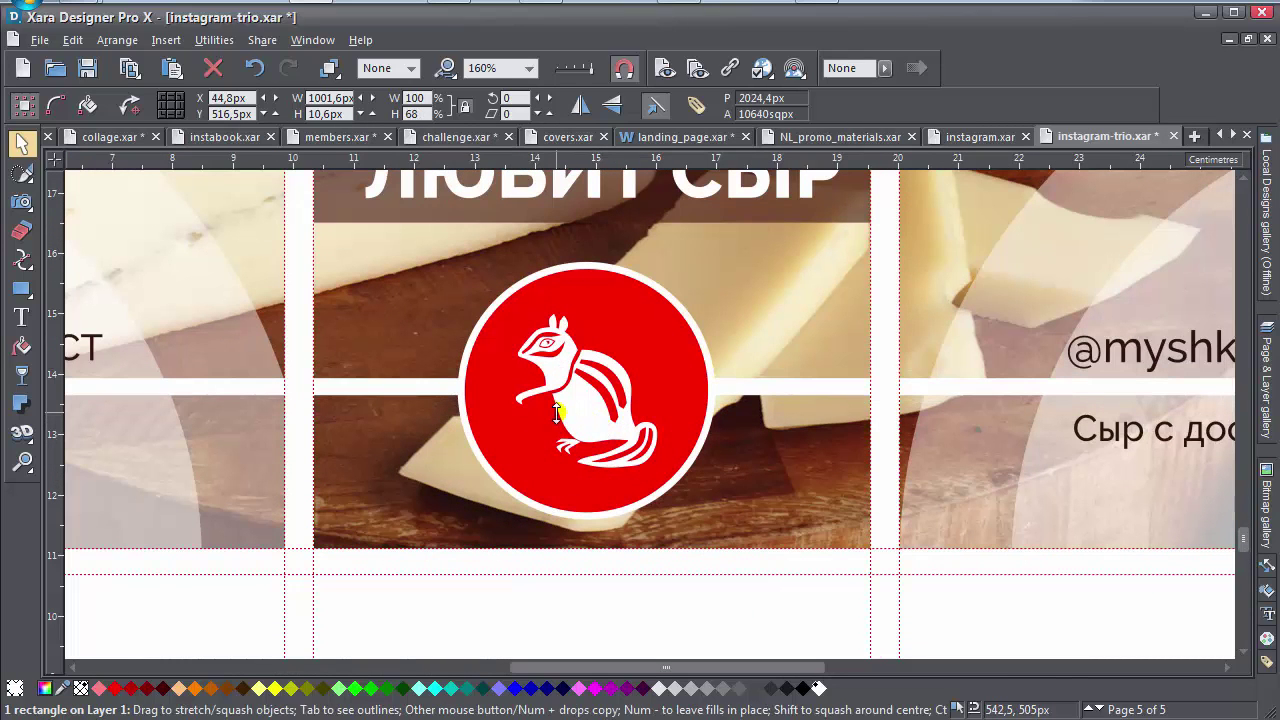
Add a 5 px tall copy of the bar directly beneath it and colour it dark brown sampled from the photo.
drag(771, 389, 768, 403)
drag(575, 418, 562, 417)
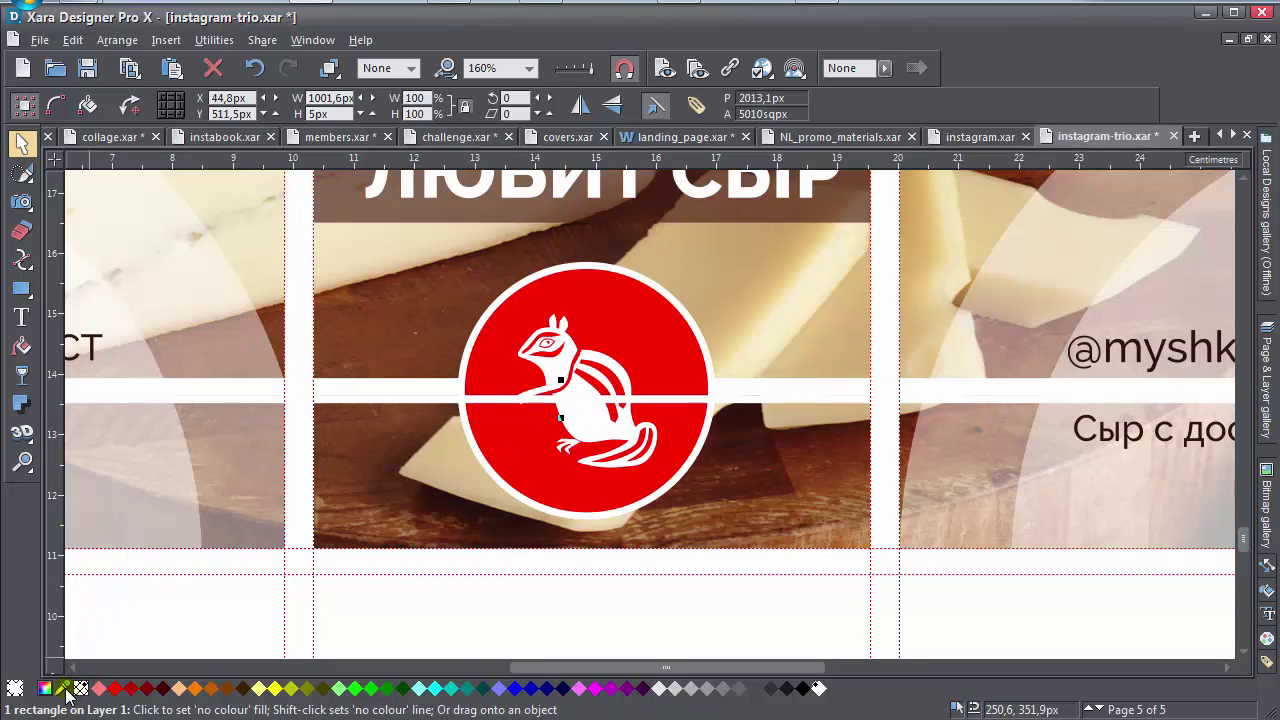
drag(62, 687, 456, 506)
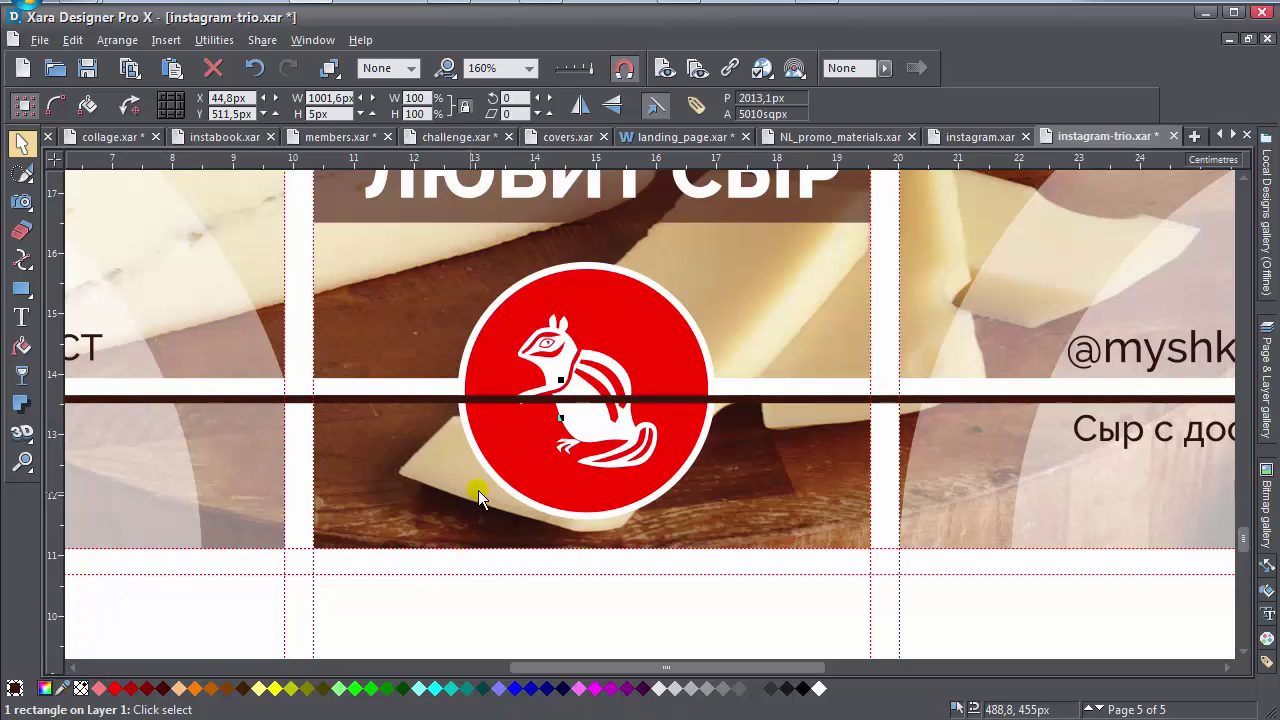
Bring the red circle and its chipmunk icon in front of the dark brown stripe.
key(1)
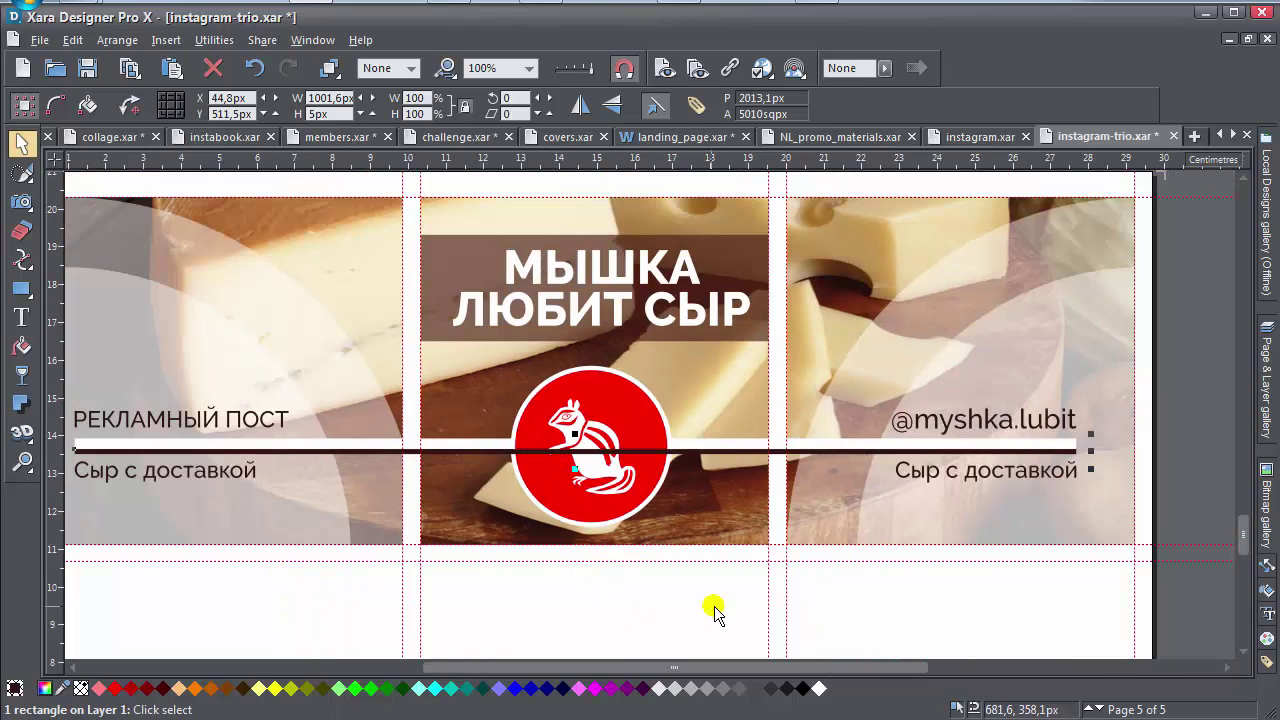
click(722, 604)
drag(708, 420, 789, 444)
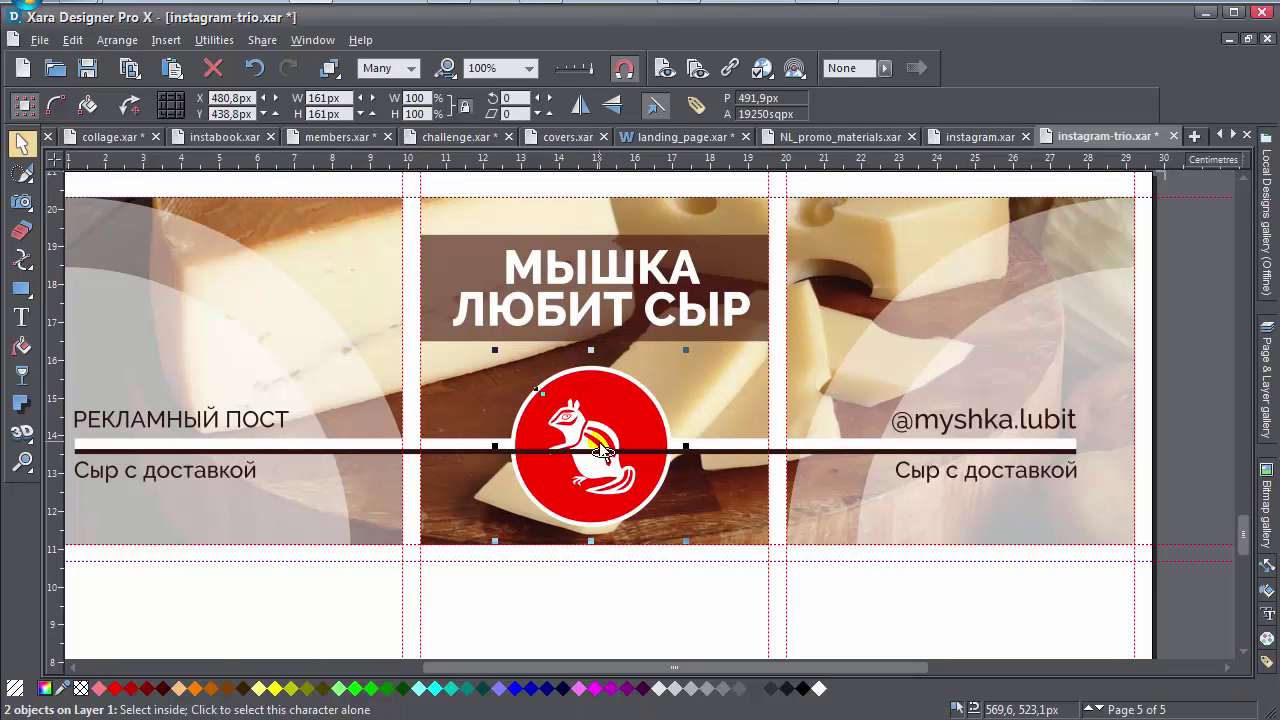
click(626, 615)
scroll(632, 478, down, 1)
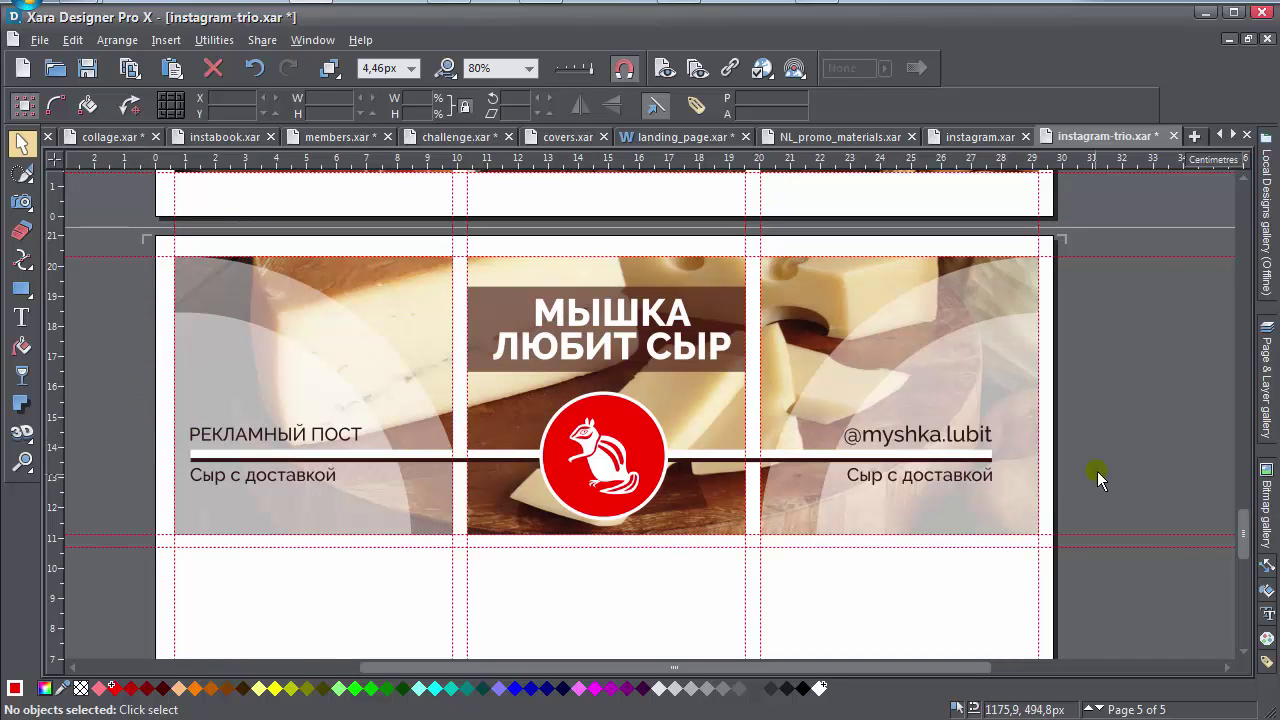
Shift both bars and the two right captions about 16 px right, and move the two left captions to align with the bars.
scroll(979, 456, up, 3)
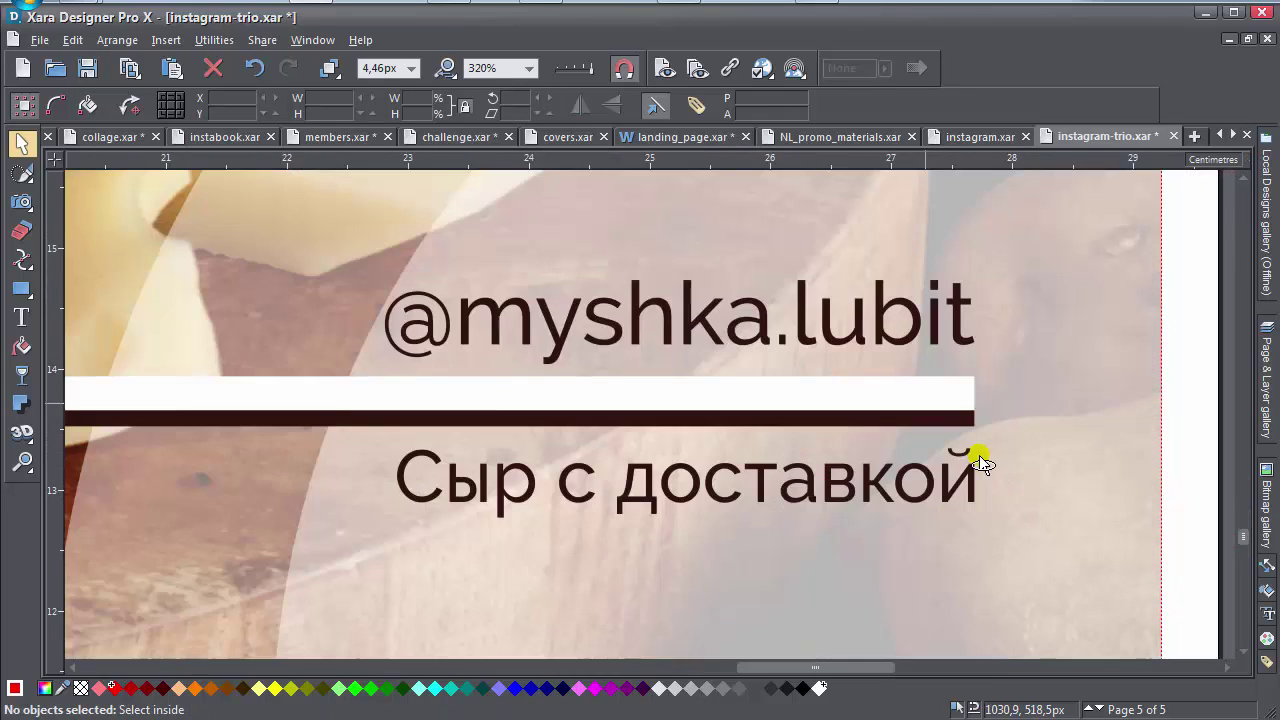
click(966, 415)
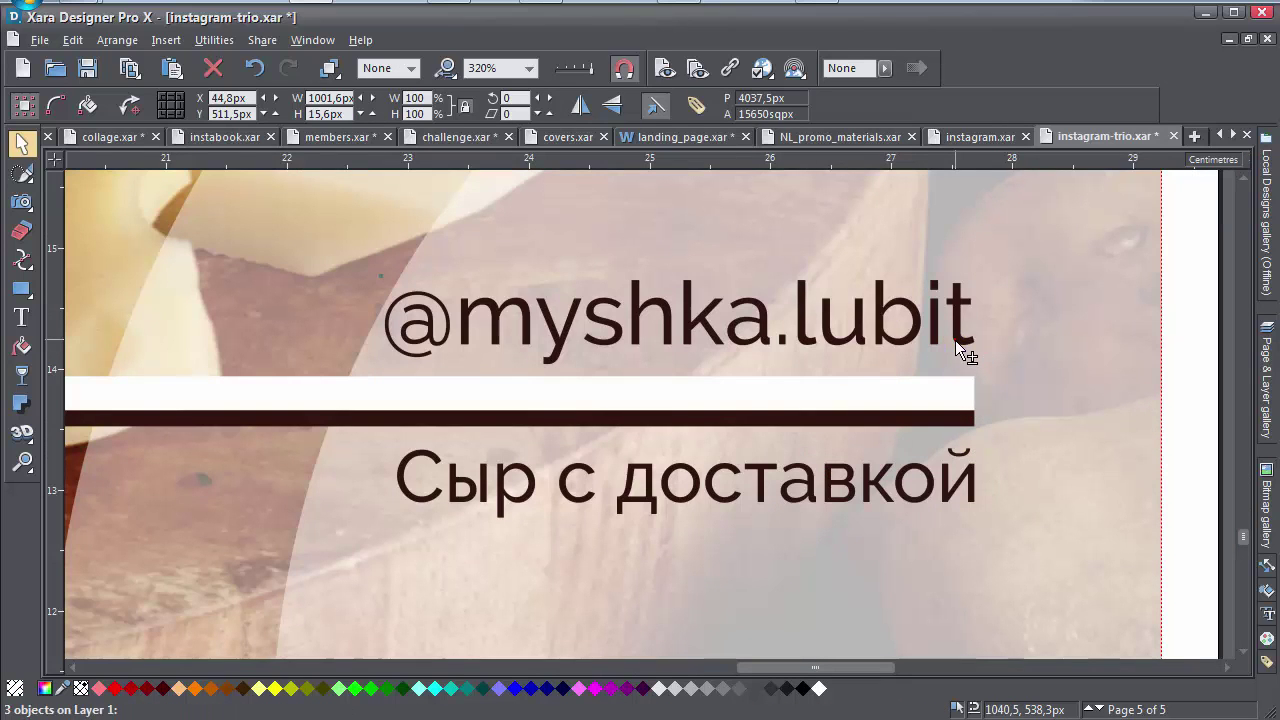
scroll(955, 487, down, 5)
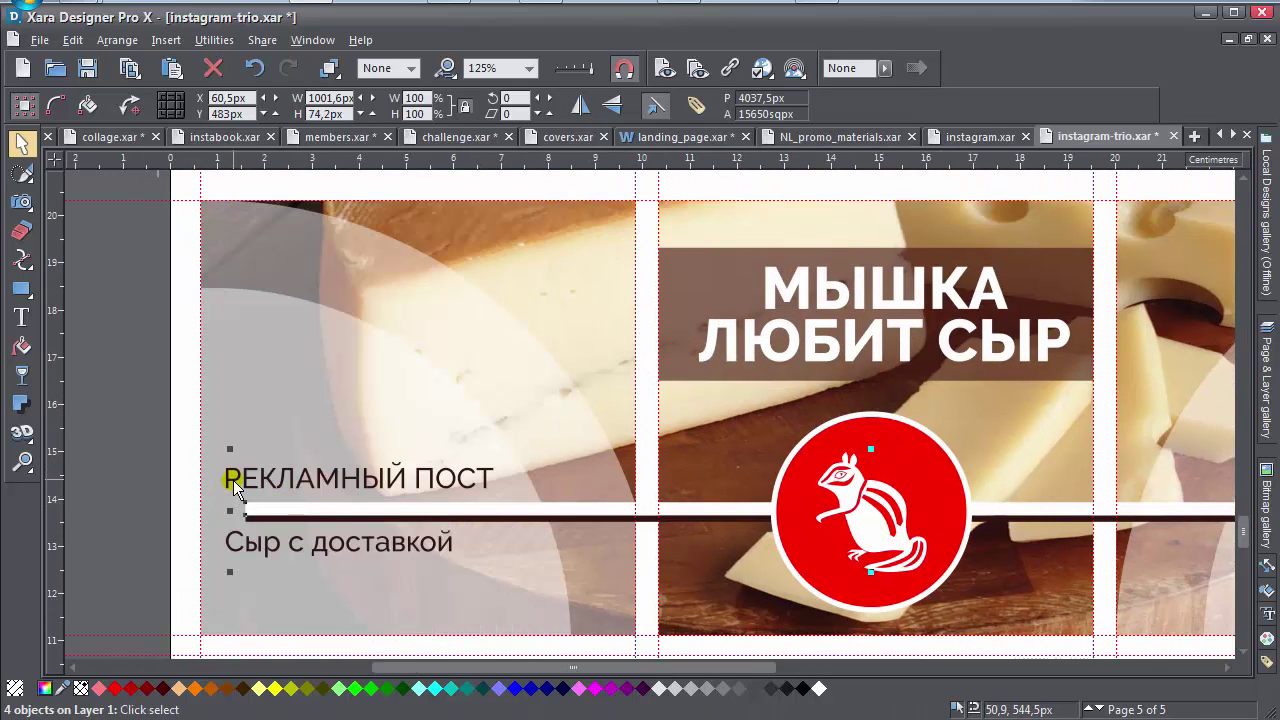
click(233, 480)
shift+click(235, 540)
drag(235, 535, 255, 535)
click(194, 486)
scroll(172, 470, down, 2)
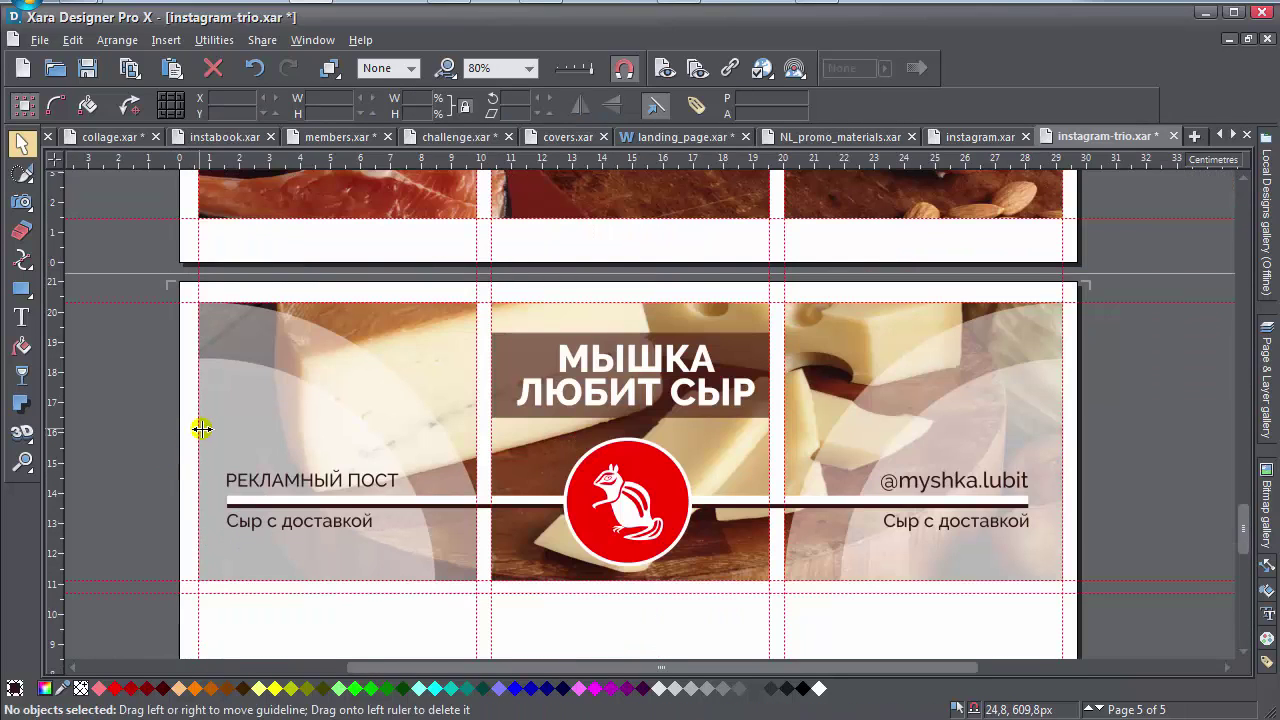
Recolour the left picture's inner translucent circle light beige and its outer one a darker tan, both sampled from the cheese photo.
ctrl+click(215, 442)
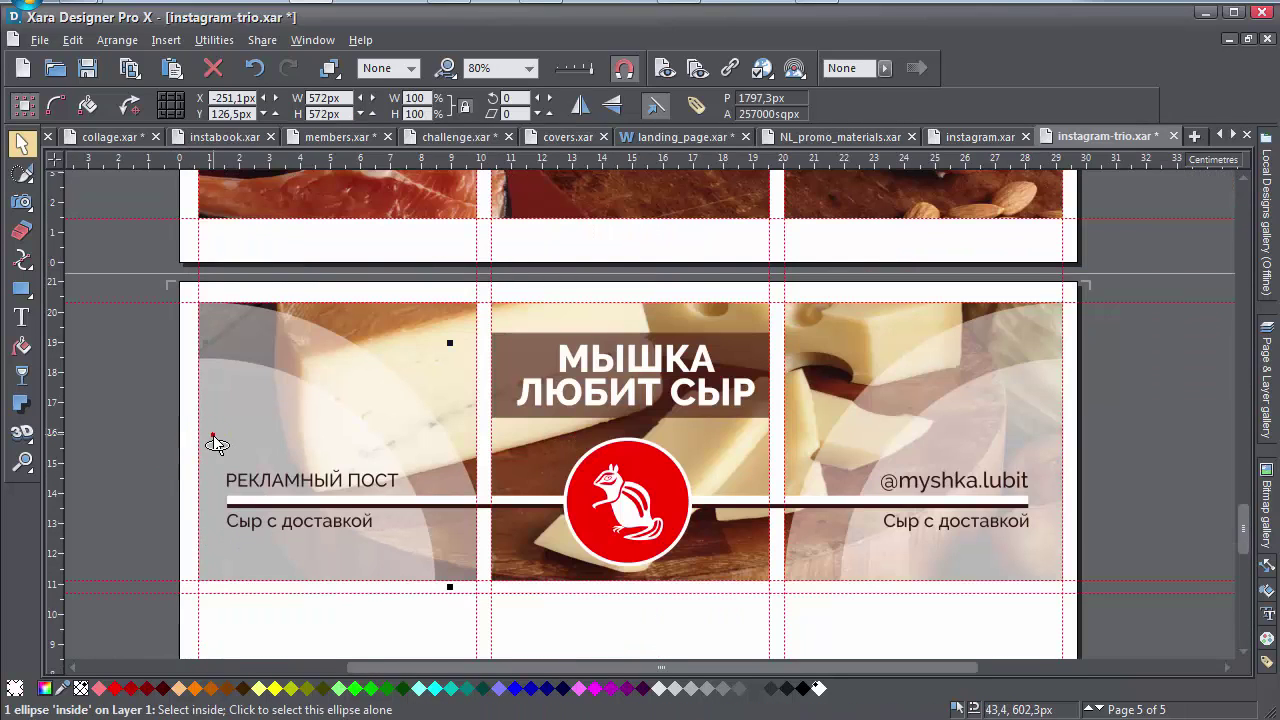
click(275, 688)
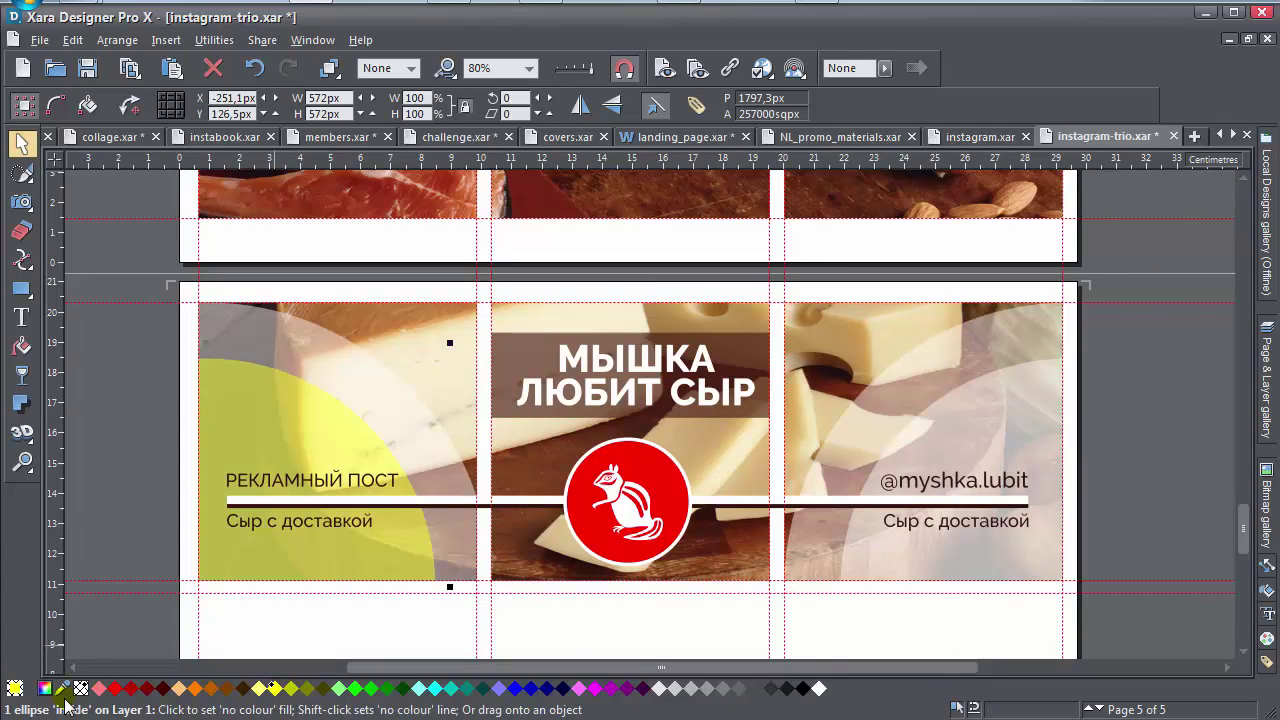
drag(76, 672, 886, 333)
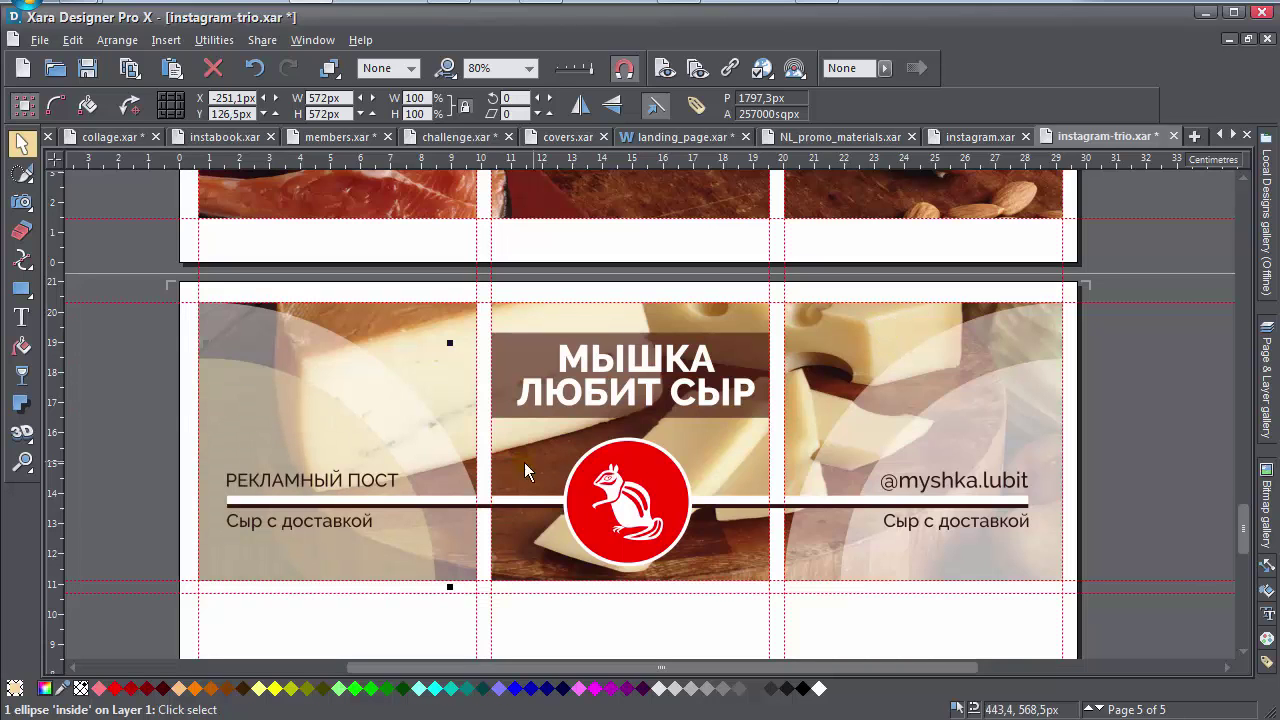
click(405, 413)
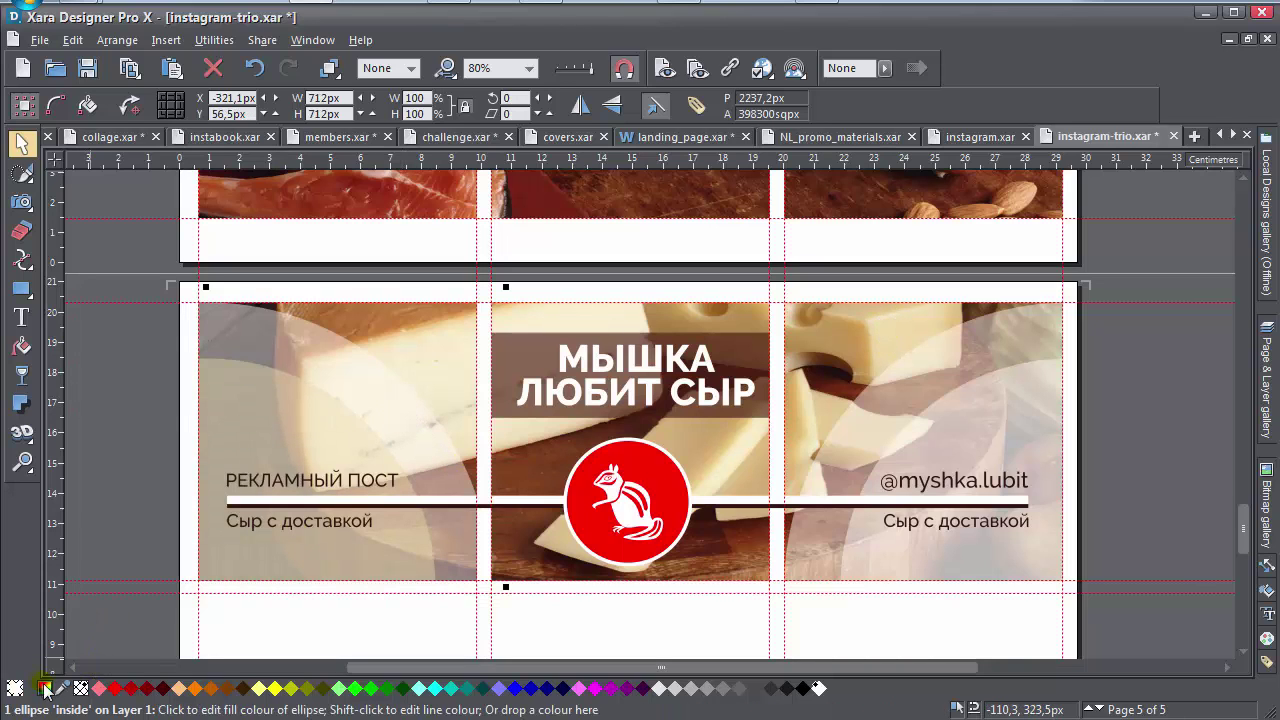
drag(78, 678, 374, 303)
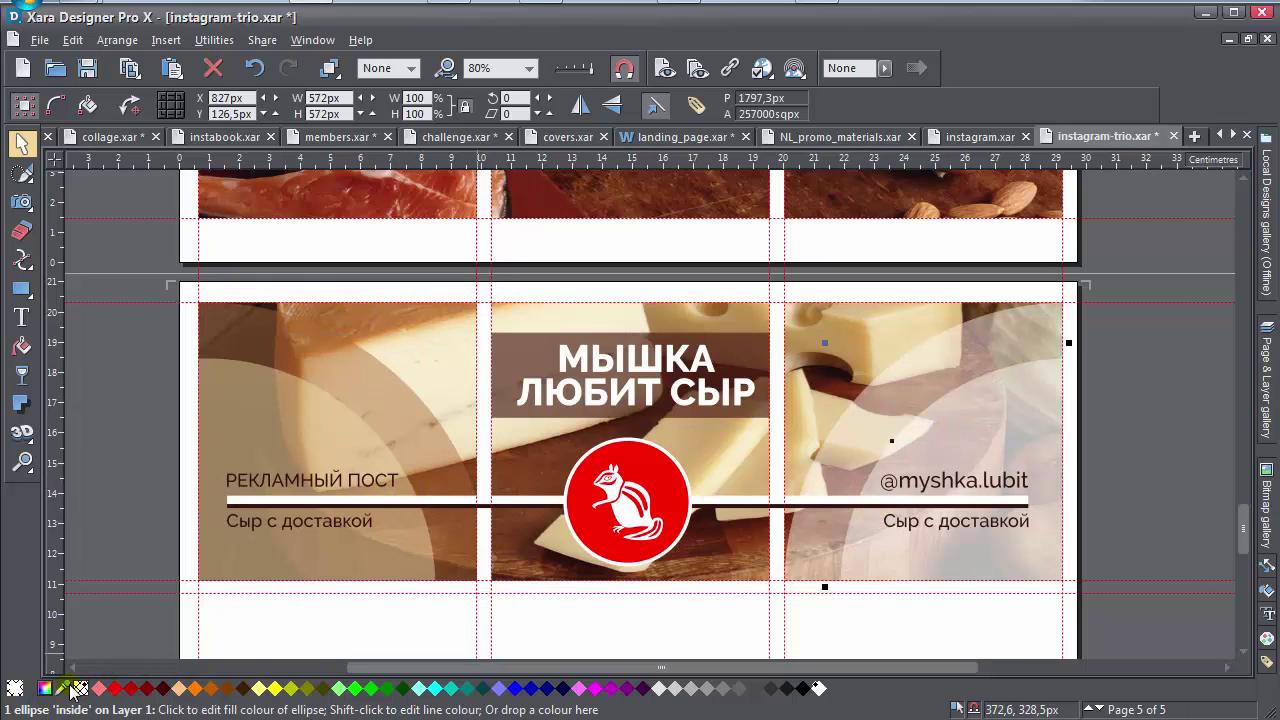
Recolour the right picture's inner and outer translucent circles with the matching beige and tan sampled from the cheese photo.
drag(74, 674, 885, 330)
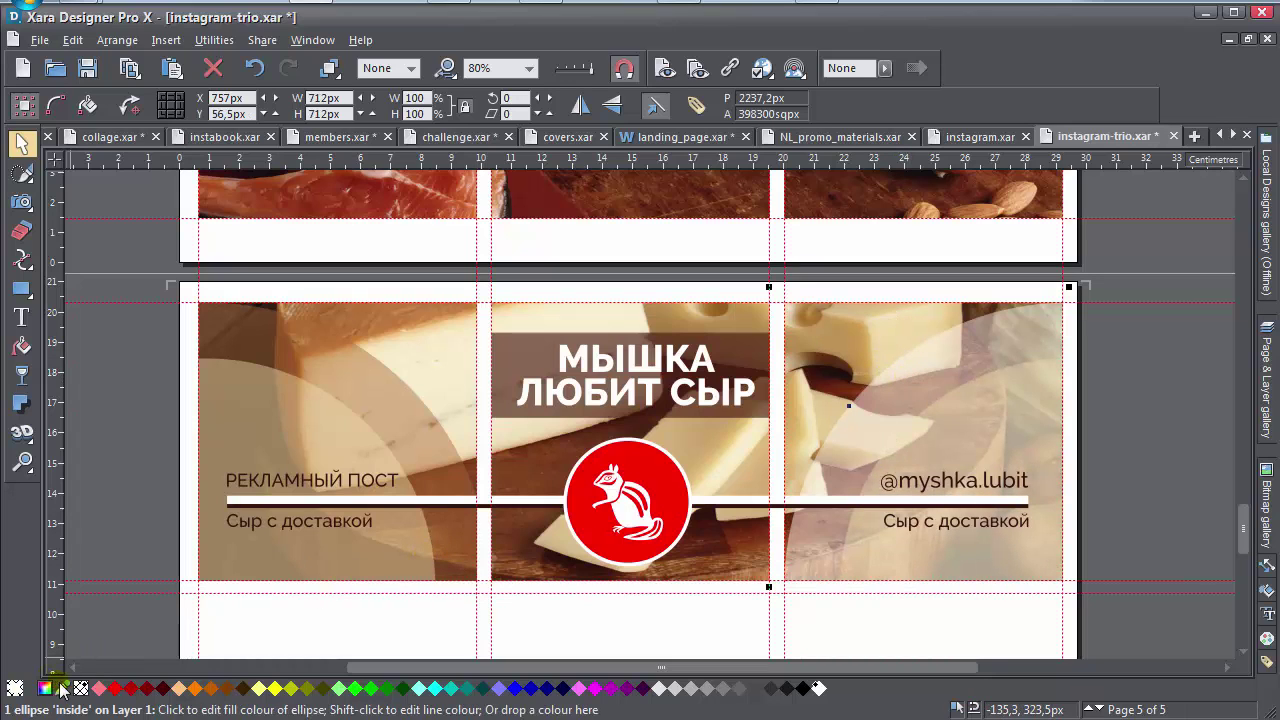
drag(62, 688, 380, 330)
click(1099, 417)
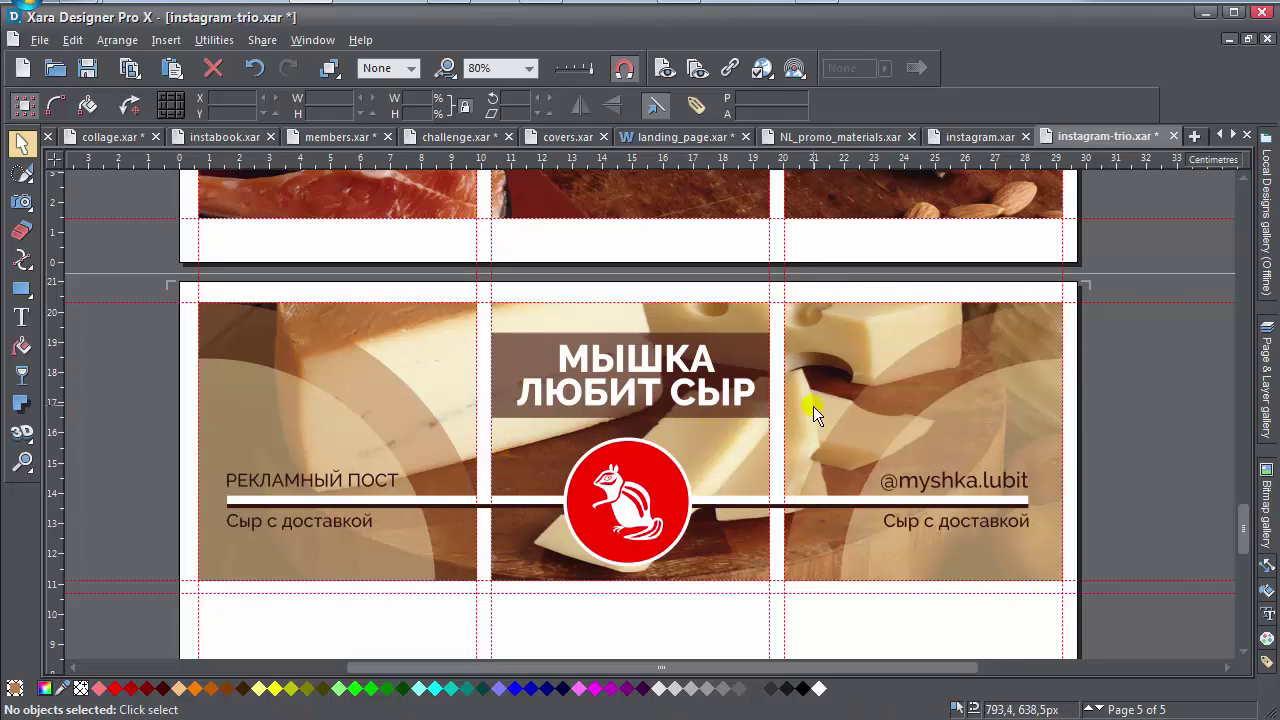
Place 33.5 px wide copies of the red chipmunk icon in the upper outer corners of the left and right pictures.
click(630, 516)
shift+click(661, 479)
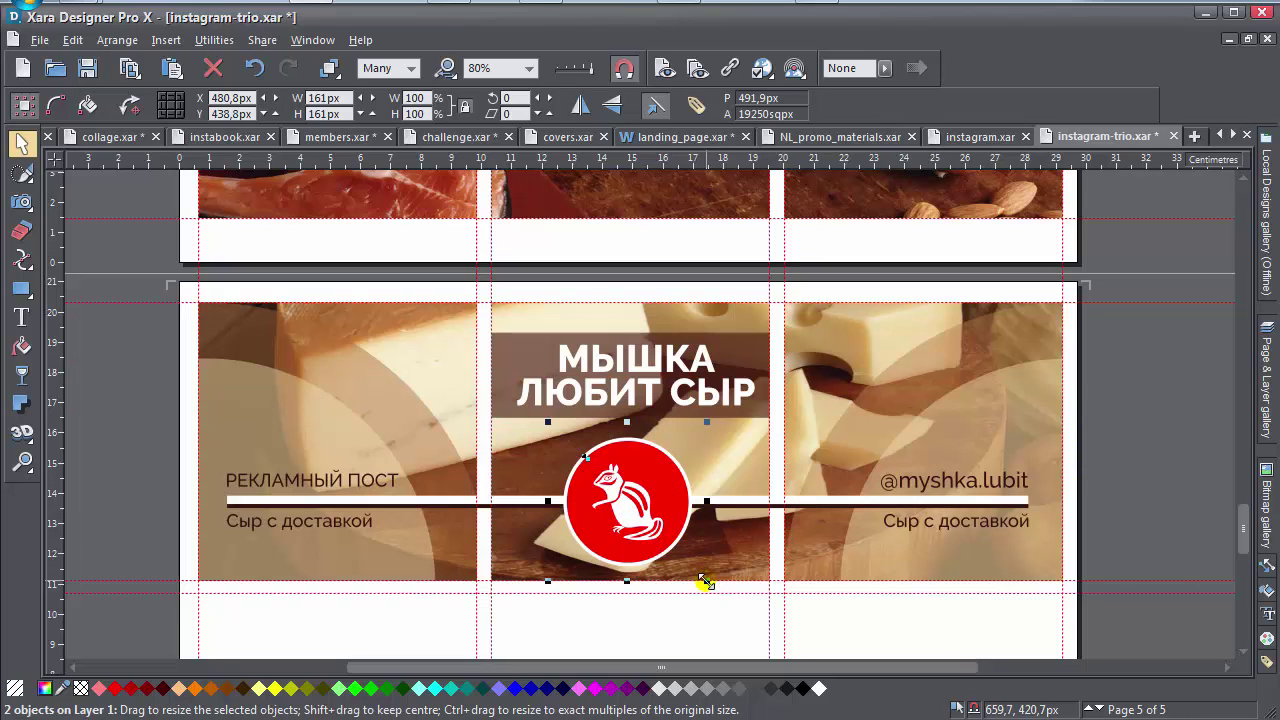
drag(704, 582, 1023, 330)
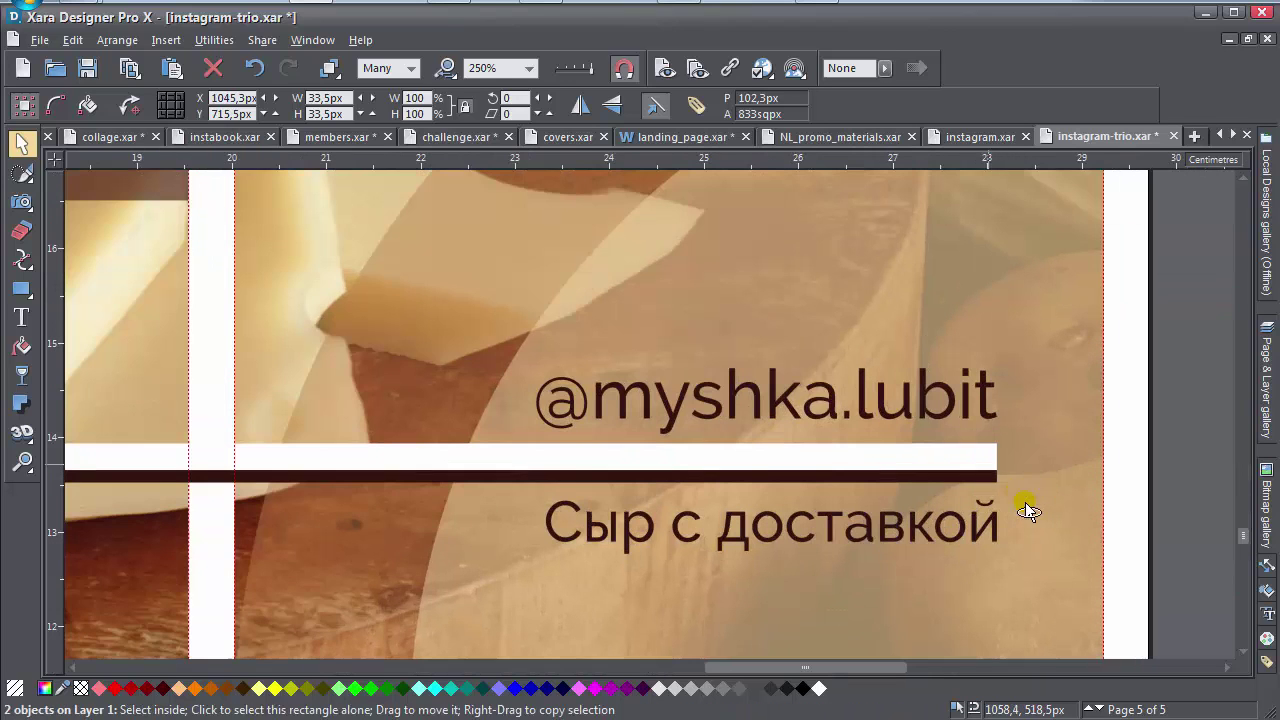
Bring the right end of both bars and the two right captions in line with the small corner icon's right edge.
scroll(1023, 505, up, 4)
click(984, 468)
shift+click(994, 478)
drag(999, 463, 1051, 508)
scroll(1041, 475, down, 3)
click(1040, 475)
shift+click(1031, 502)
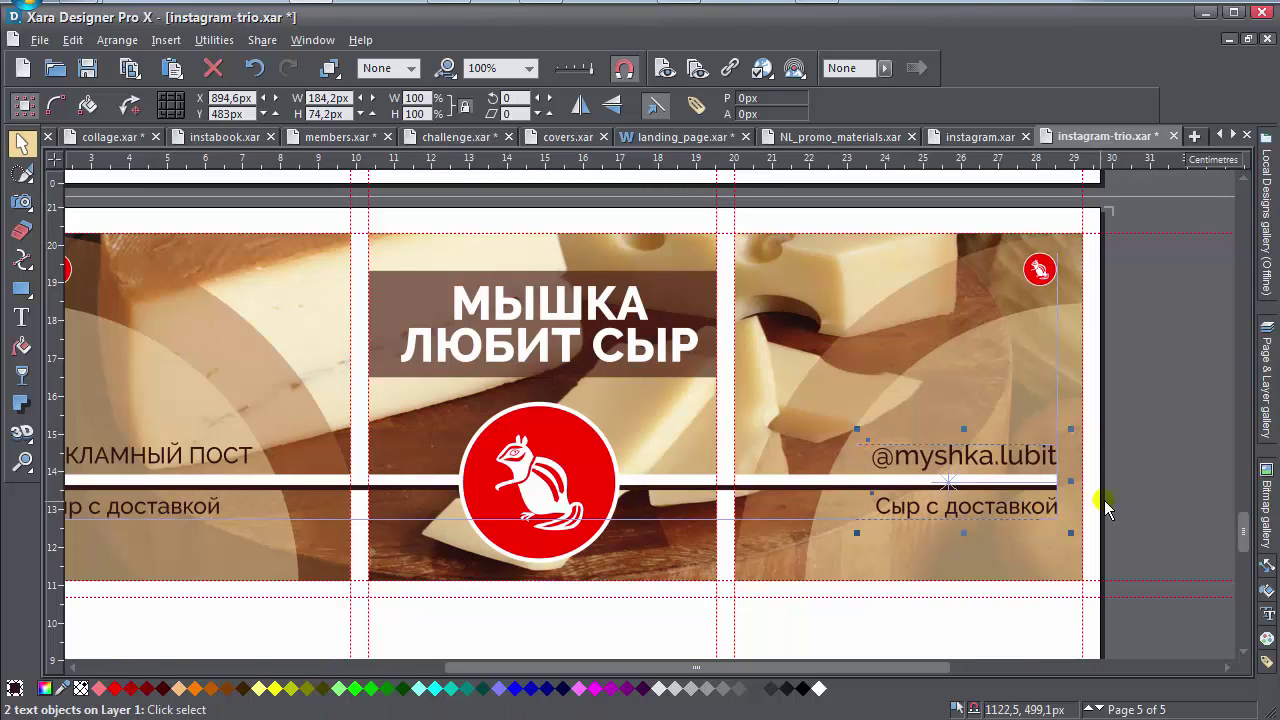
click(1146, 491)
scroll(1146, 491, down, 1)
scroll(1114, 483, up, 3)
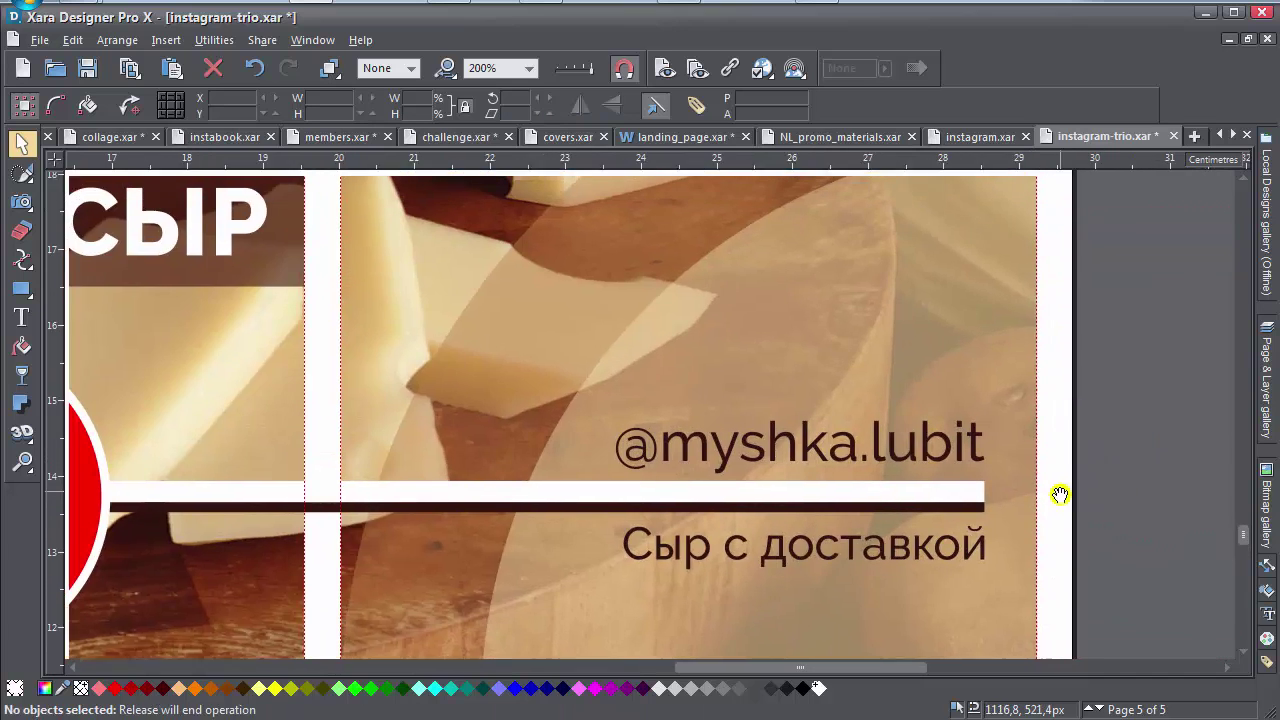
scroll(1046, 506, down, 2)
drag(1046, 506, 957, 506)
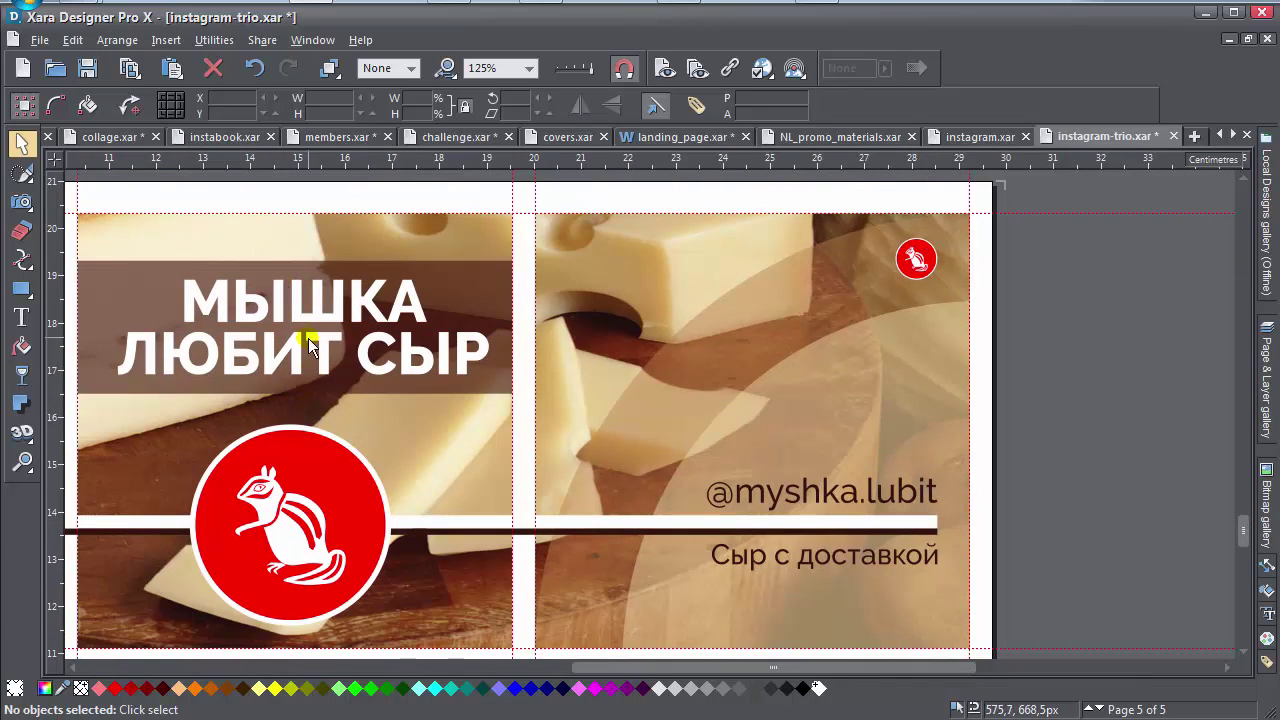
key(ctrl+a)
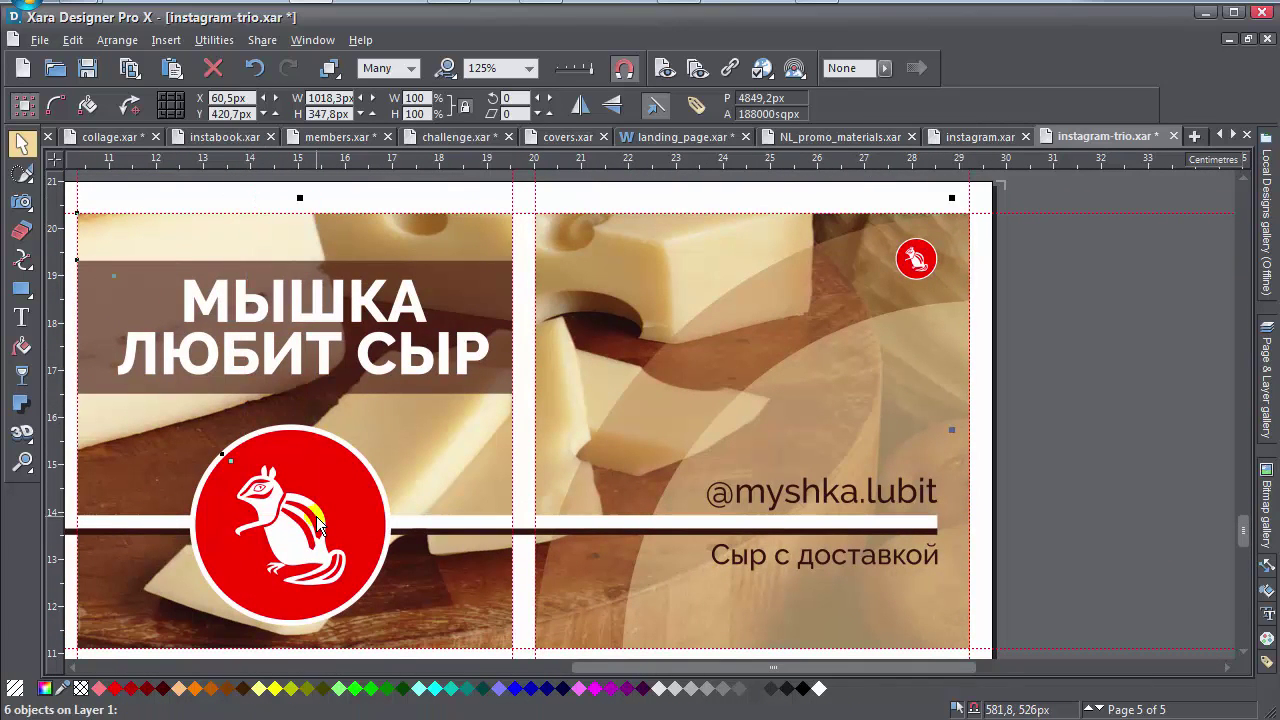
key(Delete)
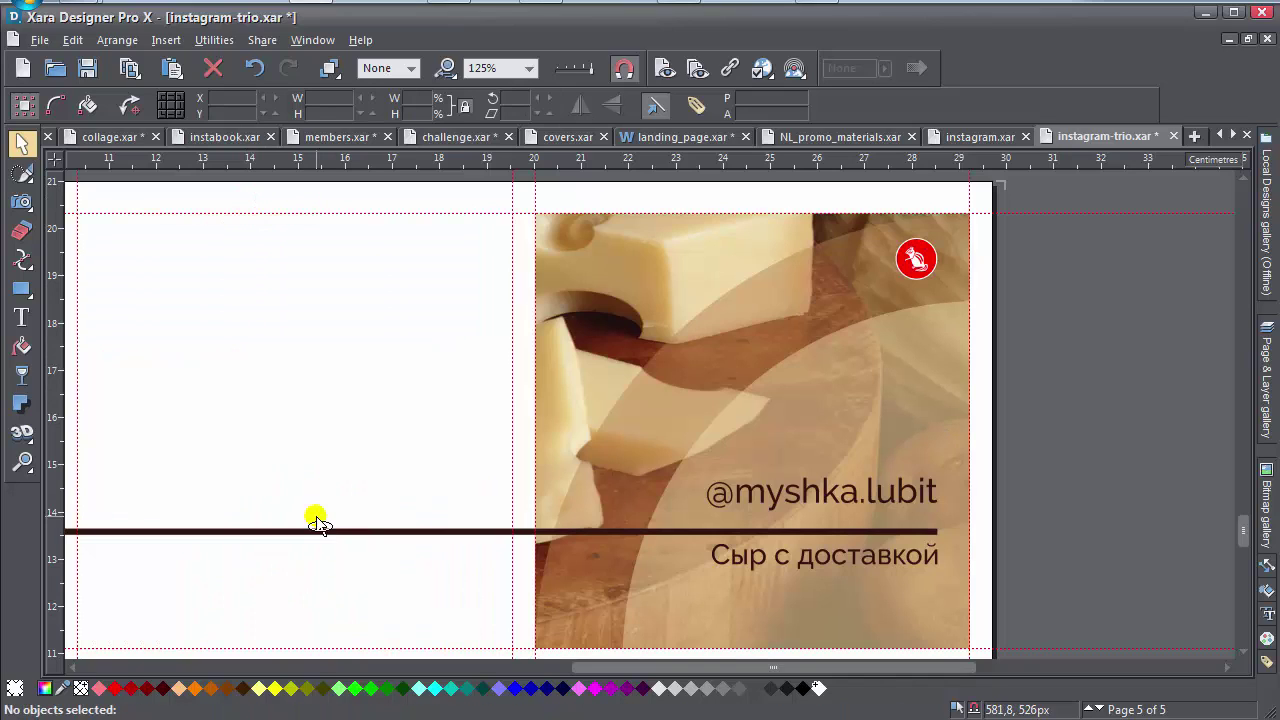
key(ctrl+z)
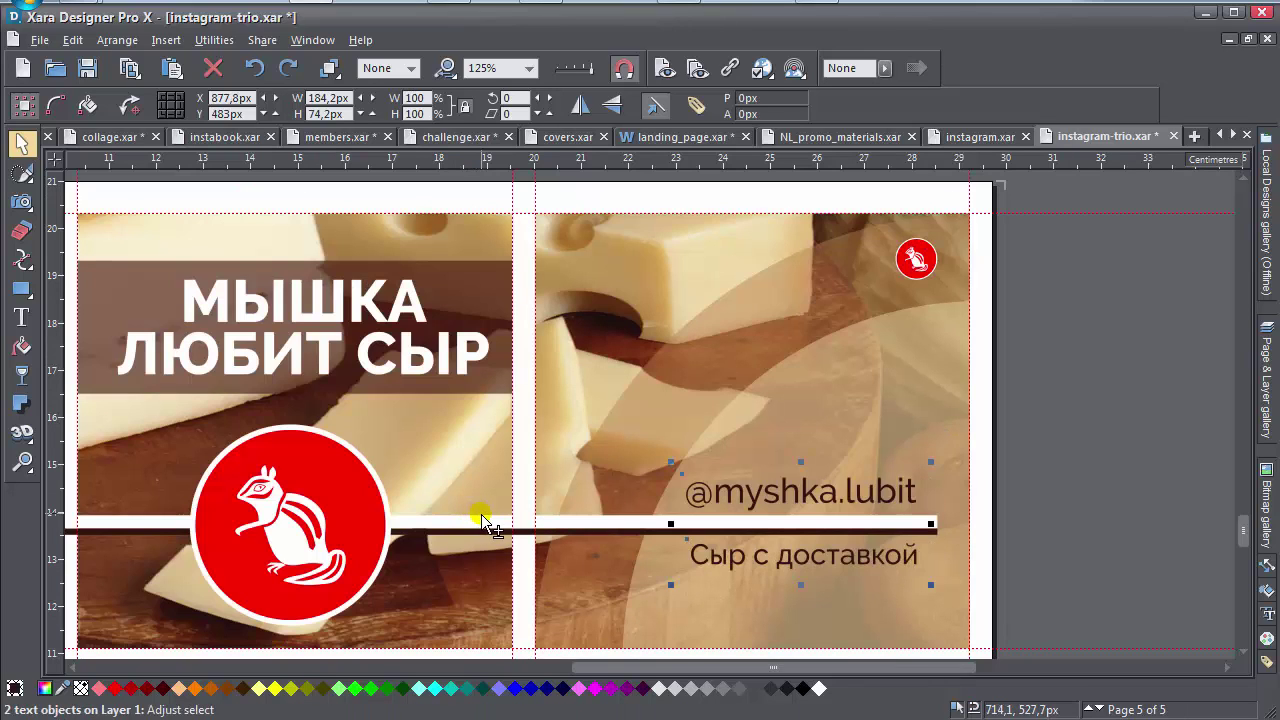
key(Delete)
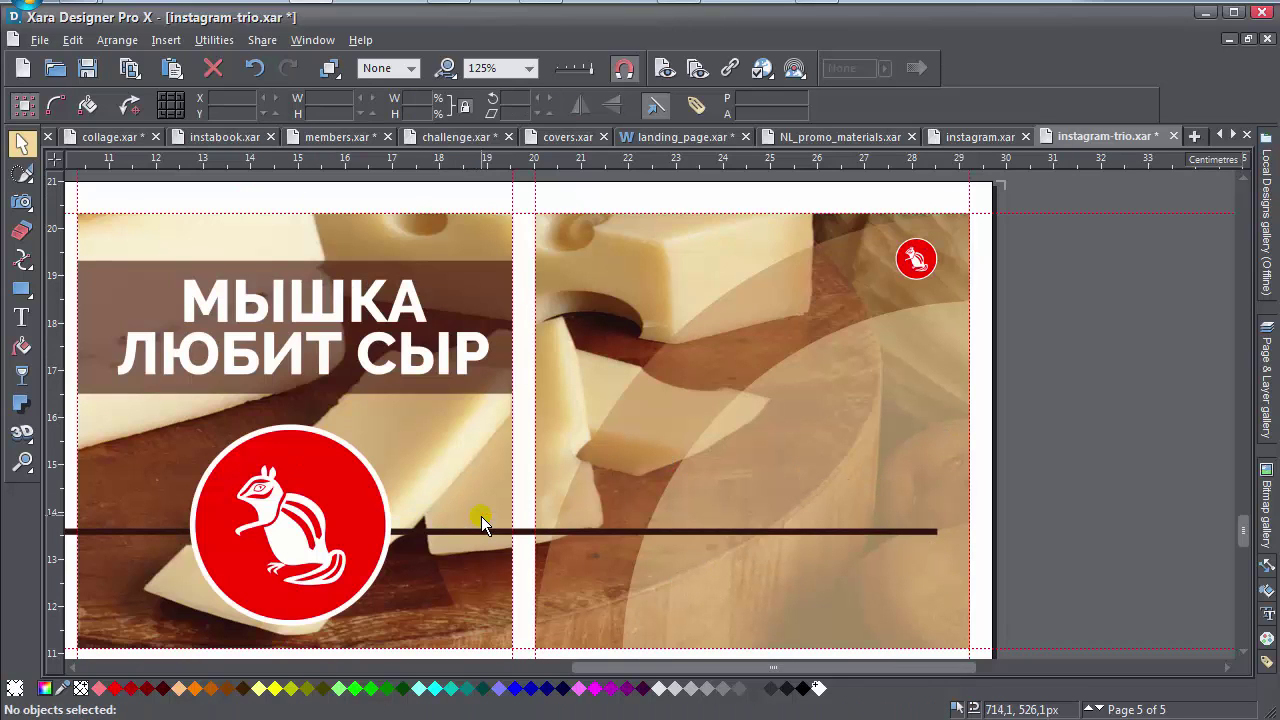
key(ctrl+z)
drag(405, 190, 446, 331)
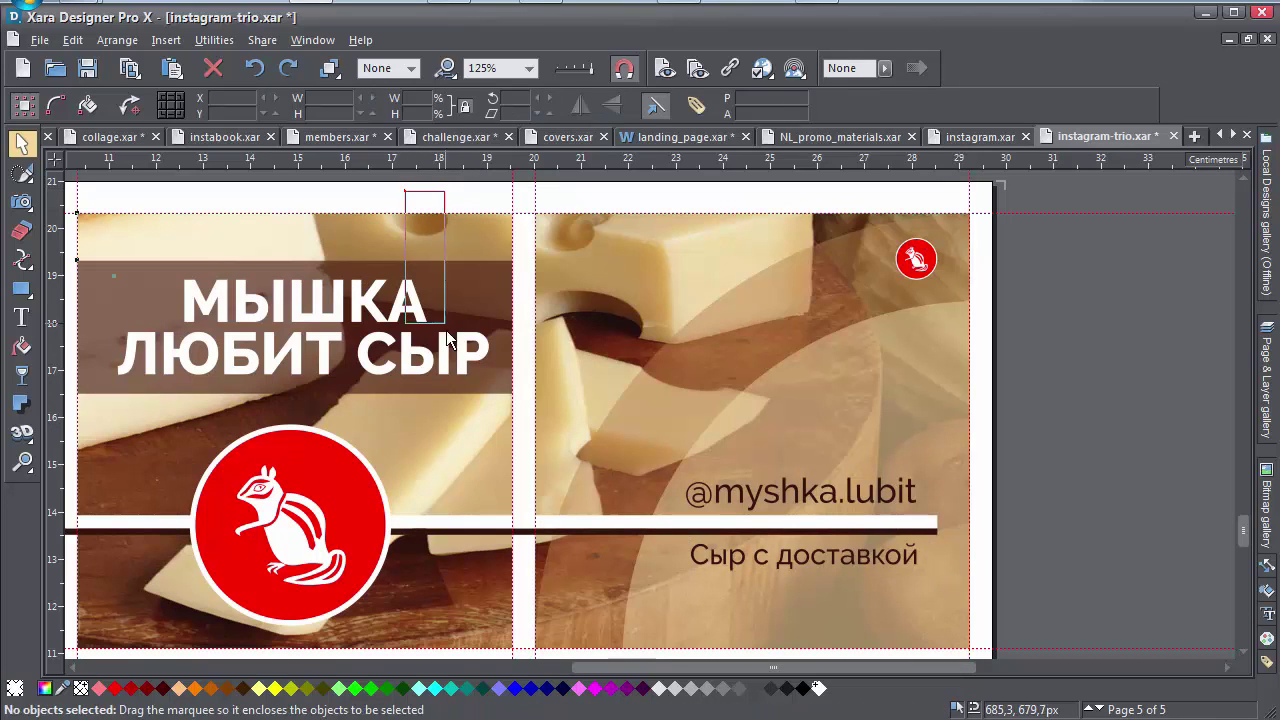
drag(344, 489, 271, 487)
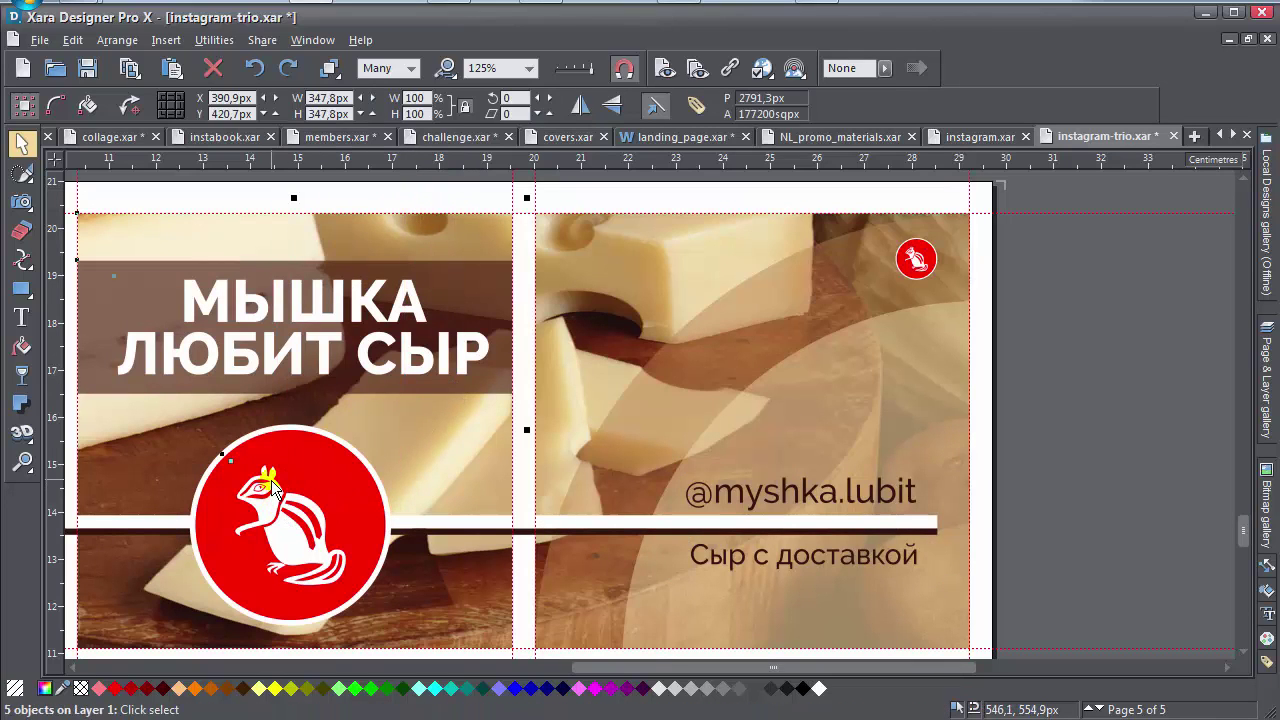
key(Delete)
click(1055, 530)
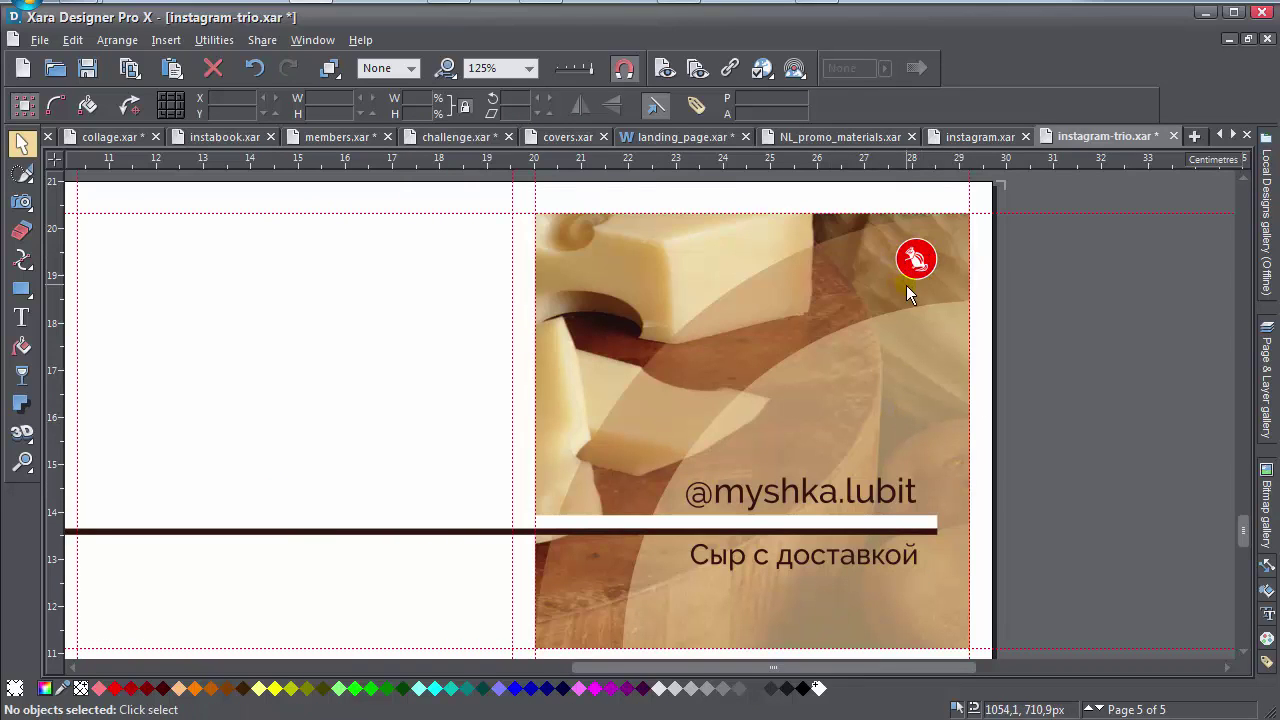
key(ctrl+z)
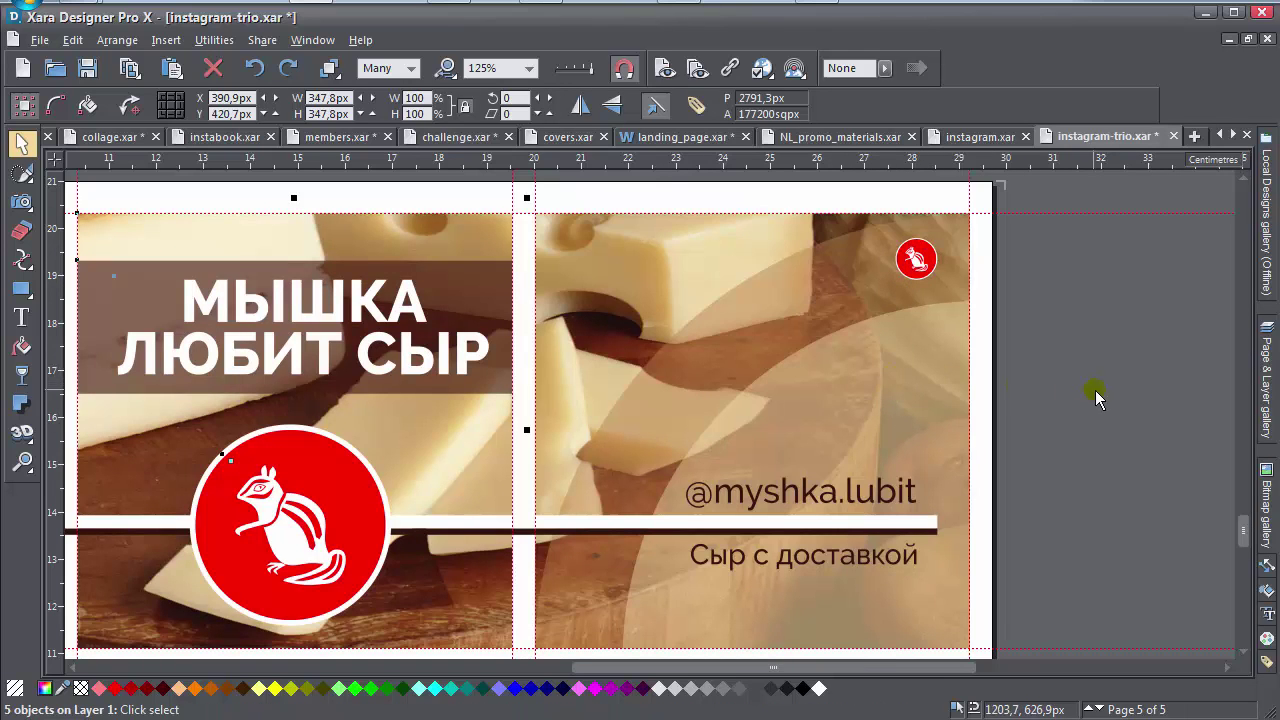
click(1091, 391)
Save the instagram-trio file with the finished cheese layout.
scroll(869, 392, down, 2)
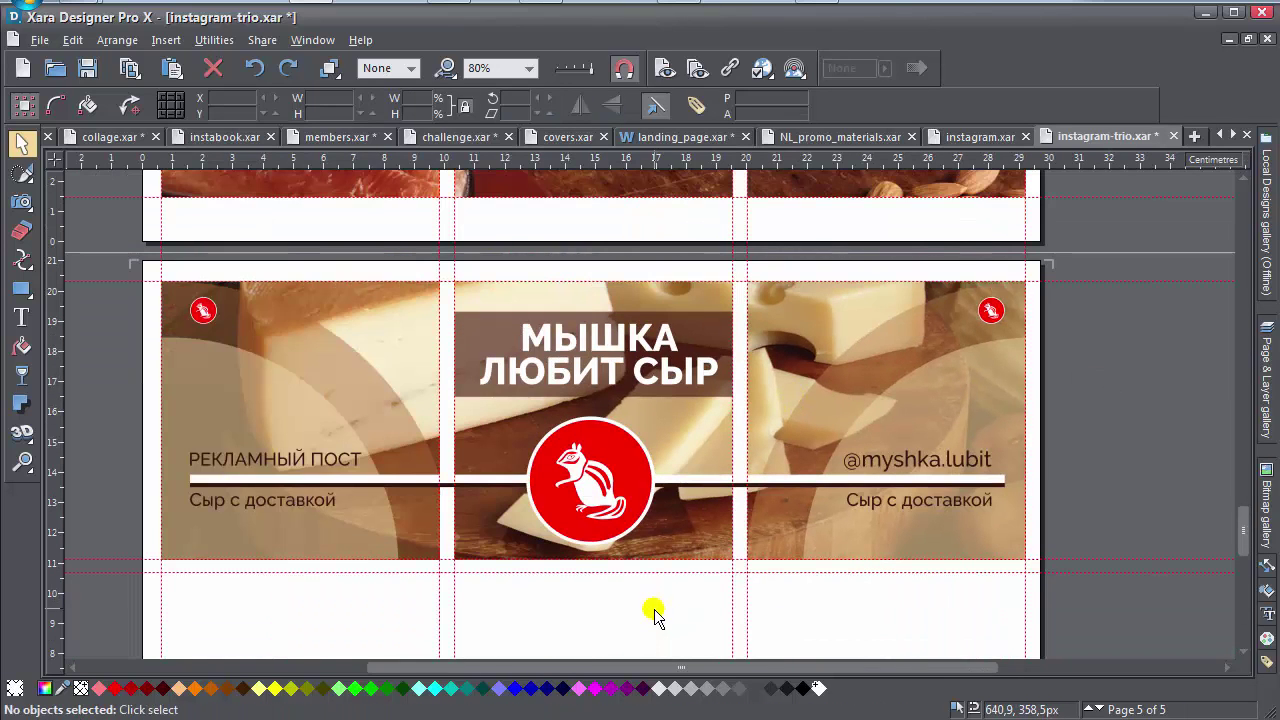
drag(651, 606, 715, 560)
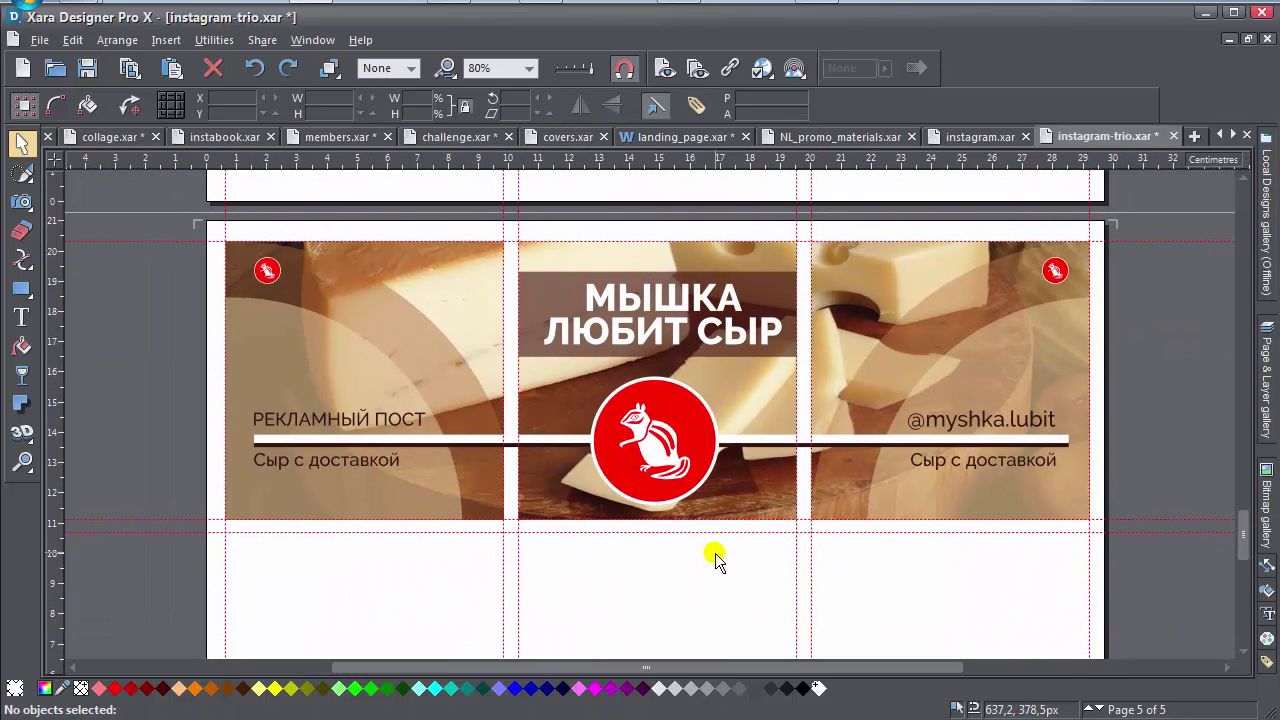
key(ctrl+s)
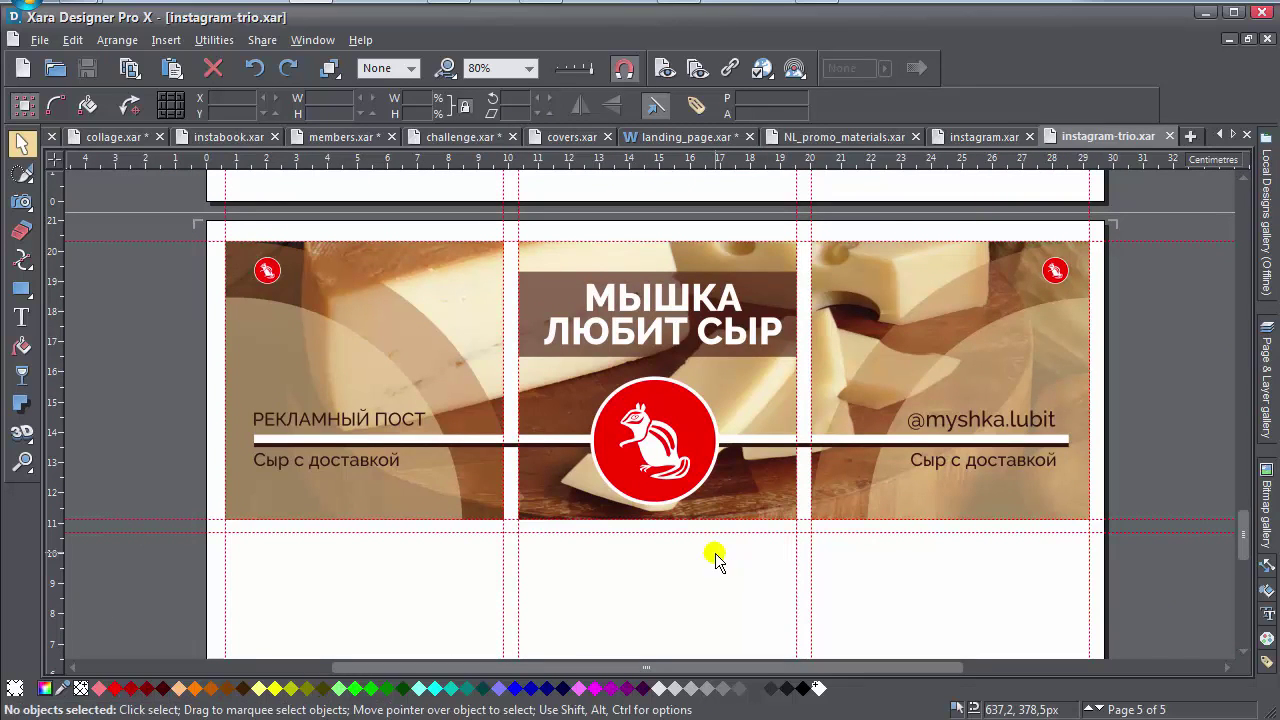
Place a copy of the whole three-picture cheese layout directly below it, snapped to the lower row's guide lines.
scroll(749, 498, down, 1)
scroll(760, 494, down, 2)
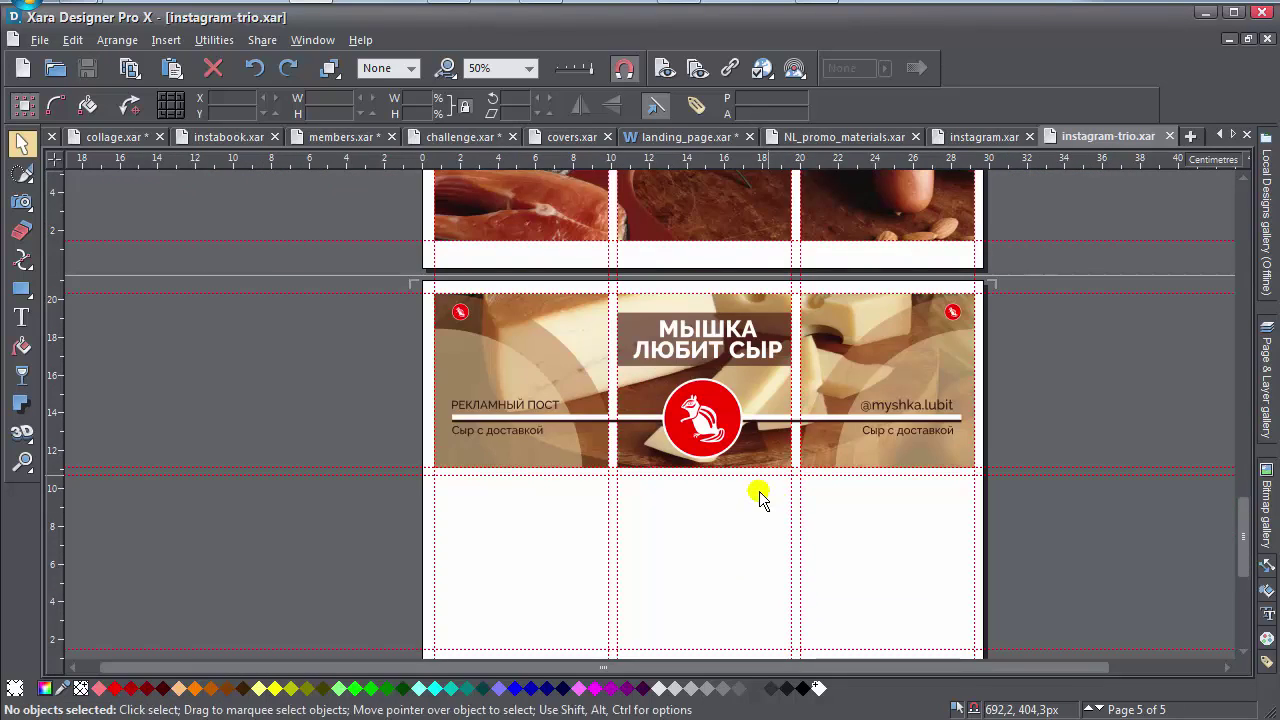
drag(891, 497, 440, 268)
drag(1022, 270, 337, 447)
drag(509, 343, 566, 470)
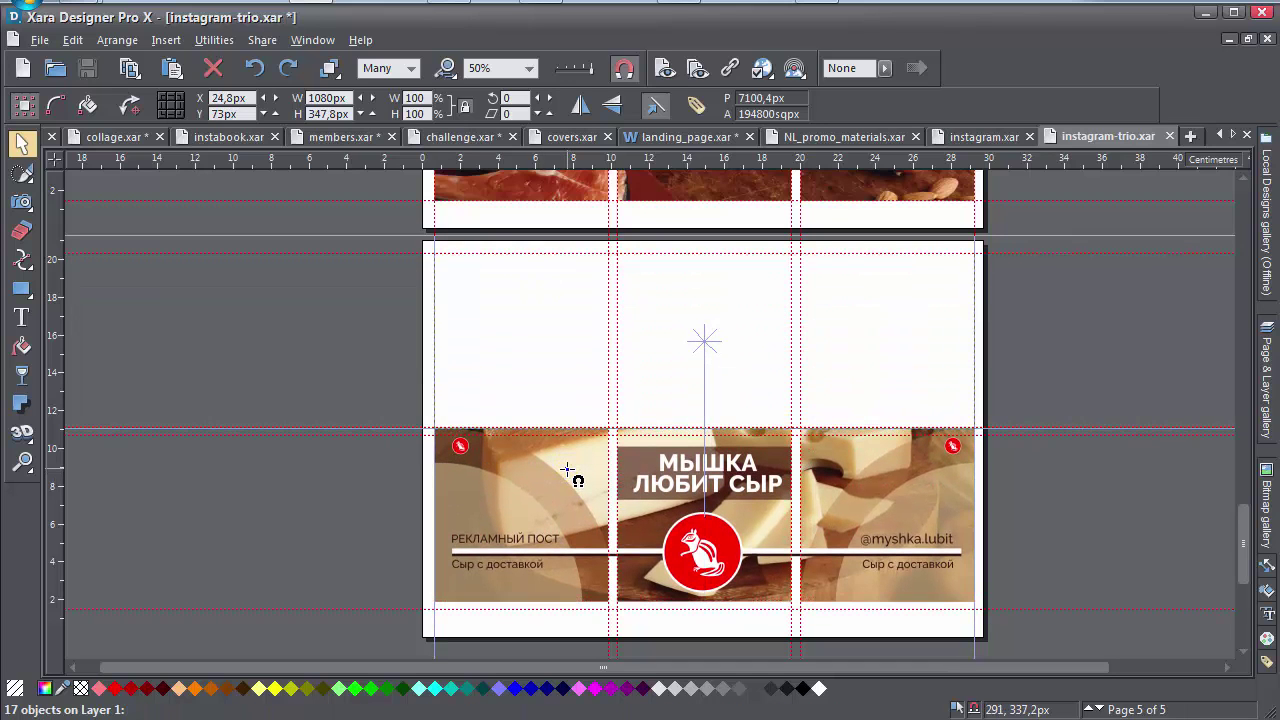
scroll(697, 611, up, 3)
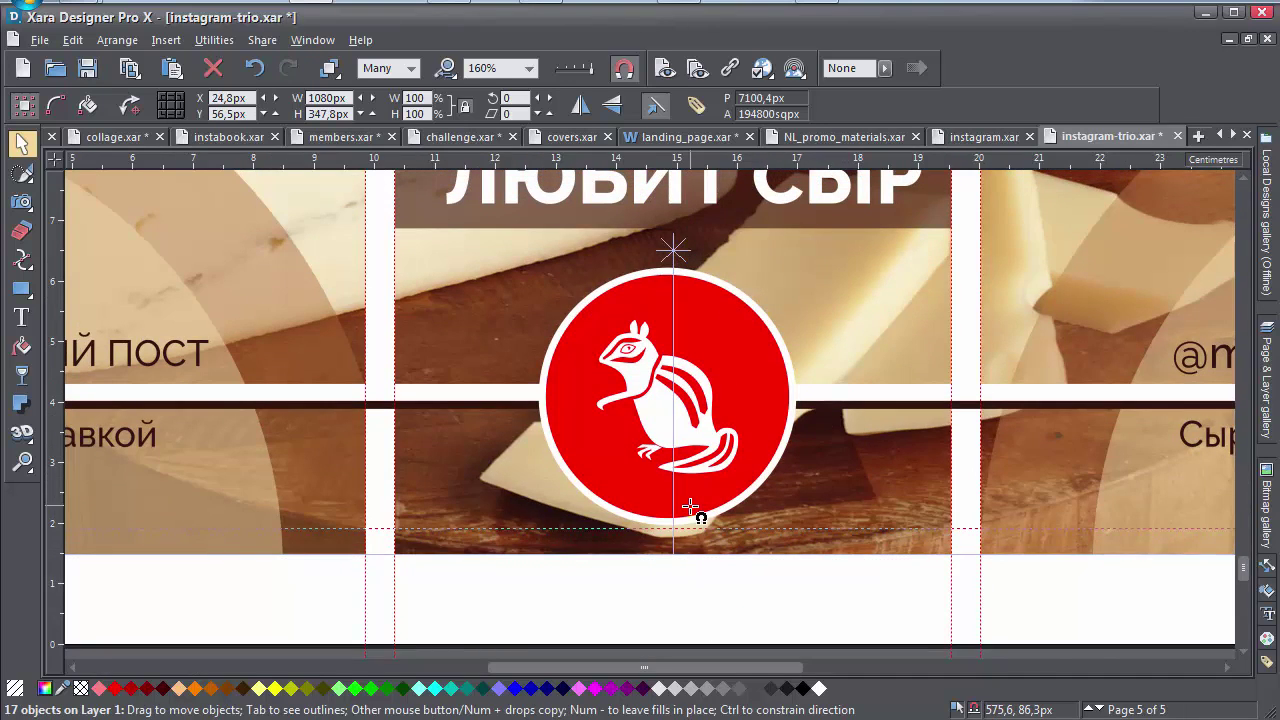
scroll(690, 500, down, 3)
click(1124, 460)
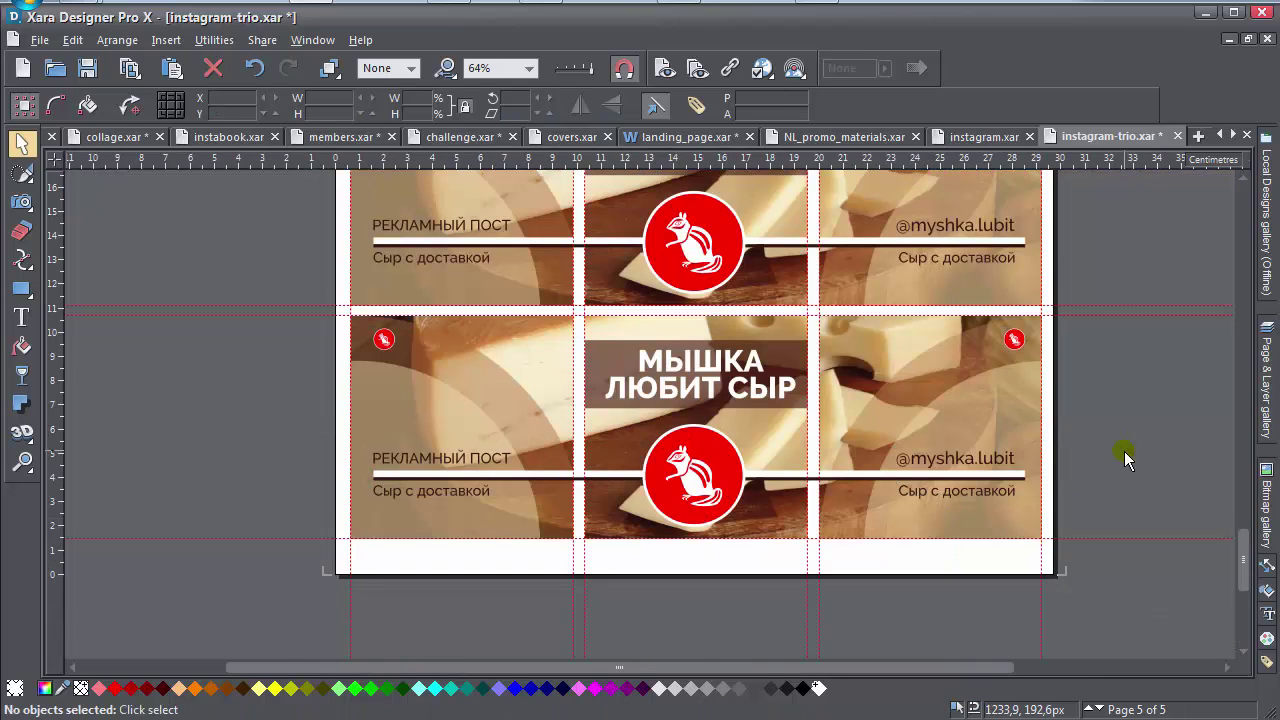
Select the inner photos of all three lower pictures together and shift their shared bitmap fill up, away from the cheese.
drag(1124, 451, 984, 484)
click(505, 457)
shift+click(414, 375)
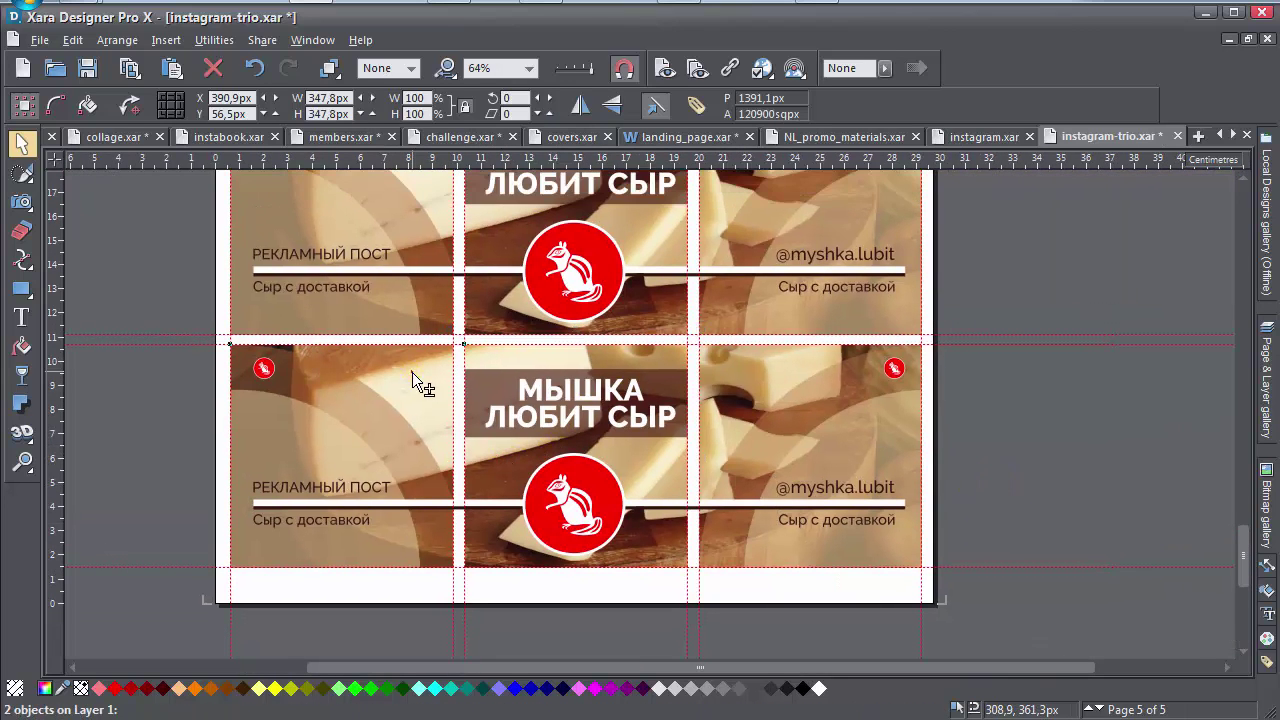
shift+click(728, 397)
click(22, 346)
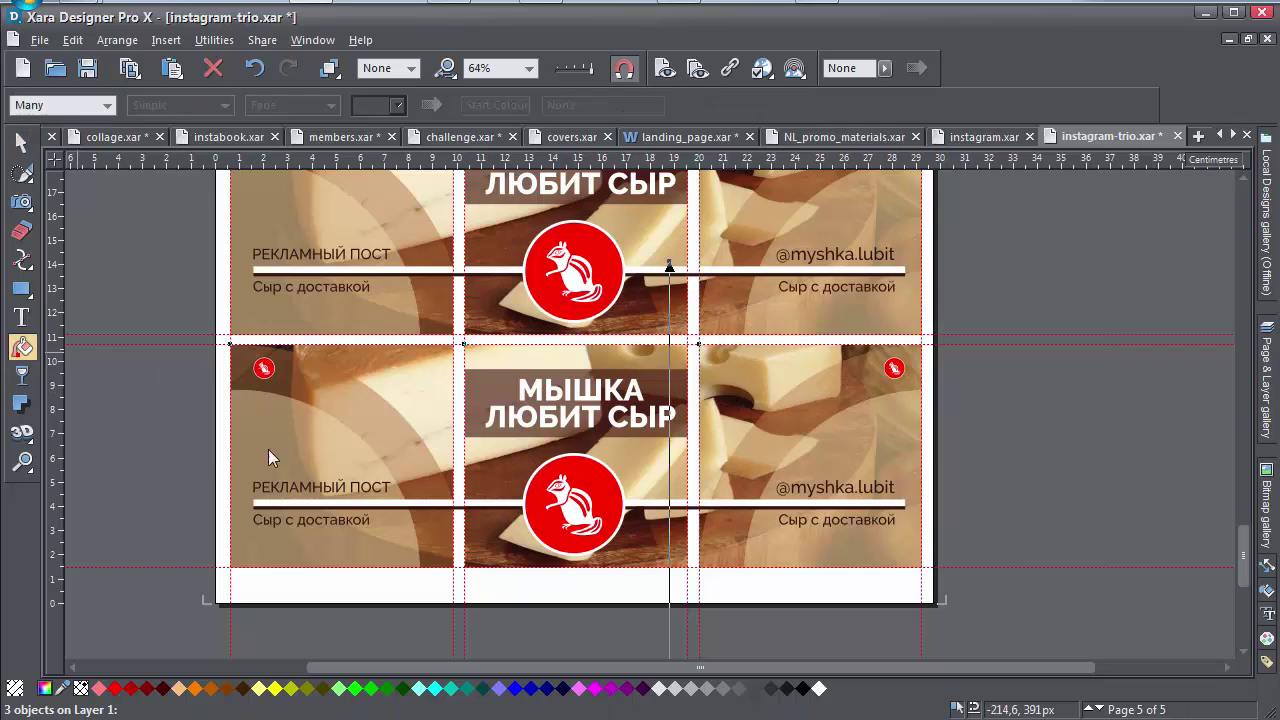
scroll(651, 628, down, 3)
drag(667, 596, 691, 400)
key(Escape)
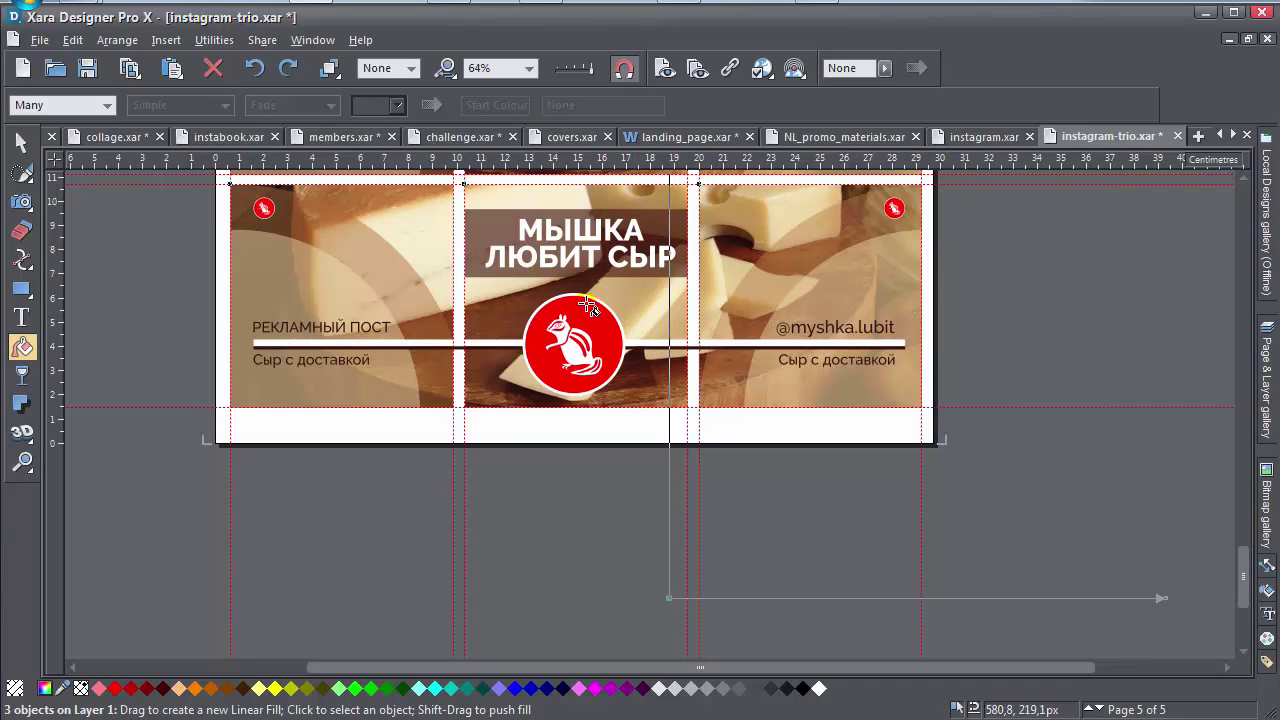
click(414, 224)
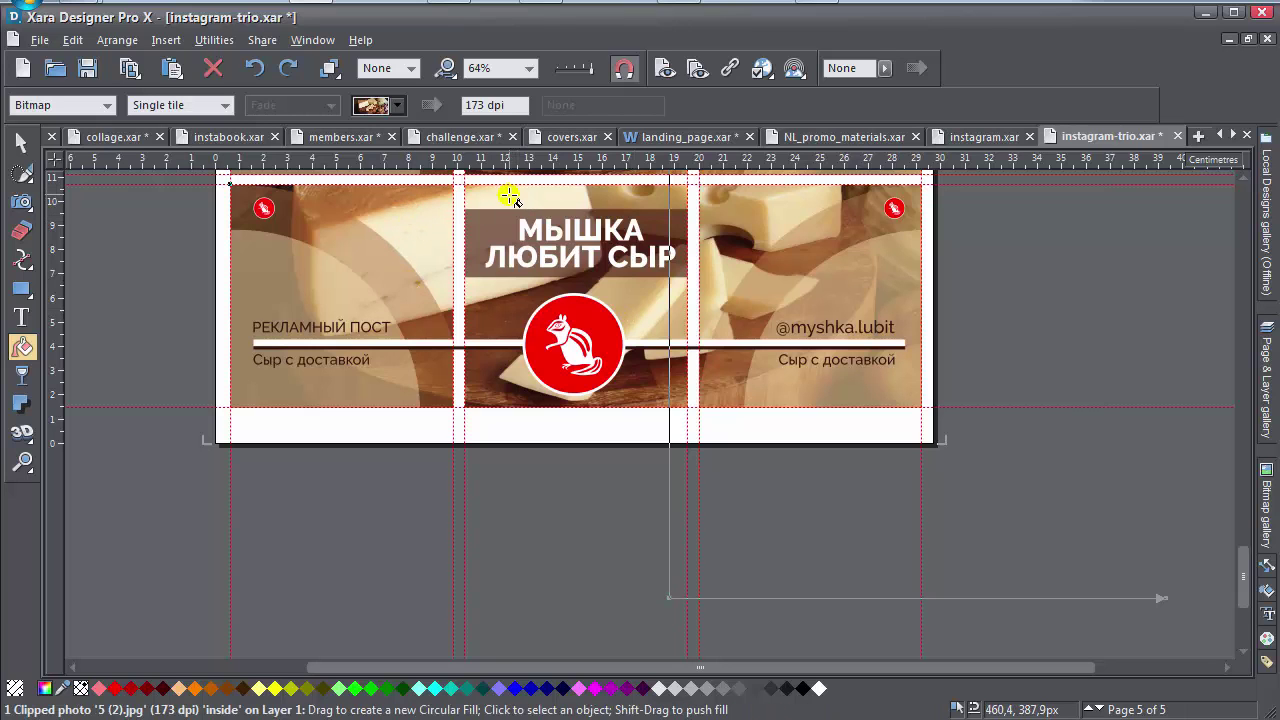
shift+click(727, 193)
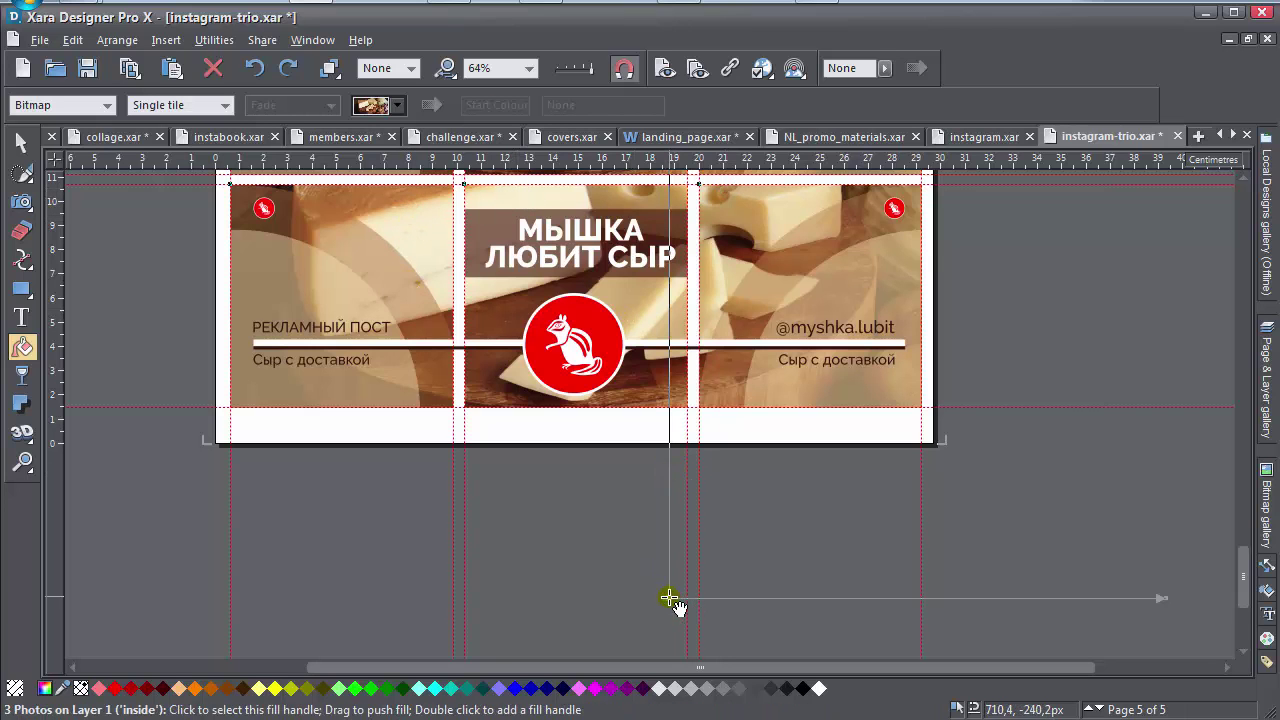
drag(672, 602, 594, 486)
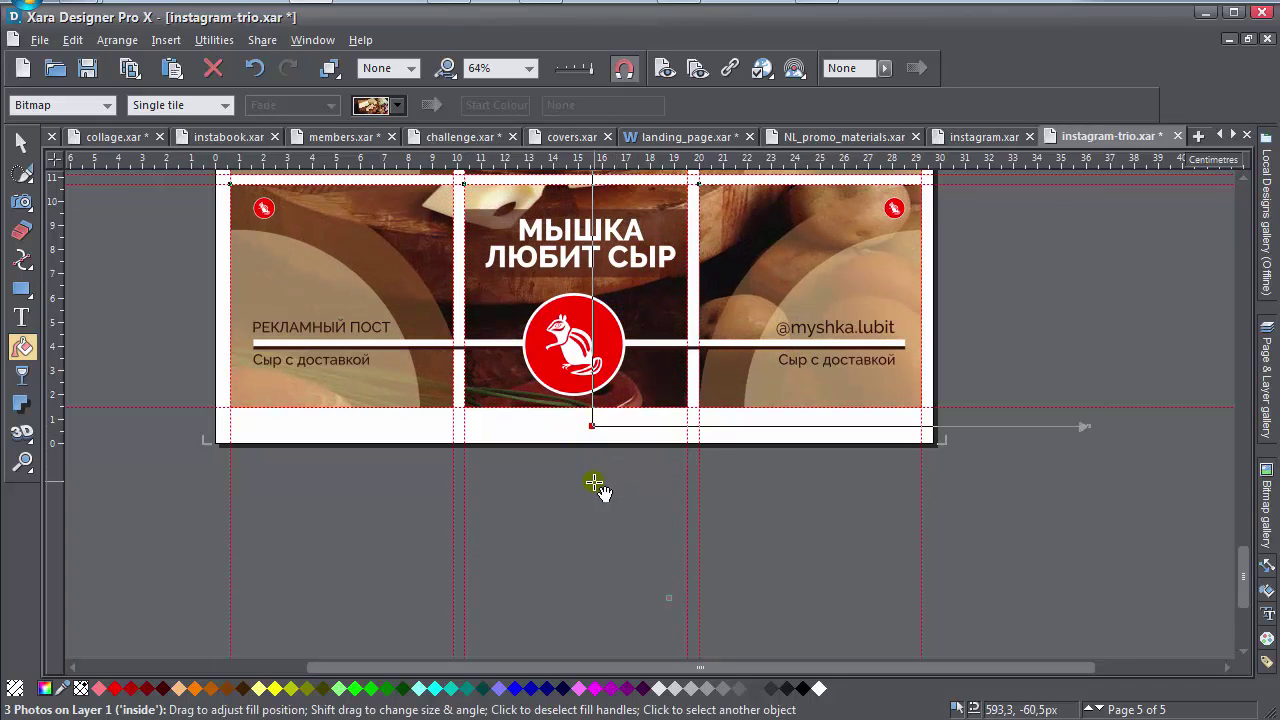
Move the shared fill further up and left to show walnuts on the left, dark wood behind the title and almonds on the right.
scroll(606, 481, up, 4)
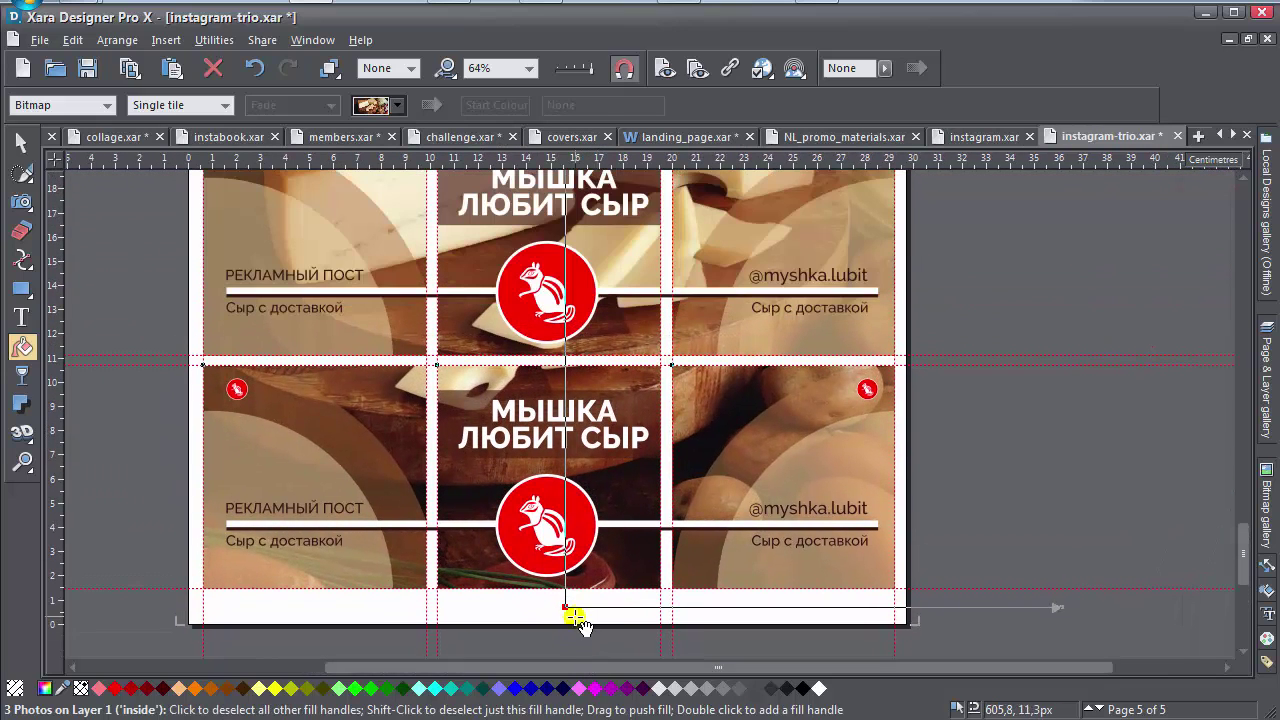
drag(572, 610, 430, 285)
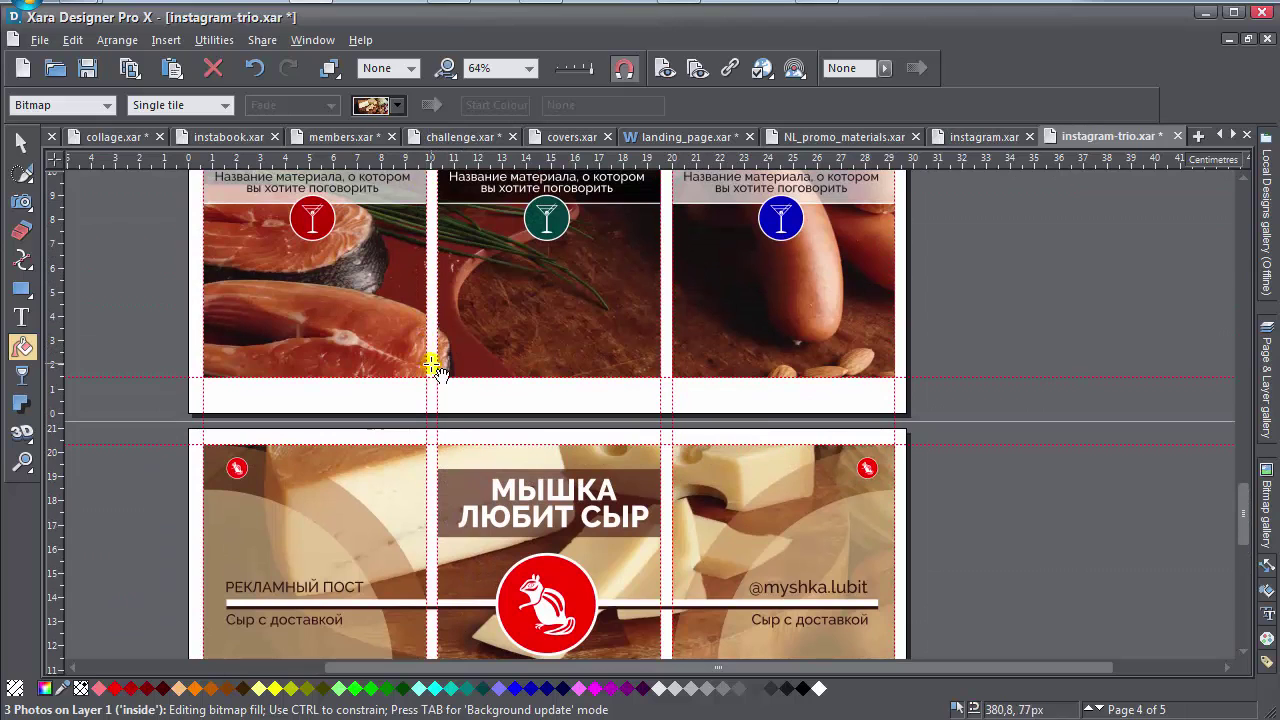
drag(477, 442, 477, 442)
scroll(608, 529, down, 6)
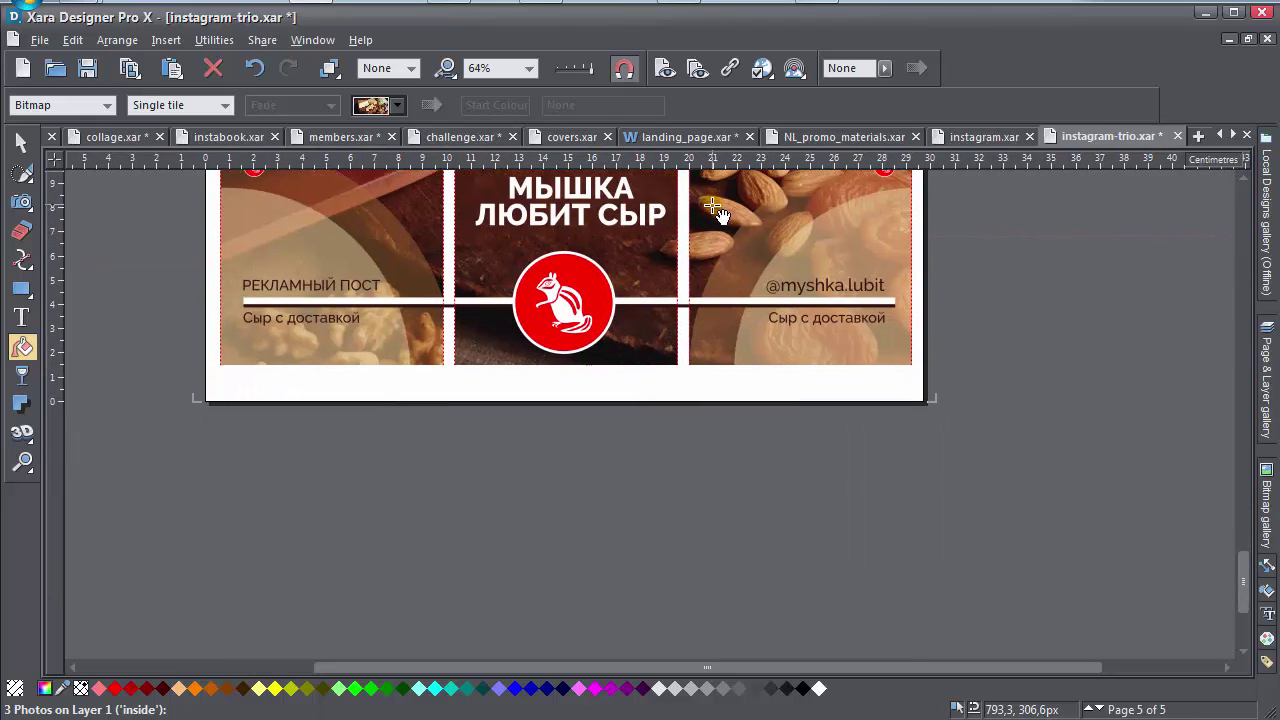
scroll(694, 286, up, 1)
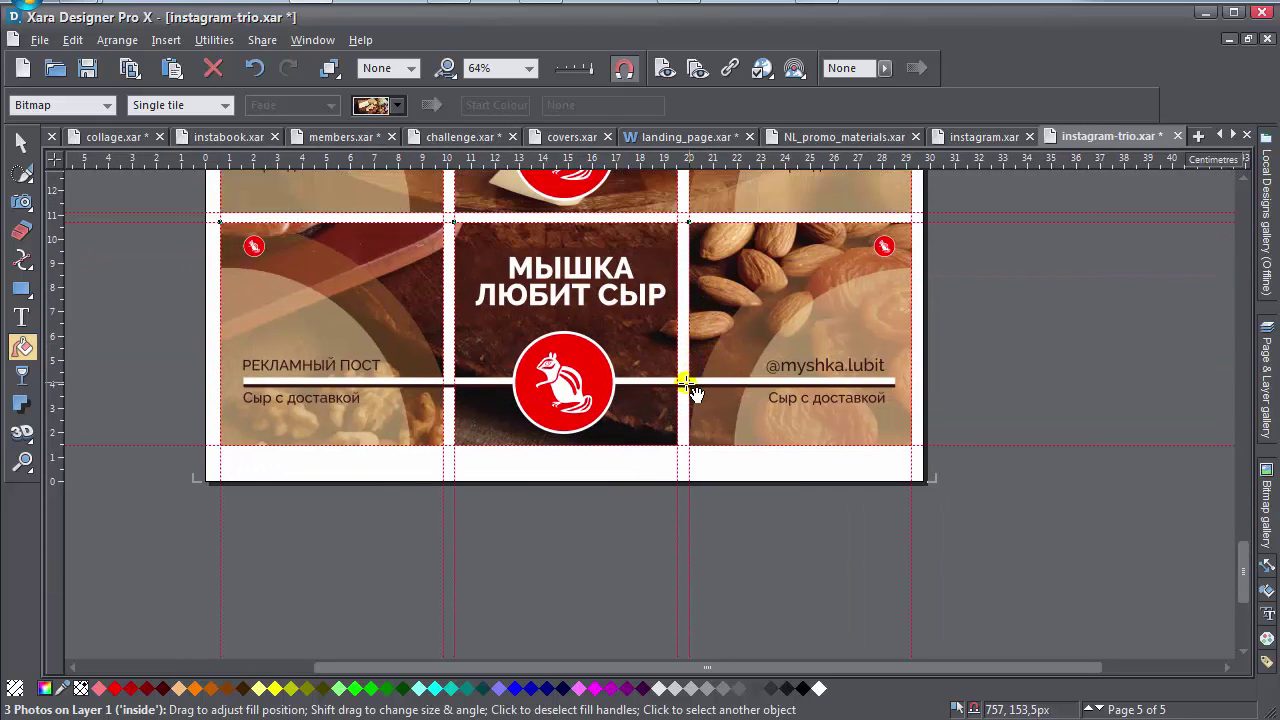
Replace the last word of the lower layout's title with "ОРЕХИ".
click(21, 317)
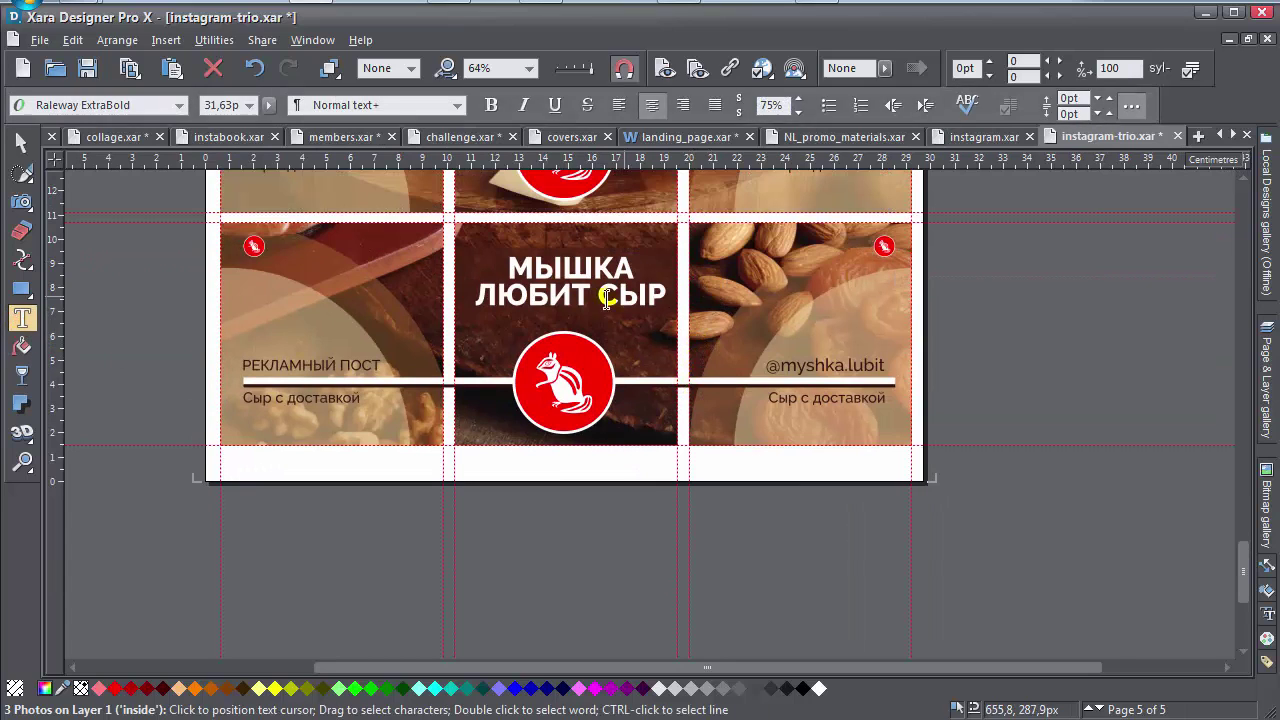
drag(600, 291, 754, 336)
text(ОРЕХХ)
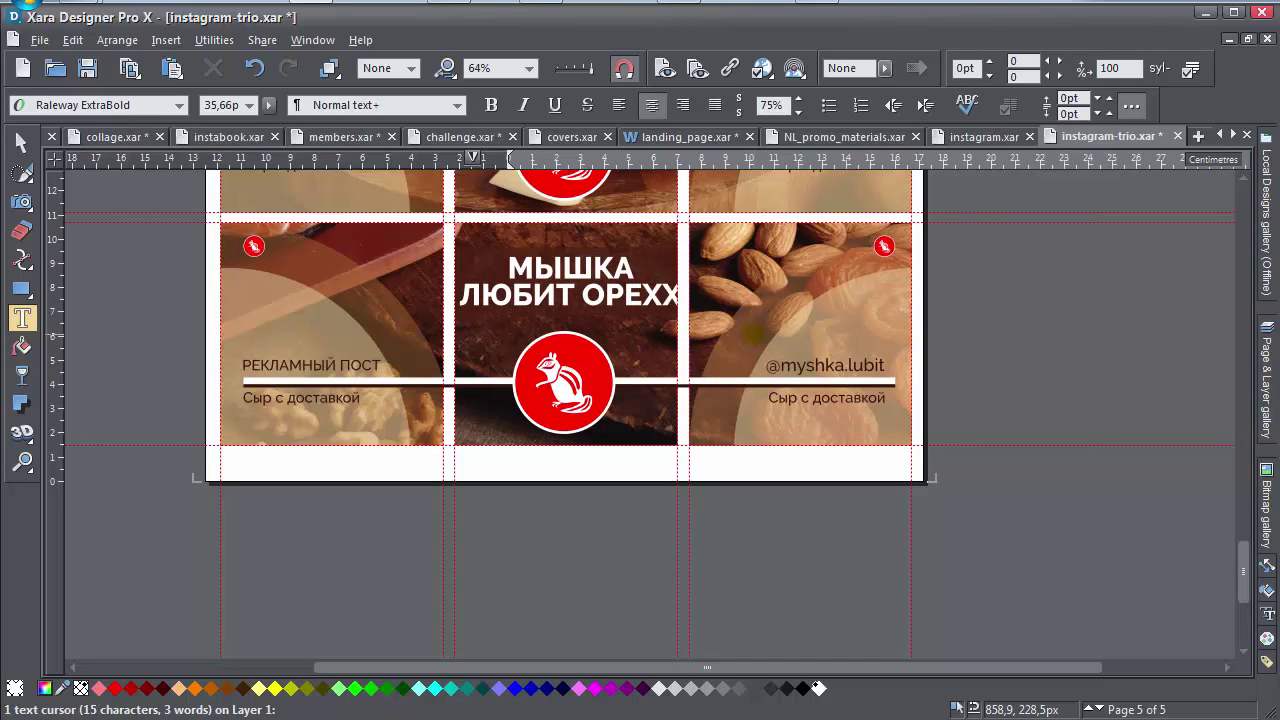
key(shift+Left)
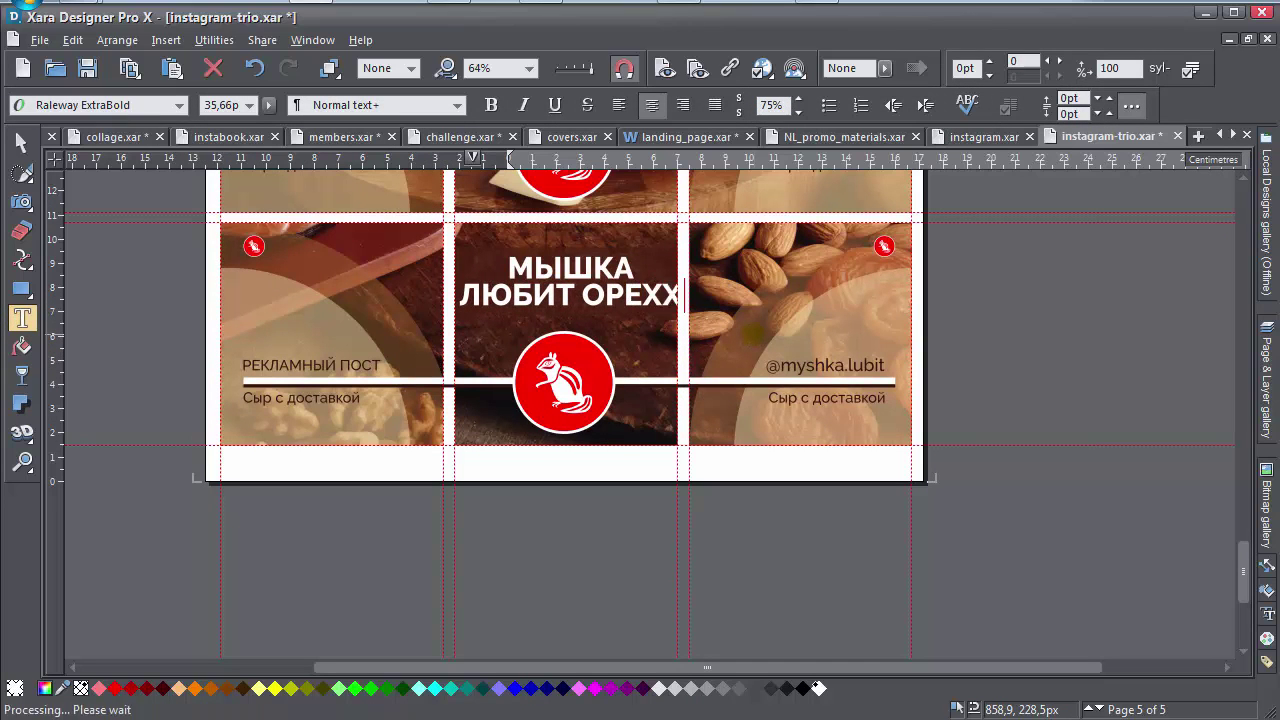
text(И)
Scale the lower title proportionally about its centre to 88 % to fit it inside the middle picture.
click(19, 146)
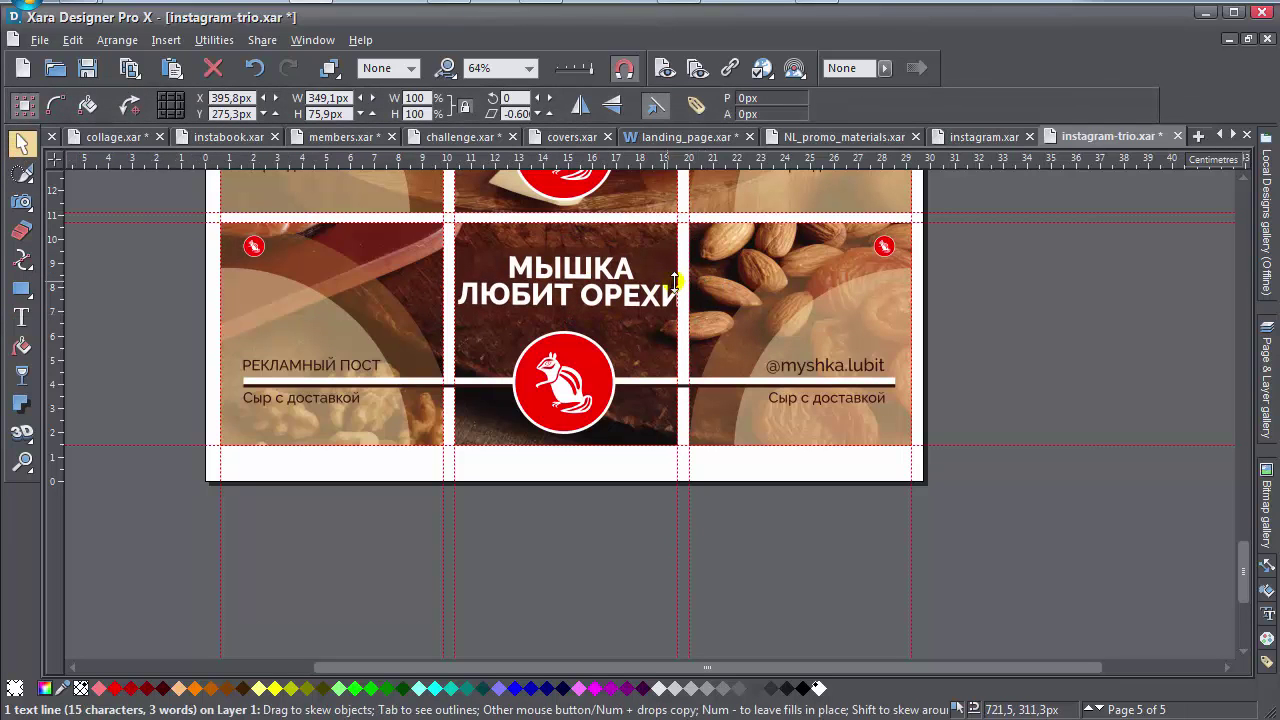
drag(679, 284, 668, 285)
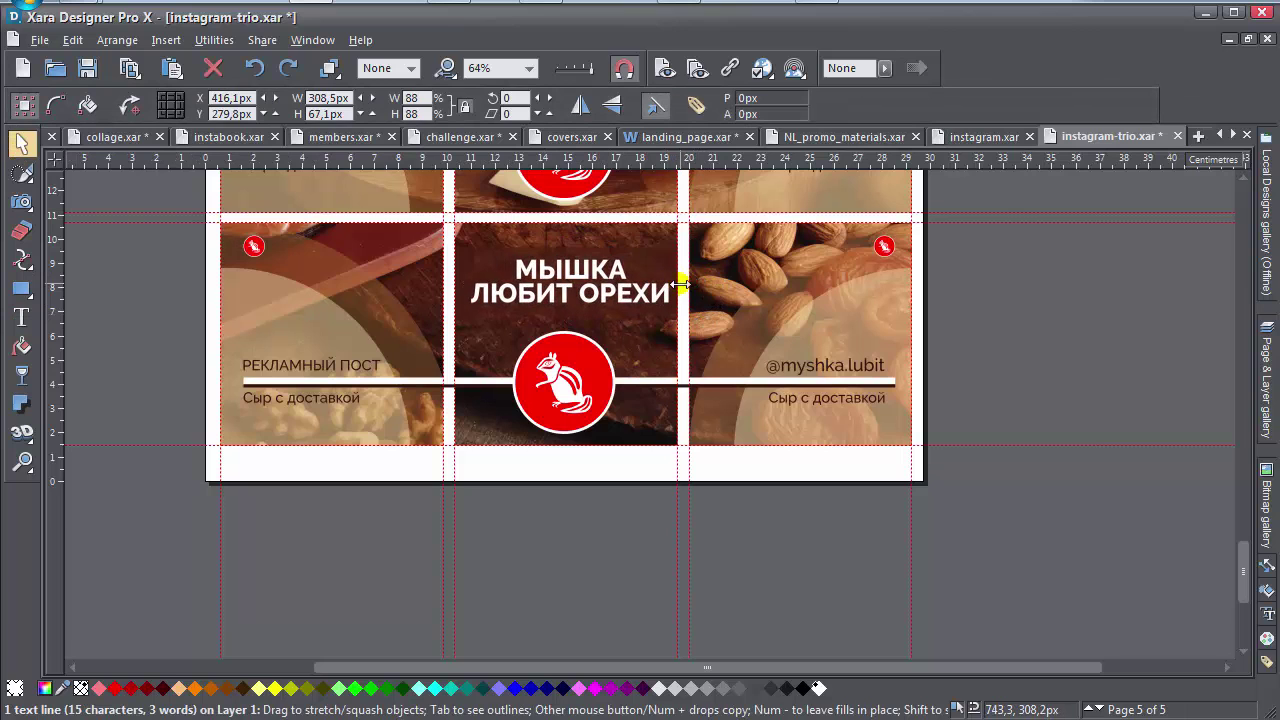
click(1003, 310)
Change the lower left caption to "Орехи с доставкой" and align its left edge with the line above.
scroll(437, 357, up, 2)
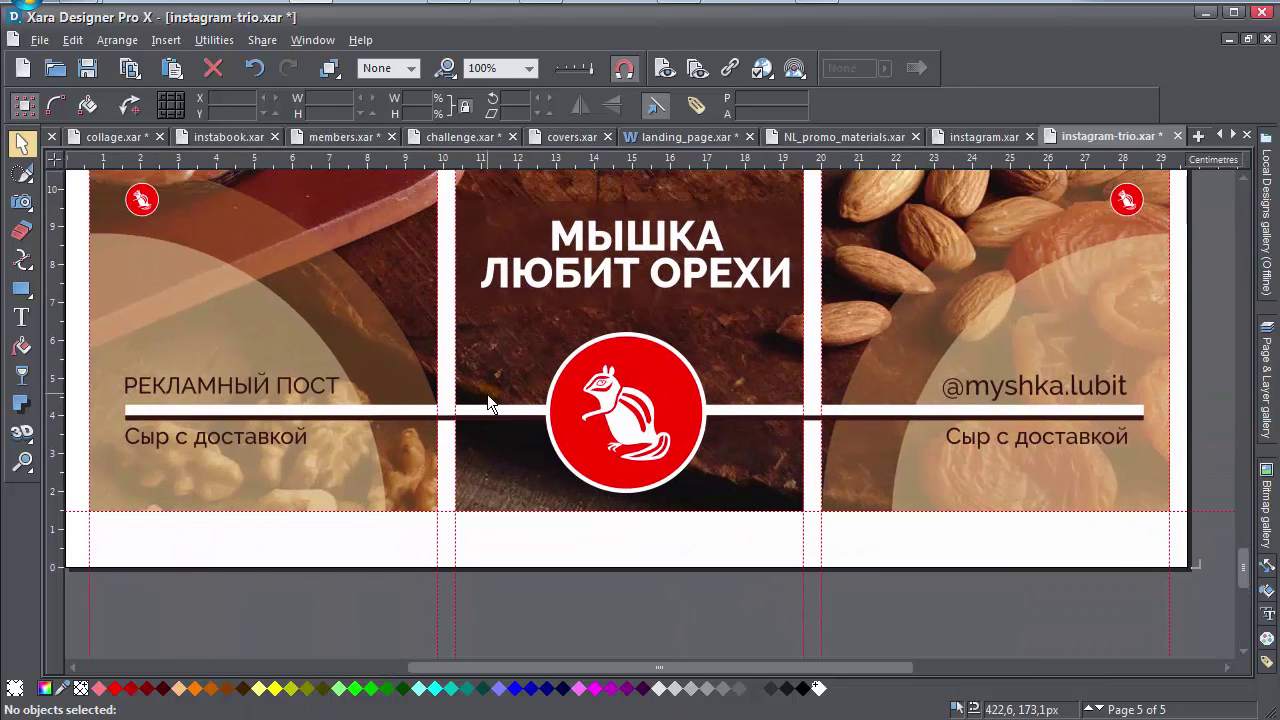
scroll(1008, 472, up, 2)
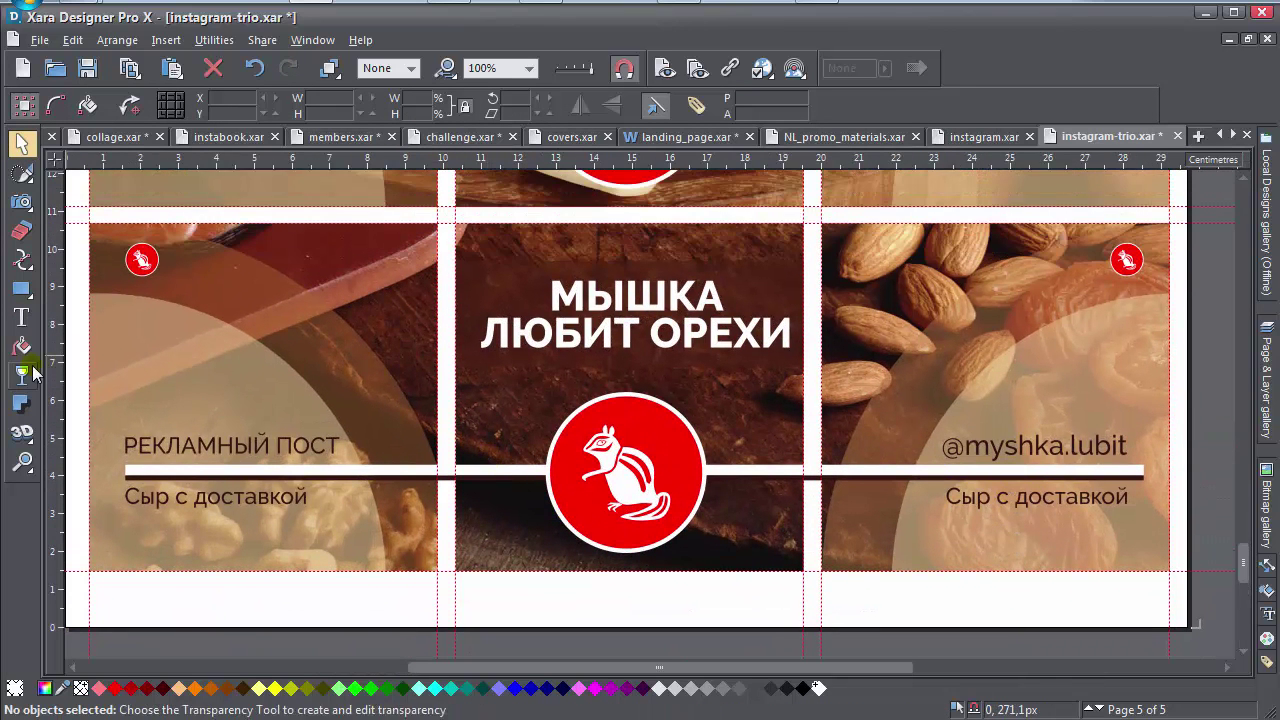
double_click(148, 496)
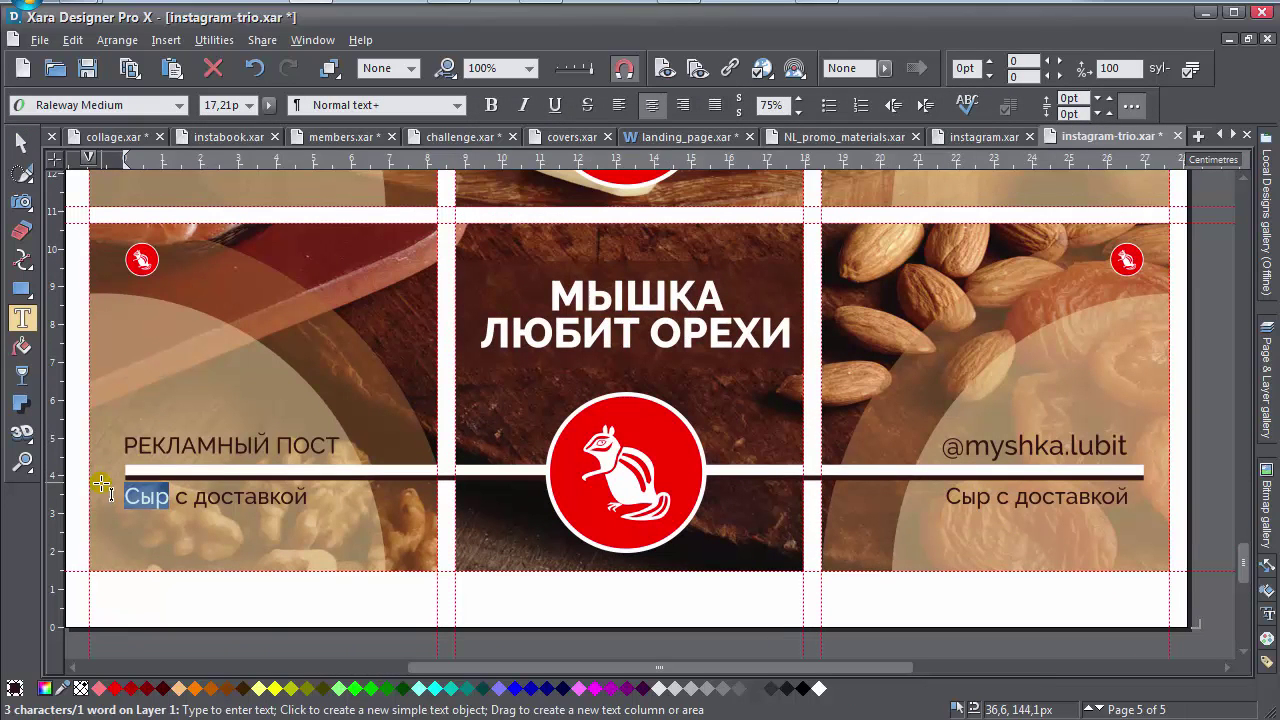
text(Орехи)
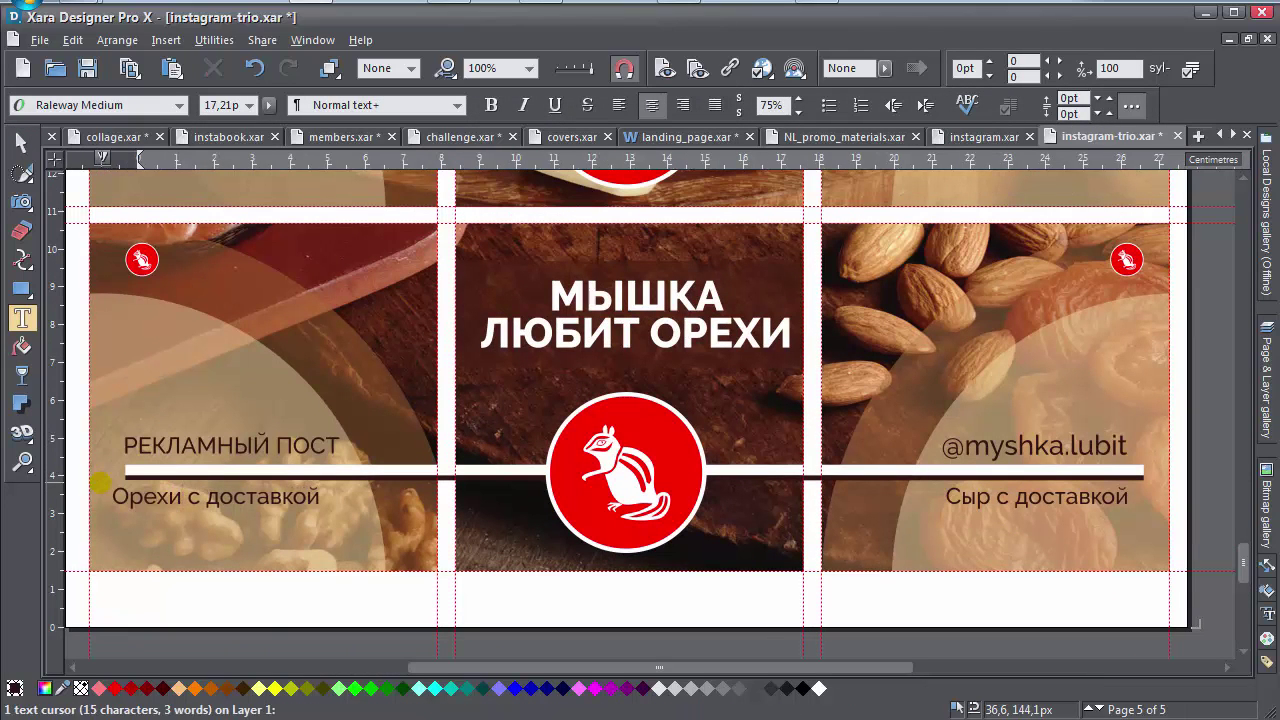
click(20, 142)
drag(186, 514, 201, 510)
Change the lower row's right caption to "Орешки к пиву".
click(20, 317)
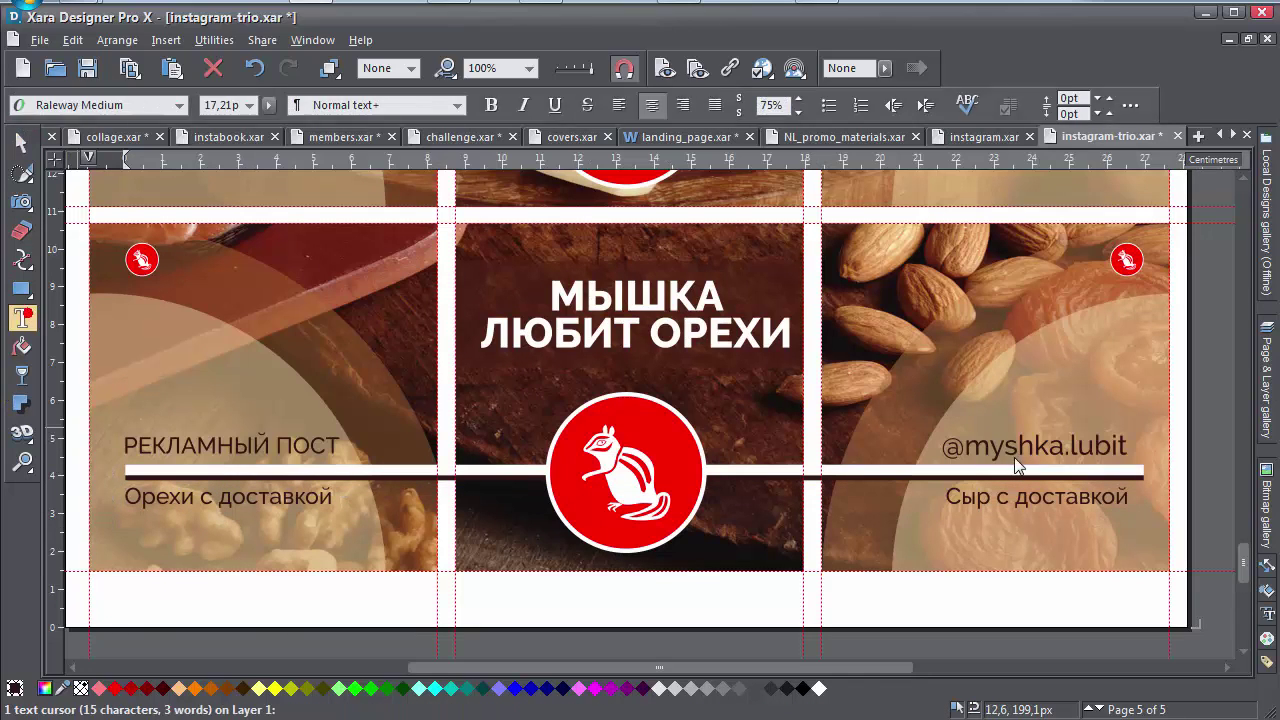
drag(991, 496, 920, 492)
text(Ор)
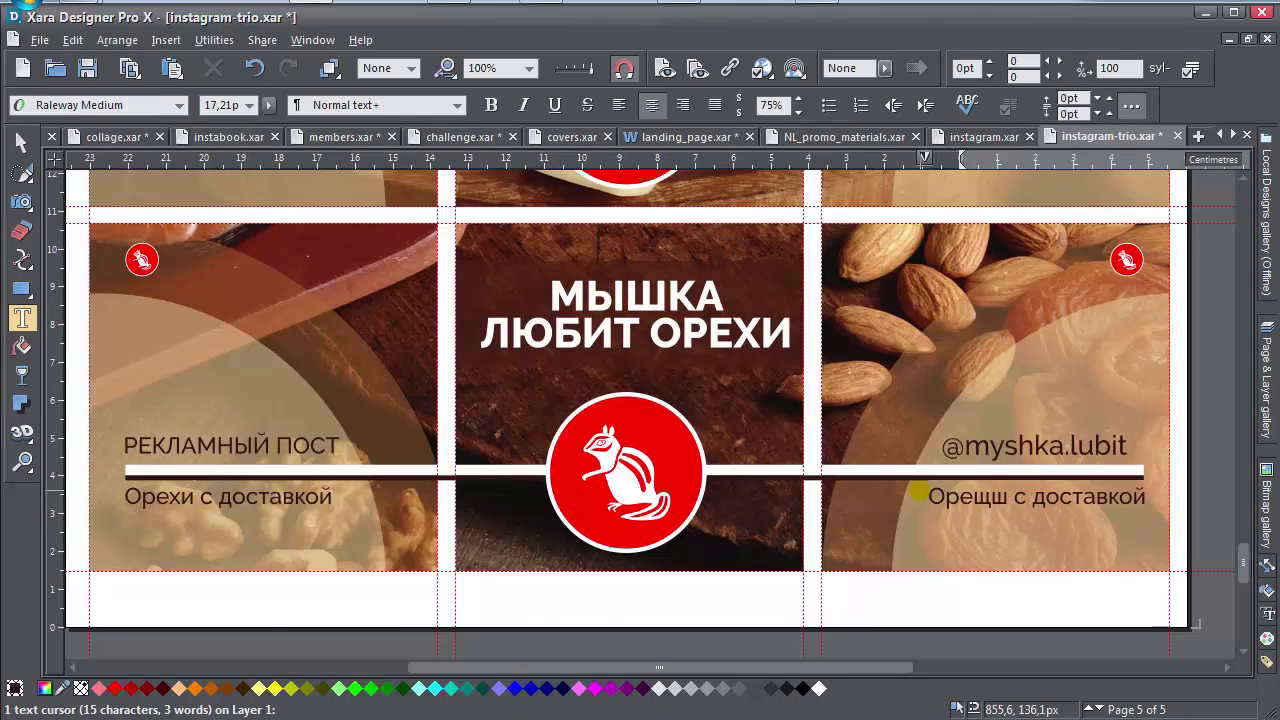
text(ещш)
key(BackSpace)
text(и к )
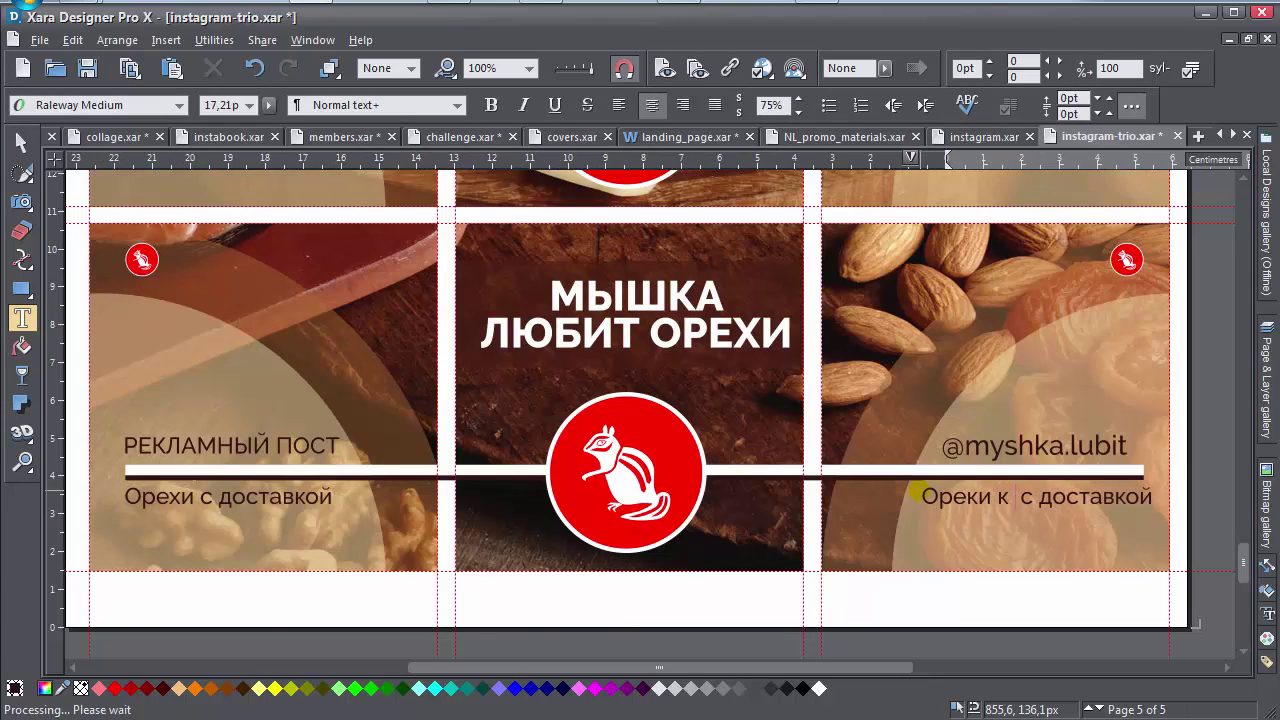
text(пиву)
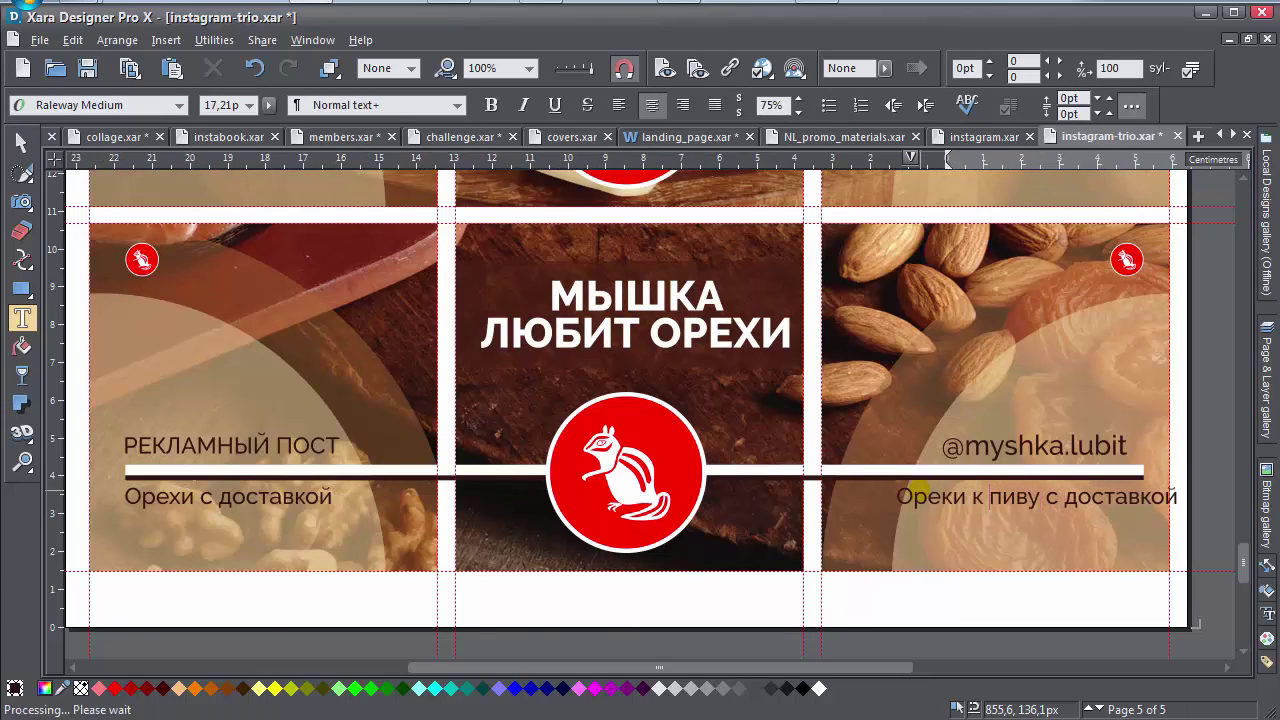
key(shift+Right)
key(shift+Right)
key(shift+Right)
key(shift+Right)
key(shift+Right)
key(shift+Right)
key(shift+Right)
key(shift+Right)
key(shift+Right)
key(shift+Right)
key(shift+Right)
key(shift+Right)
key(Delete)
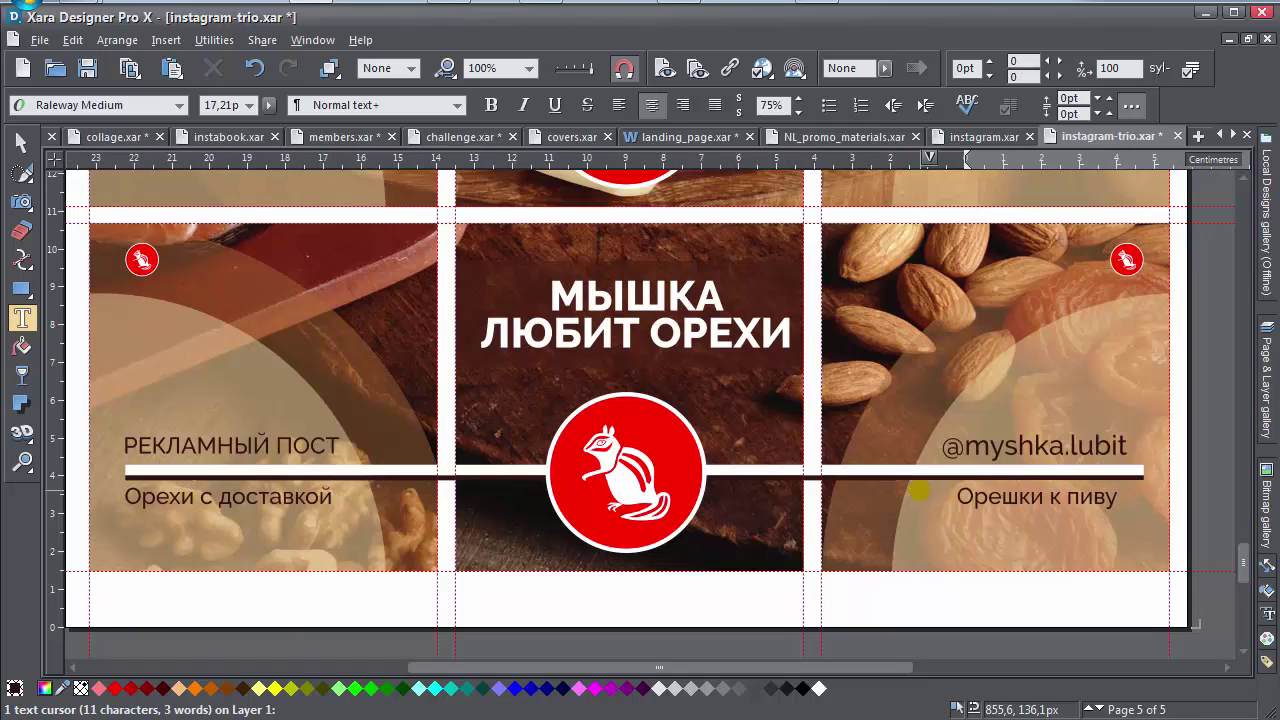
Align the right edges of the lower row's caption and account handle with the right end of the dividing line.
click(21, 142)
drag(1092, 508, 1119, 508)
drag(1105, 455, 1120, 446)
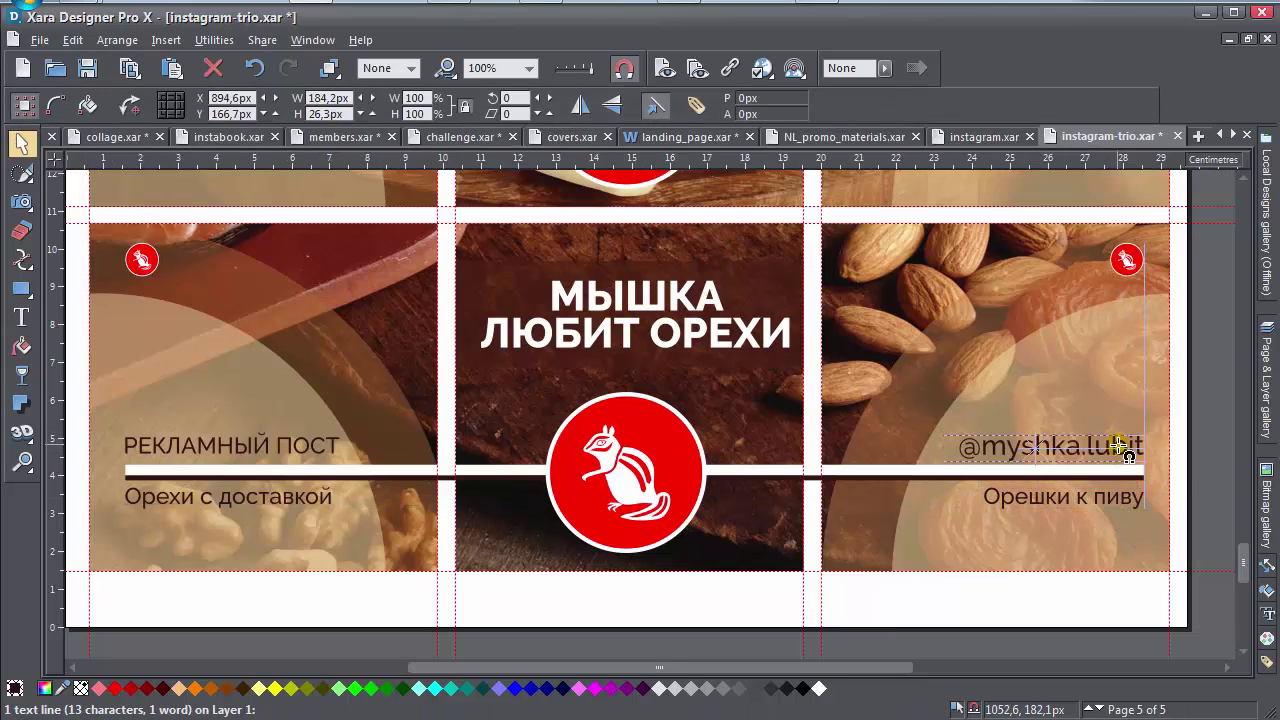
click(1212, 455)
Move the cheese row's account handle and right caption together so their right edges meet the end of the dividing line.
scroll(1212, 455, down, 1)
scroll(1100, 440, right, 5)
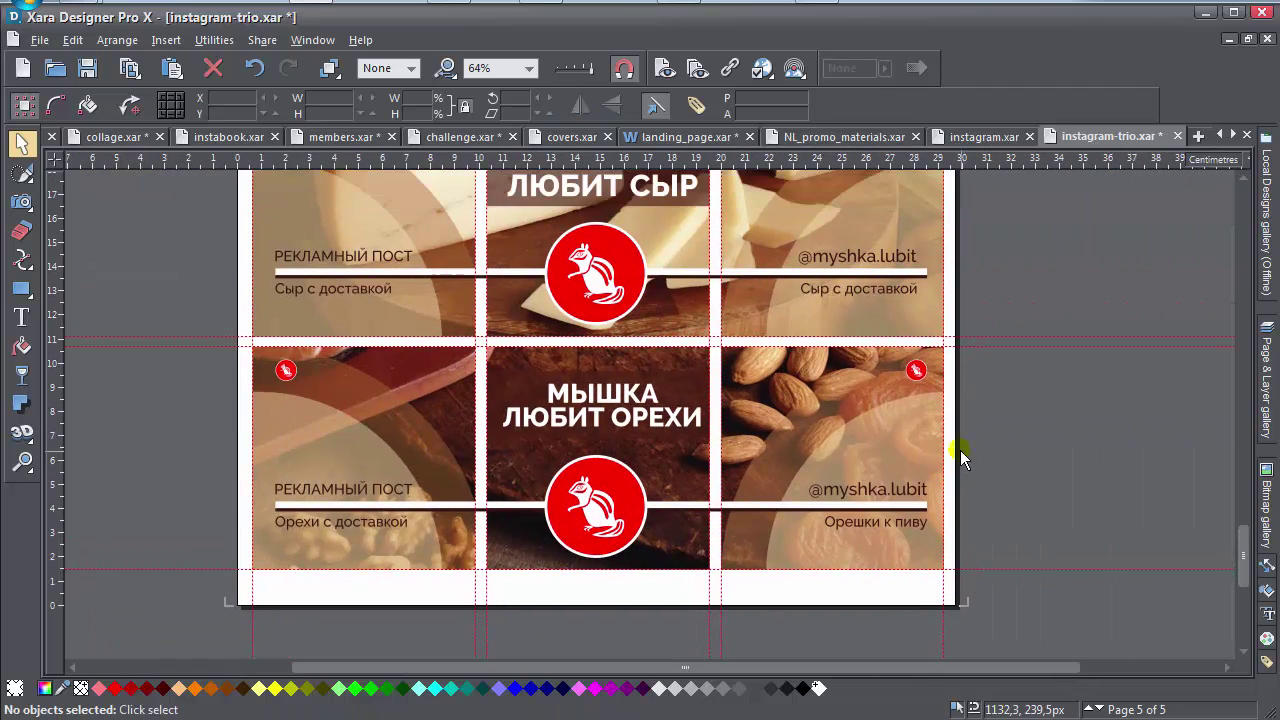
scroll(903, 334, up, 3)
click(929, 335)
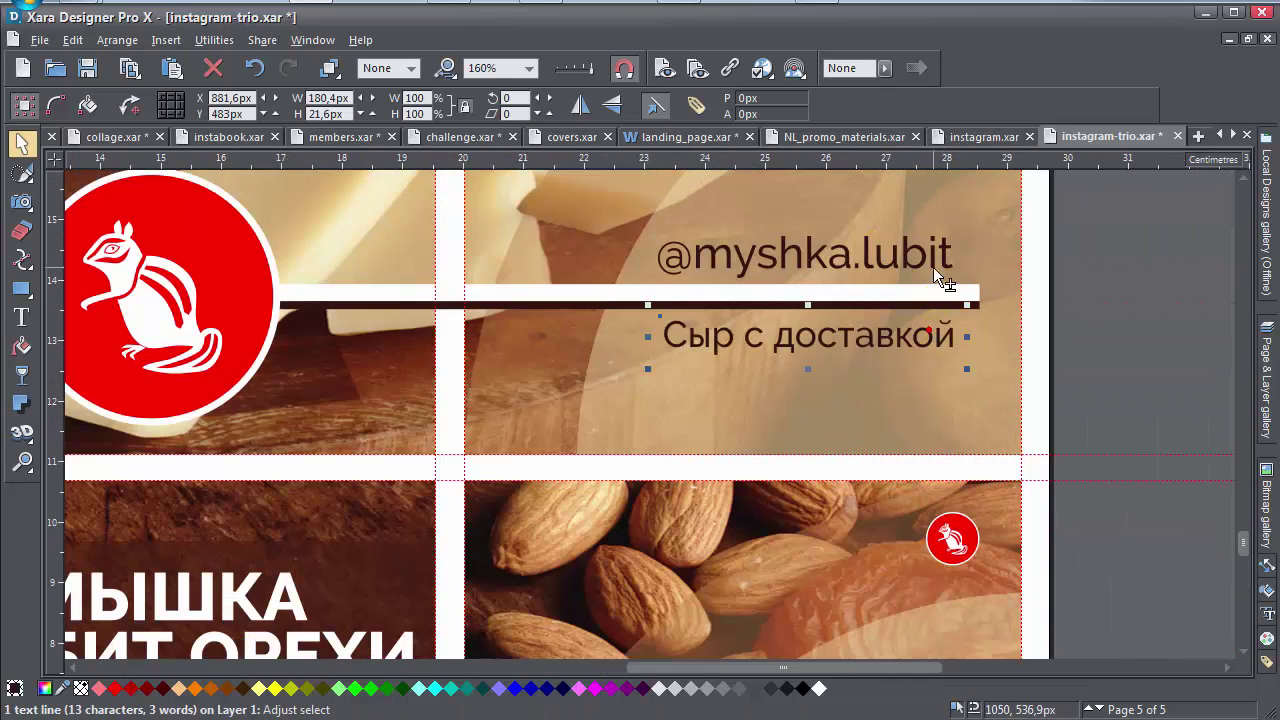
shift+click(930, 264)
drag(930, 264, 957, 264)
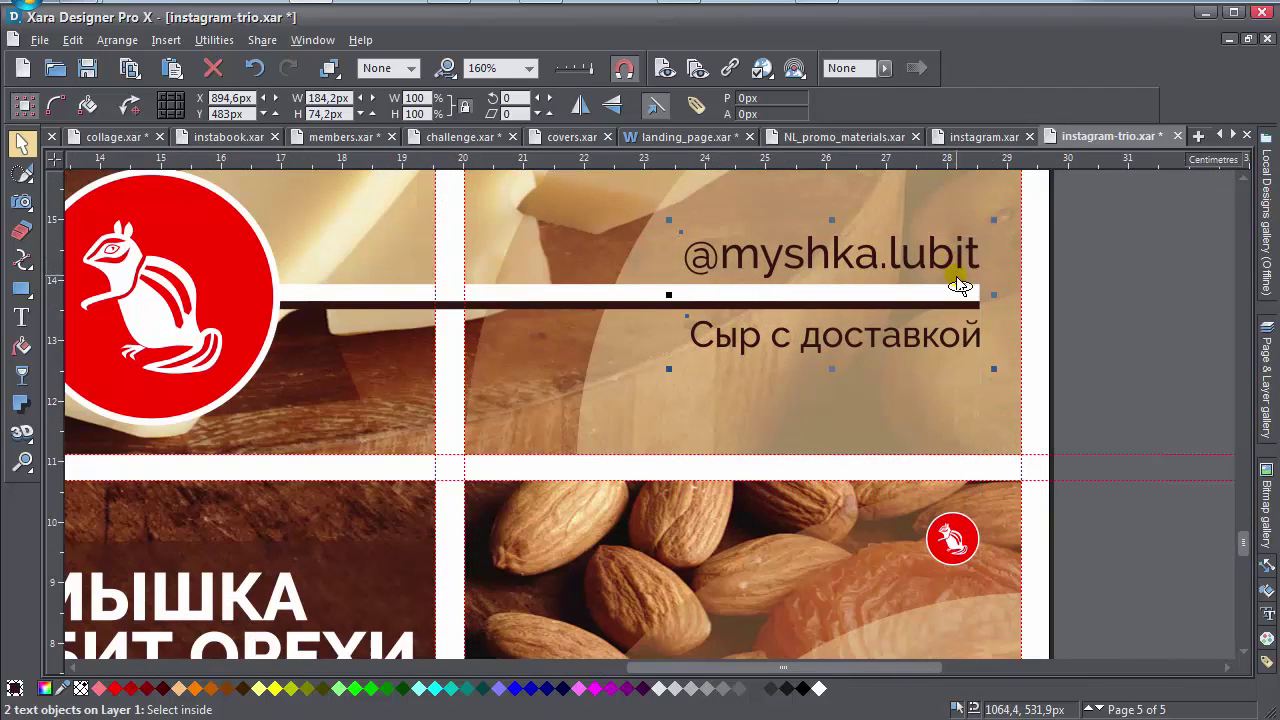
scroll(1057, 343, down, 2)
key(Escape)
Examine the finished cheese and nut rows together for matching layout.
scroll(650, 462, down, 2)
scroll(650, 462, down, 1)
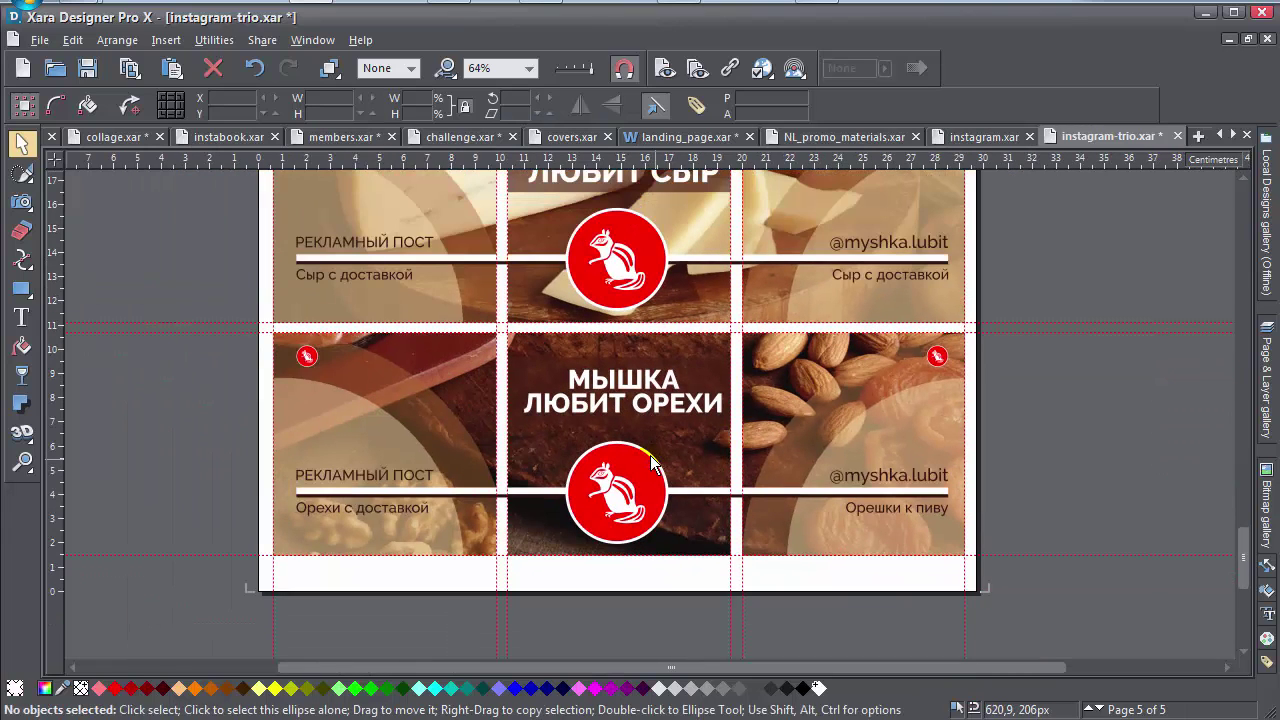
scroll(755, 462, up, 2)
scroll(740, 459, down, 3)
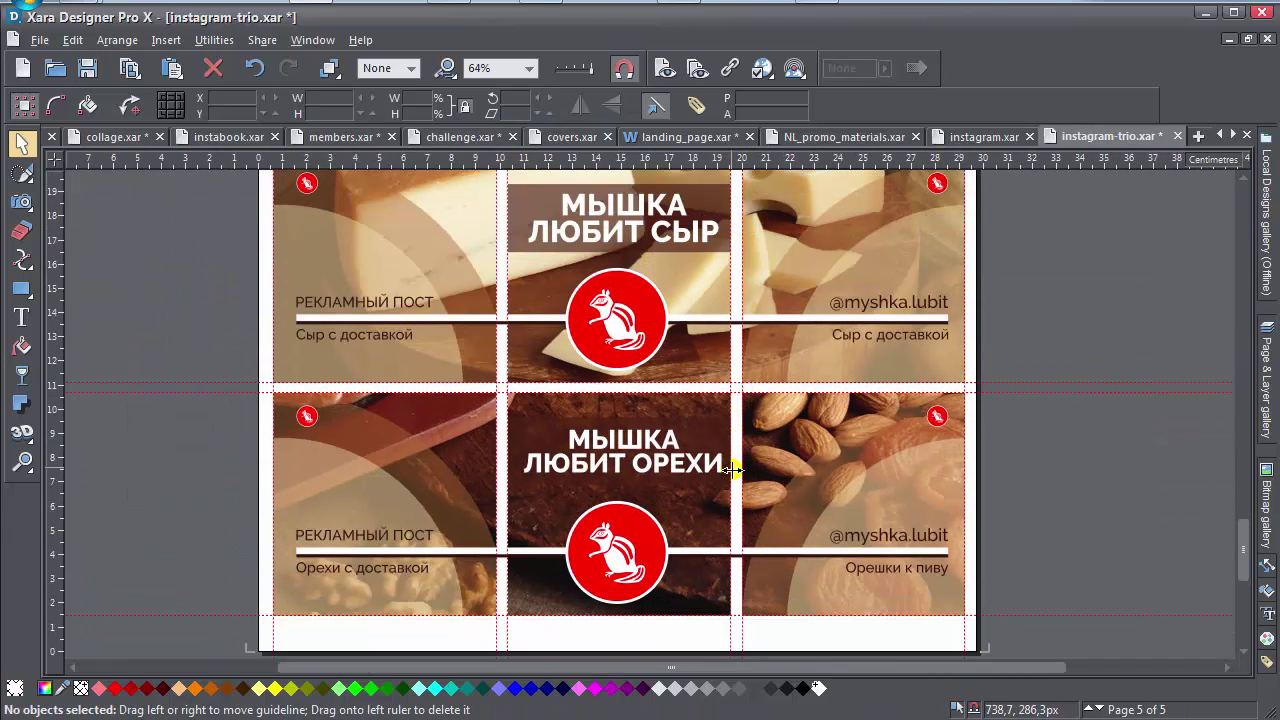
scroll(740, 459, up, 4)
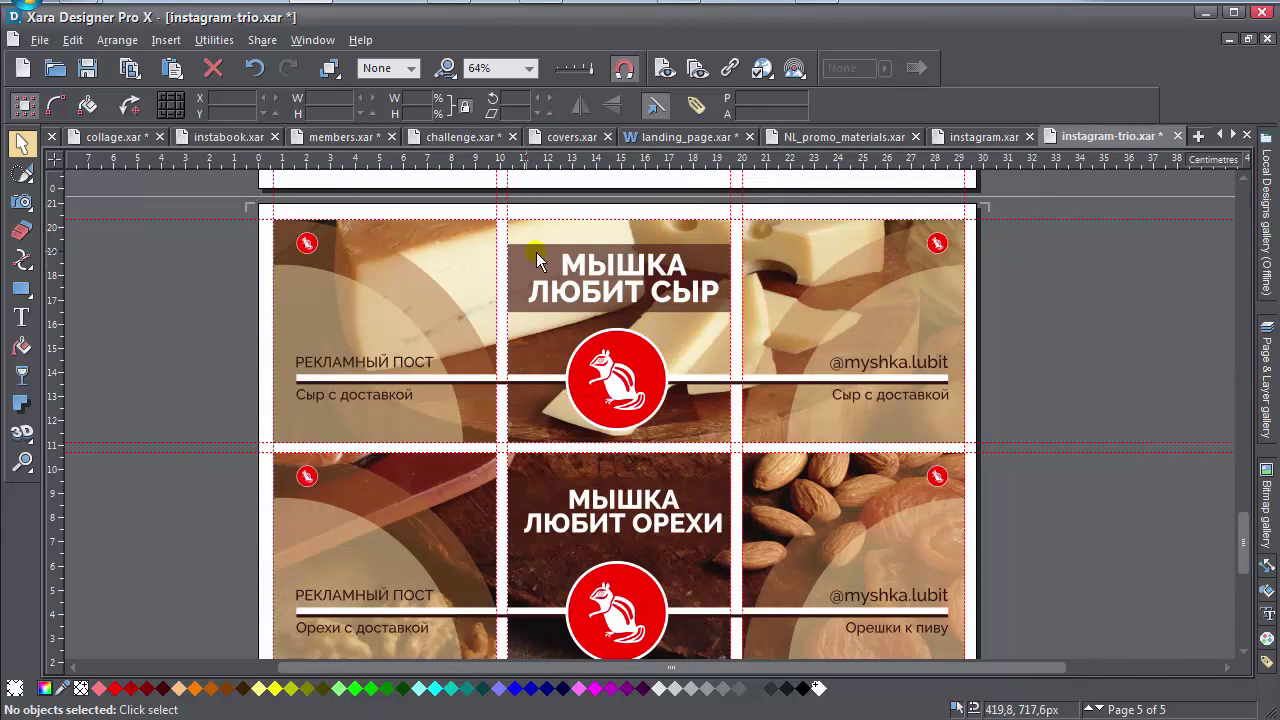
scroll(763, 484, down, 2)
scroll(644, 452, down, 2)
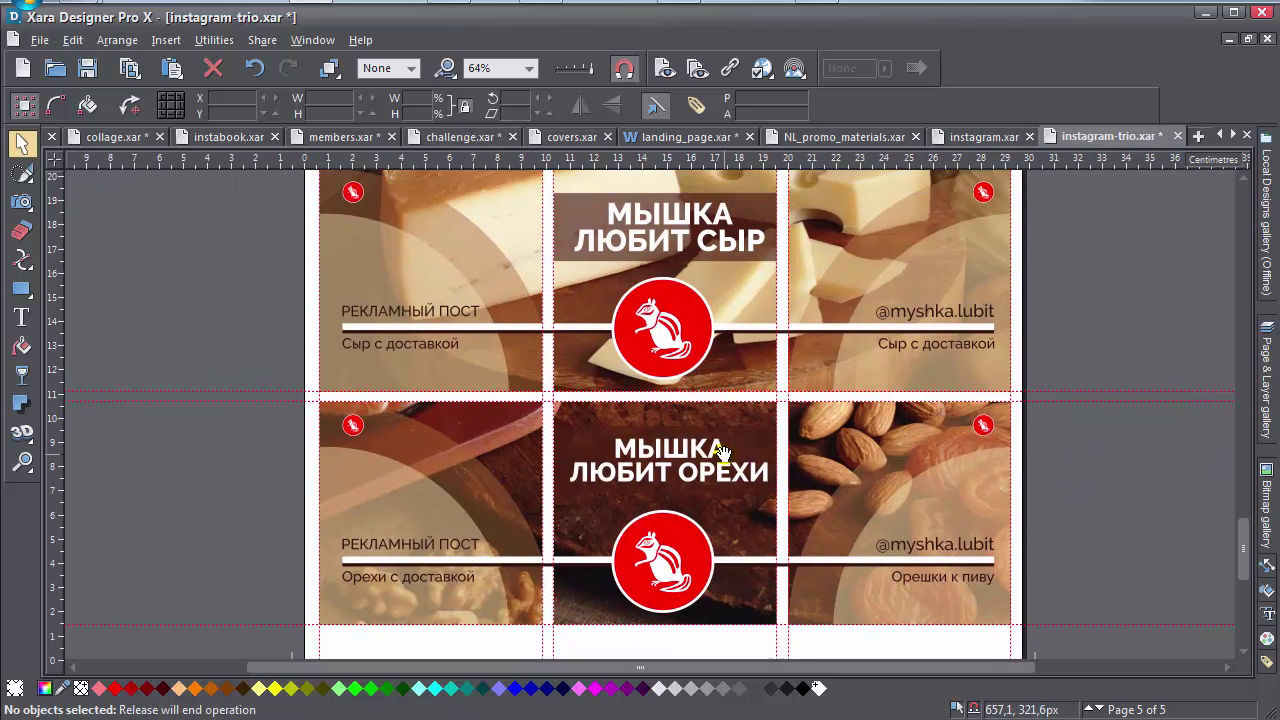
scroll(779, 336, down, 1)
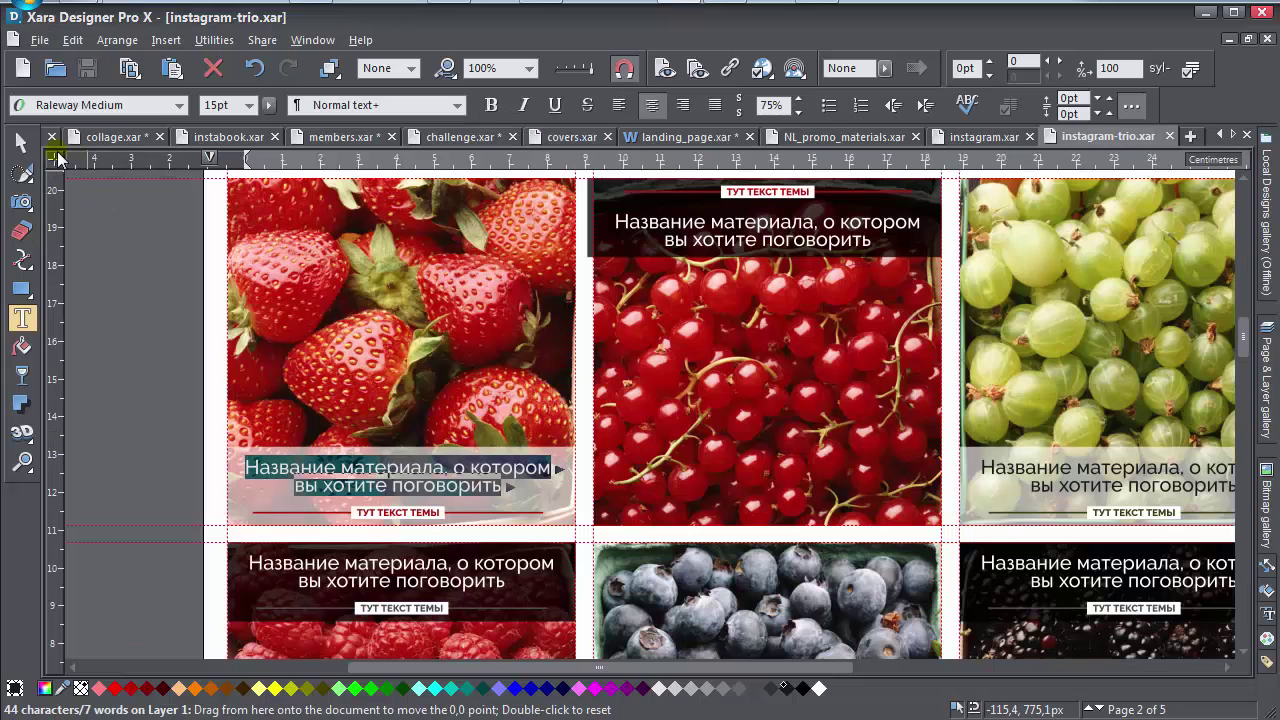
On page 2, trim the dark title band on the red currant picture to the picture's left edge, 347.8 px wide.
key(Escape)
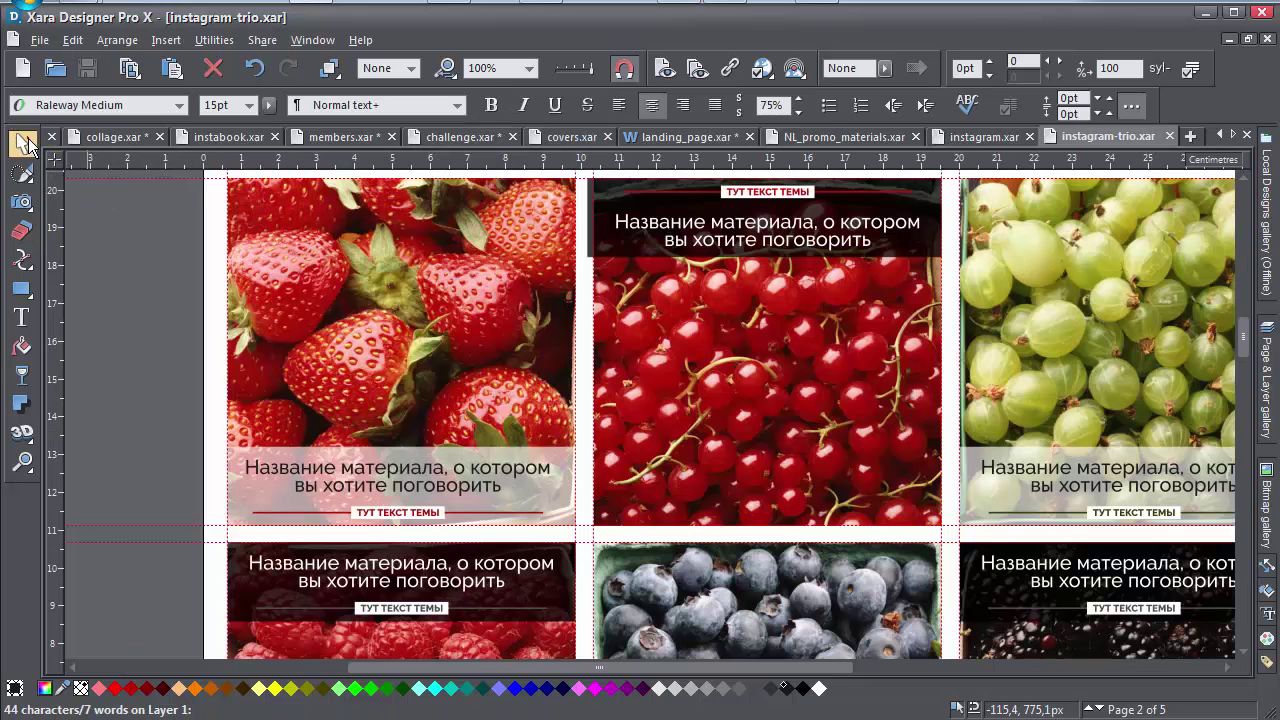
drag(493, 312, 509, 359)
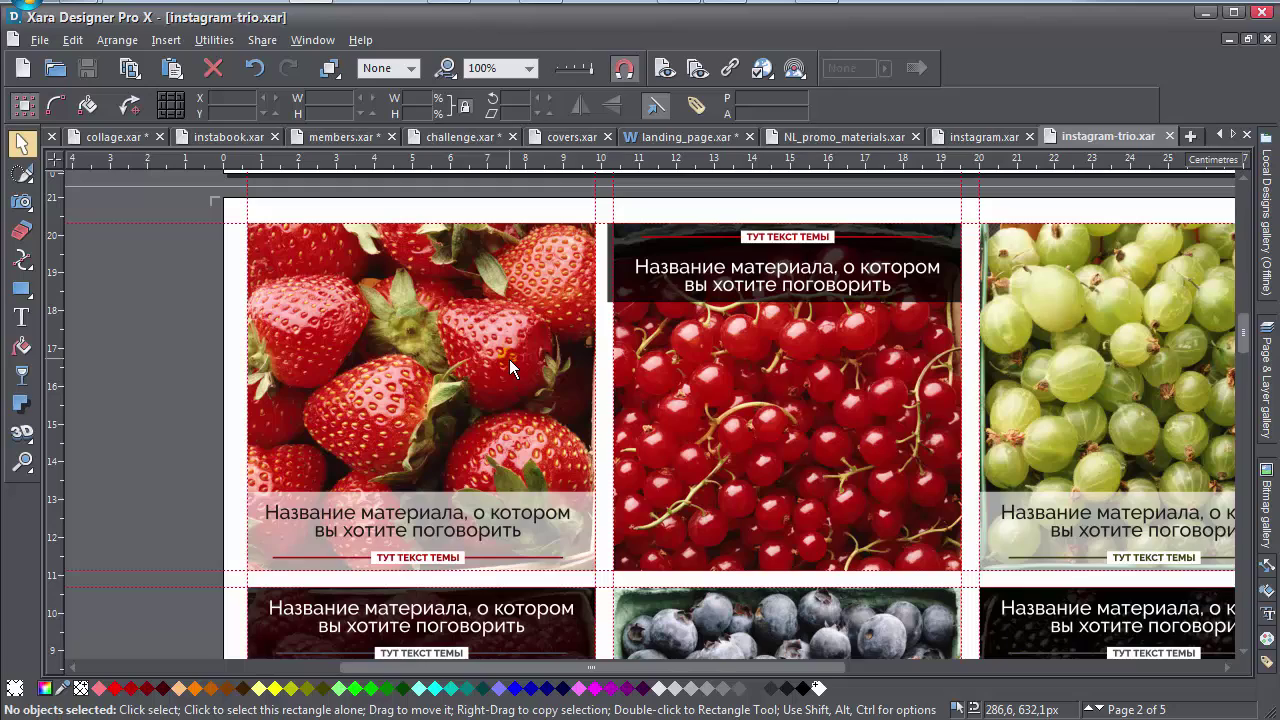
scroll(606, 400, down, 3)
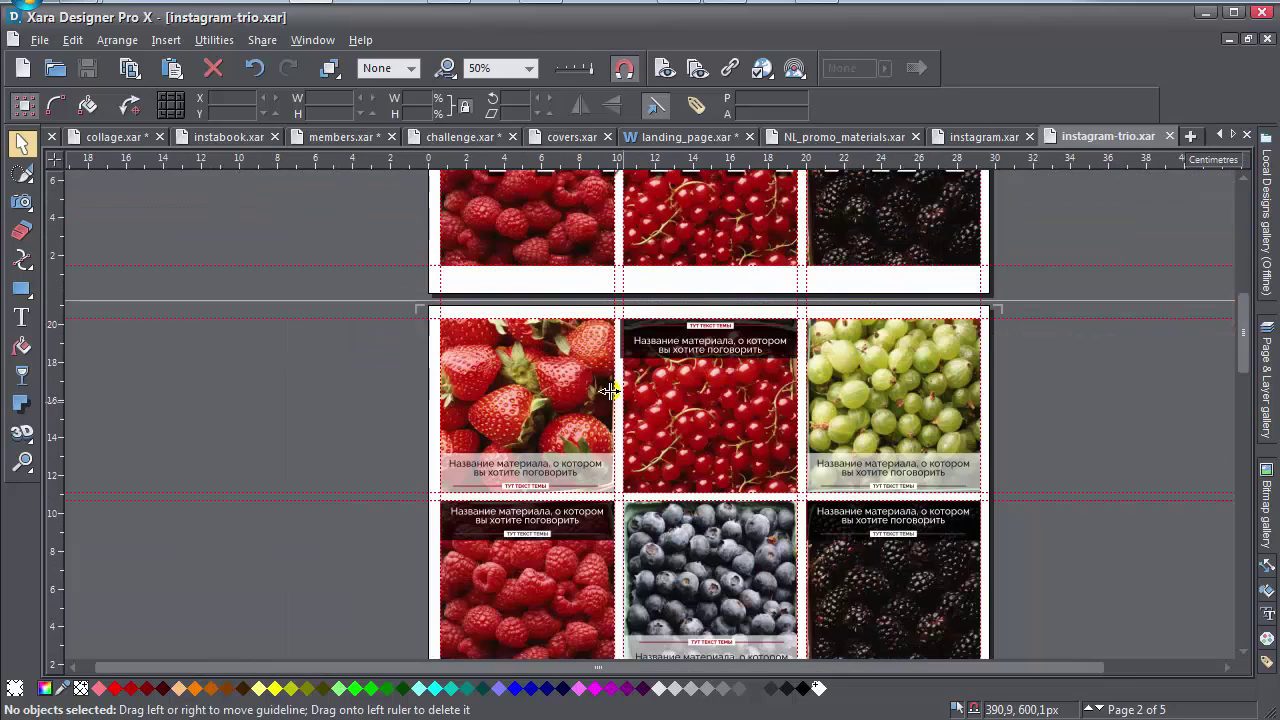
scroll(768, 426, up, 1)
scroll(644, 348, up, 3)
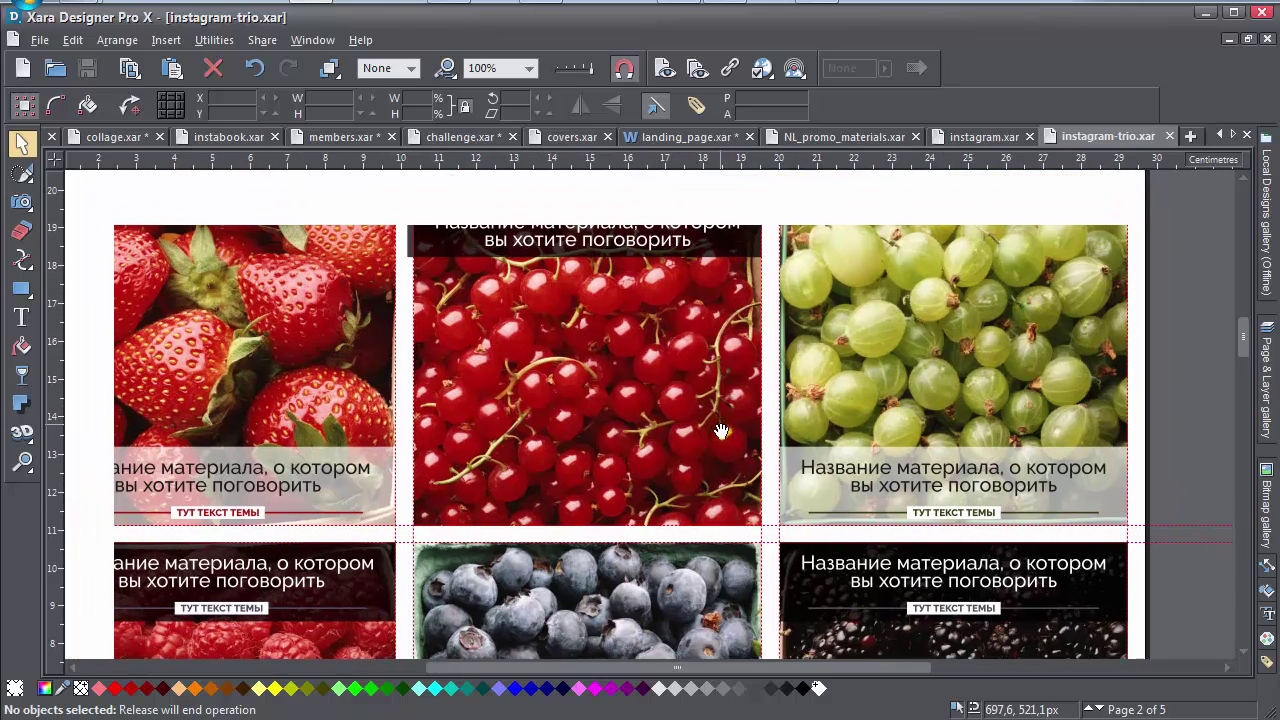
drag(722, 432, 767, 488)
click(676, 395)
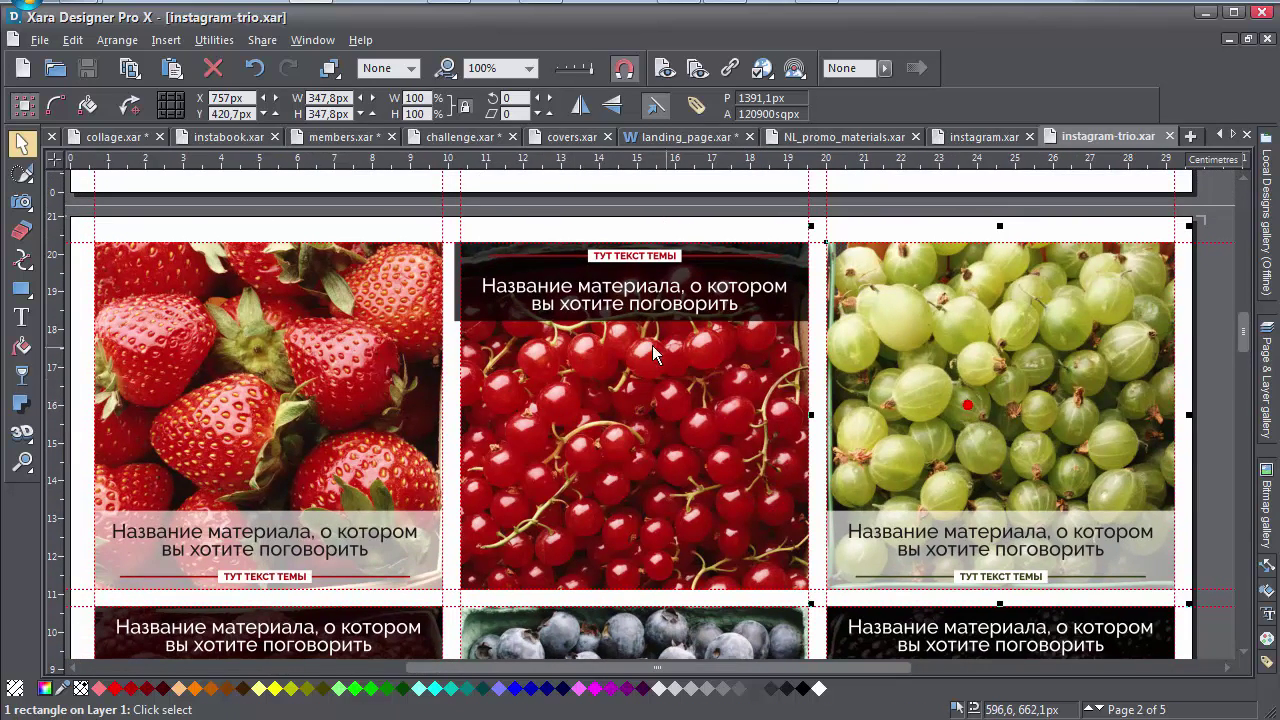
ctrl+click(452, 285)
drag(441, 279, 447, 320)
click(452, 443)
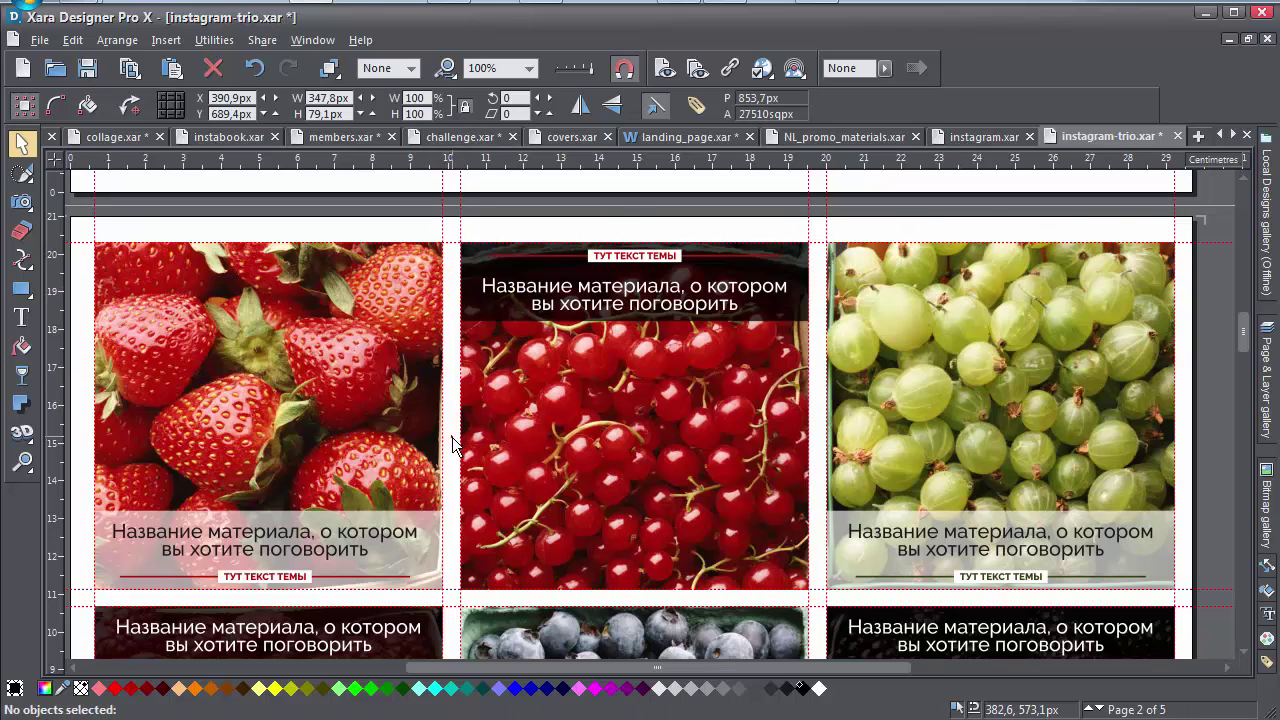
Examine both rows of the berry grid on page 2, including the title bands on every picture.
scroll(452, 443, down, 5)
scroll(452, 443, down, 5)
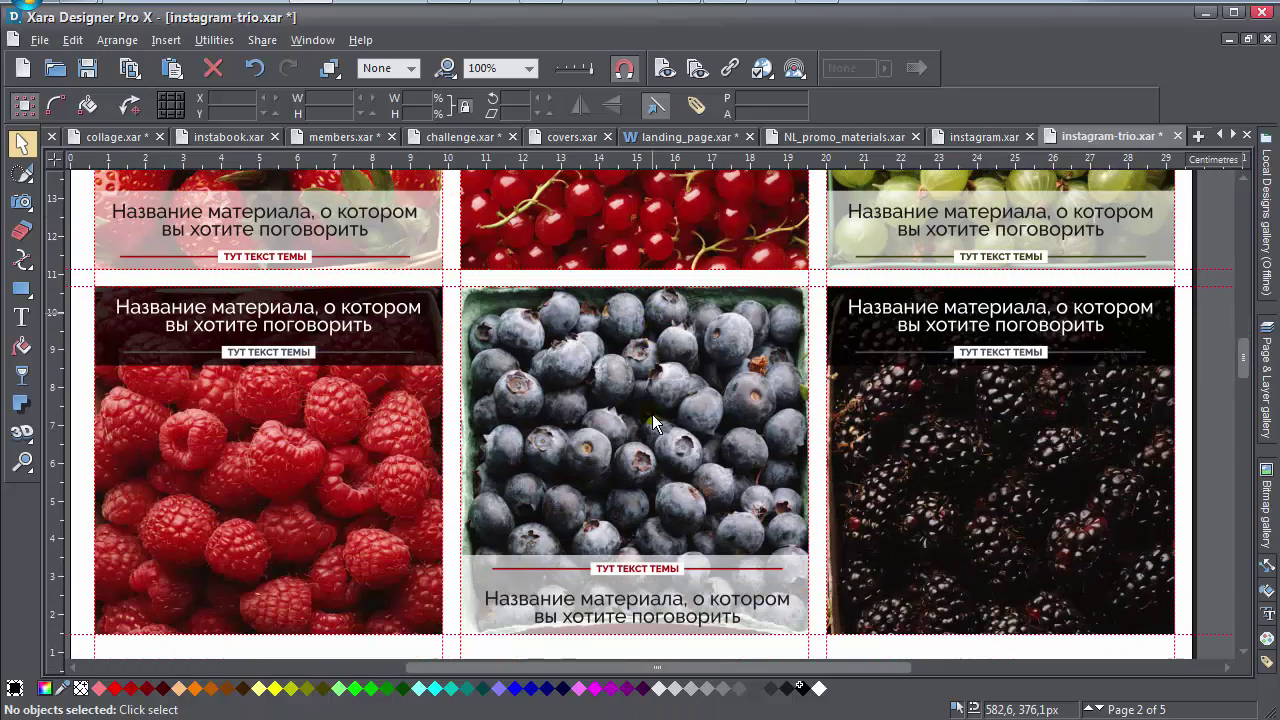
scroll(575, 521, up, 9)
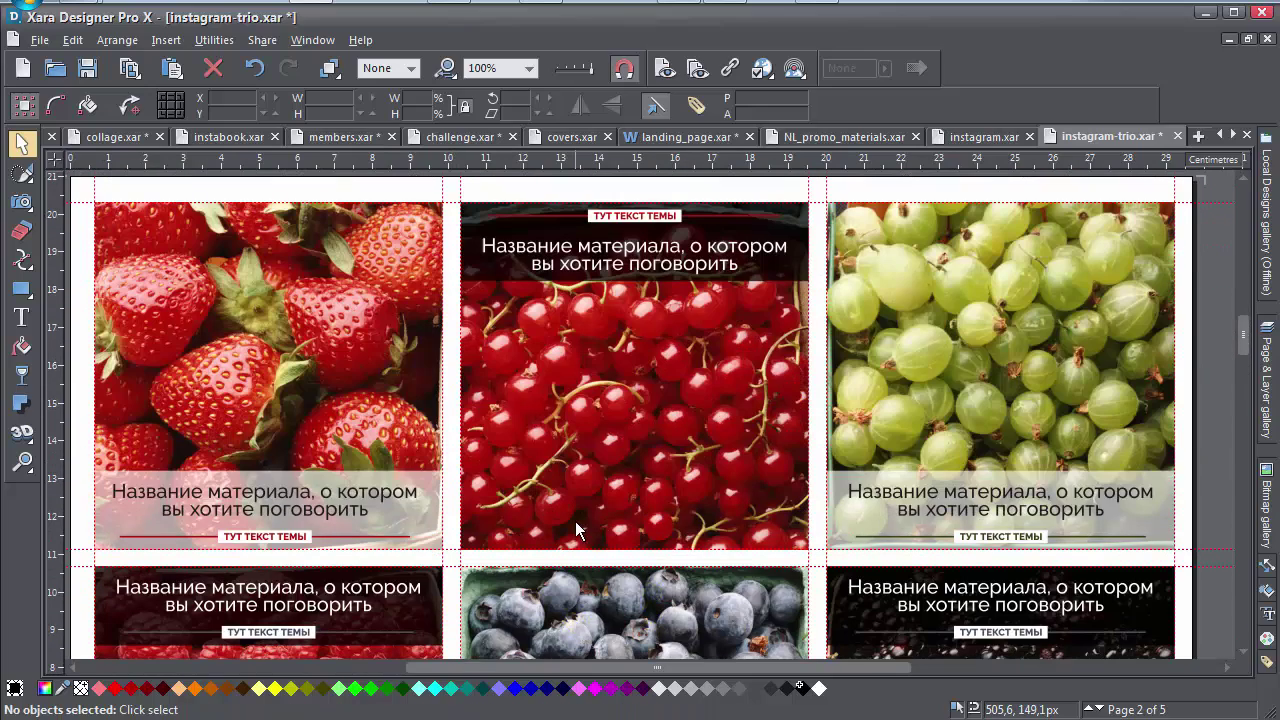
drag(422, 468, 554, 530)
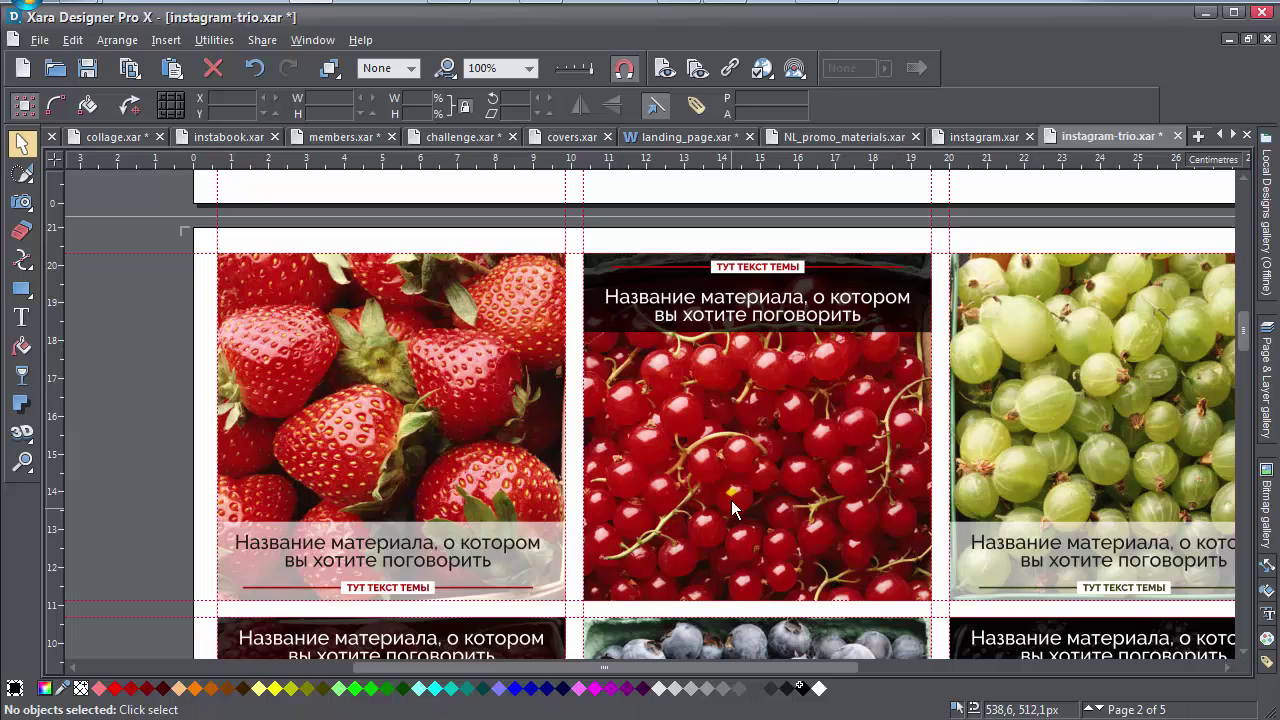
click(174, 422)
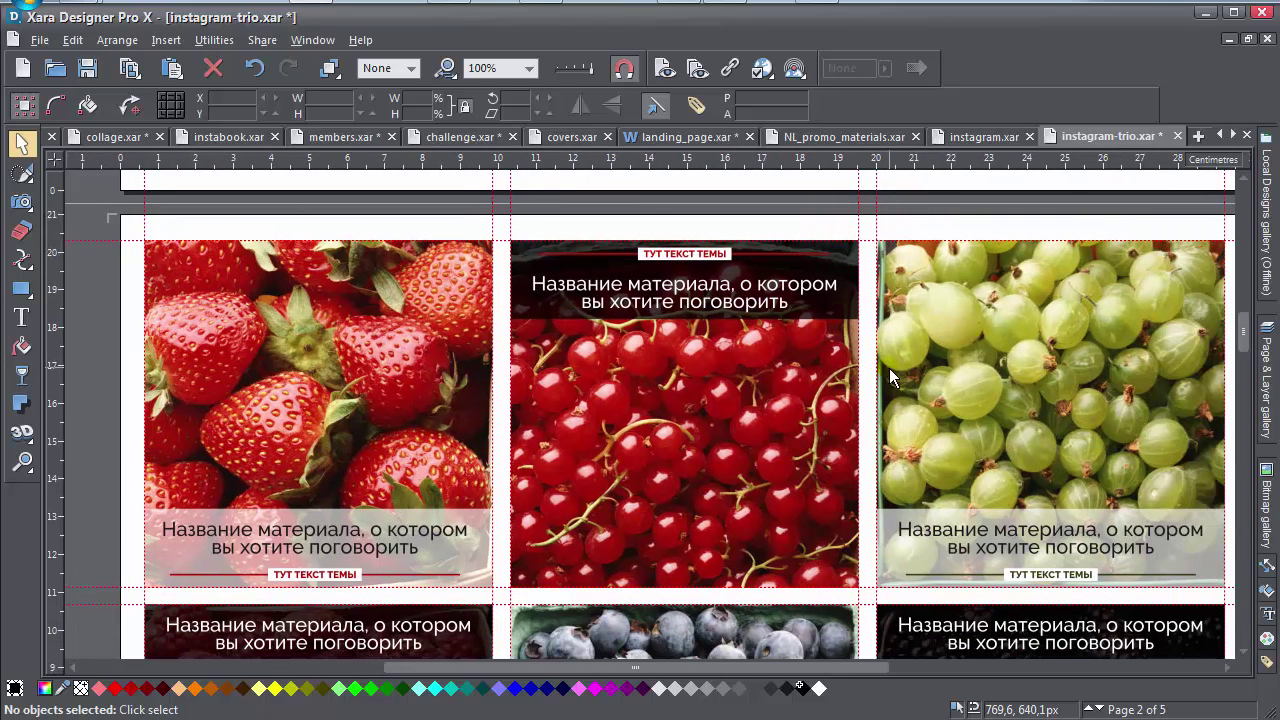
scroll(889, 368, down, 1)
scroll(903, 466, down, 2)
scroll(904, 470, up, 3)
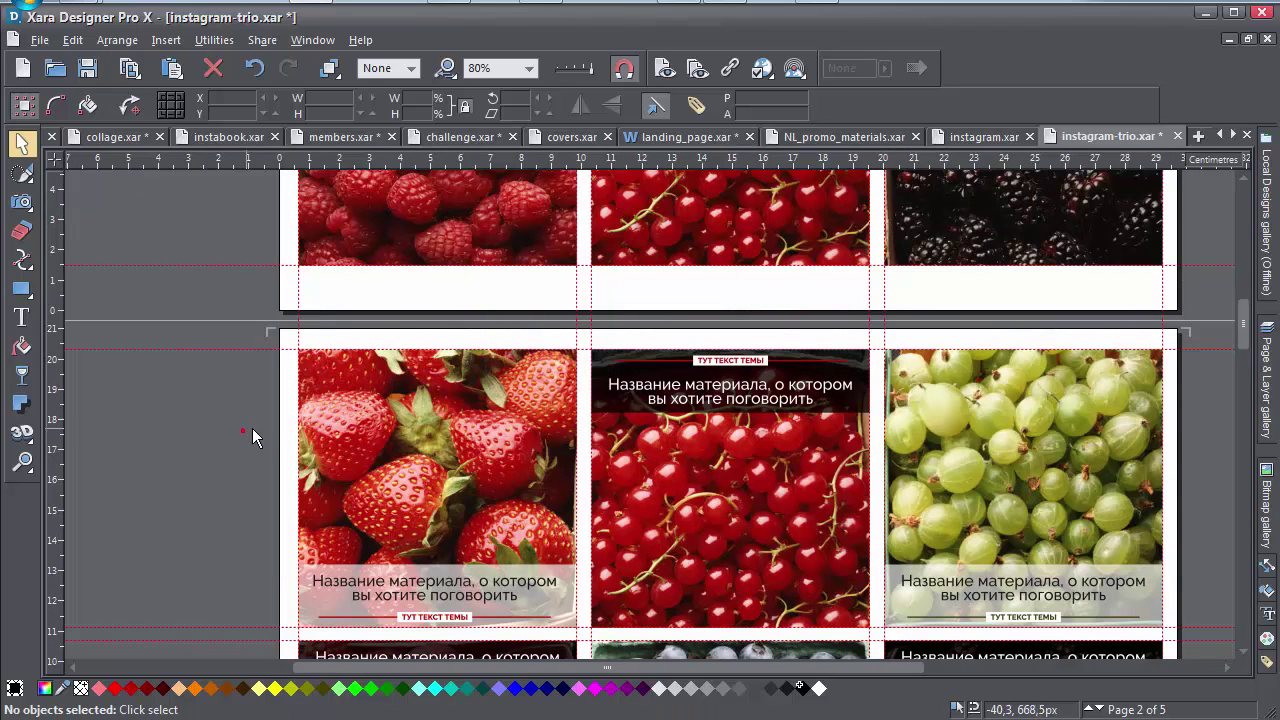
Try moving the large rectangle over the strawberry picture to the left, and undo the move.
click(437, 430)
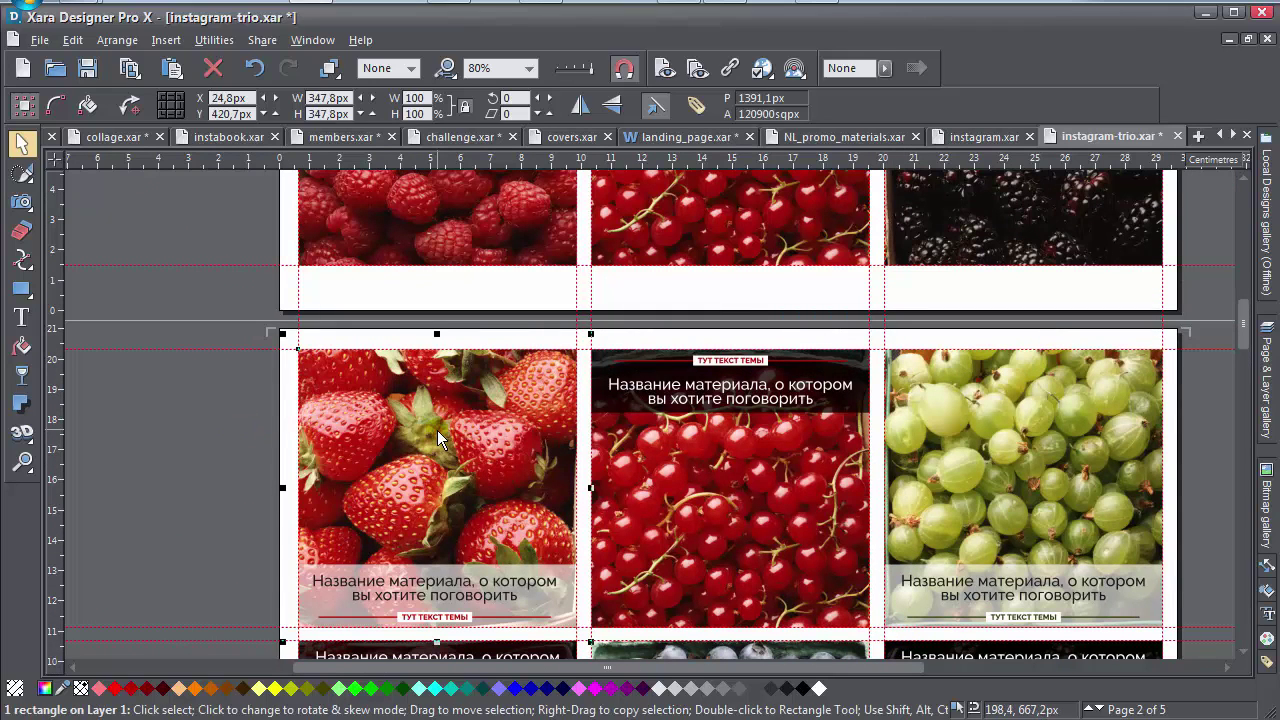
scroll(417, 476, up, 2)
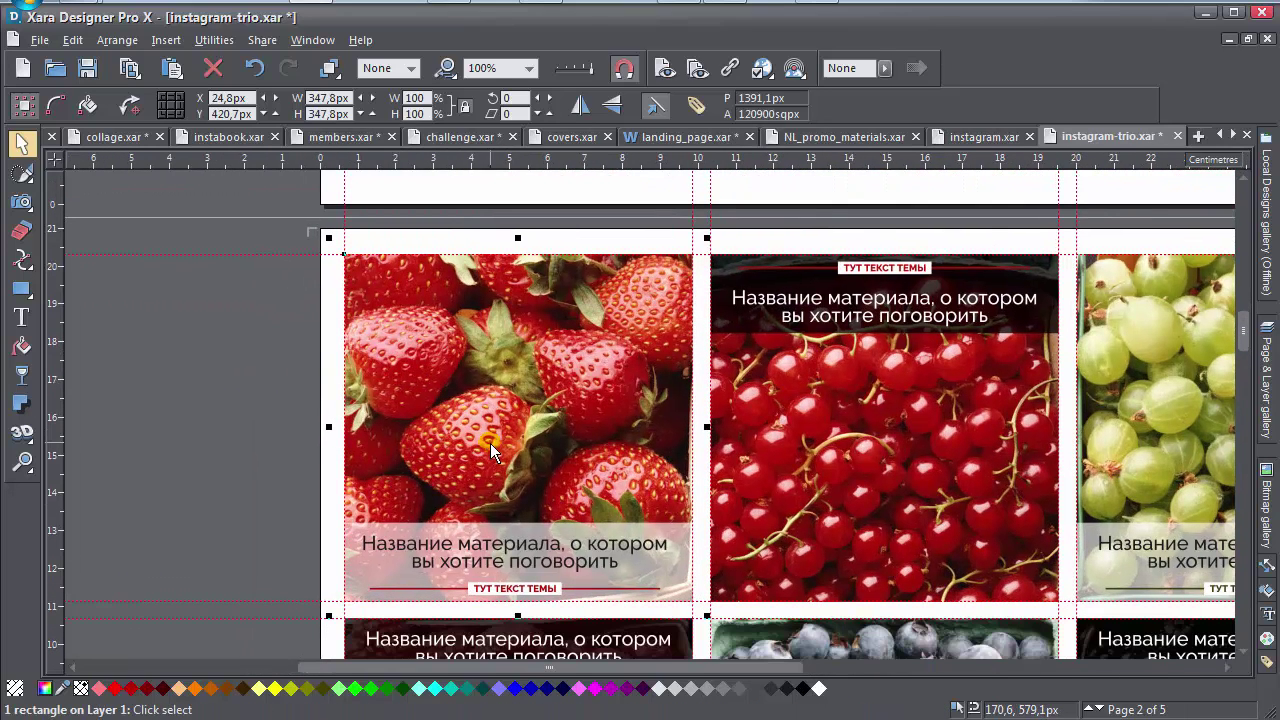
click(264, 433)
click(520, 370)
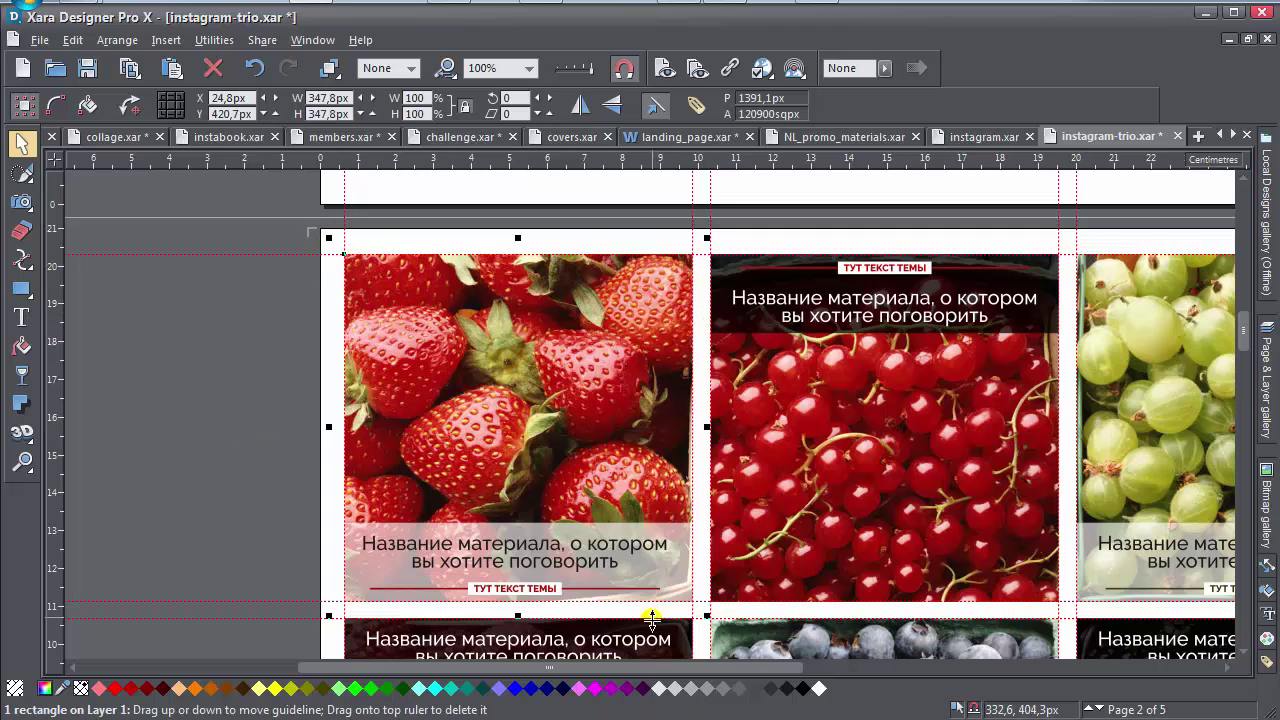
drag(561, 438, 286, 471)
key(ctrl+z)
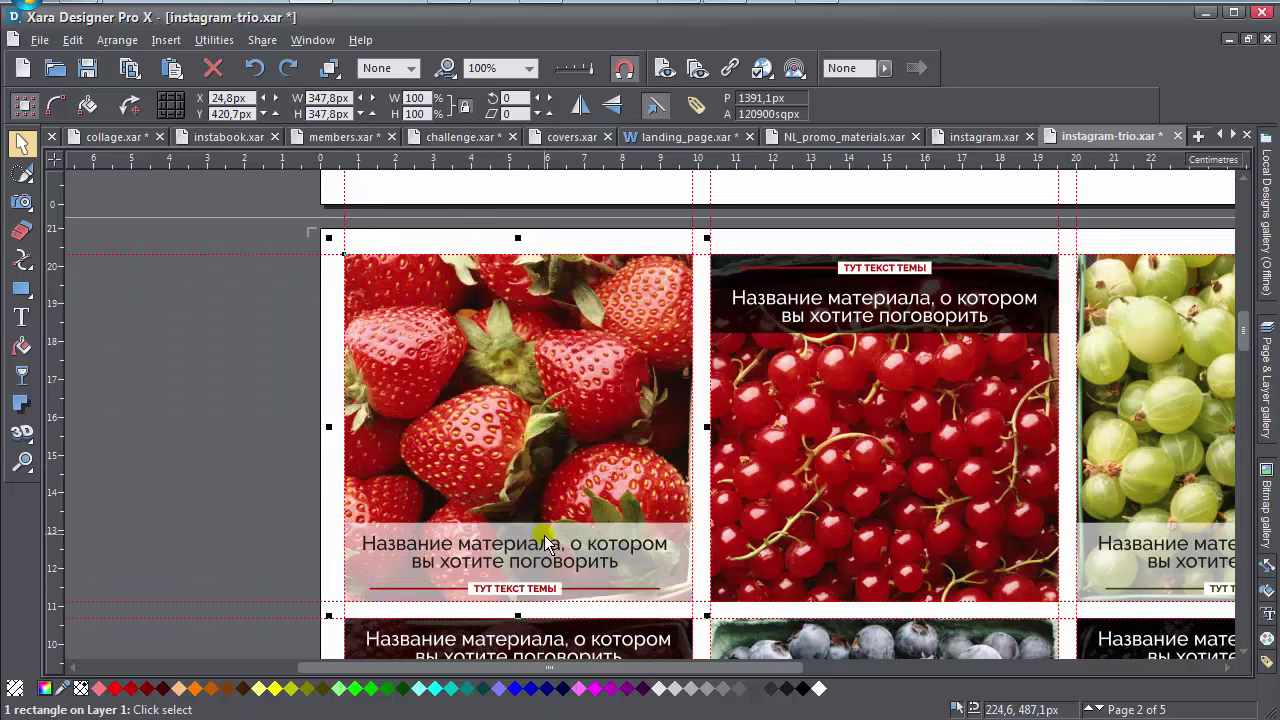
click(505, 317)
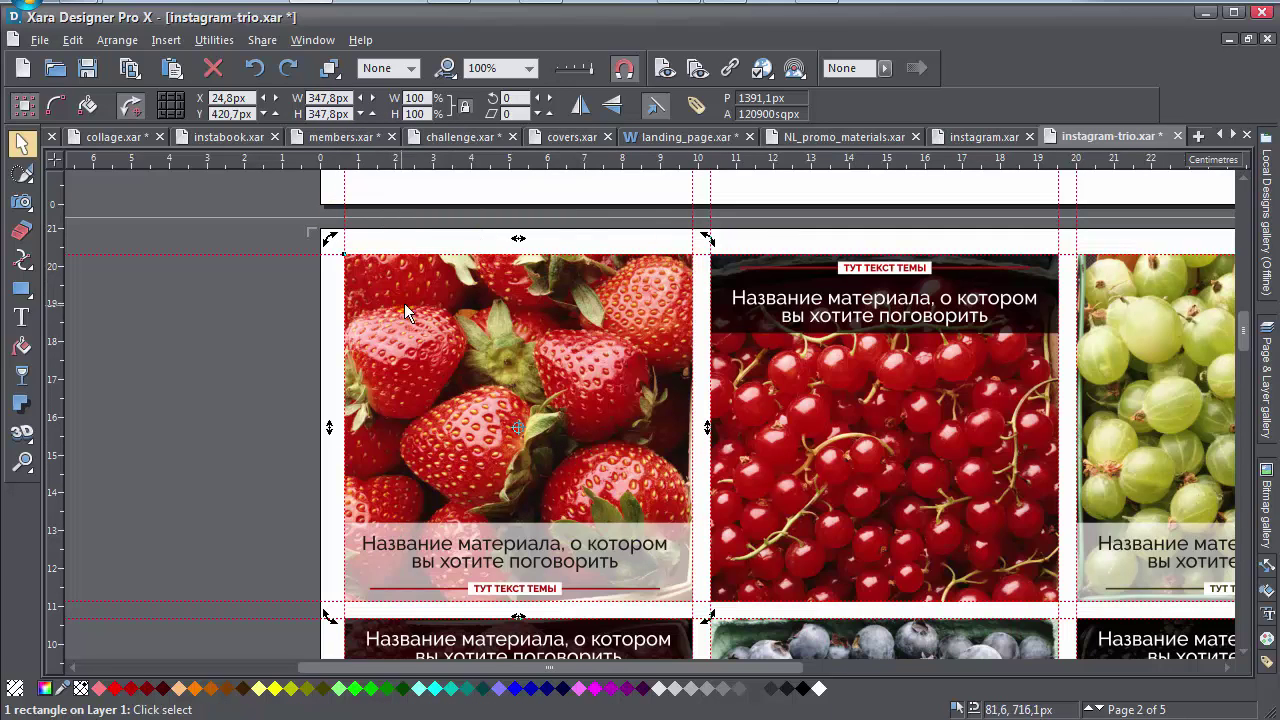
click(280, 322)
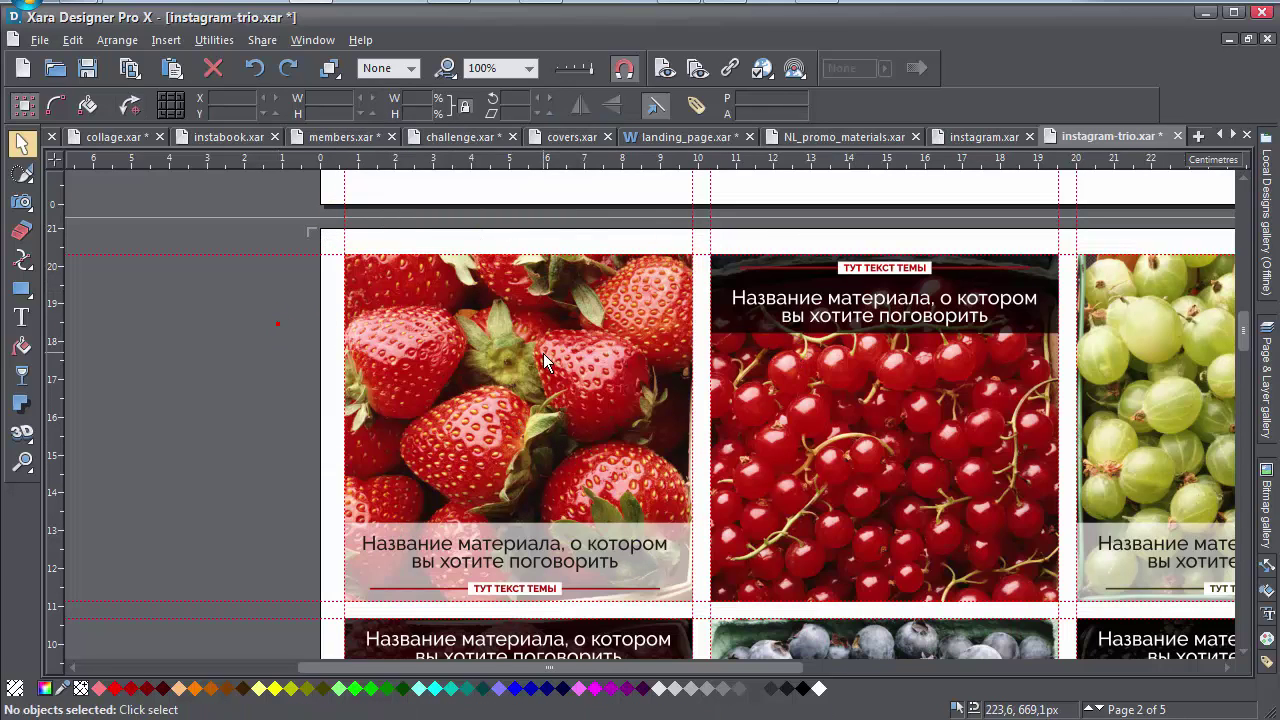
click(686, 318)
click(277, 496)
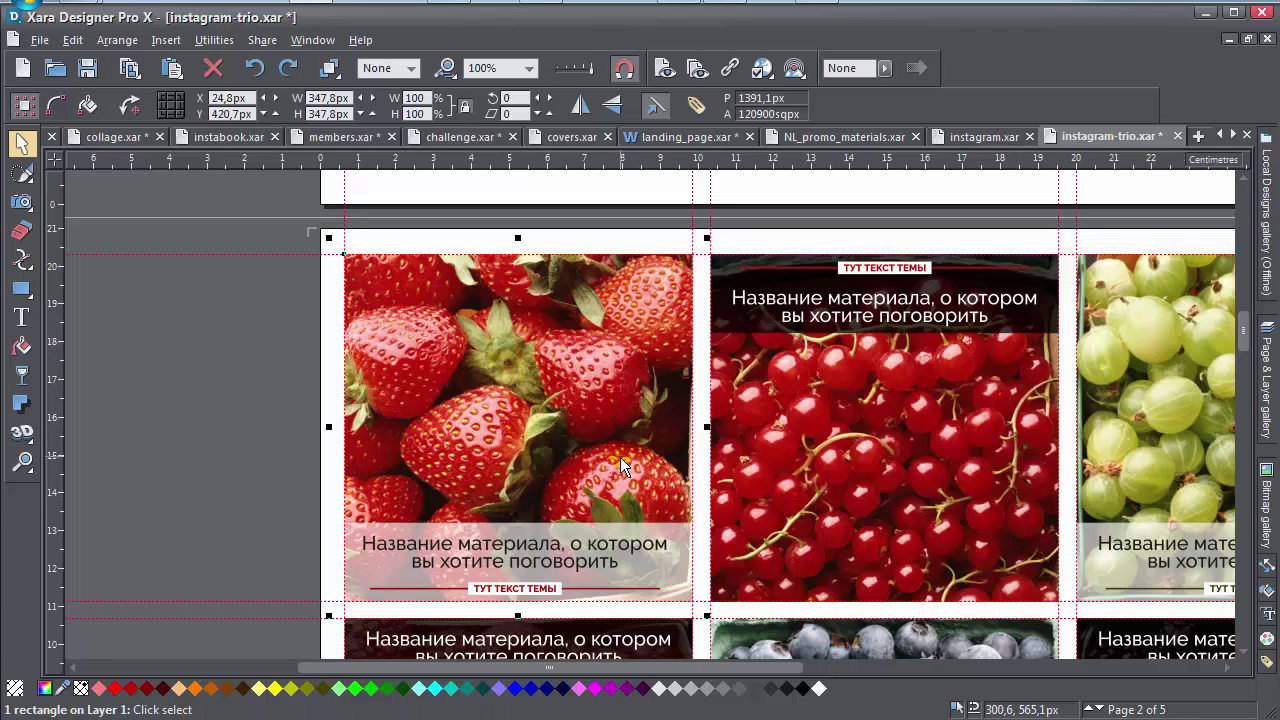
Start exporting the selected strawberry post as a JPEG file named 4654354 in the Blog folder.
click(39, 40)
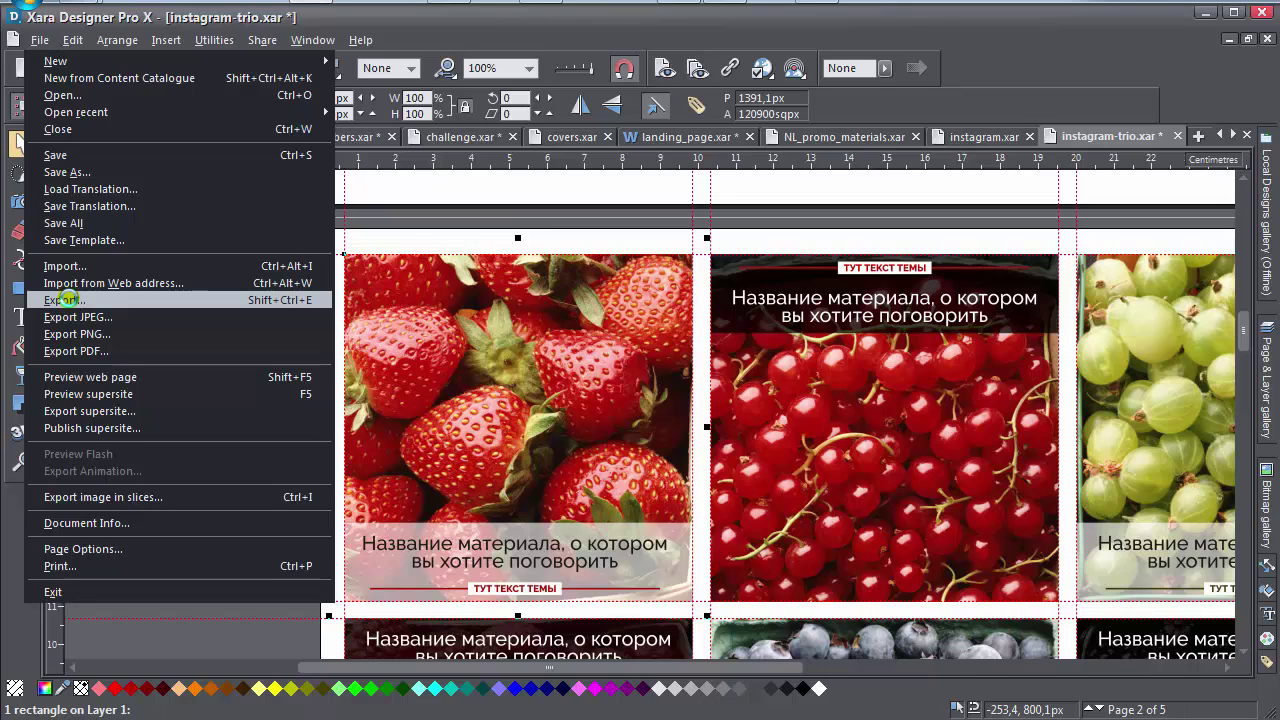
click(62, 299)
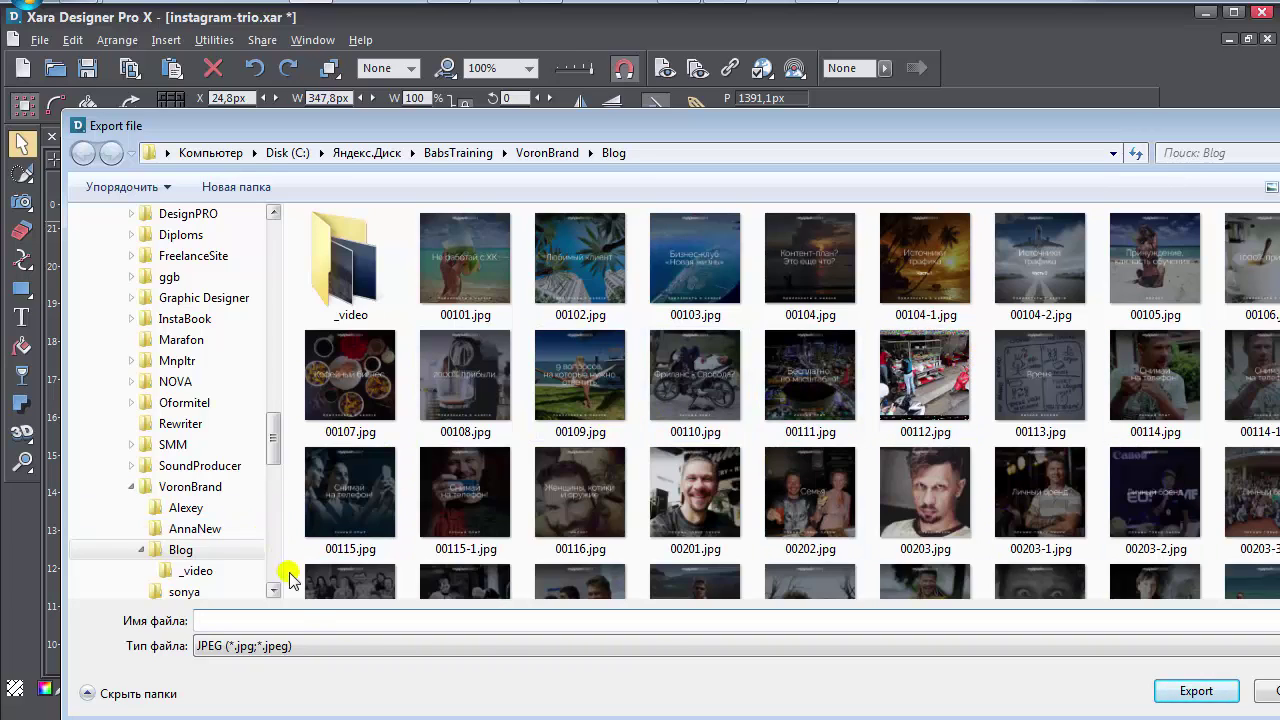
click(300, 620)
text(wet)
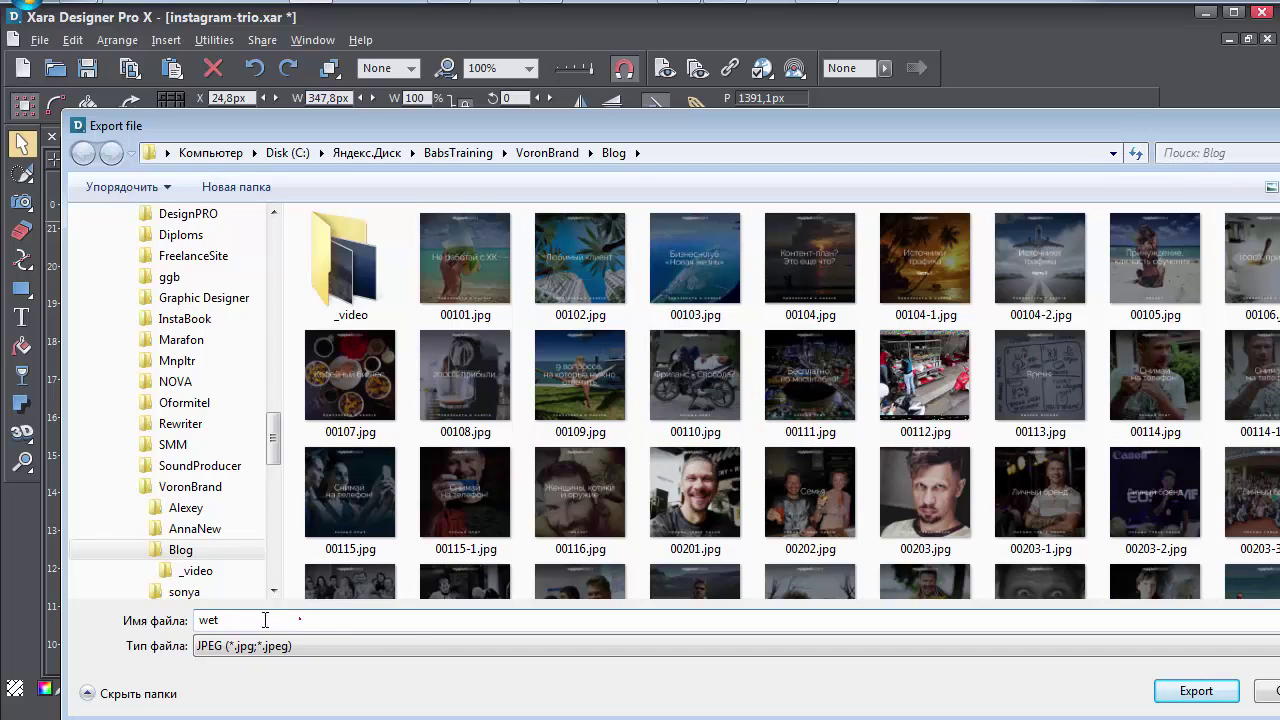
key(BackSpace)
key(BackSpace)
key(BackSpace)
text(4654354)
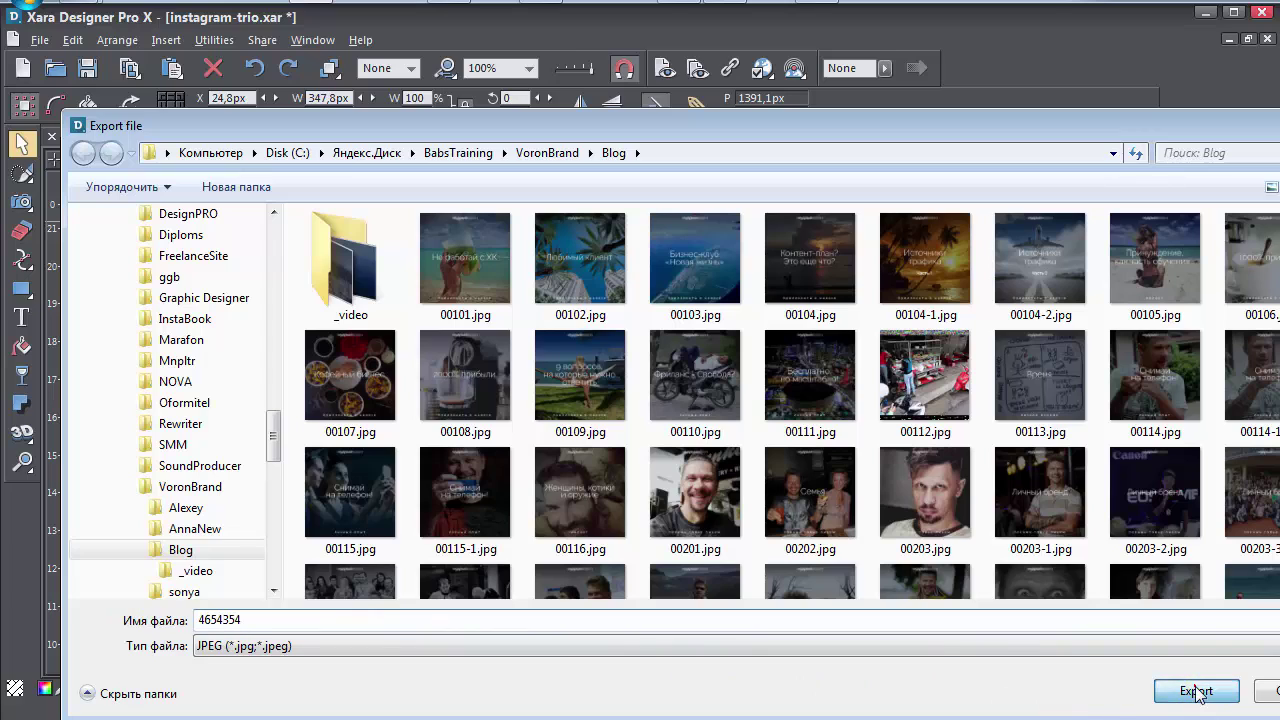
click(1197, 692)
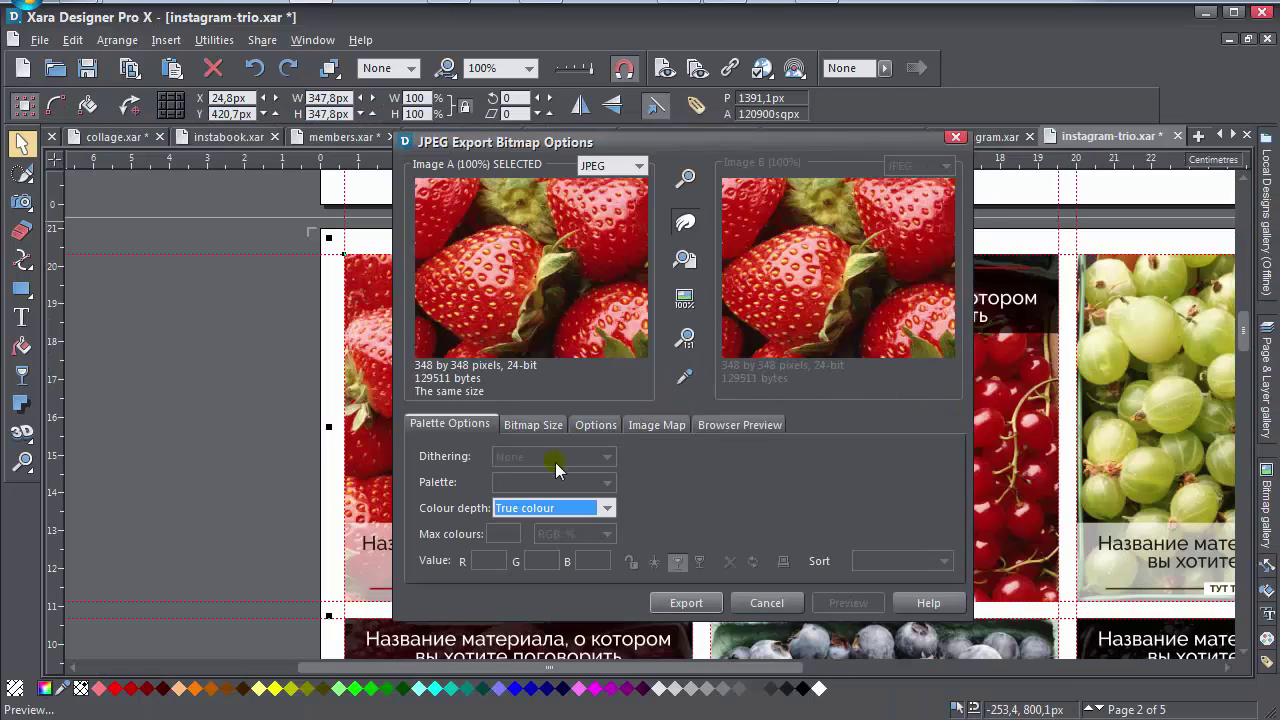
Set the export bitmap width to 1080 px for the selection and refresh the export preview.
drag(566, 150, 531, 127)
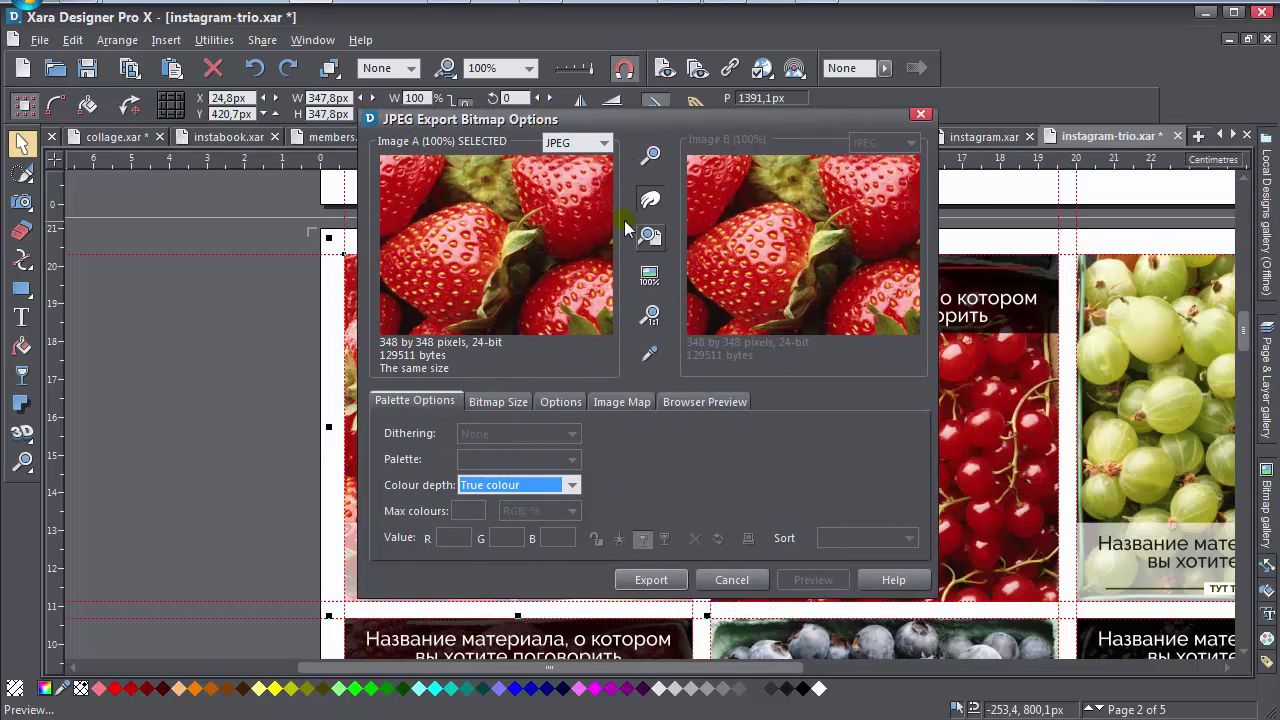
drag(542, 240, 522, 235)
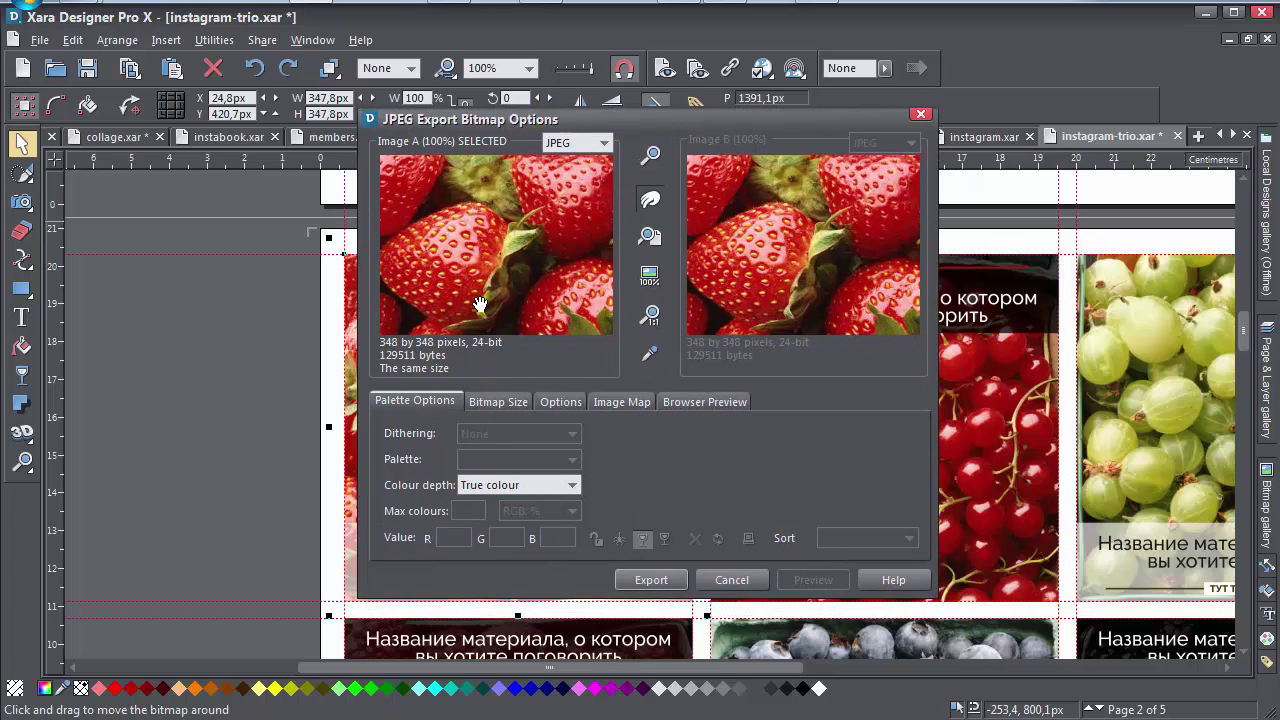
click(498, 401)
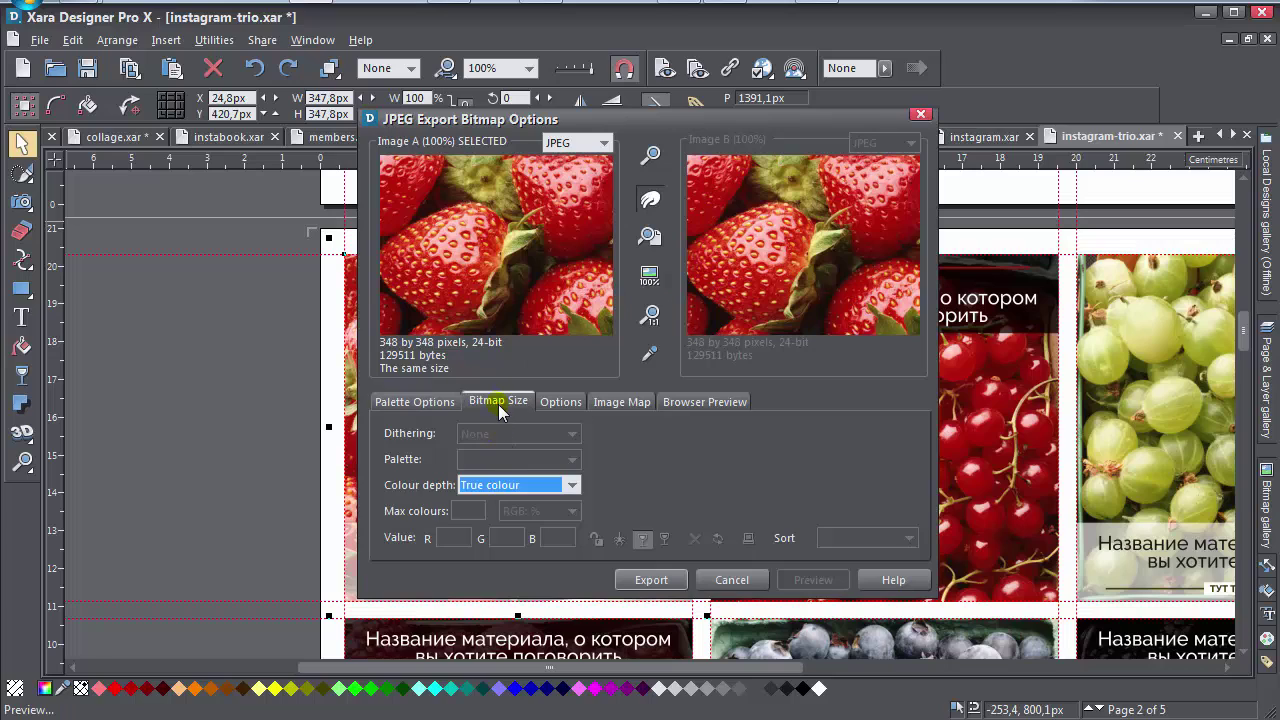
click(427, 403)
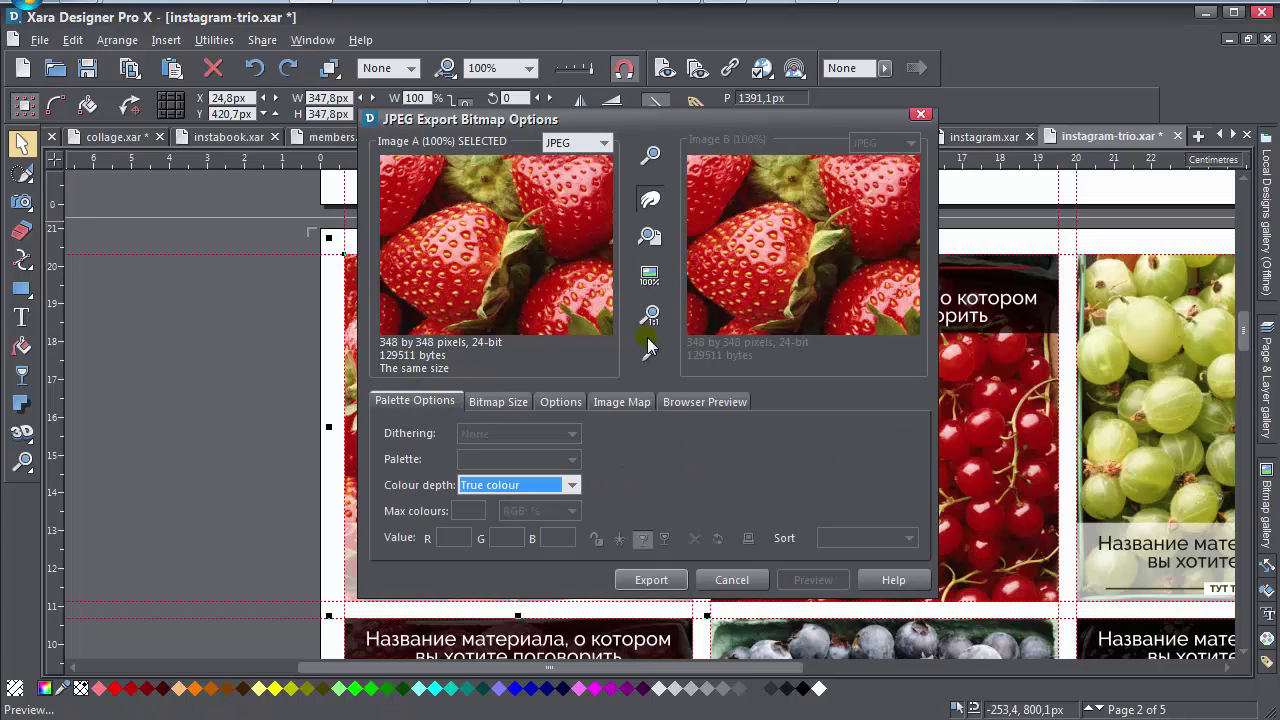
click(492, 403)
click(490, 405)
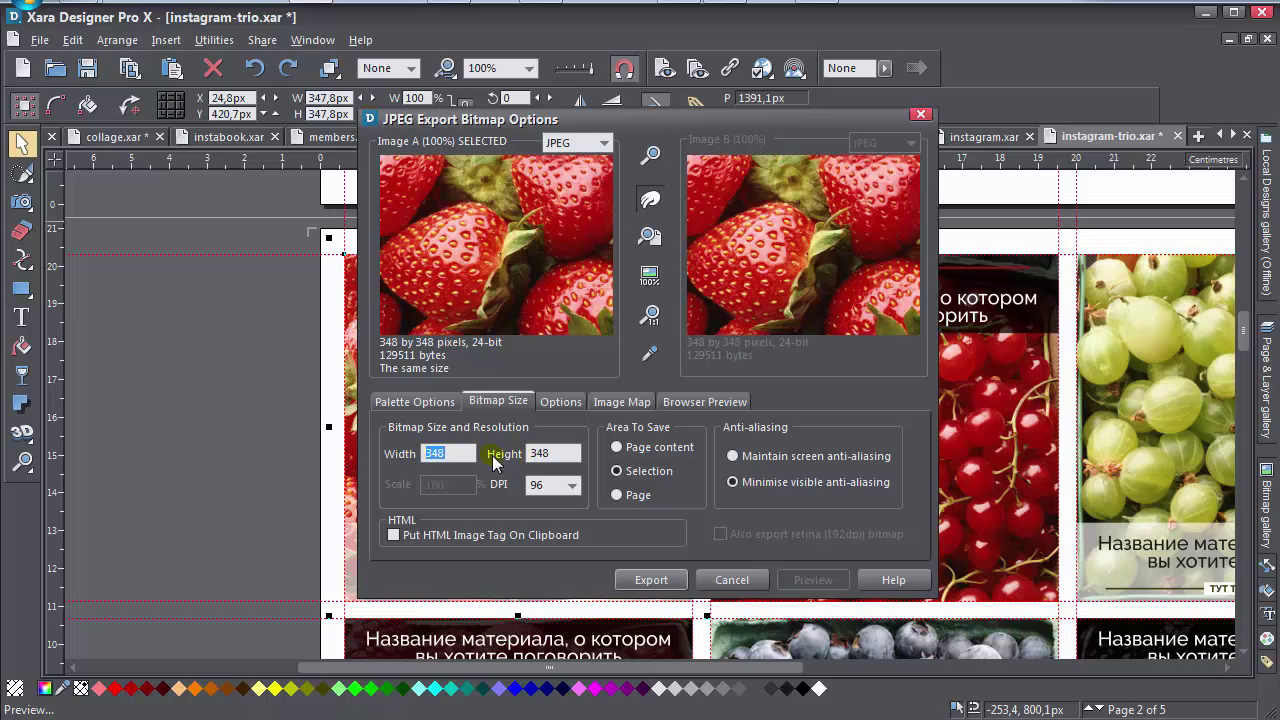
click(561, 450)
drag(444, 454, 389, 458)
text(1080)
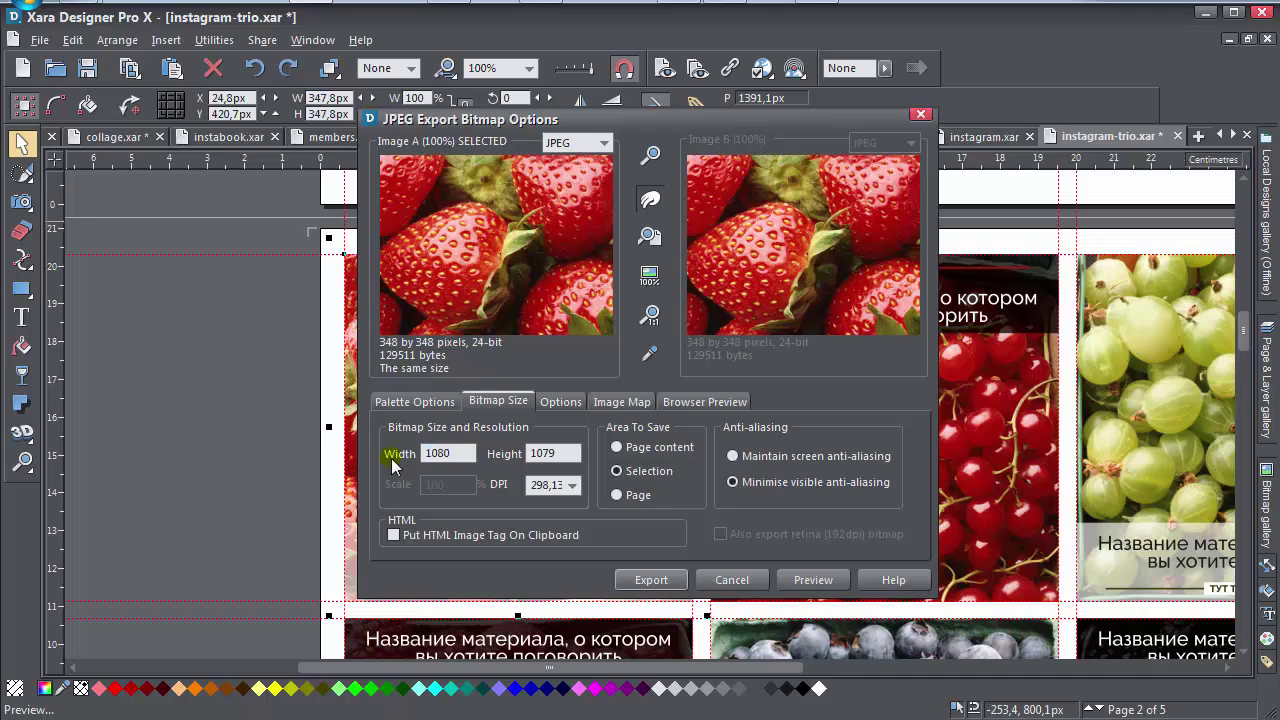
click(813, 580)
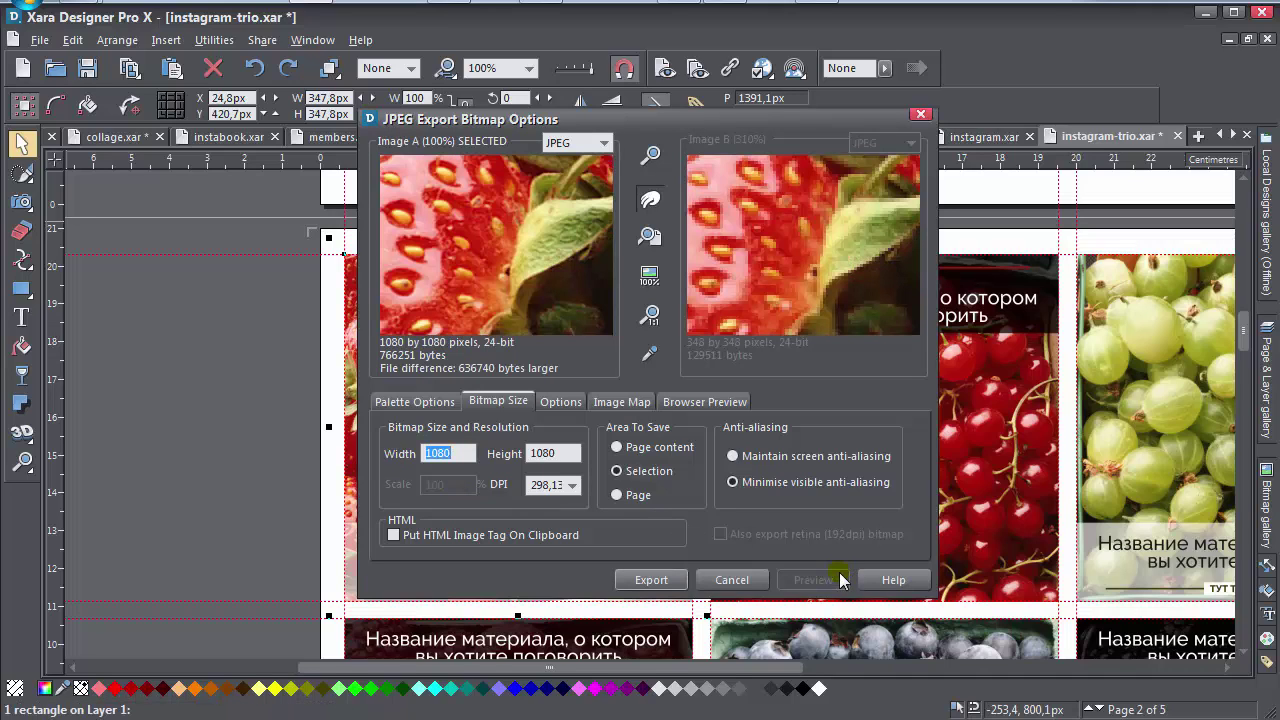
Inspect the 1080 px export preview at 1:1 scale and as a whole picture.
drag(516, 277, 388, 352)
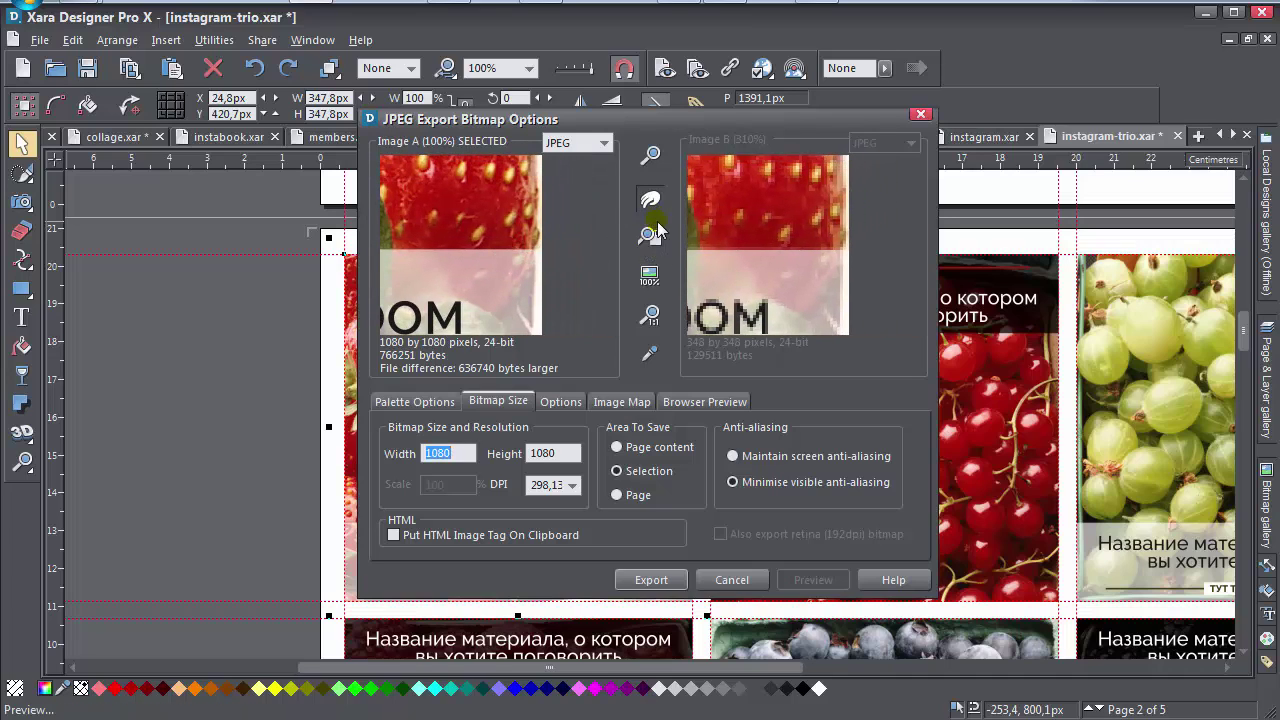
click(651, 315)
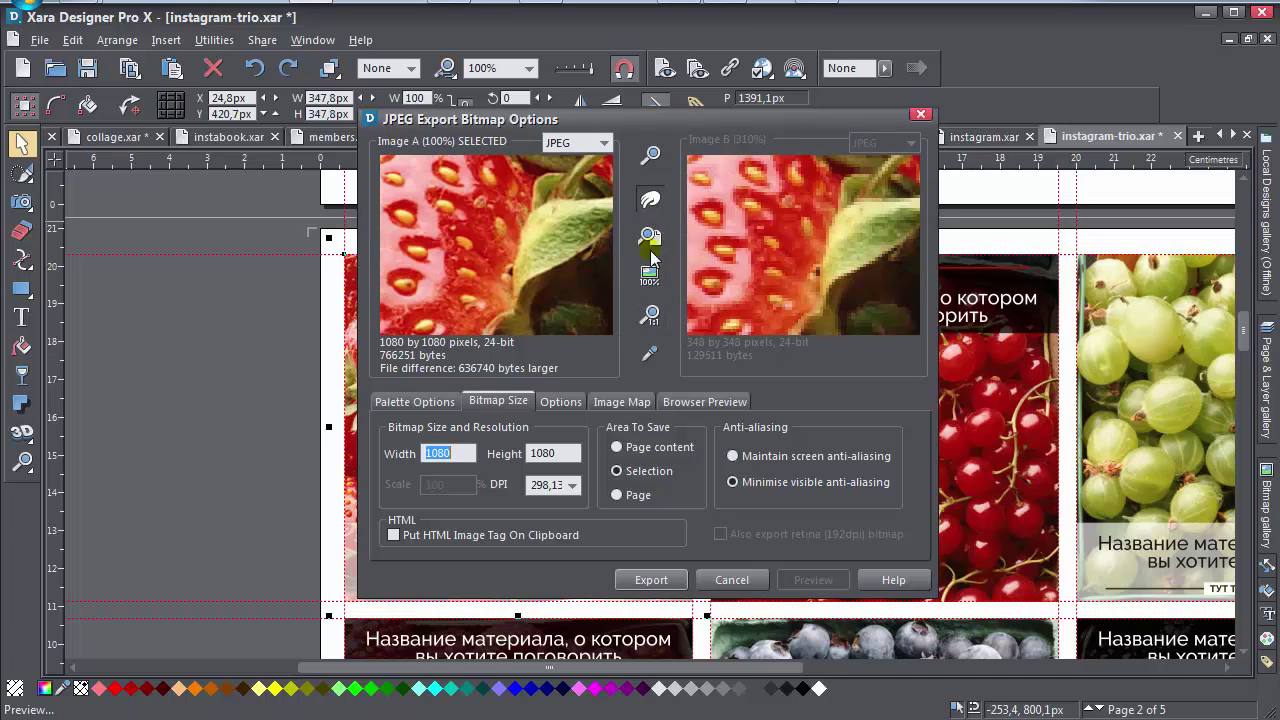
click(650, 236)
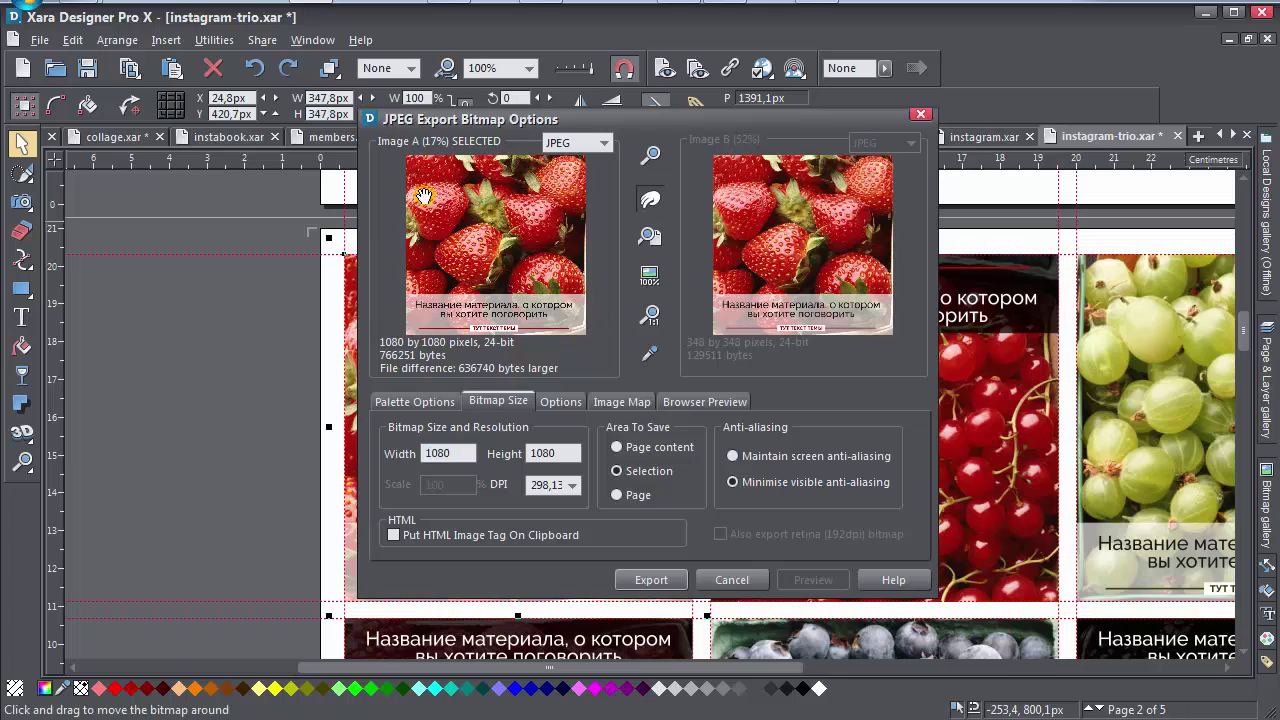
drag(433, 287, 522, 230)
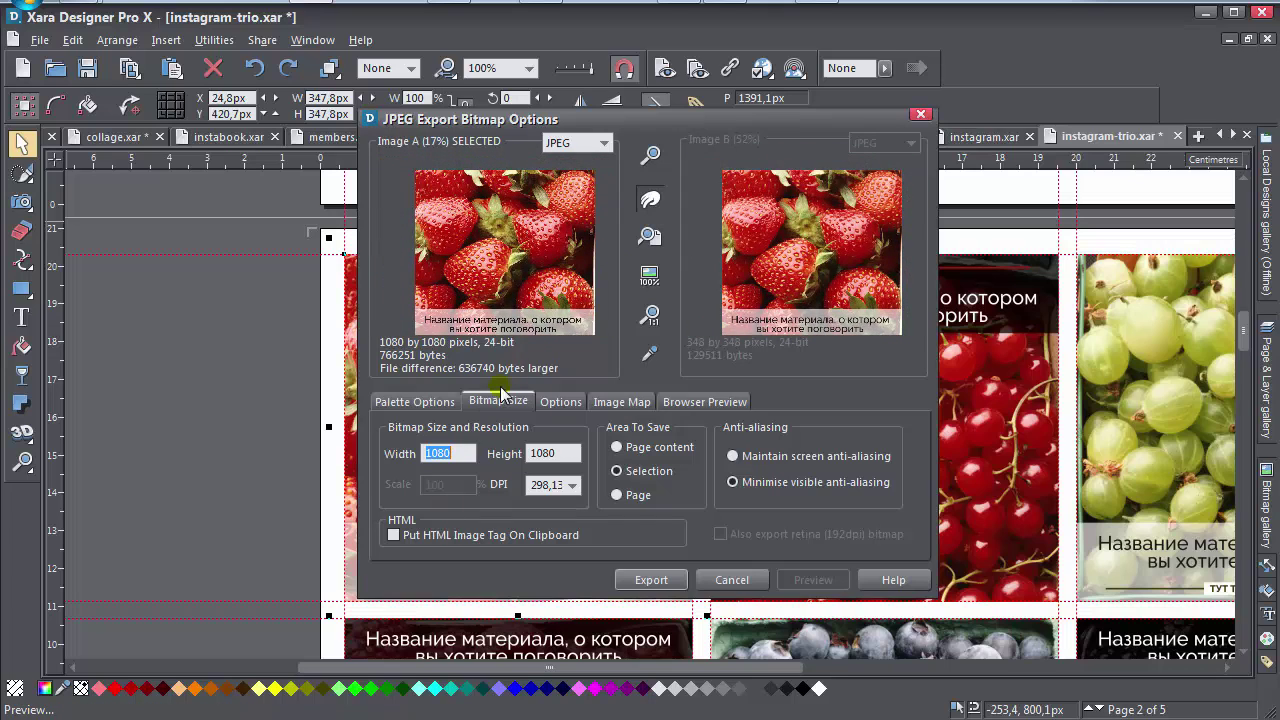
Set comparison image B to a width of 640 px and refresh its preview.
click(820, 307)
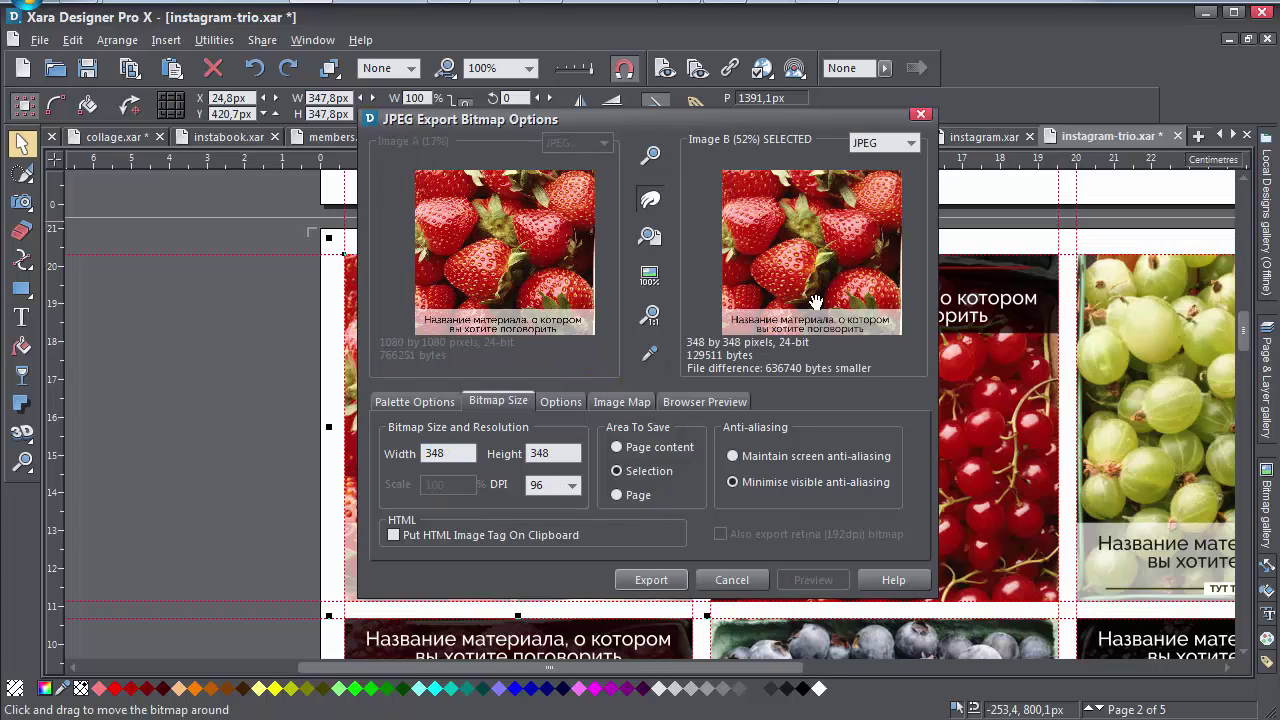
click(462, 453)
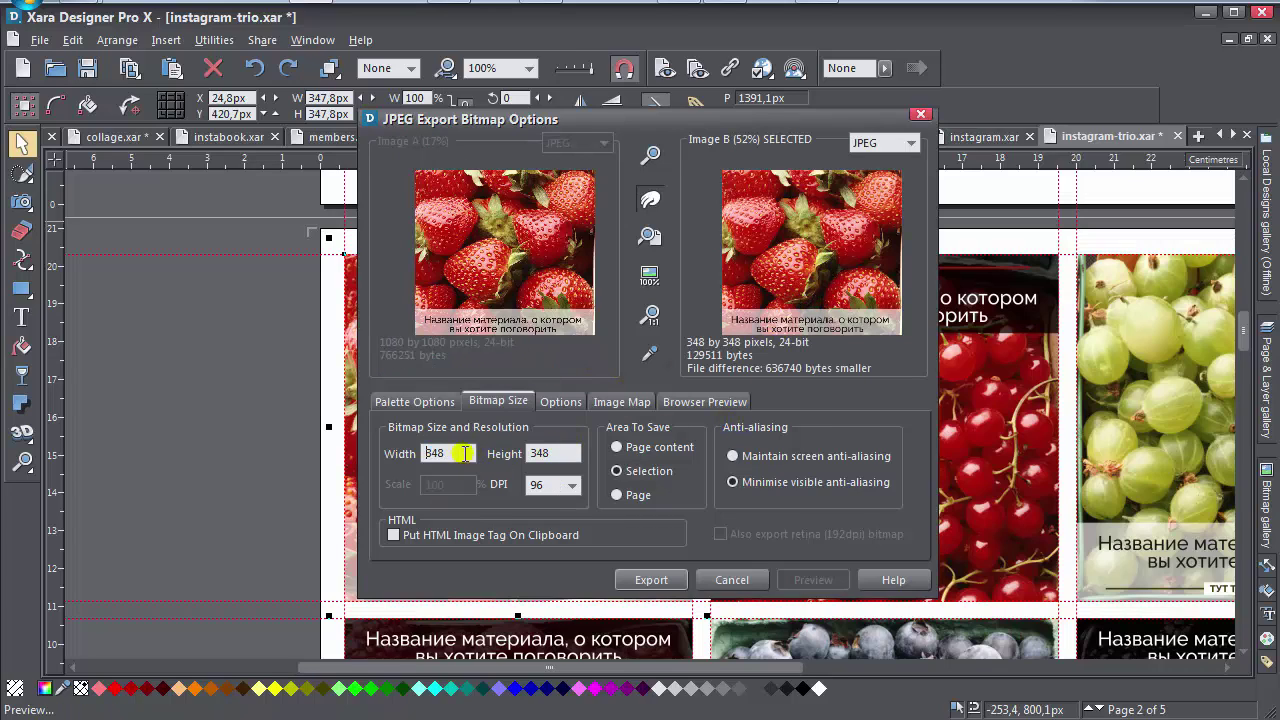
text(640)
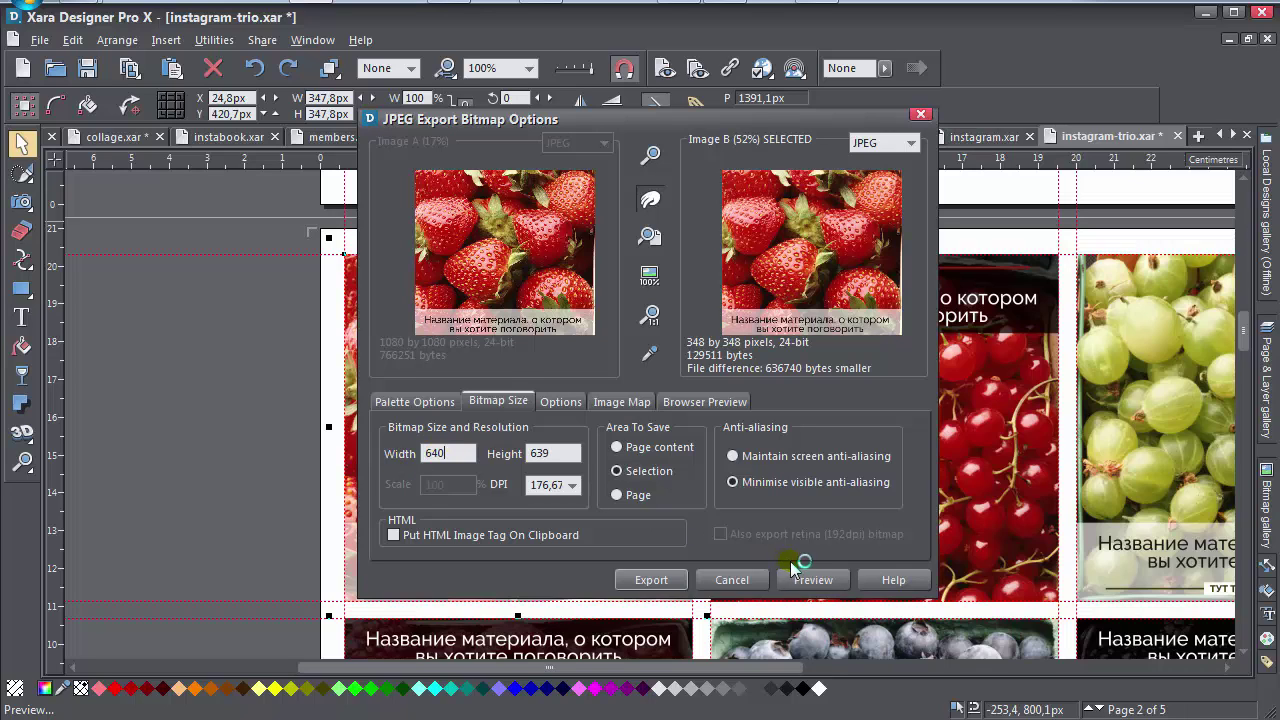
click(812, 579)
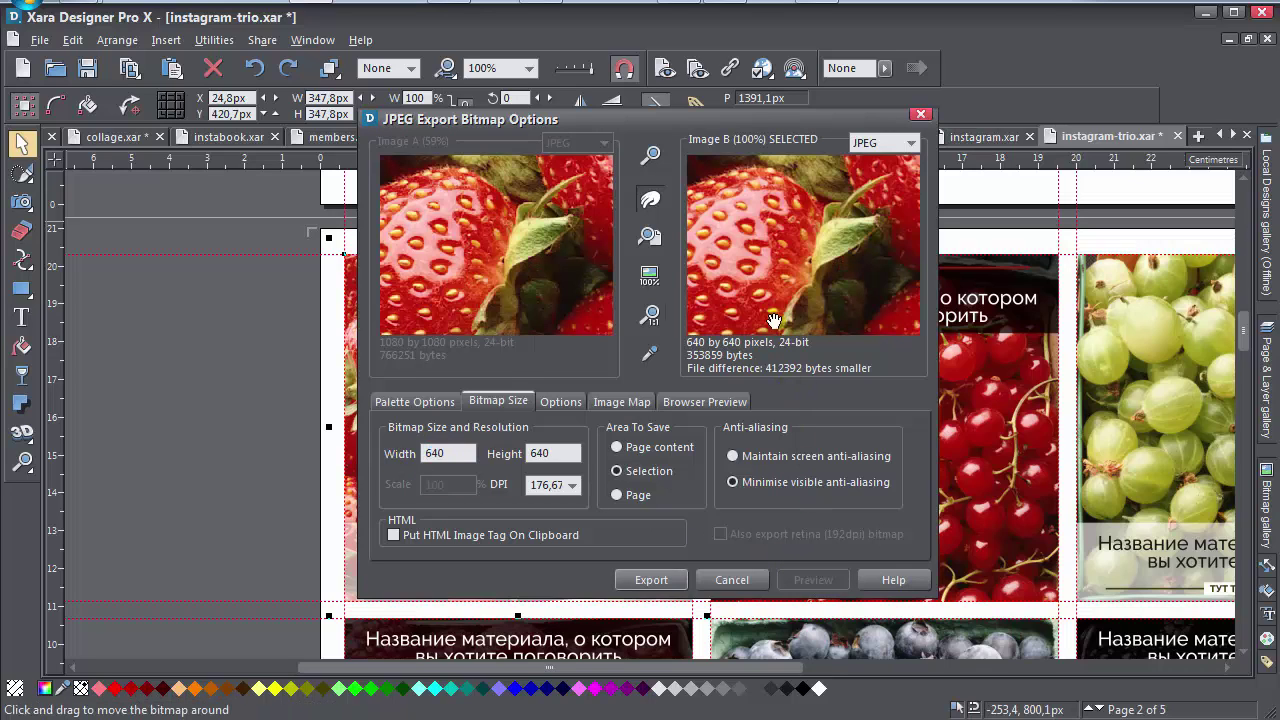
Compare the sharpness of the title text and strawberry details in the 1080 px and 640 px previews.
click(585, 275)
drag(545, 257, 465, 190)
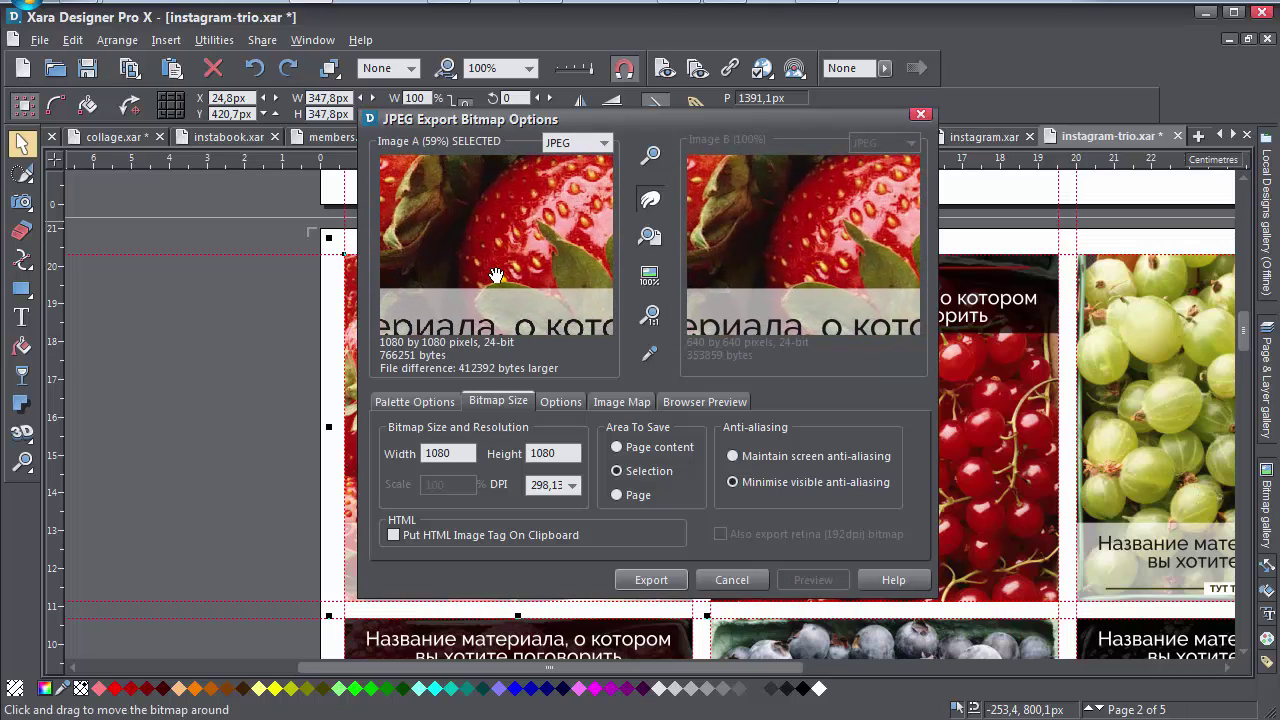
drag(494, 276, 528, 292)
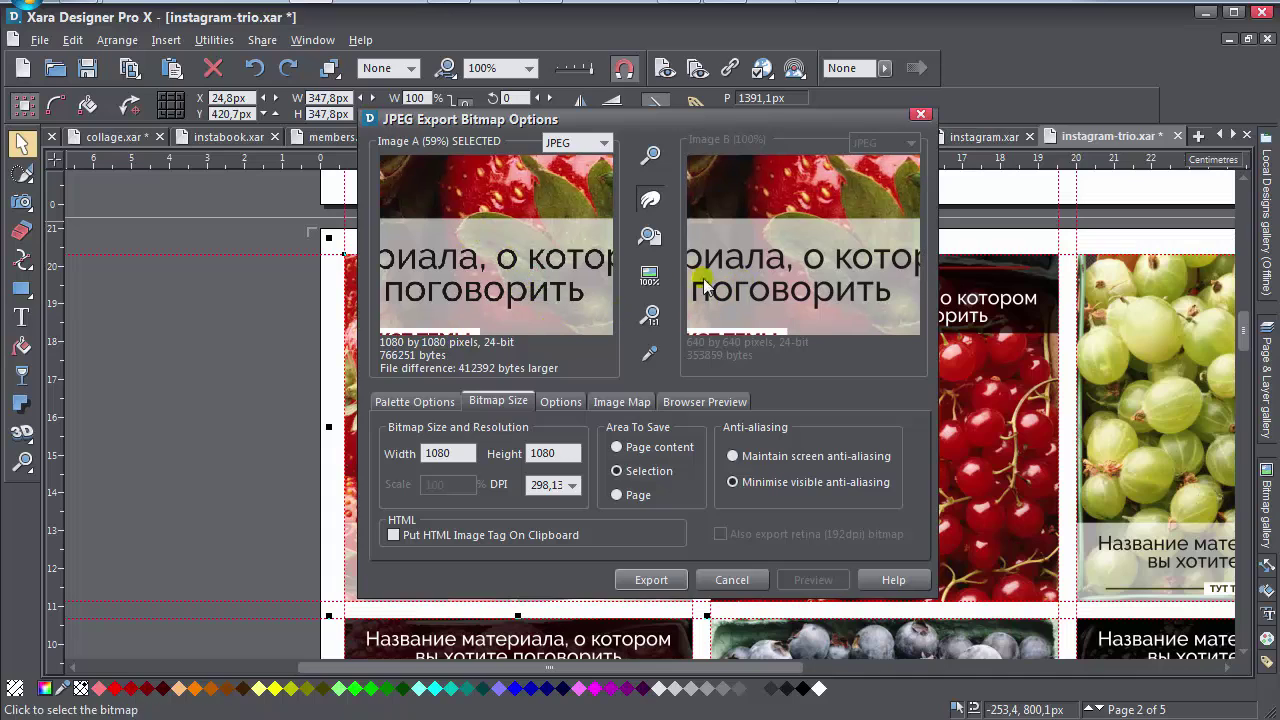
click(649, 275)
mouse_move(536, 303)
mouse_down()
mouse_move(499, 250)
mouse_move(515, 268)
mouse_move(443, 252)
mouse_move(522, 300)
mouse_move(527, 286)
mouse_up()
drag(461, 249, 489, 239)
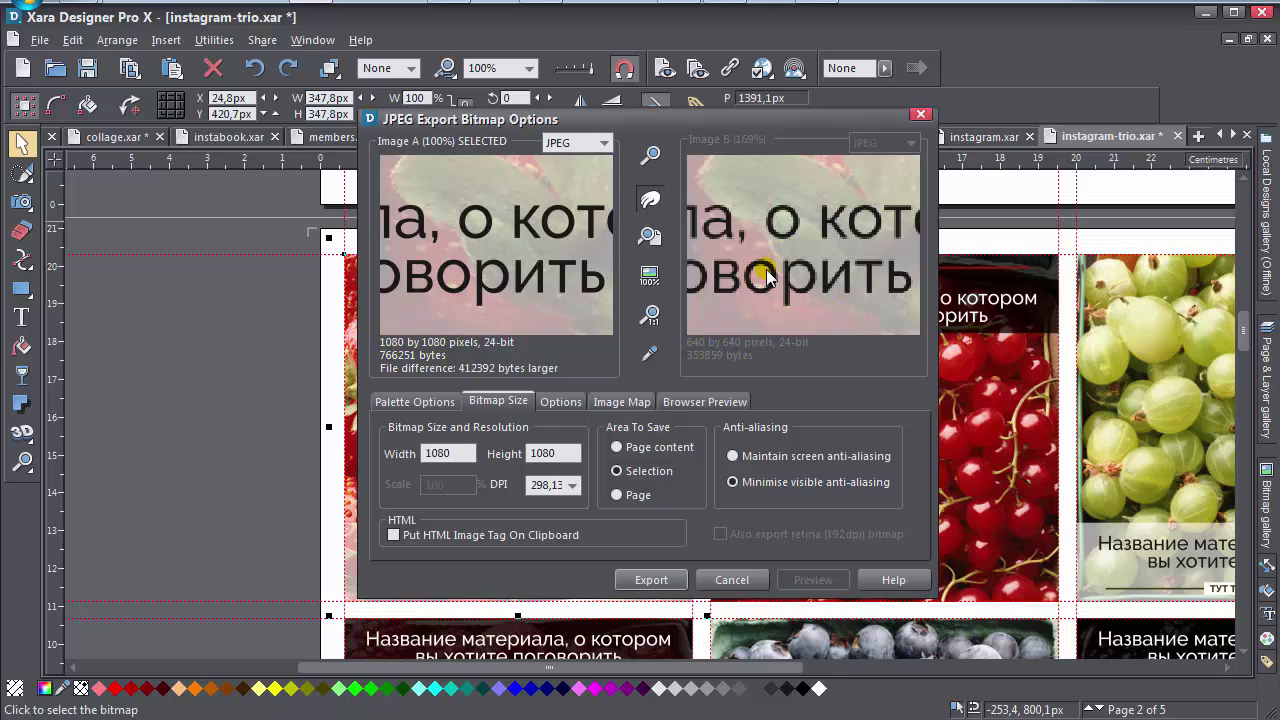
drag(762, 272, 768, 242)
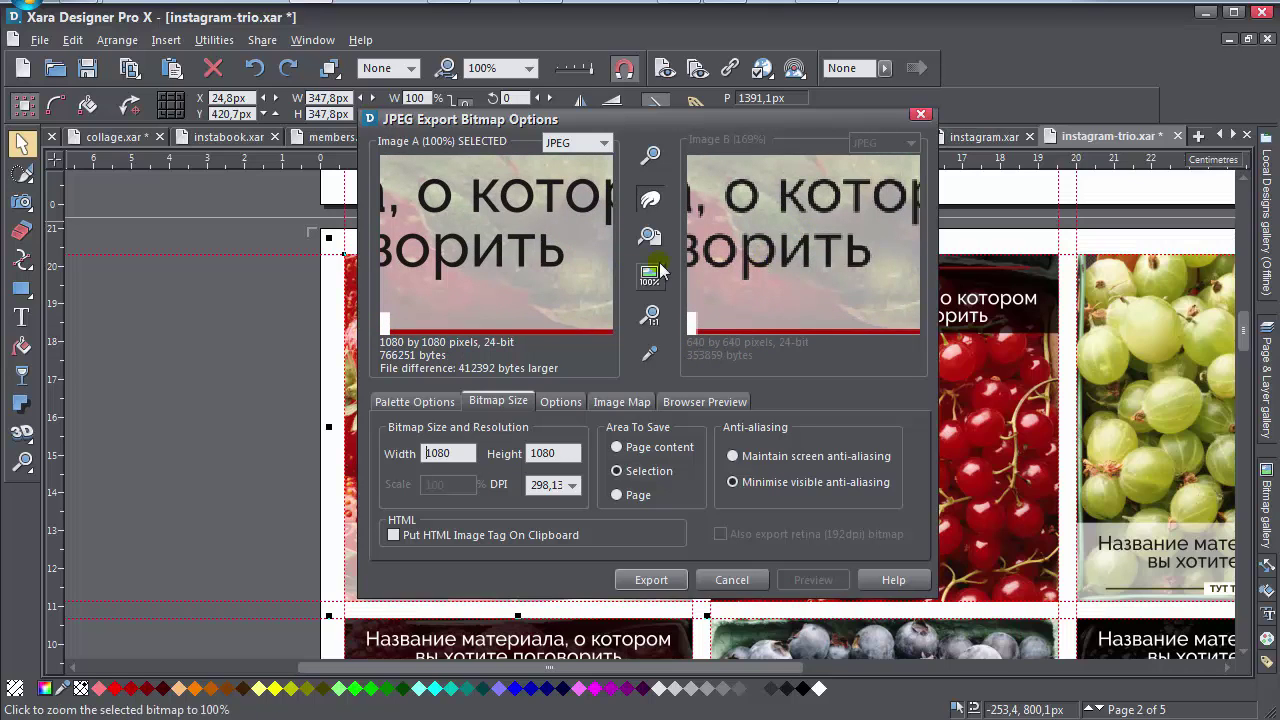
drag(400, 240, 520, 198)
click(817, 257)
drag(775, 232, 740, 212)
click(523, 278)
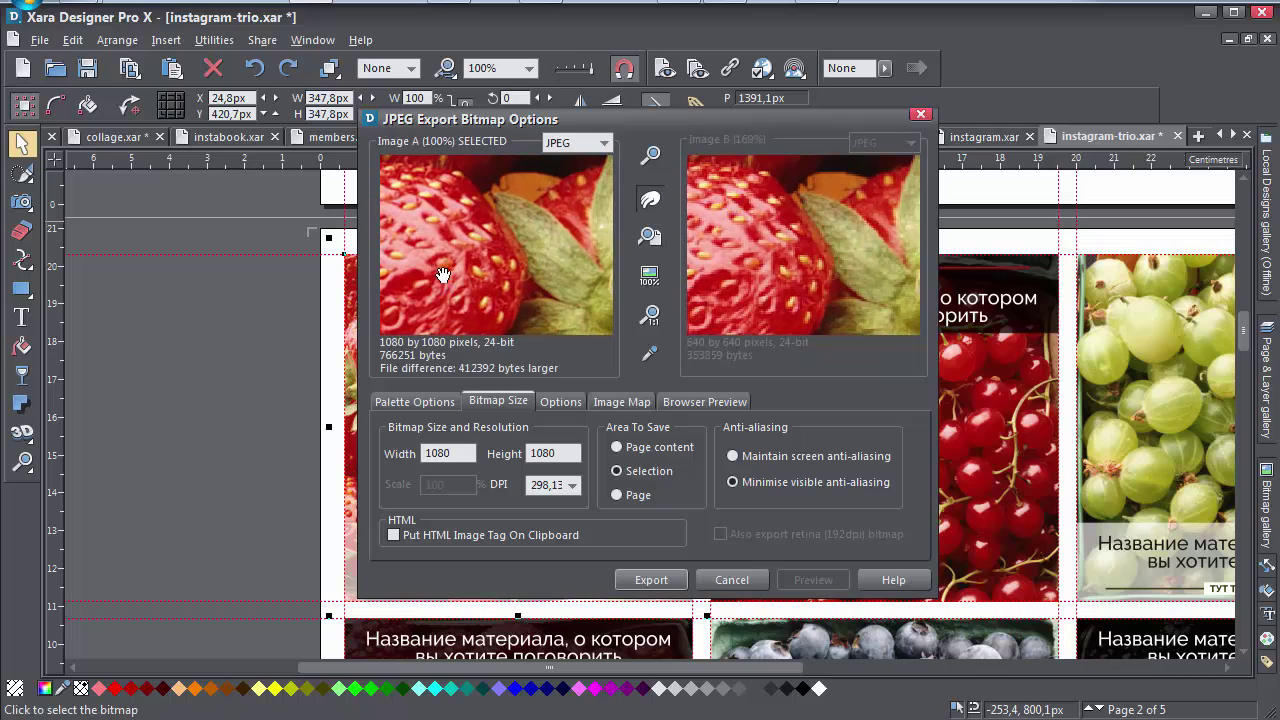
Export the strawberry post using the 1080 by 1080 px image A version, and reselect its rectangle on page 2.
click(828, 299)
click(556, 287)
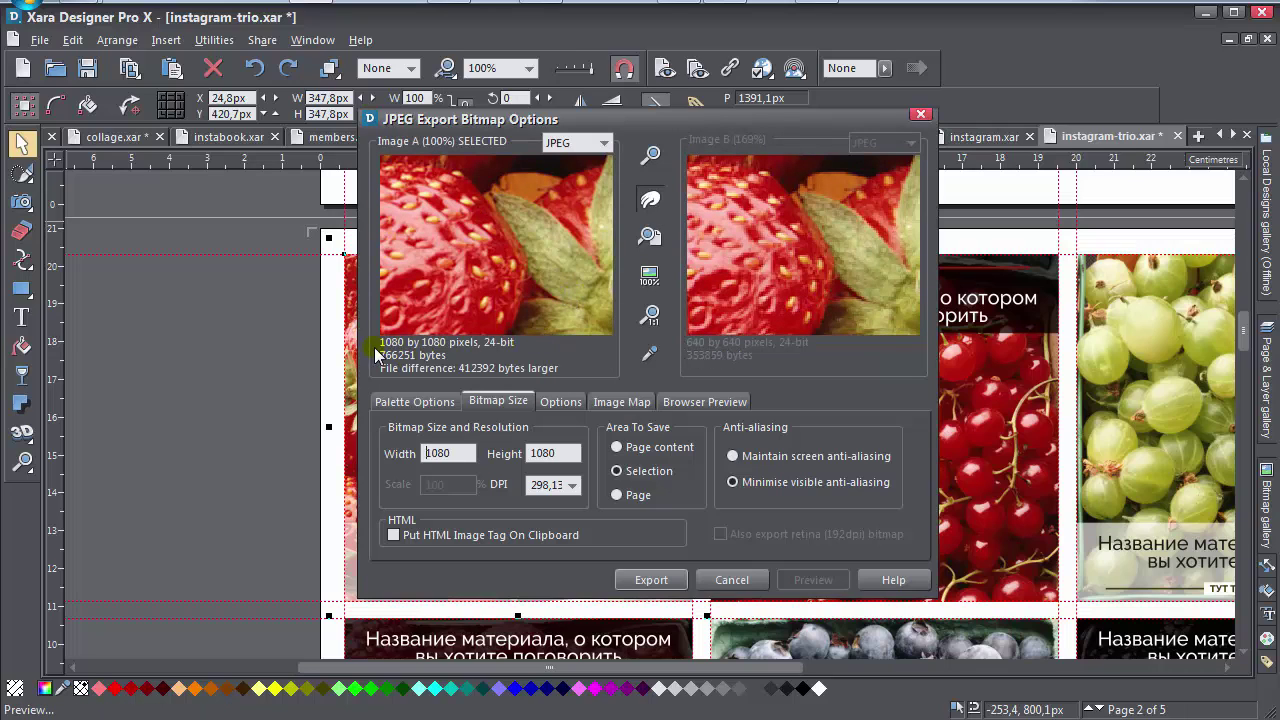
click(651, 581)
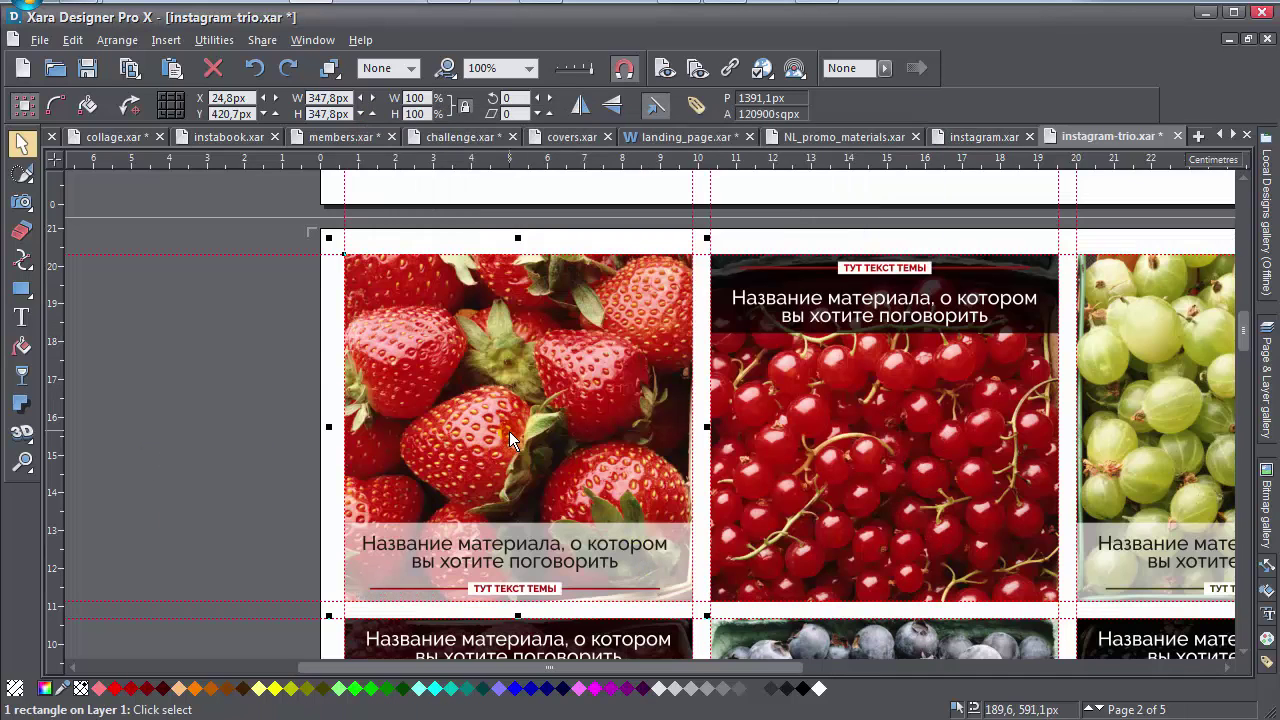
click(202, 450)
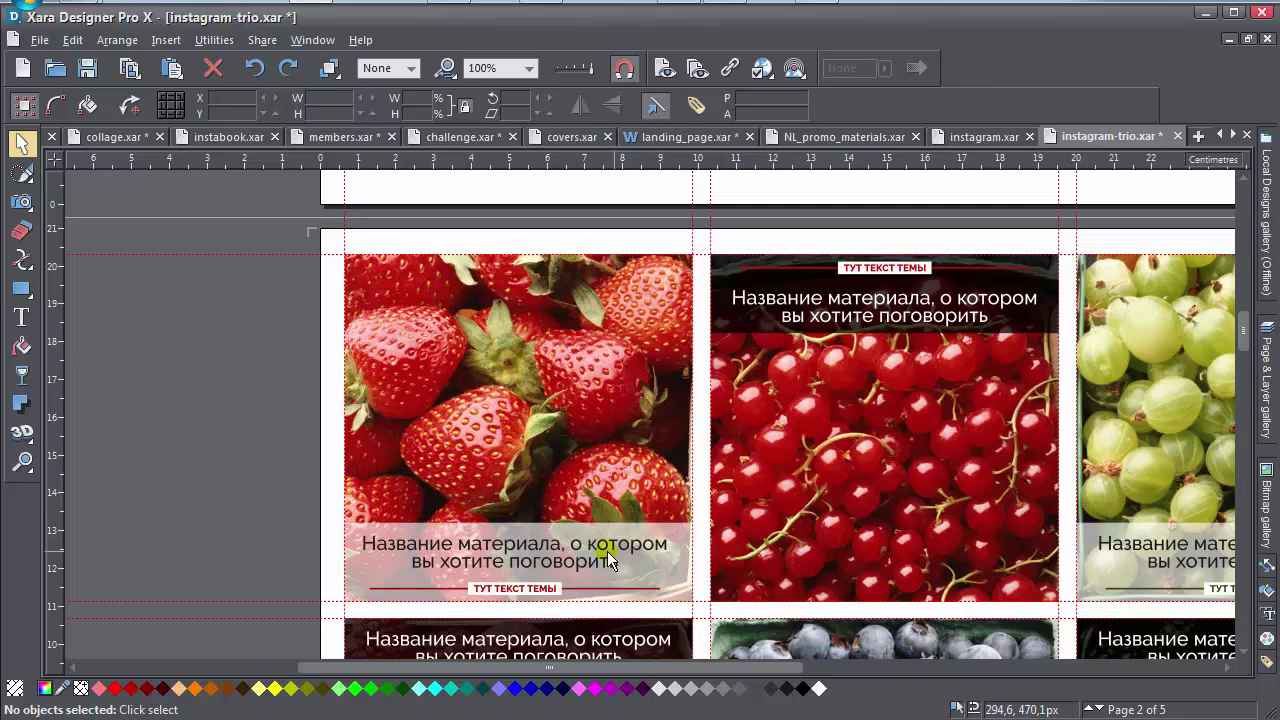
click(490, 420)
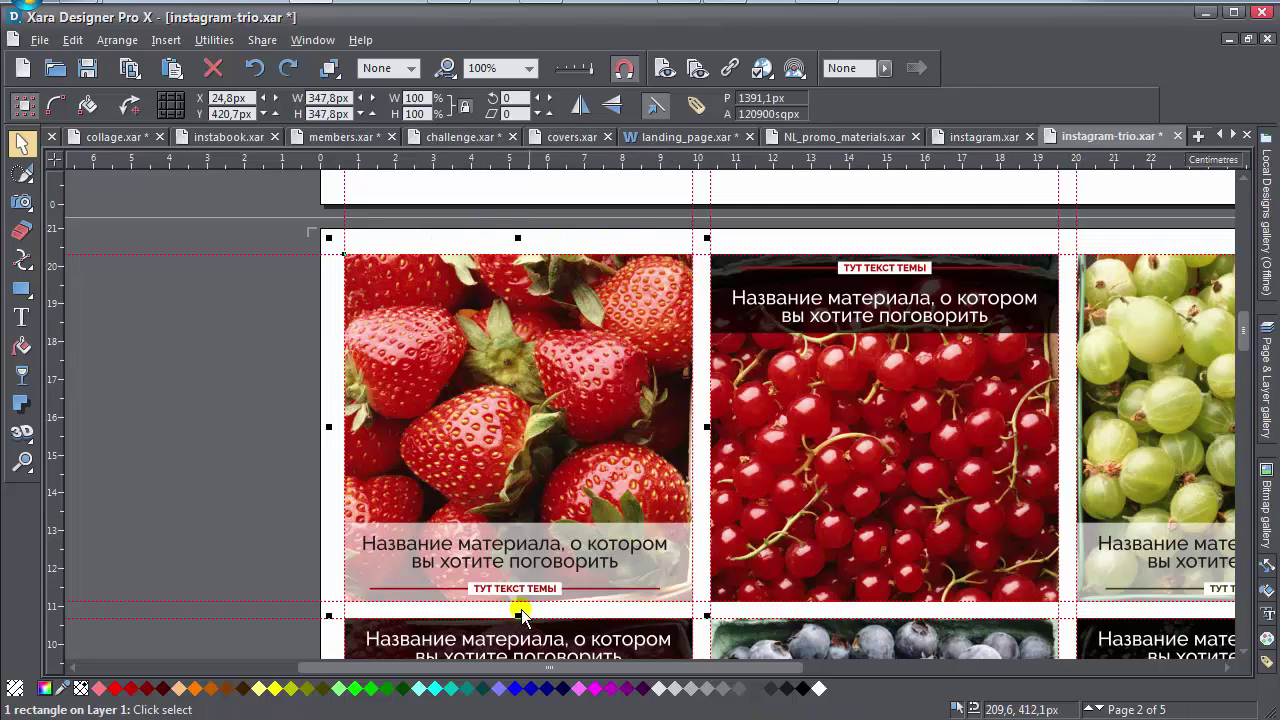